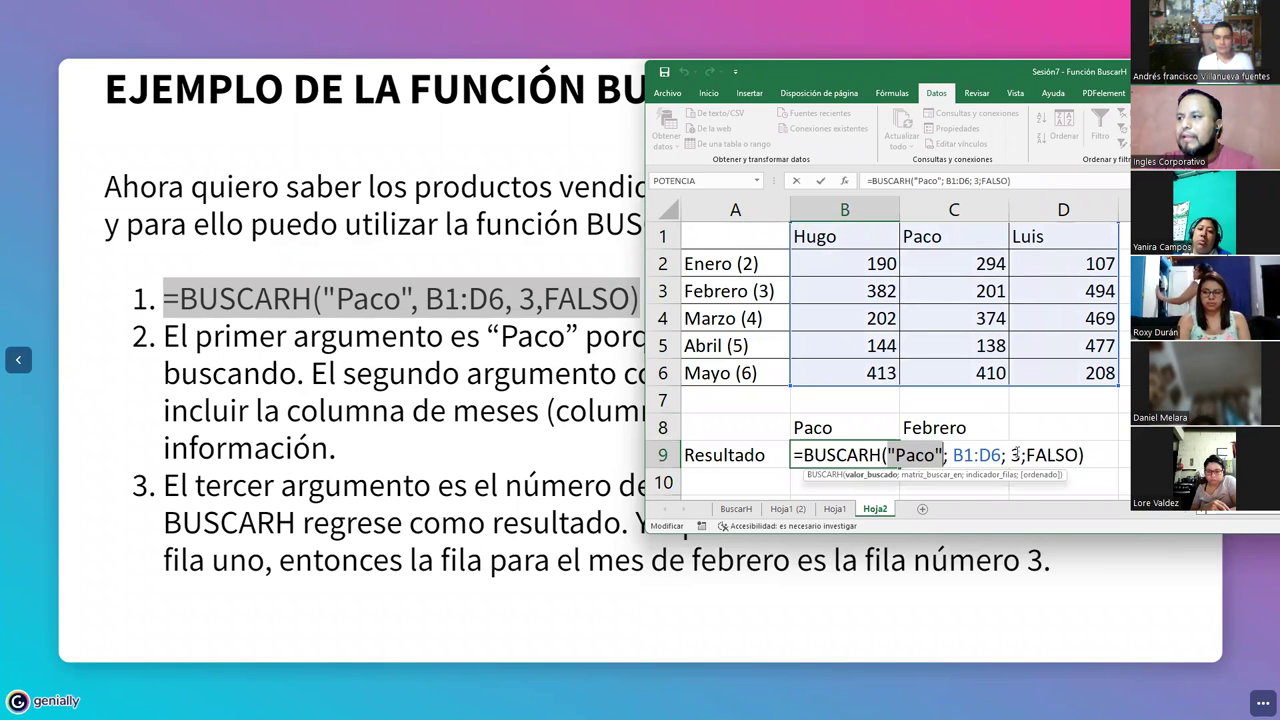
double_click(1015, 455)
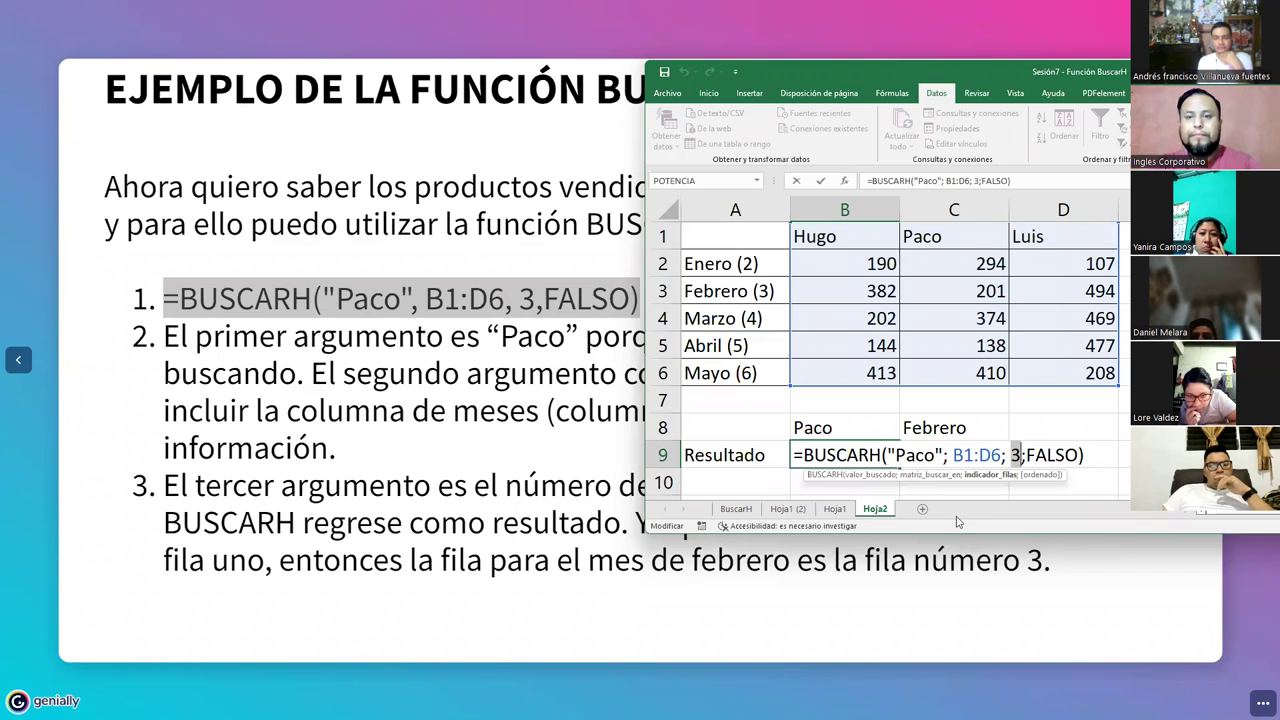
left_click(870, 428)
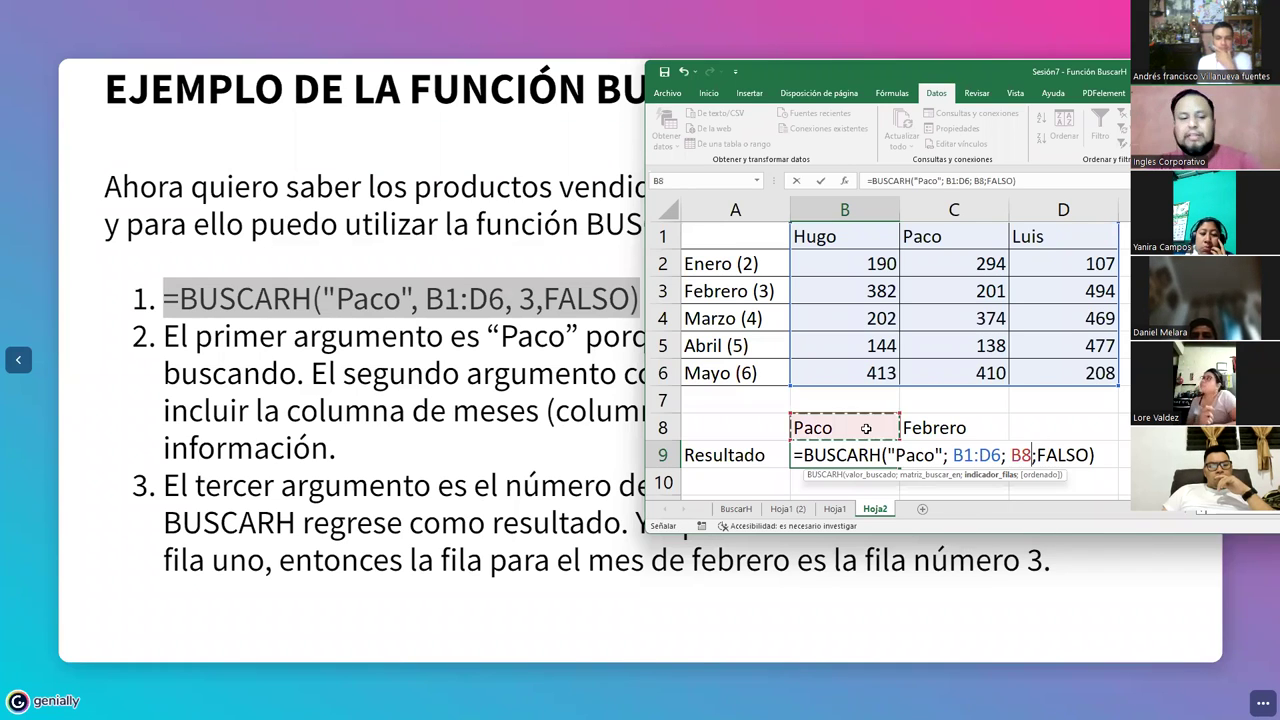
key("Escape")
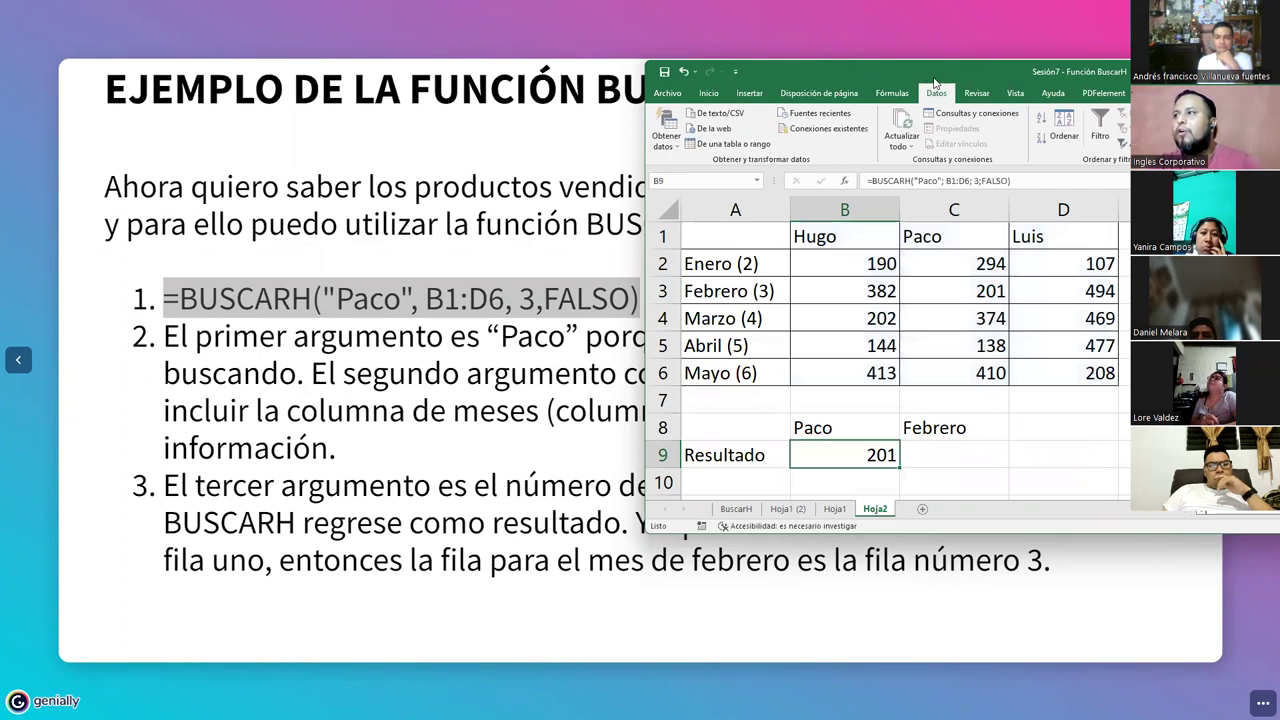
- Maximize the workbook window and zoom the sheet in to 235%
left_click_drag(925, 68, 403, 91)
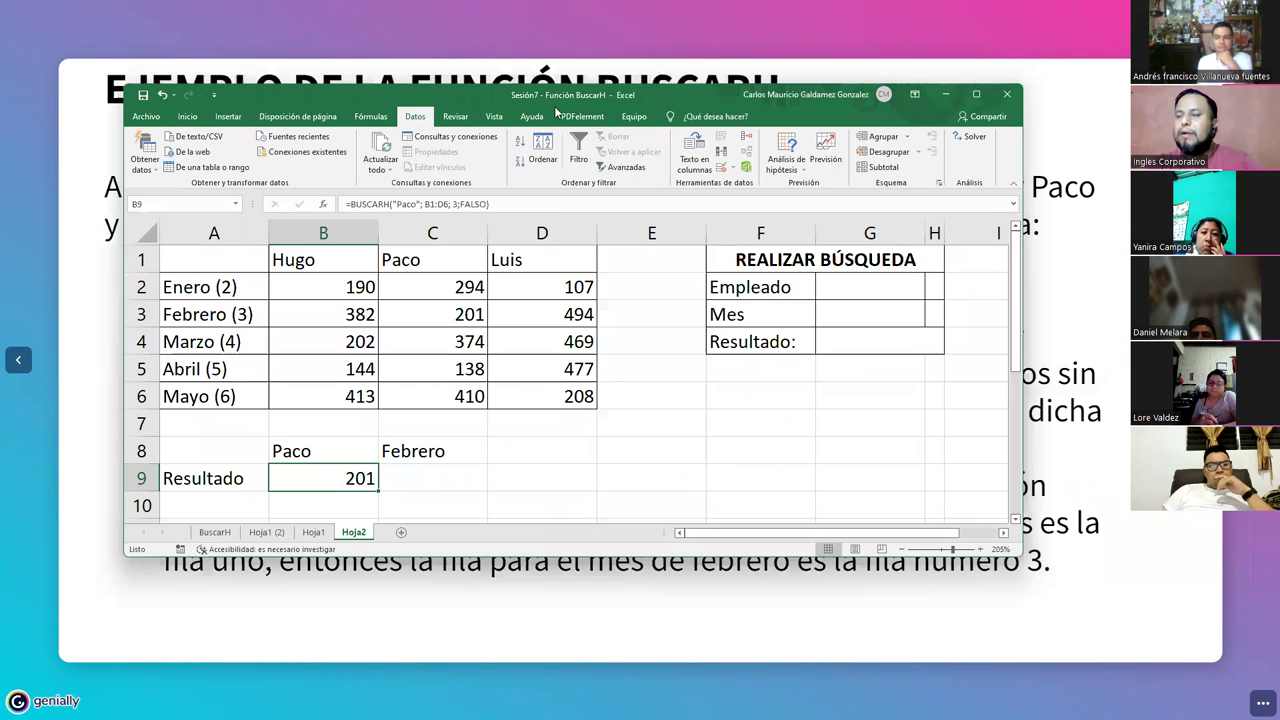
key("super+Up")
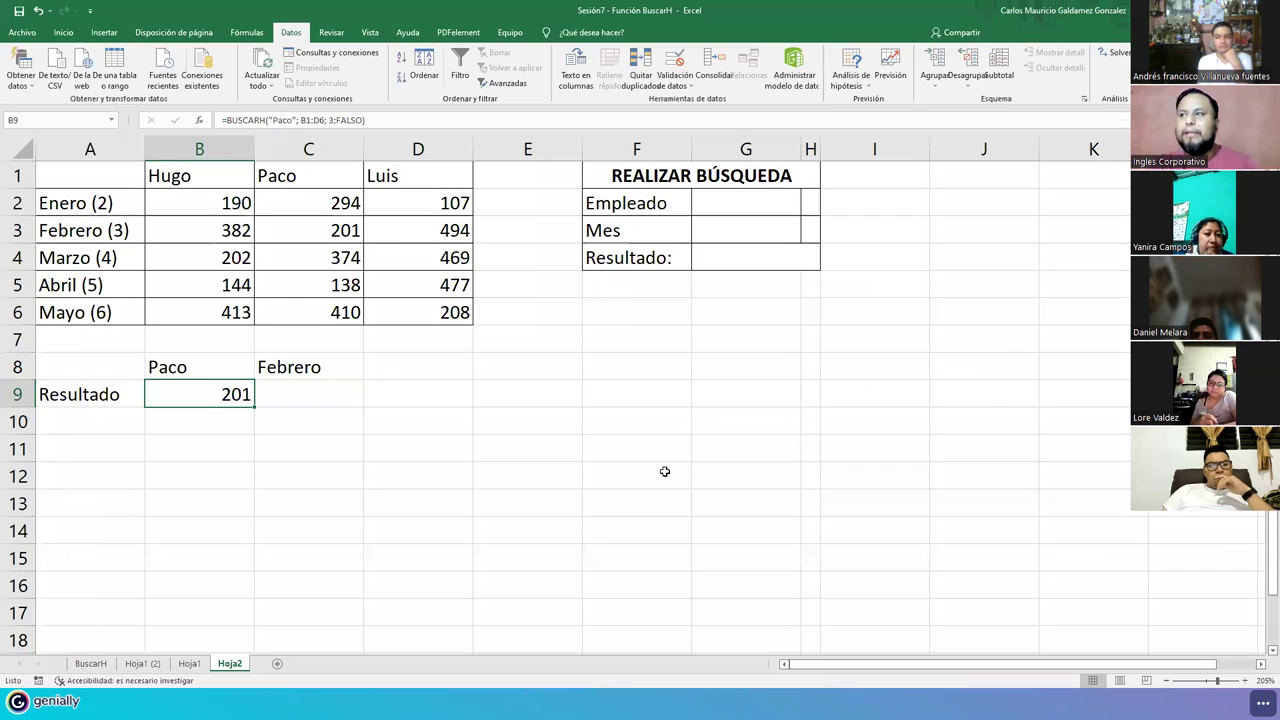
scroll(587, 527, "up", 1)
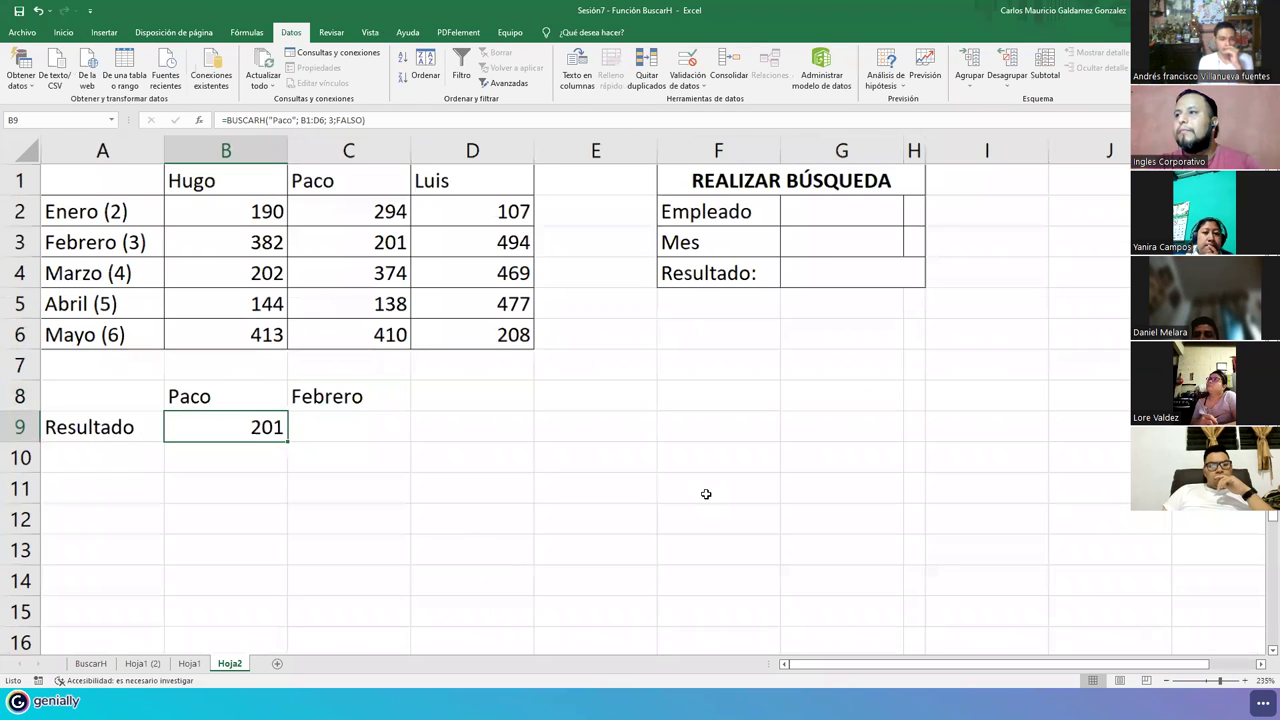
scroll(803, 400, "up", 1)
- Enter the employee name from header cell B1 as the Empleado search value in G2
left_click(895, 220)
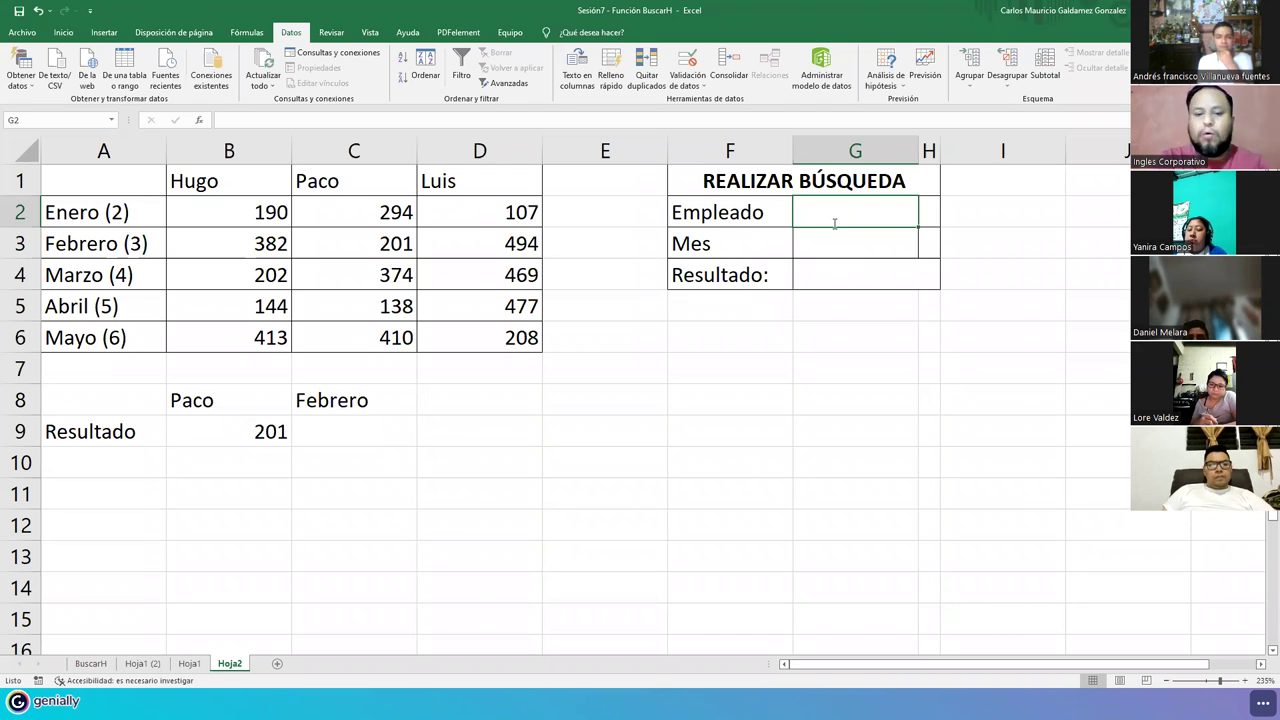
type("HU")
key("BackSpace")
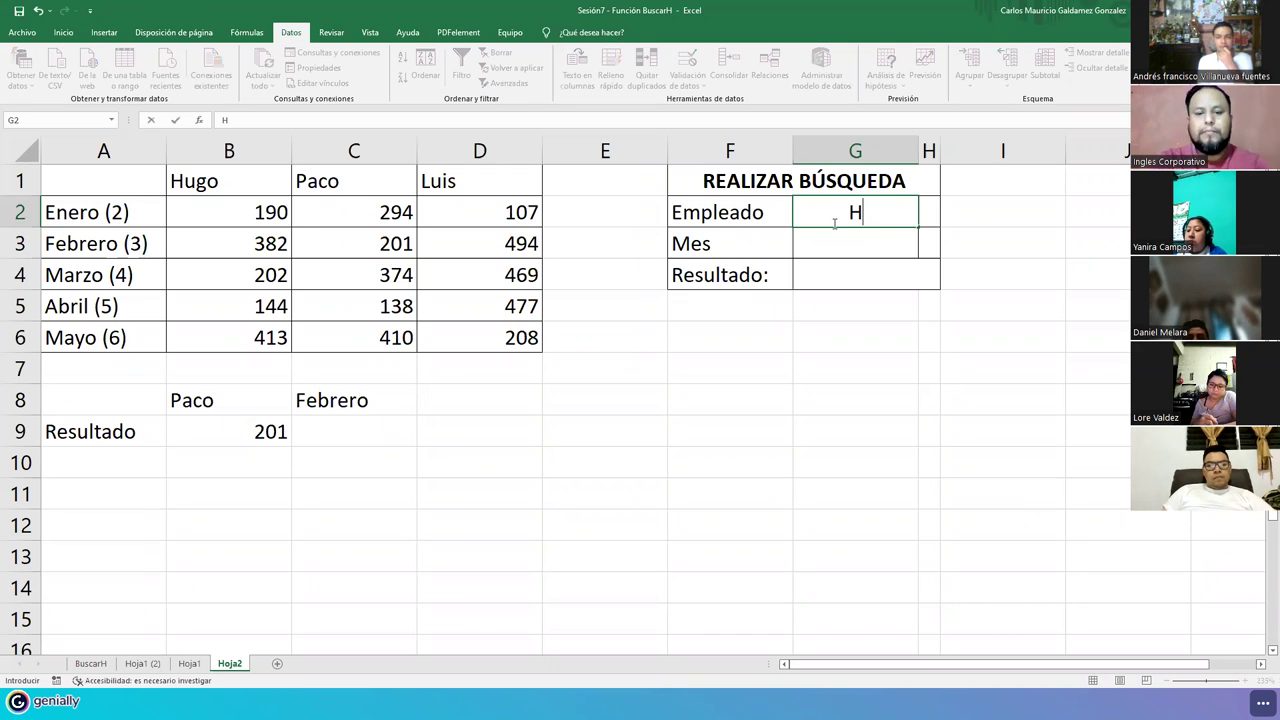
type("ugo")
key("Return")
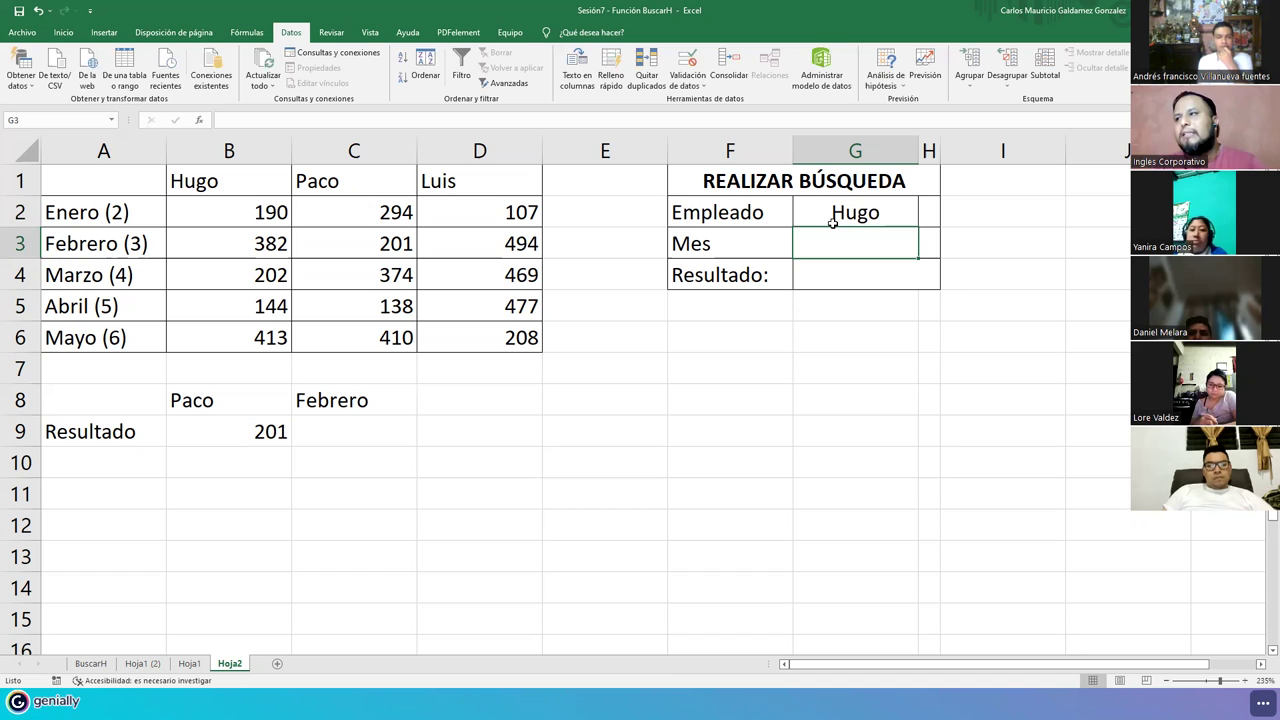
- Fill in the Mes search value with Abril in G3 and its row number 5 in H3
left_click(934, 240)
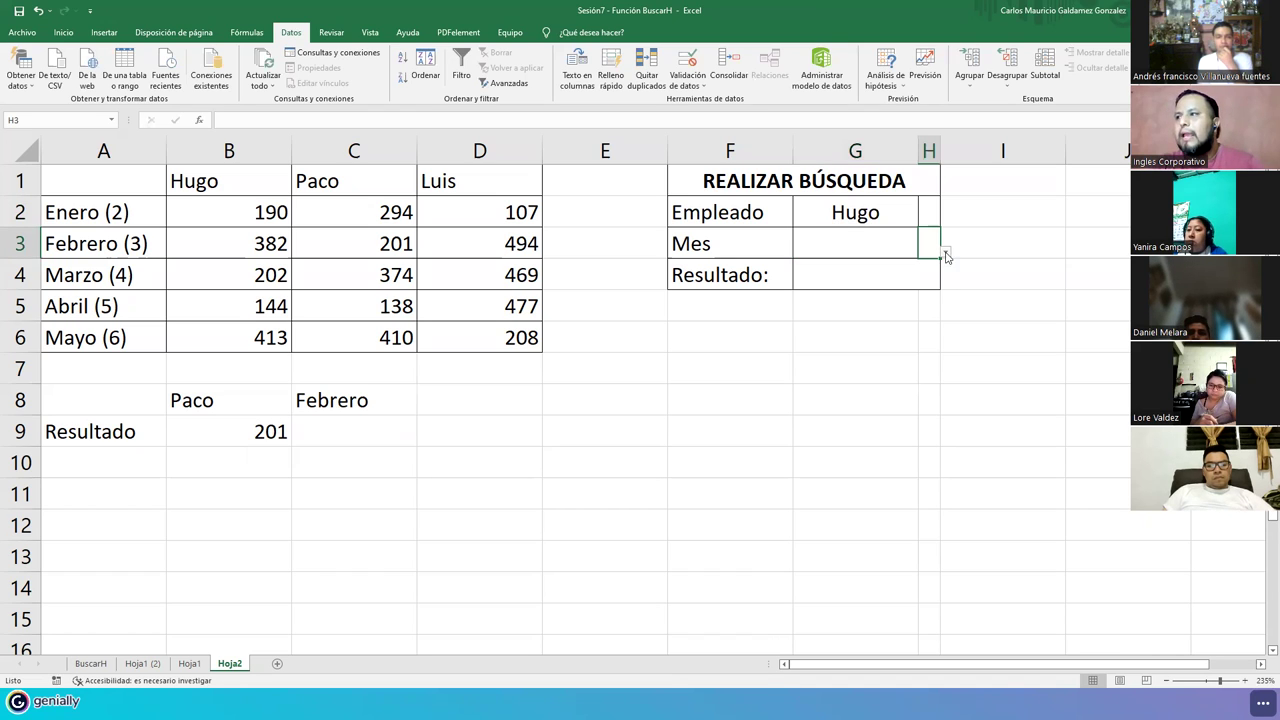
left_click(883, 254)
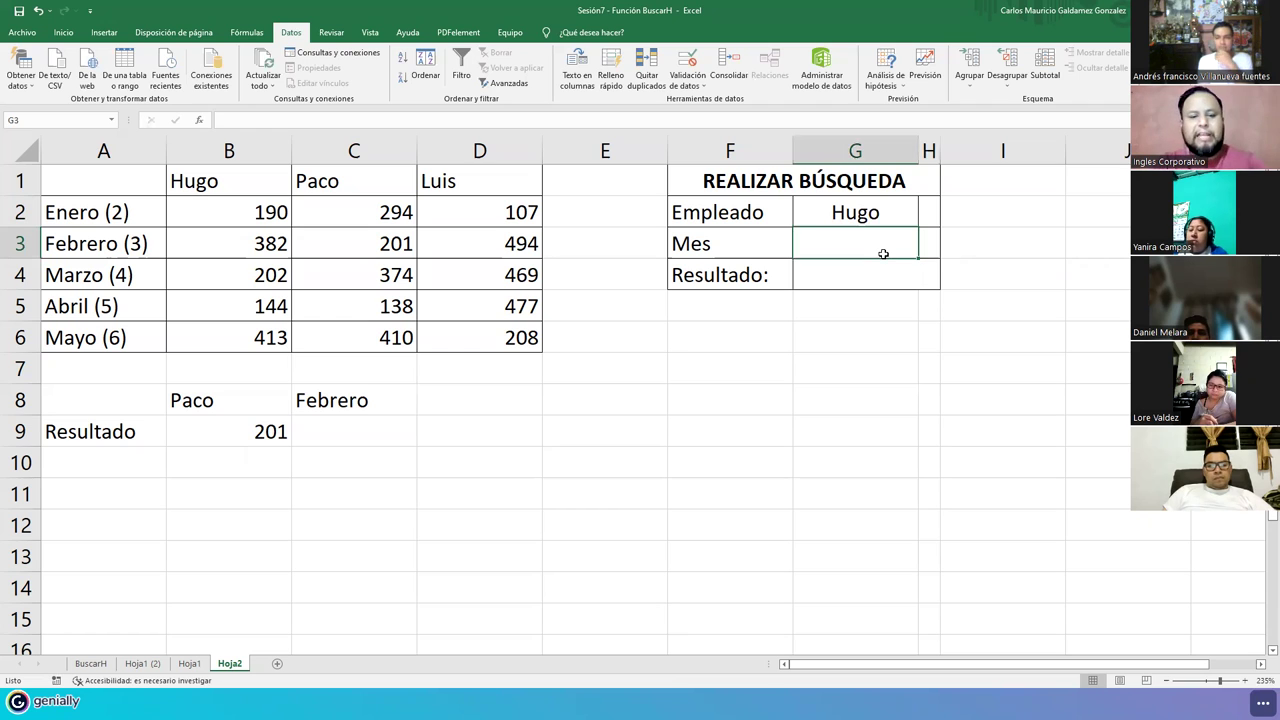
type("Abril")
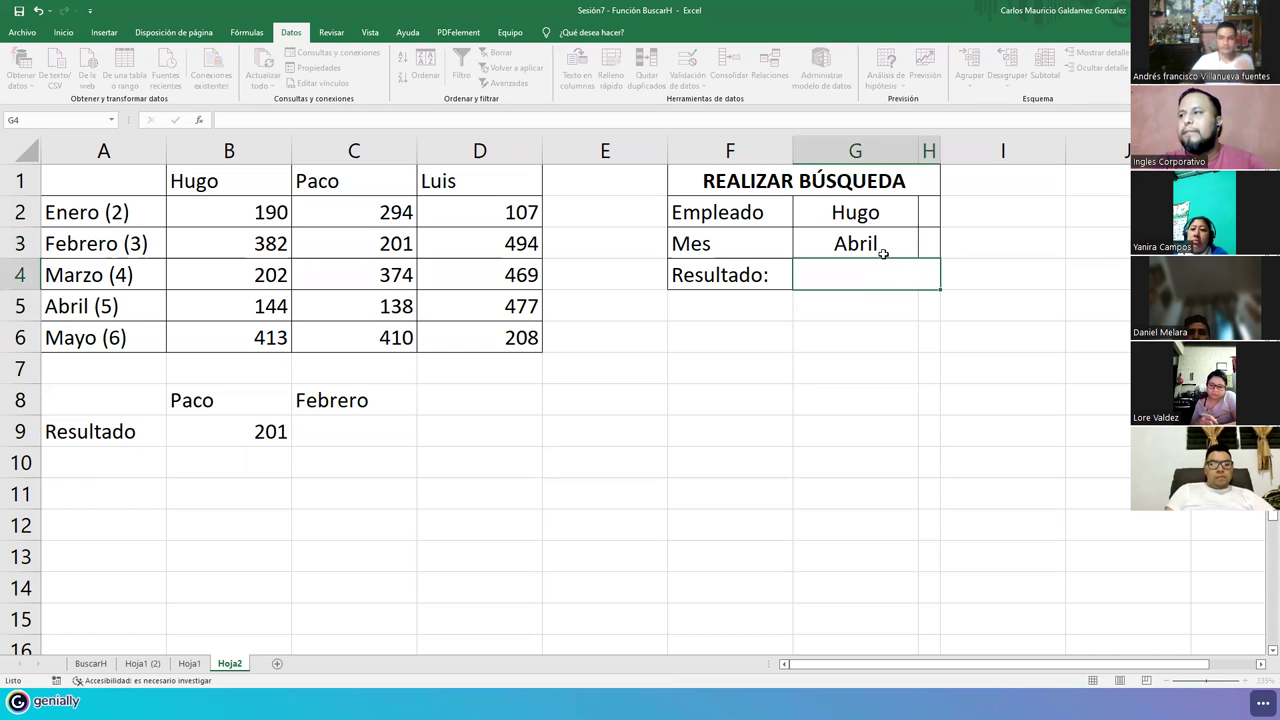
key("Return")
left_click(930, 245)
left_click(945, 252)
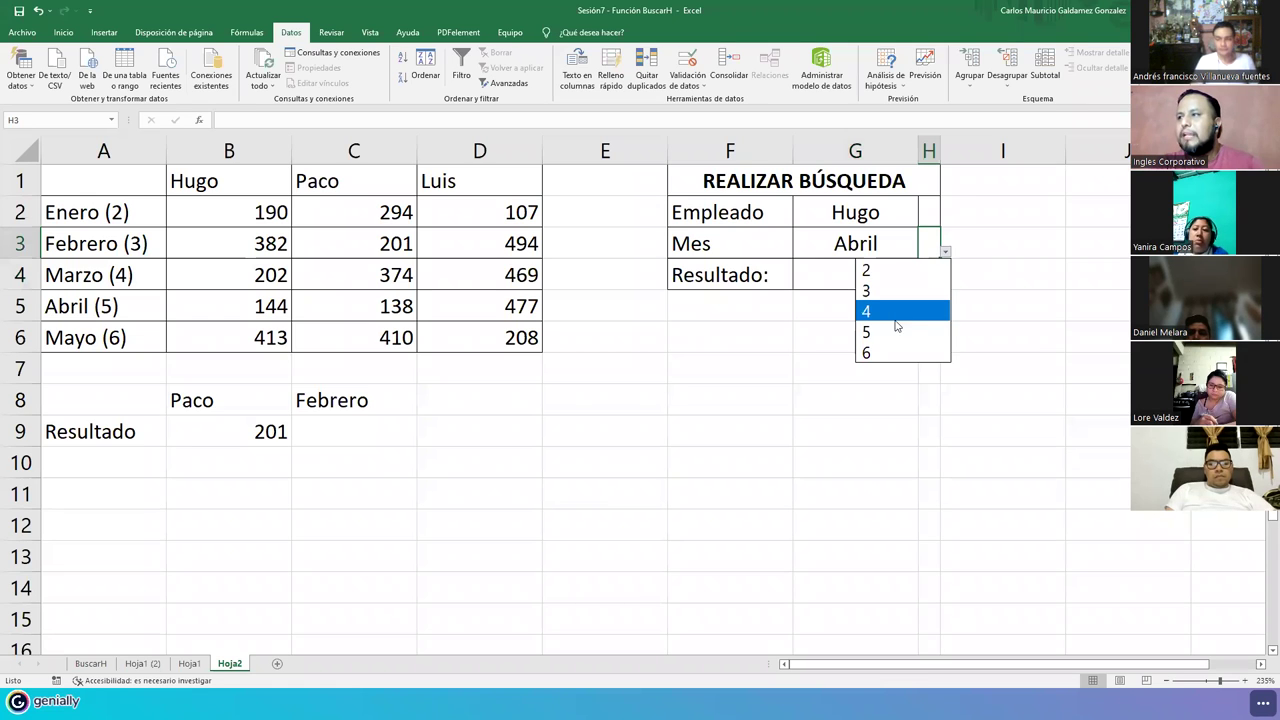
key("Escape")
type("5")
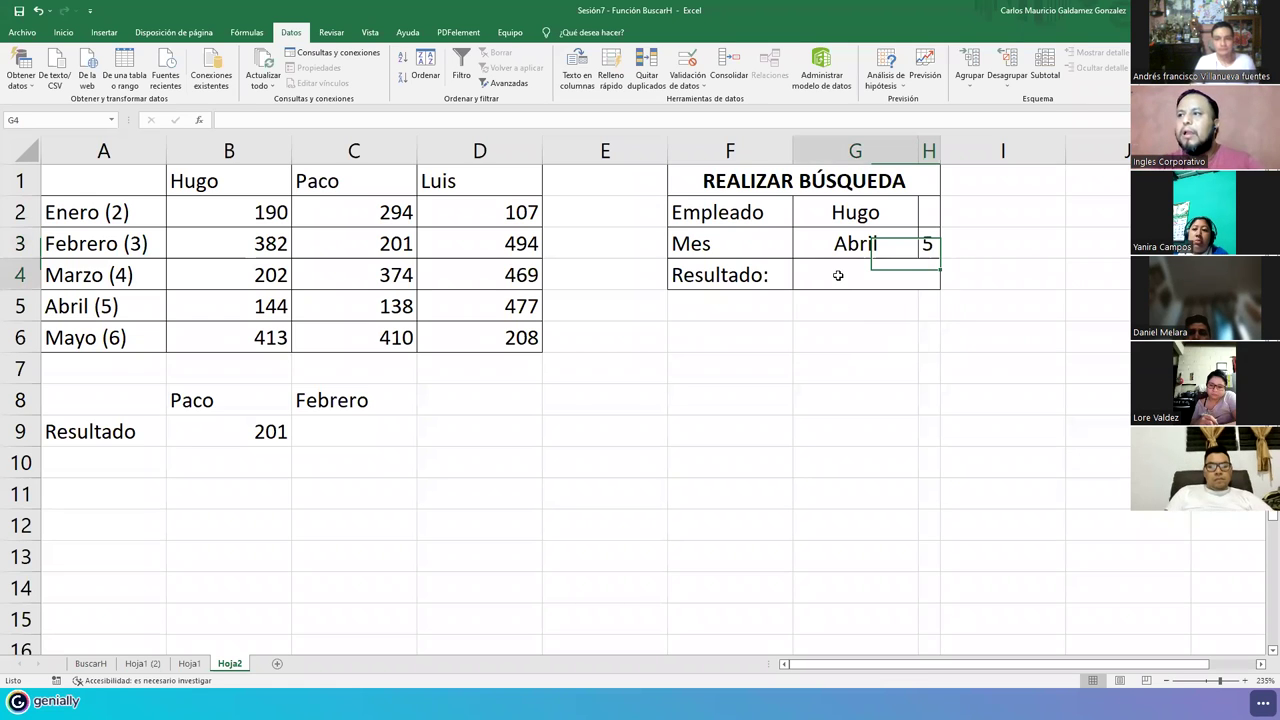
- Start a BUSCARH formula in the Resultado cell G4 with G2 as the lookup value
left_click(845, 275)
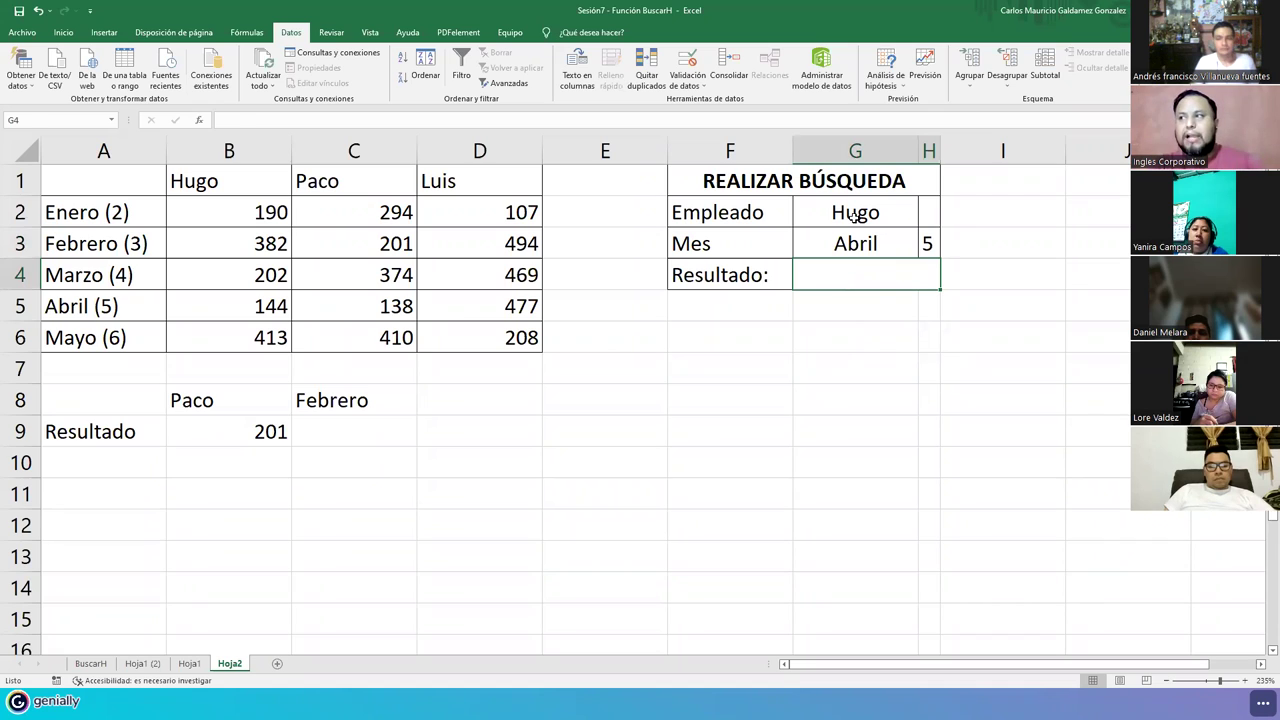
left_click_drag(848, 212, 845, 243)
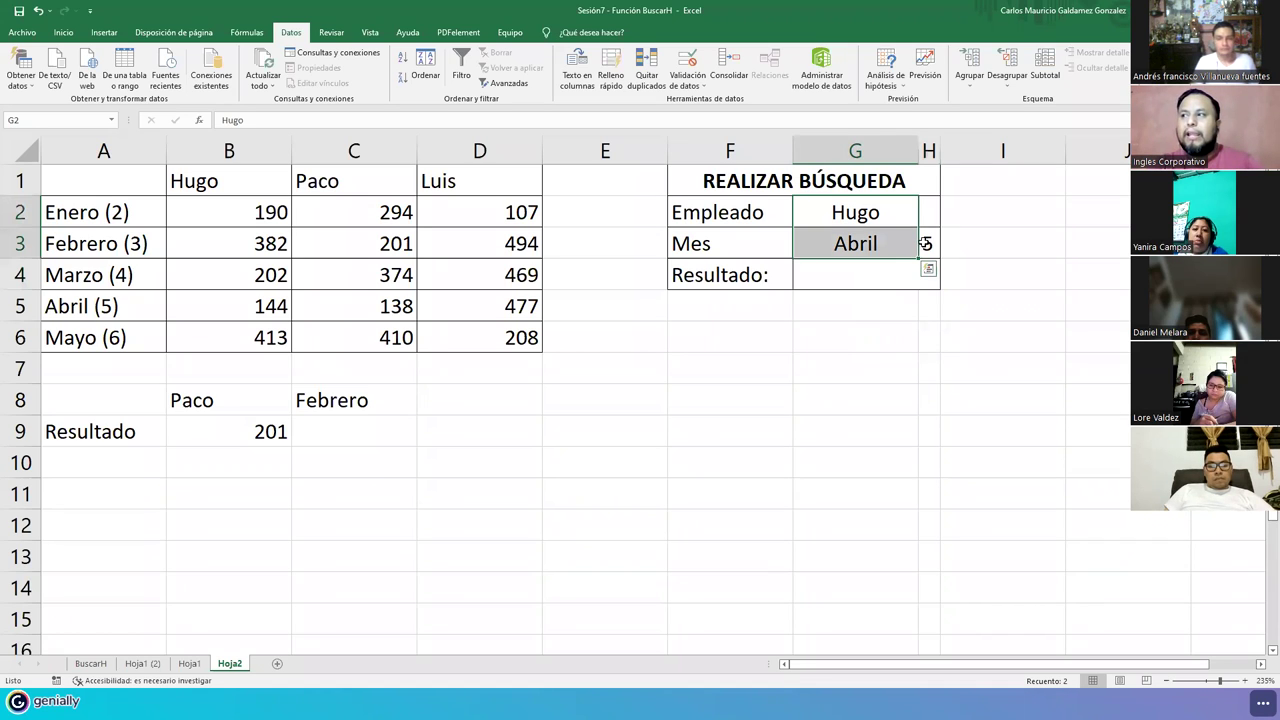
left_click(927, 243)
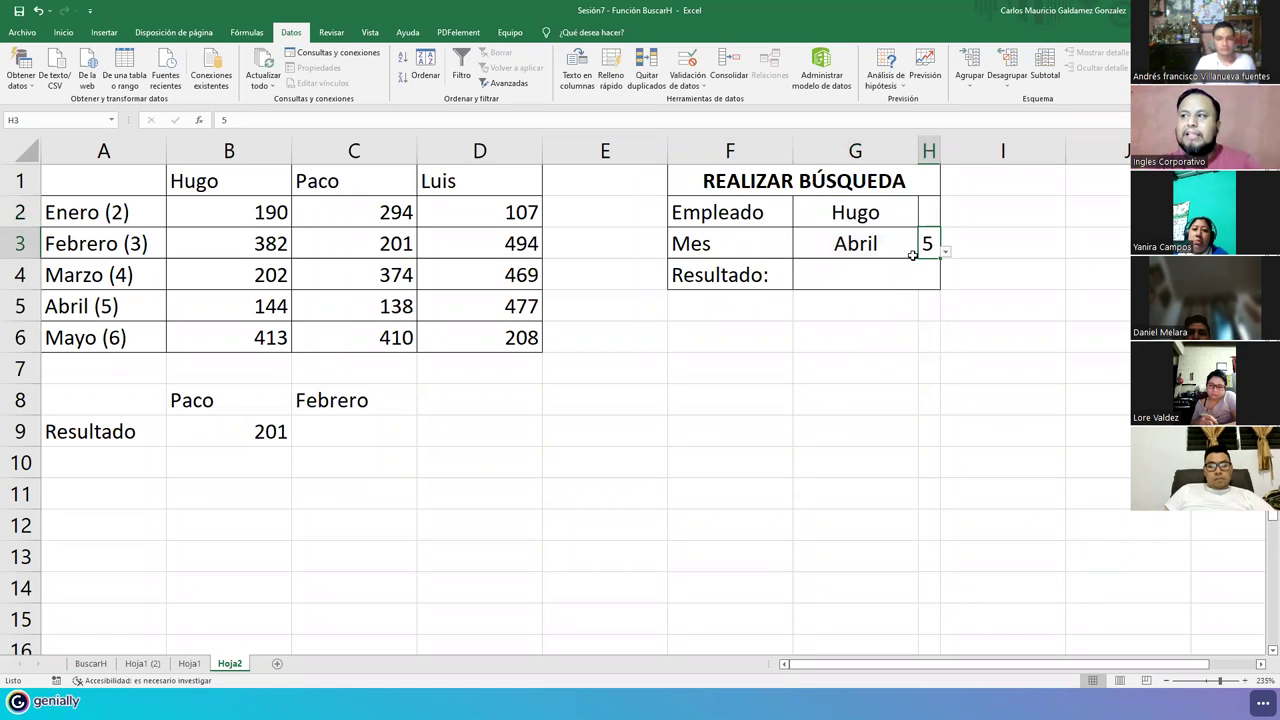
left_click(852, 275)
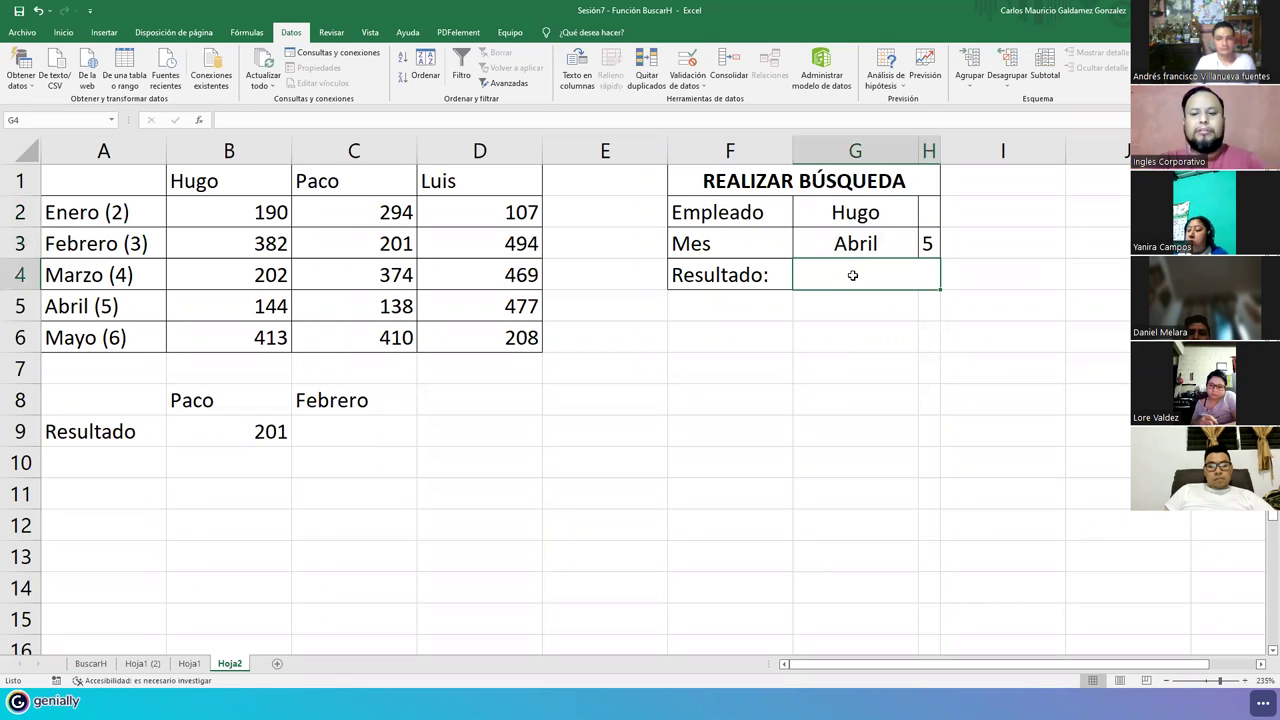
type("=")
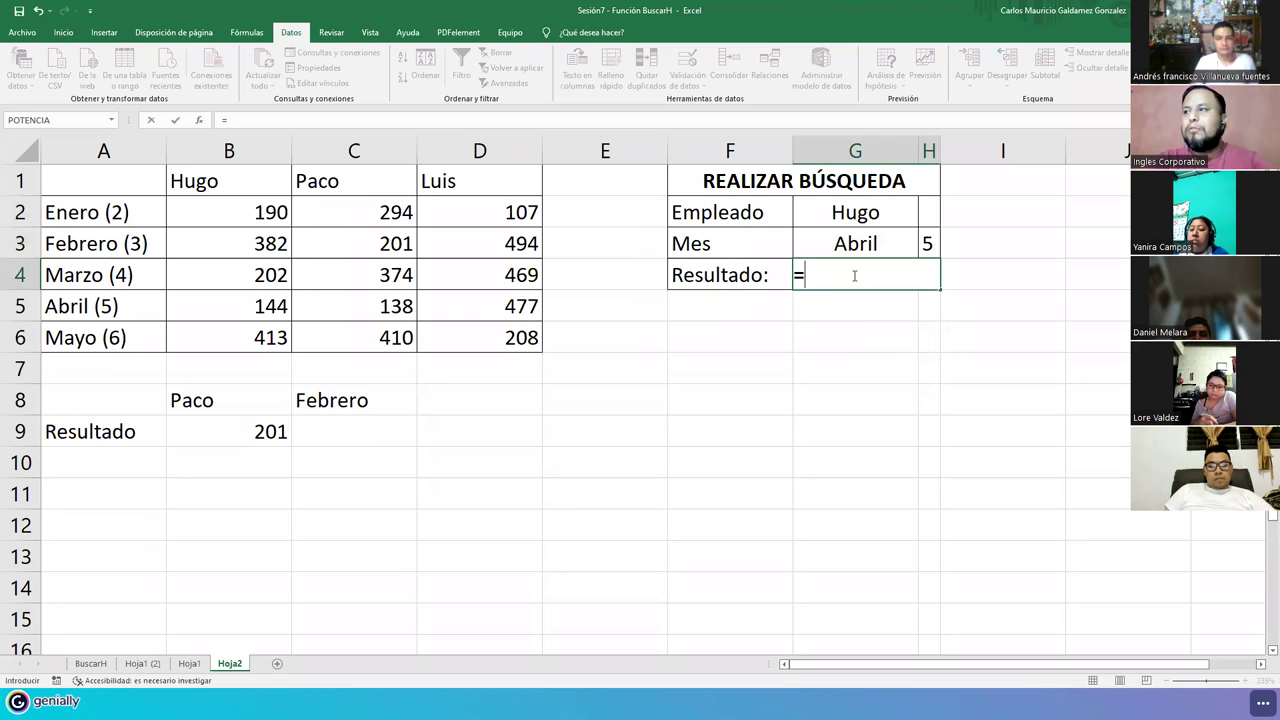
type("bus")
key("Down")
key("Tab")
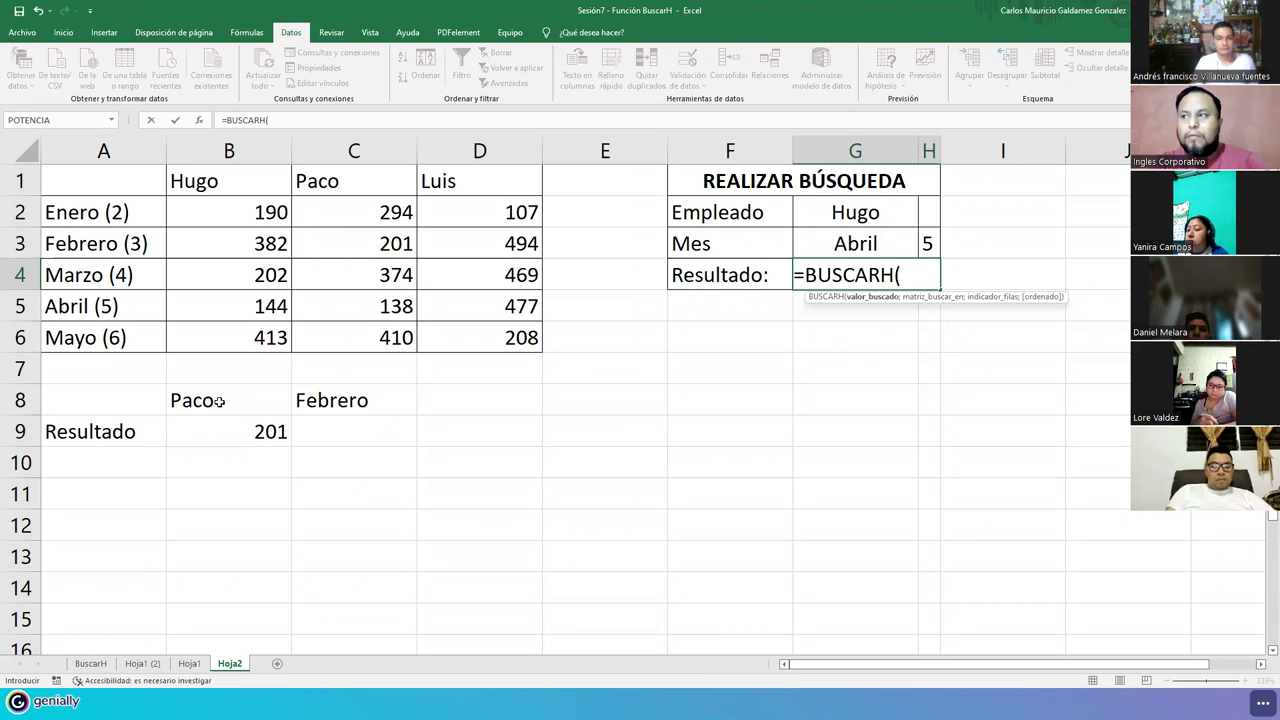
left_click(869, 210)
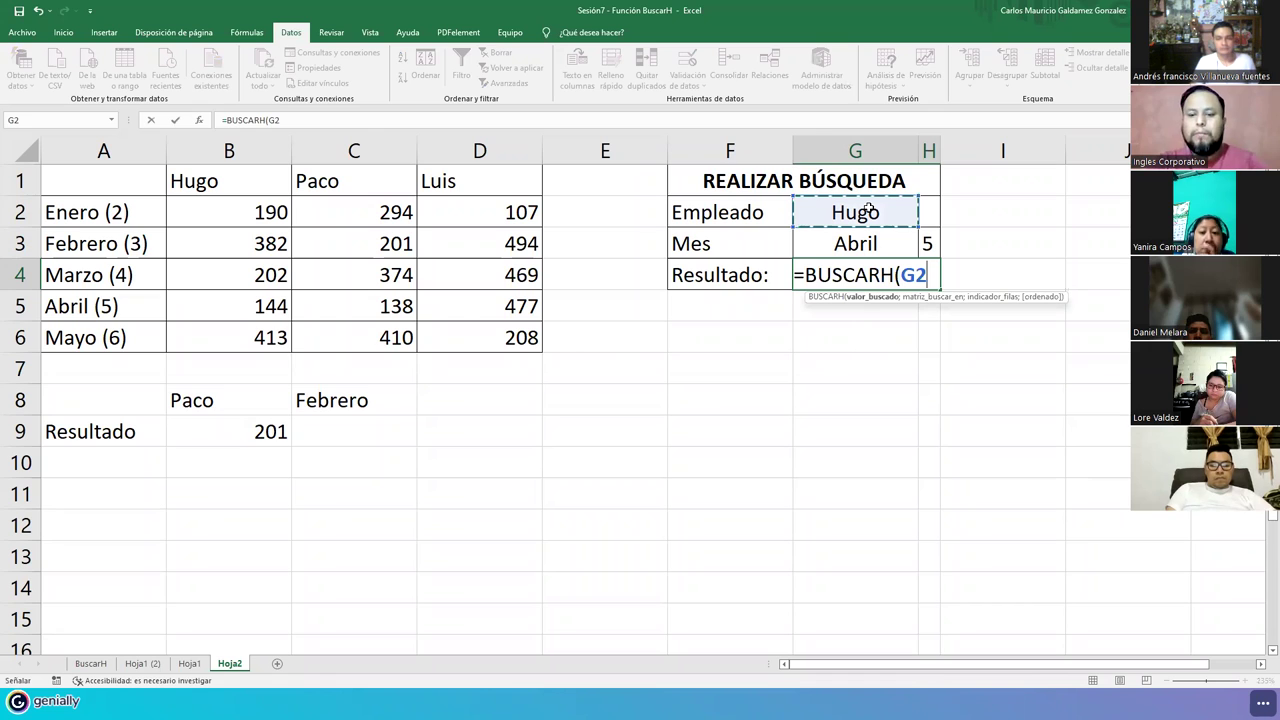
type(";")
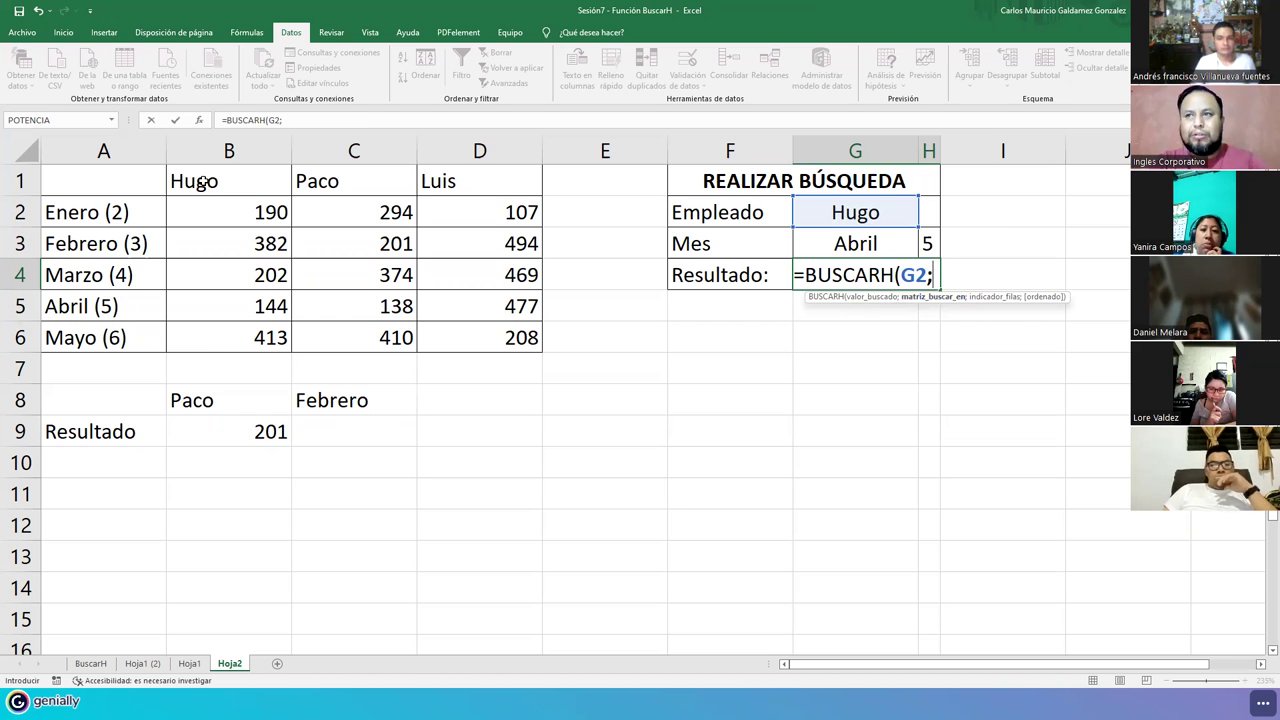
- Complete the BUSCARH formula with the range B1:D6, row index 5 and FALSO for an exact match
mouse_move(200, 181)
left_mouse_down()
mouse_move(443, 308)
mouse_move(459, 333)
left_mouse_up()
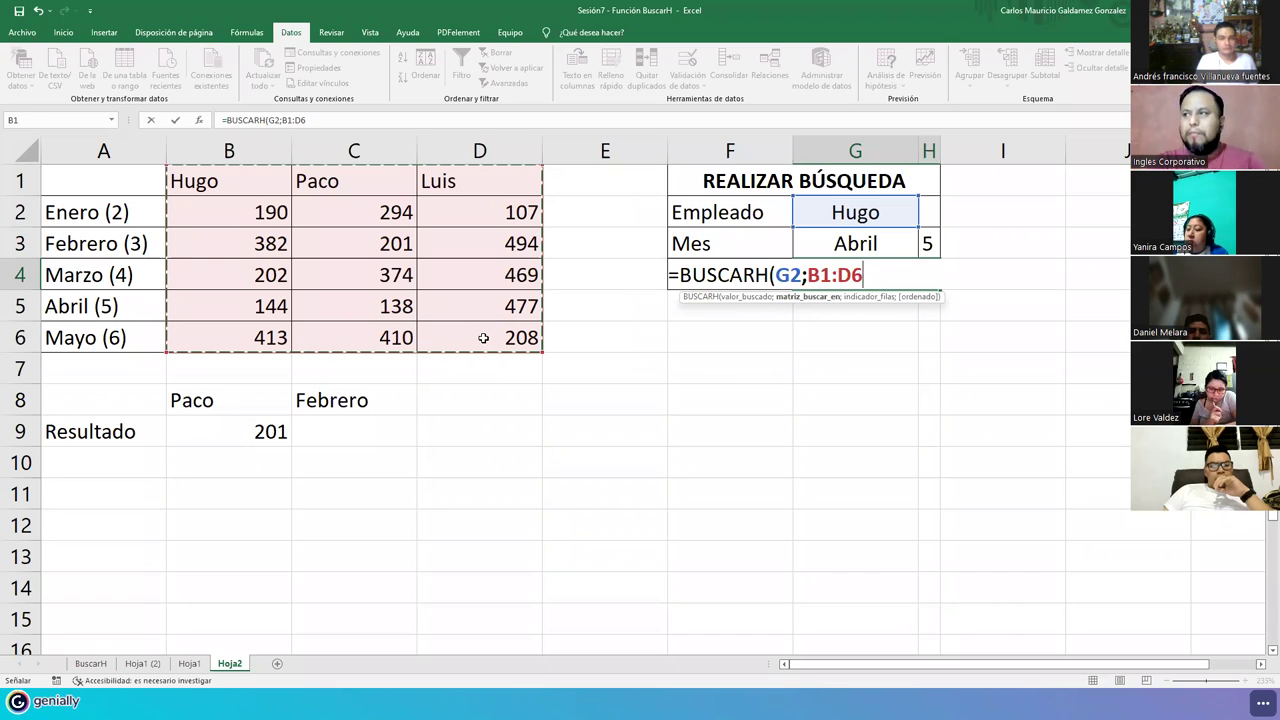
type(";")
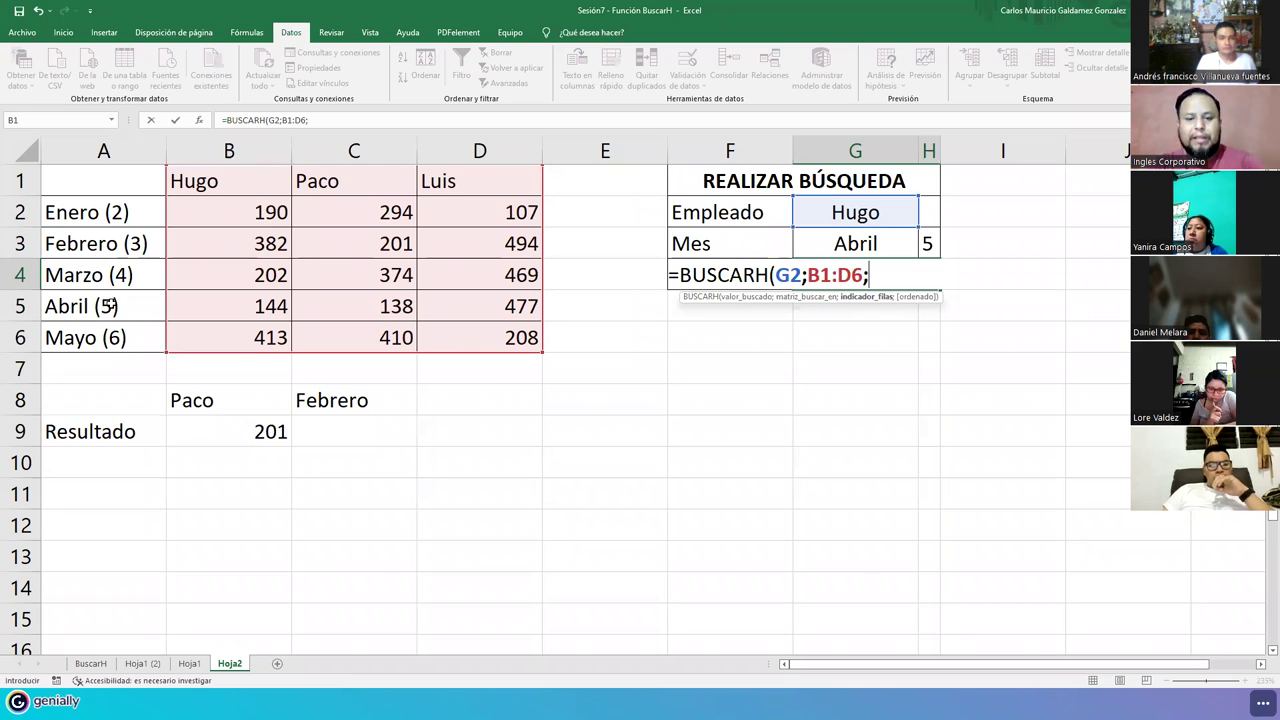
type("5")
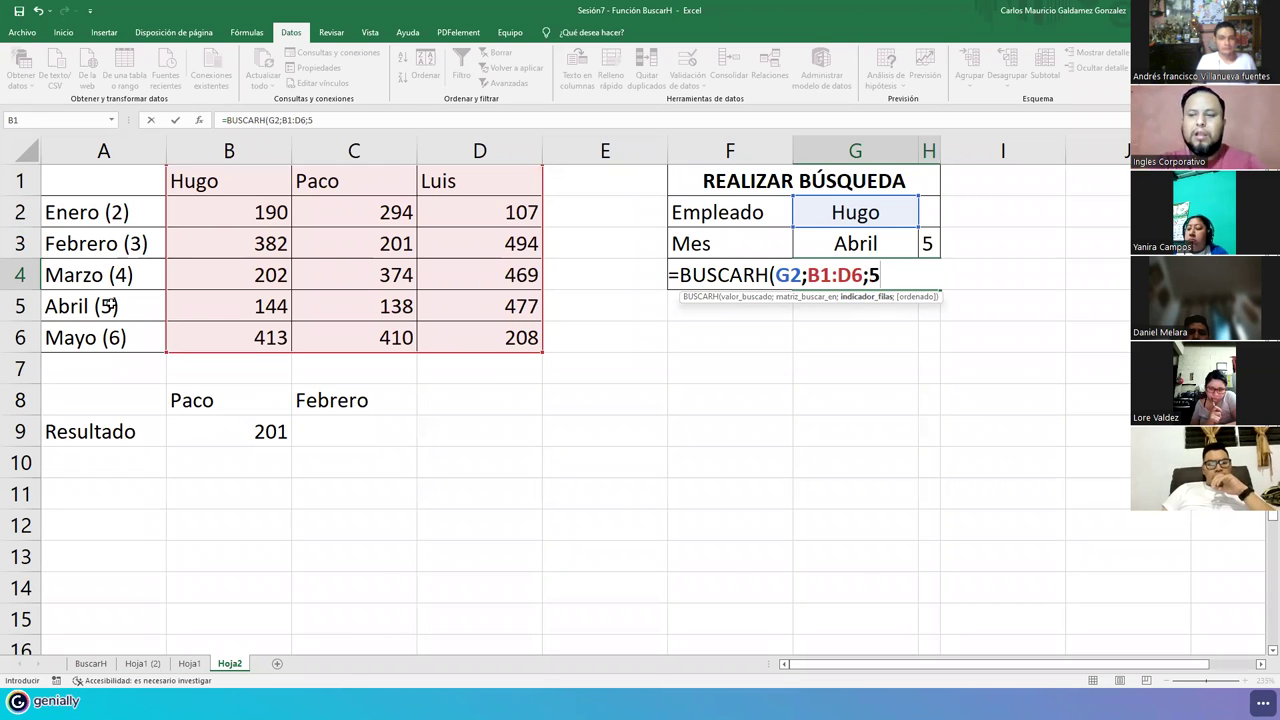
type(";")
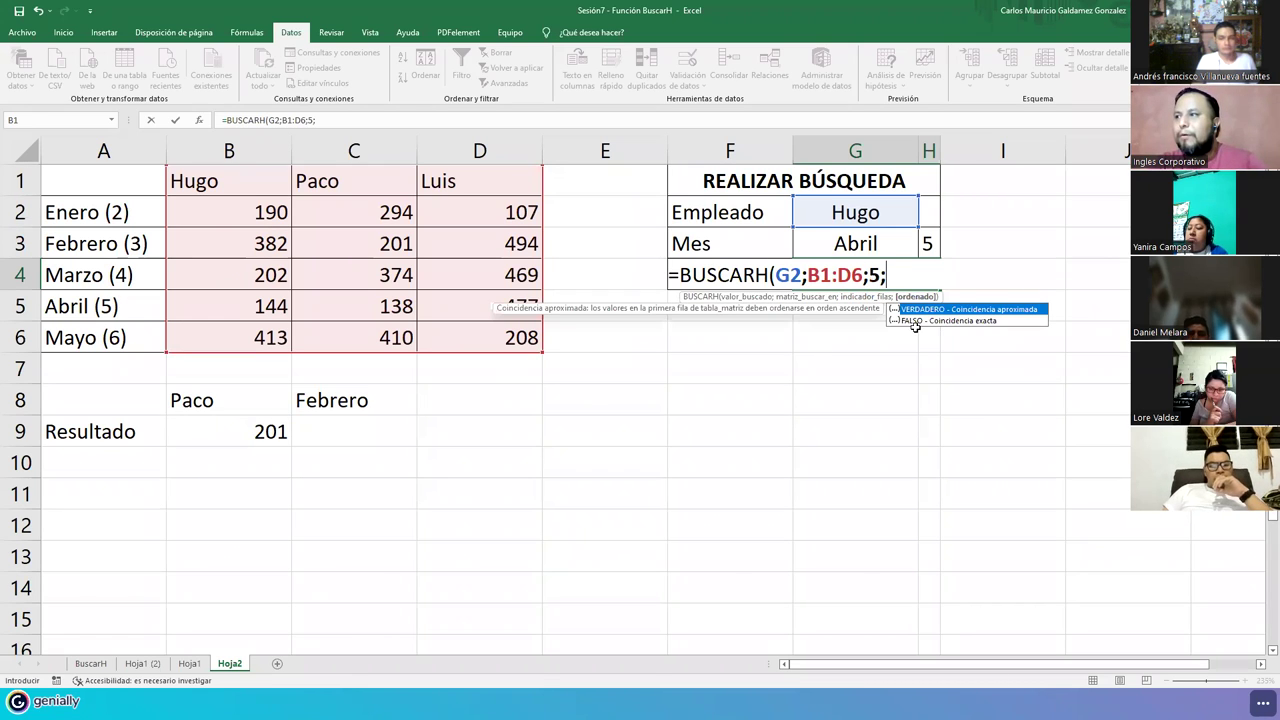
left_click(918, 321)
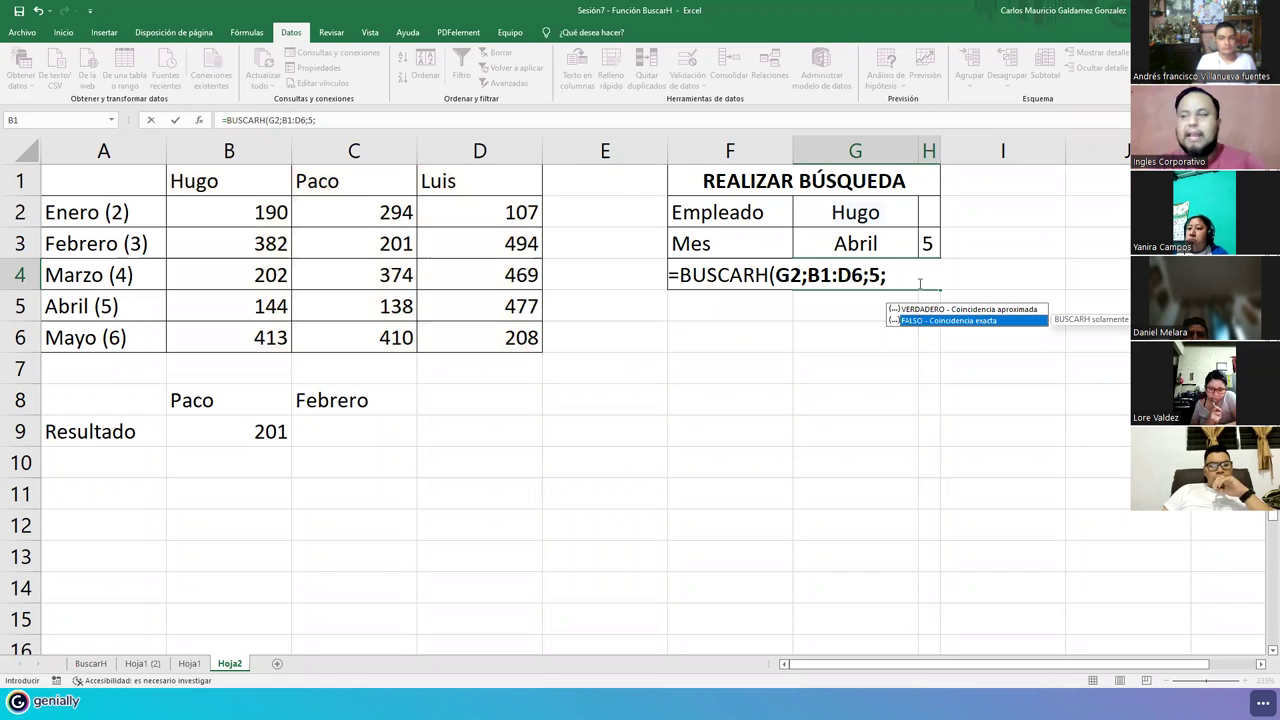
double_click(918, 321)
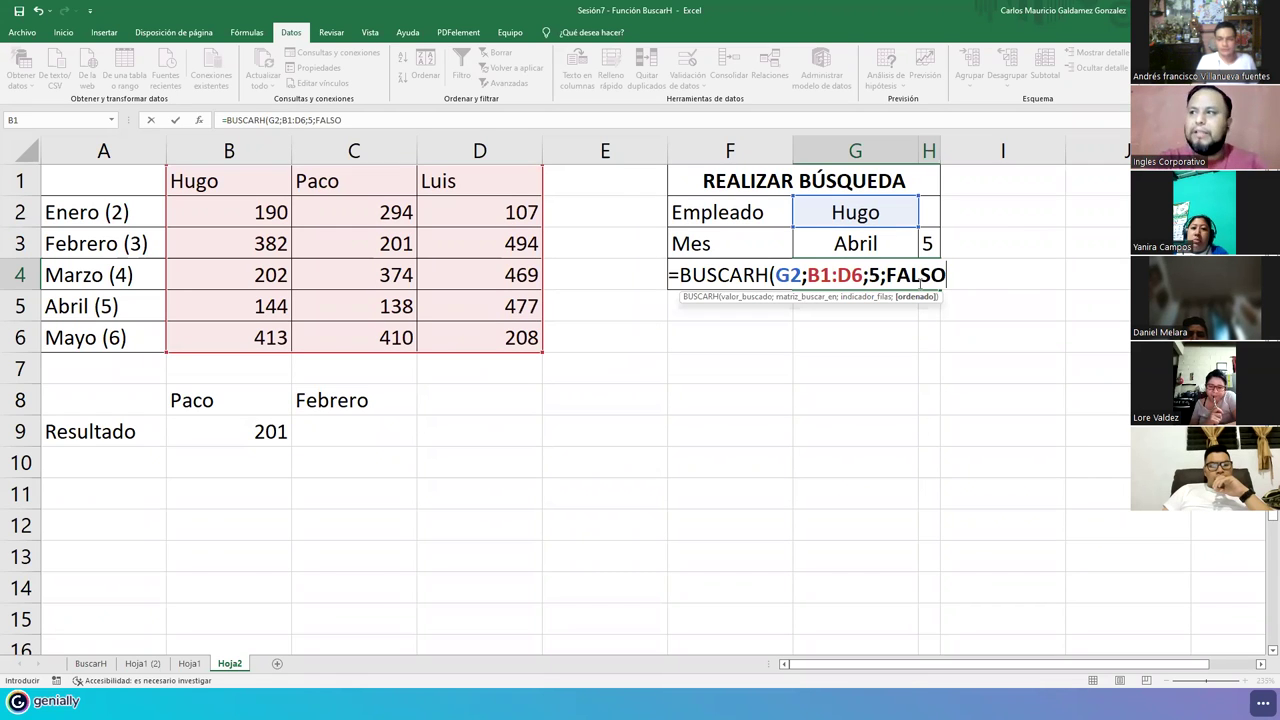
type(")")
key("ctrl+Return")
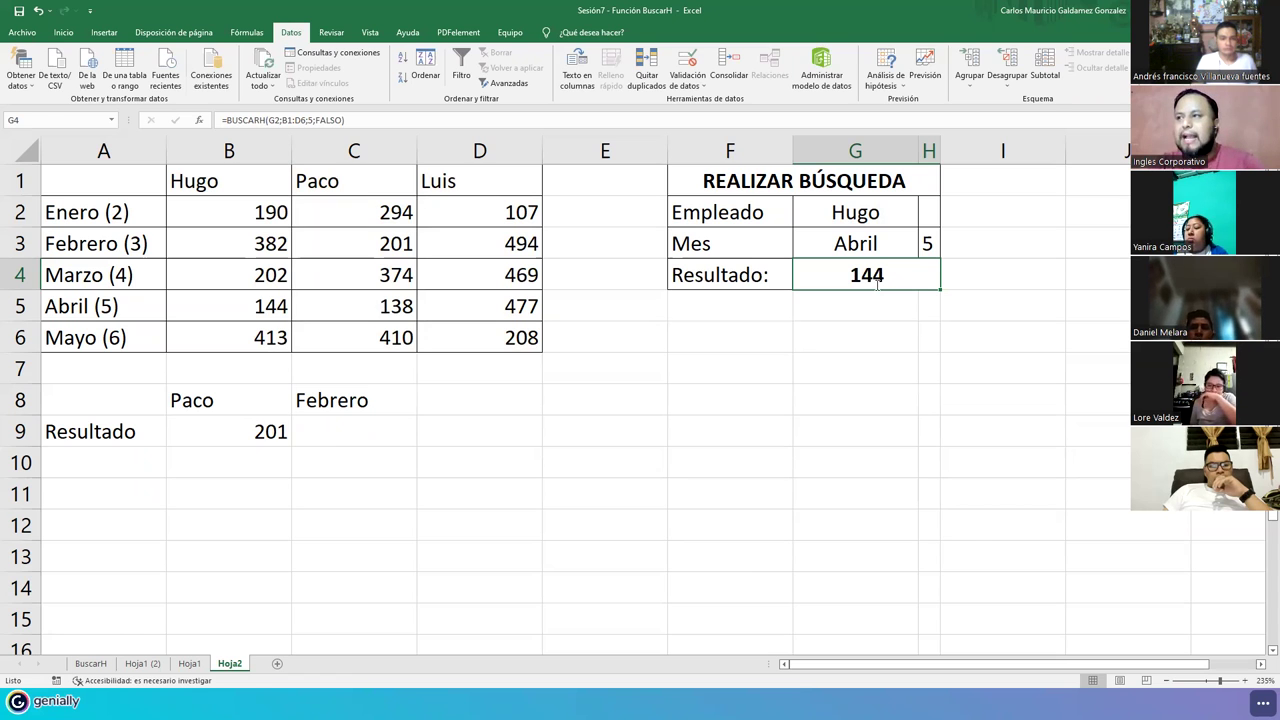
- Review the lookup-value argument of the BUSCARH formula in G4 by re-picking G2, and return to the Empleado cell
double_click(792, 278)
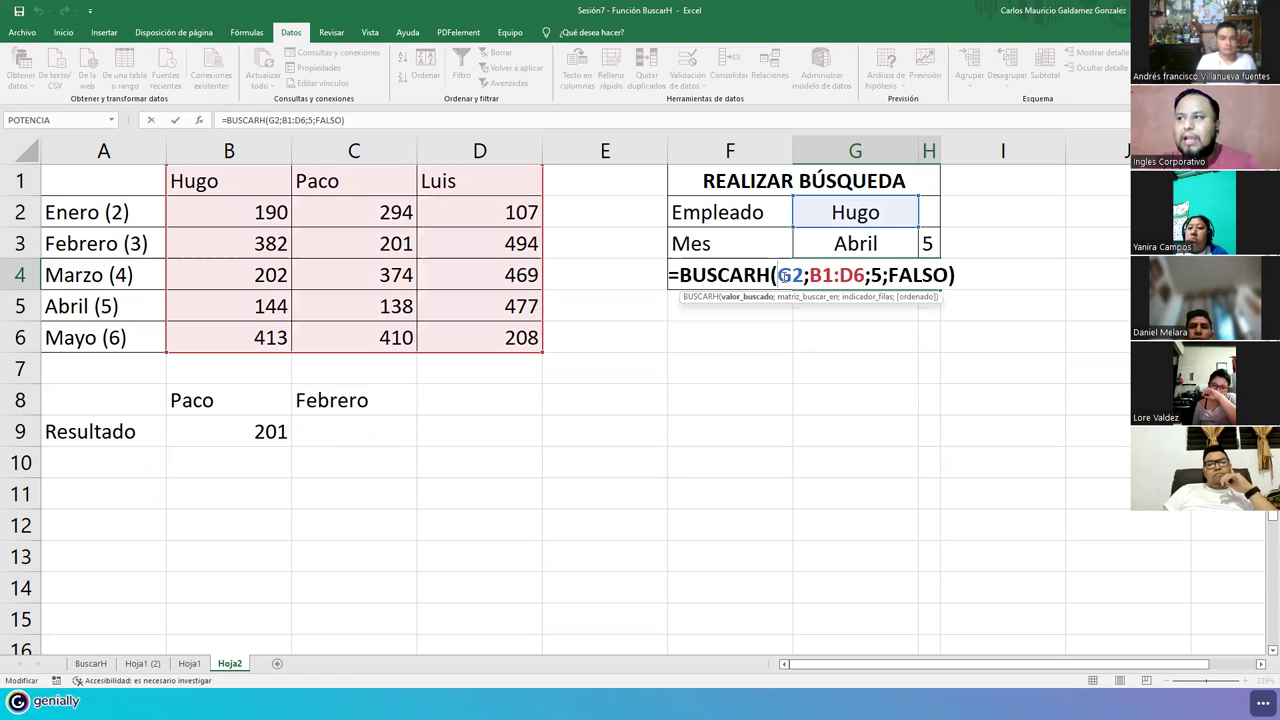
double_click(806, 277)
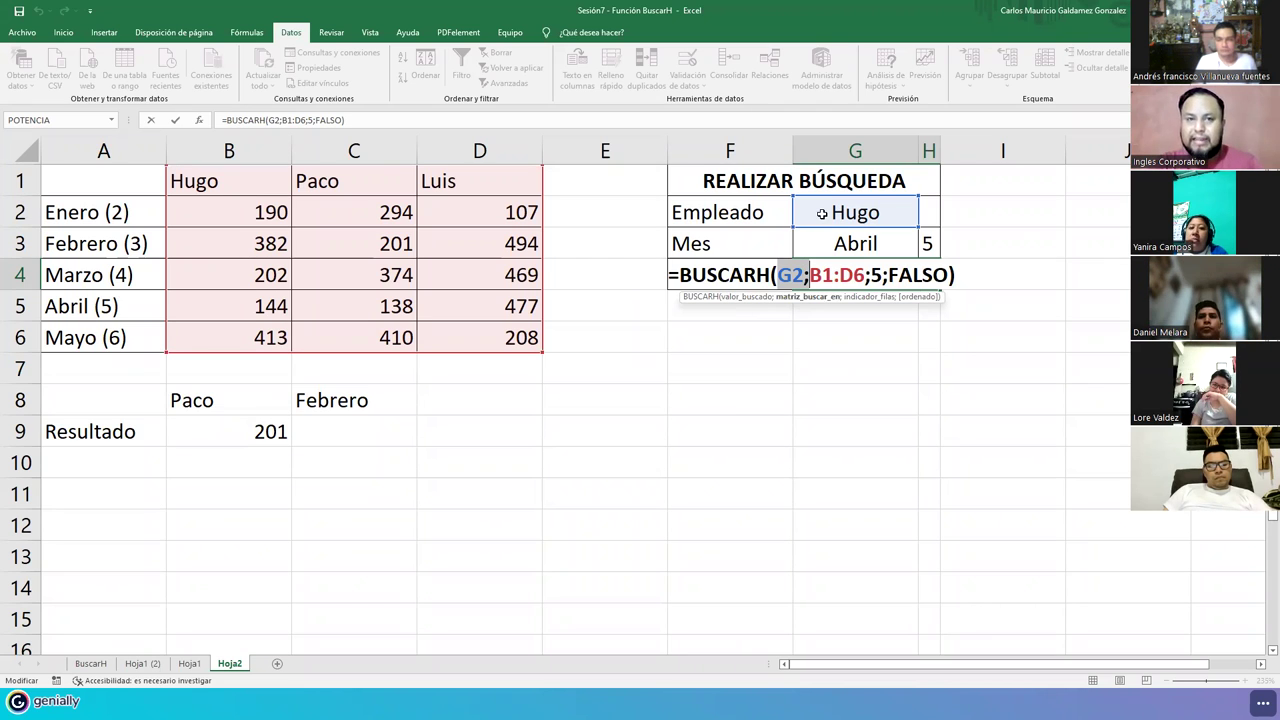
left_click(779, 275)
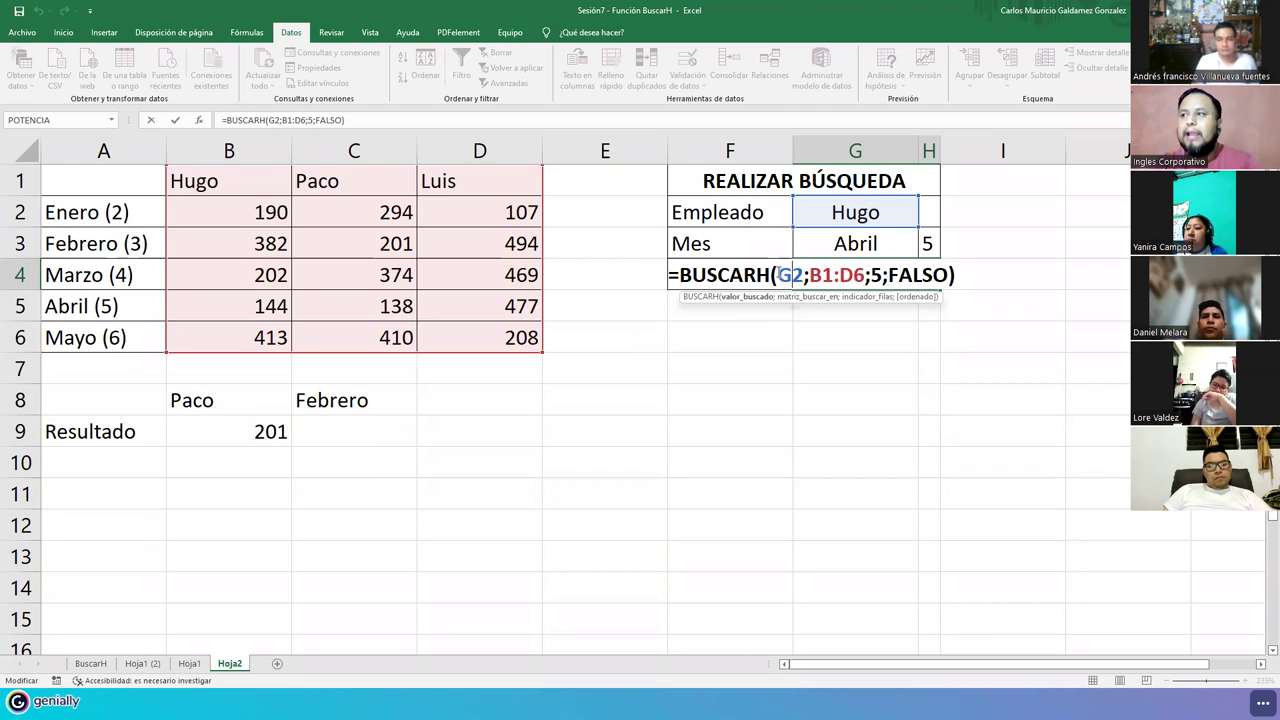
double_click(790, 275)
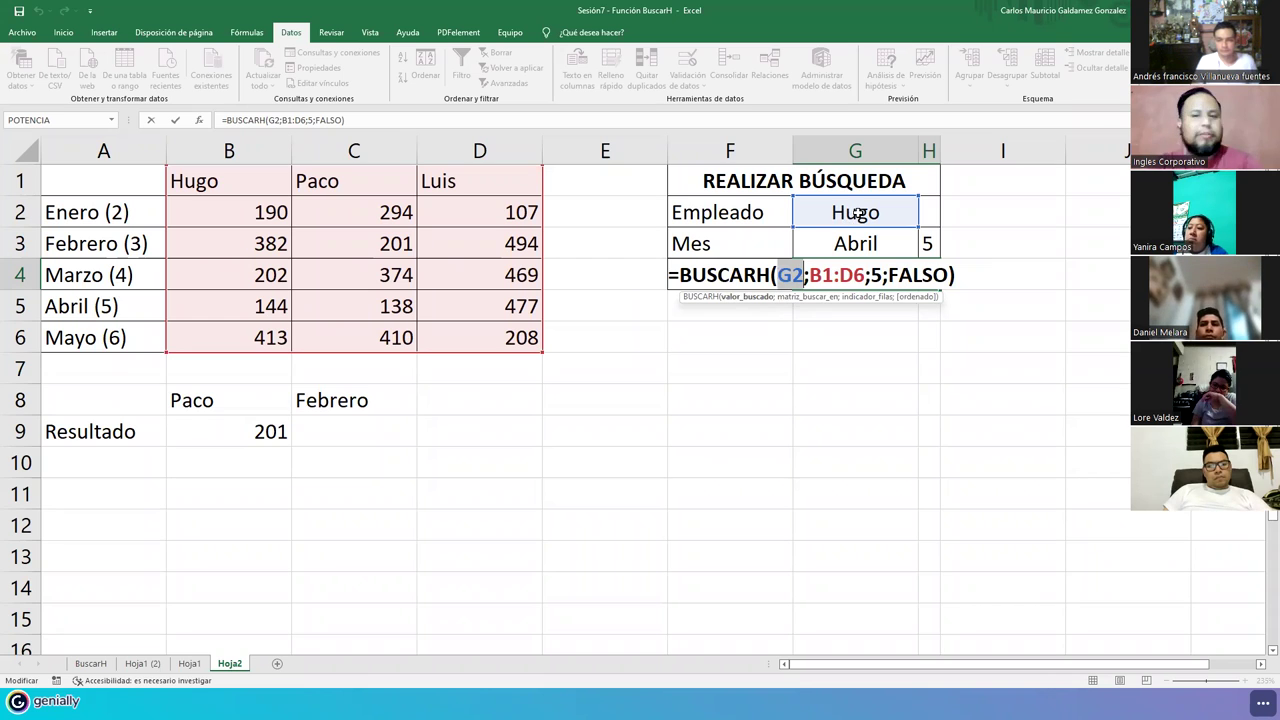
left_click(845, 210)
left_click(845, 211)
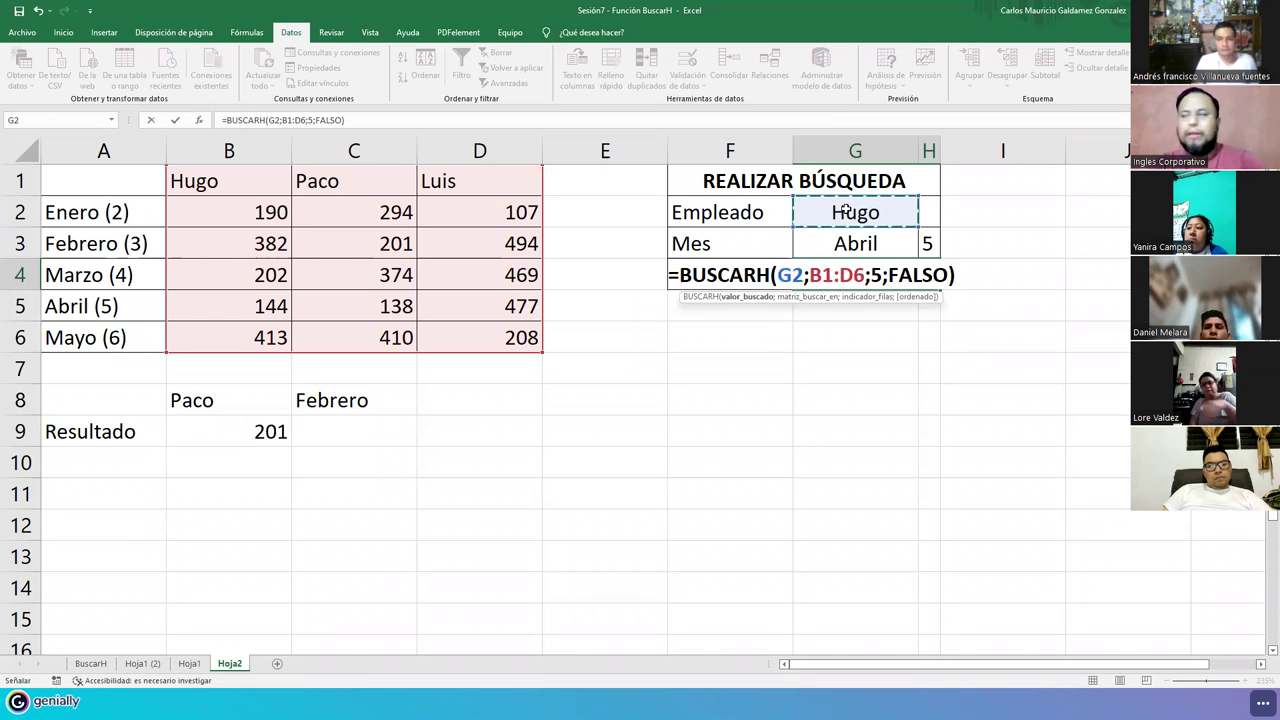
key("Return")
key("Up")
key("Up")
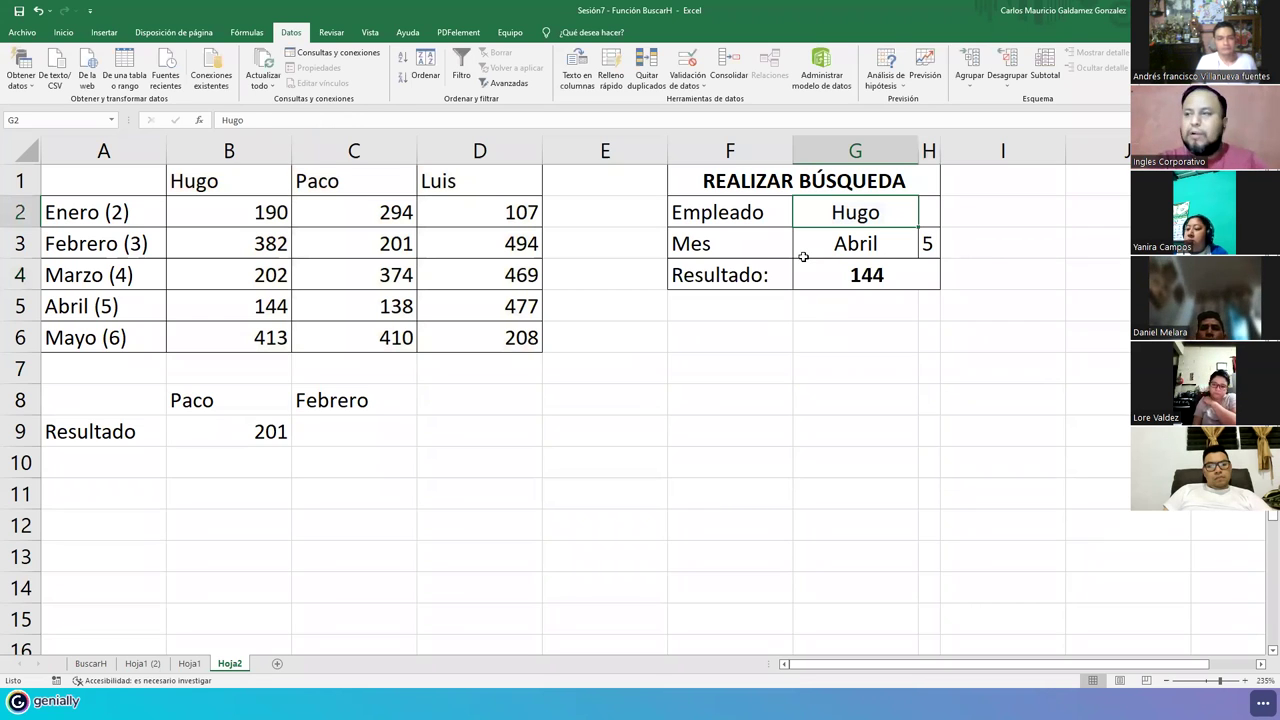
- Change the Empleado search value in G2 to the employee heading column D and inspect the BUSCARH formula in G4
type("Luis")
key("Return")
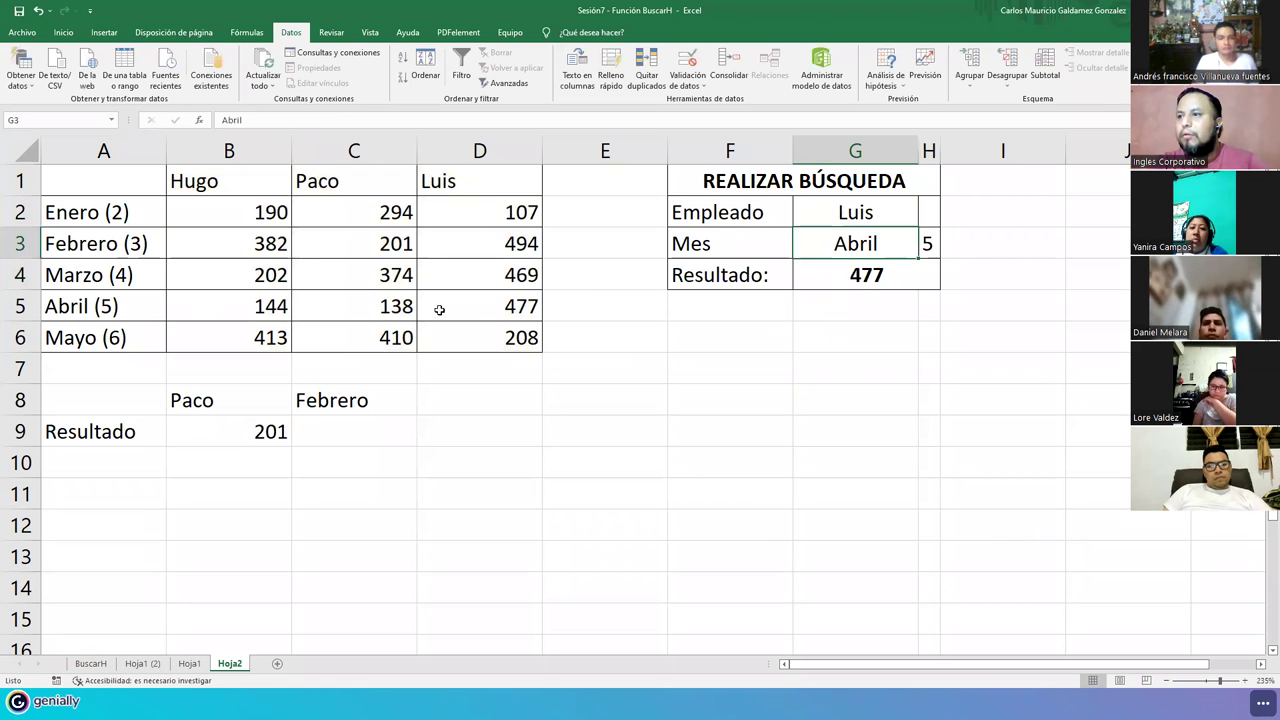
left_click(849, 275)
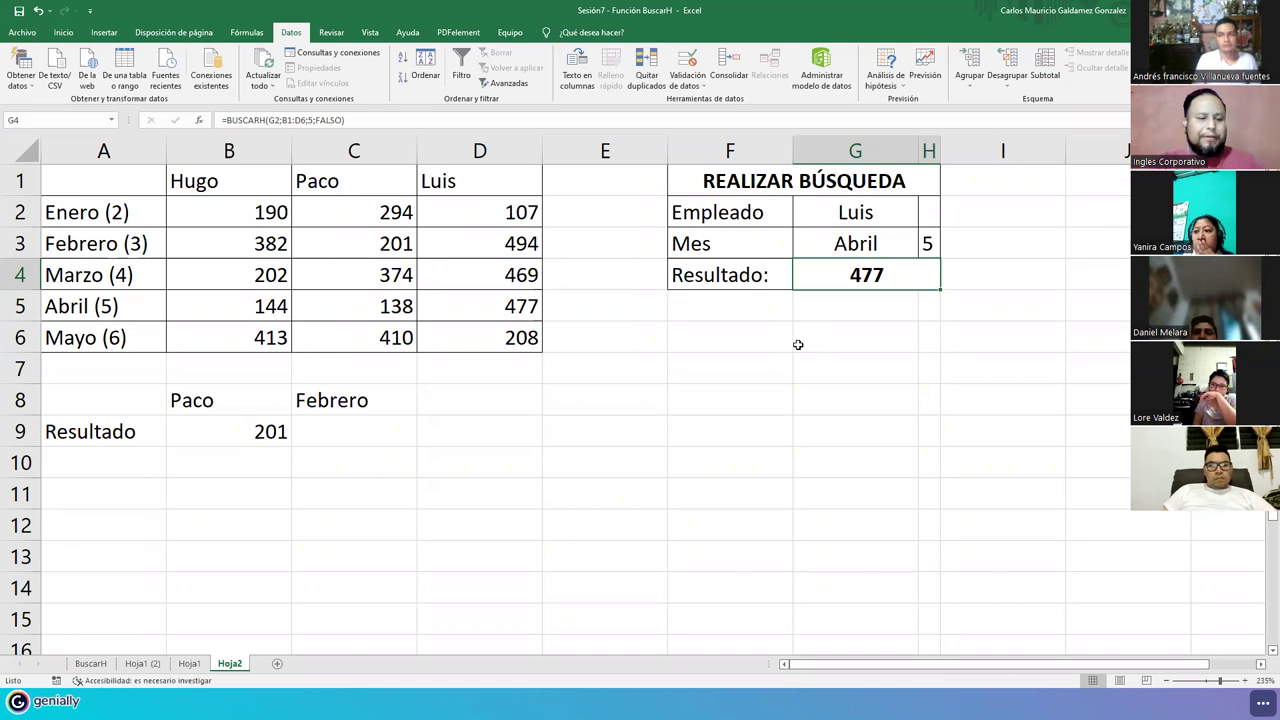
left_click(856, 214)
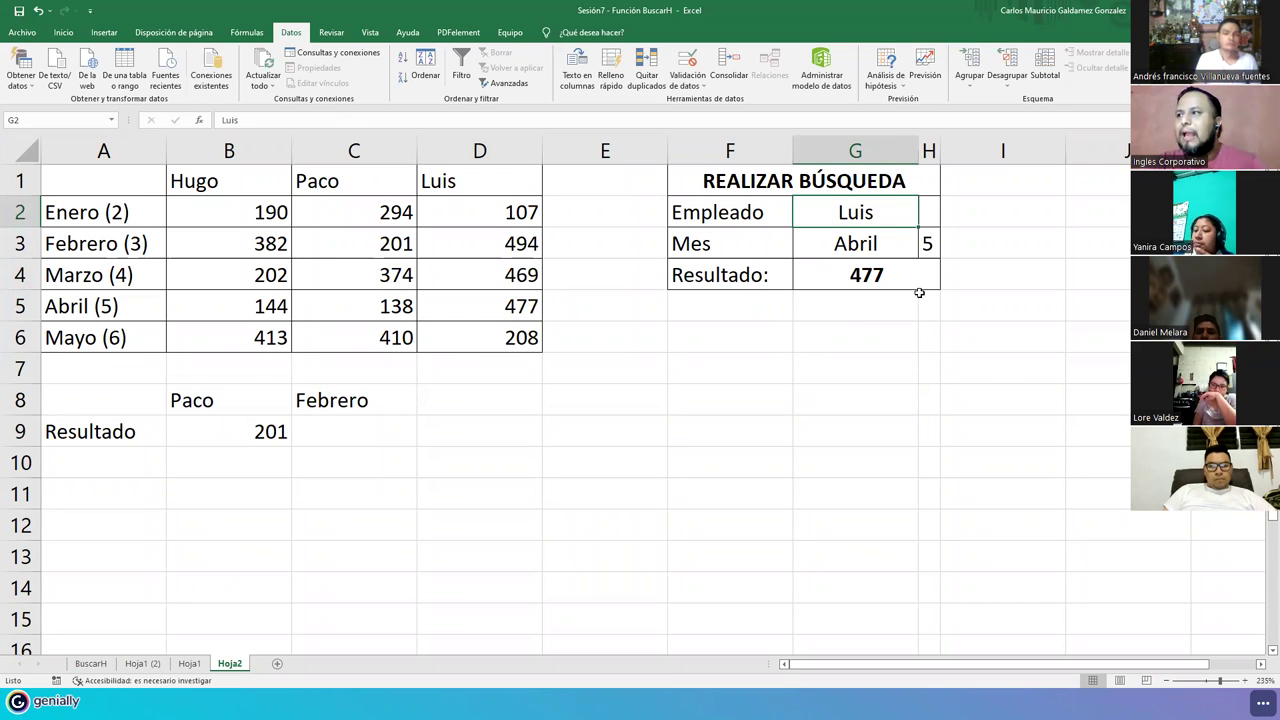
left_click(929, 243)
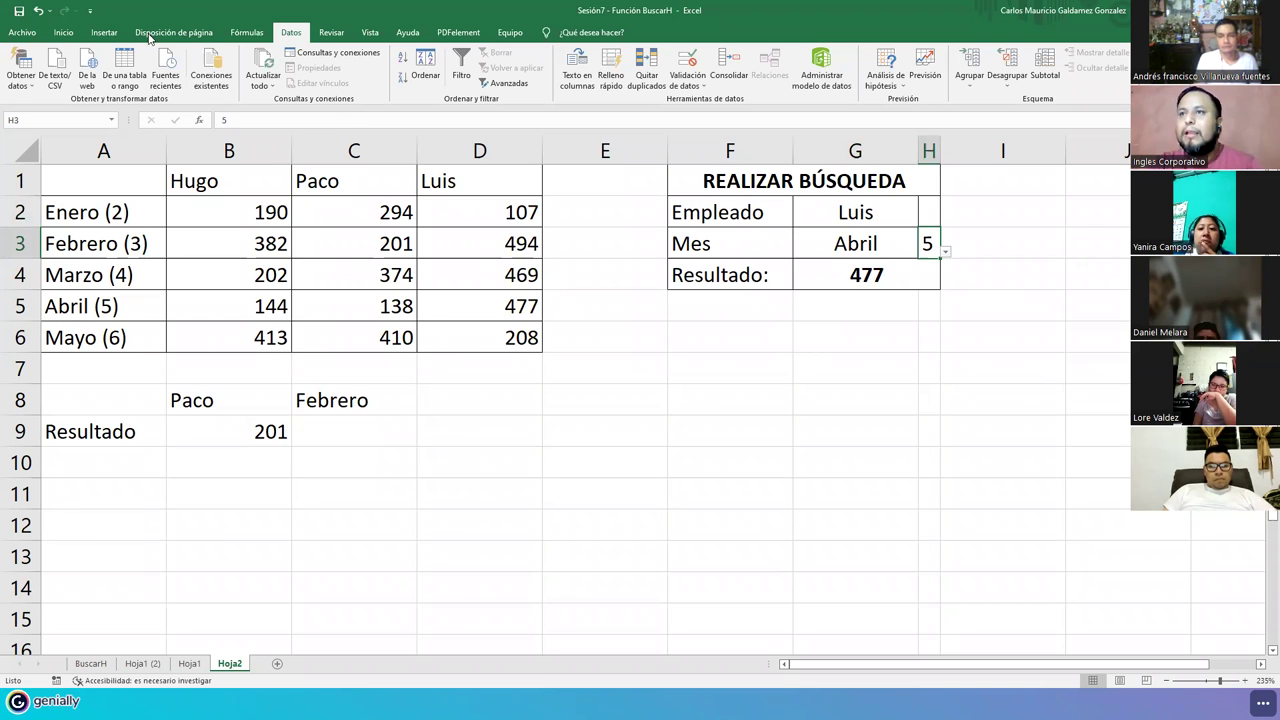
left_click(694, 76)
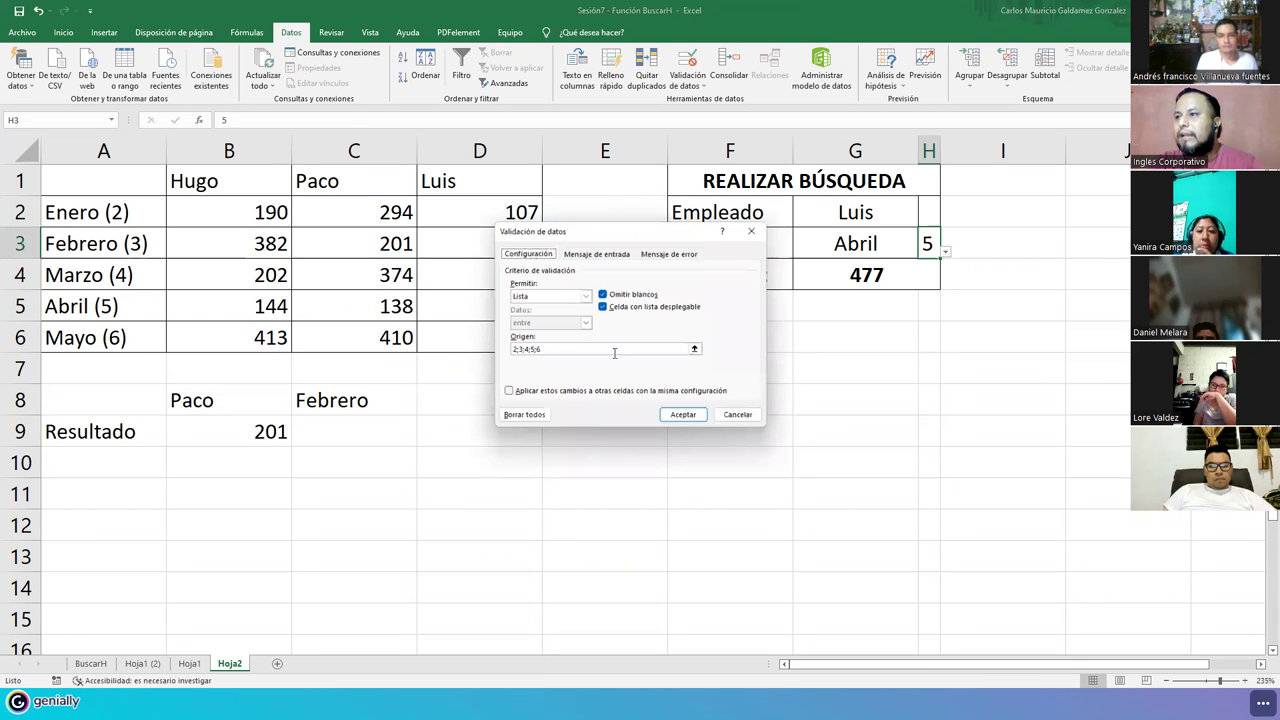
left_click(740, 425)
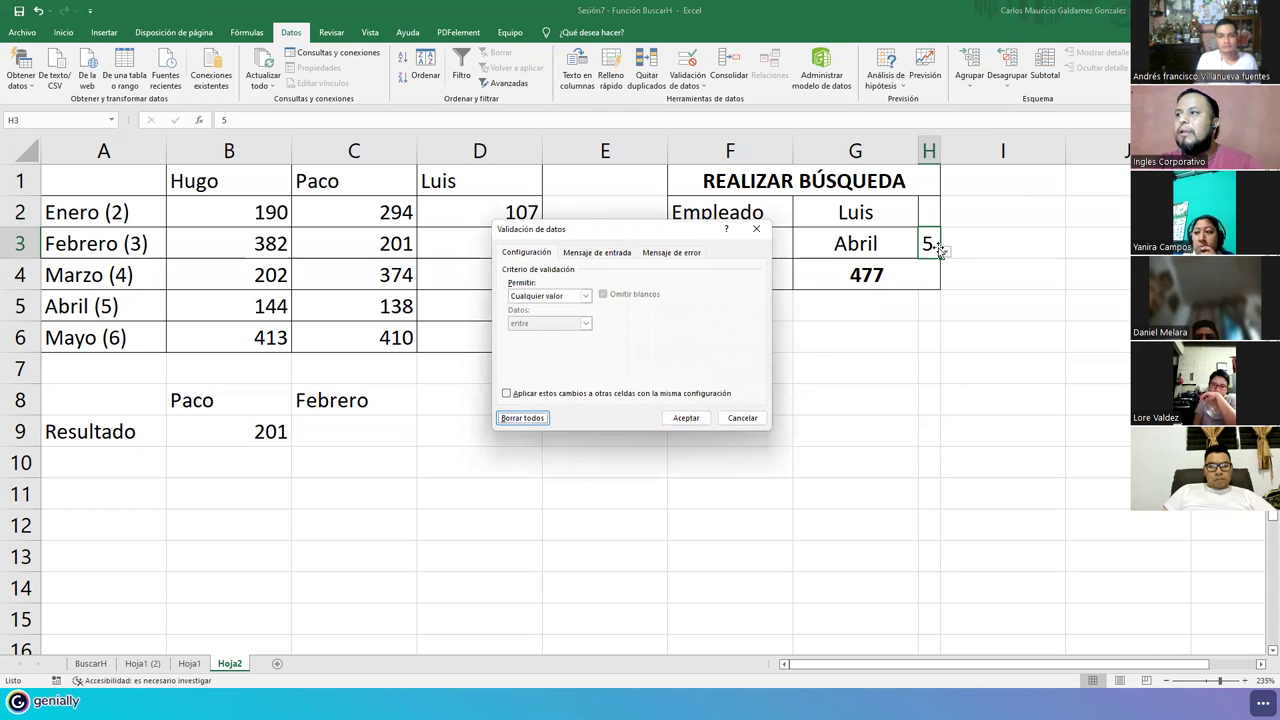
- Clear the month from G3 and remove the data validation from the row-number cell H3
left_click(853, 248)
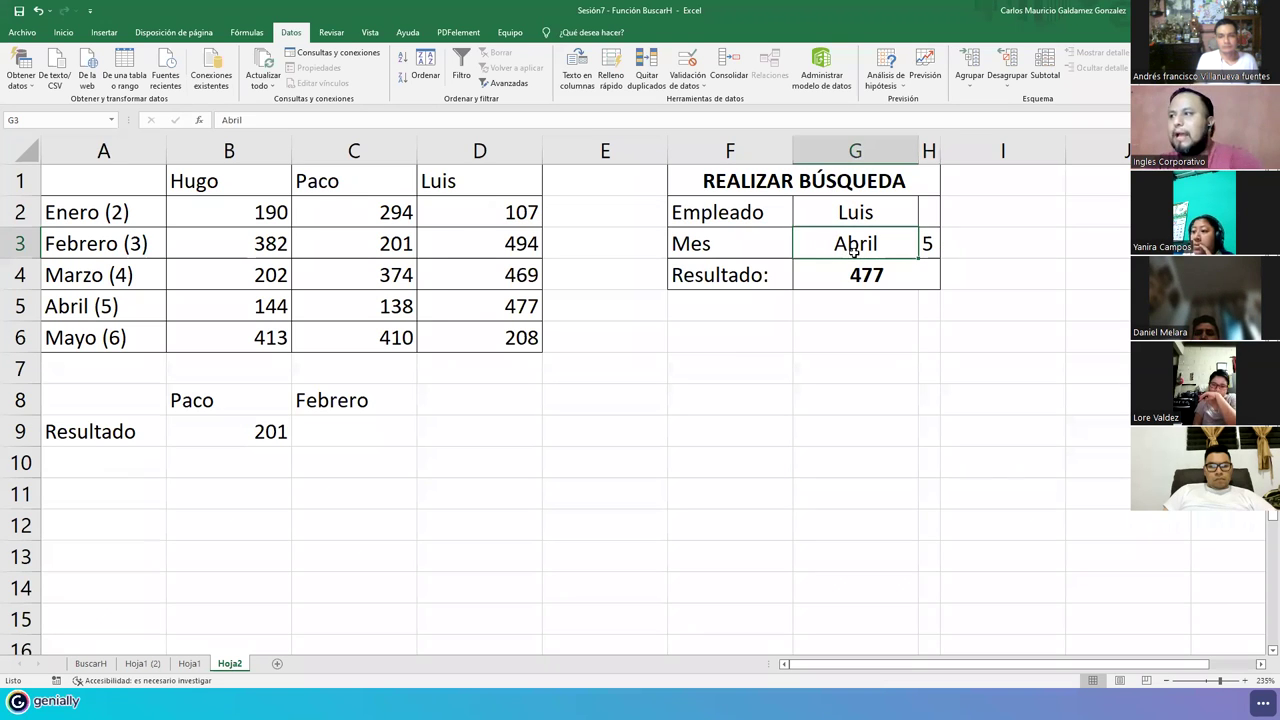
key("Delete")
key("Right")
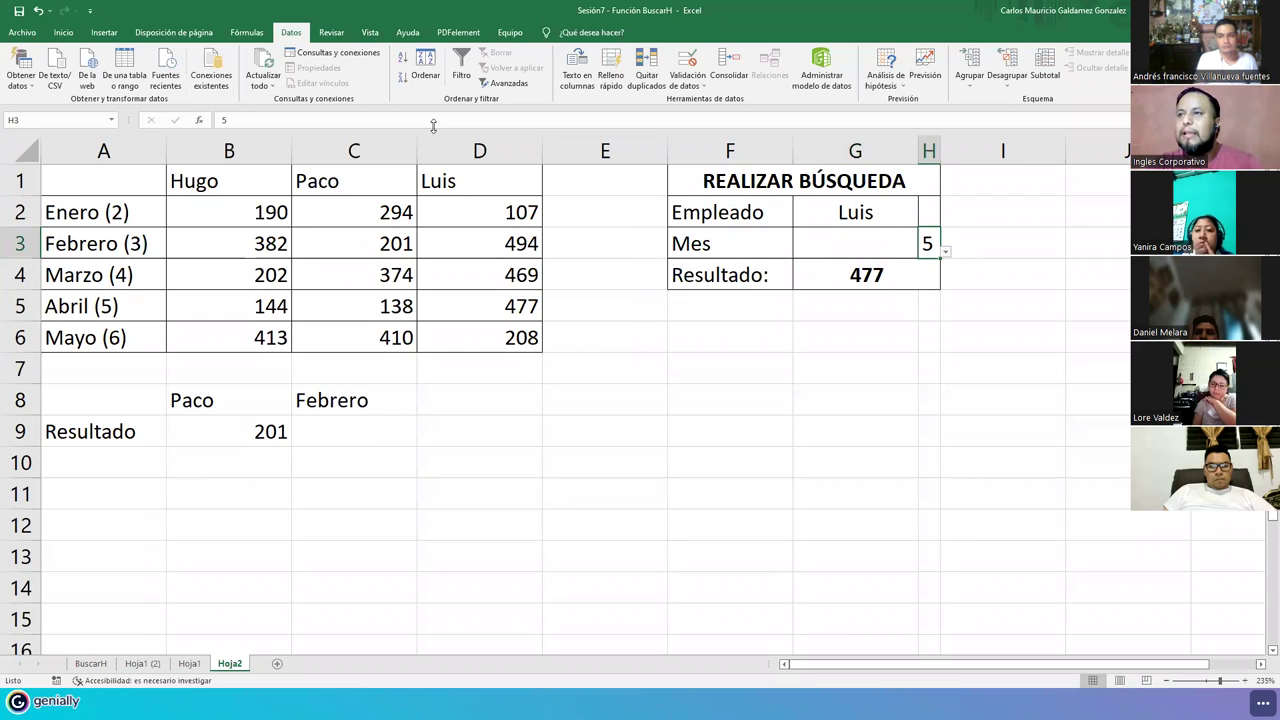
left_click(681, 64)
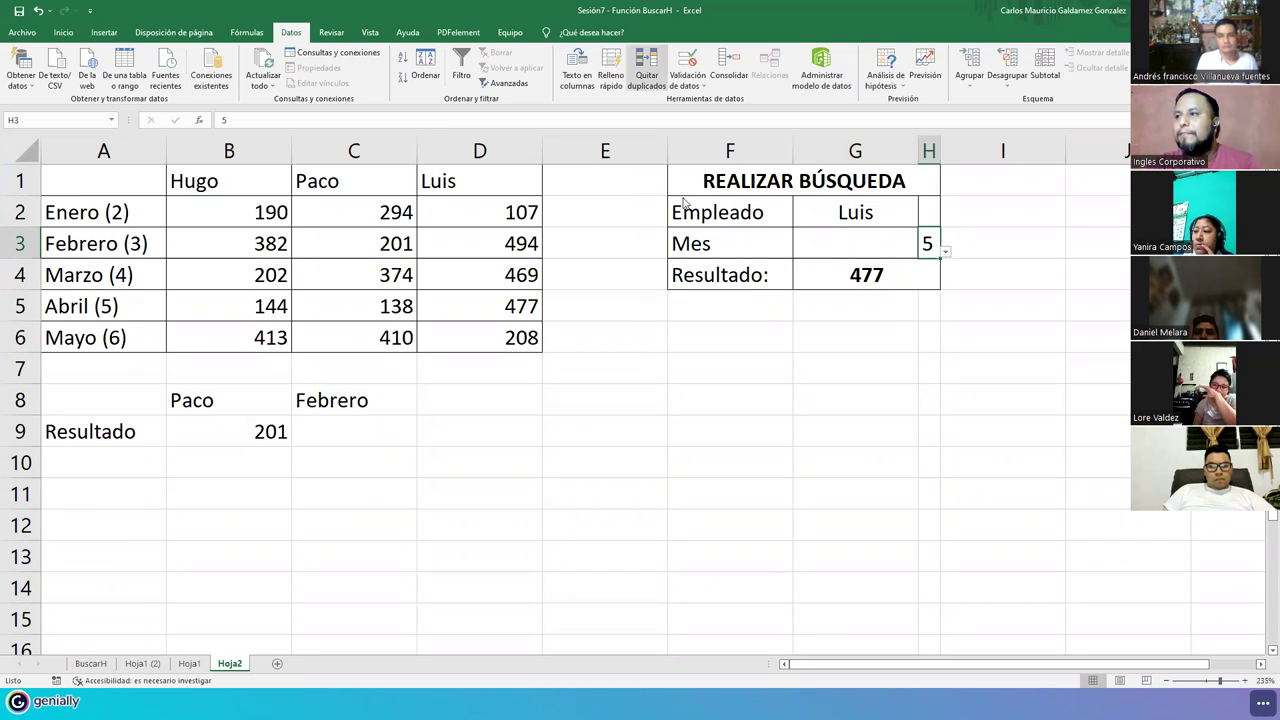
left_click(686, 418)
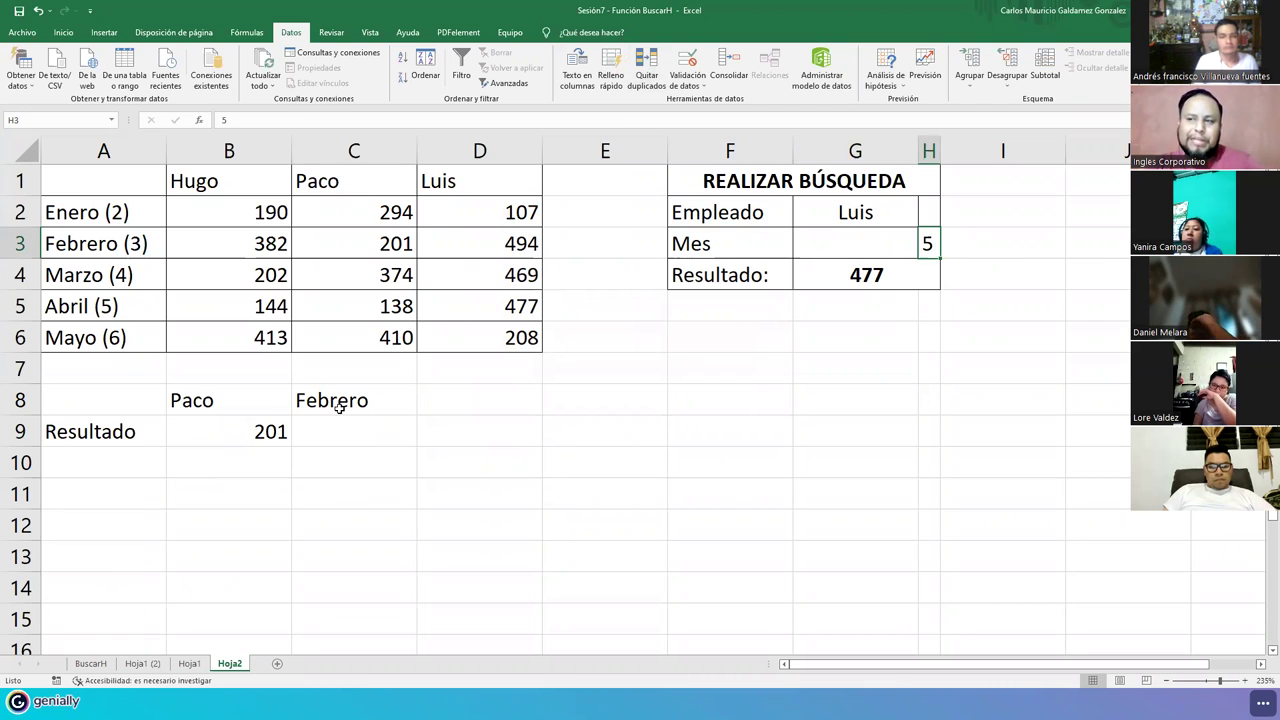
- Review the example search values in B8:C8, the search form cells G2 and H3, and the numbered months in A2:A6
left_click_drag(215, 400, 335, 401)
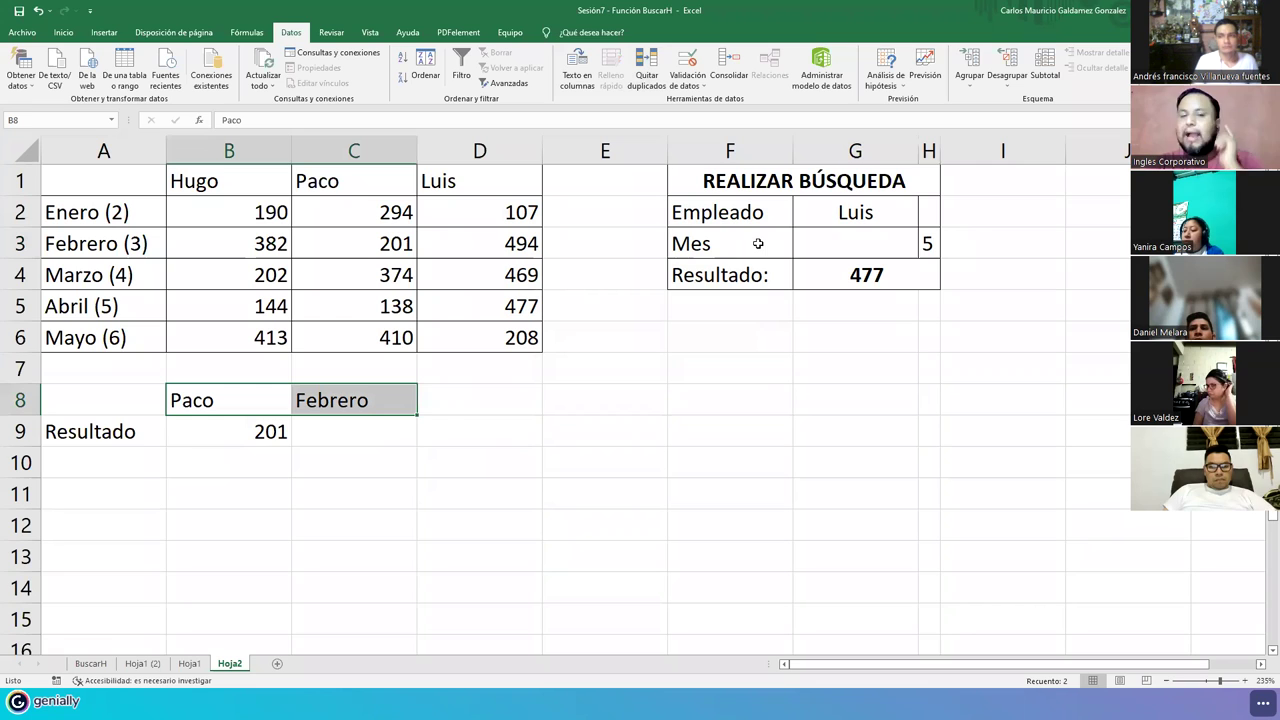
left_click(846, 213)
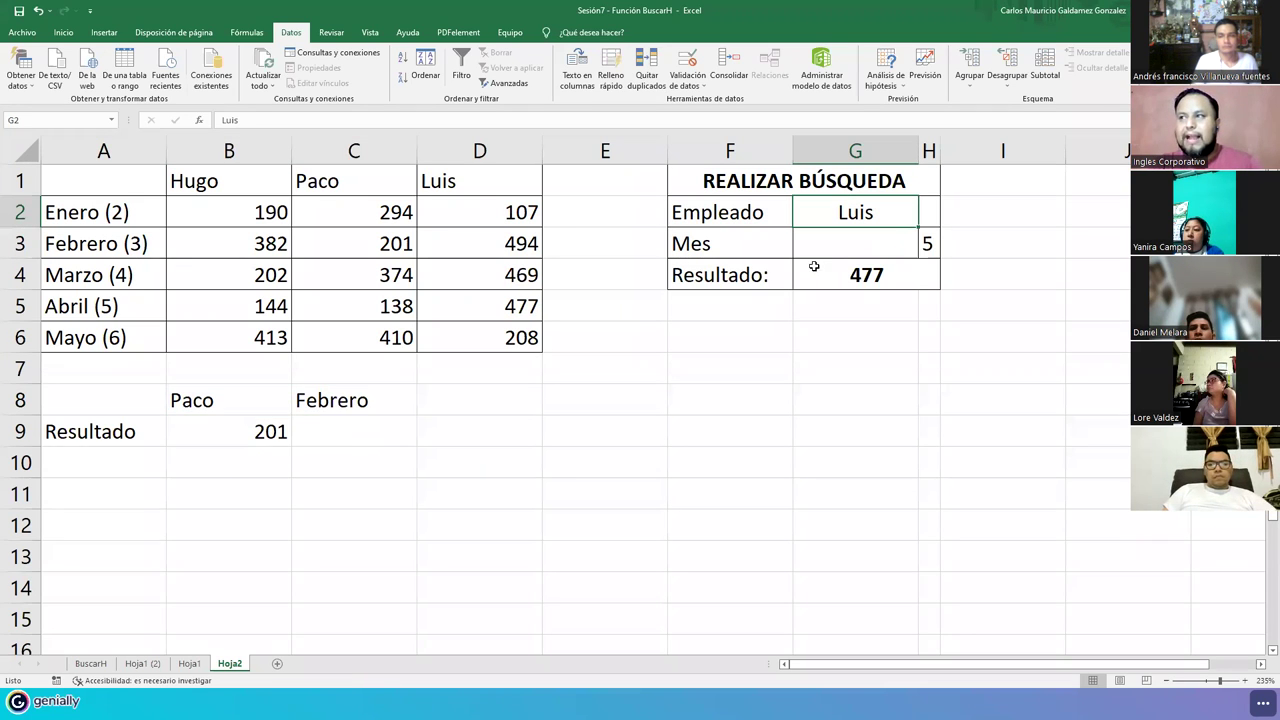
left_click(926, 241)
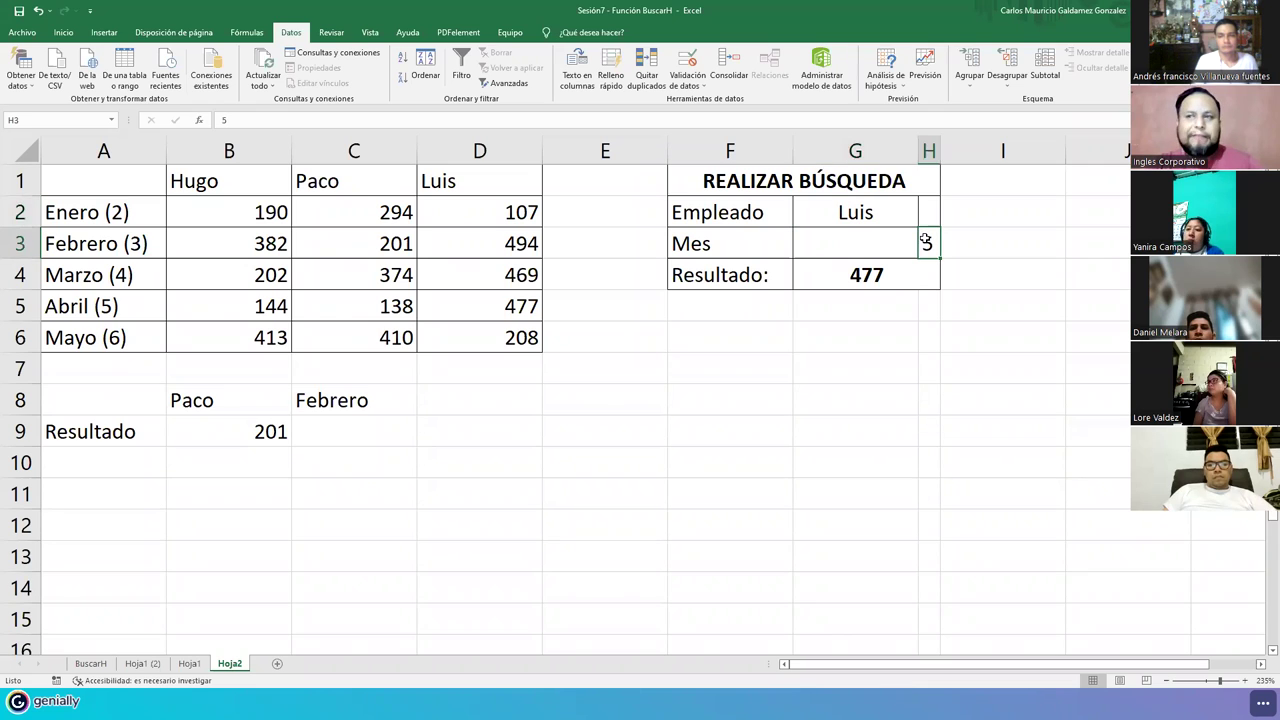
left_click(128, 218)
key("Down")
key("Down")
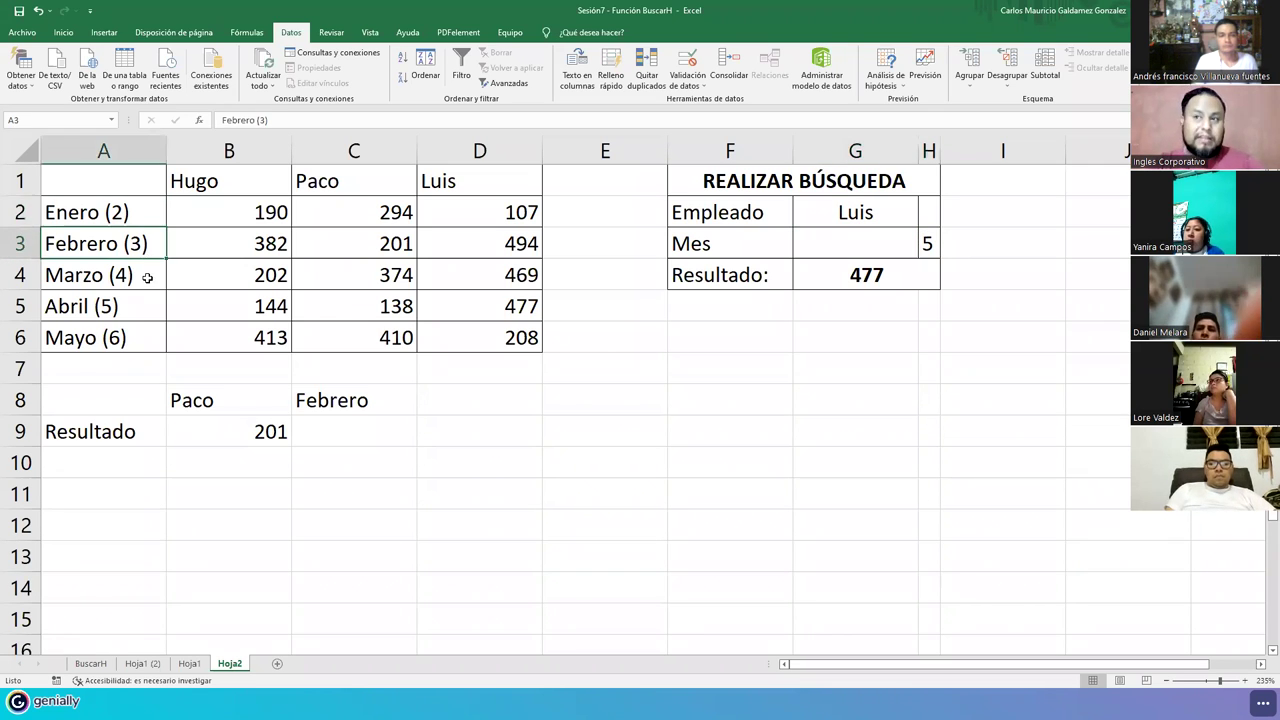
key("Down")
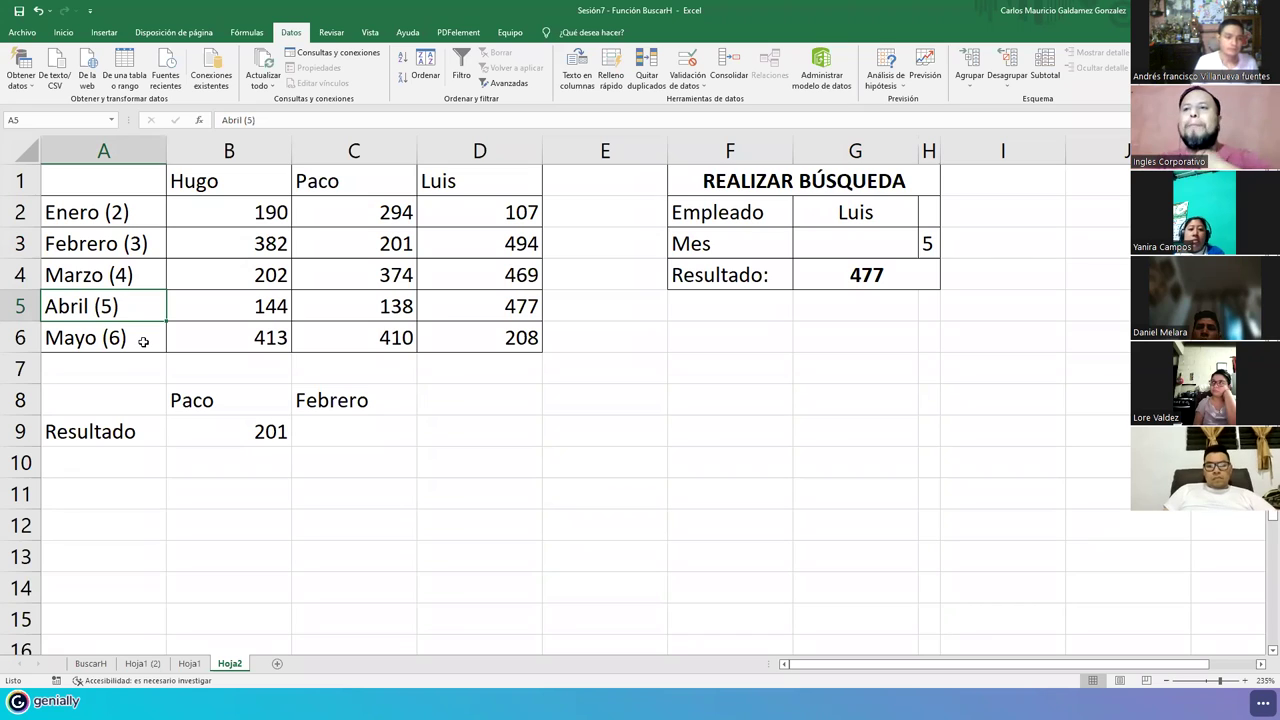
key("Down")
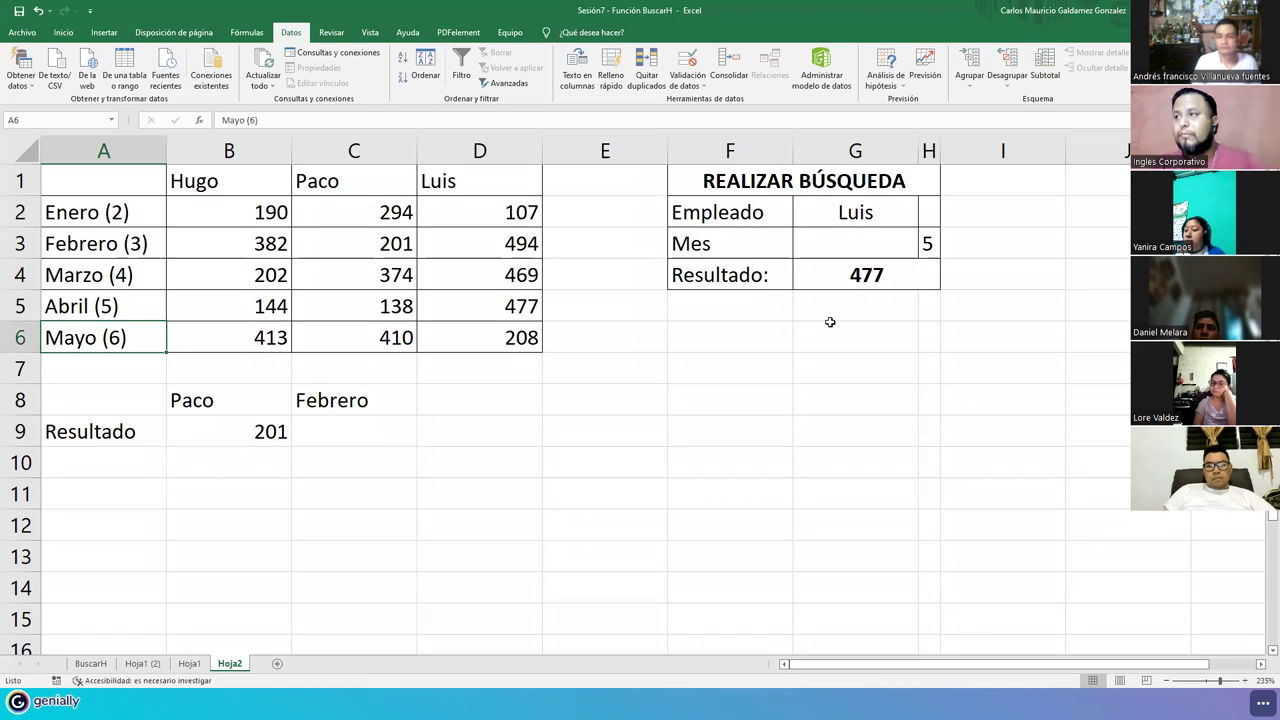
- Clear the row number in H3 and set the cell's data validation to allow a Lista
left_click(933, 245)
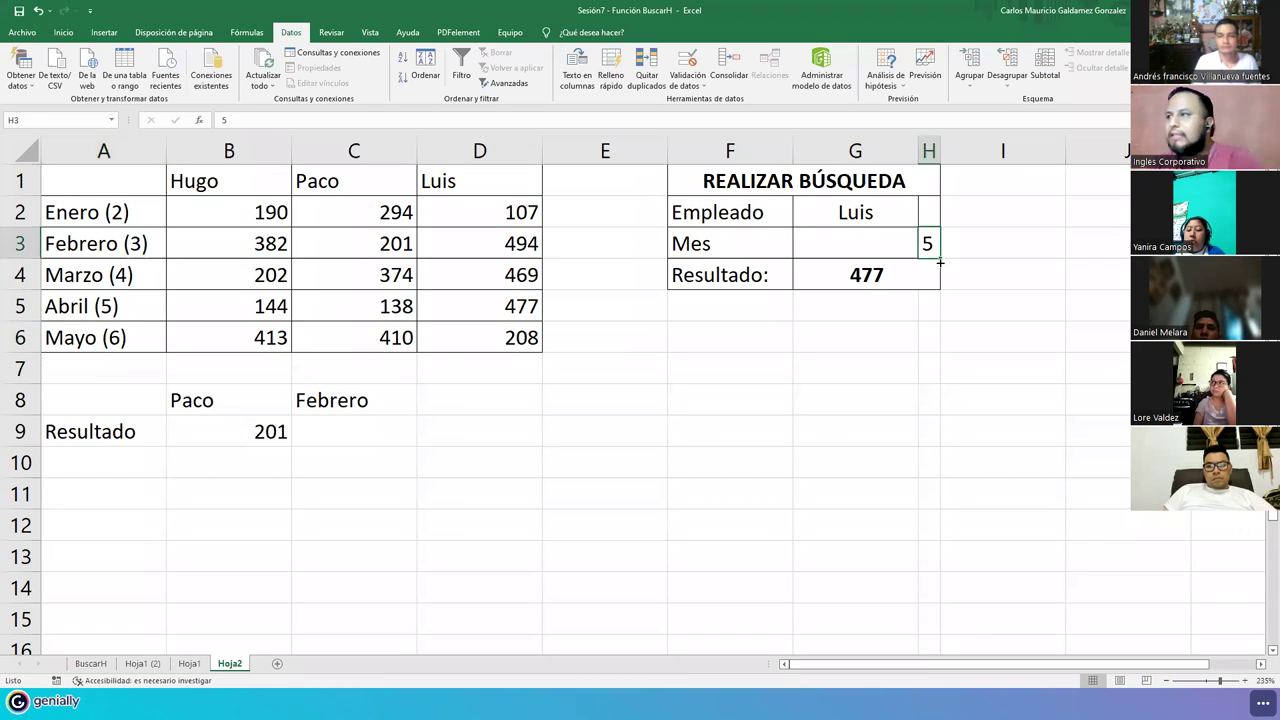
key("Delete")
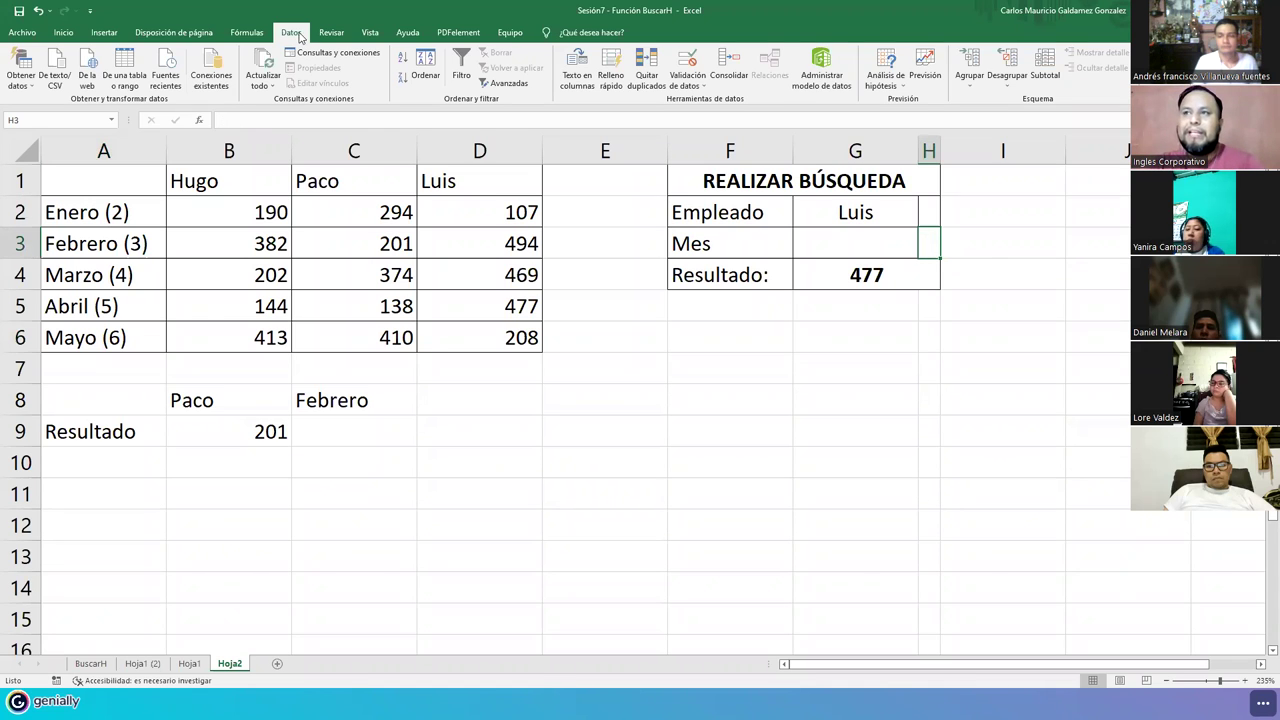
left_click(689, 64)
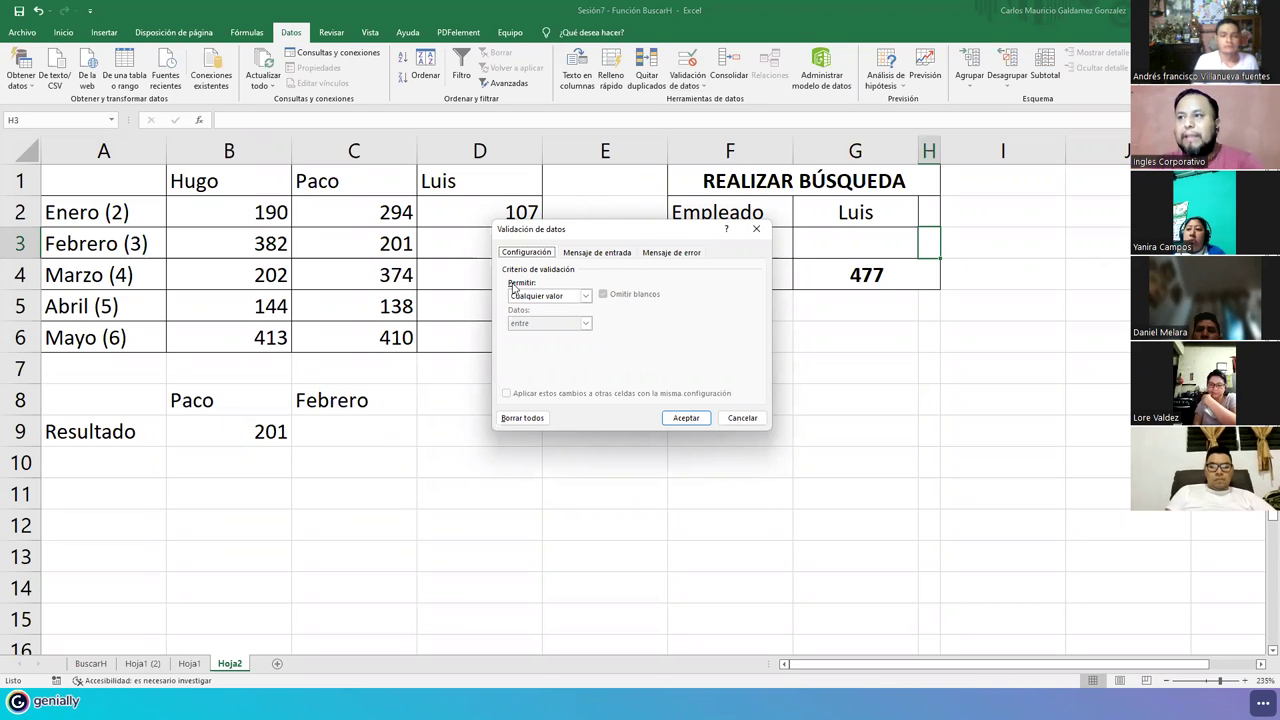
left_click(580, 298)
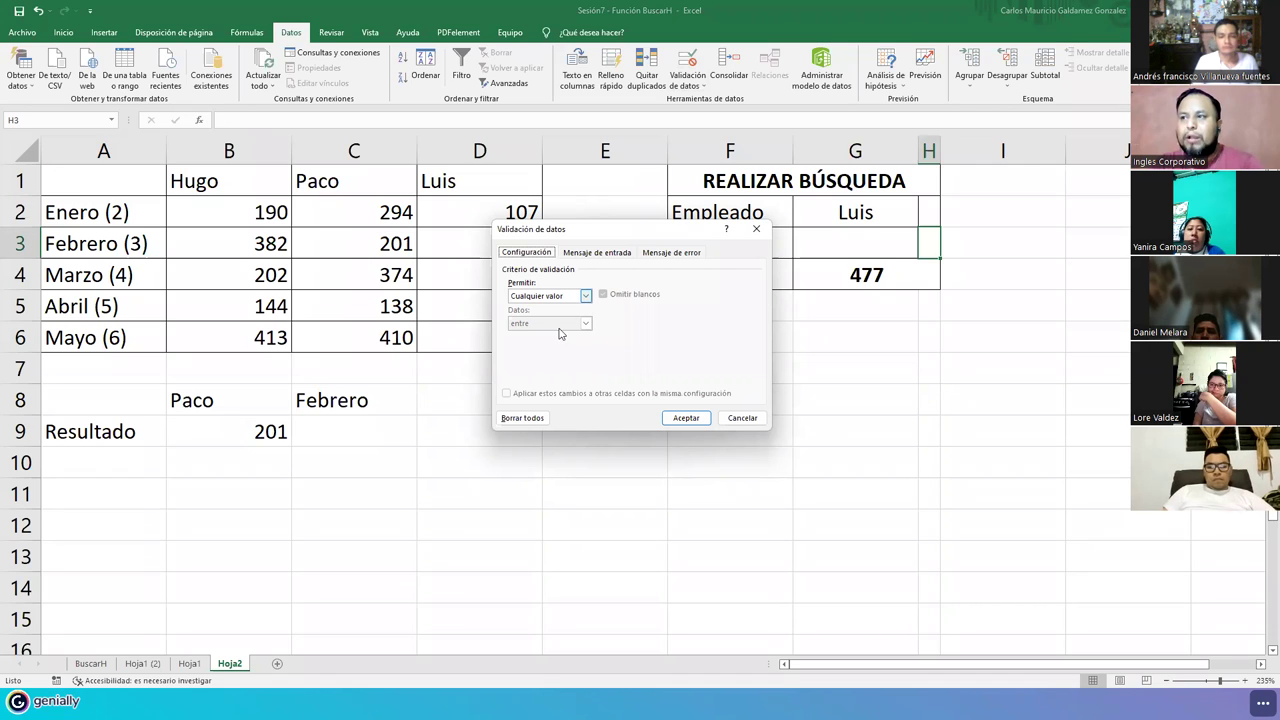
key("Up")
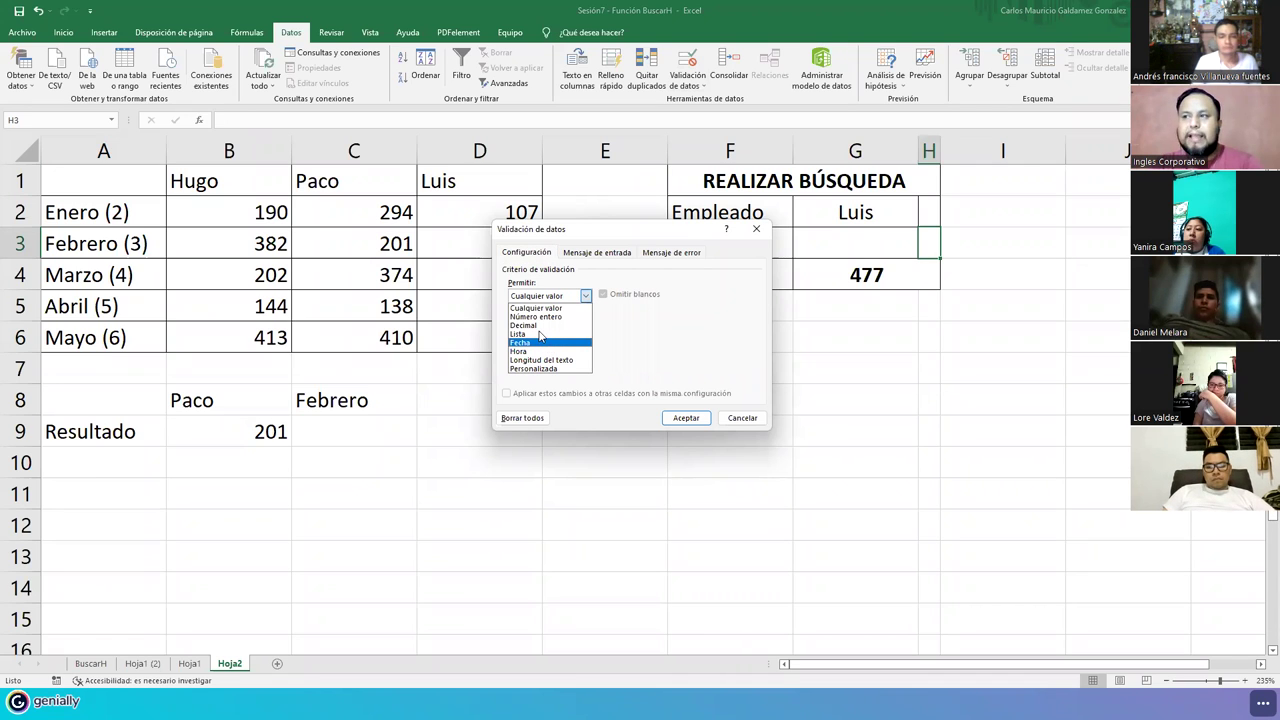
key("Return")
left_click(549, 348)
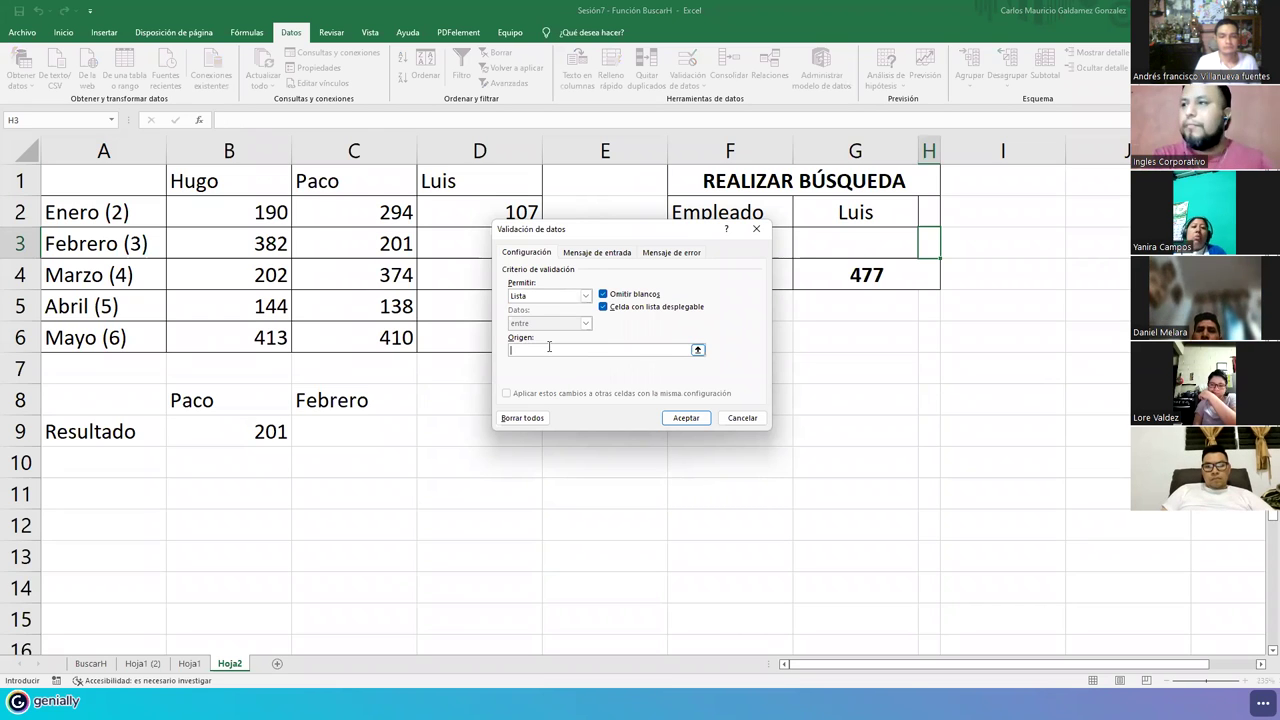
- Enter 2;3;4;5;6 as the validation list's source, without a leading equals sign, and apply it to H3
type("=")
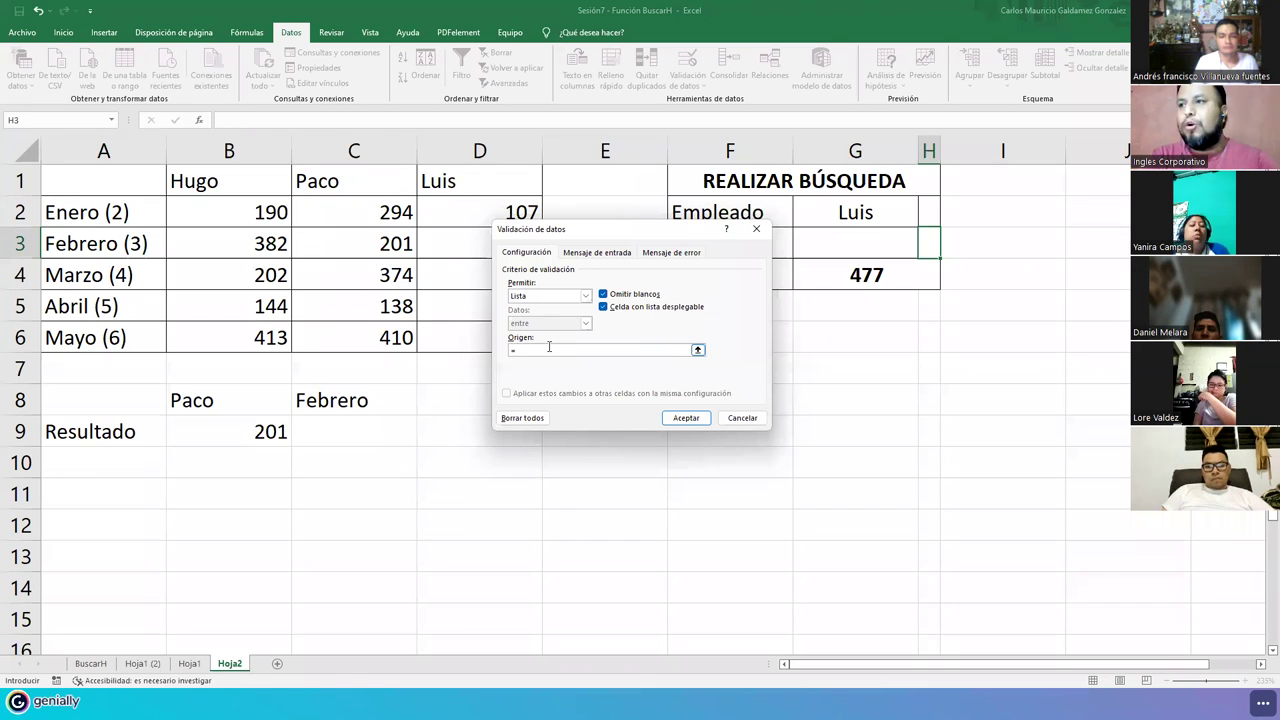
type("2;3;4;")
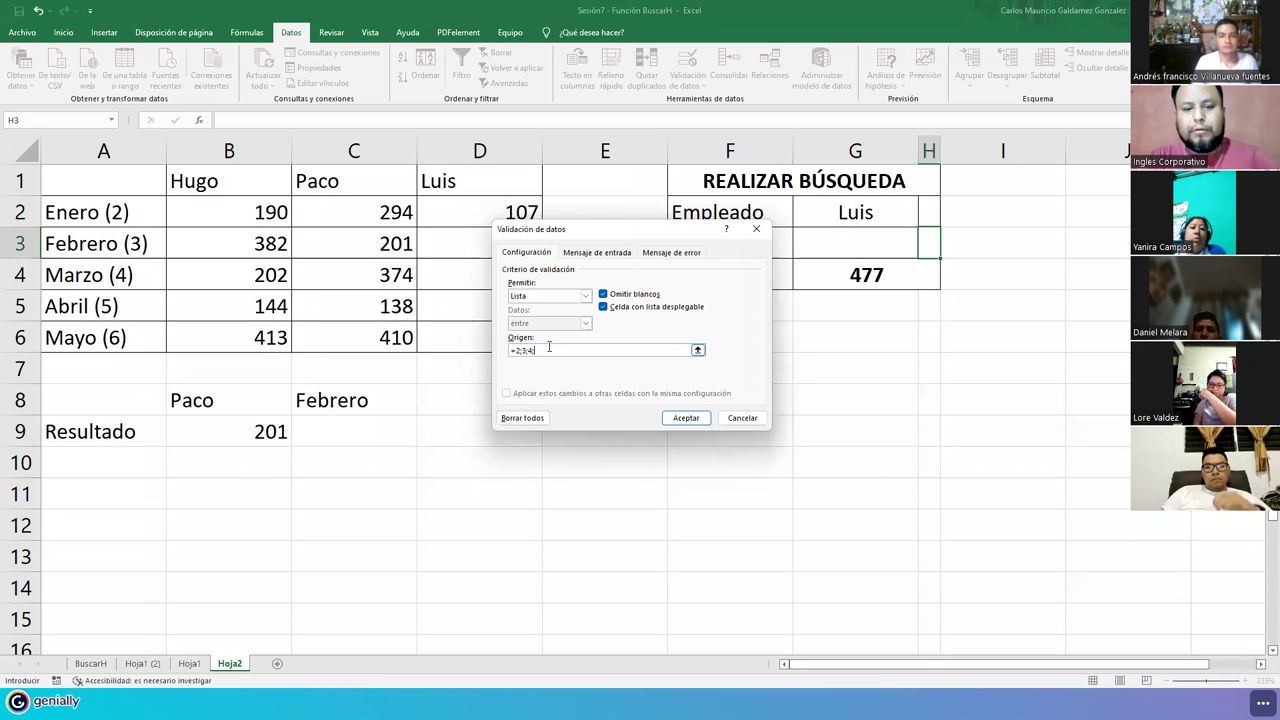
type("5;6")
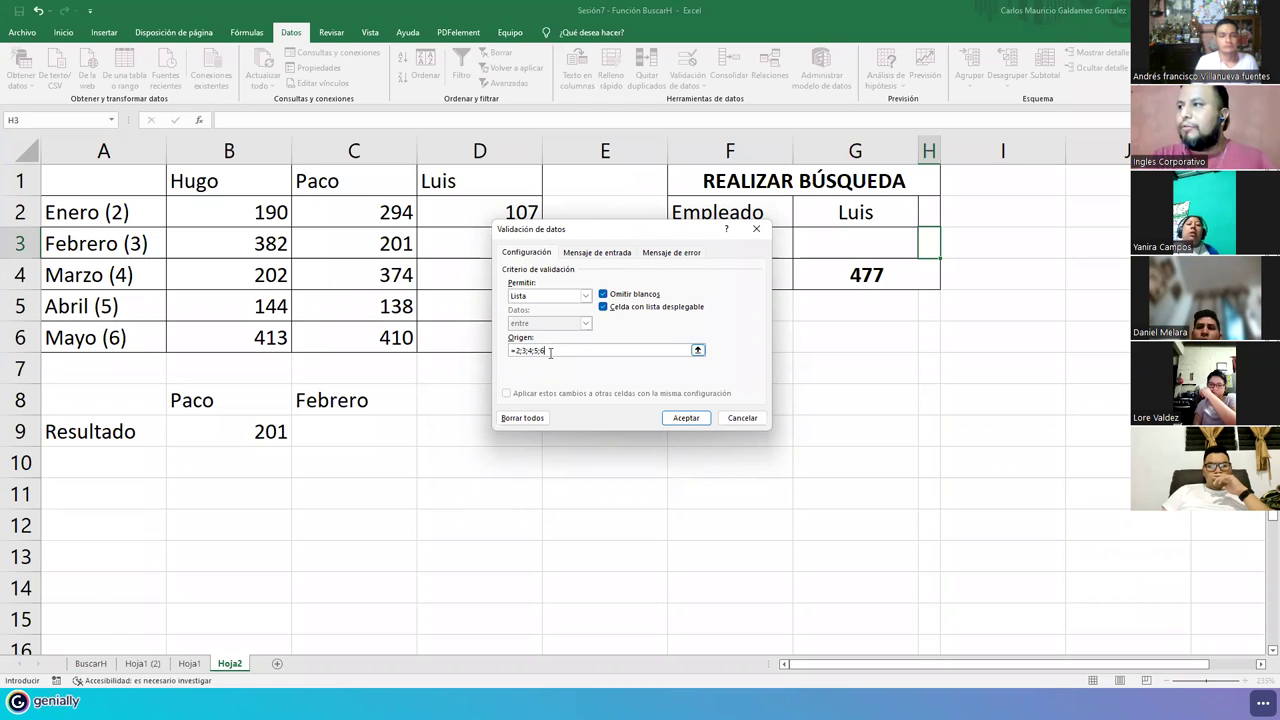
key("Return")
left_click(612, 422)
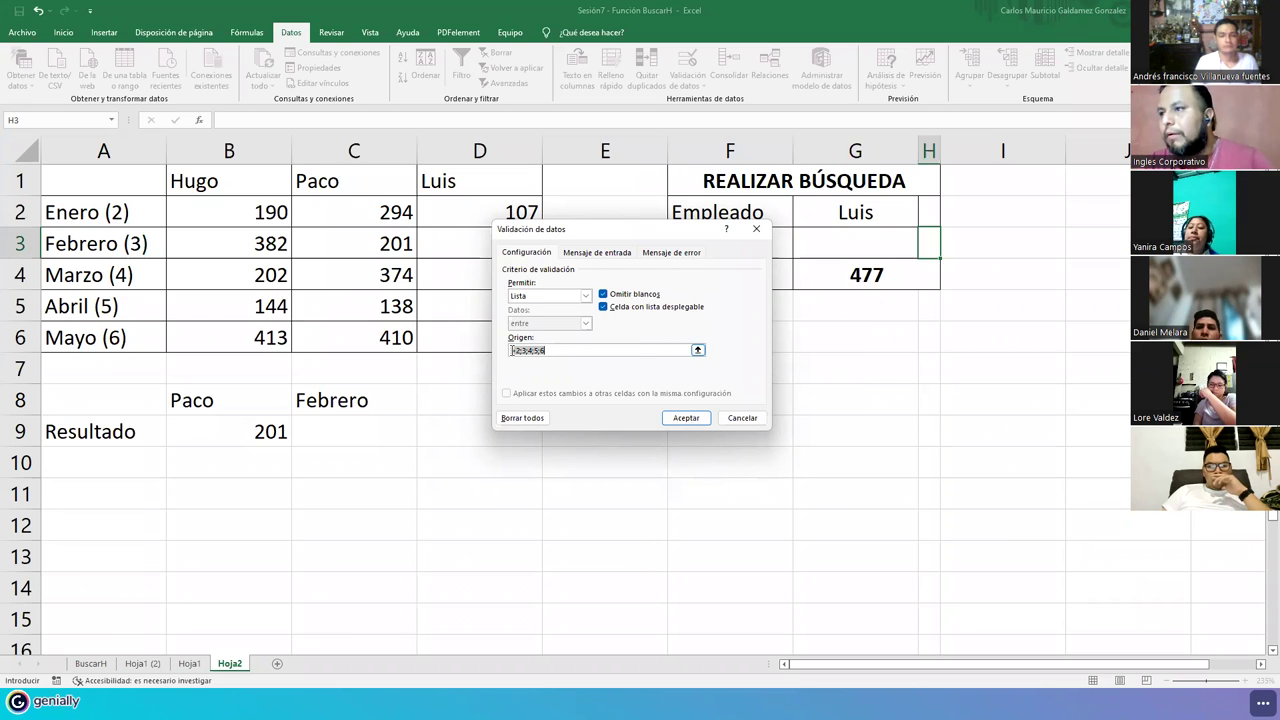
key("Home")
key("Delete")
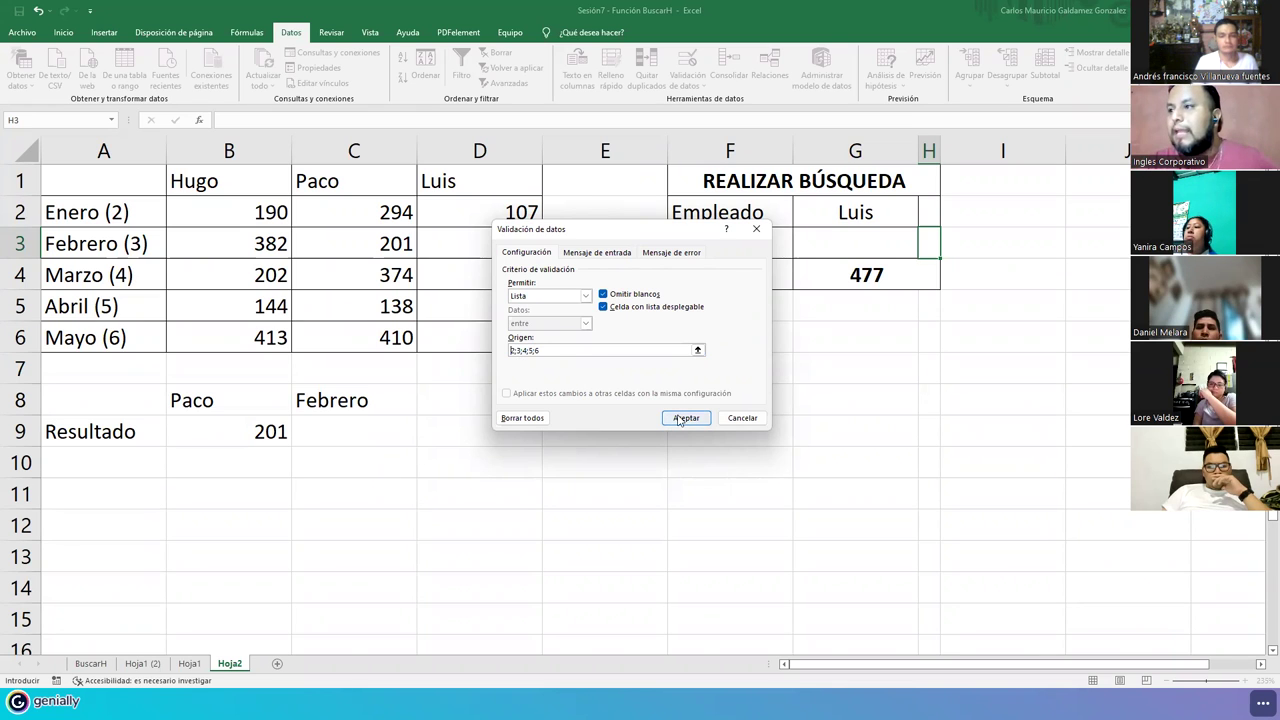
left_click(685, 417)
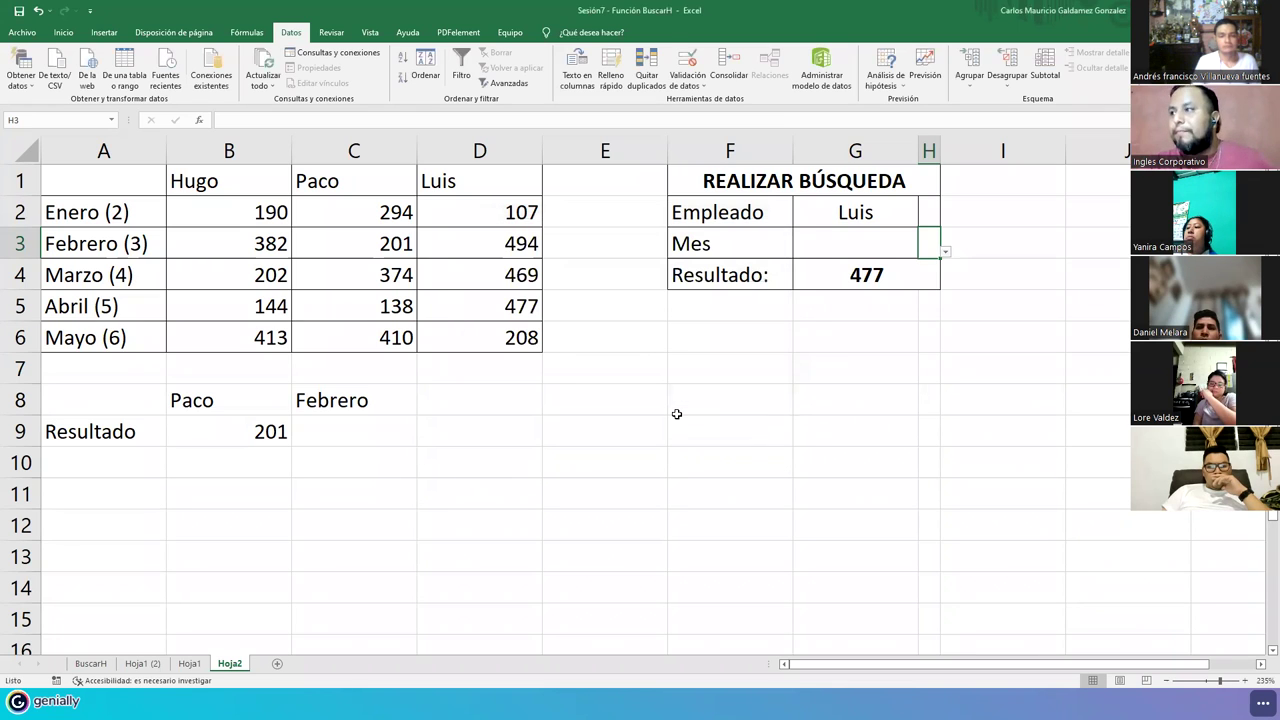
- Compare the H3 list options with the months in A2:A6 and choose 4 as the month's row number
left_click(945, 253)
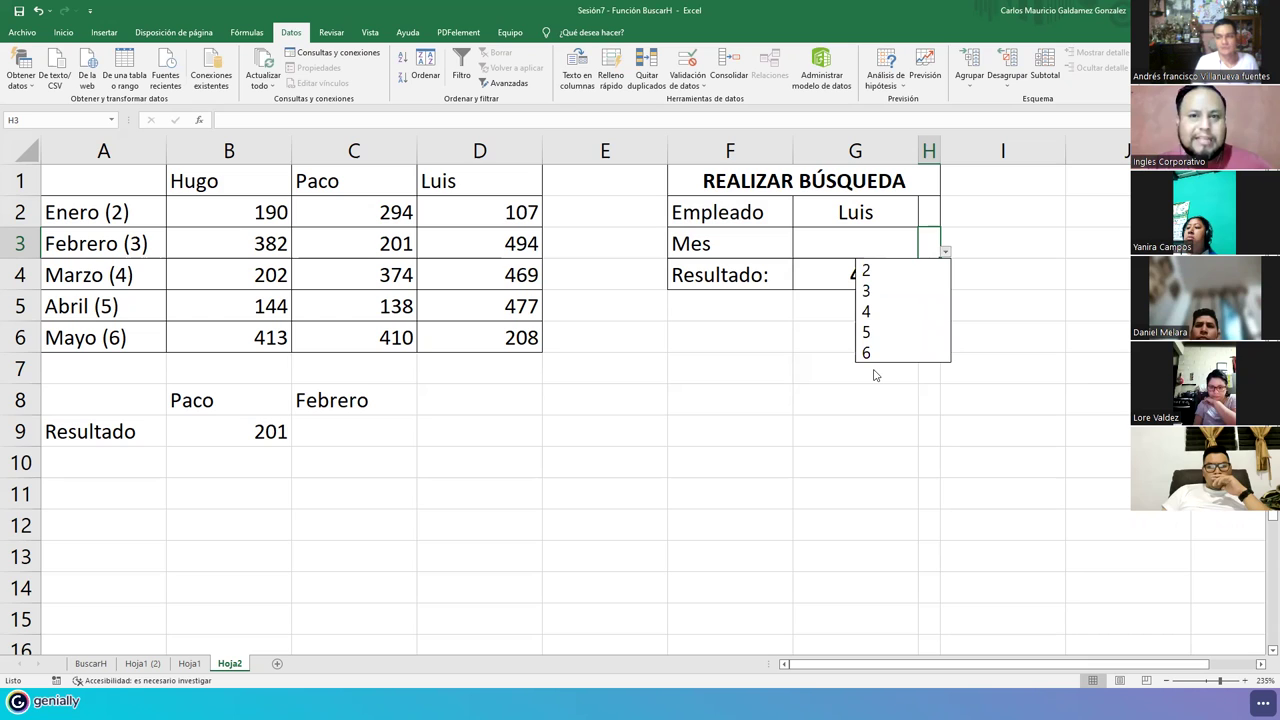
left_click_drag(148, 210, 148, 332)
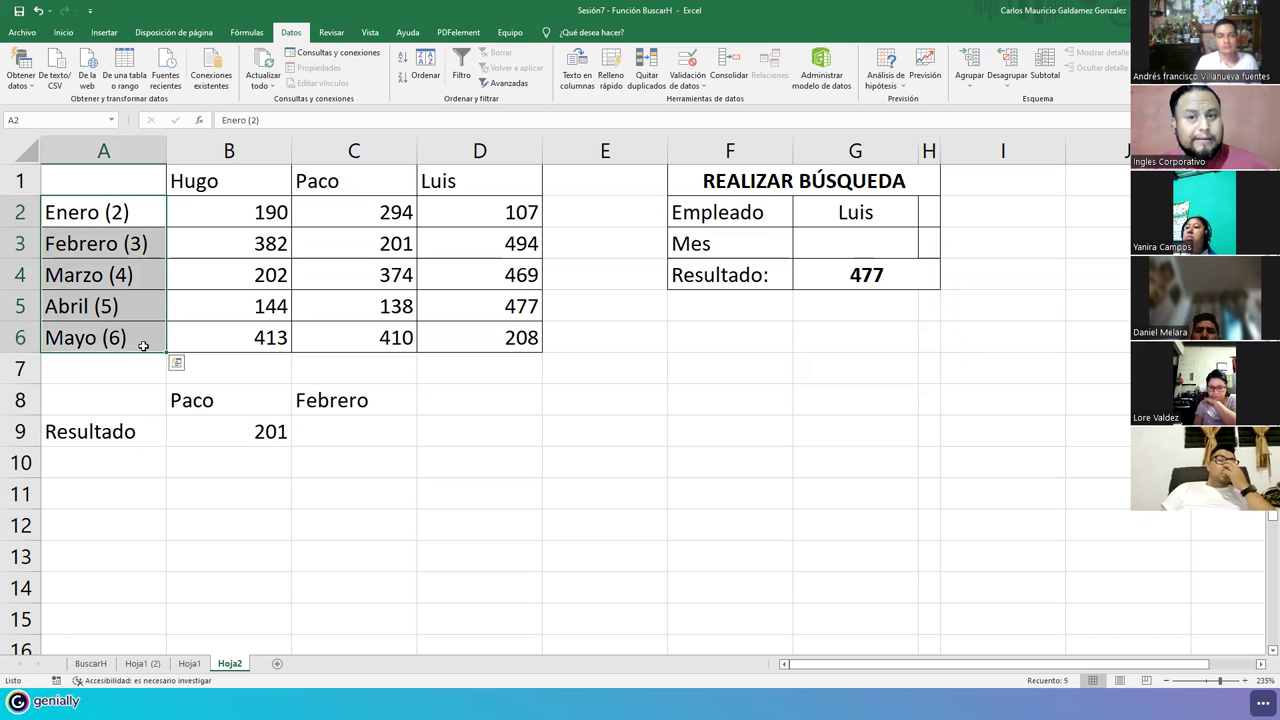
left_click(939, 257)
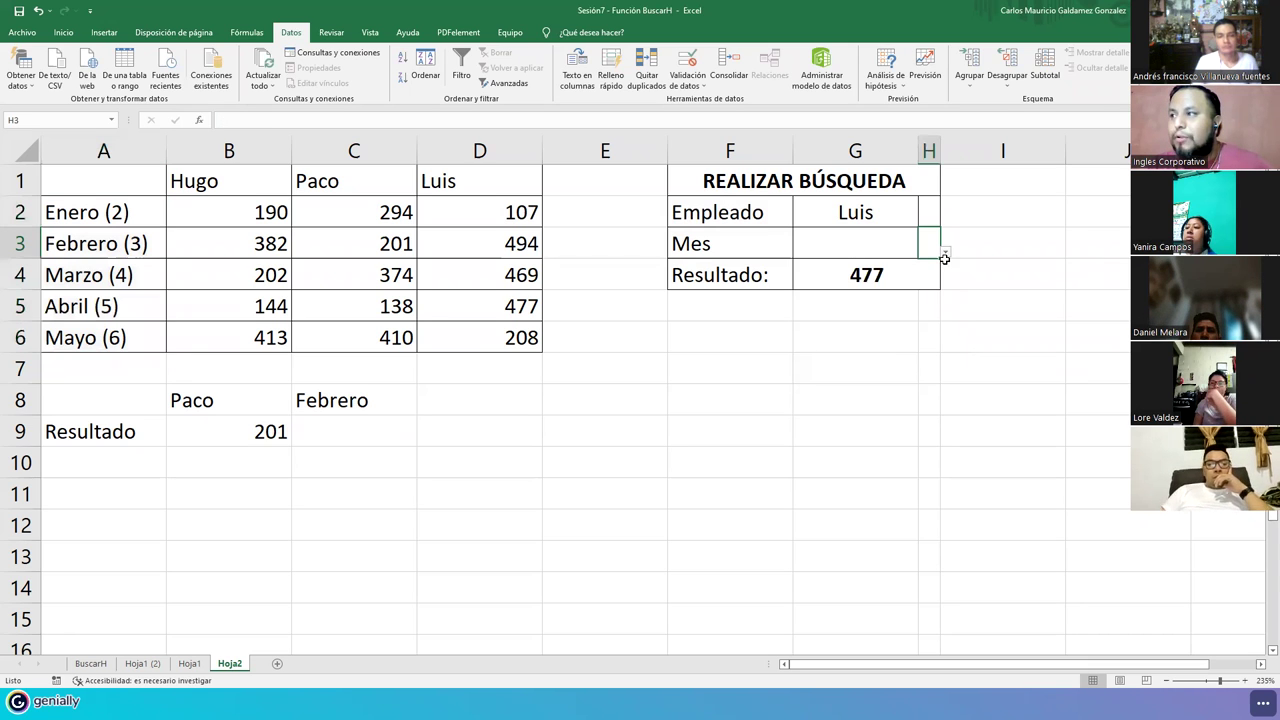
left_click(944, 255)
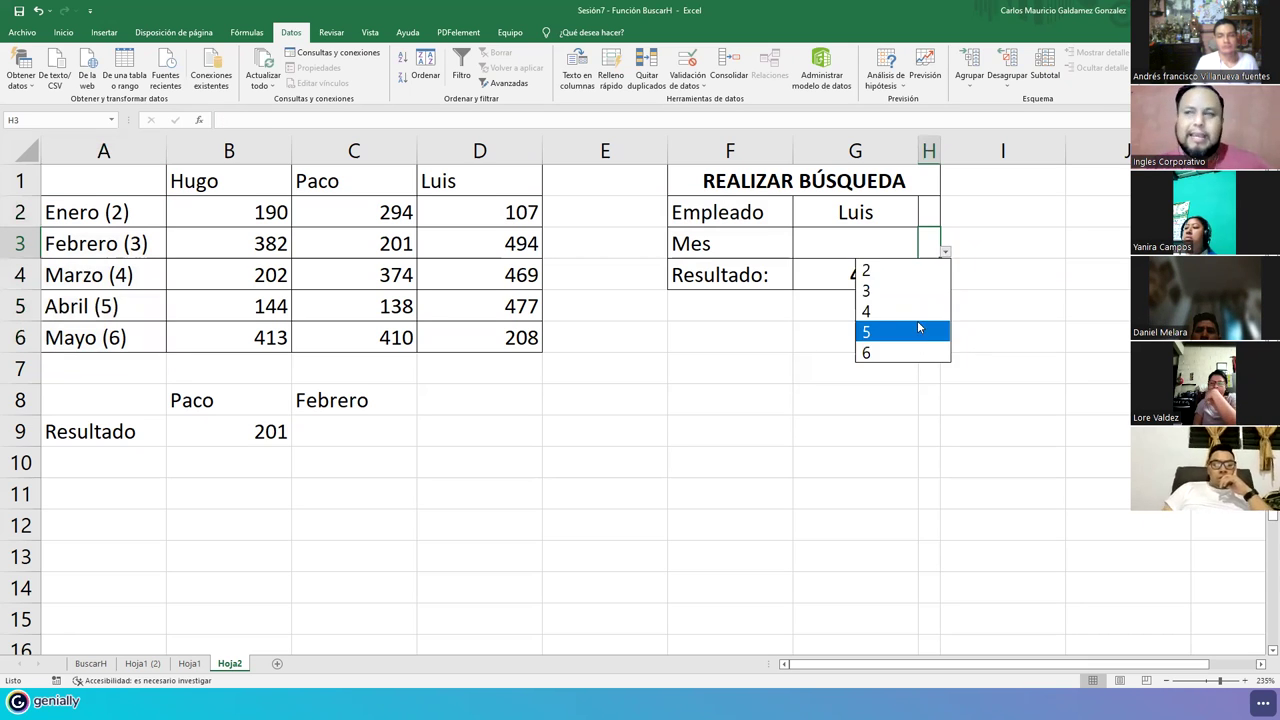
left_click(916, 311)
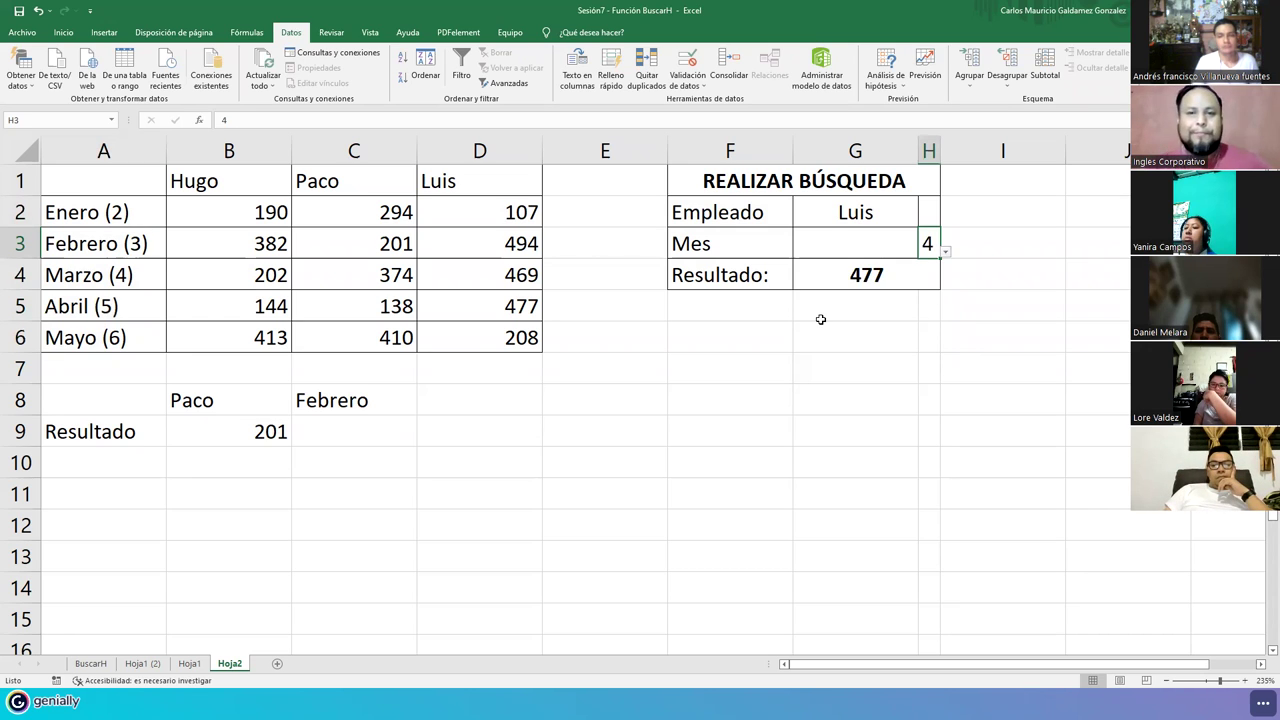
- Start a SI formula in G3 that returns "Enero" when H3 equals 2
key("Left")
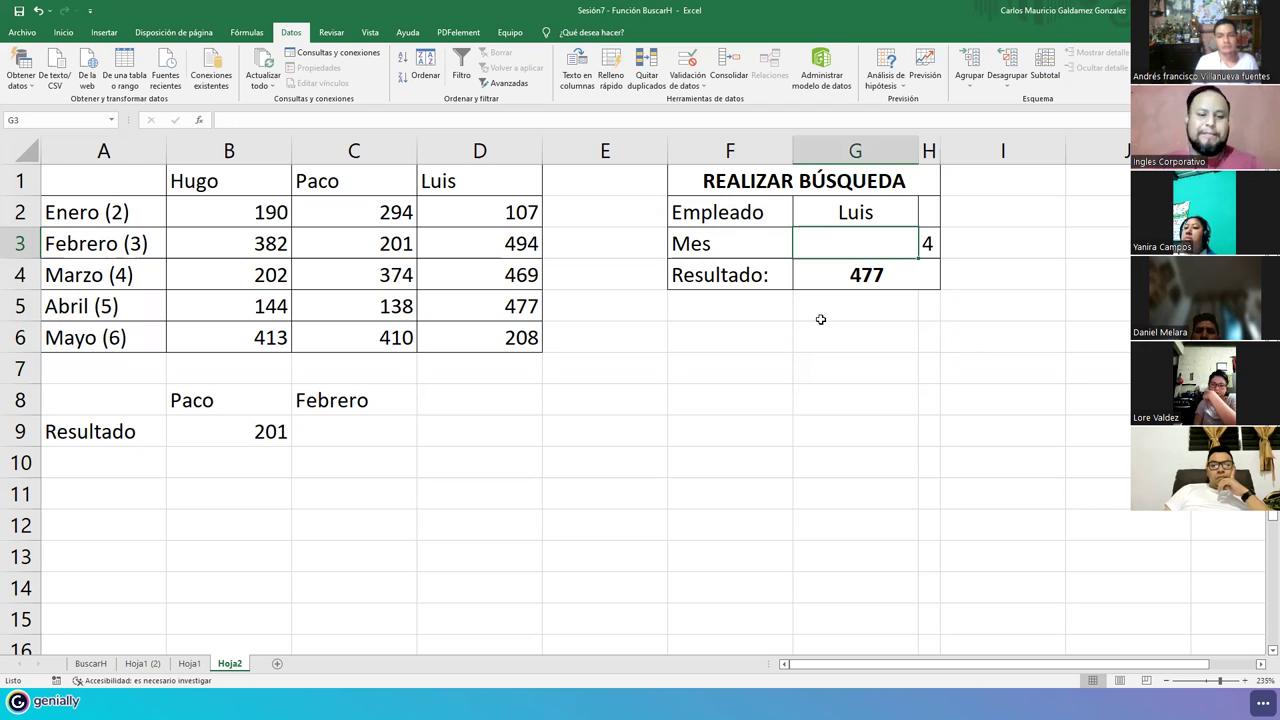
type("=")
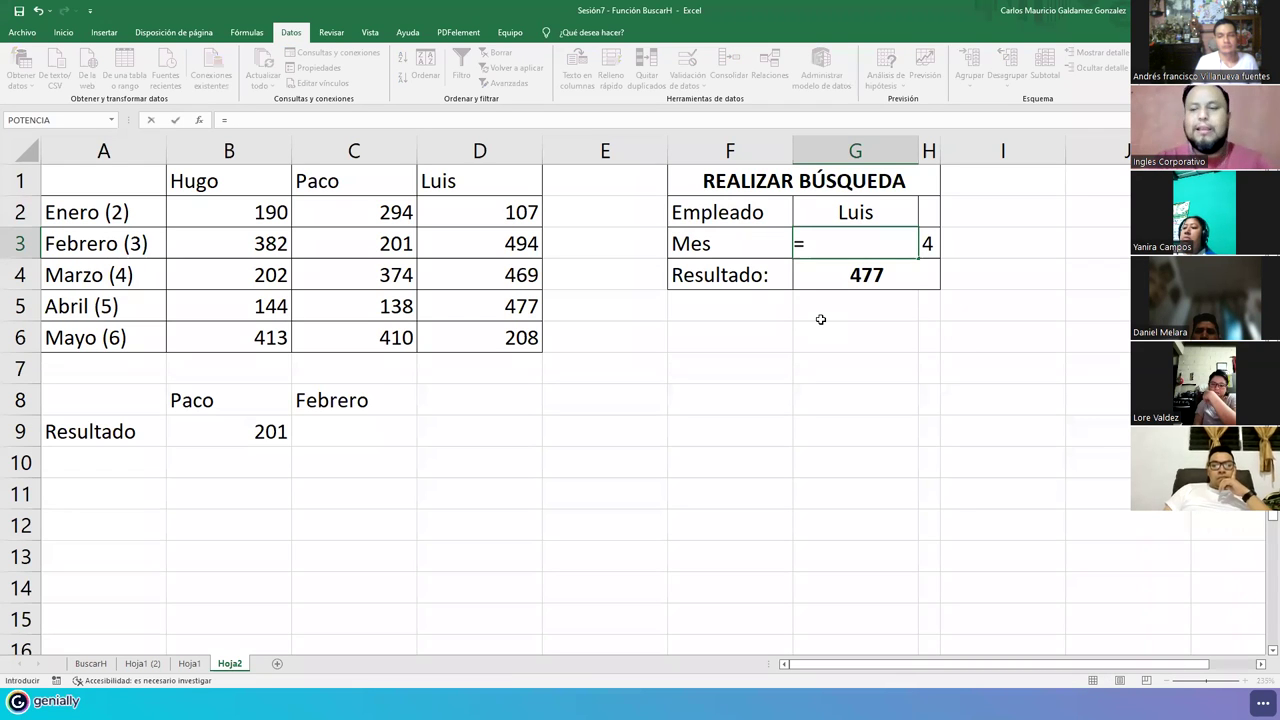
type("si")
key("Tab")
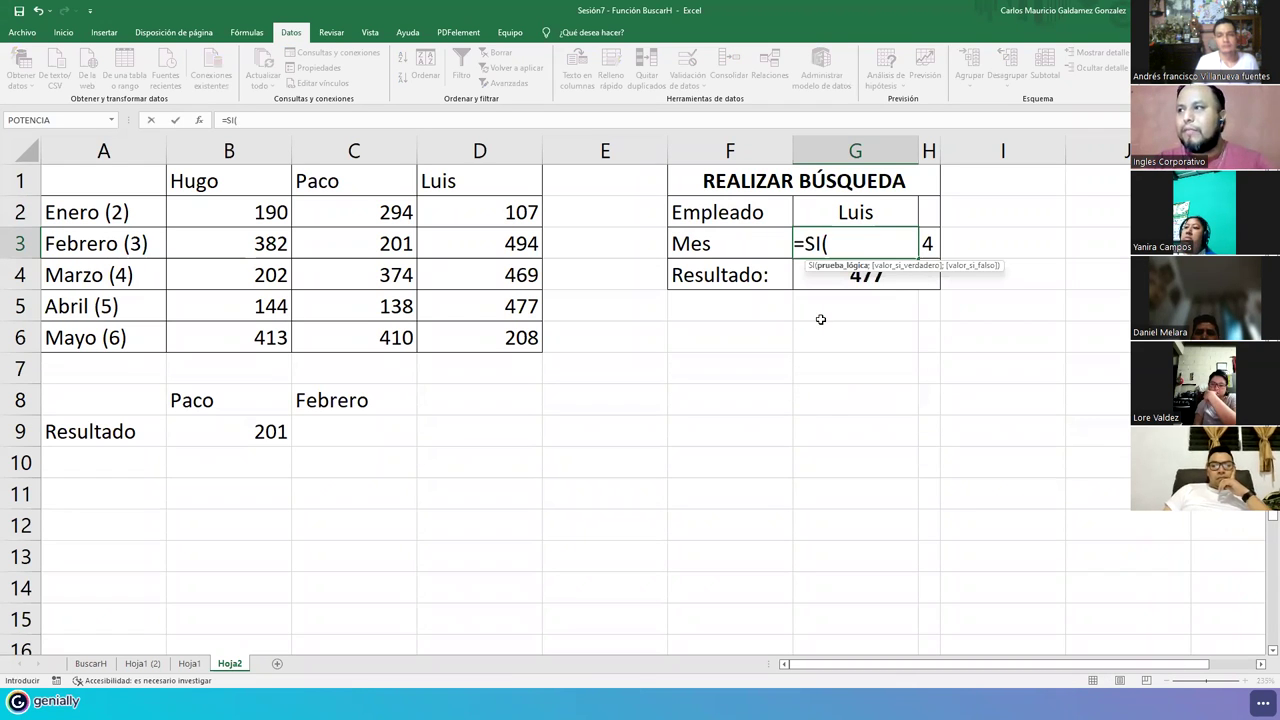
left_click(927, 244)
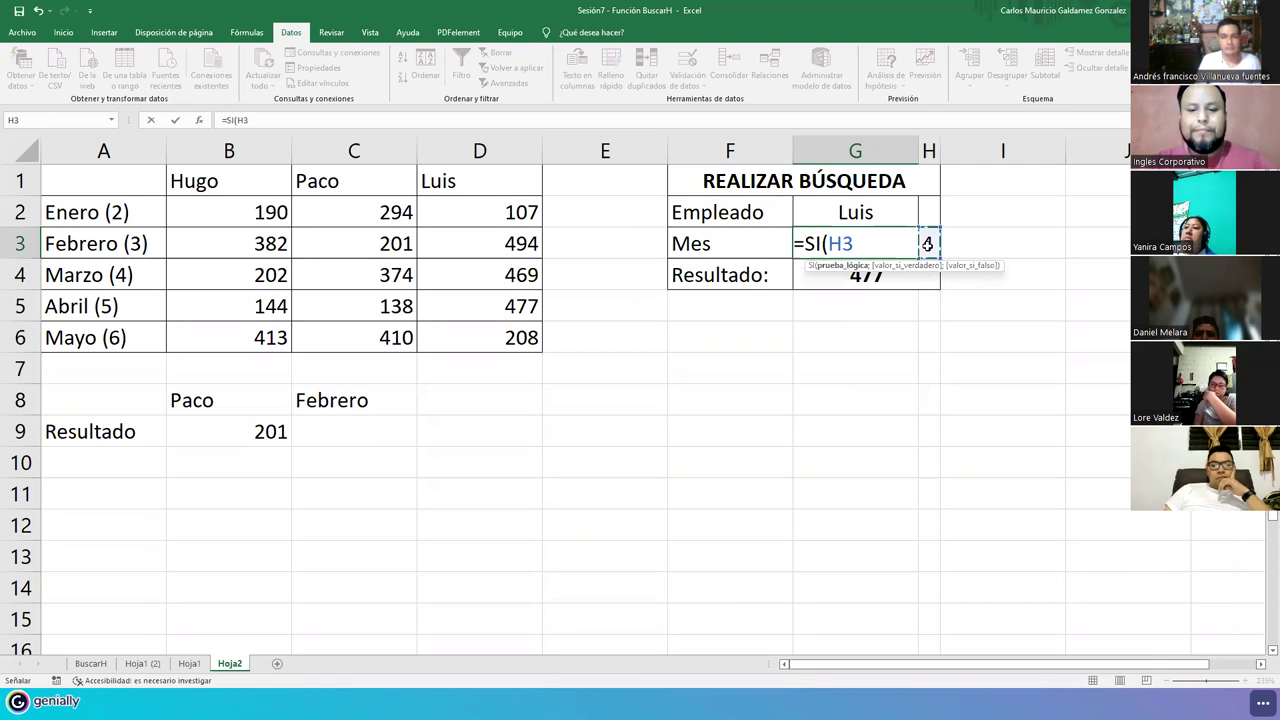
type("=")
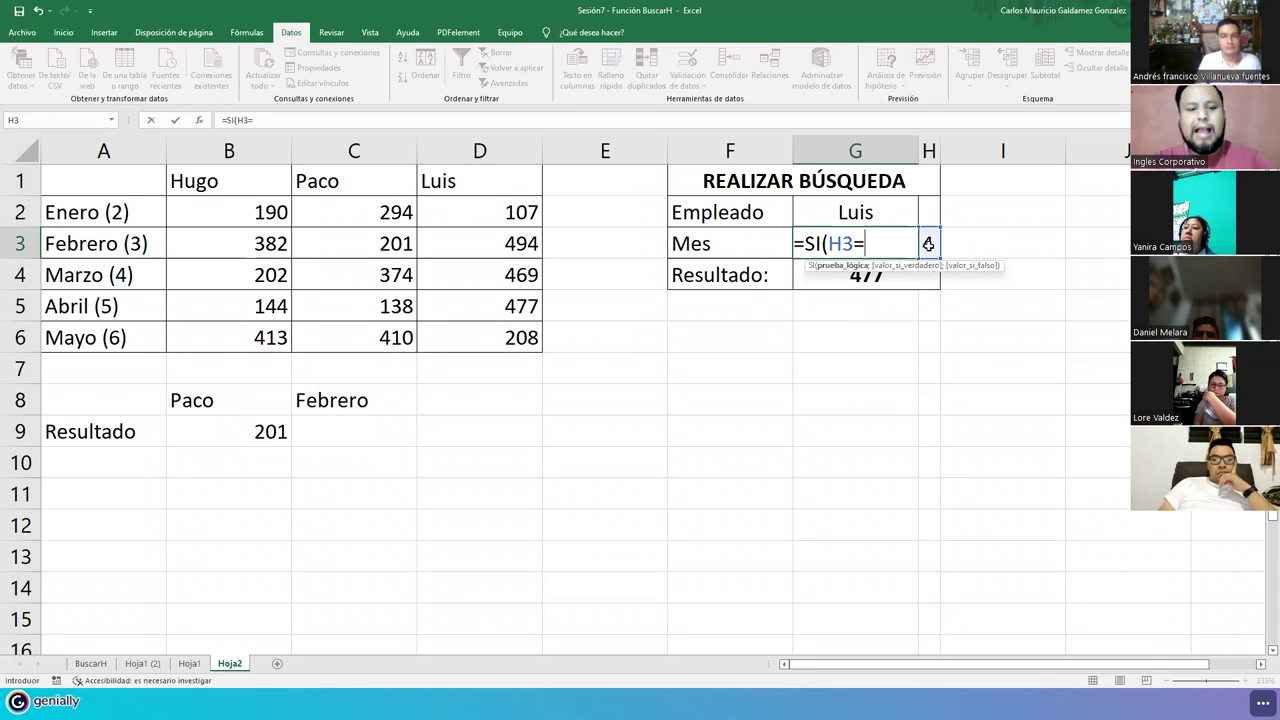
type("2")
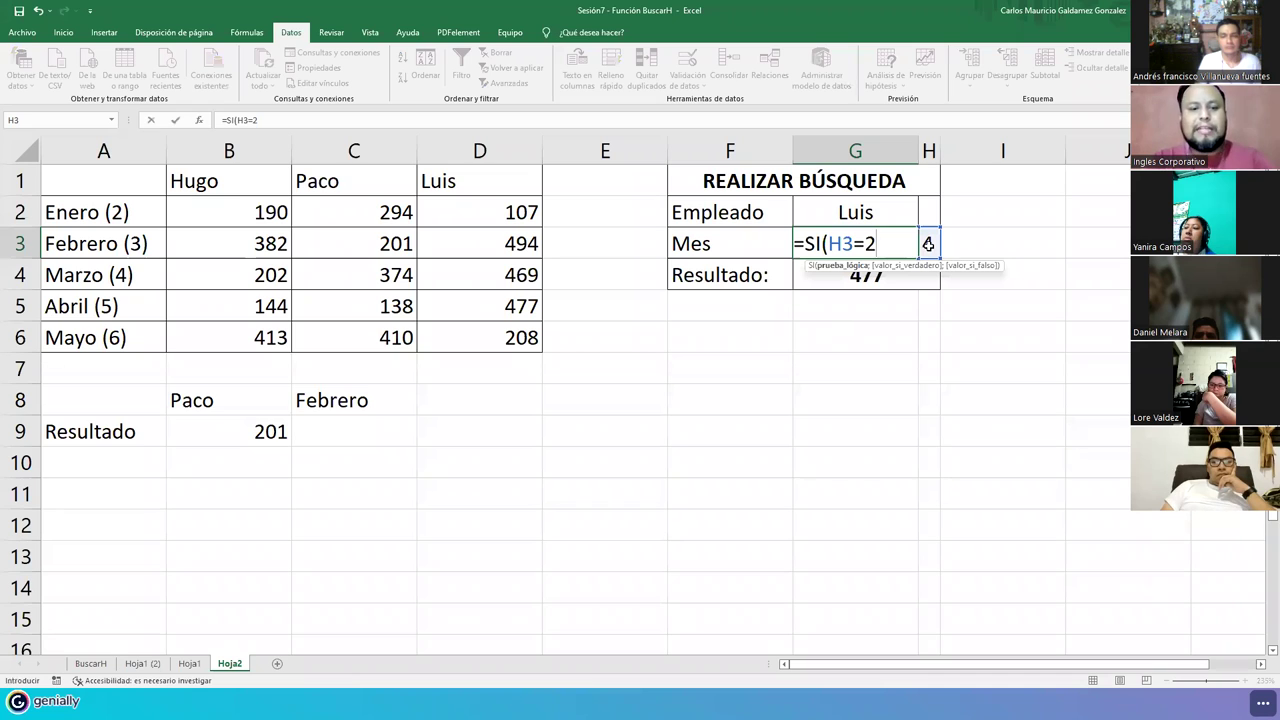
type(";\"")
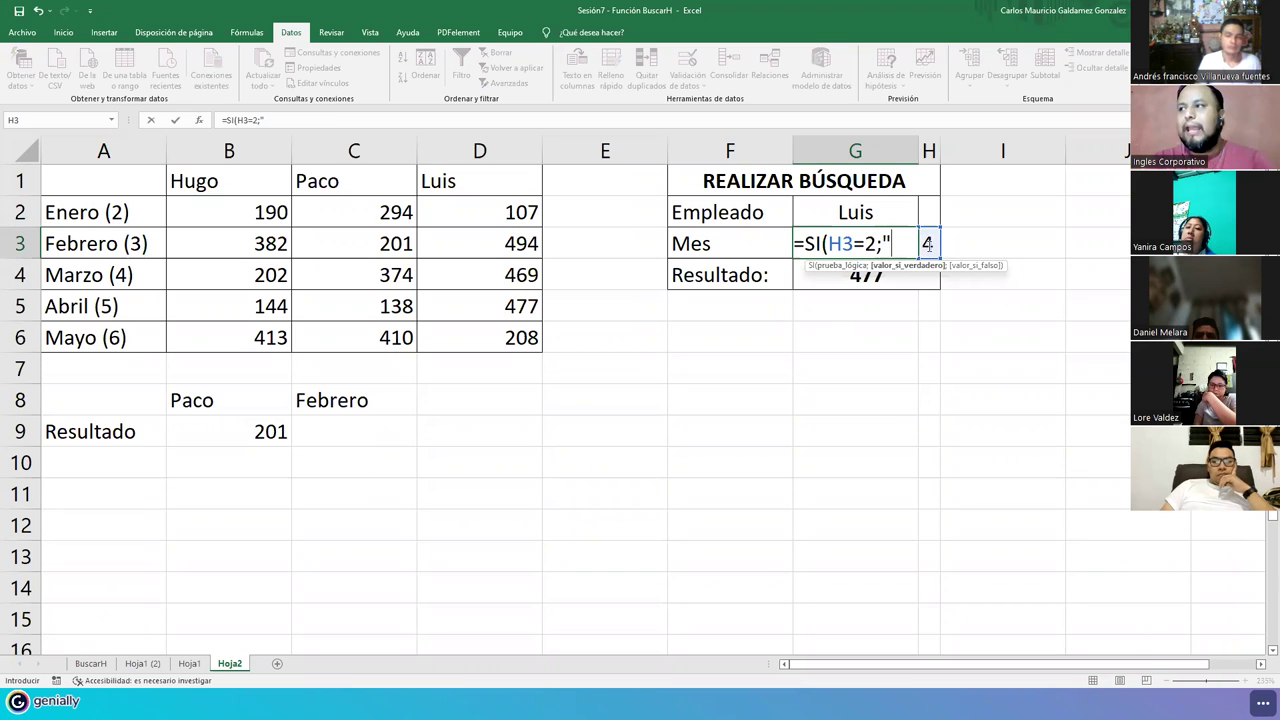
type("Enero\"")
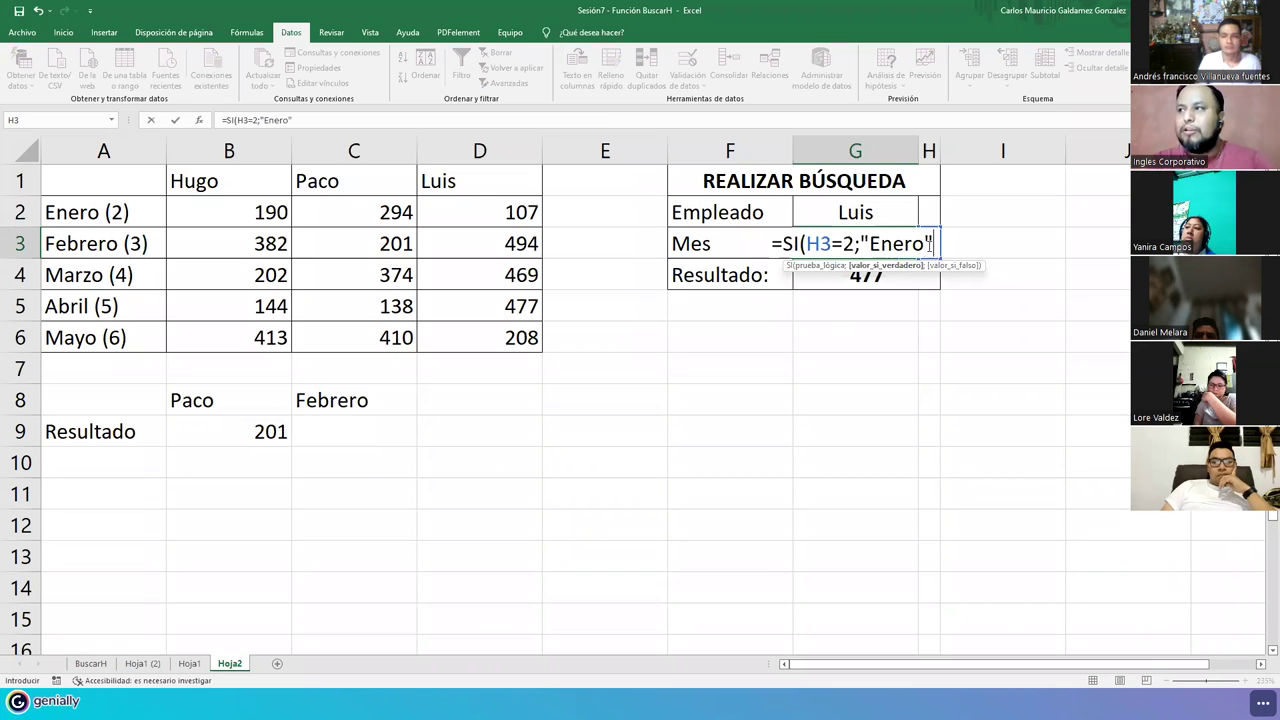
- Nest a second SI in the G3 formula that returns the quoted text "Febrero" when H3 equals 3
type(";Si")
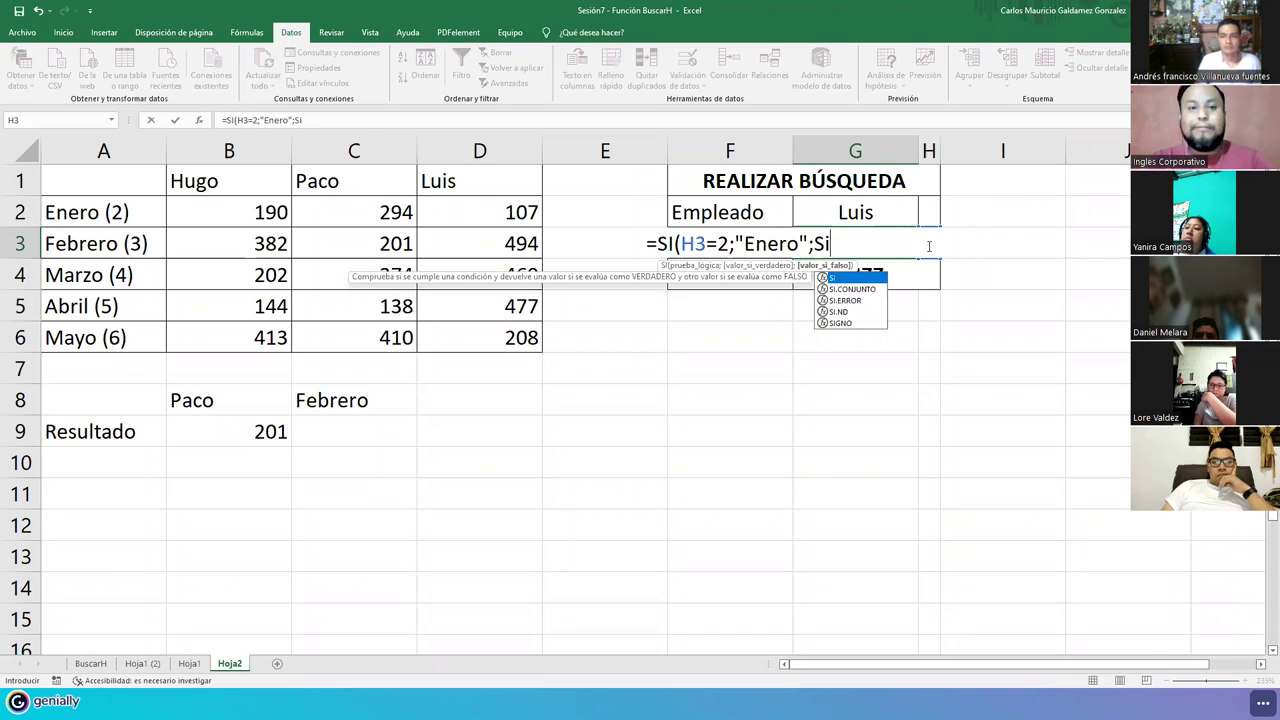
key("Tab")
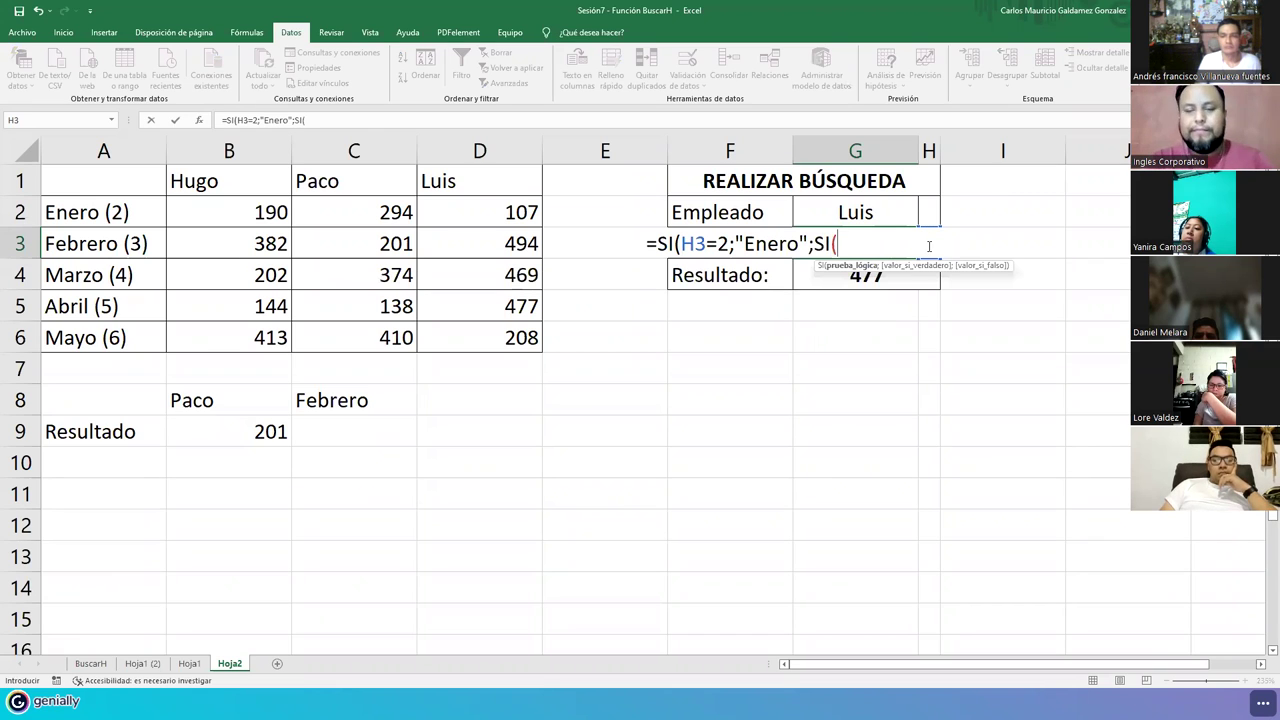
type("H")
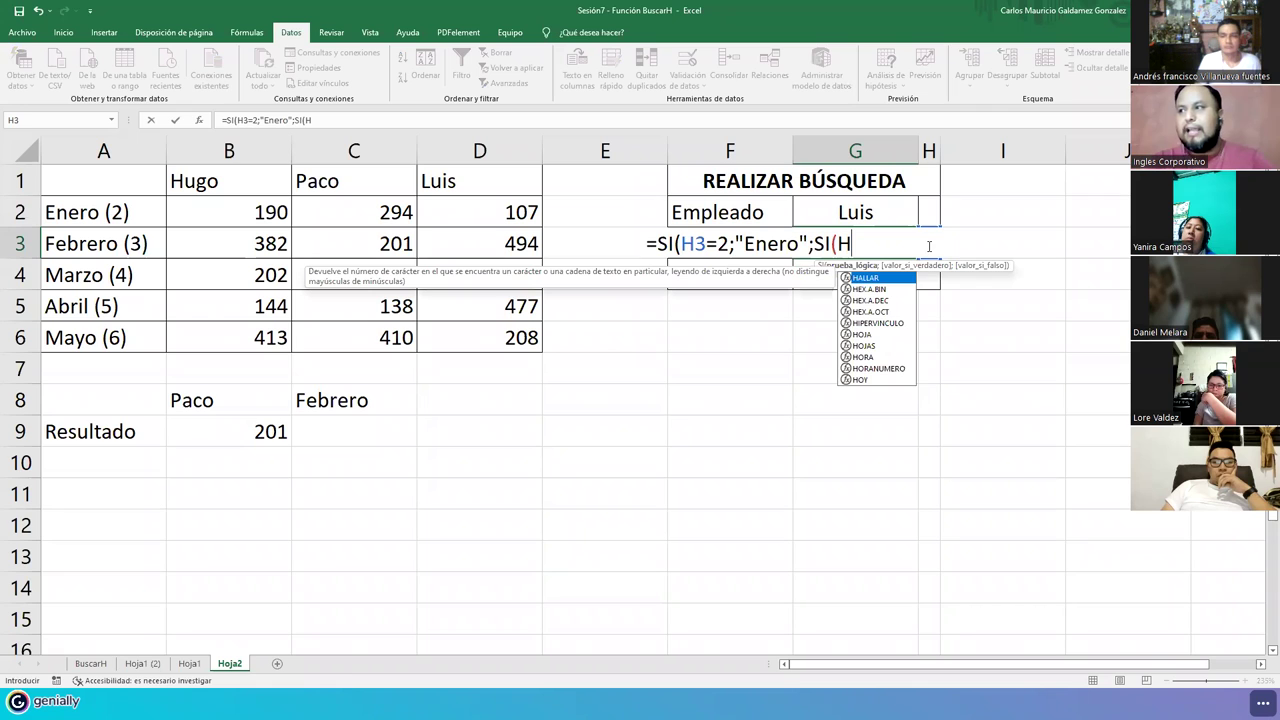
type("3=3")
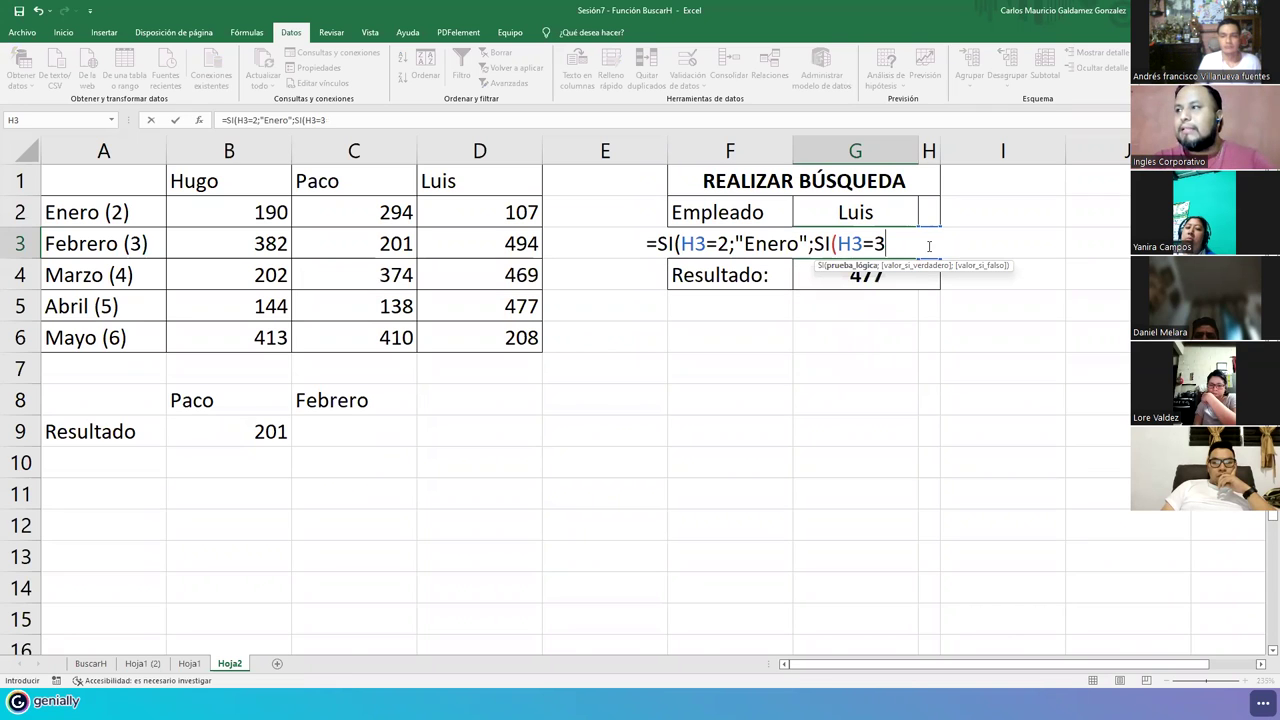
type(";")
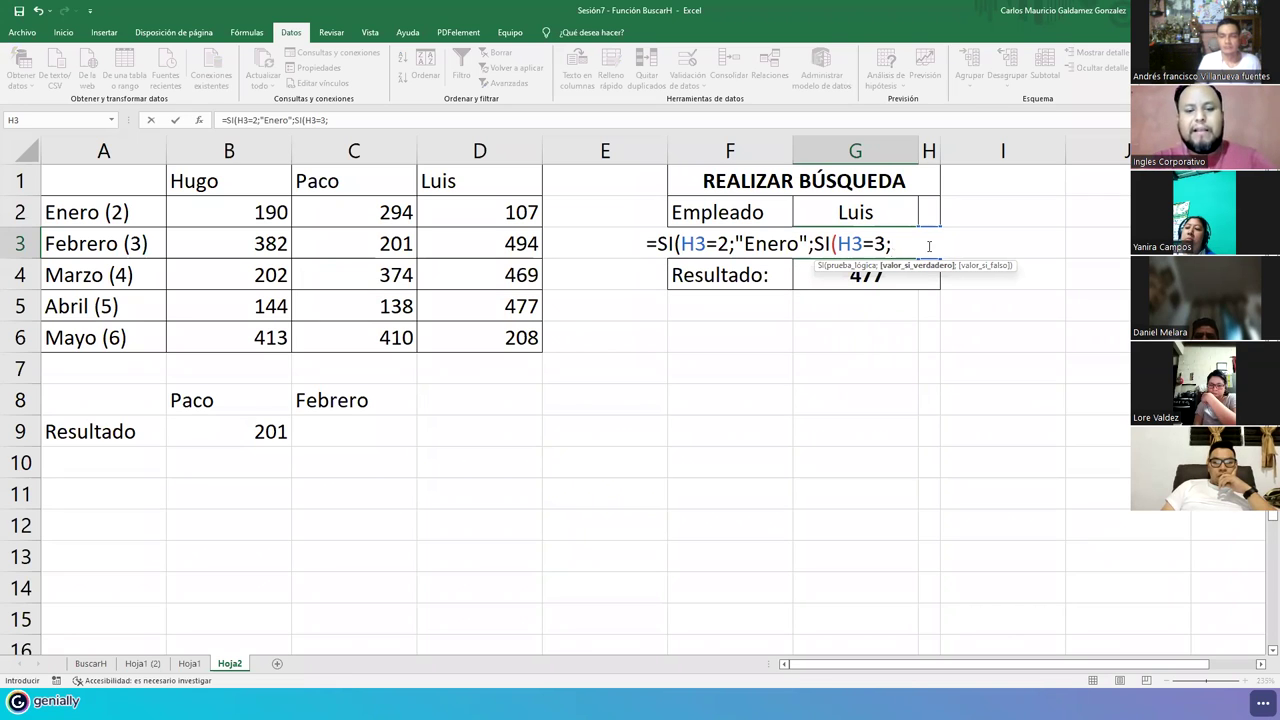
type("Febrer")
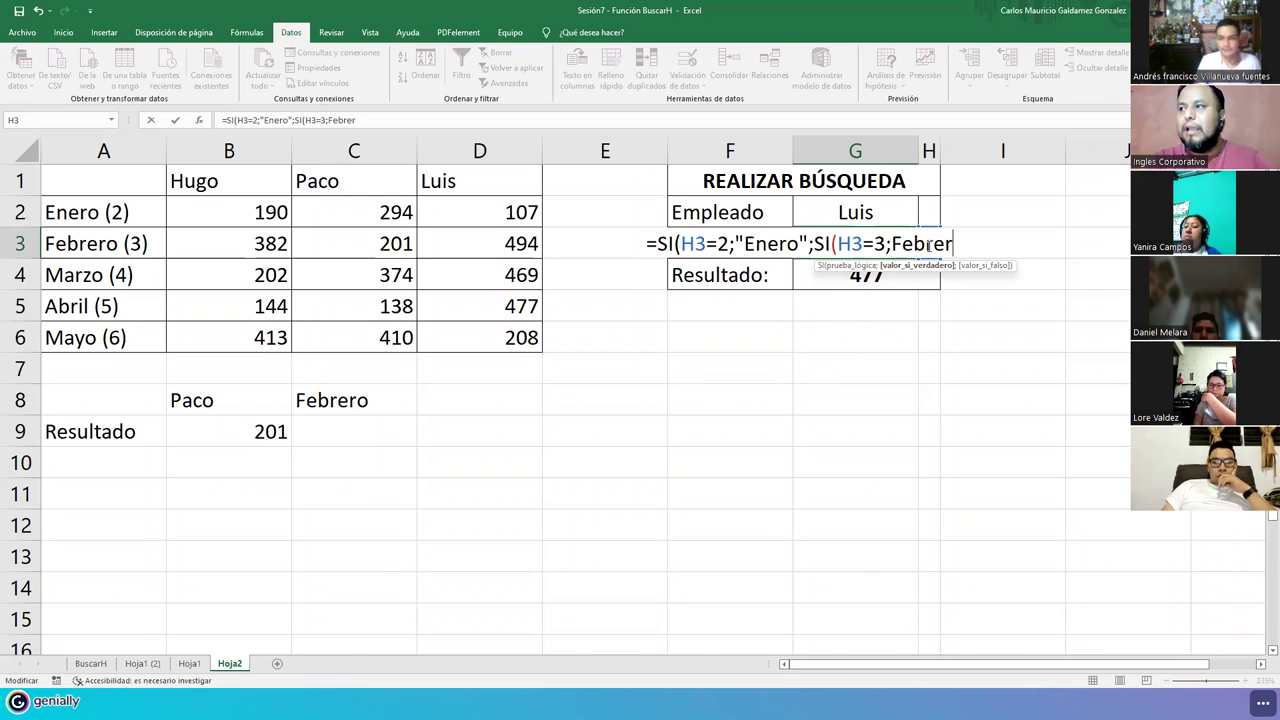
key("BackSpace")
key("BackSpace")
key("BackSpace")
key("BackSpace")
key("BackSpace")
key("BackSpace")
type("\"")
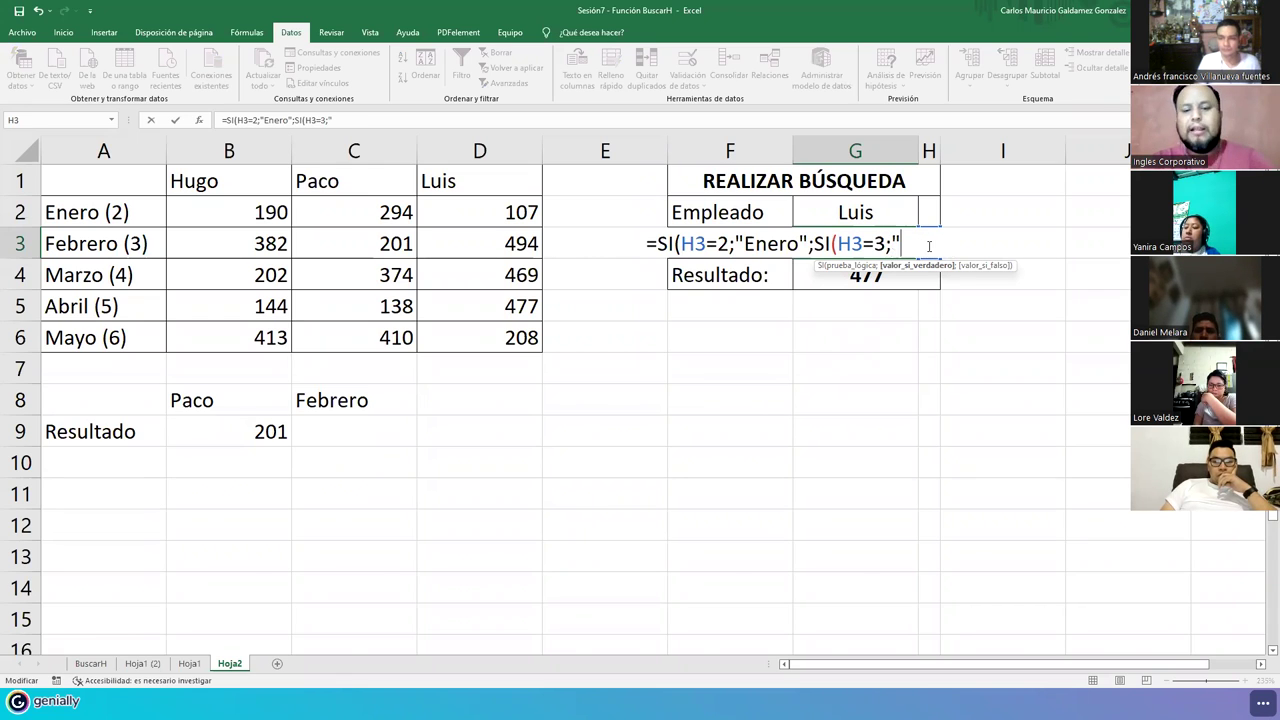
type("Febrero\"")
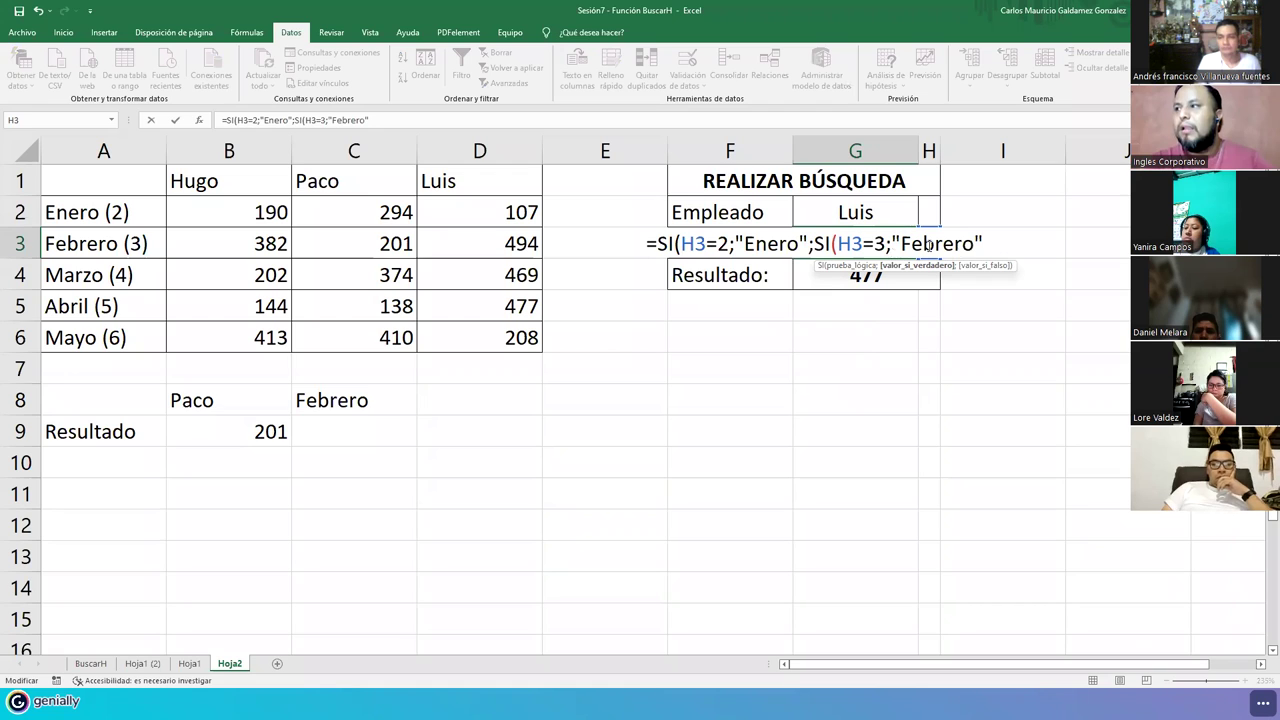
- Nest a third SI in the G3 formula that returns "Marzo" when H3 equals 4
type(";si")
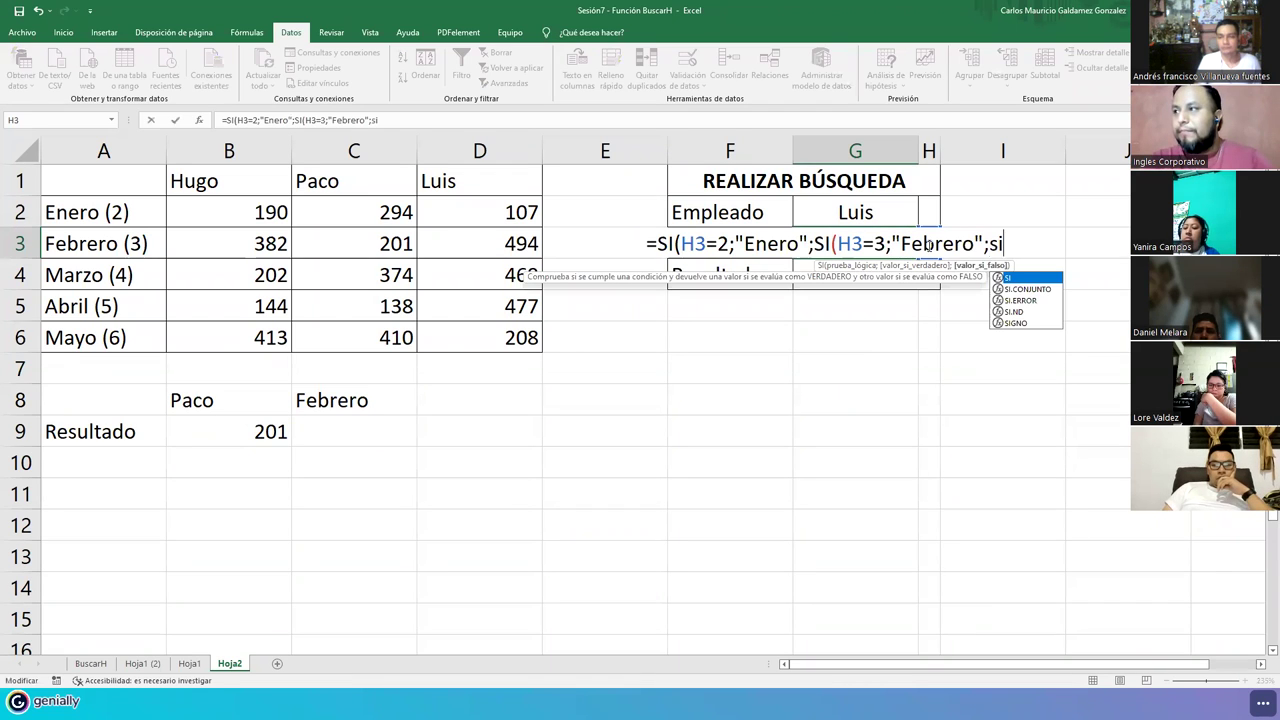
key("Tab")
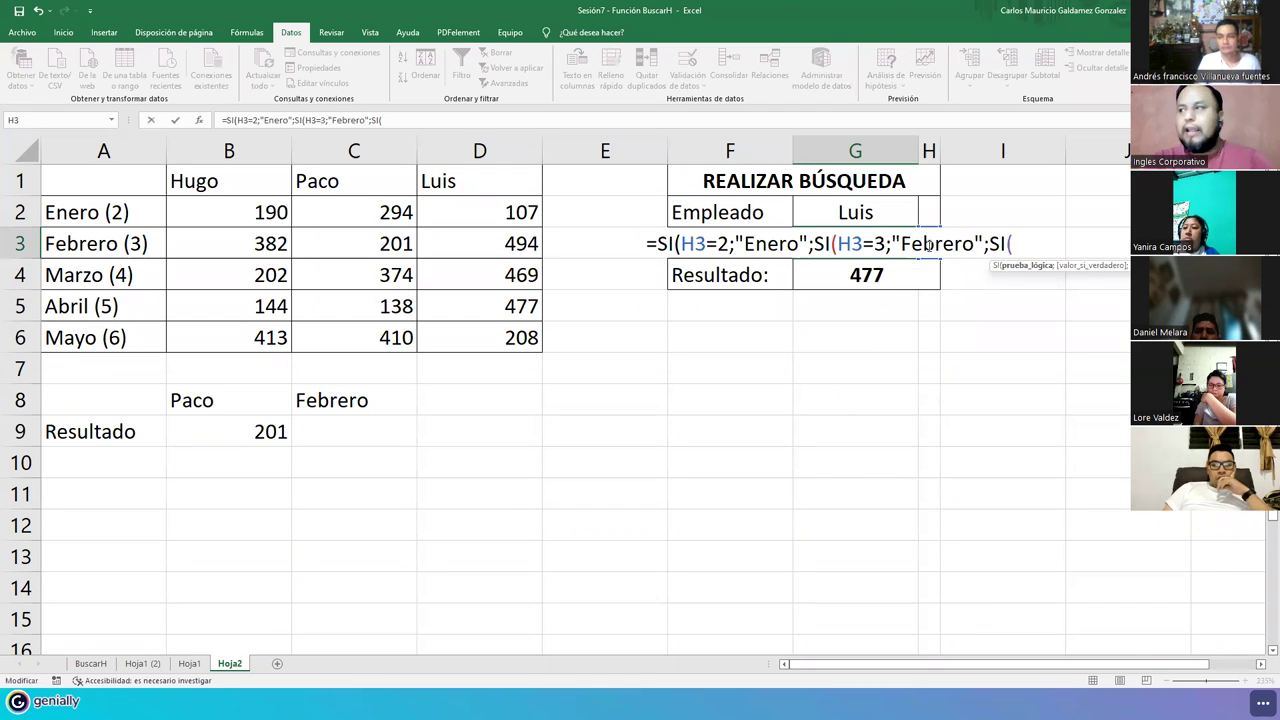
type("h3=")
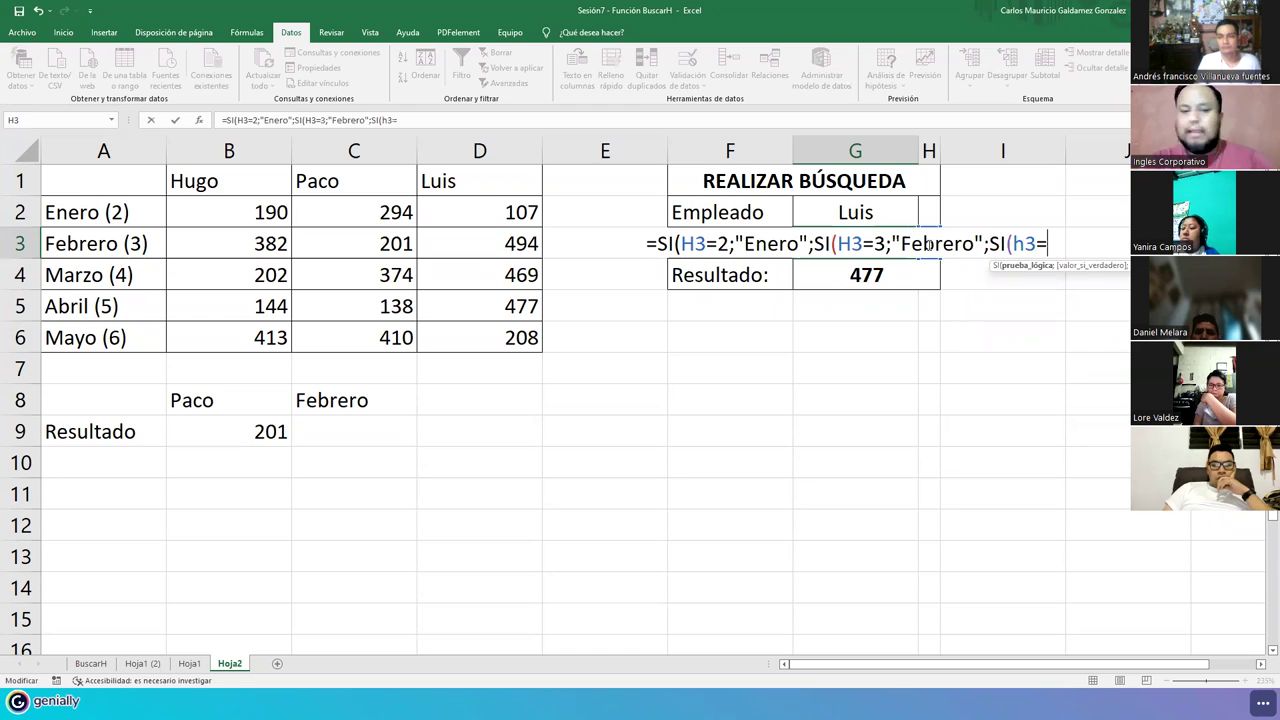
type("4")
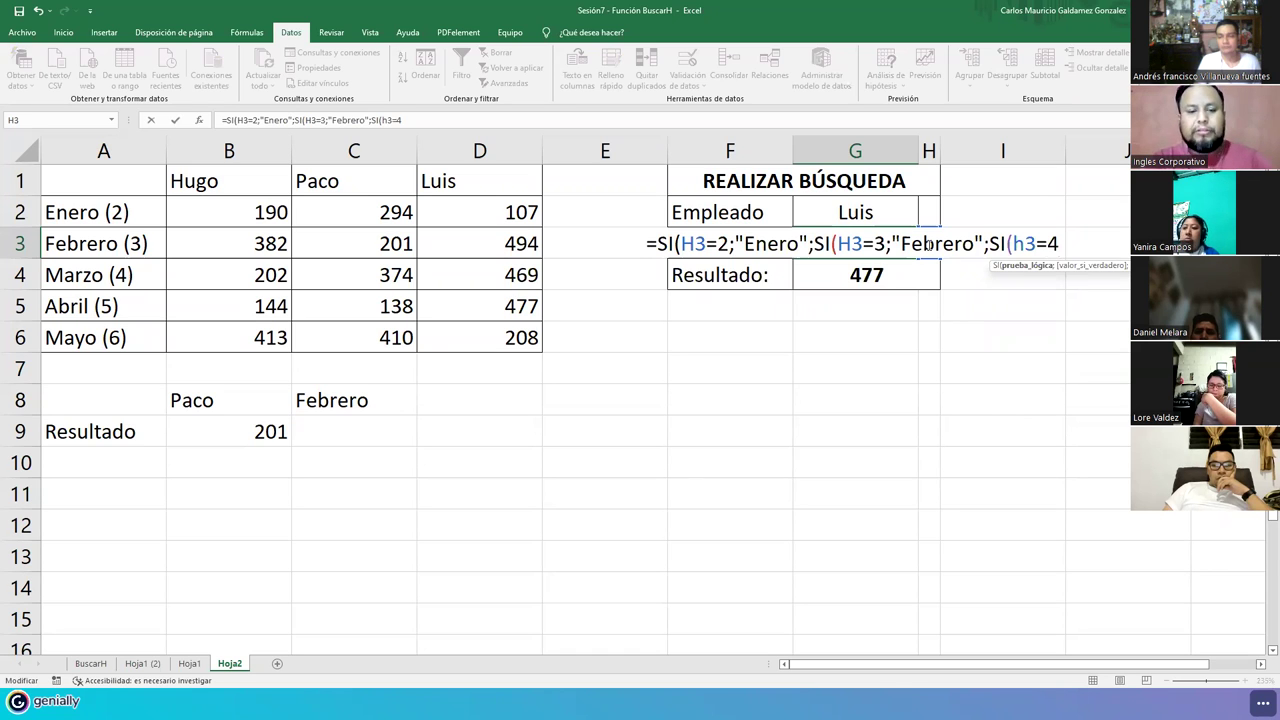
type(";\"")
type("M")
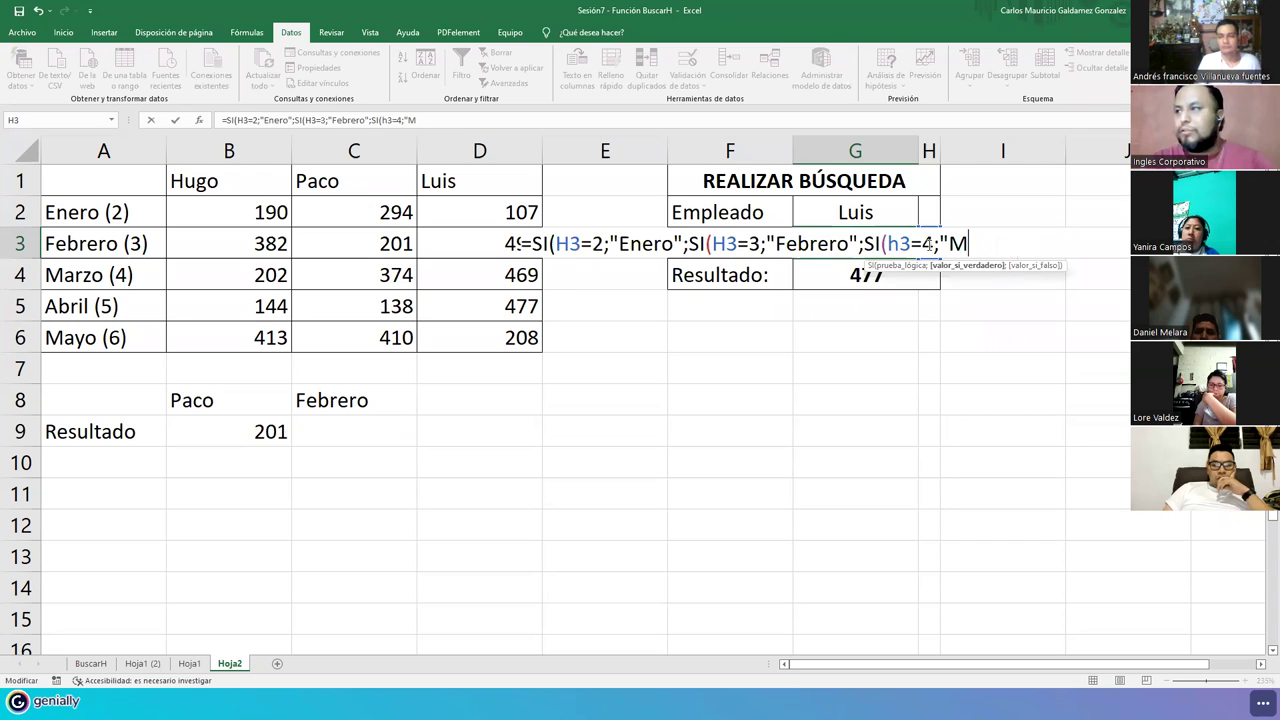
type("arzo\";")
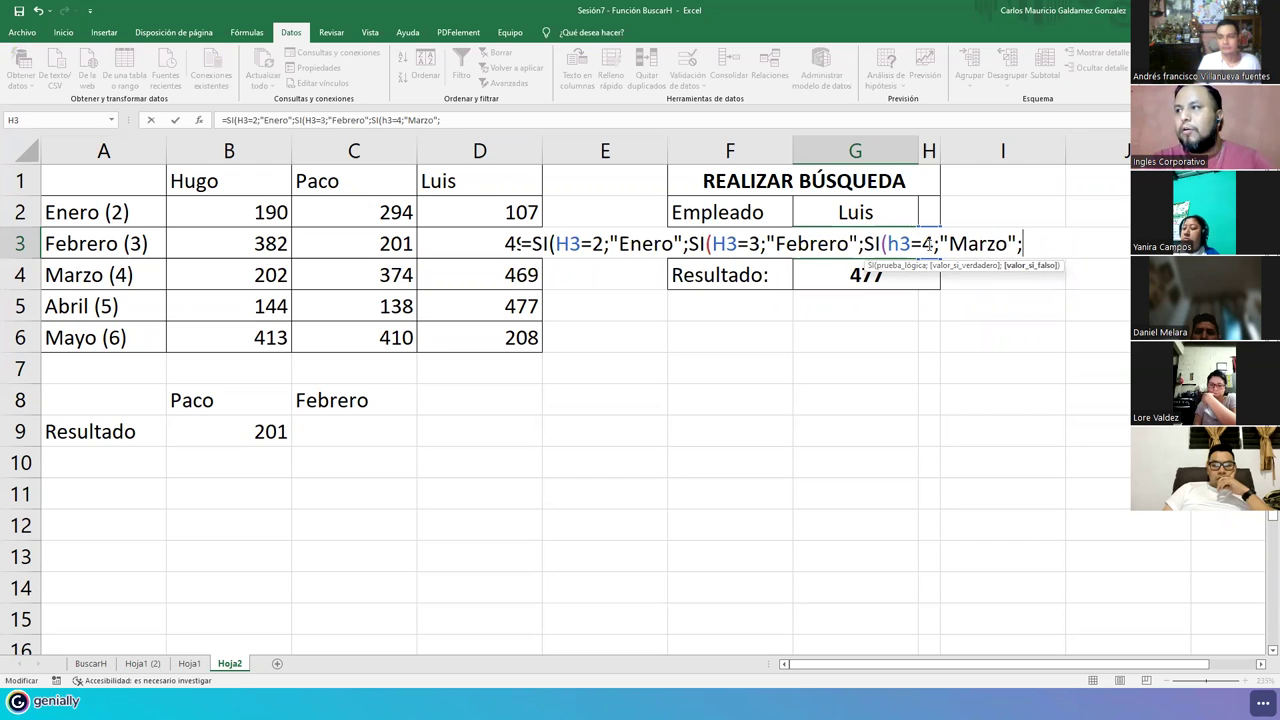
- Nest a fourth SI returning "Abril" when H3 equals 5 and "Mayo" otherwise, close all four parentheses and enter the G3 formula
type("SI(")
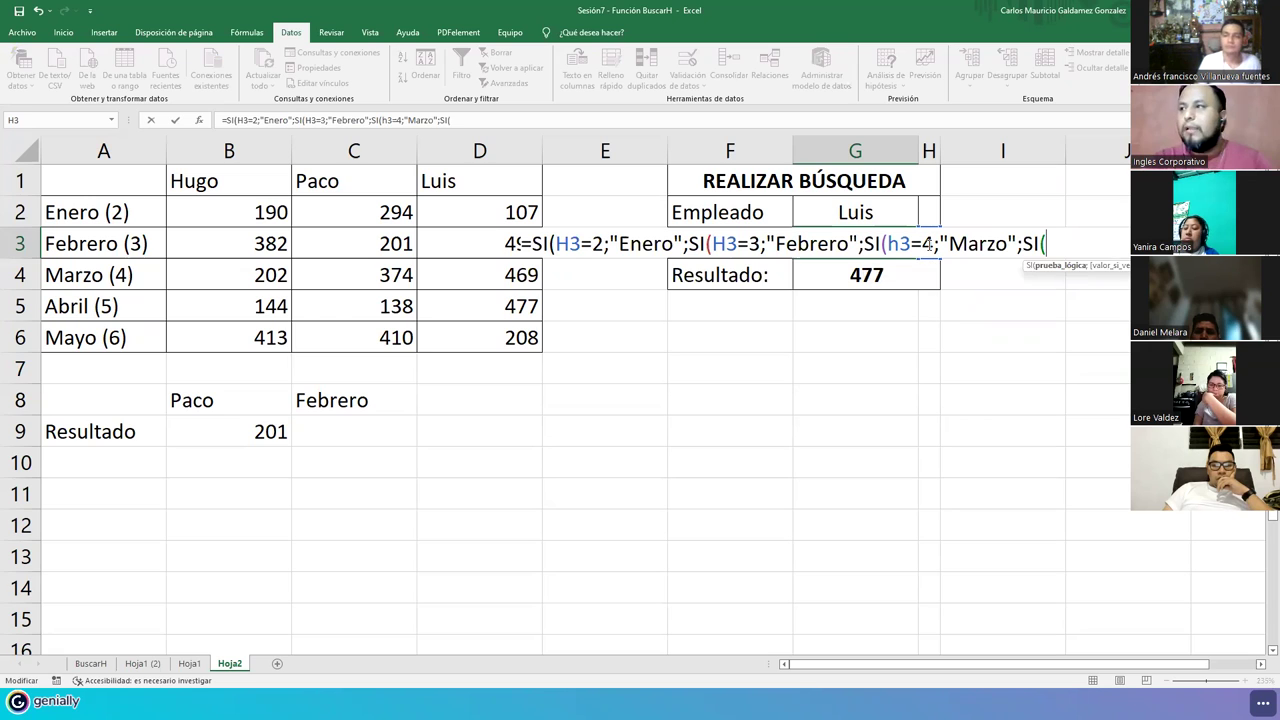
type("h3")
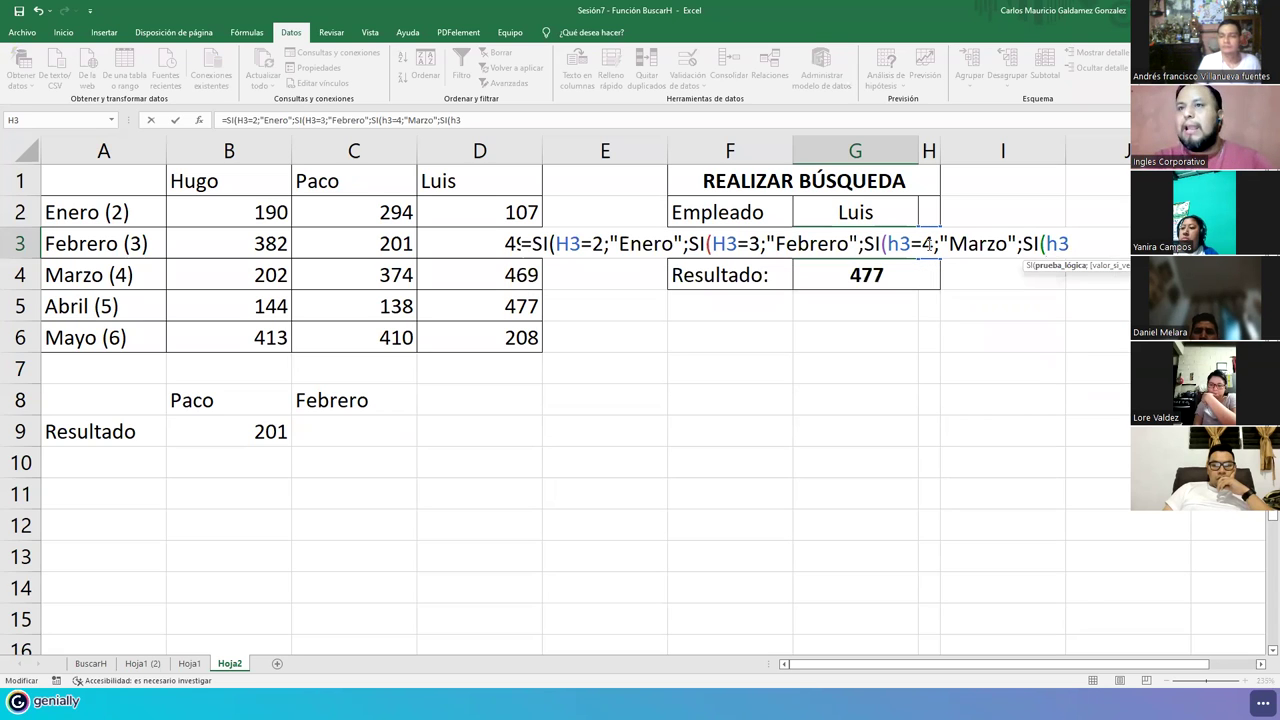
type("=5")
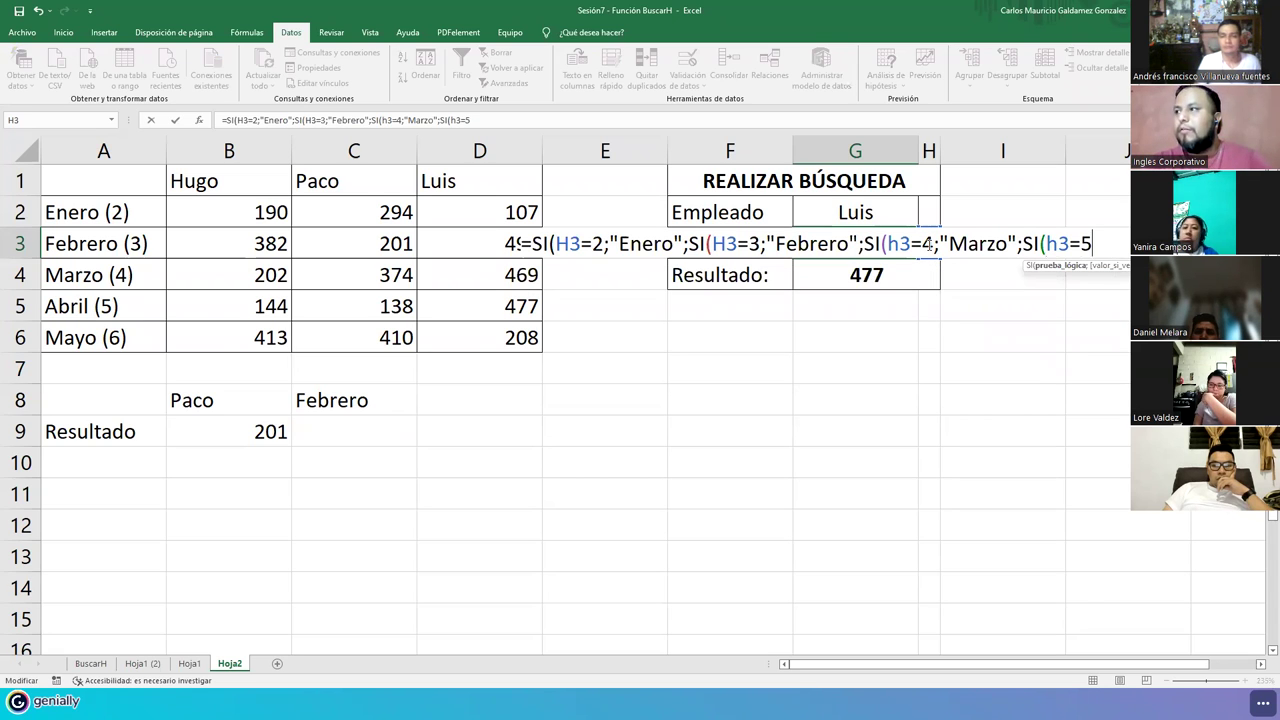
type(";\"")
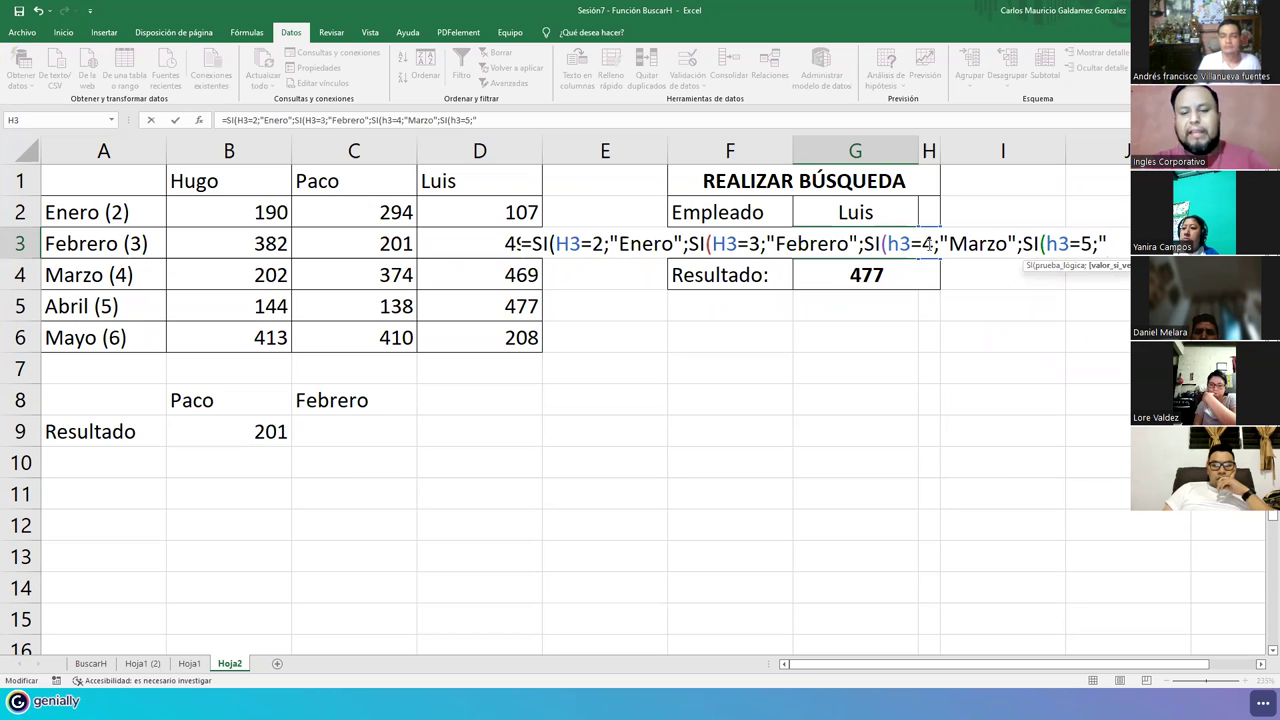
type("Abril\"")
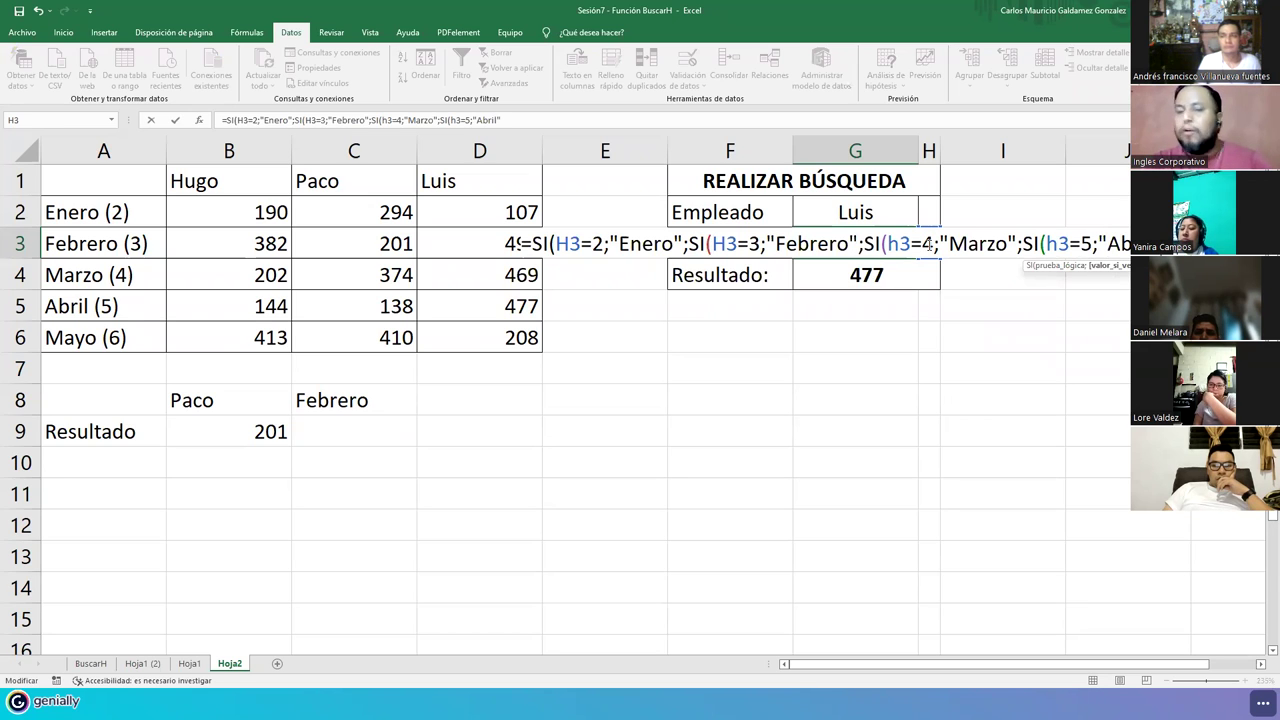
type(";\"Mayo")
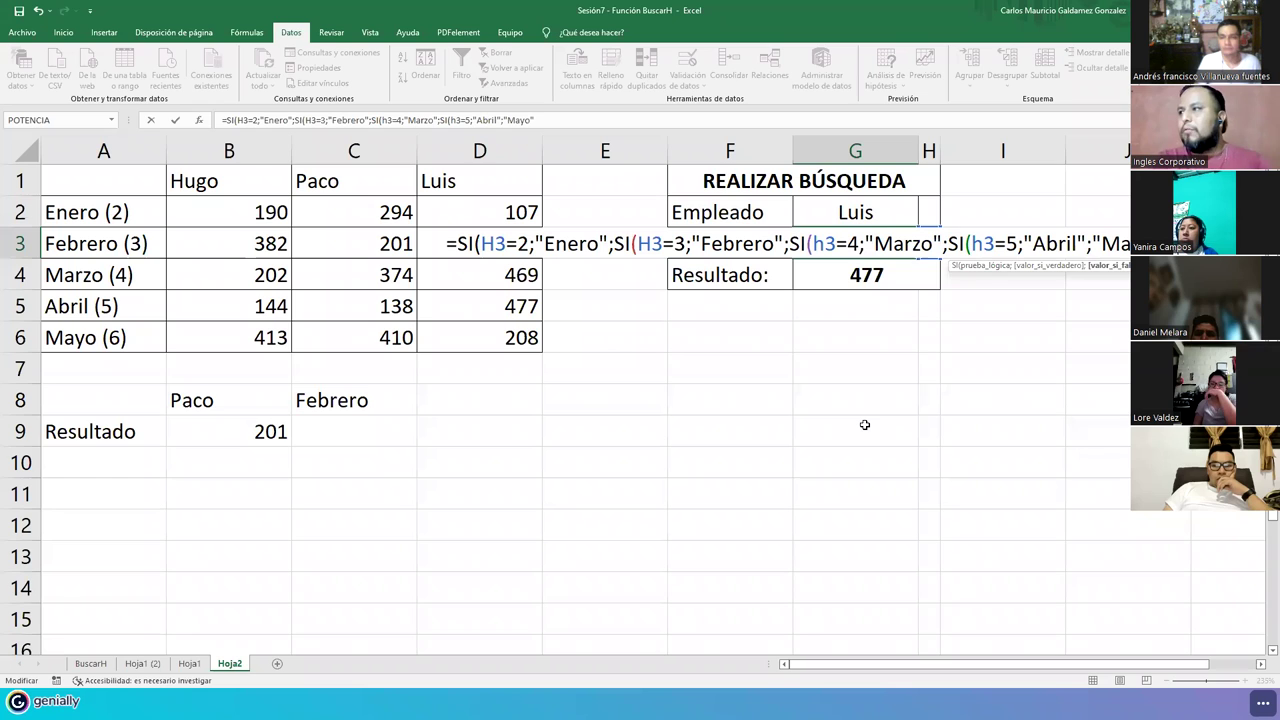
key("Left")
type(")")
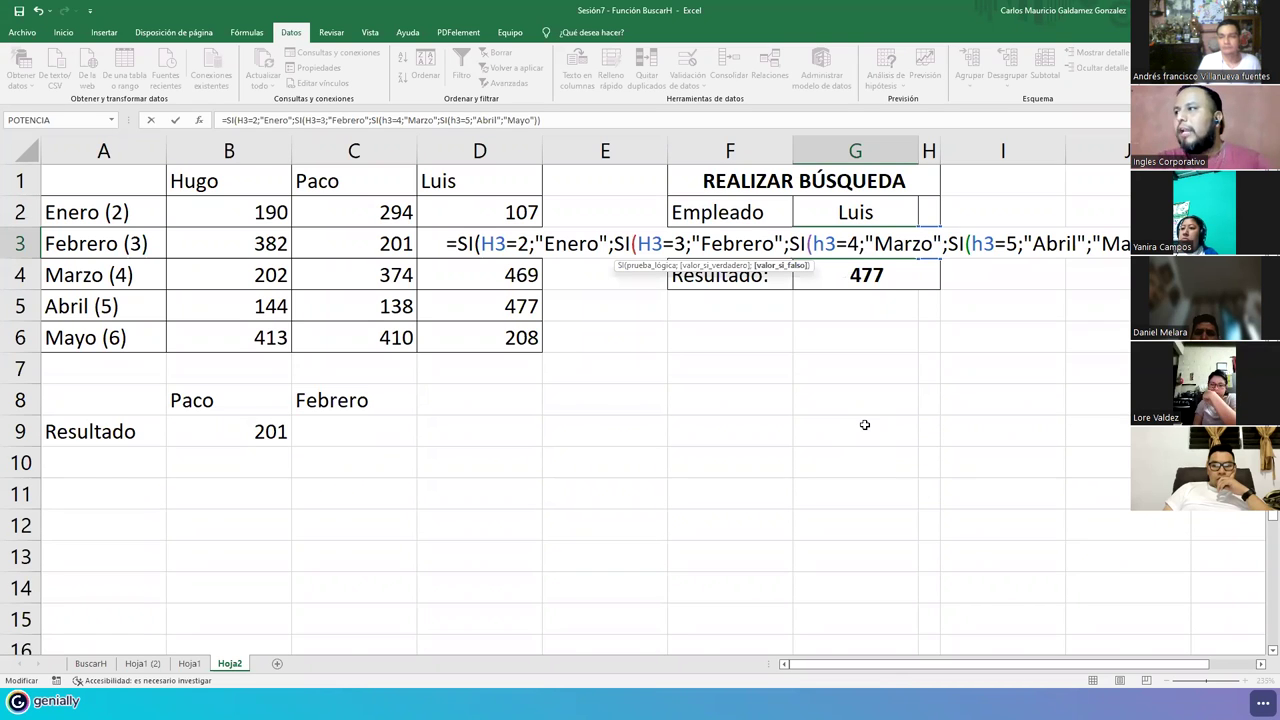
type(")))")
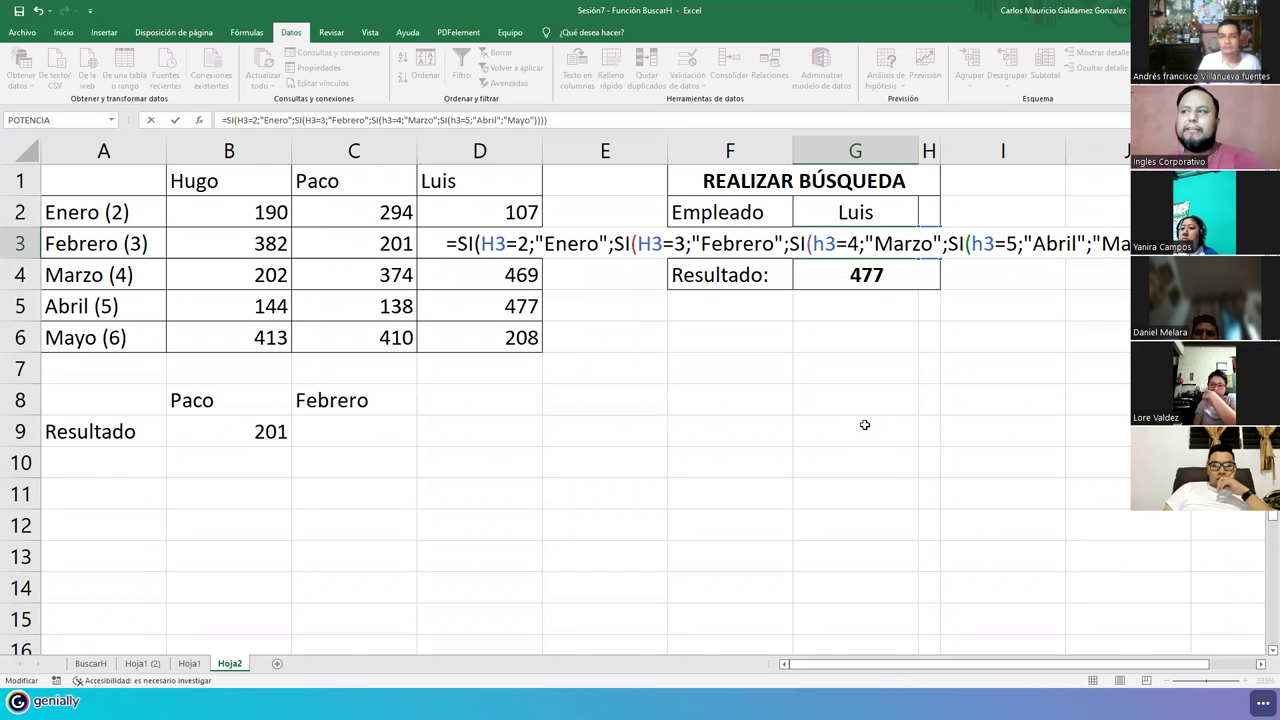
key("Return")
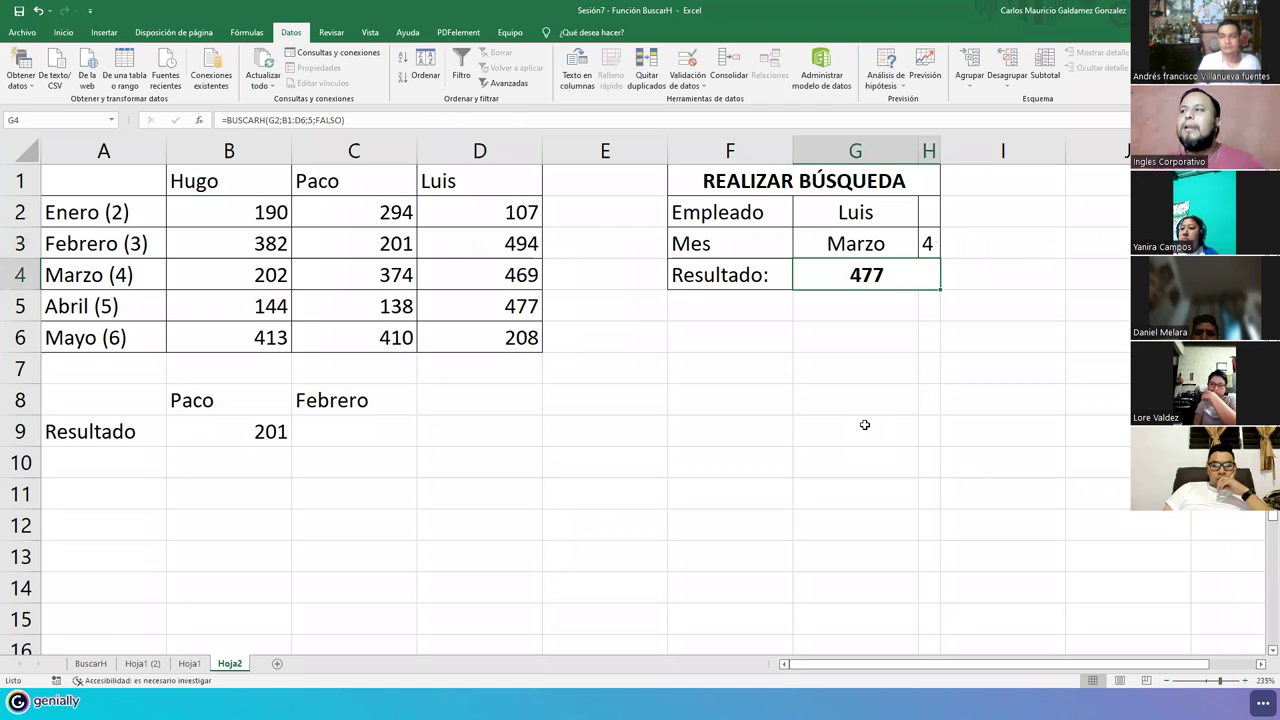
- Test the month formula by choosing 2 and then 6 from the H3 list, and check the form's result and employee cells
left_click(938, 257)
left_click(945, 254)
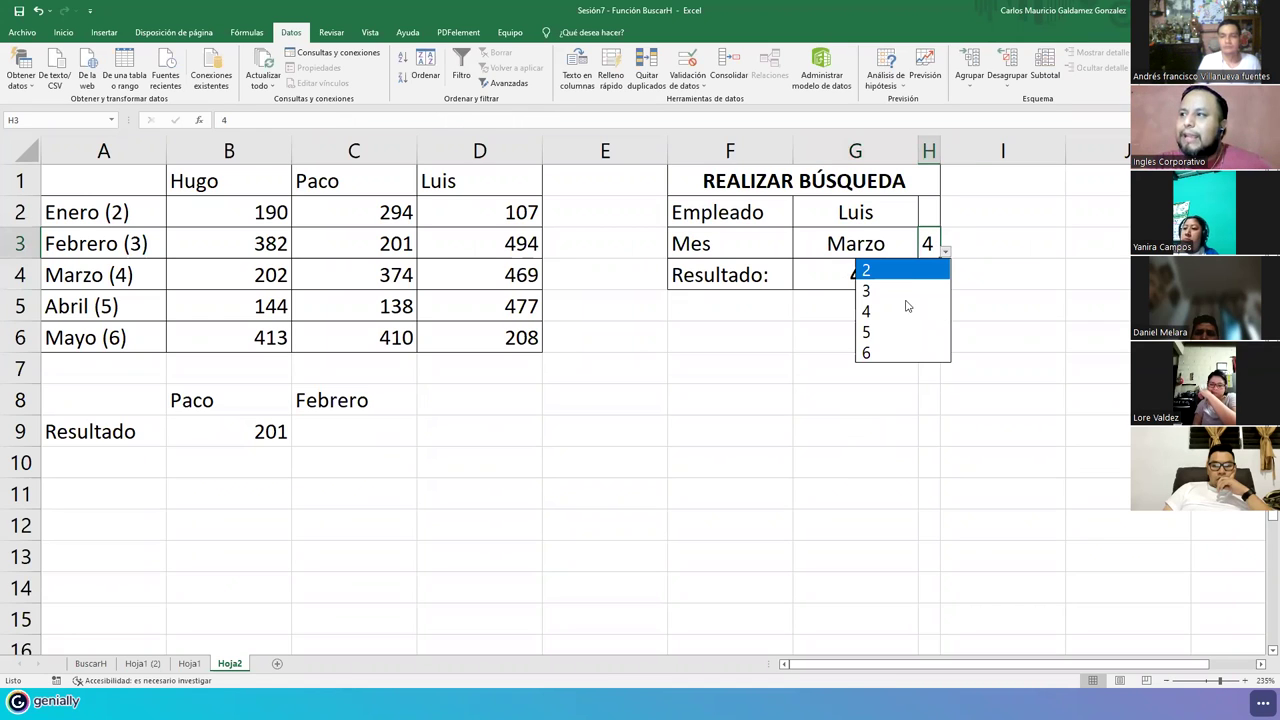
left_click(945, 266)
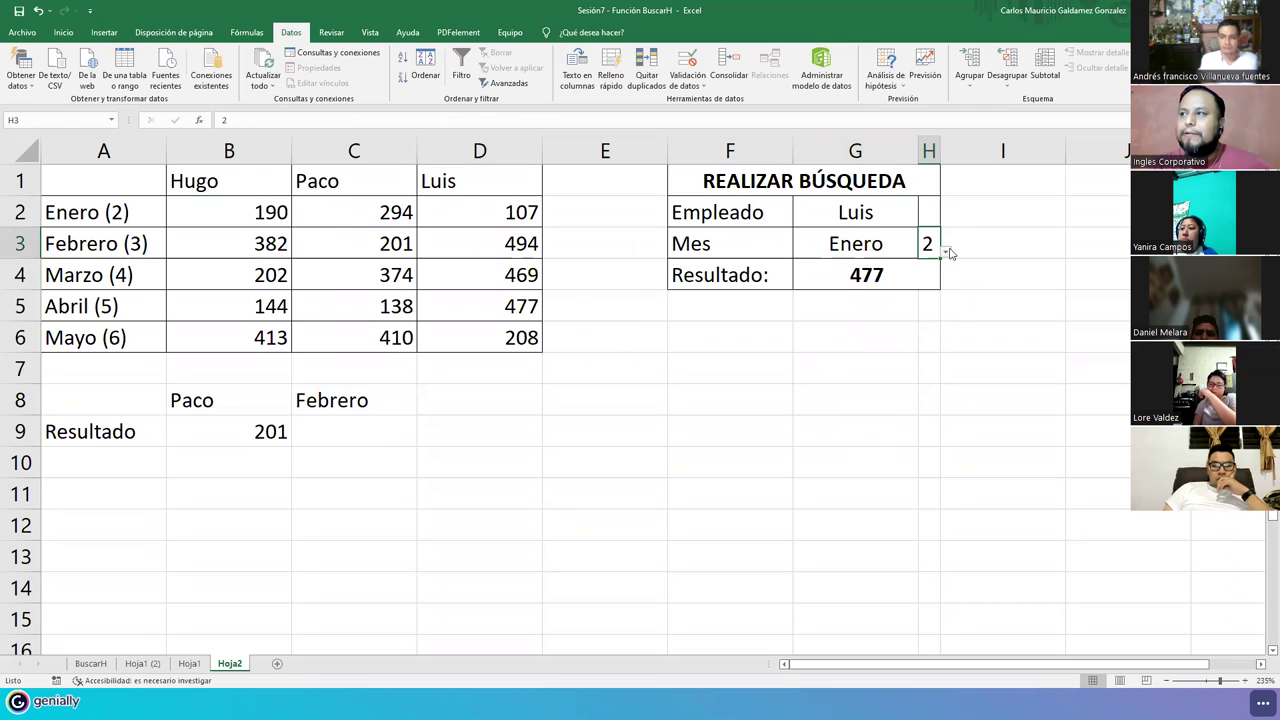
left_click(945, 254)
left_click(922, 354)
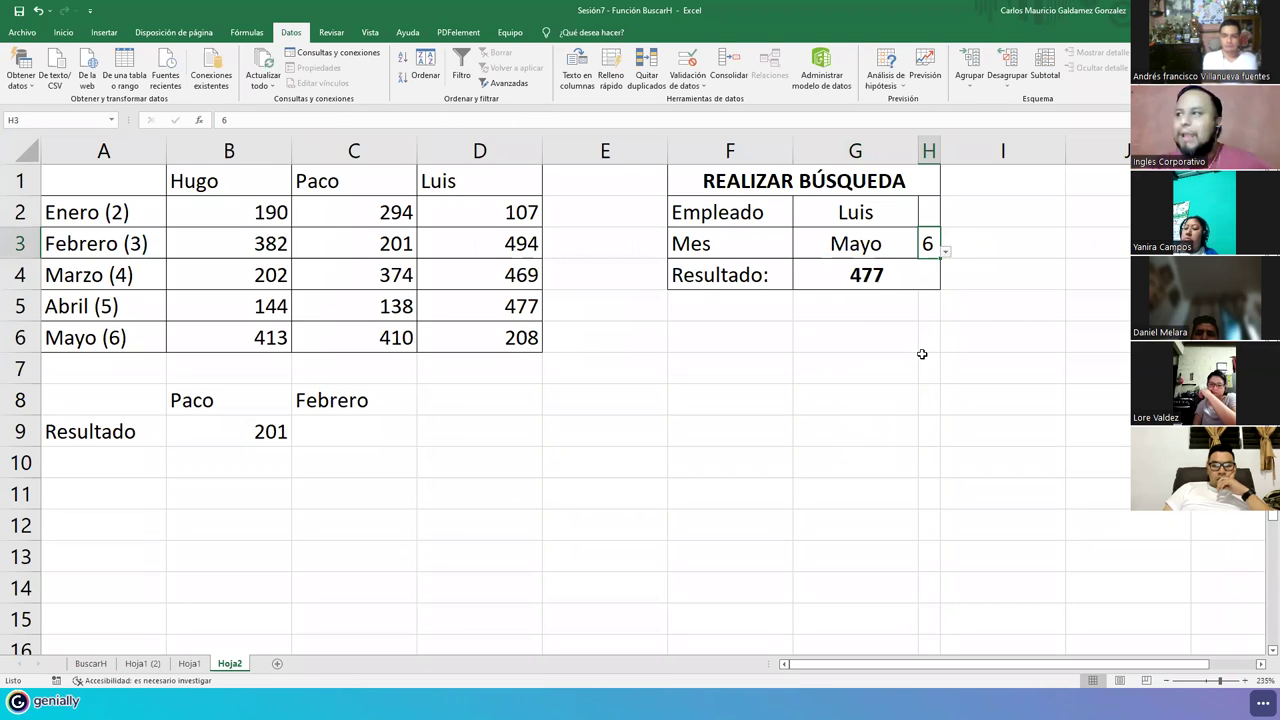
left_click(876, 277)
left_click(841, 214)
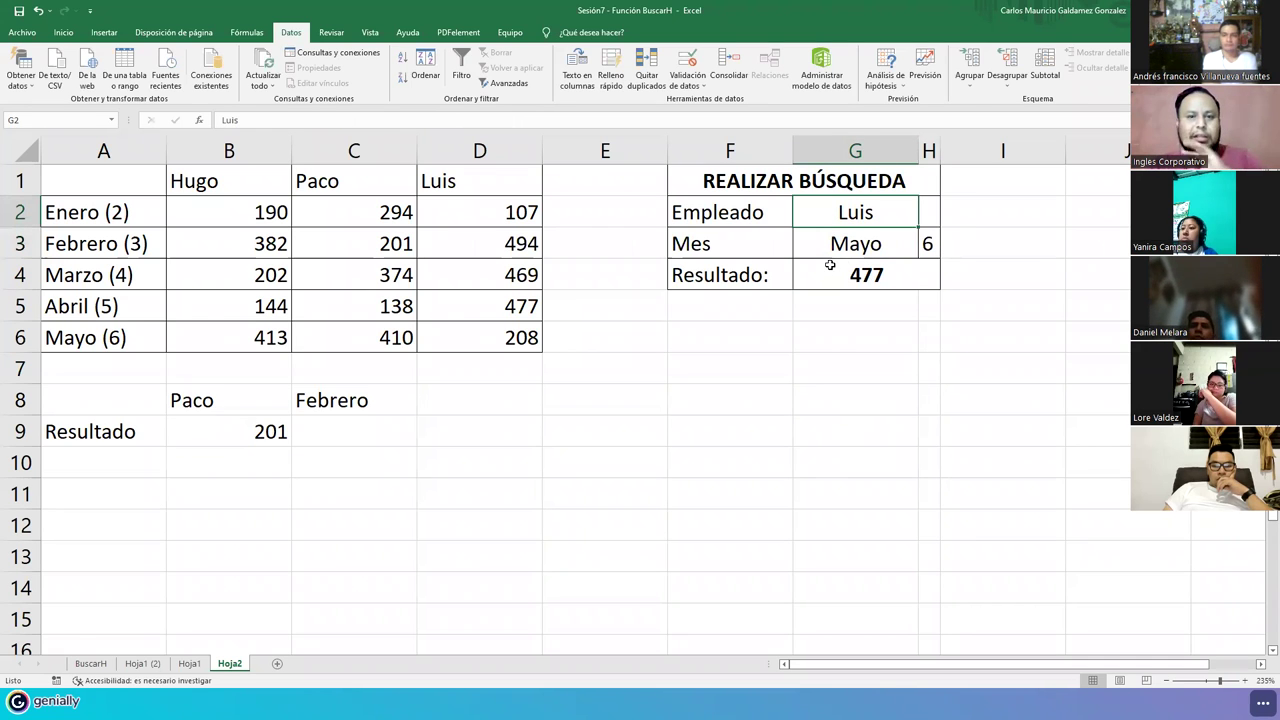
- Clear the employee name from cell G2 of the search form
left_click(860, 273)
left_click(862, 210)
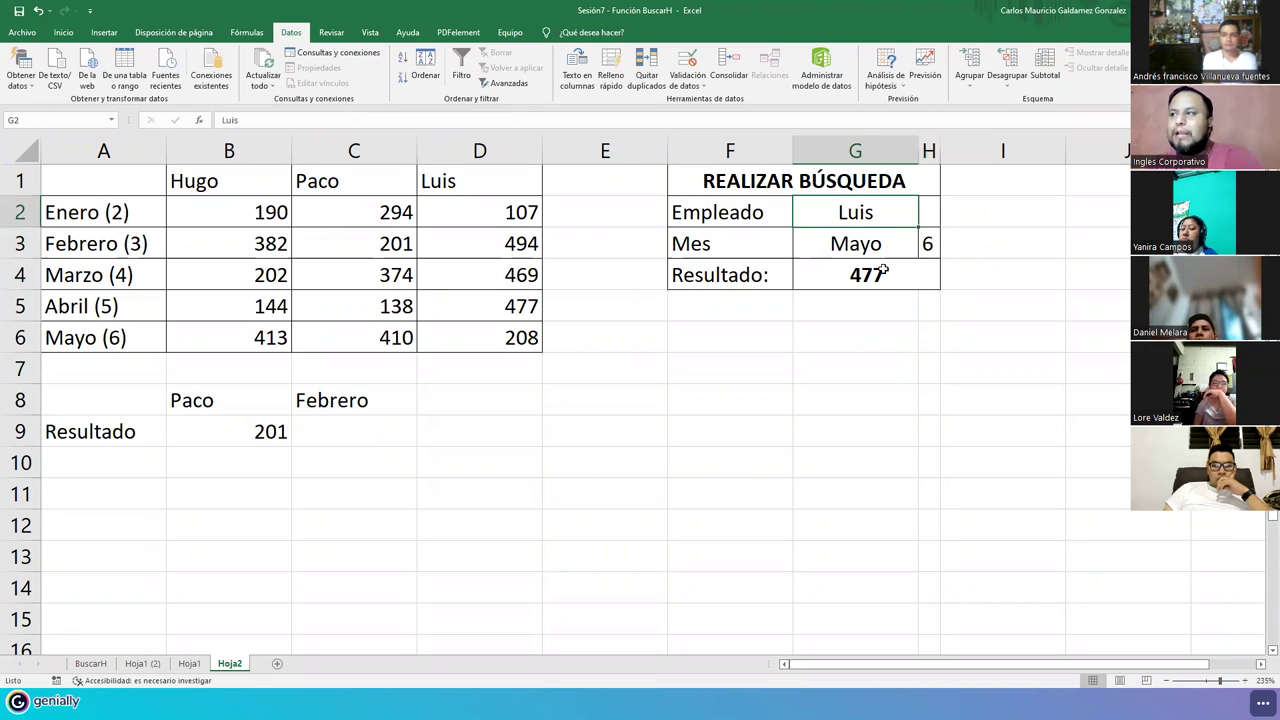
key("Delete")
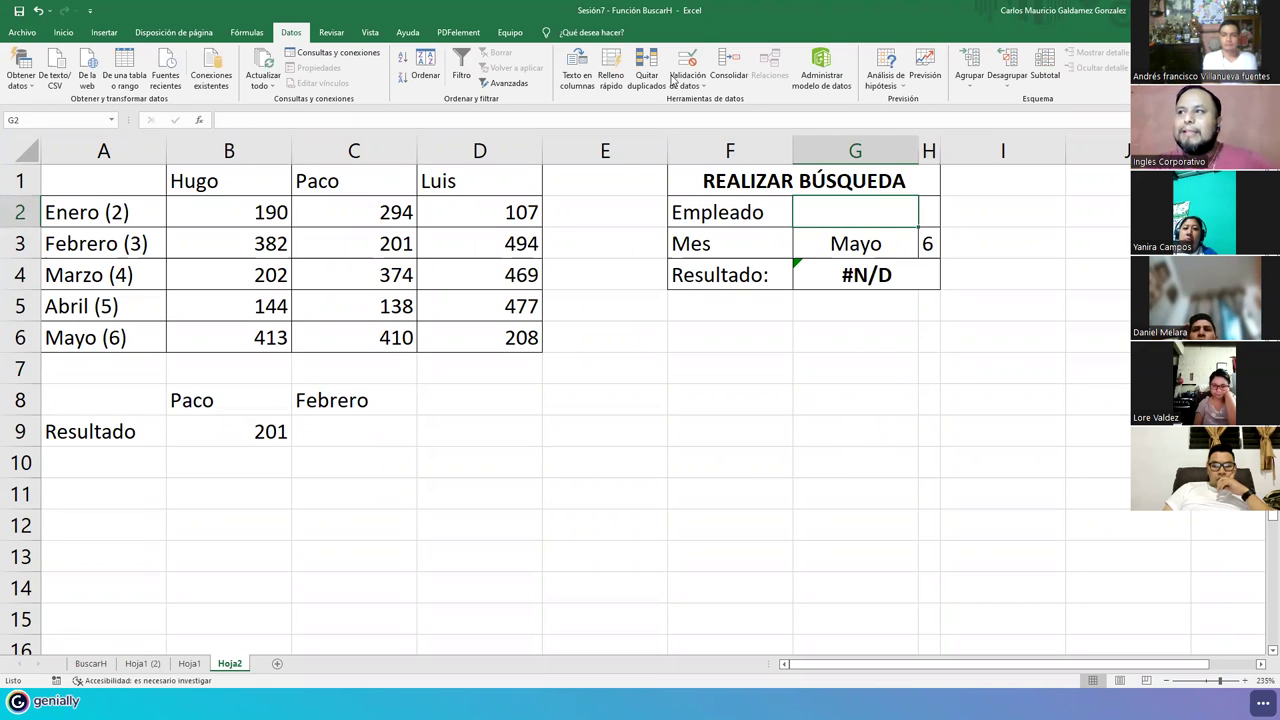
- Add Lista data validation to G2 with the three employee names as its source, each in quotation marks and separated by semicolons
left_click(680, 63)
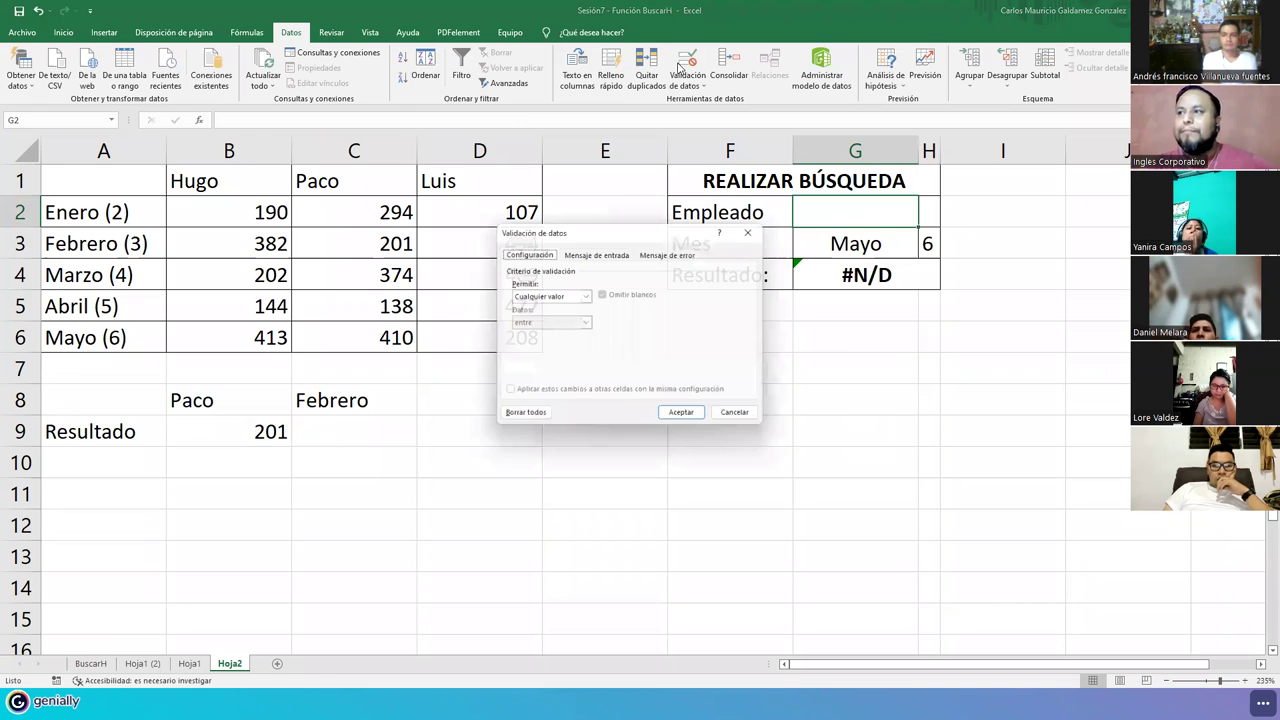
left_click(585, 295)
left_click(560, 334)
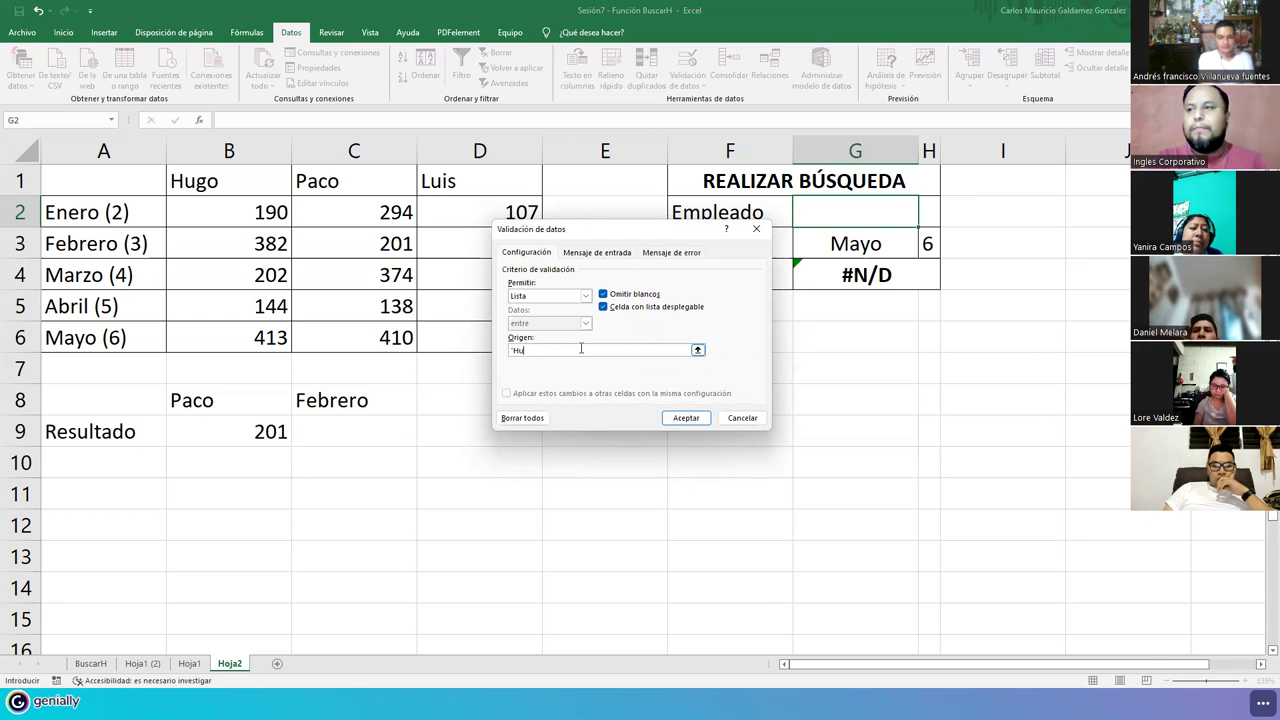
type("\"Hugo\";")
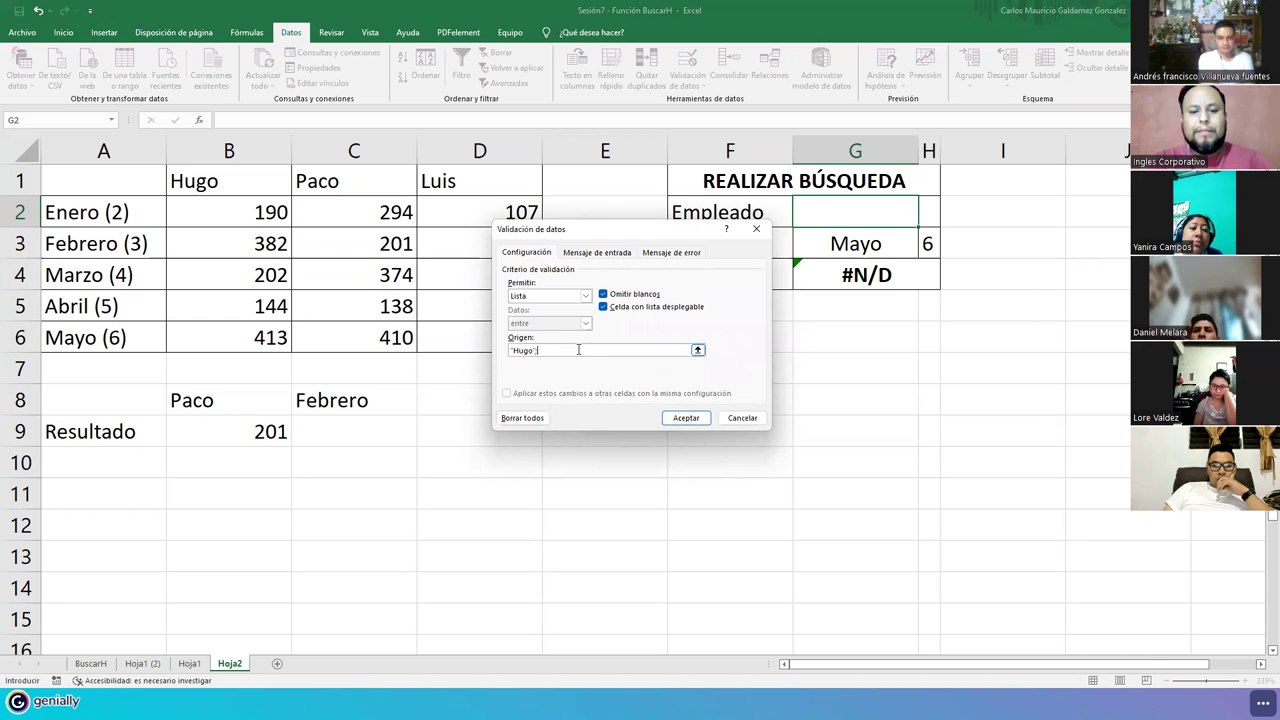
type("\"Paco\"")
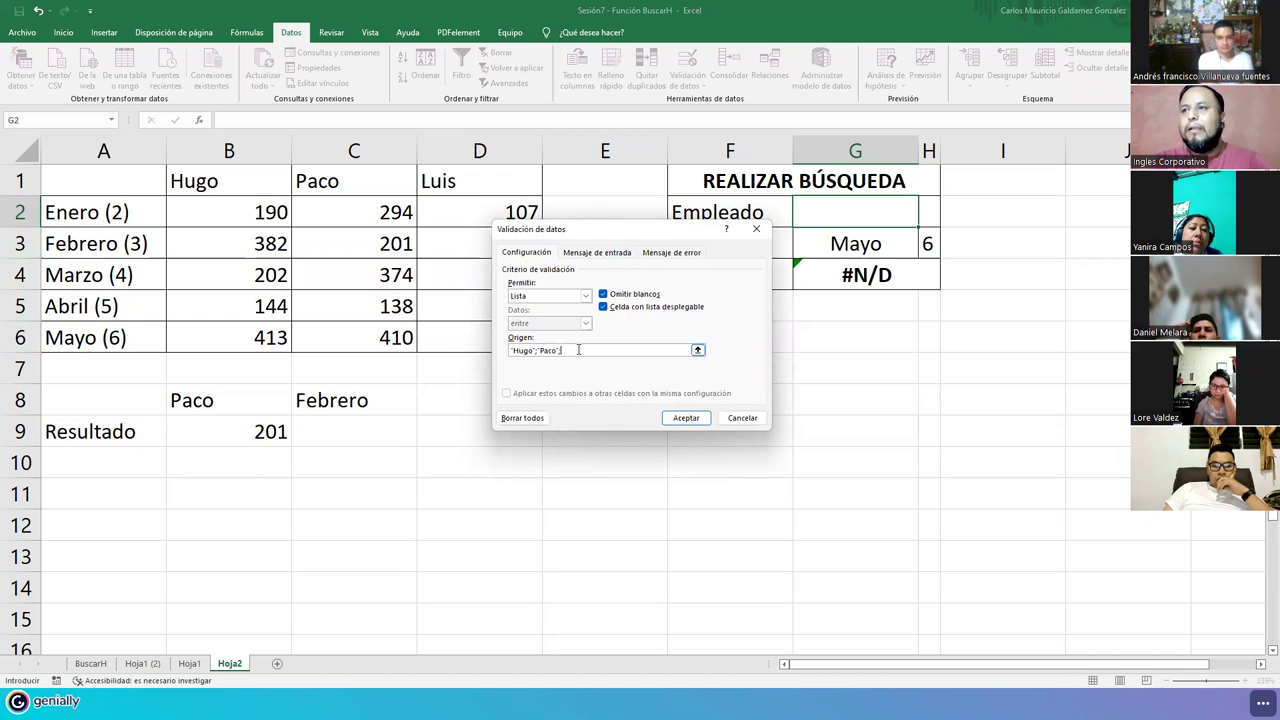
type(";\"Luis\"")
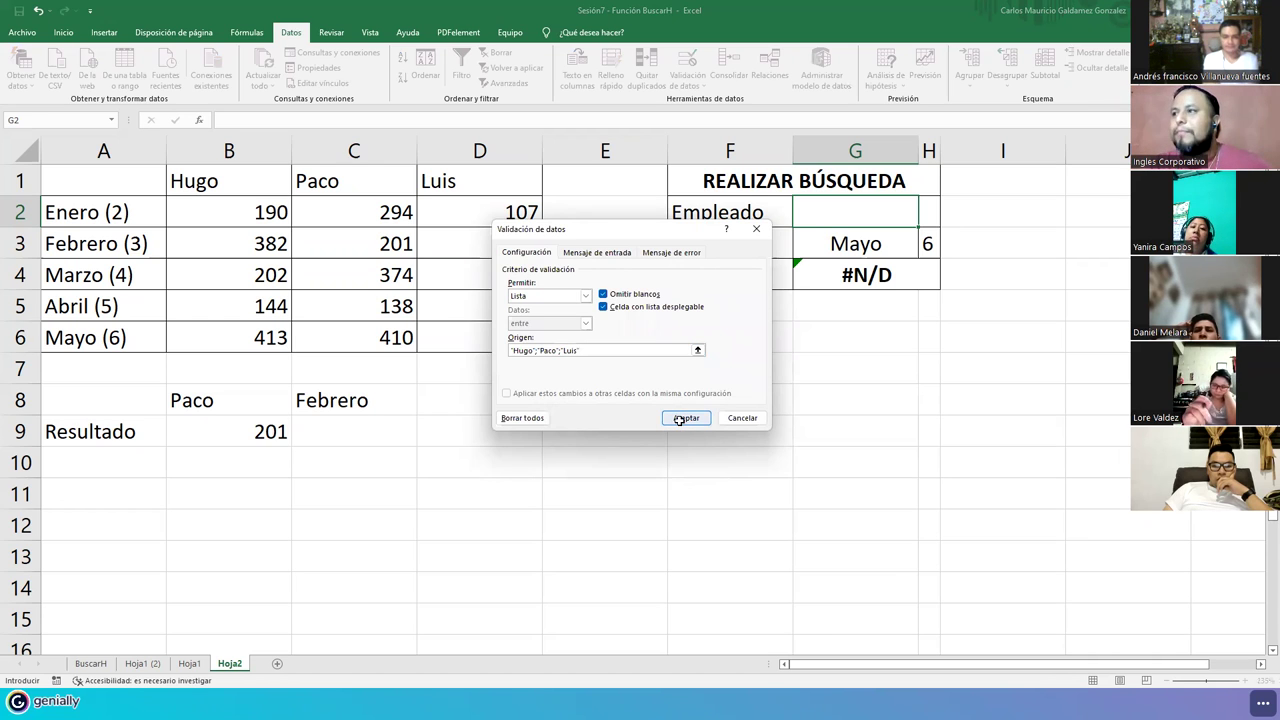
left_click(684, 419)
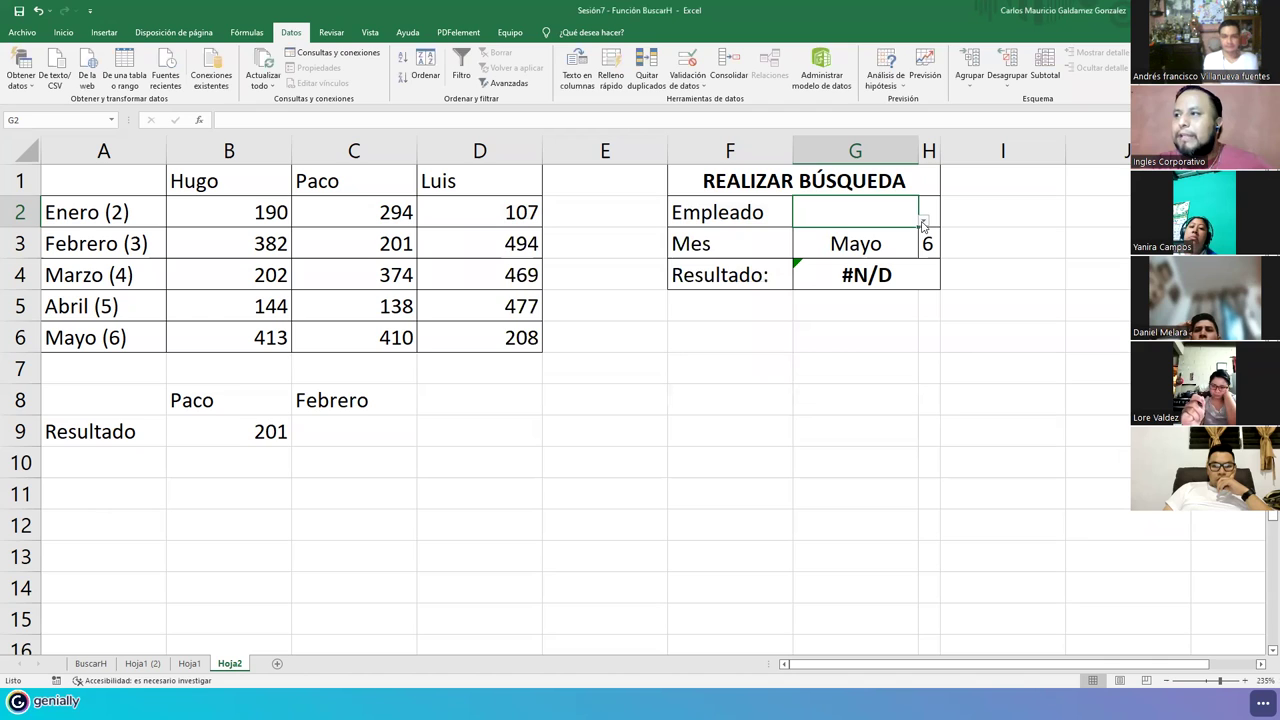
- Check the G2 drop-down and replace its validation source with the three employee names without quotation marks, separated by semicolons
key("alt+Down")
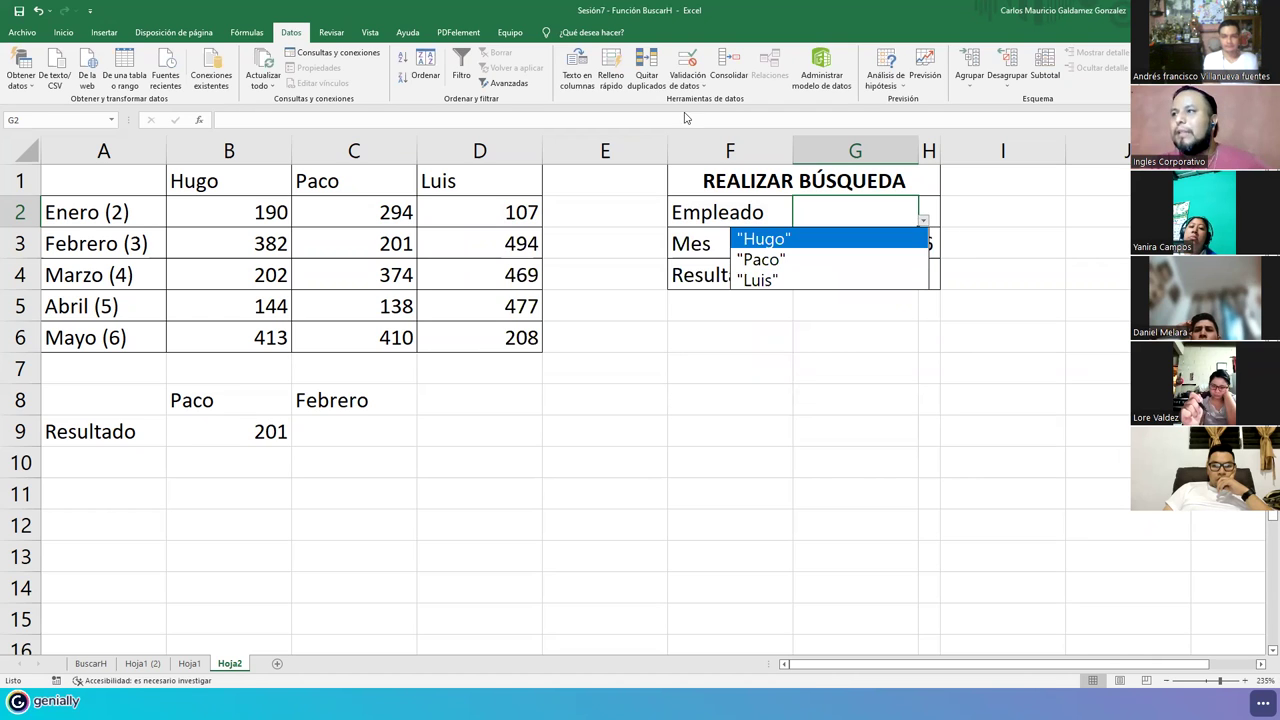
key("Escape")
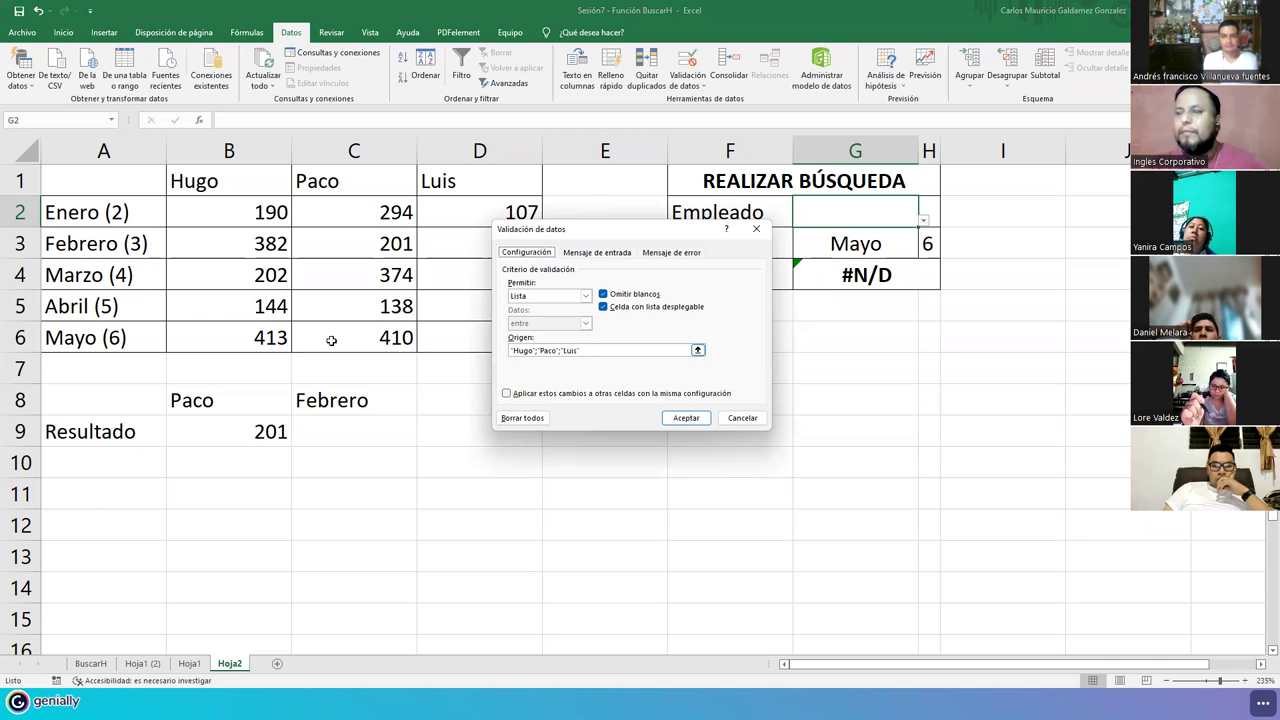
type("Hug")
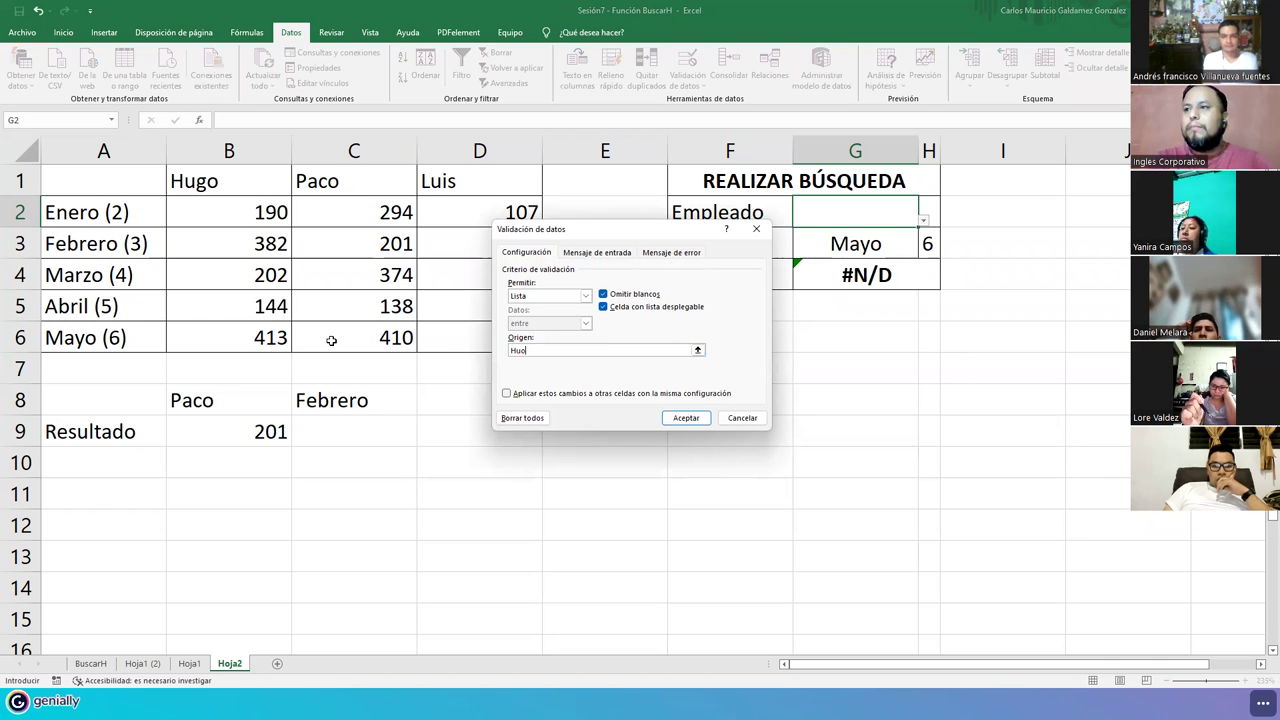
type("o;Paco;")
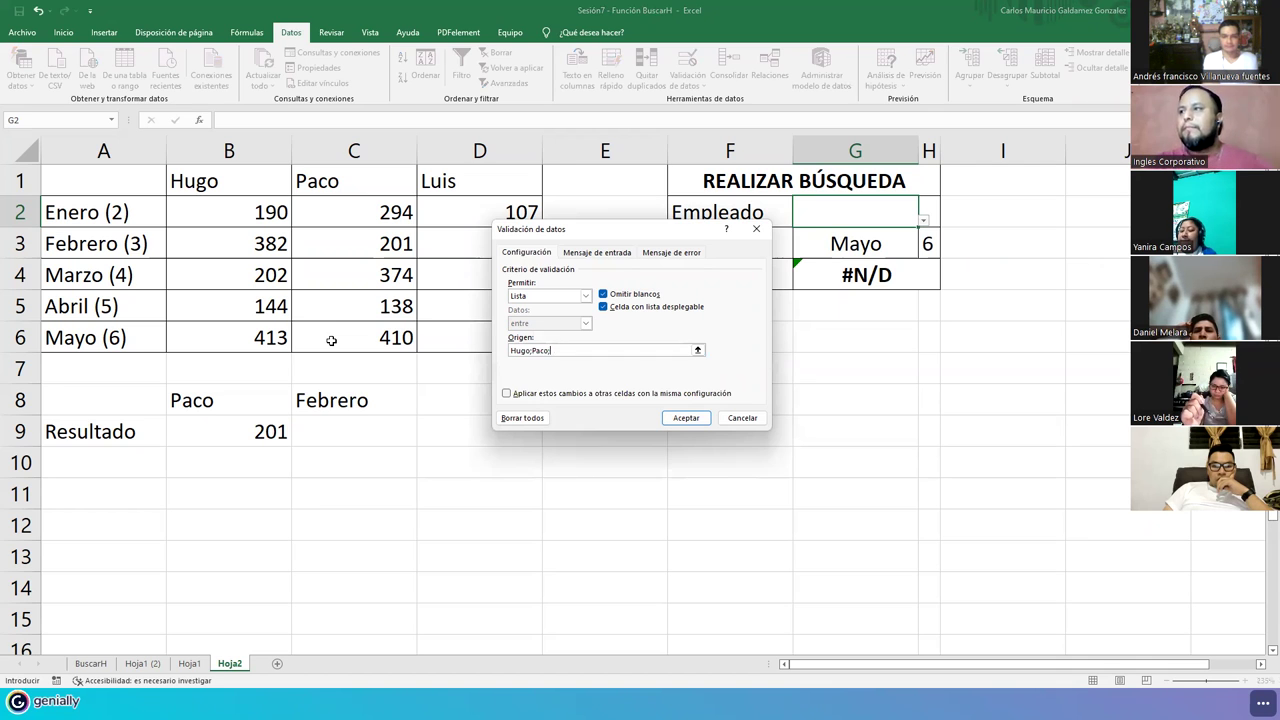
key("Return")
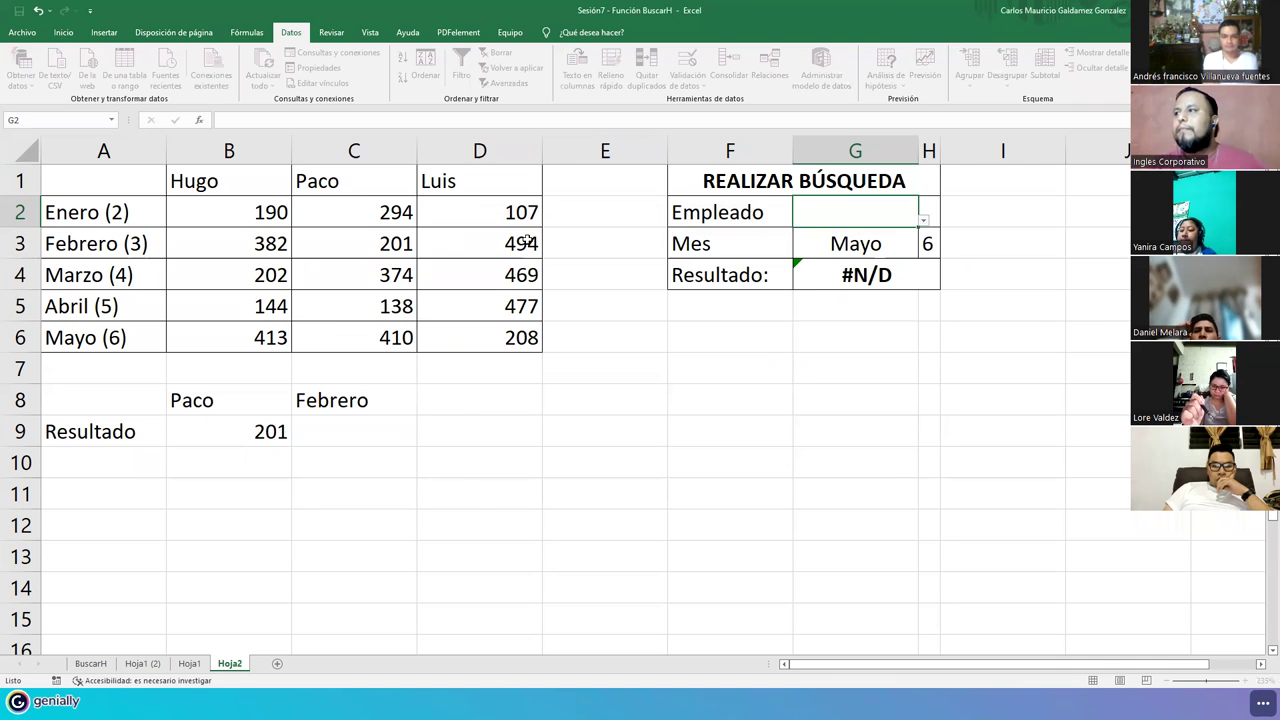
- Choose the first employee from the G2 list and the row number 4 from the H3 list
left_click(924, 221)
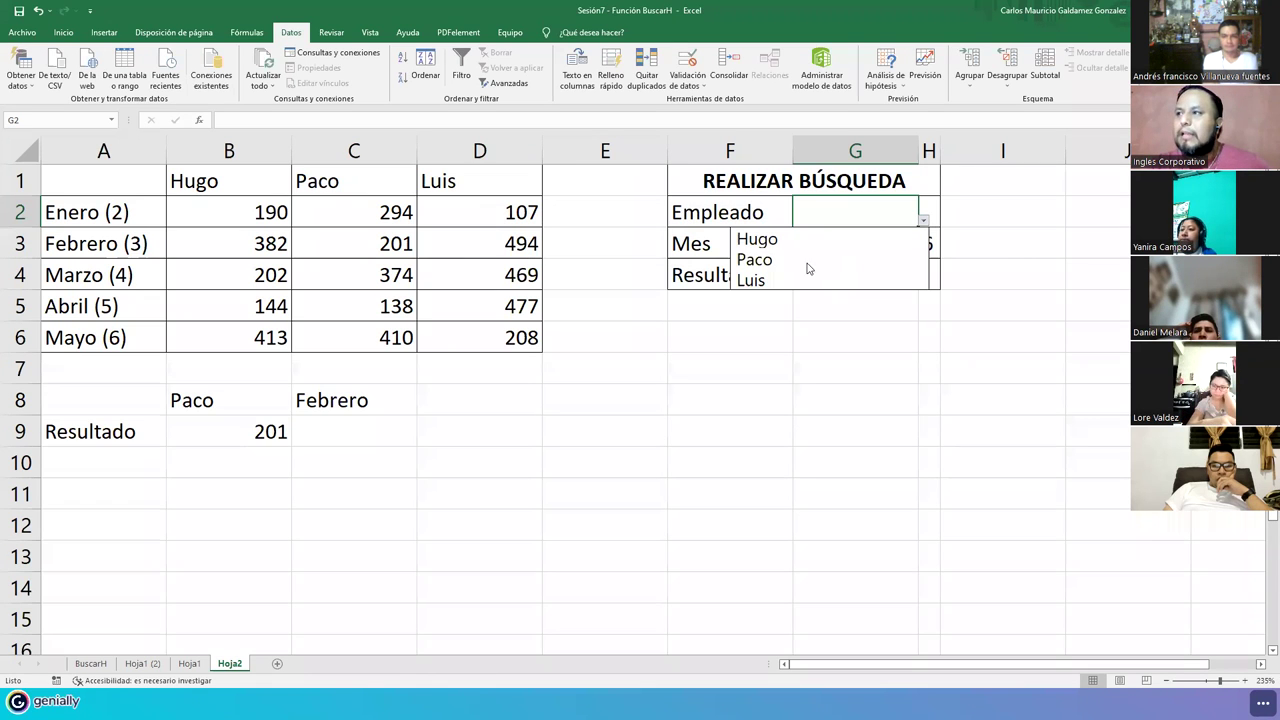
left_click(926, 242)
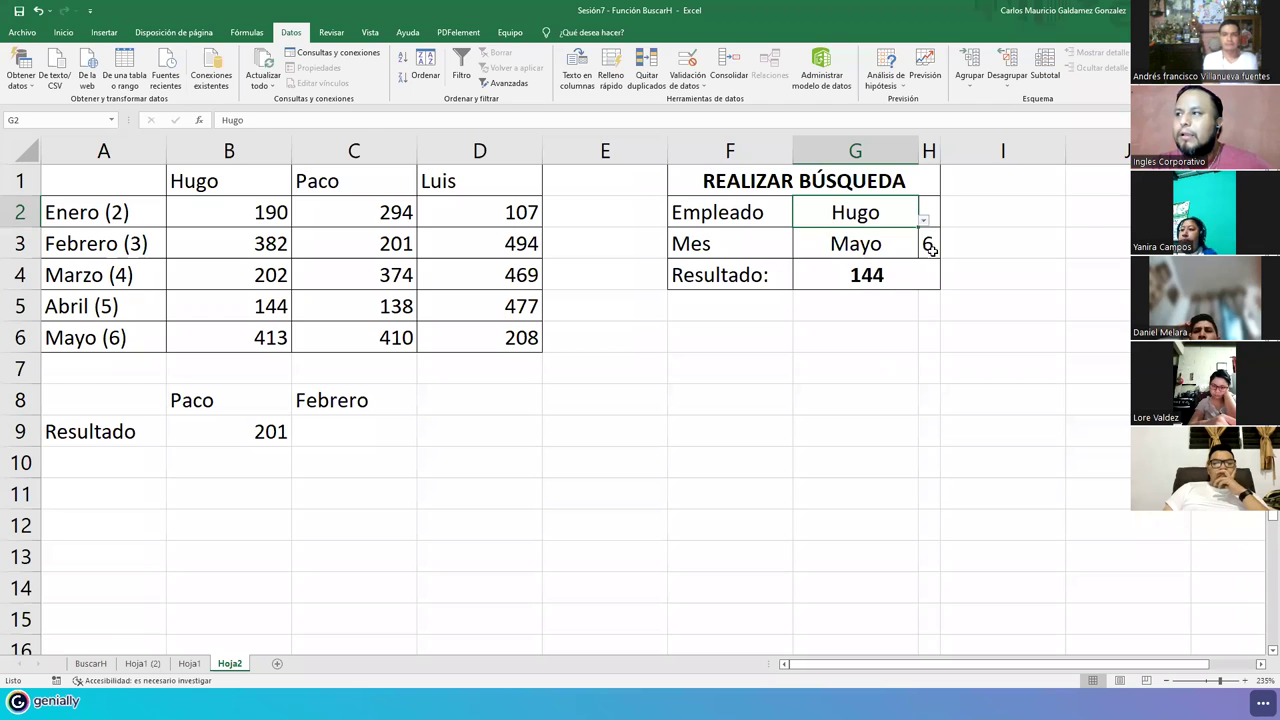
left_click(936, 252)
key("alt+Down")
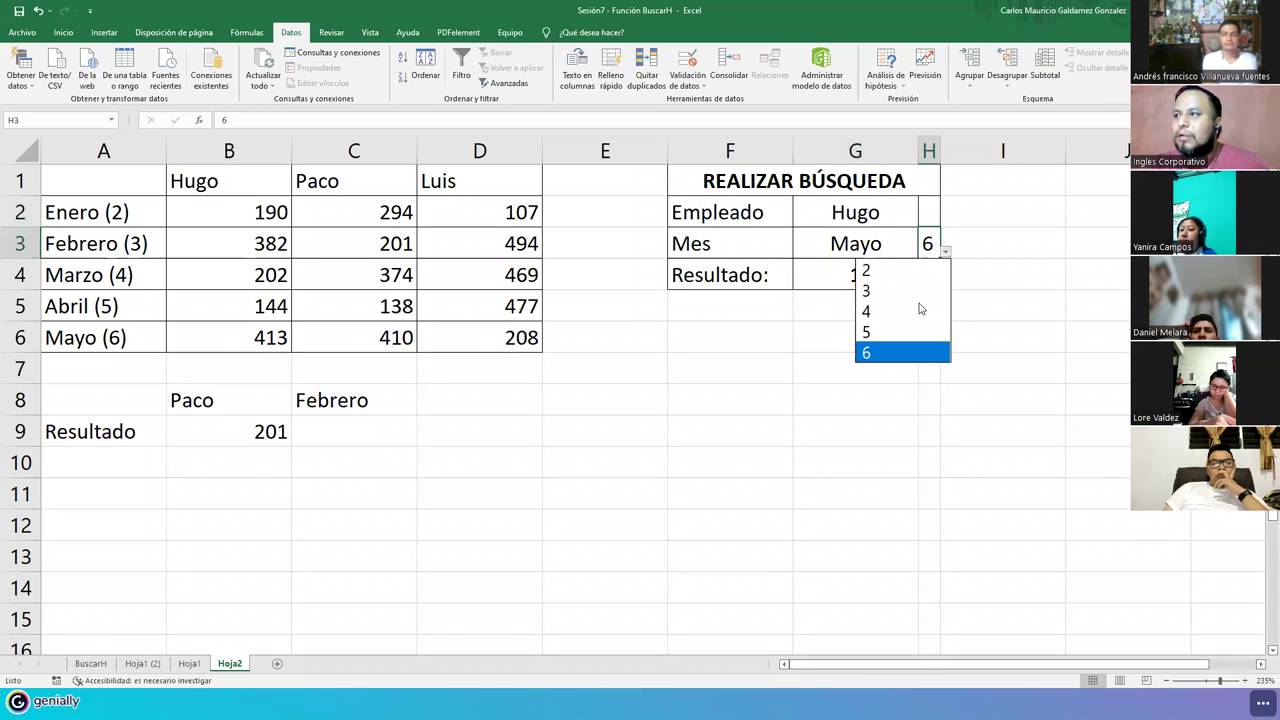
left_click(917, 306)
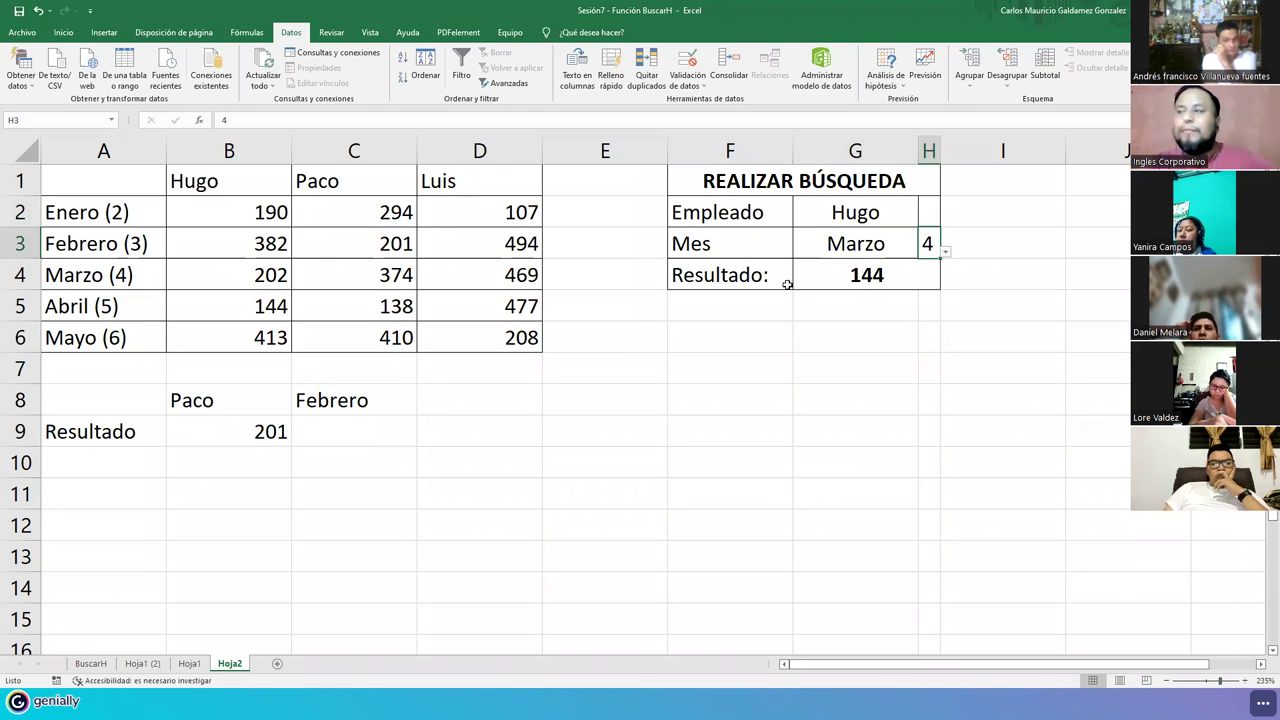
- Replace the fixed row index in the G4 BUSCARH formula with a reference to H3, and compare the result with table cell B4
left_click(862, 277)
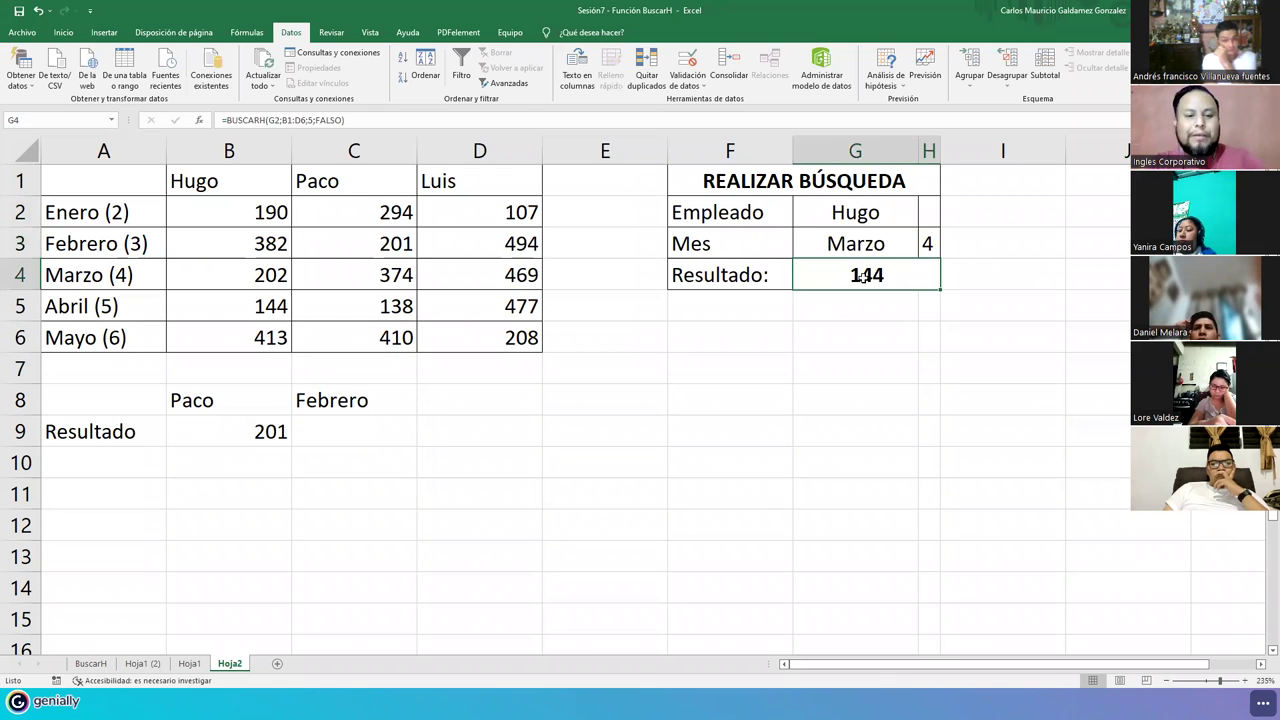
double_click(866, 278)
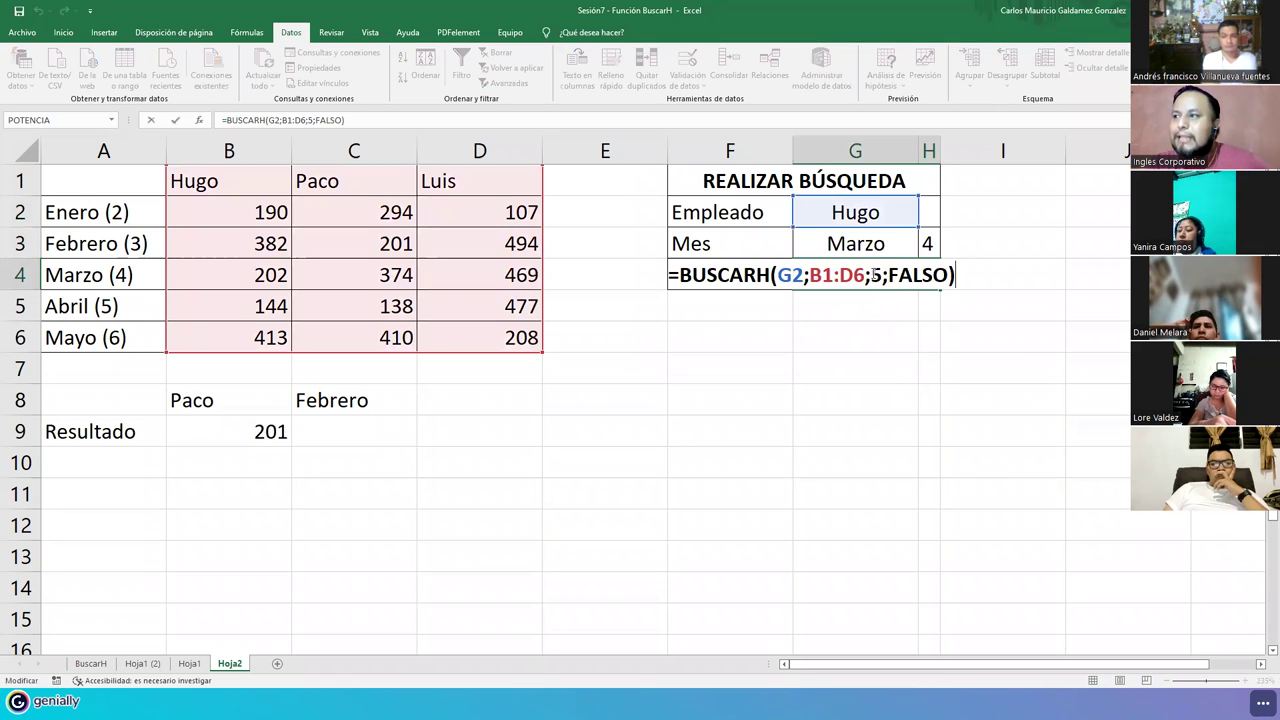
key("Left")
key("Left")
key("Left")
key("Left")
key("Left")
key("Left")
key("Left")
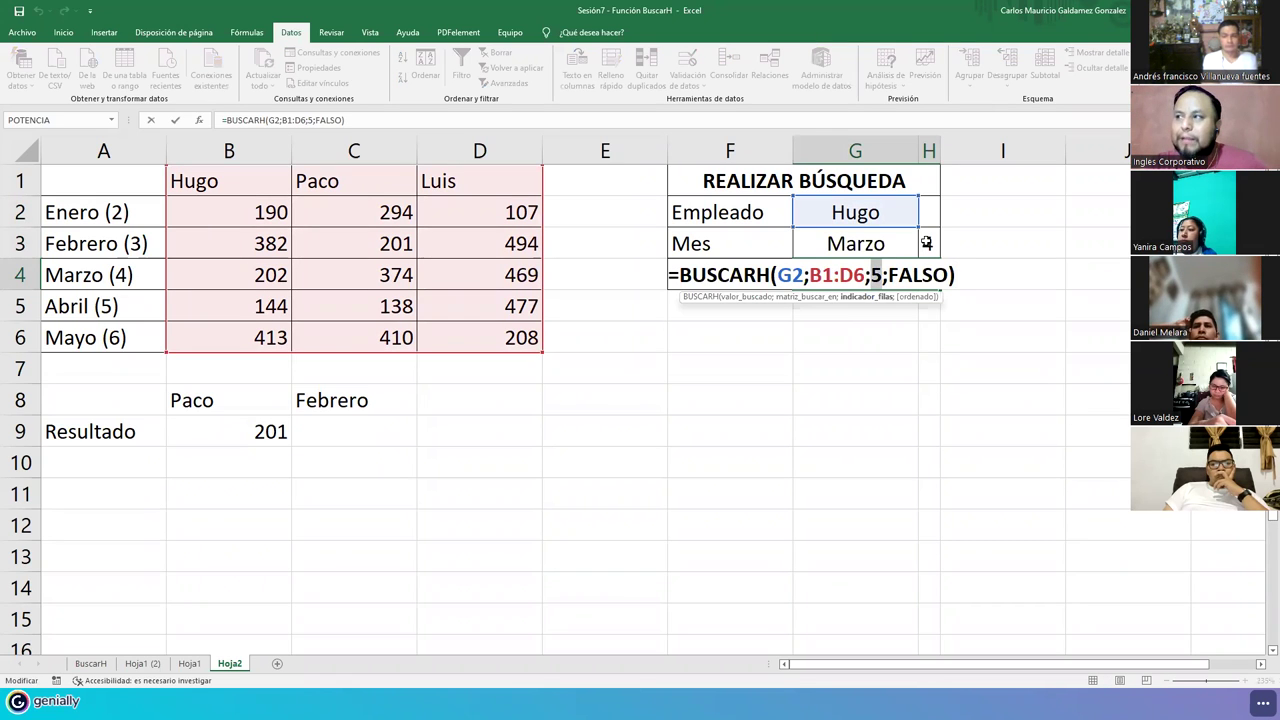
left_click(927, 243)
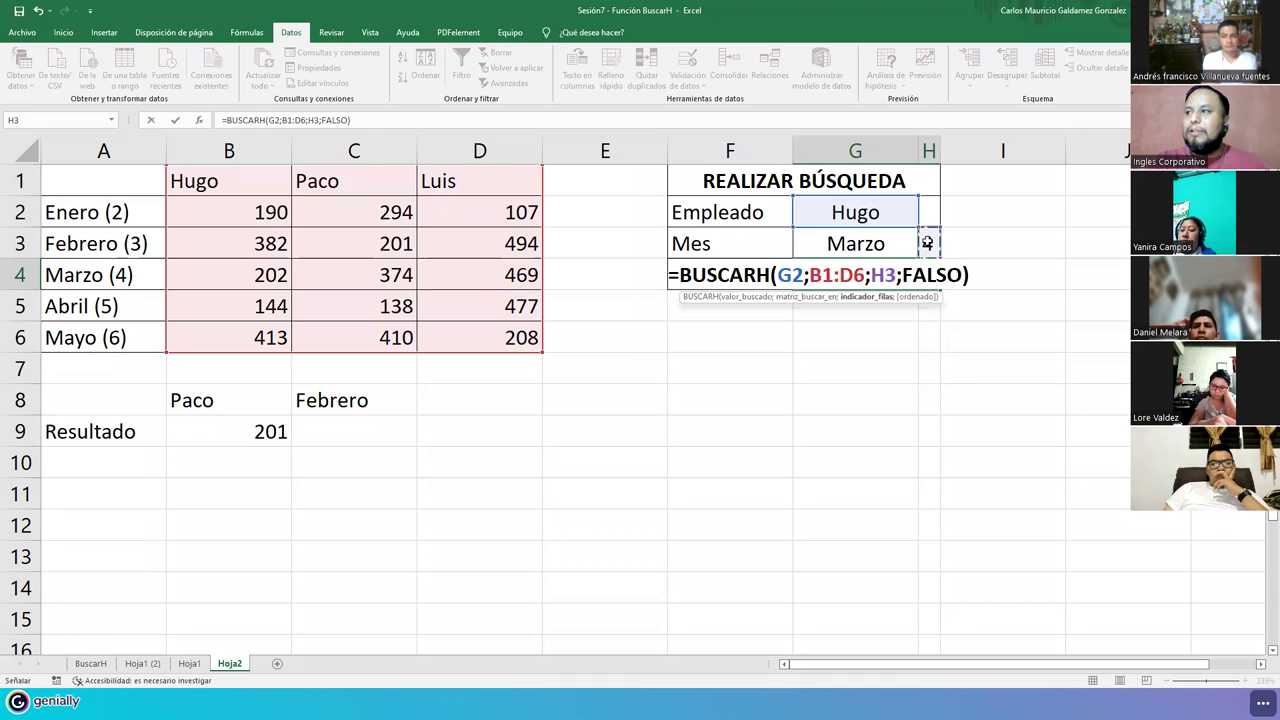
key("ctrl+Return")
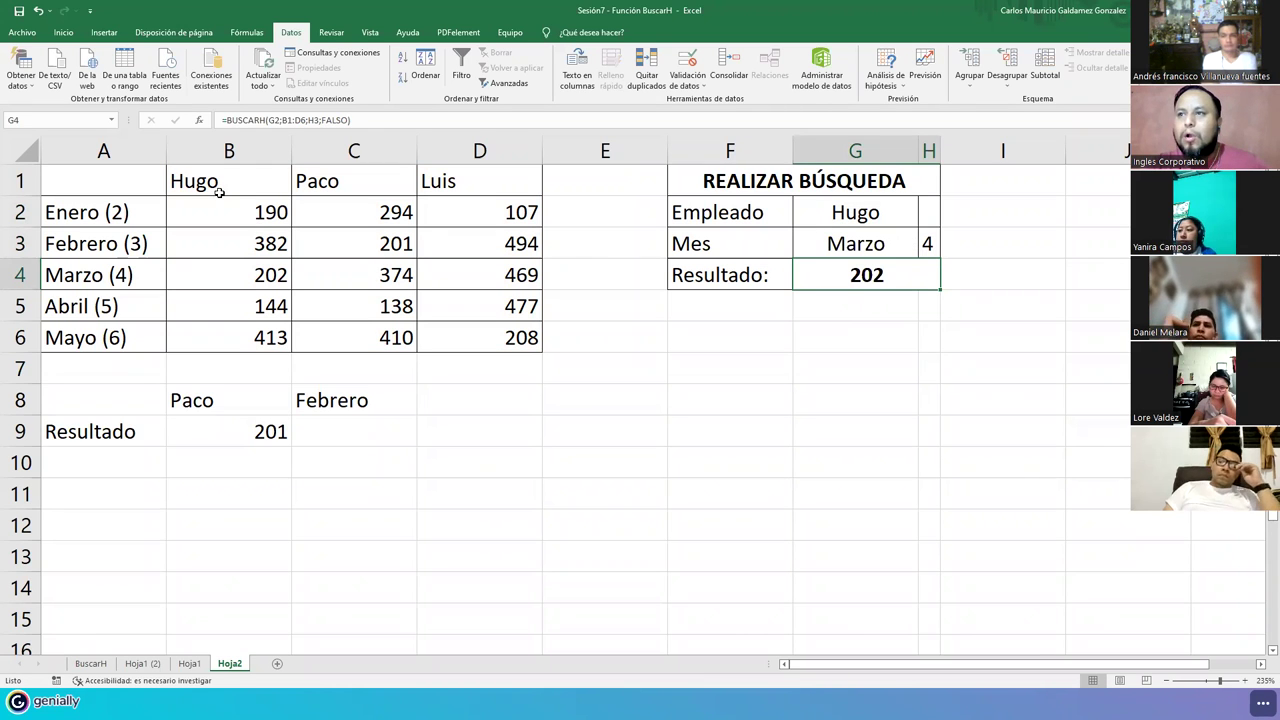
left_click(204, 277)
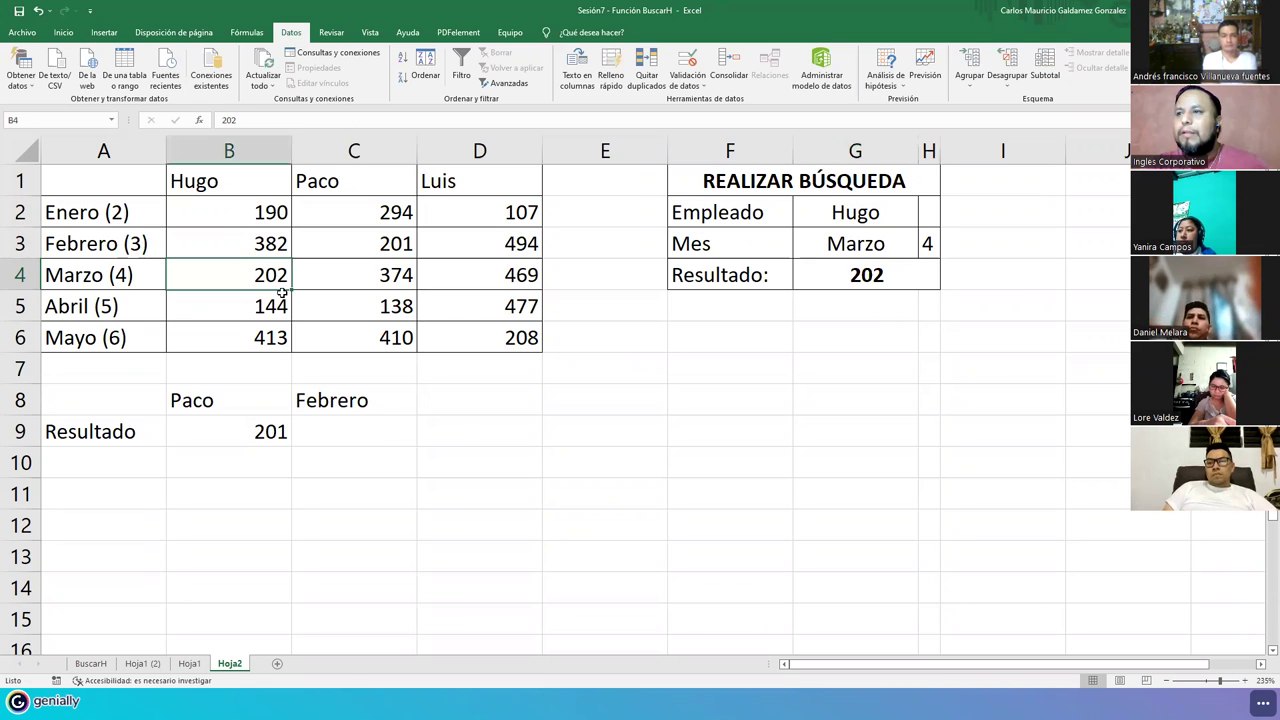
left_click(868, 277)
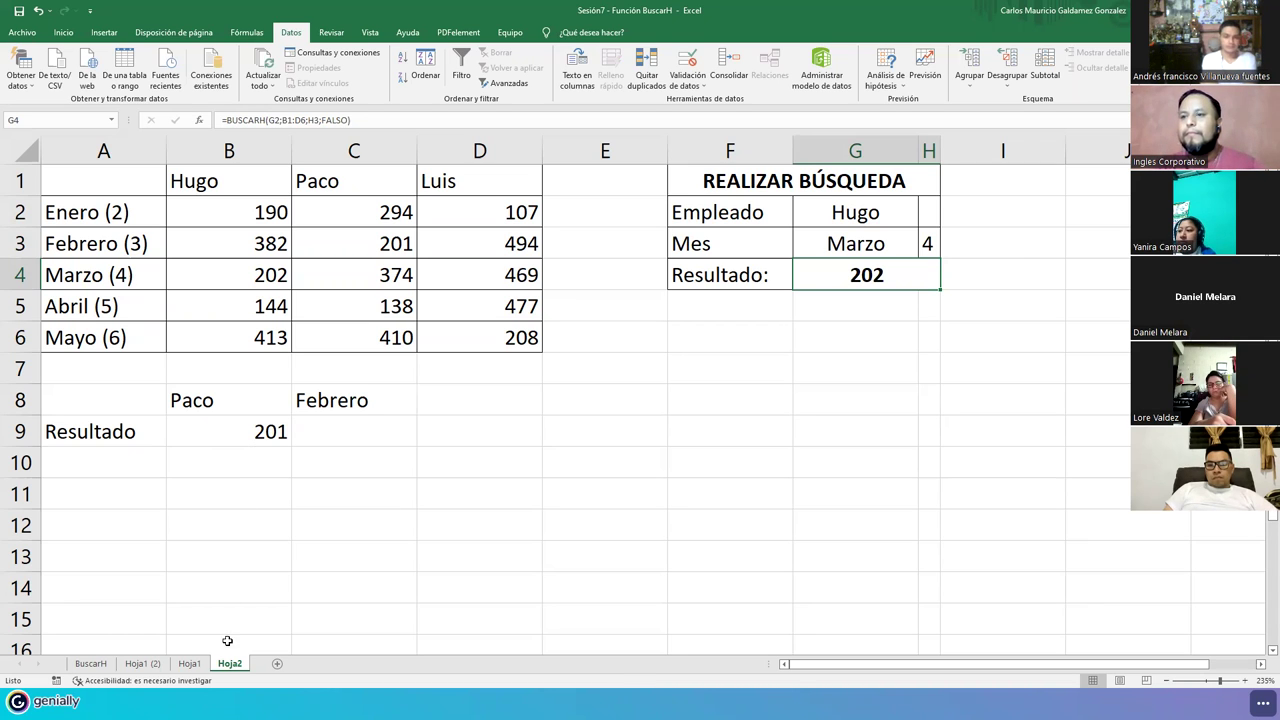
left_click(189, 663)
left_click(229, 663)
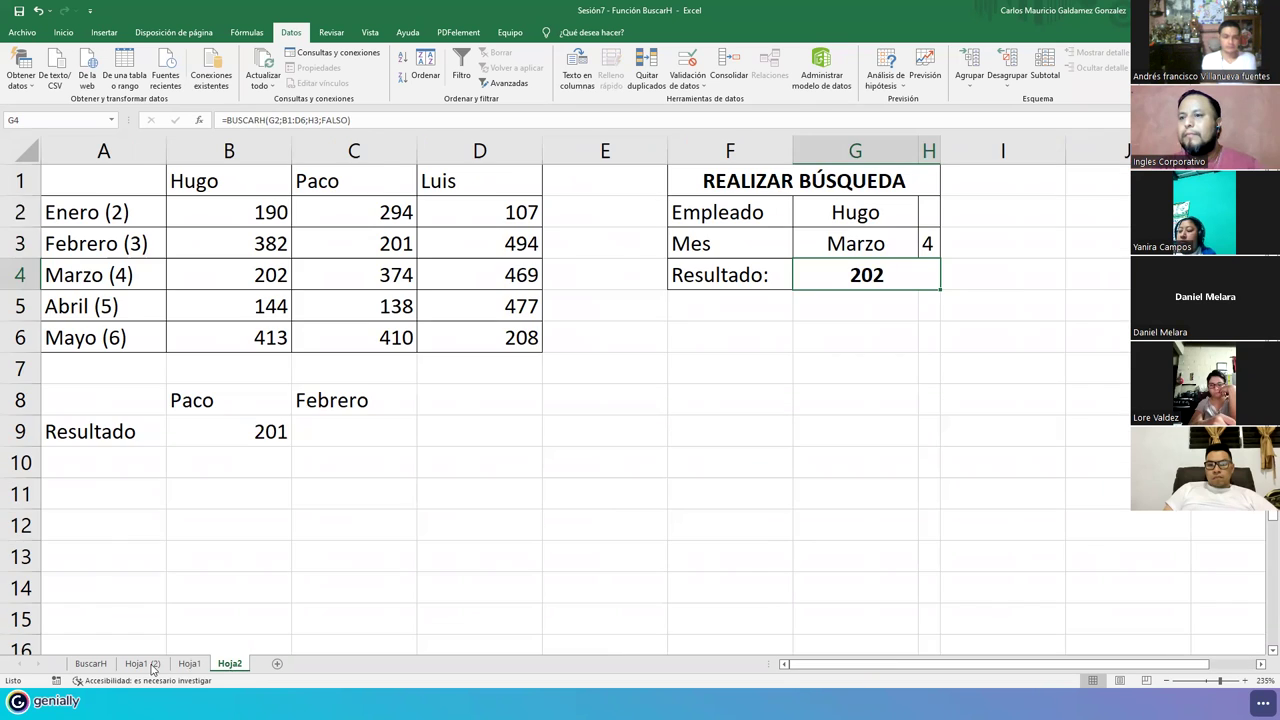
left_click(142, 663)
left_click(229, 664)
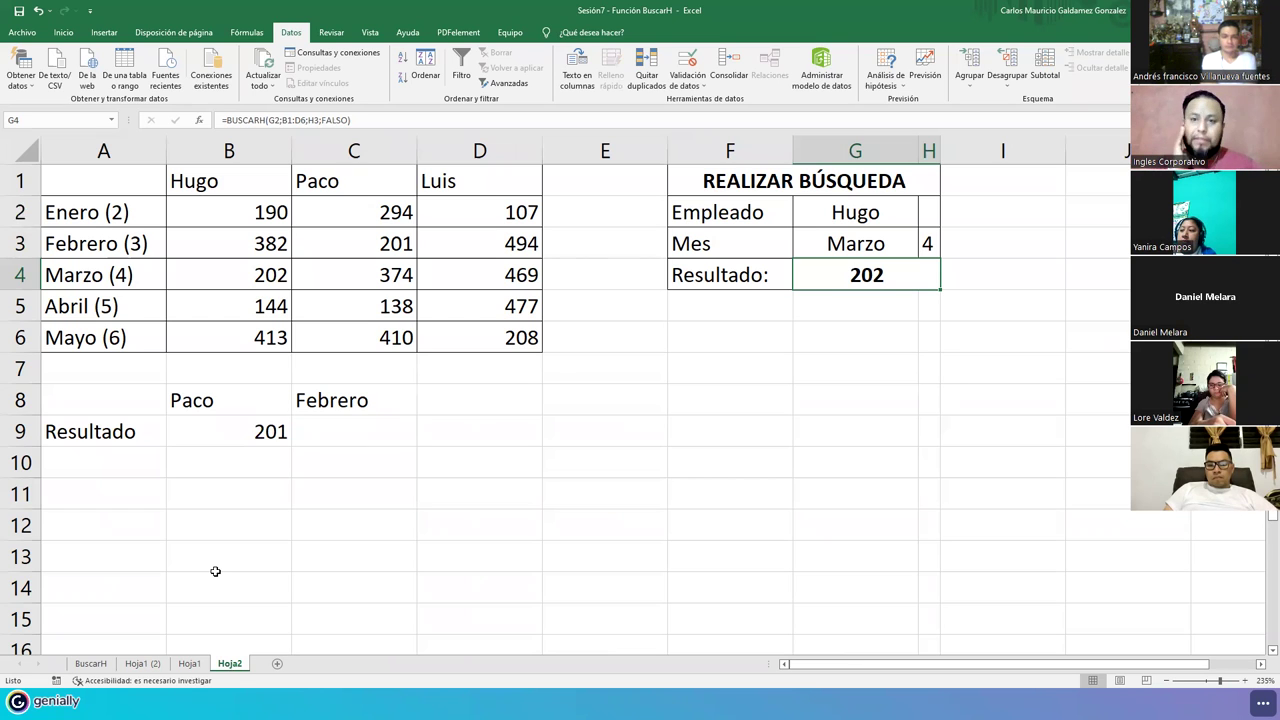
left_click(856, 213)
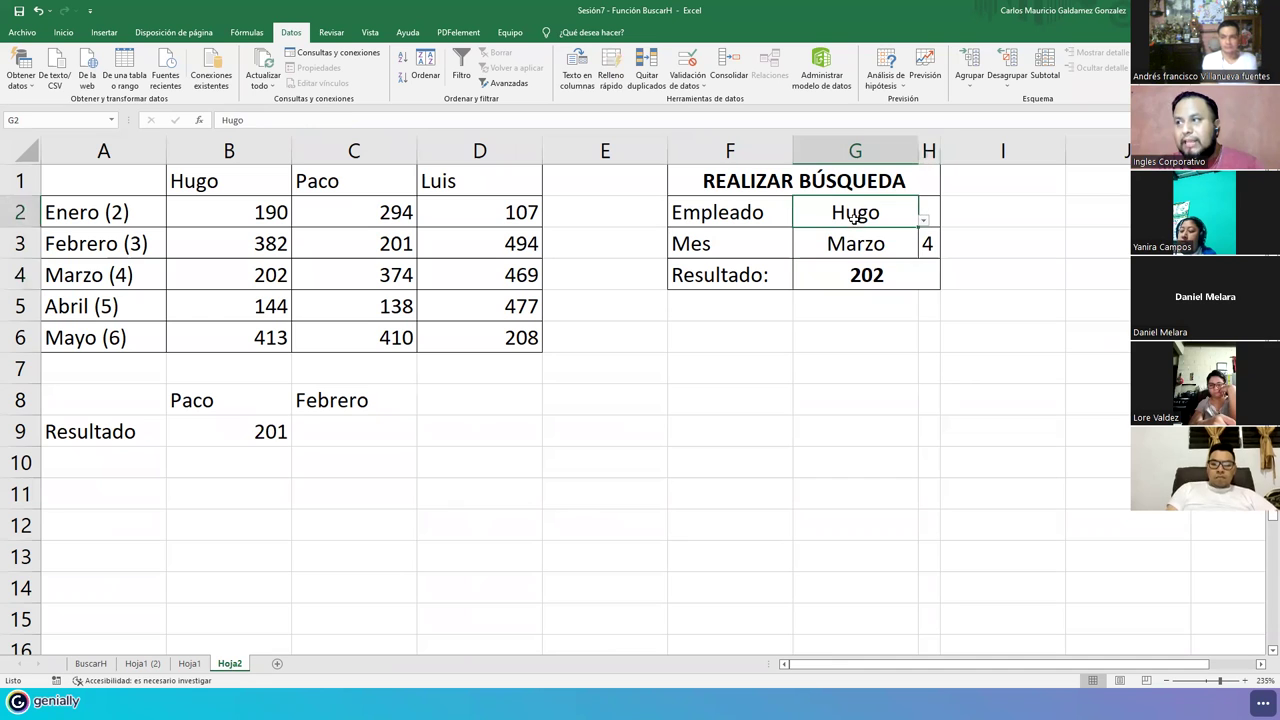
left_click(930, 248)
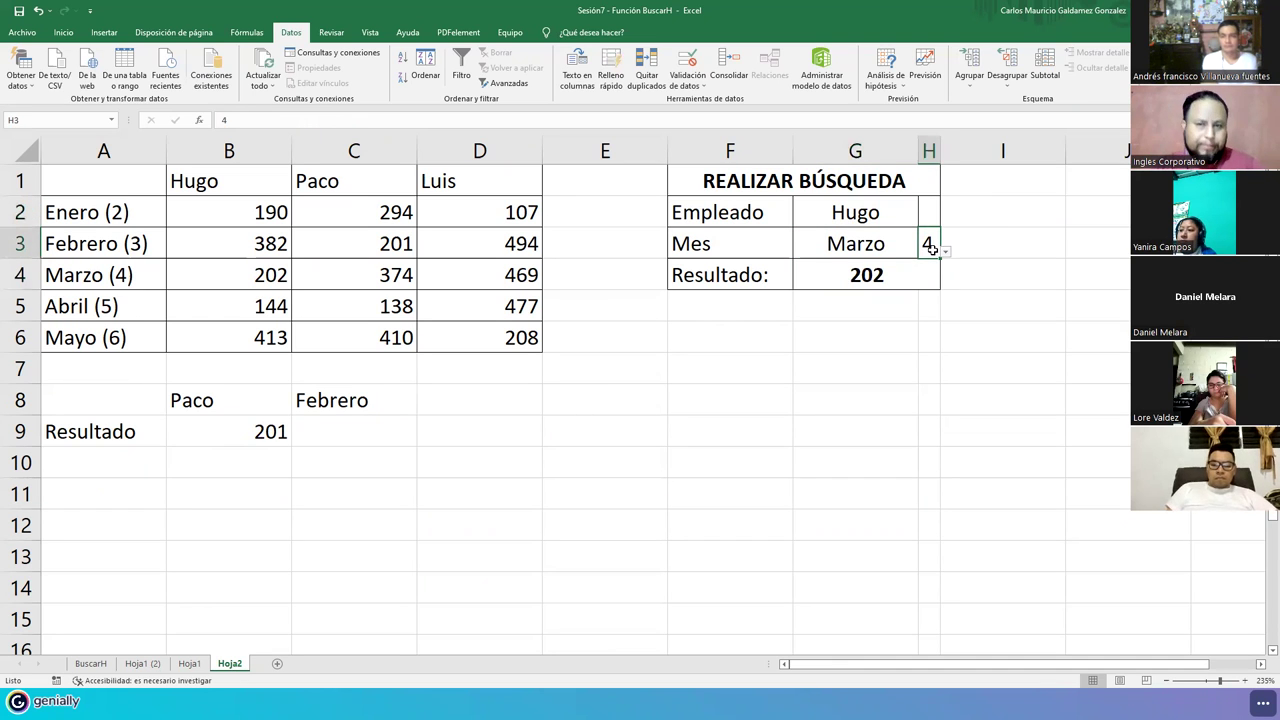
left_click(892, 218)
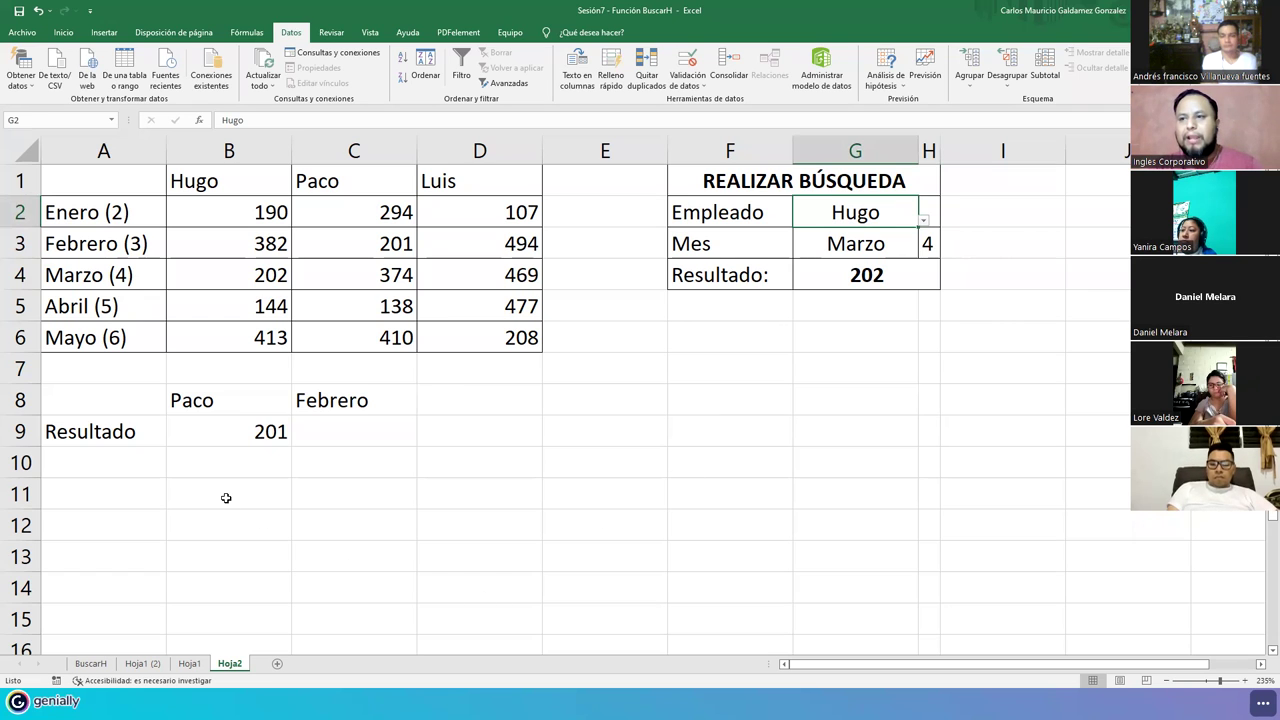
- Start a weekday list below the table by entering Lunes in B11 and Martes in B12
left_click(226, 498)
type("unes")
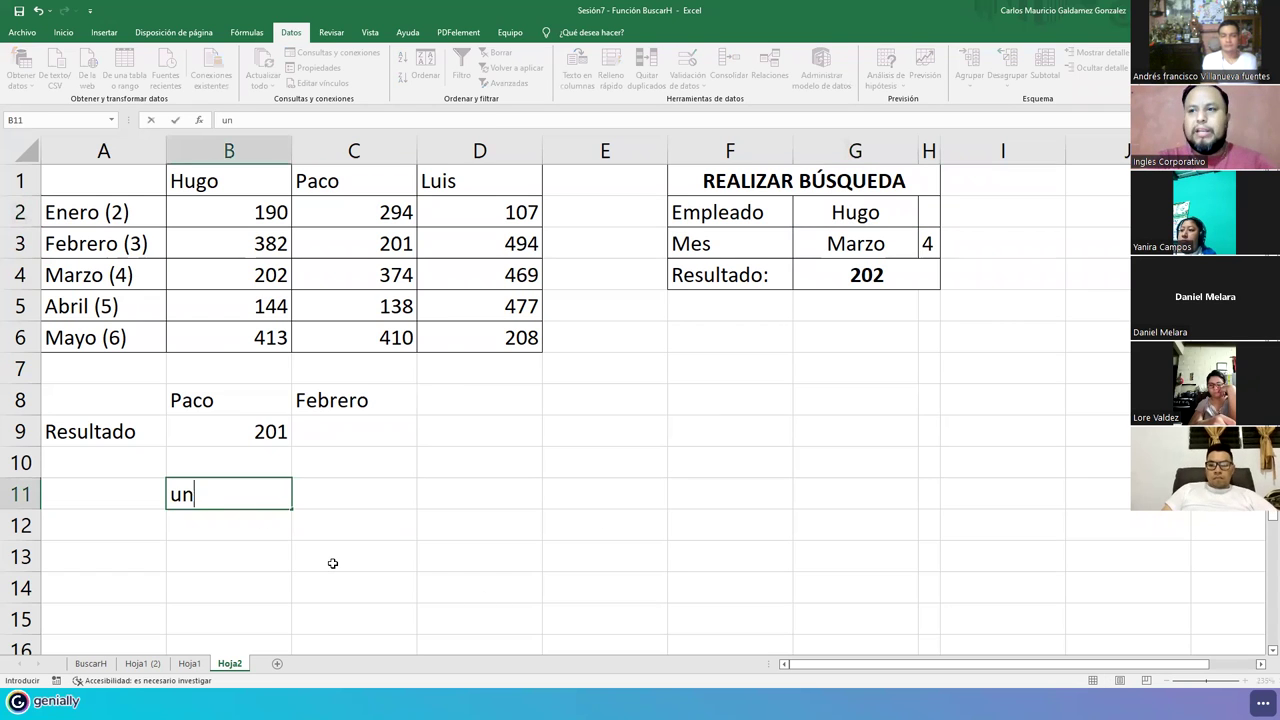
key("BackSpace")
key("BackSpace")
key("BackSpace")
key("BackSpace")
type("Lunes")
key("Return")
type("Martes")
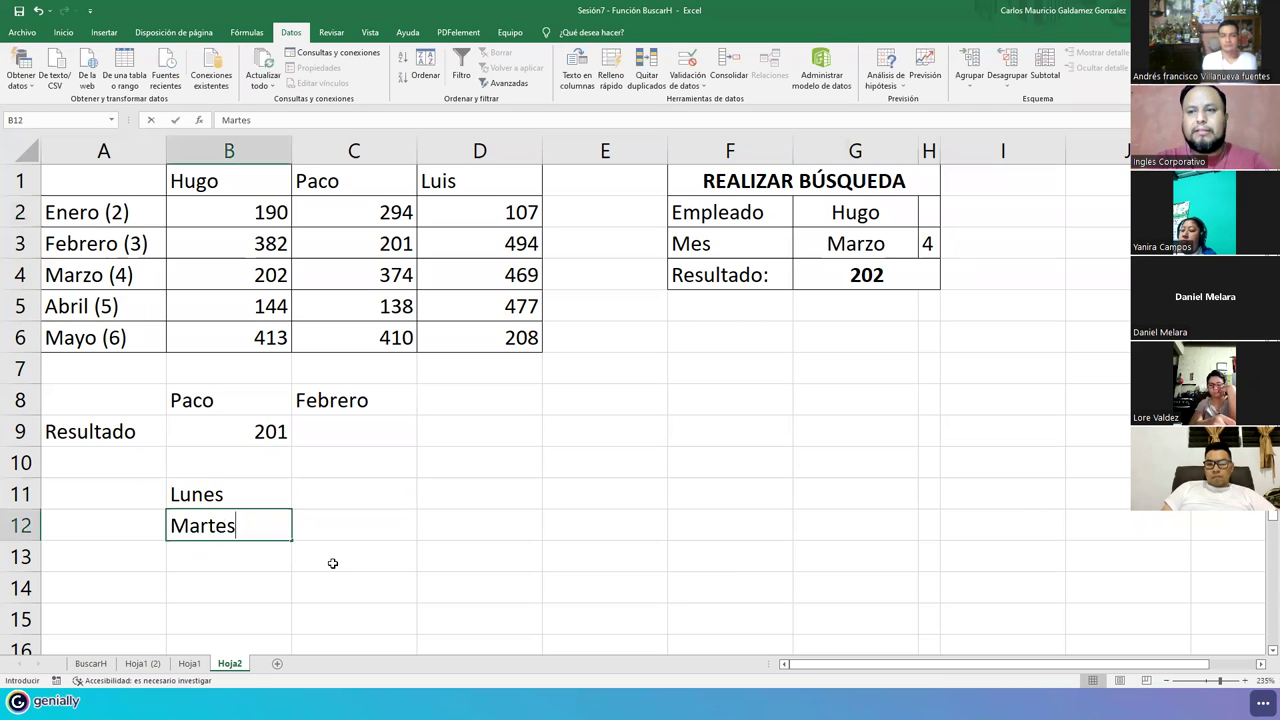
key("Return")
- Enter Miercoles in B13 and fill the weekday series down to Domingo in B17
type("Mierco")
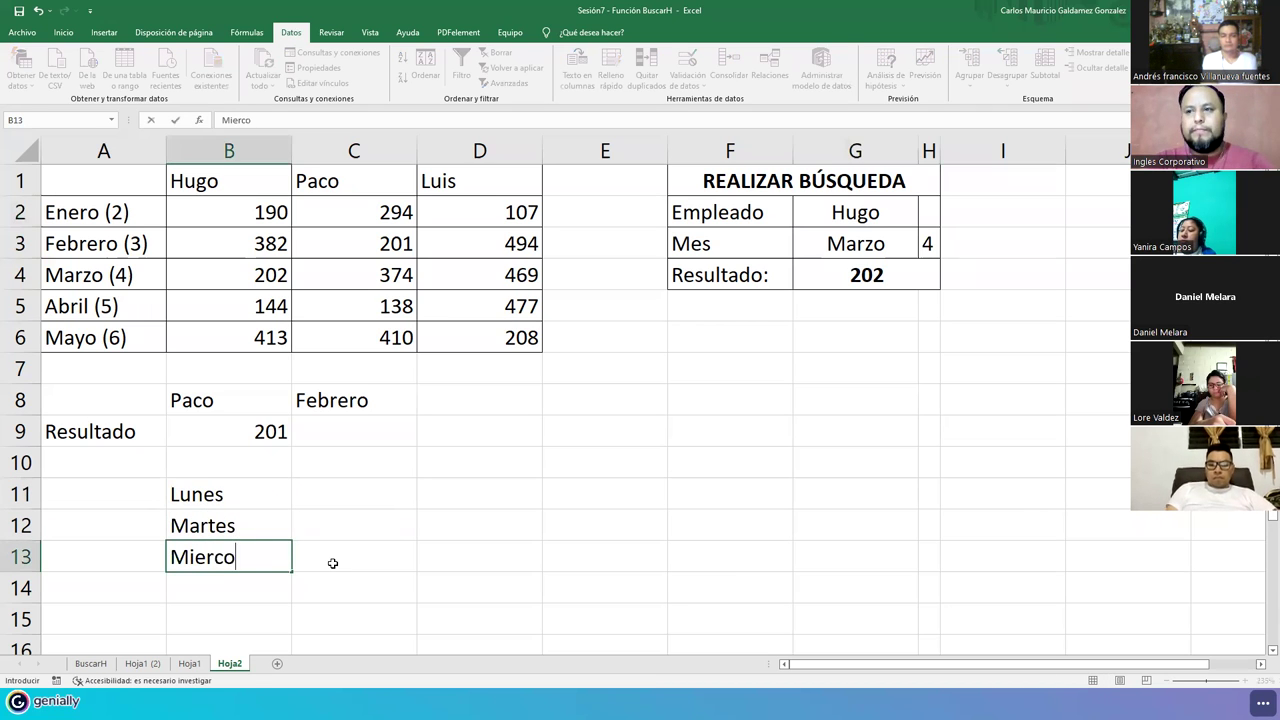
type("les")
key("Return")
left_click_drag(254, 499, 254, 587)
left_click_drag(352, 372, 352, 376)
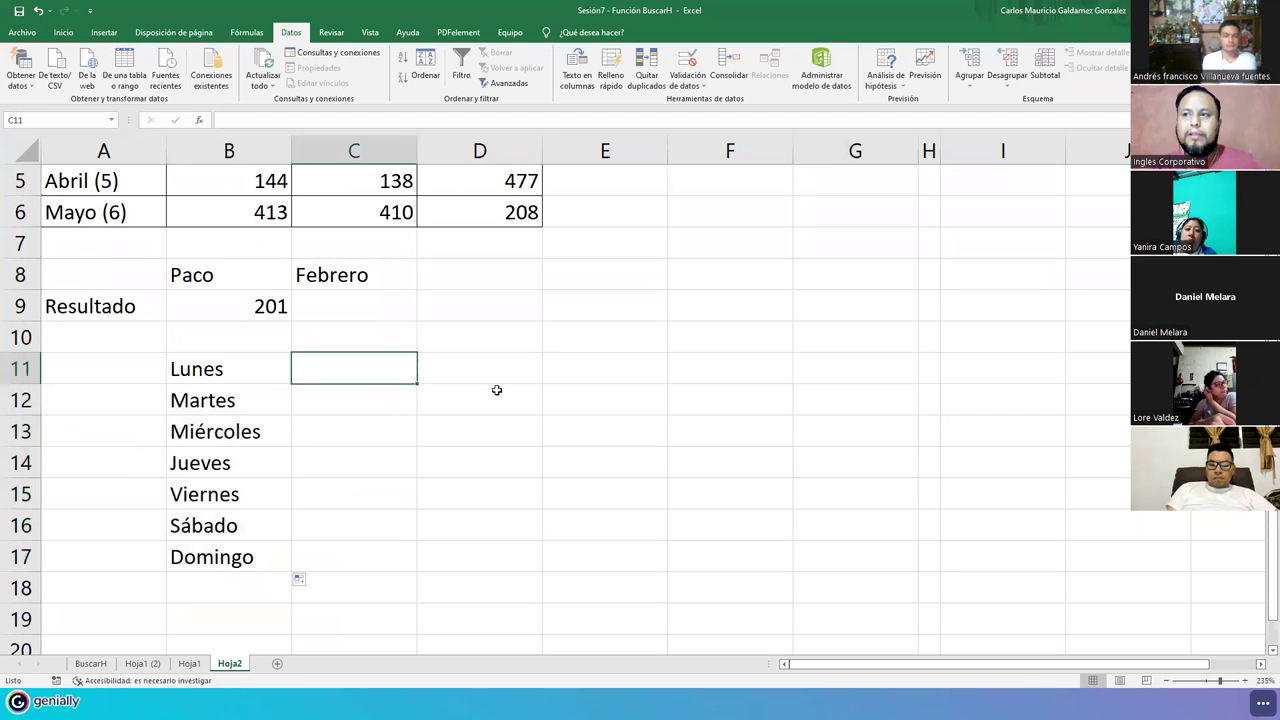
- Add list data validation to D11 using the weekday range B11:B17 as its source, and view the drop-down choices
left_click(512, 372)
left_click_drag(218, 372, 224, 560)
left_click(442, 372)
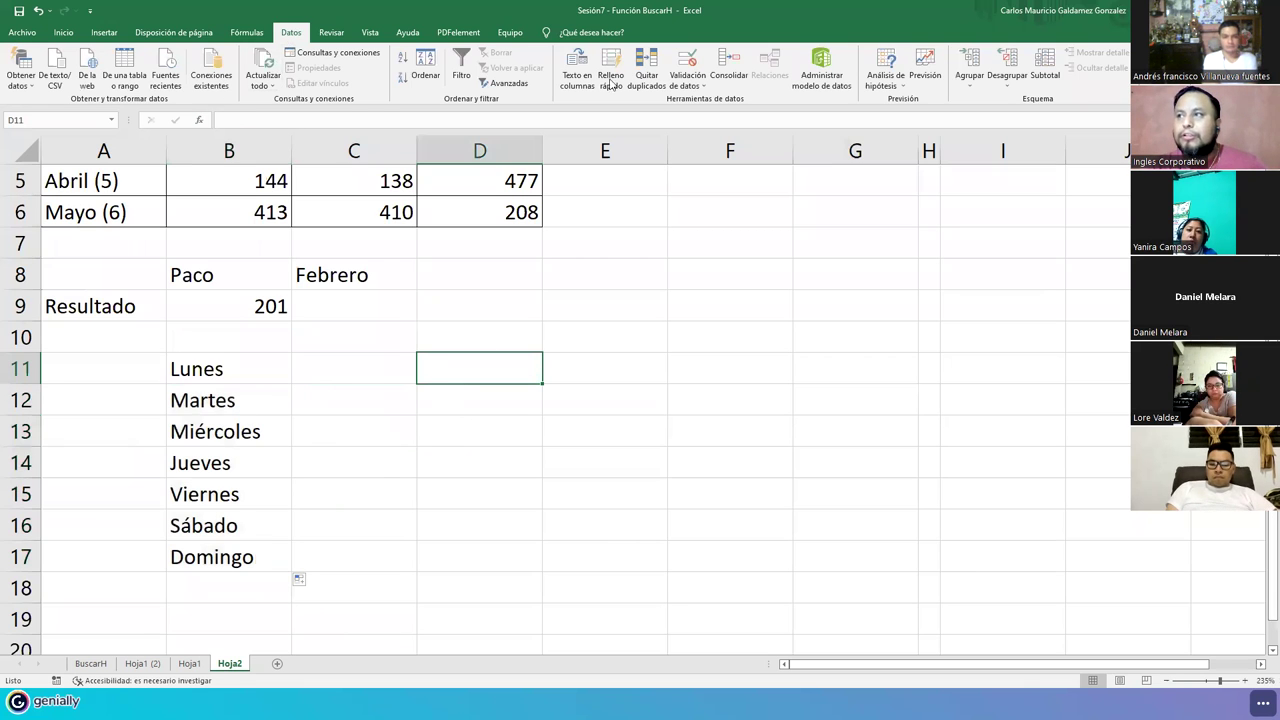
left_click(688, 62)
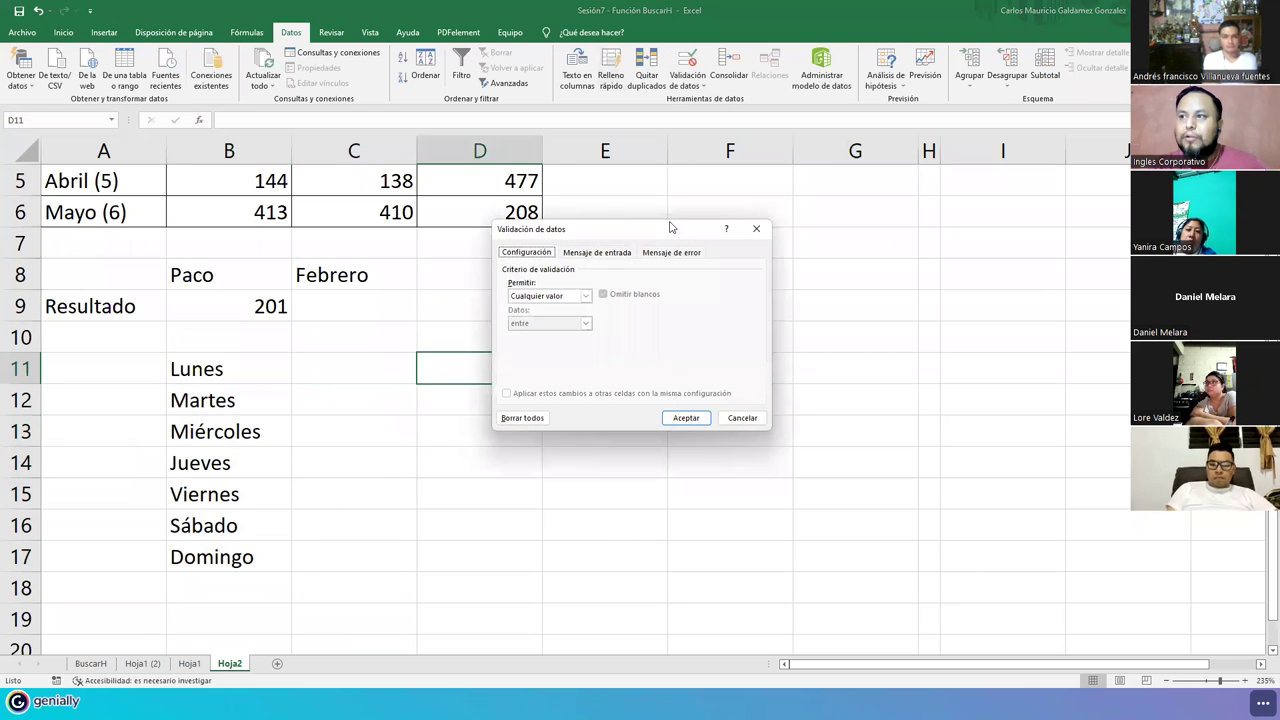
left_click(586, 296)
left_click(555, 337)
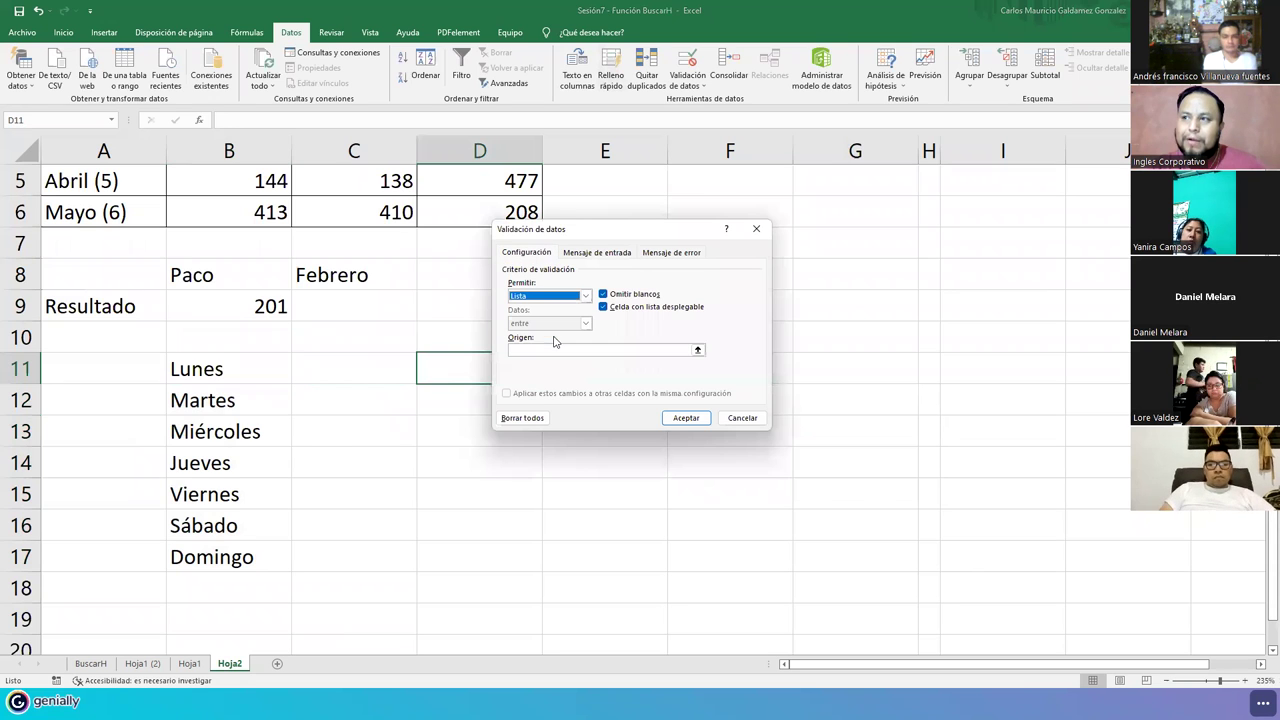
left_click(697, 349)
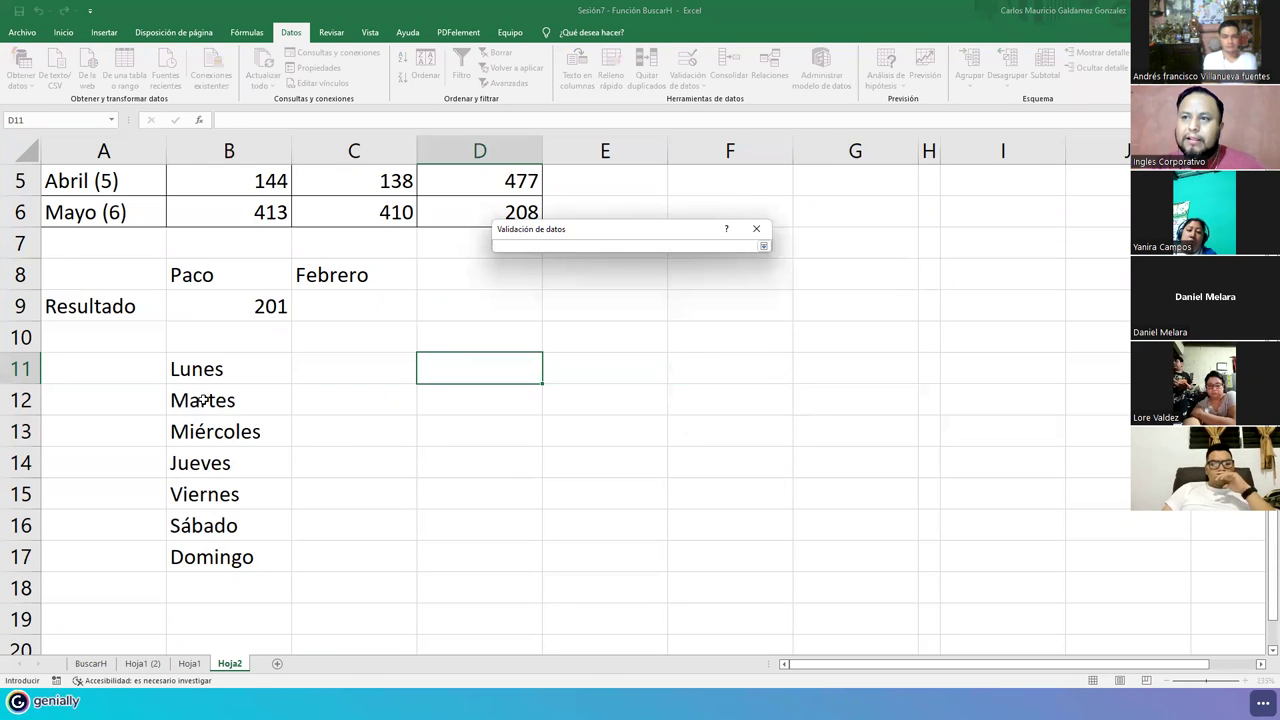
left_click_drag(194, 370, 200, 557)
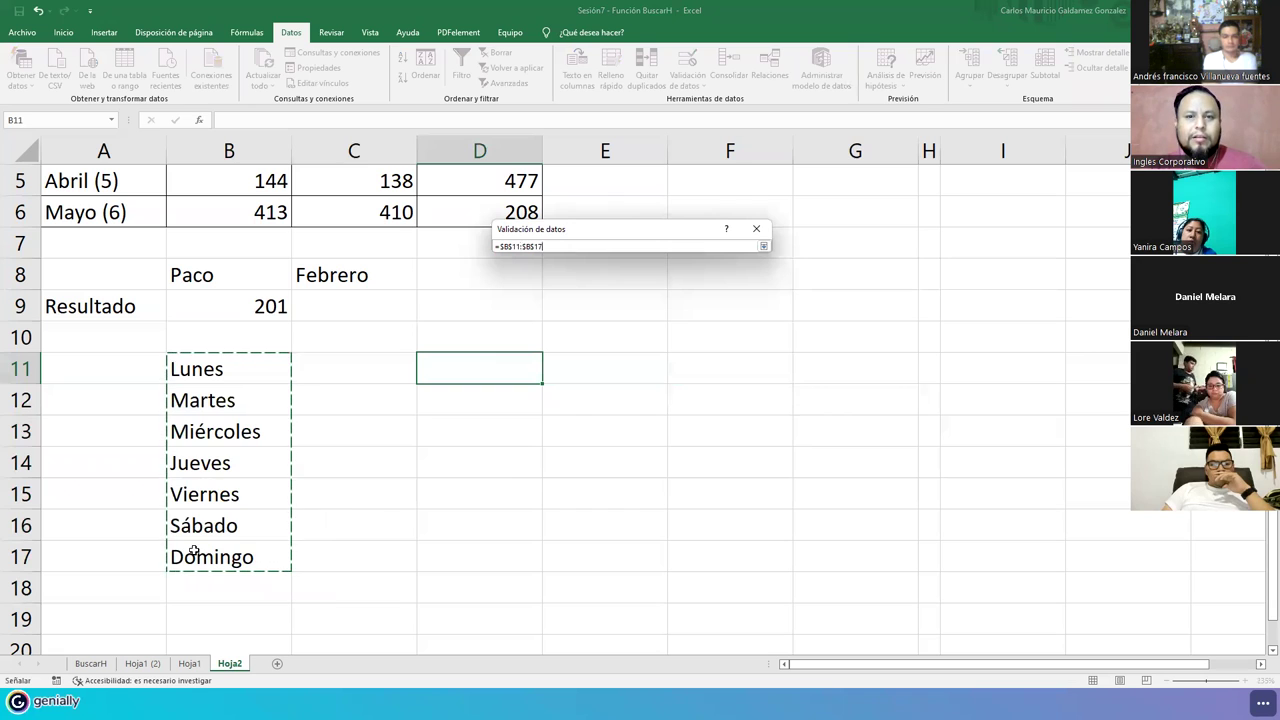
left_click(763, 246)
left_click(687, 420)
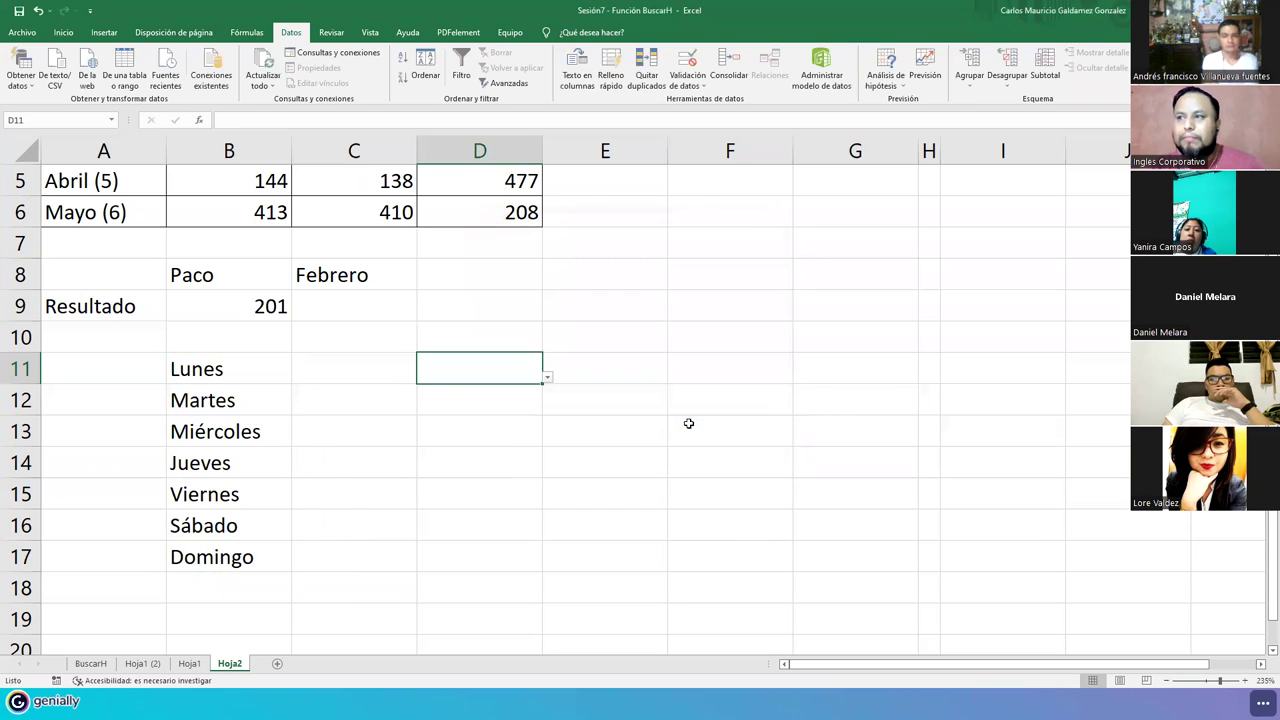
left_click(548, 379)
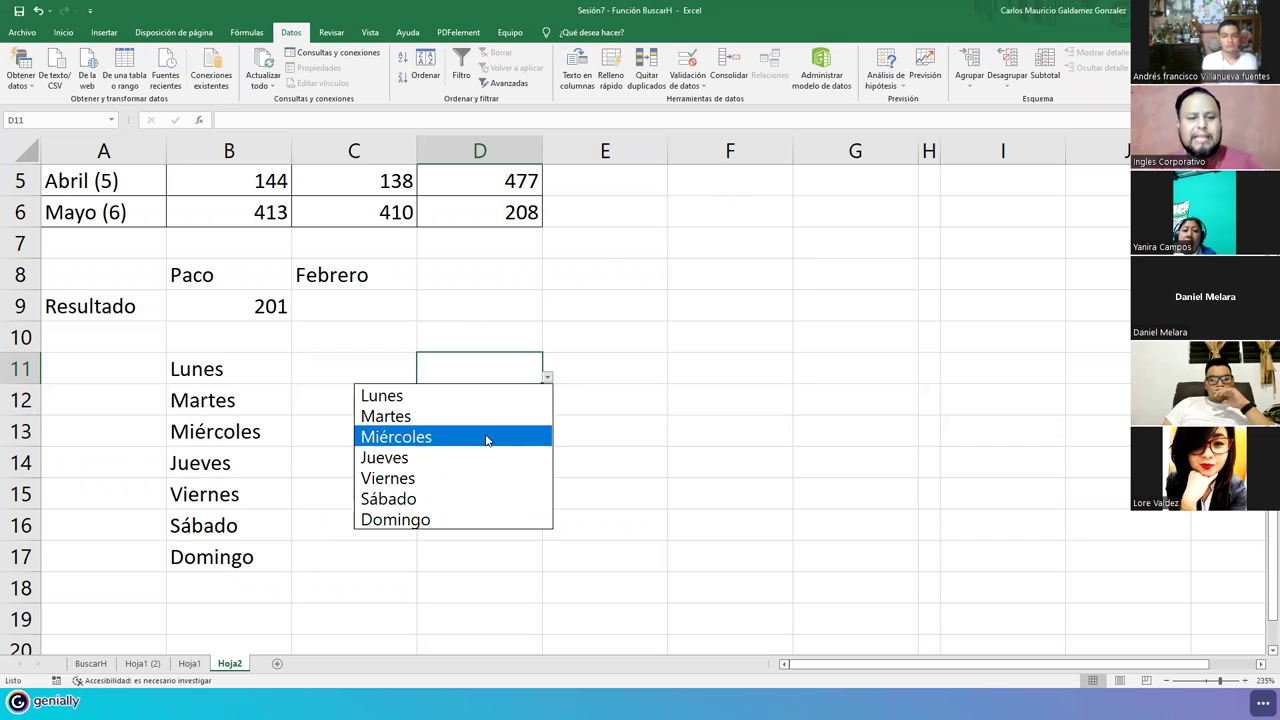
key("Escape")
- Enter the numbers 1 to 6 down cells E11 to E16
left_click(611, 374)
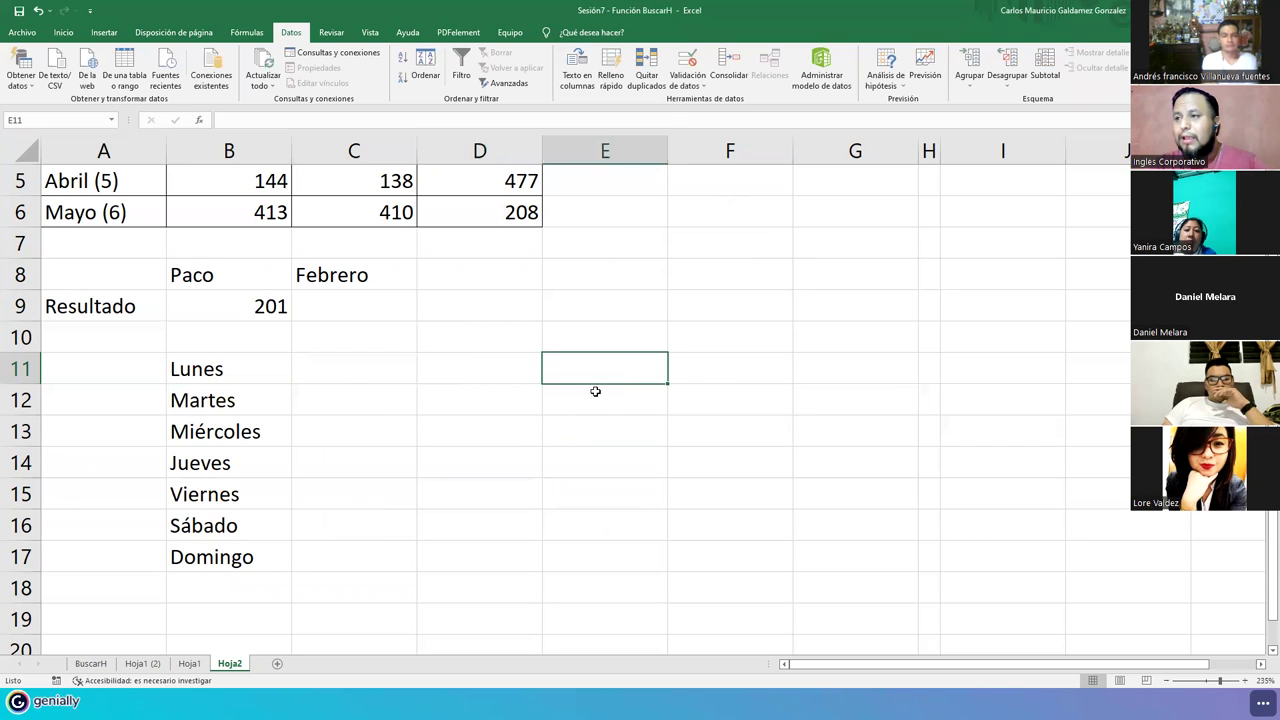
type("1")
key("Return")
type("2")
key("Return")
type("3")
key("Return")
type("4")
key("Return")
type("5")
key("Return")
type("6")
key("Return")
key("Up")
key("Up")
key("Up")
key("Up")
key("Up")
key("Up")
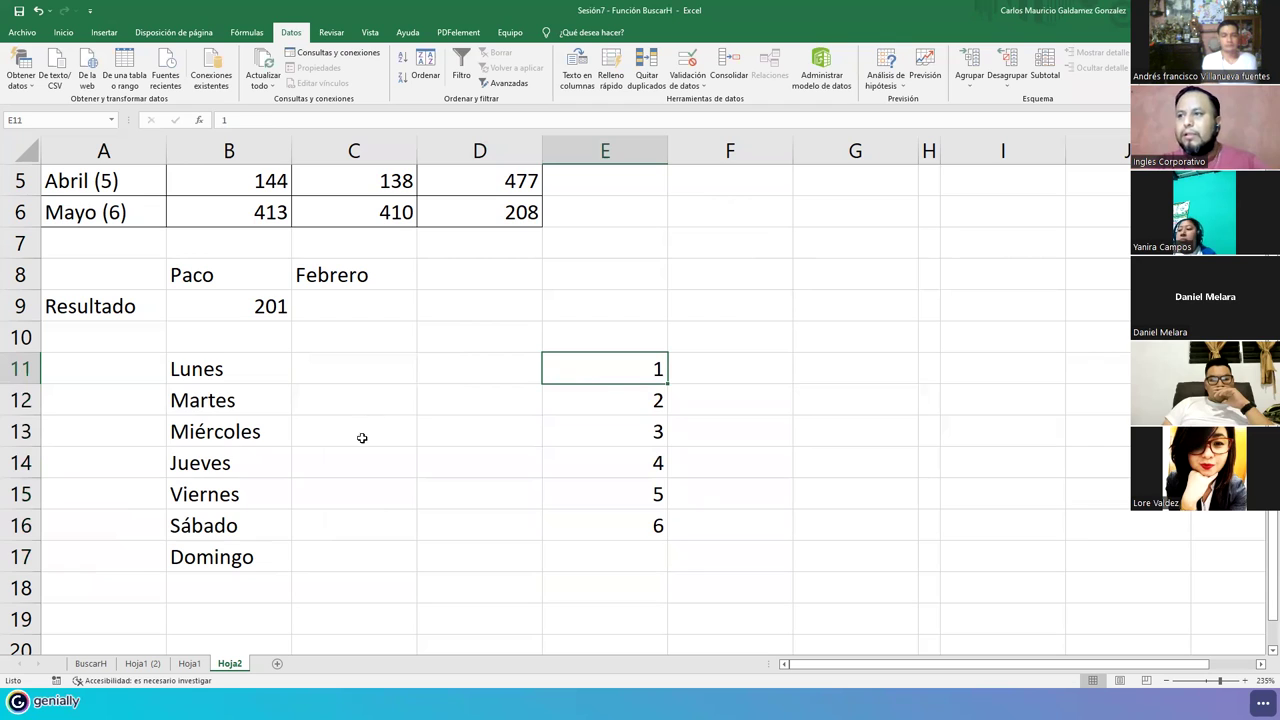
- Add list data validation to E10 using the numbers in E11:E16 as its source, and view the drop-down choices
left_click(470, 372)
left_click(472, 345)
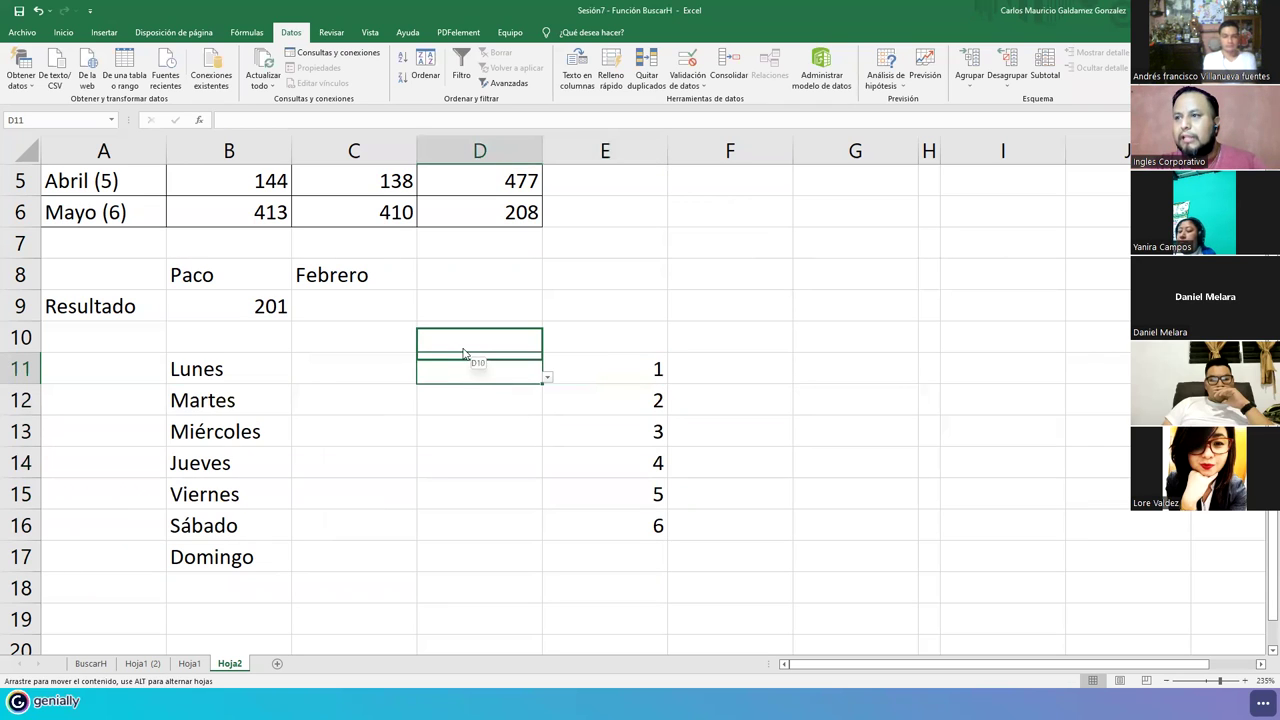
left_click(620, 342)
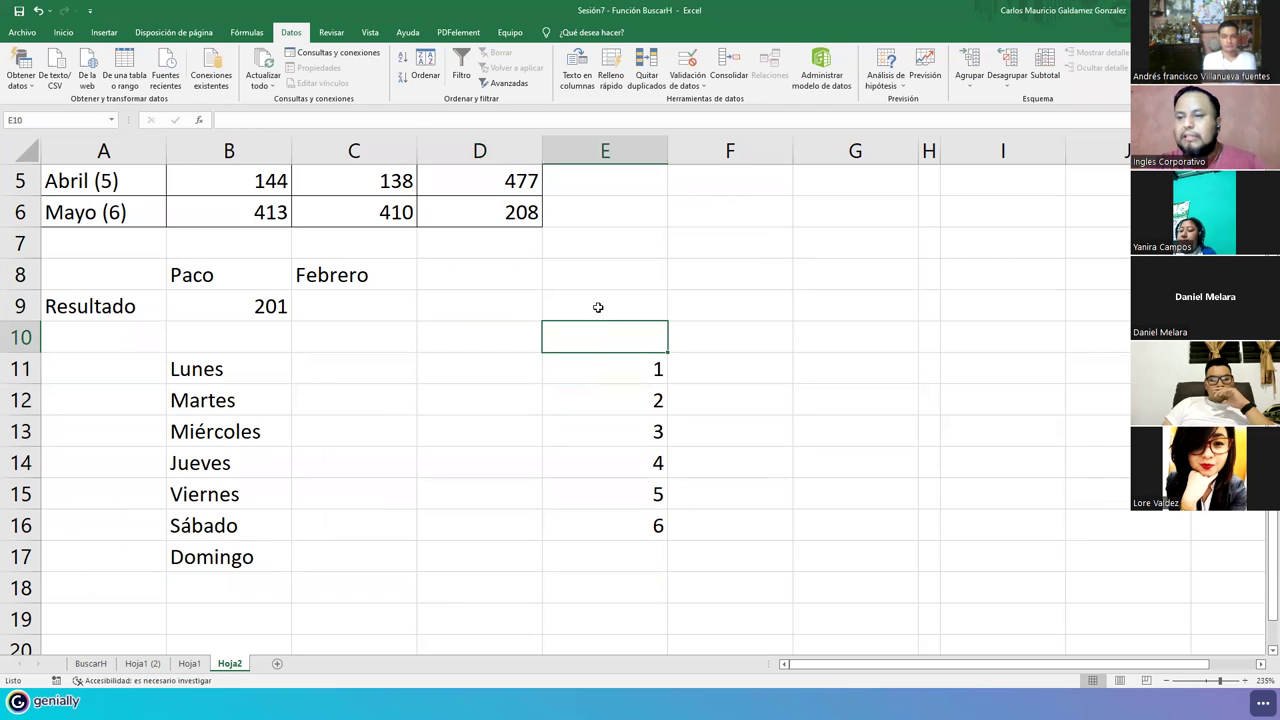
left_click(688, 60)
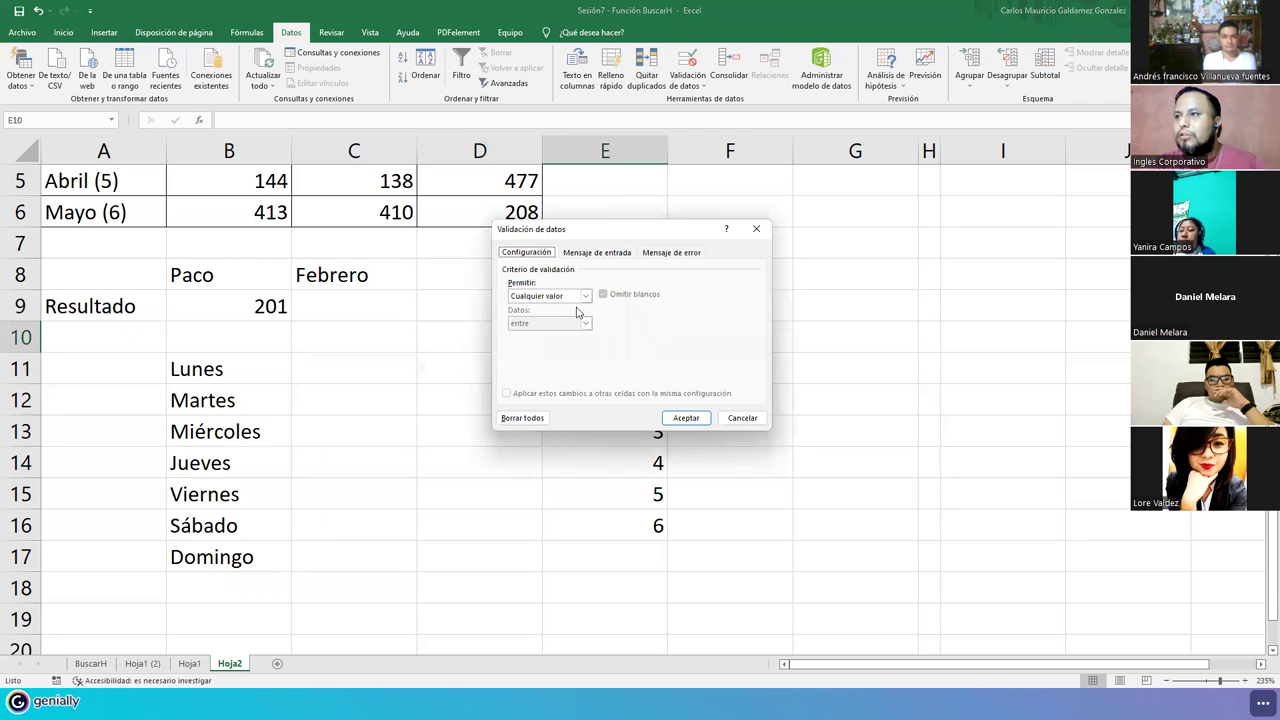
left_click(568, 299)
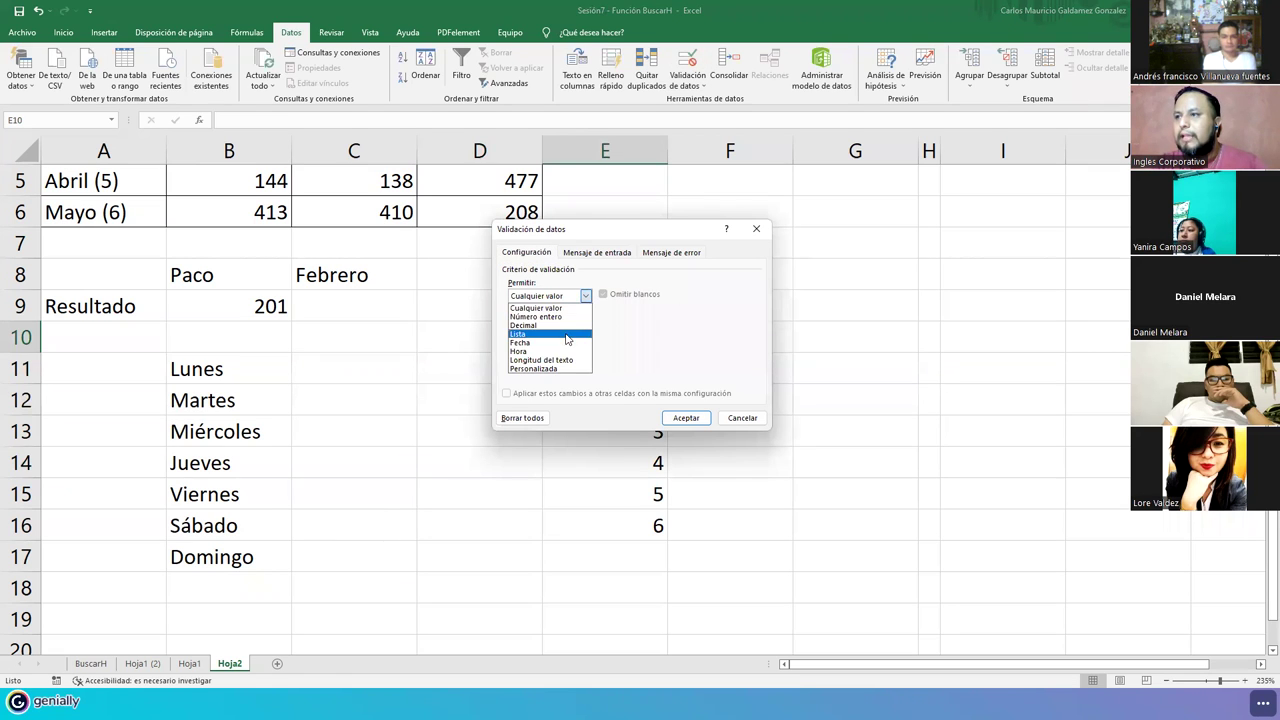
left_click(567, 334)
left_click(700, 350)
left_click_drag(614, 379, 614, 522)
left_click(763, 245)
left_click(688, 414)
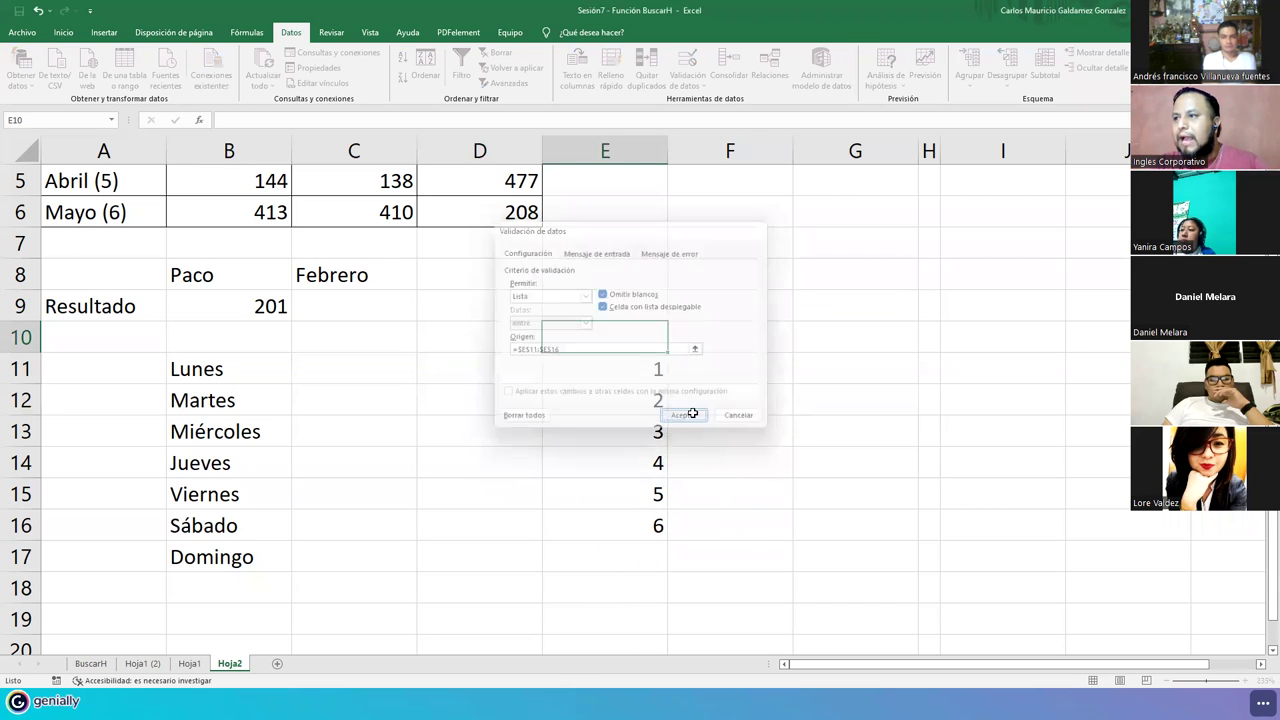
left_click(673, 346)
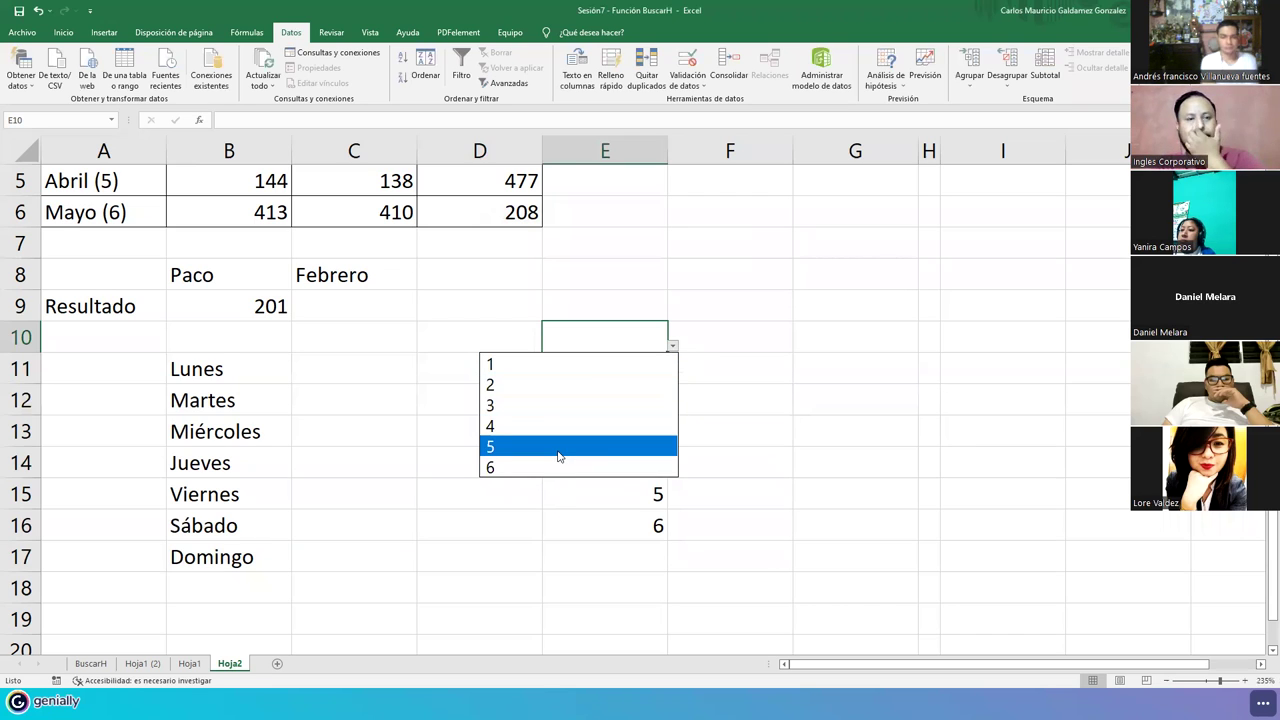
- Enter the headings Dia, Mes and Año in K2, L2 and M2, to the right of the search form
scroll(340, 597, "up", 2)
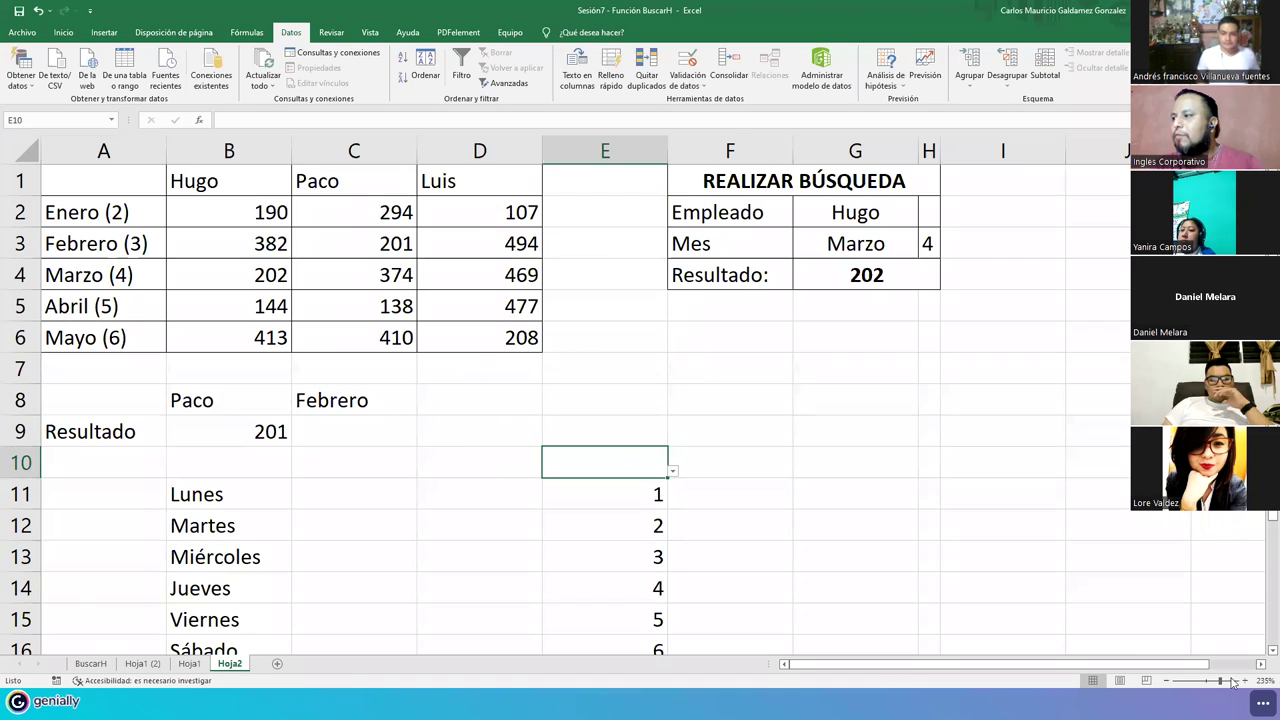
left_click(1260, 664)
left_click(1260, 664)
left_click(336, 210)
type("Dia")
key("Tab")
type("s")
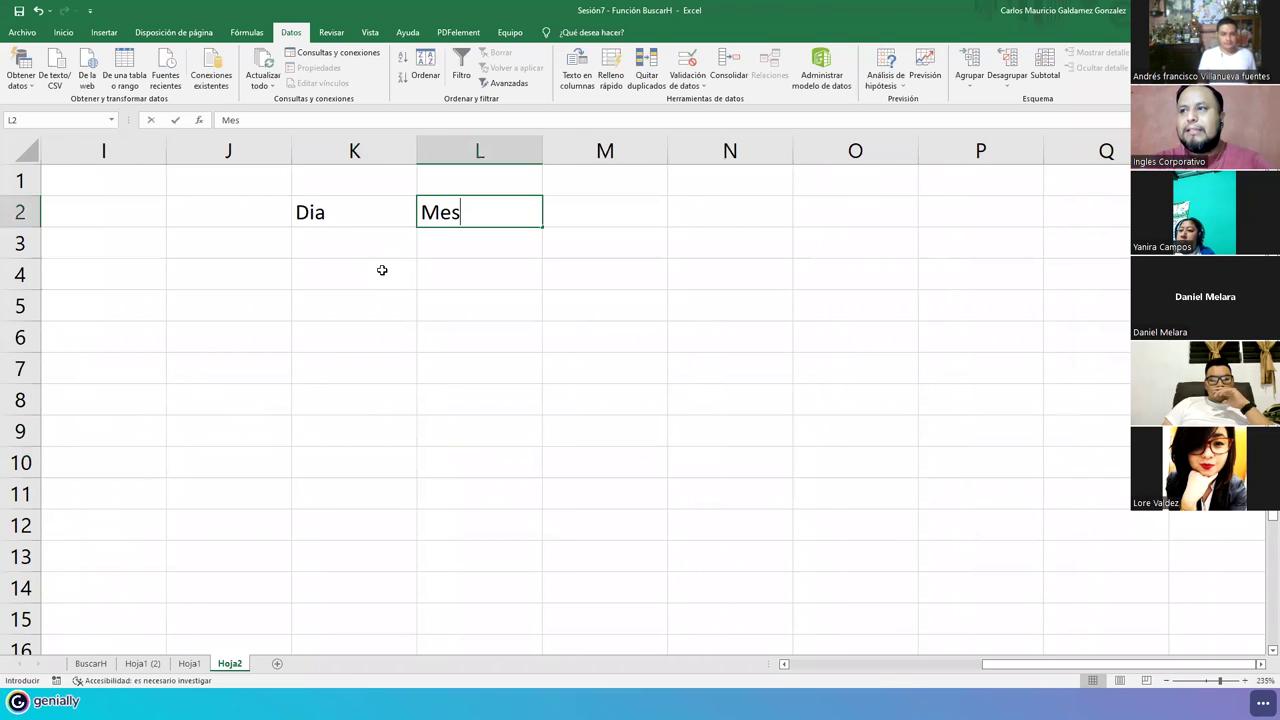
key("Return")
key("Up")
key("Right")
key("Right")
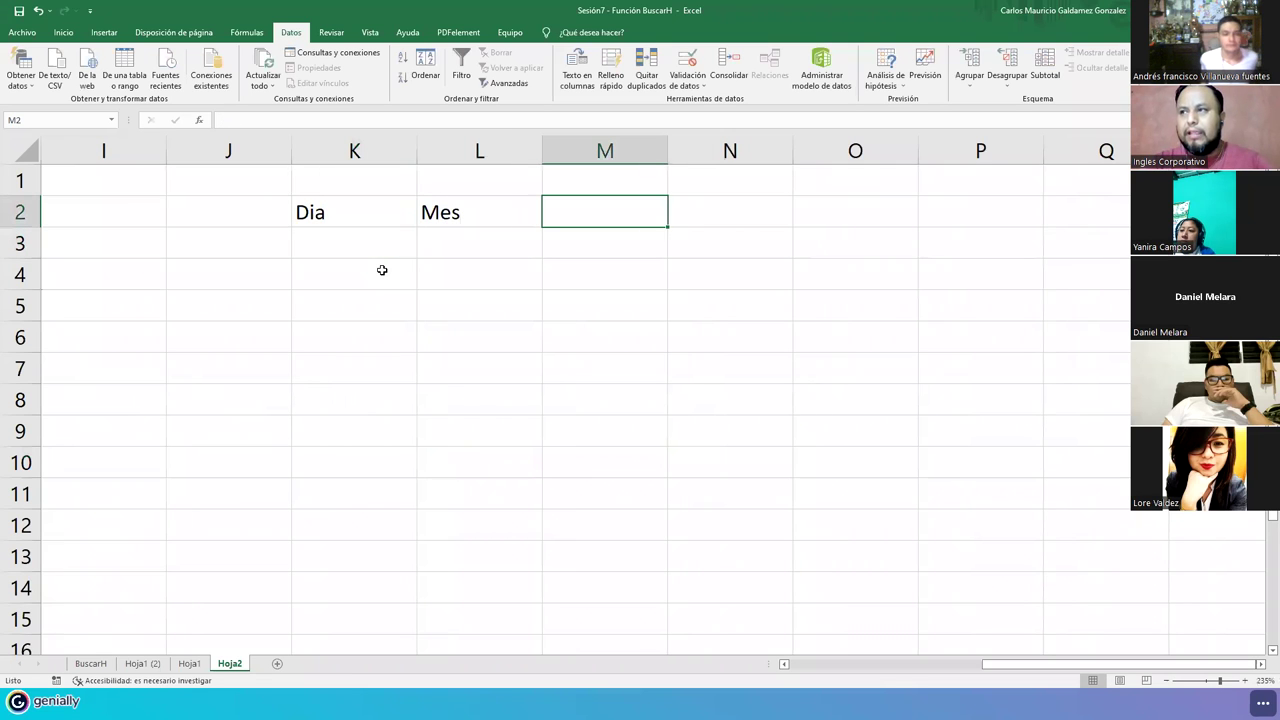
type("Año")
key("Return")
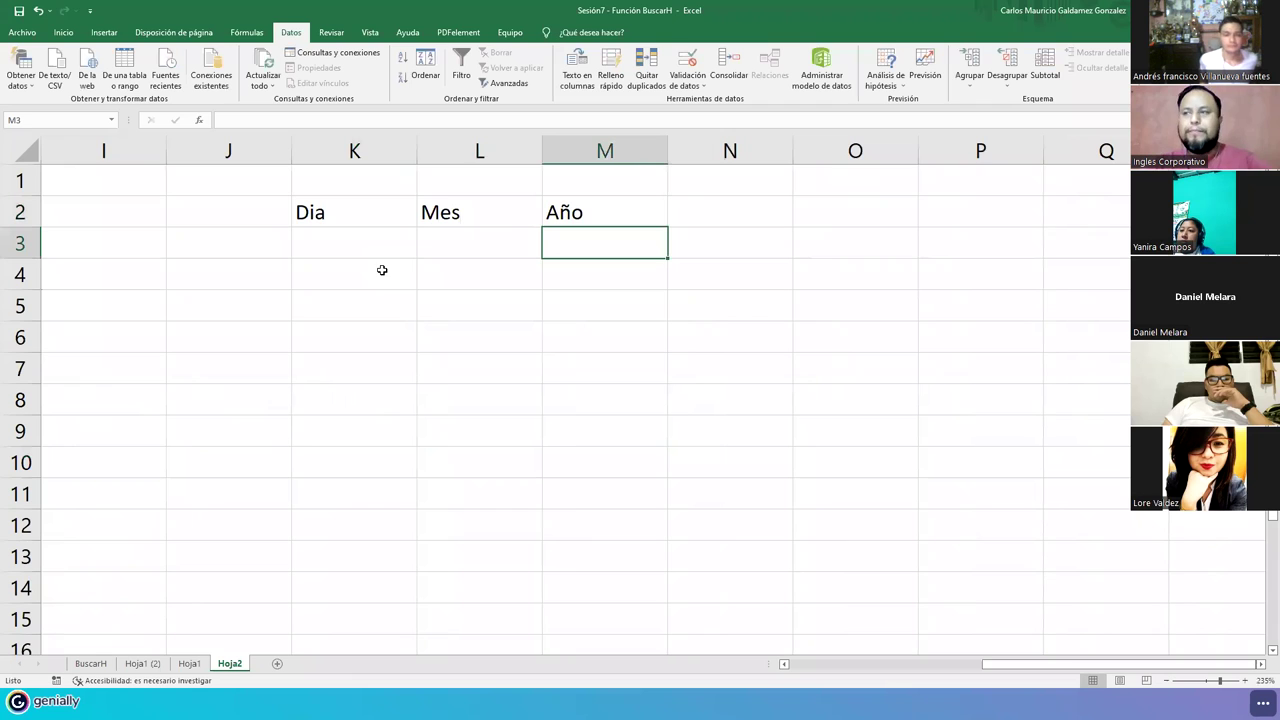
- Enter the source list headings Dias, Meses and Años in O2, P2 and Q2
left_click_drag(331, 244, 610, 244)
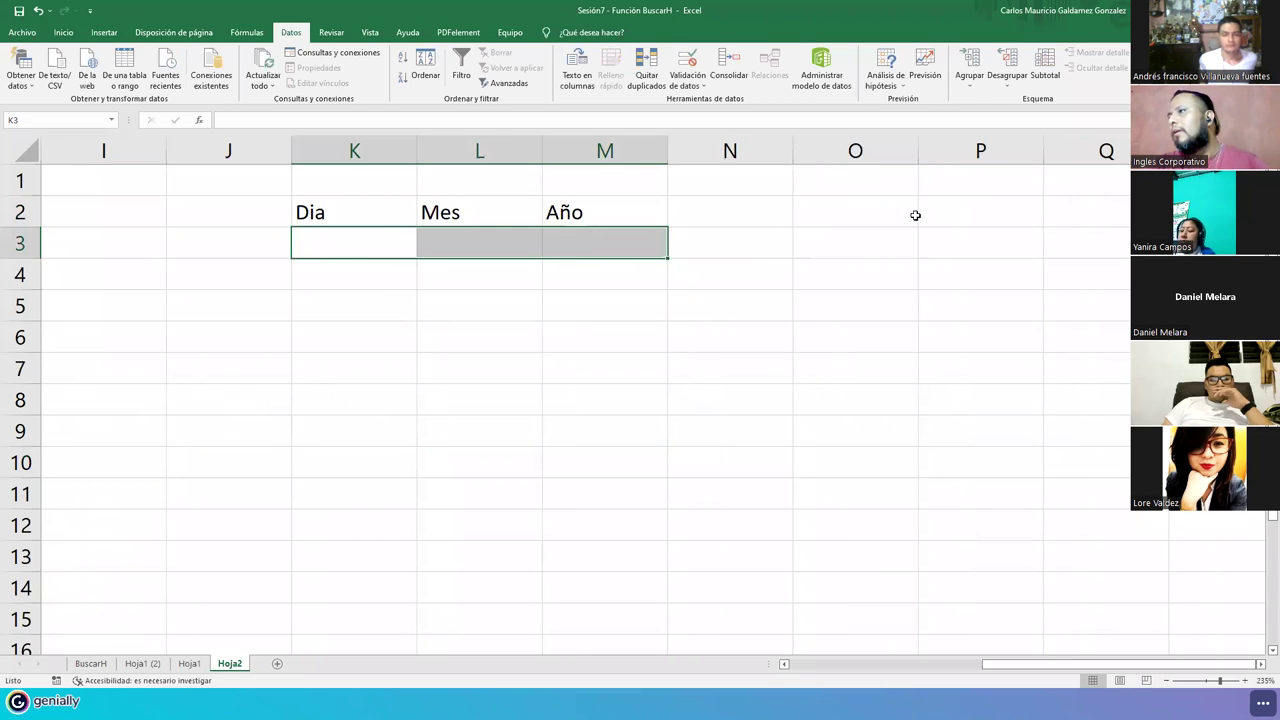
left_click(883, 219)
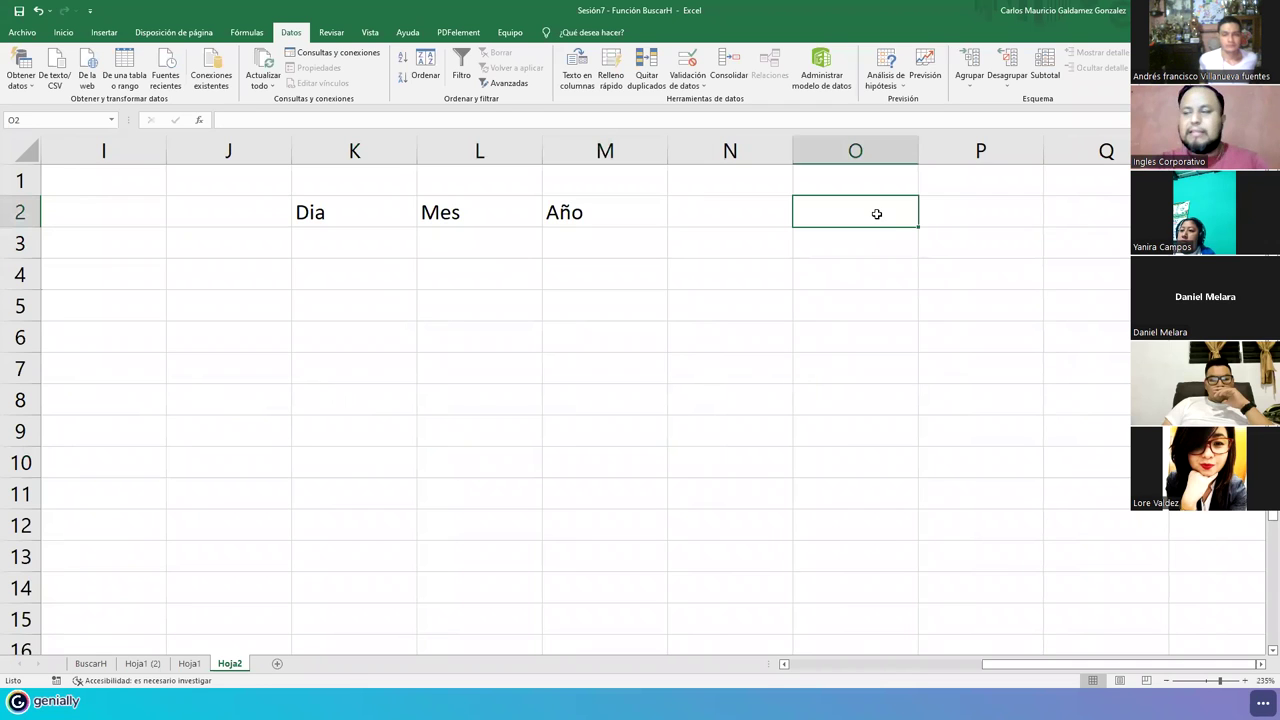
type("Dias")
key("Tab")
type("Meses")
key("Tab")
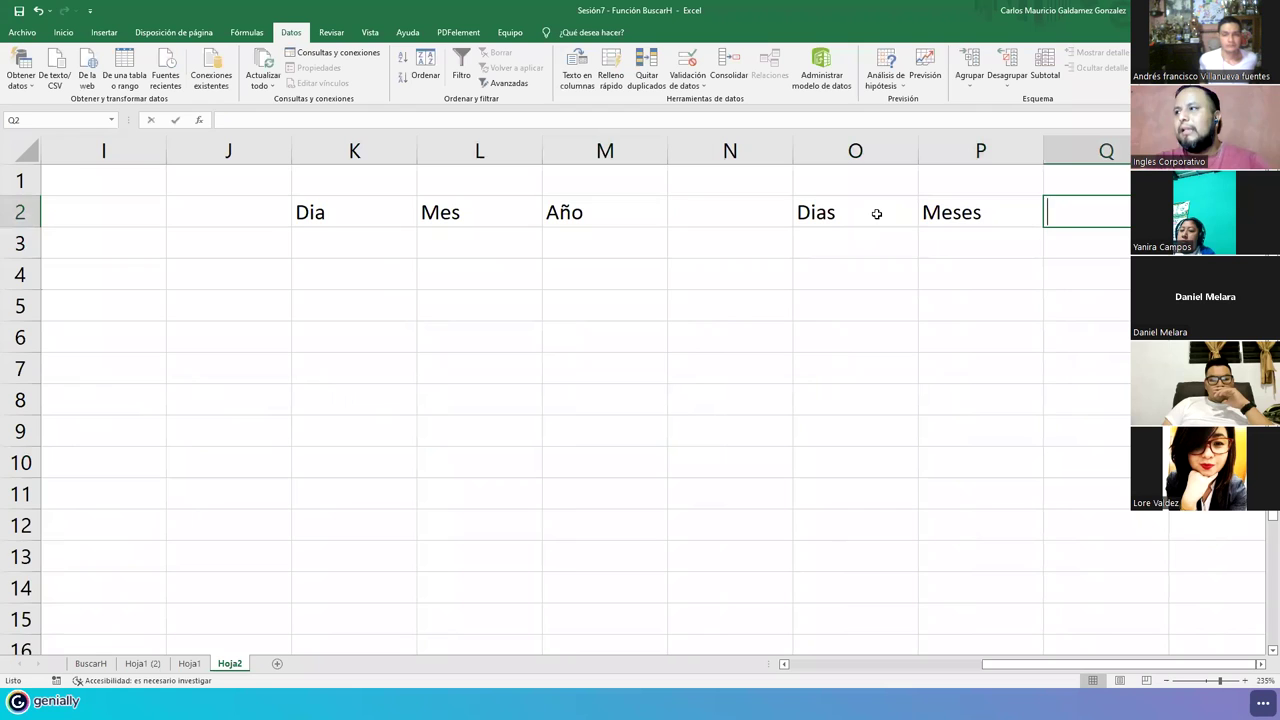
type("Años")
key("Return")
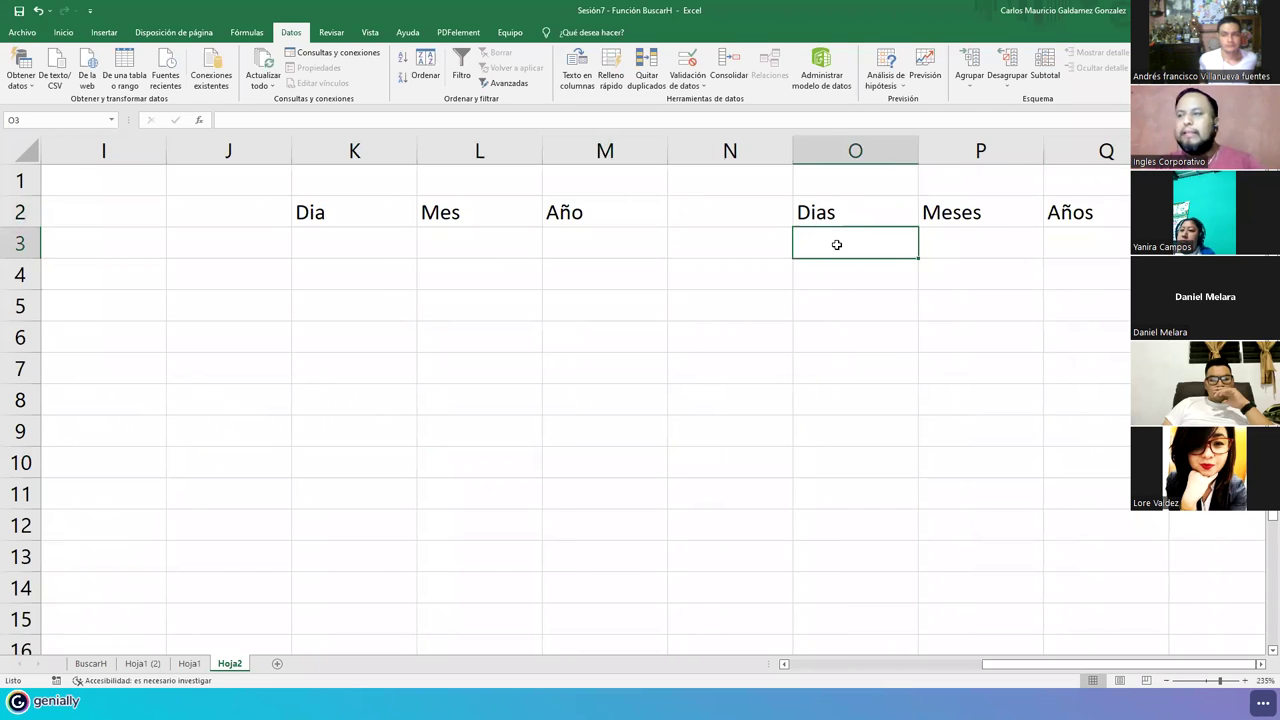
- Start the Dias list by entering 1, 2 and 3 in O3 to O5
type("1")
key("Return")
type("2")
key("Return")
type("3")
key("Return")
key("Up")
key("Up")
key("Up")
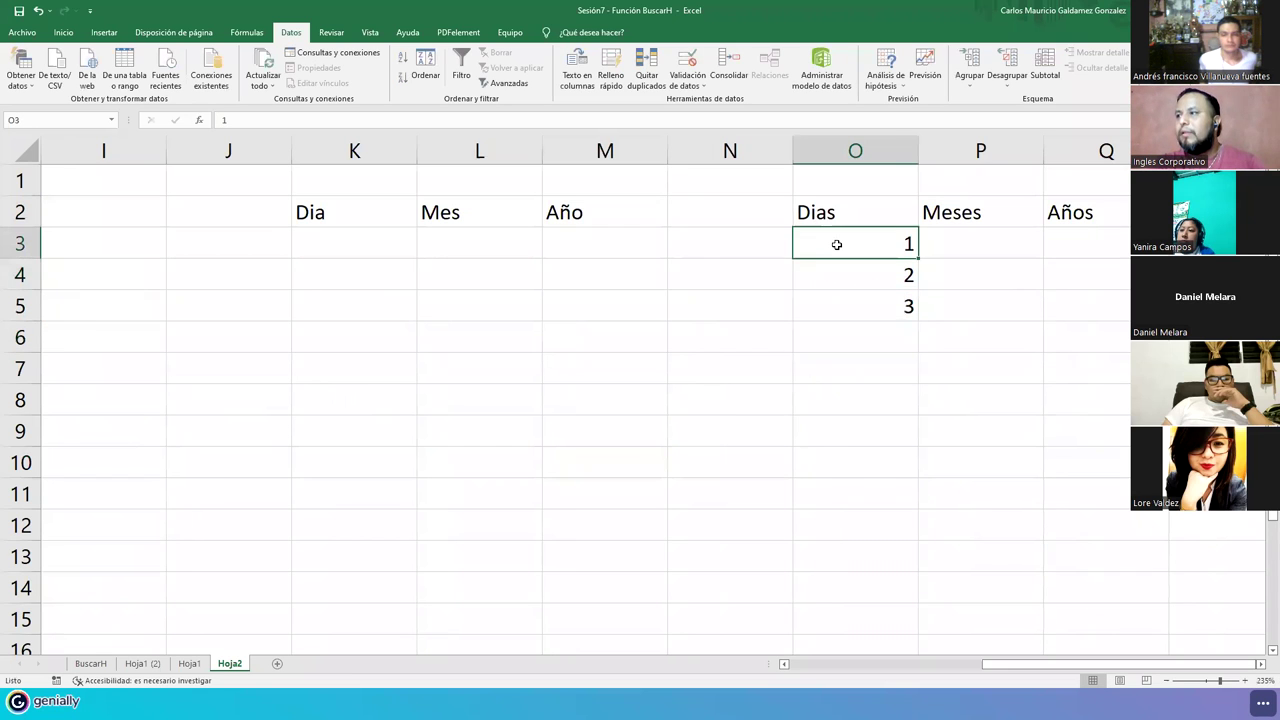
- Start the Meses list with Enero in P3 and Febrero in P4, and the Años list with 2010 in Q3
key("Right")
type("Enero")
key("Return")
type("Fen")
key("BackSpace")
type("brero")
key("Return")
key("Right")
key("Up")
key("Up")
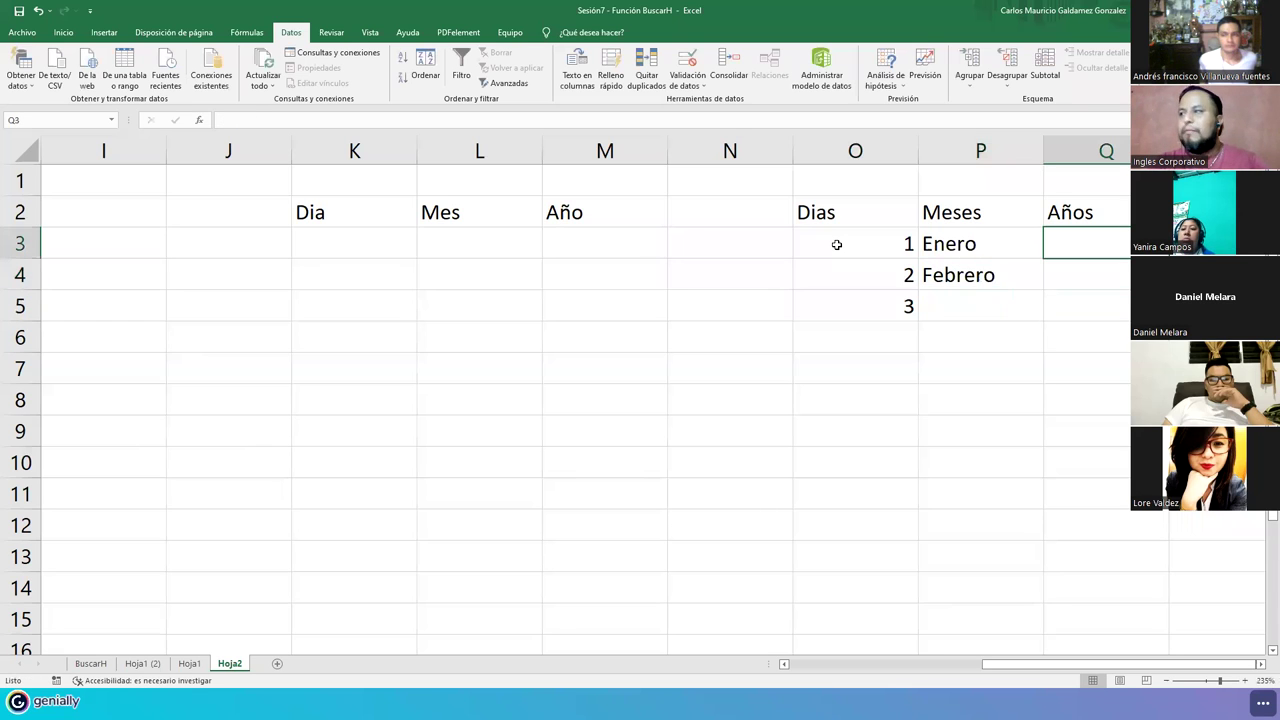
type("2010")
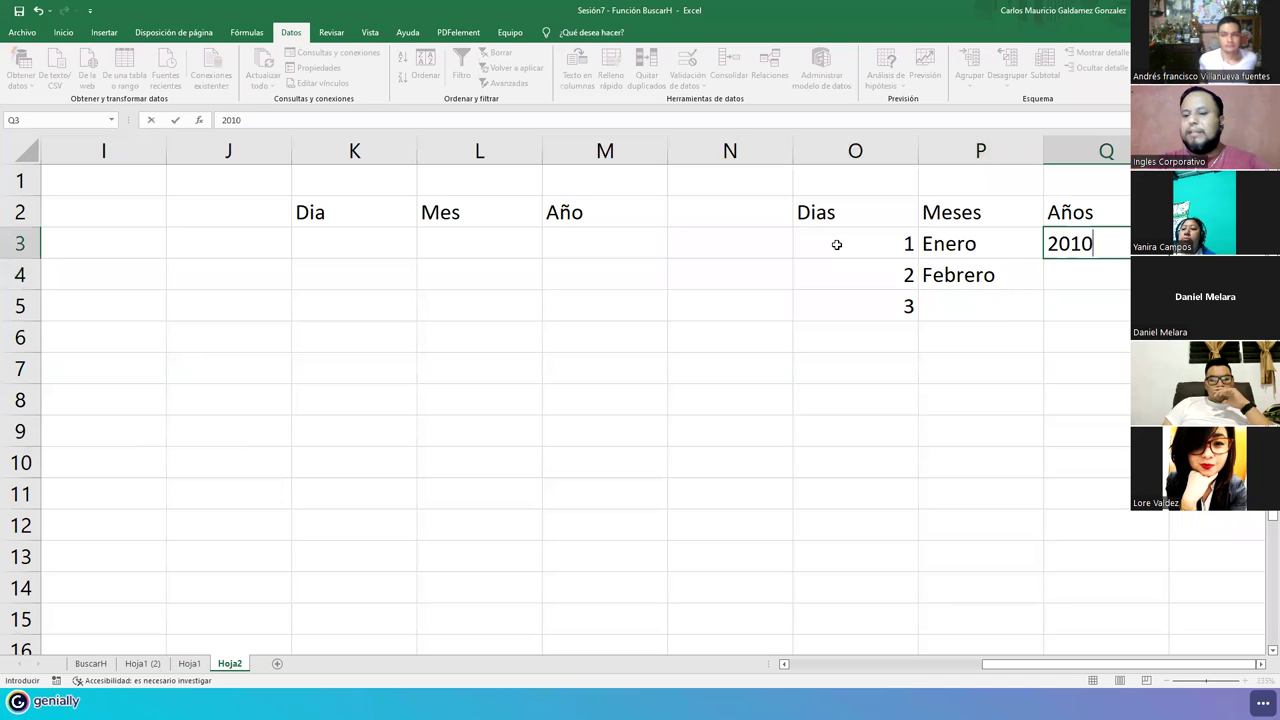
key("Return")
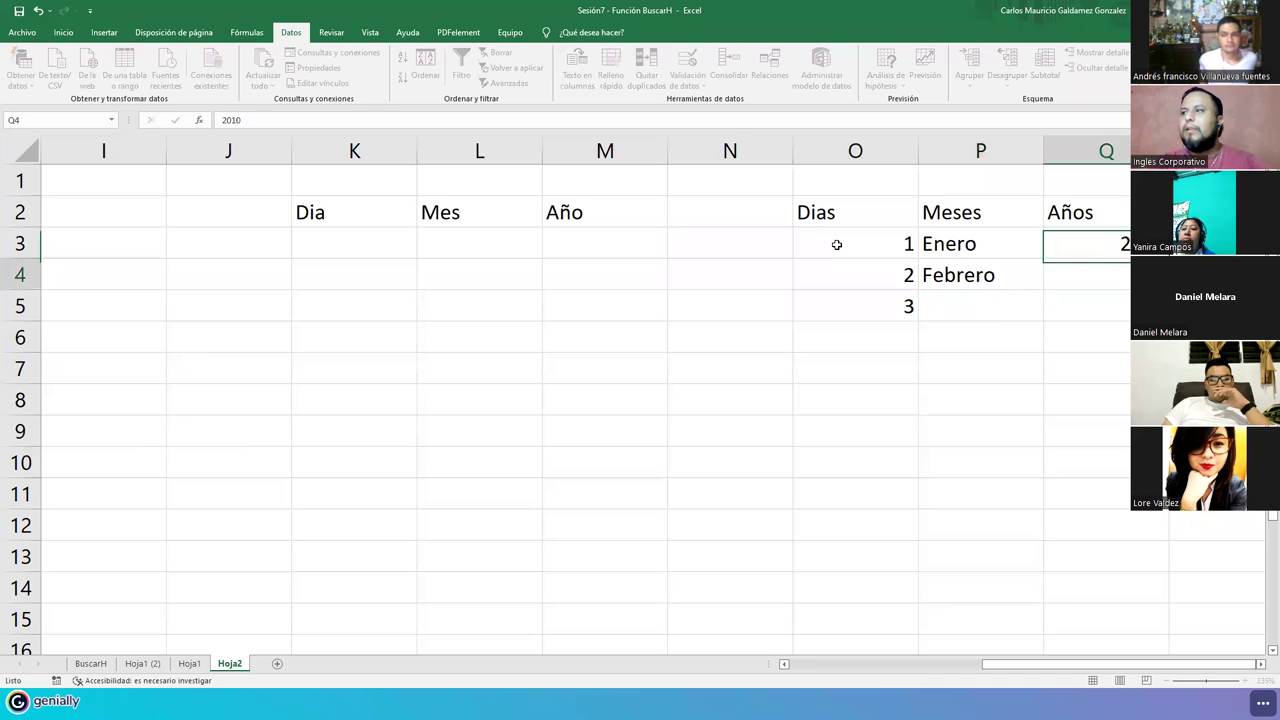
- Fill the Dias series down to 31 in O33 and the Meses series down to Diciembre in P14
left_click(836, 248)
left_click_drag(855, 242, 880, 636)
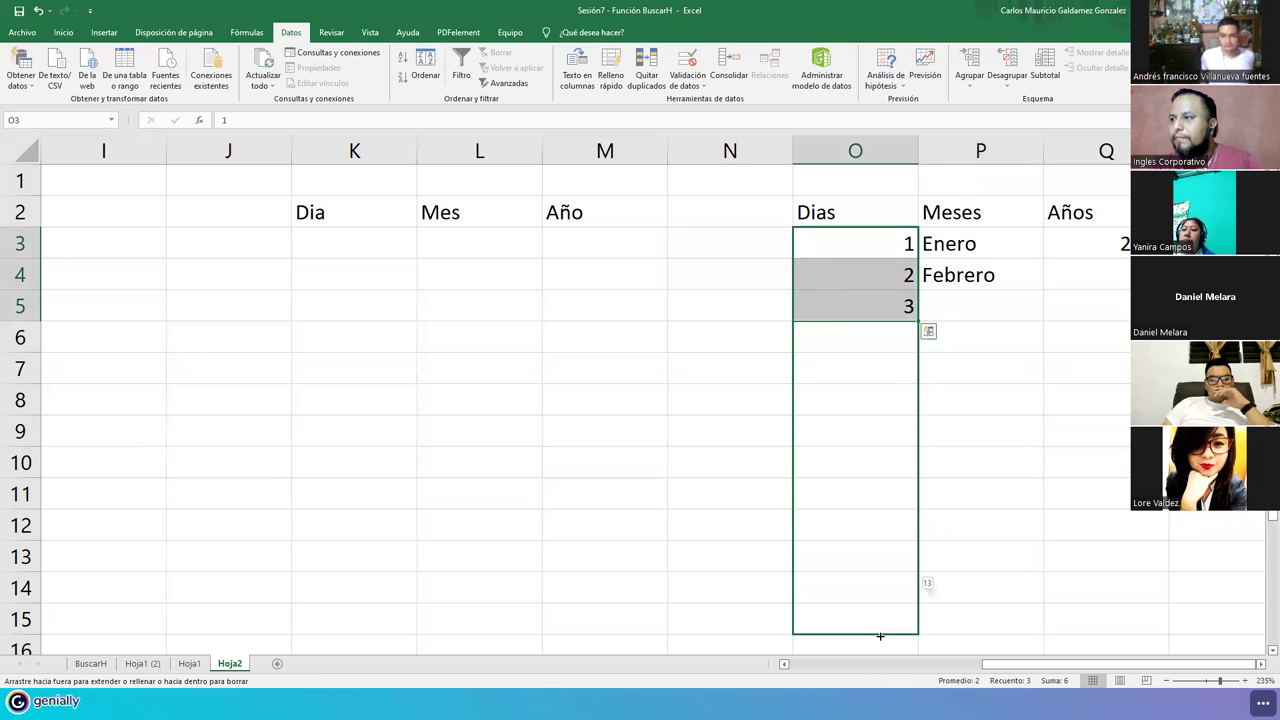
left_click_drag(880, 655, 870, 224)
scroll(996, 370, "up", 10)
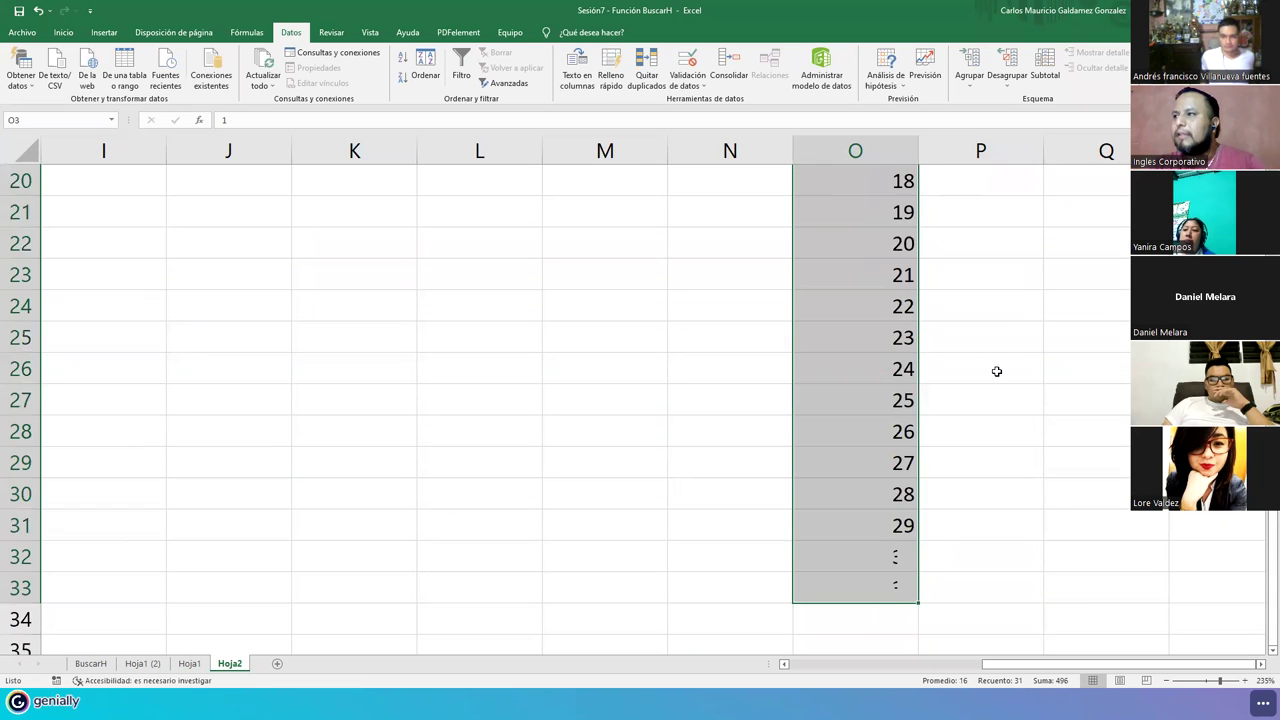
left_click_drag(972, 247, 972, 262)
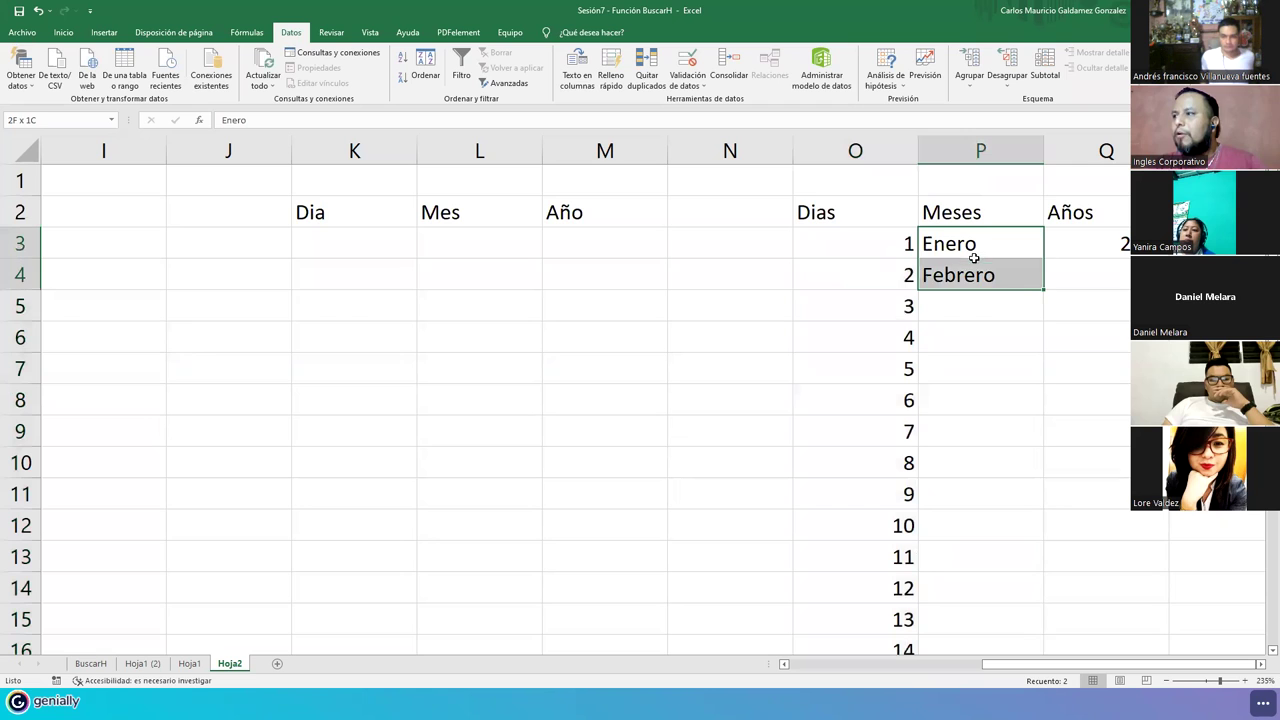
left_click_drag(1043, 290, 1020, 592)
- Enter 2011 in Q4 and fill the Años series down to 2022 in Q15
left_click(1106, 248)
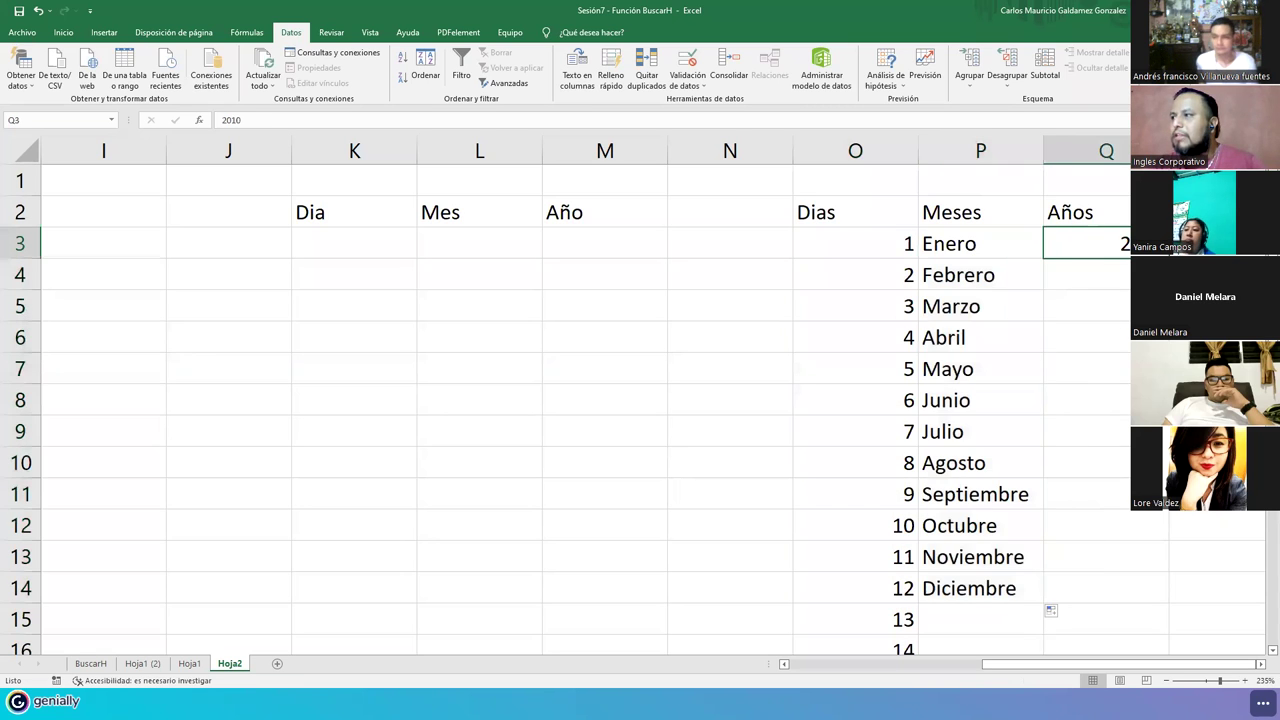
key("Down")
type("2011")
key("Return")
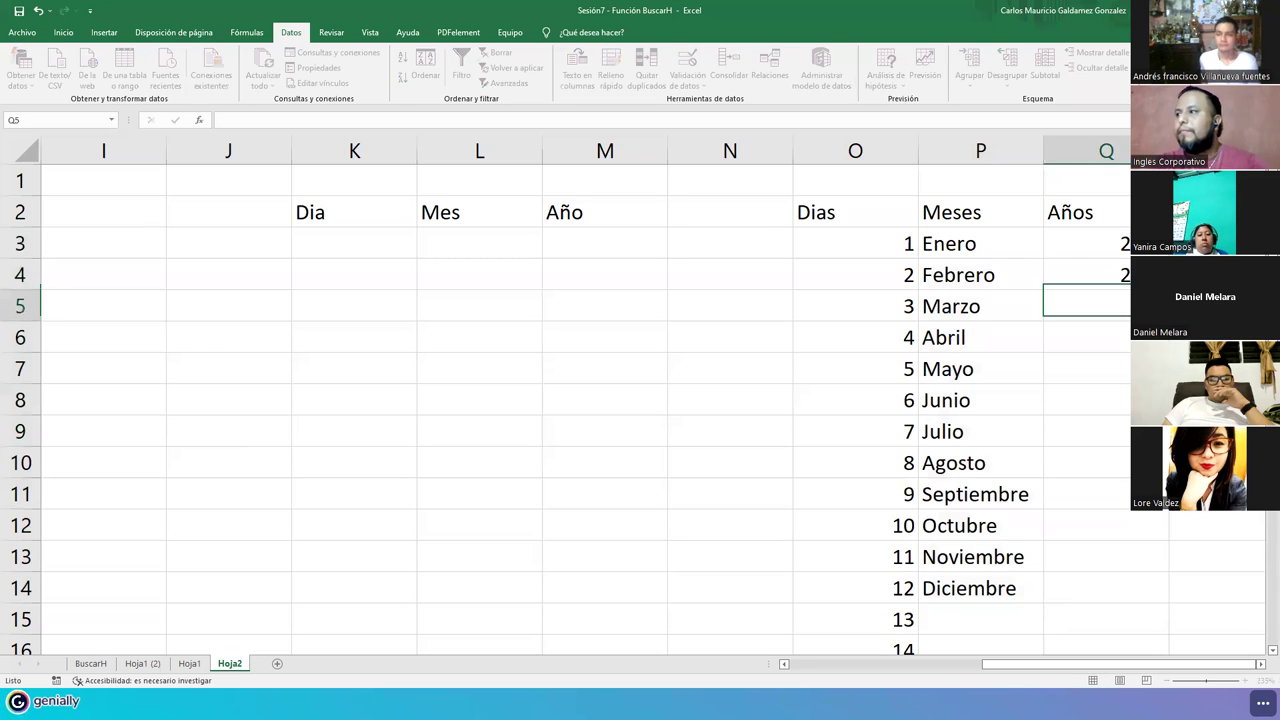
key("Up")
key("Up")
key("shift+Down")
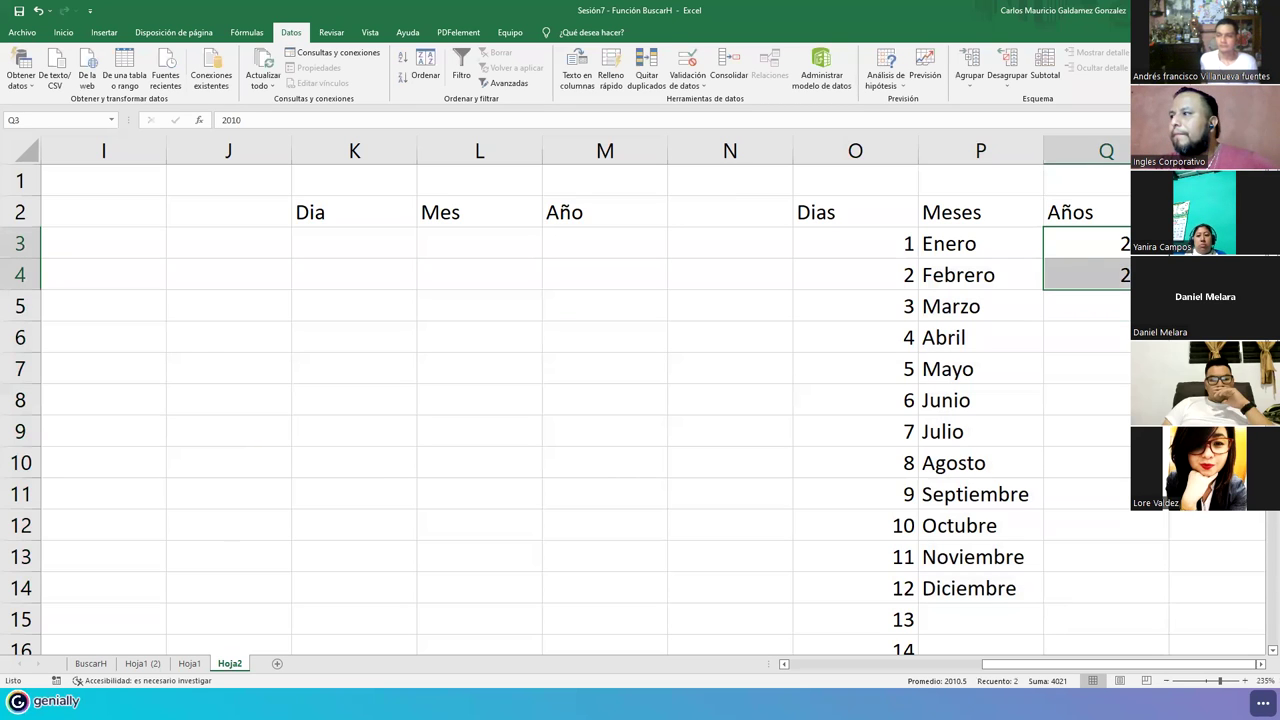
left_click_drag(1168, 290, 1112, 625)
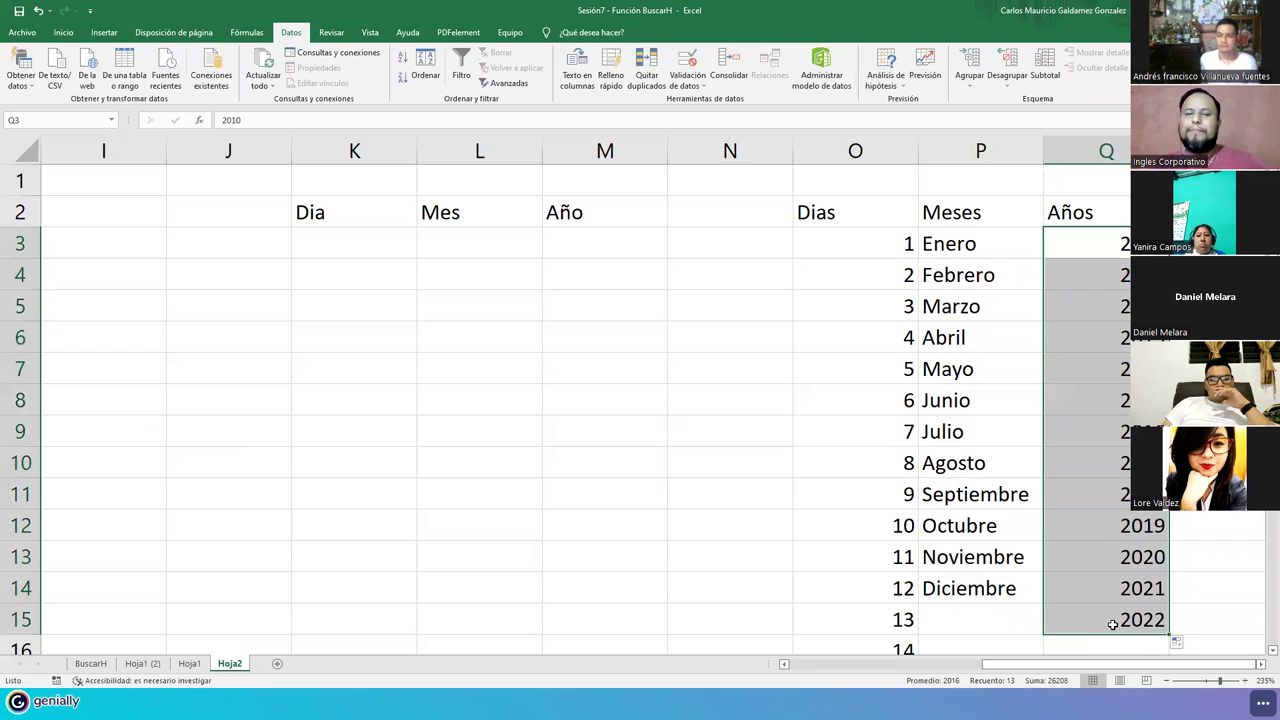
left_click(890, 219)
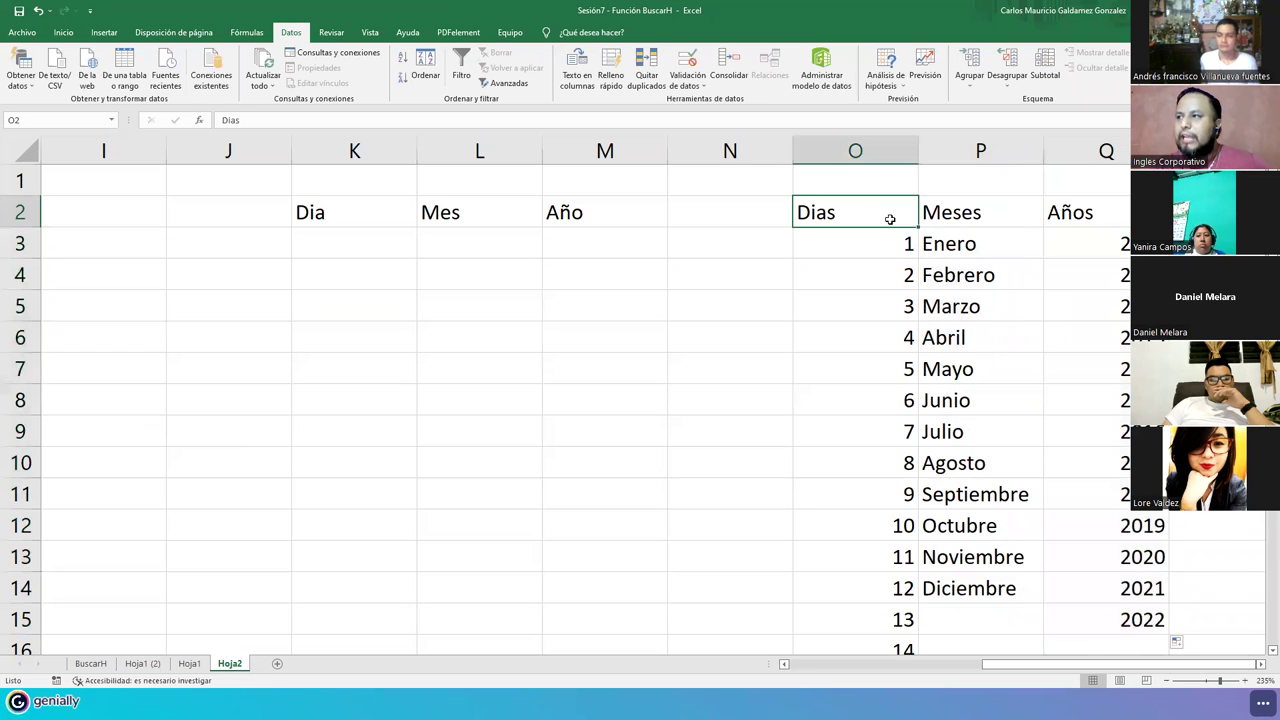
- Fit the widths of the Dias column O and the Años column Q to their contents
double_click(915, 151)
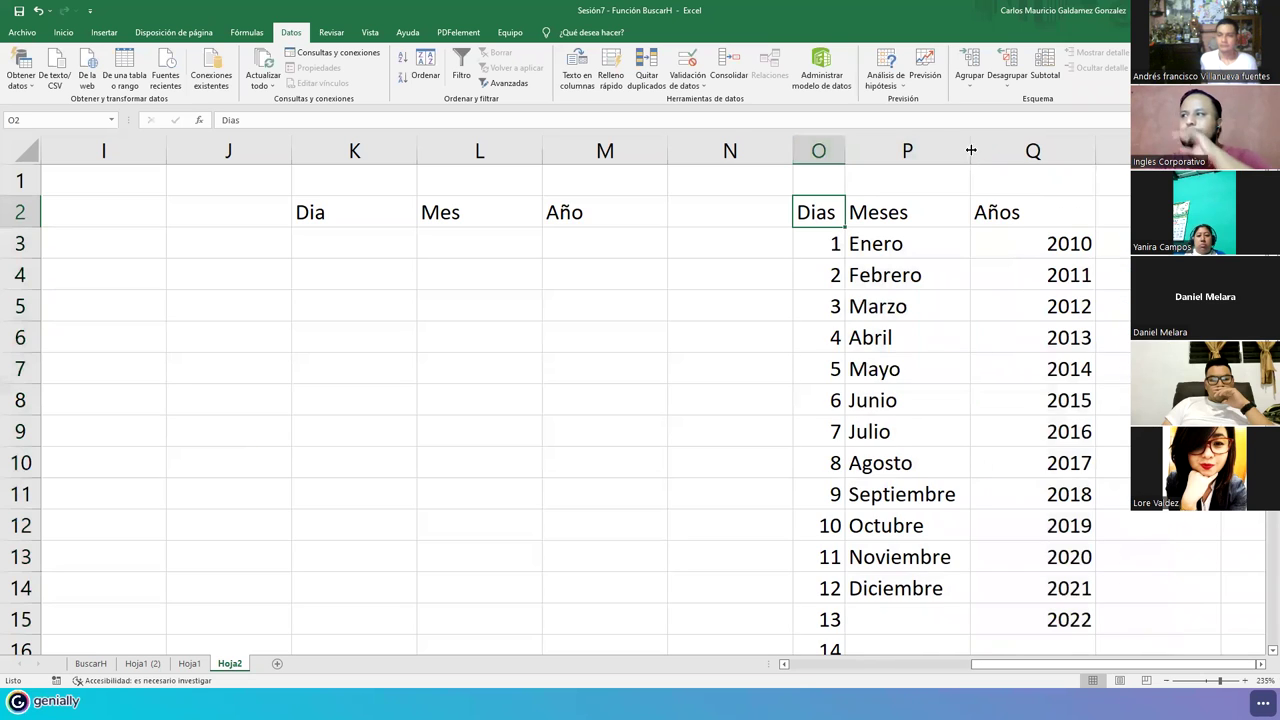
double_click(1095, 151)
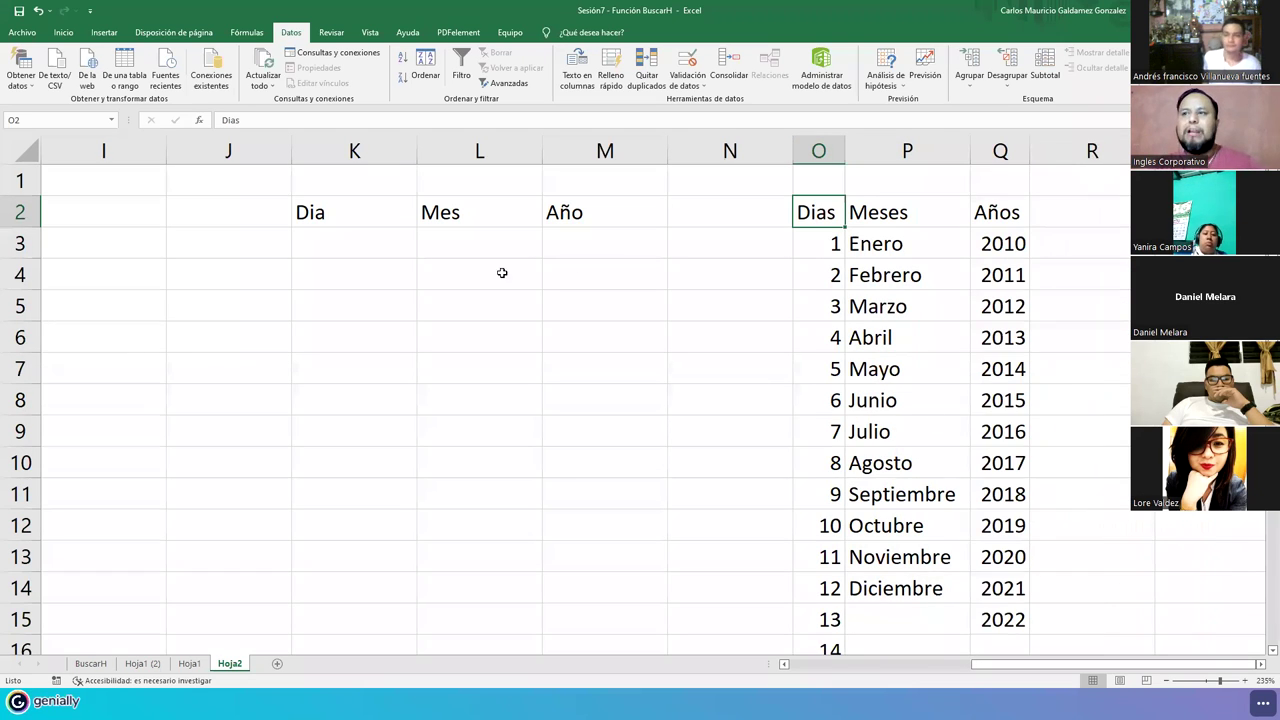
- Add list data validation to the Dia cell K3 with the source =$O$3:$O$33
left_click(346, 246)
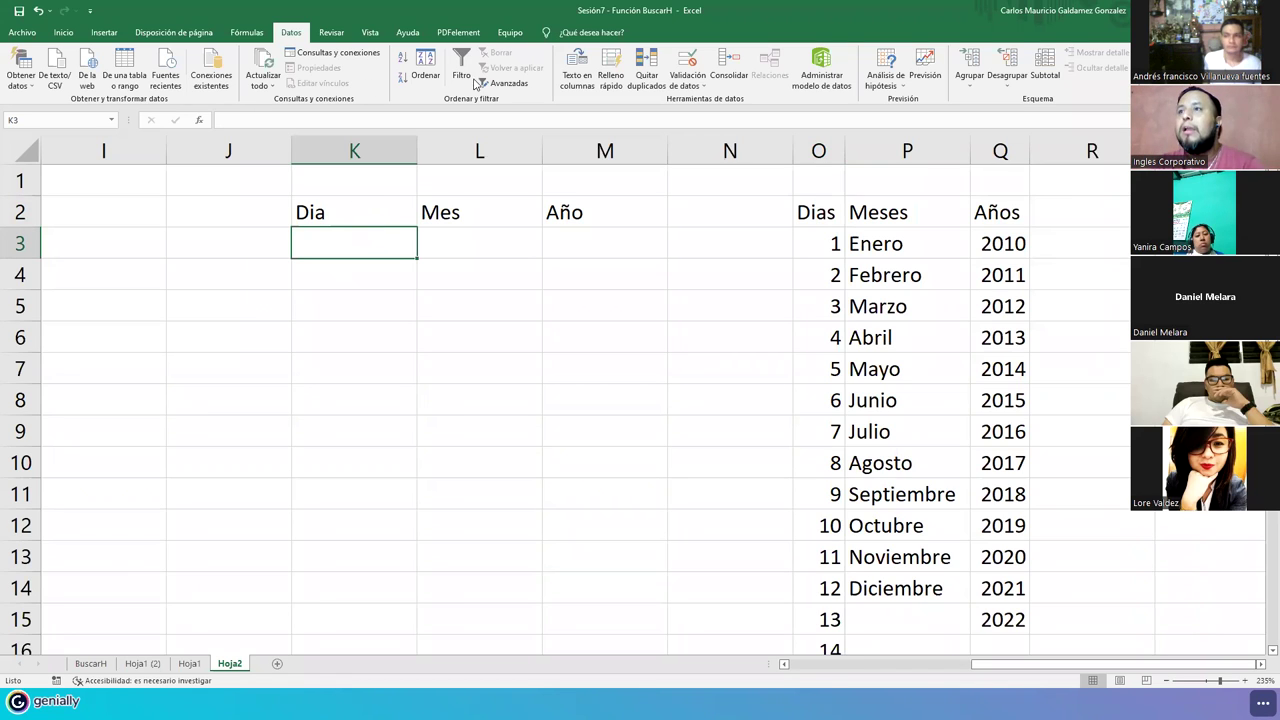
left_click(66, 36)
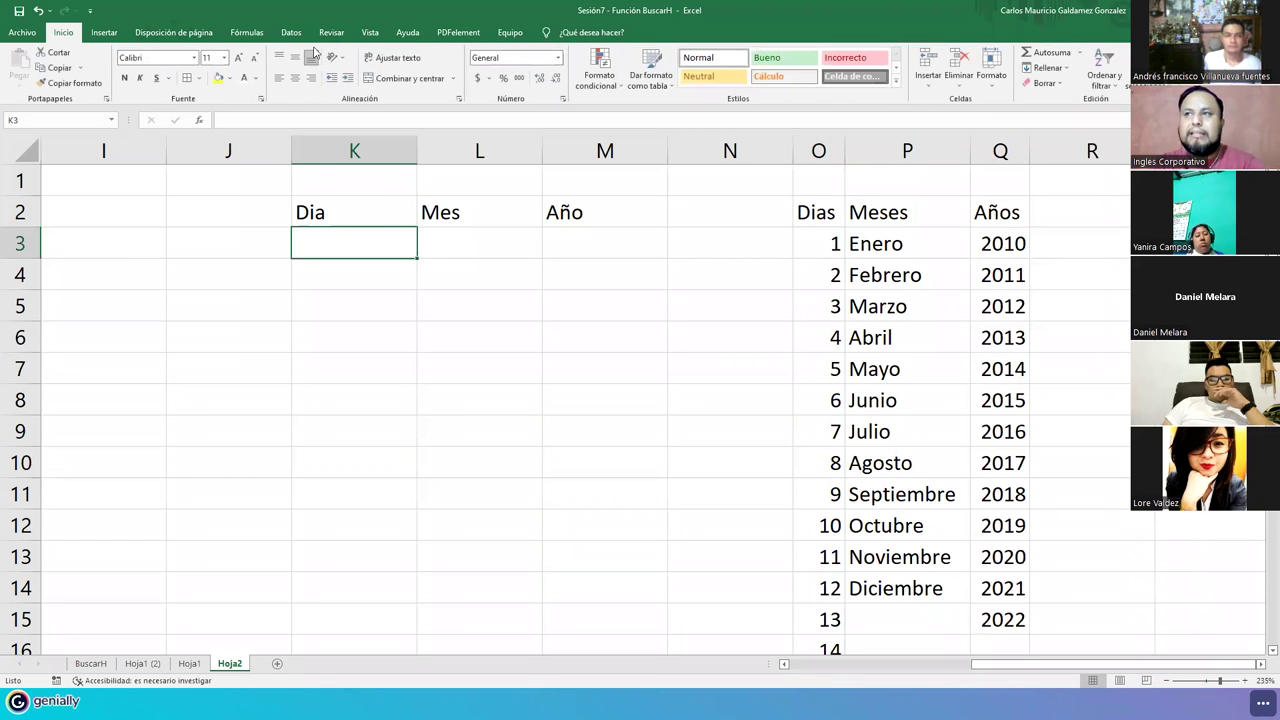
left_click(291, 33)
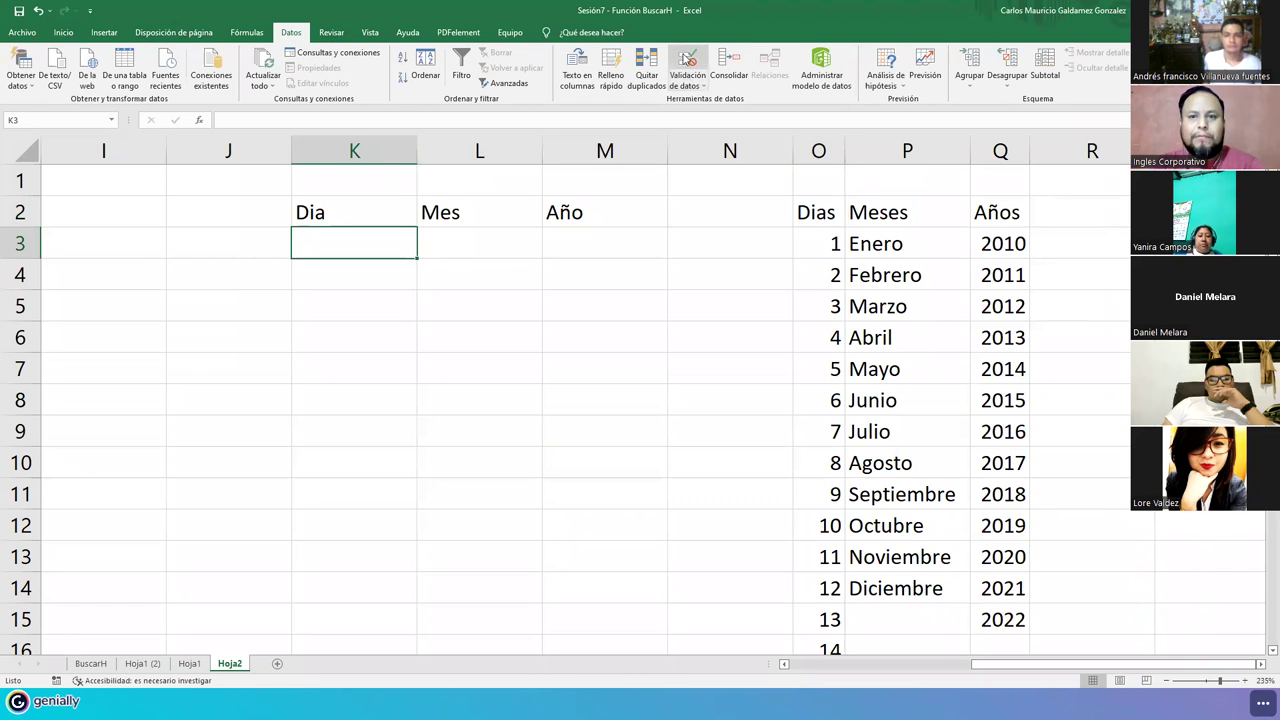
left_click(686, 58)
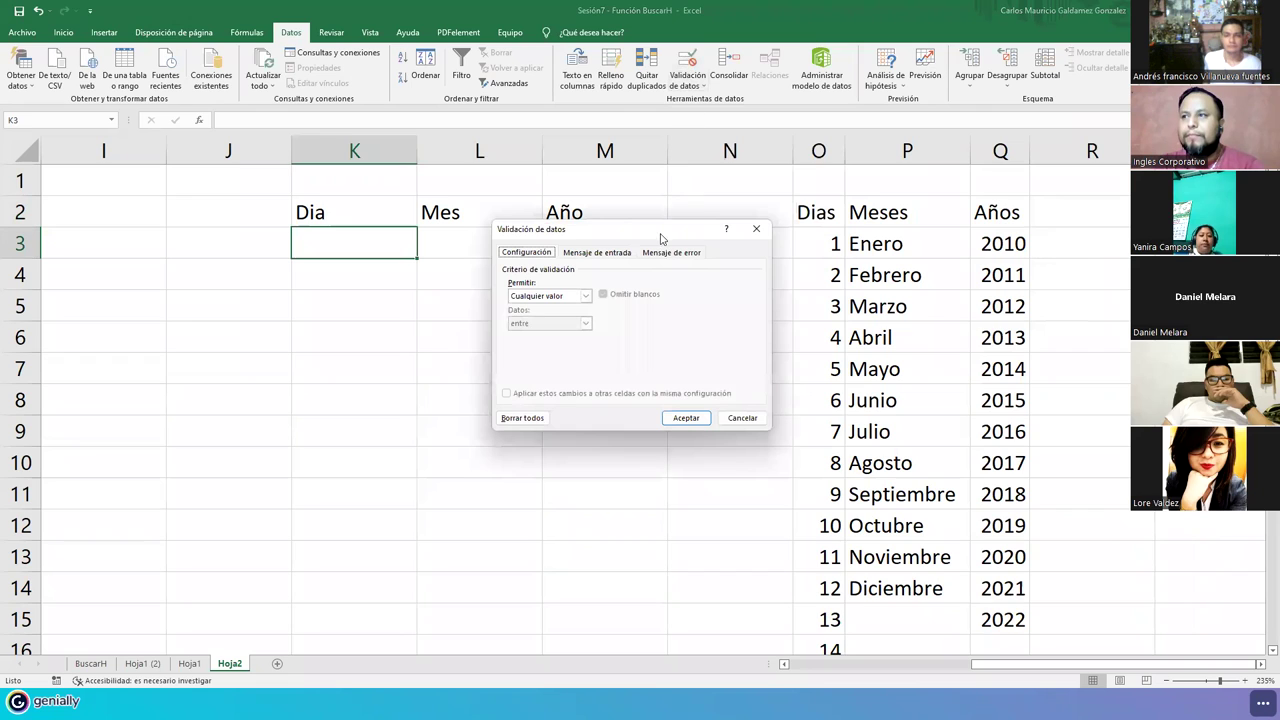
left_click(540, 303)
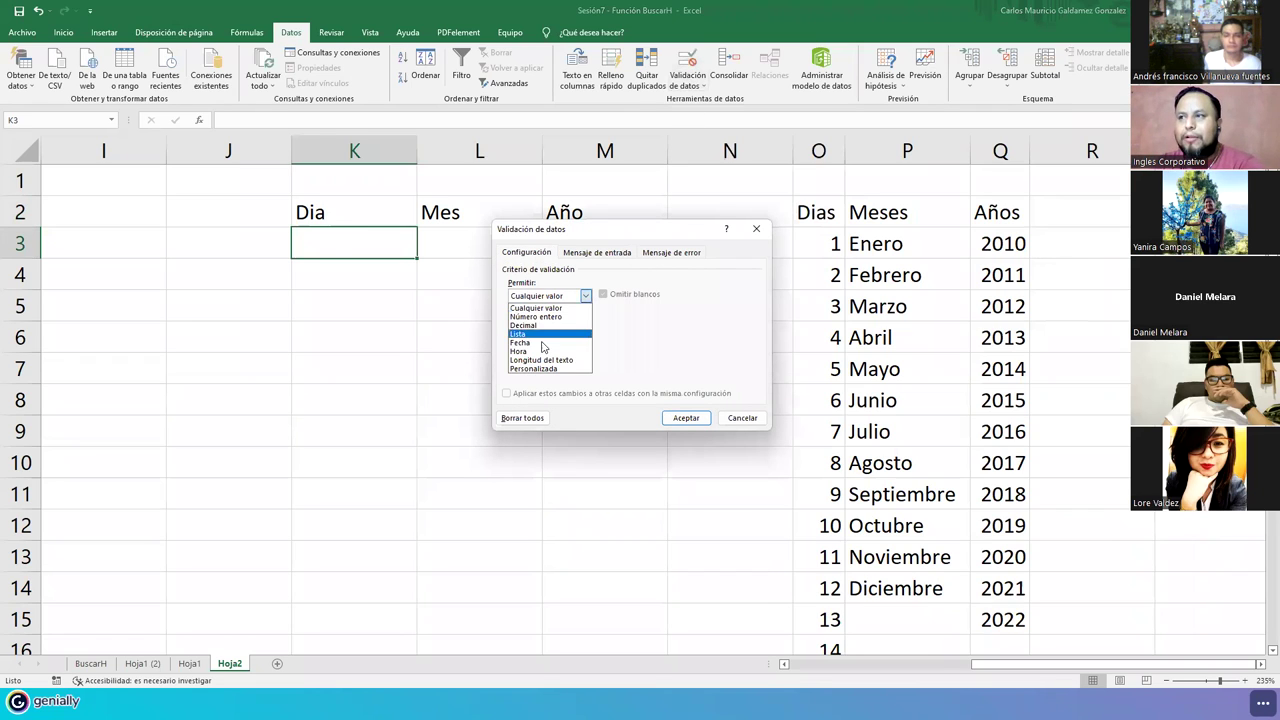
left_click(540, 340)
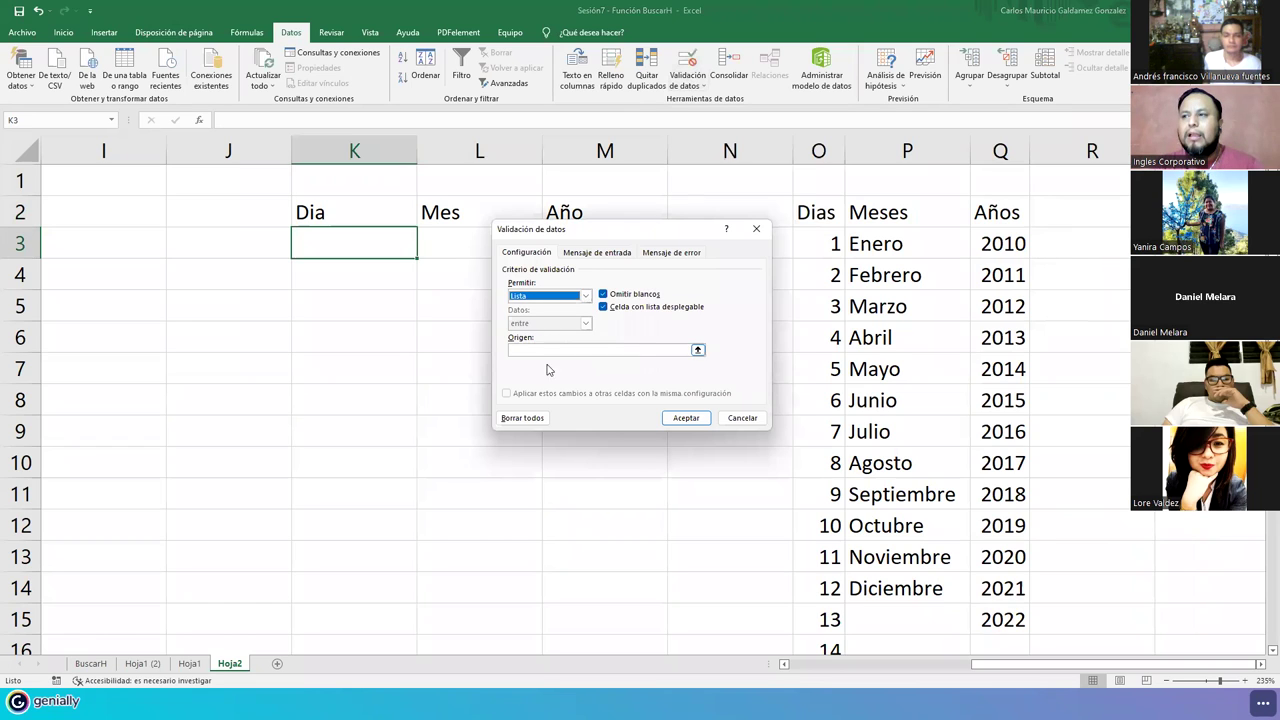
left_click(523, 350)
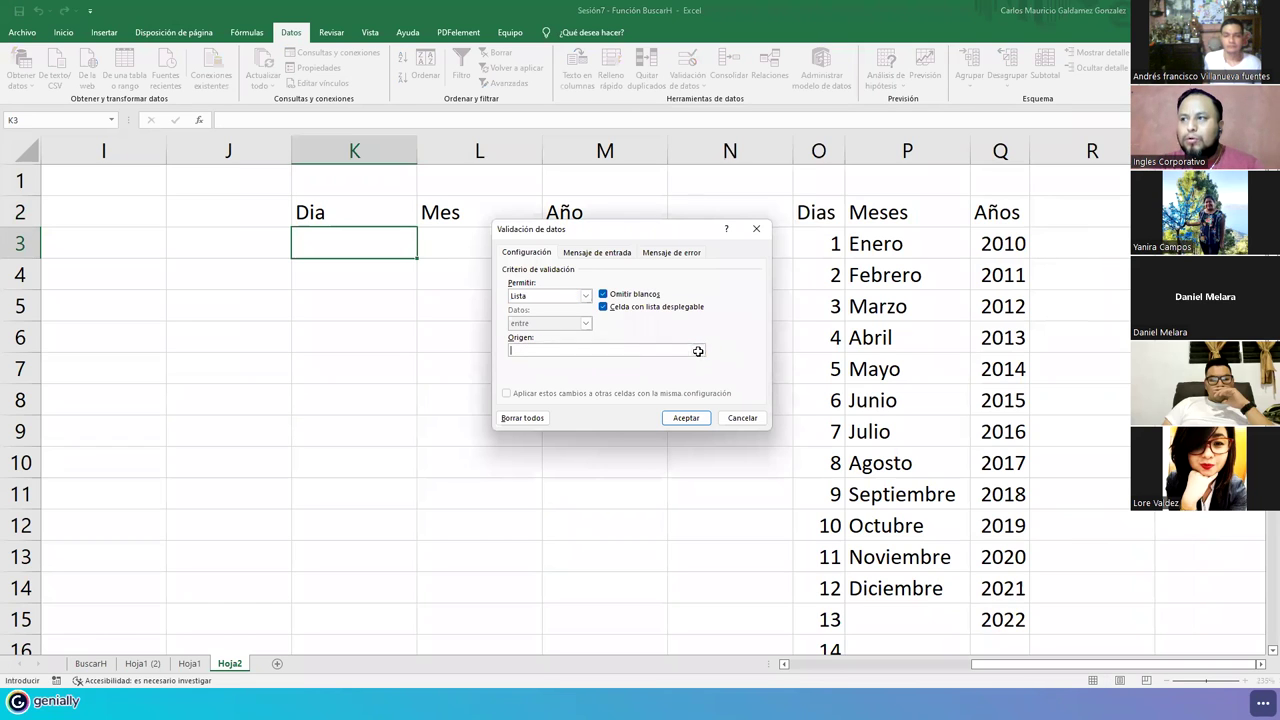
left_click(697, 350)
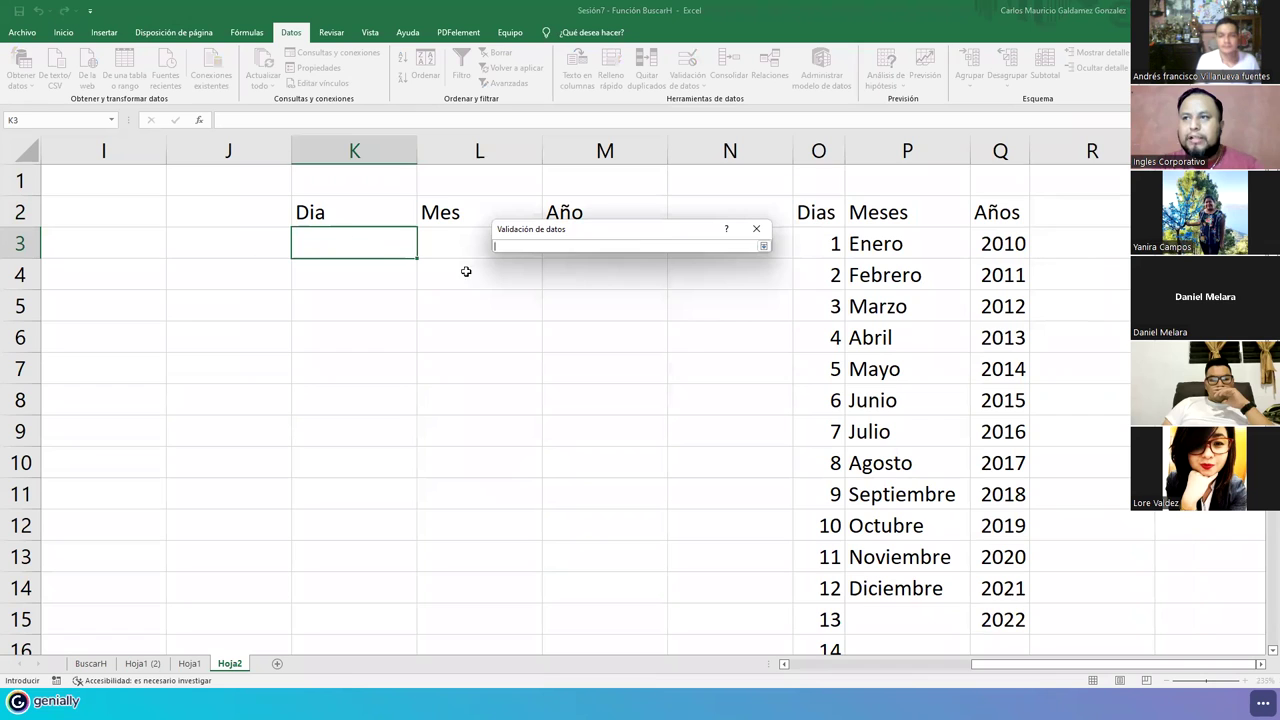
left_click(811, 247)
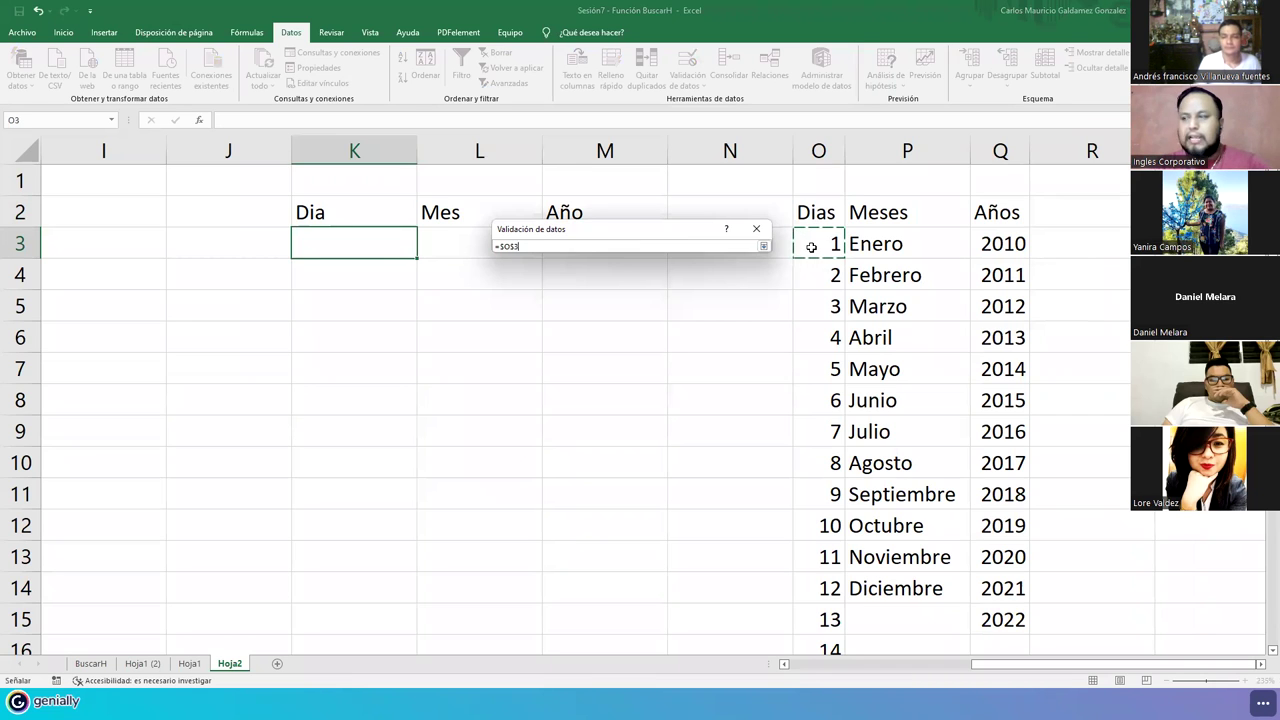
key("ctrl+shift+Down")
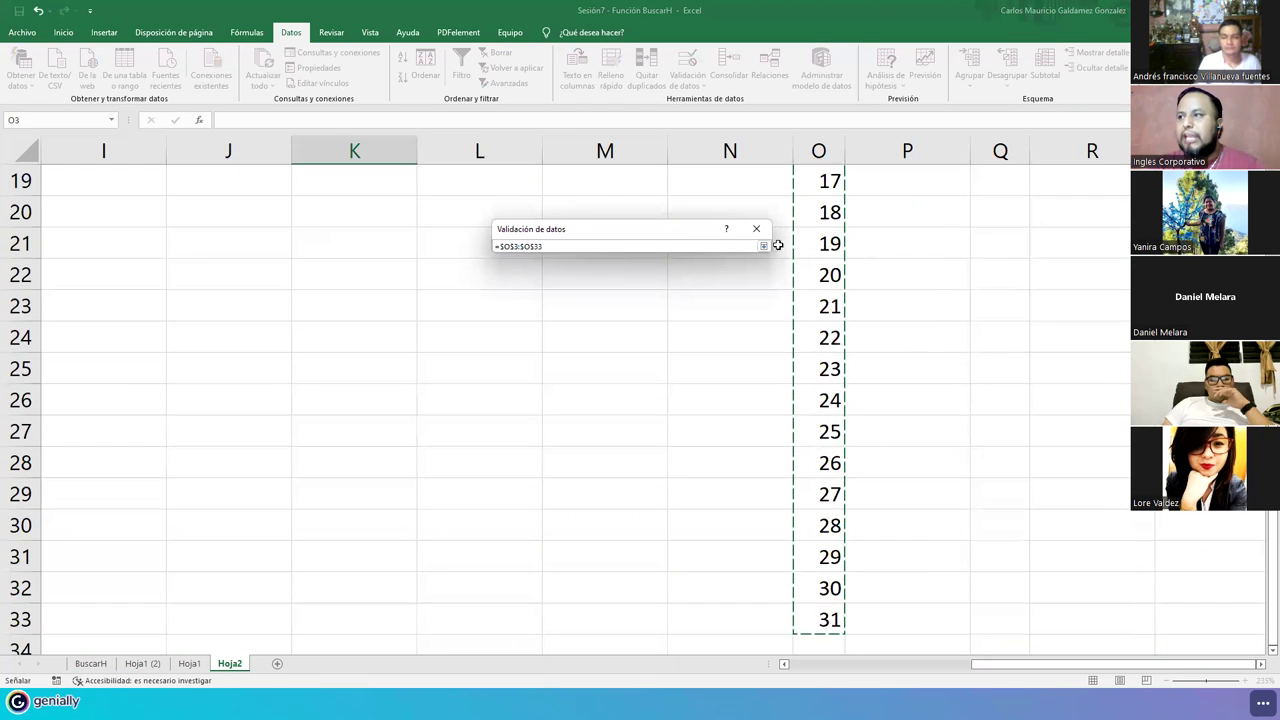
left_click(764, 247)
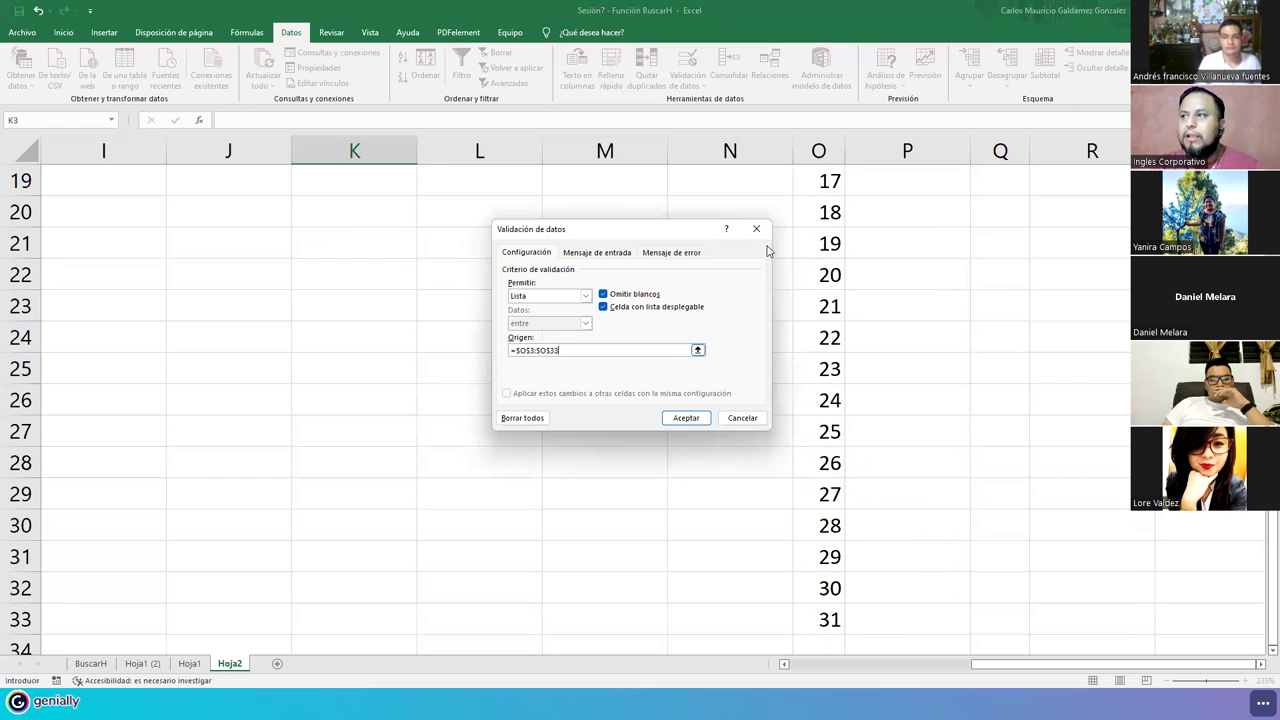
left_click(680, 420)
- Check the day options offered by the drop-down list in K3 without choosing one
scroll(680, 423, "up", 6)
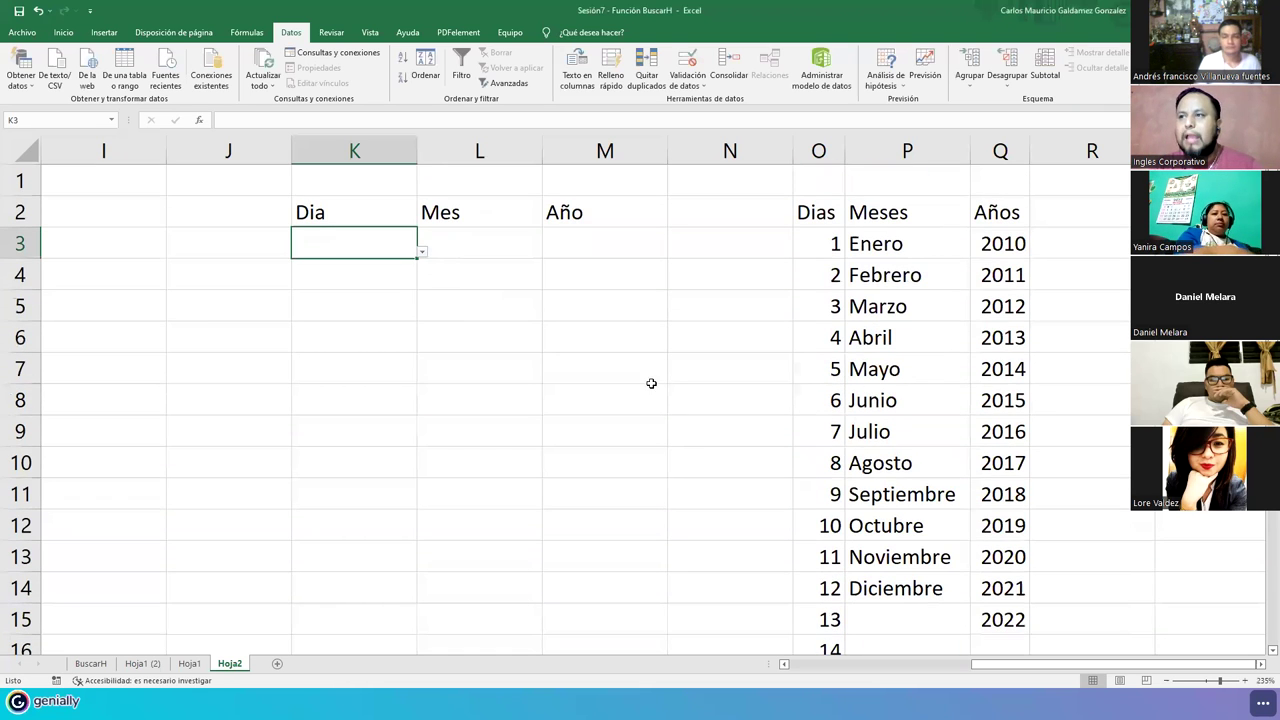
left_click(422, 251)
mouse_move(414, 310)
left_mouse_down()
mouse_move(391, 420)
mouse_move(409, 378)
mouse_move(408, 290)
left_mouse_up()
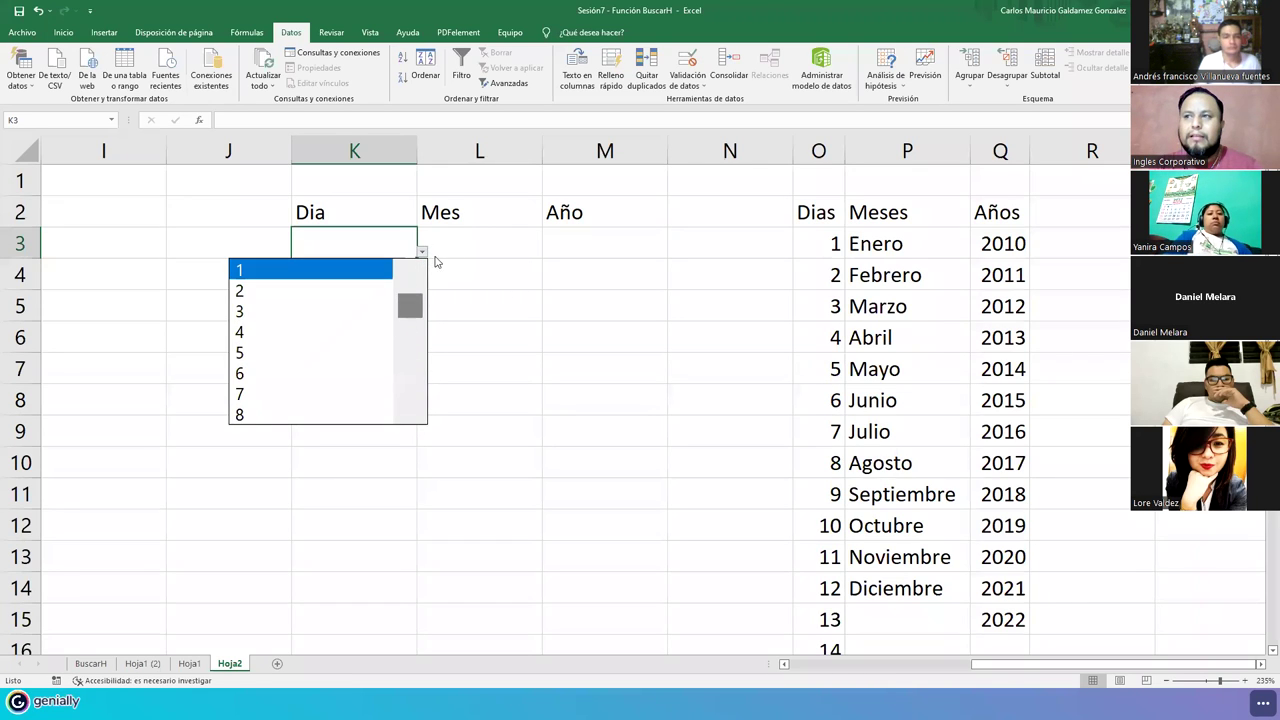
left_click(459, 232)
- Add list data validation to the Mes cell L3 with the source =$P$3:$P$14
left_click(483, 243)
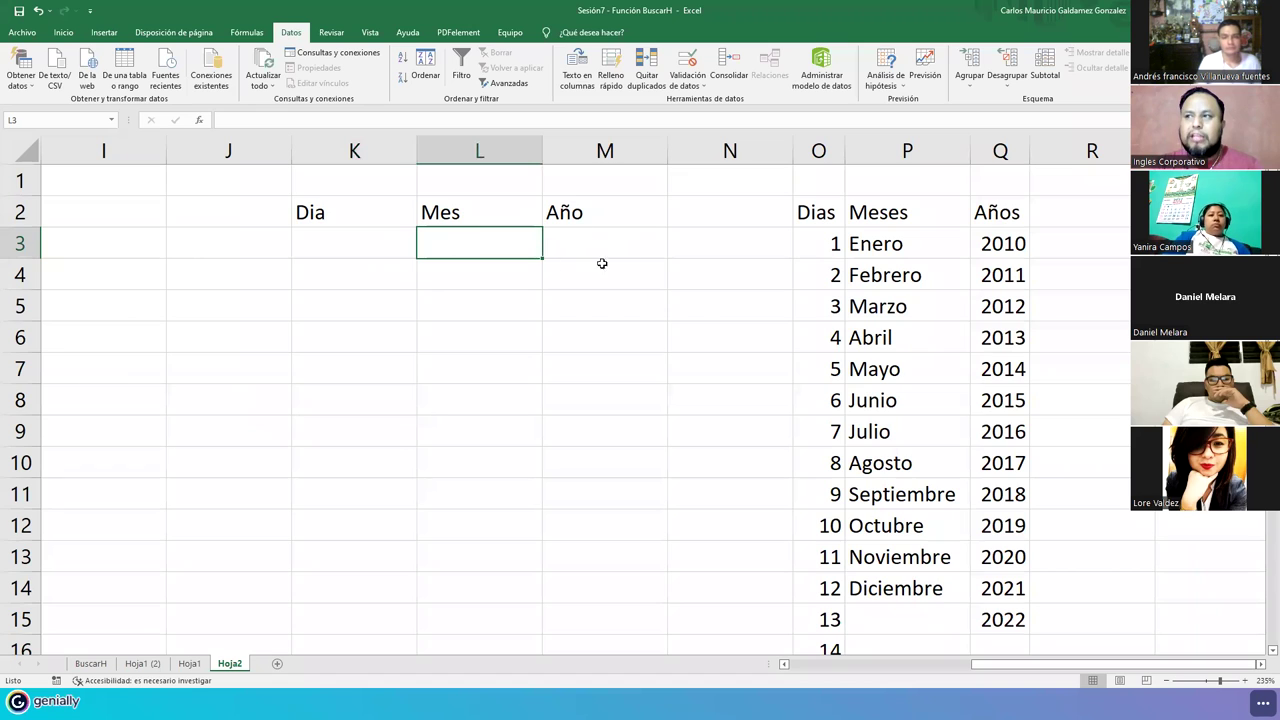
left_click(620, 253)
left_click(471, 244)
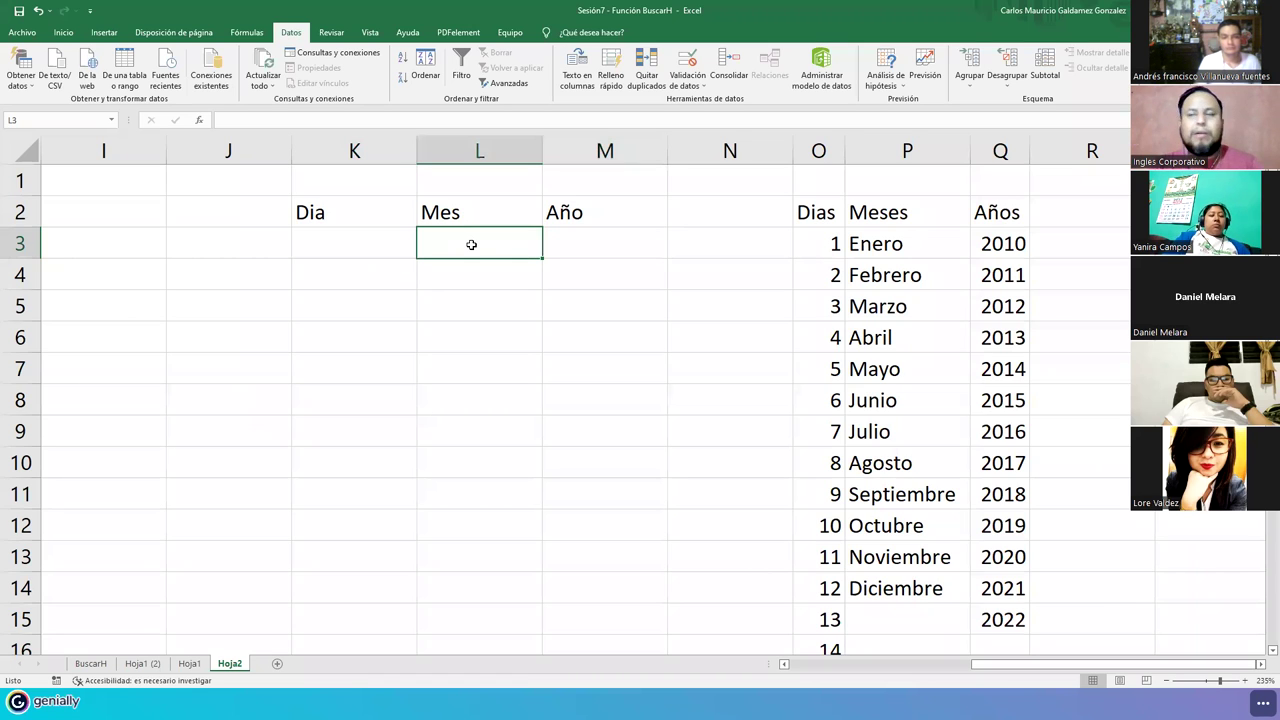
left_click(690, 62)
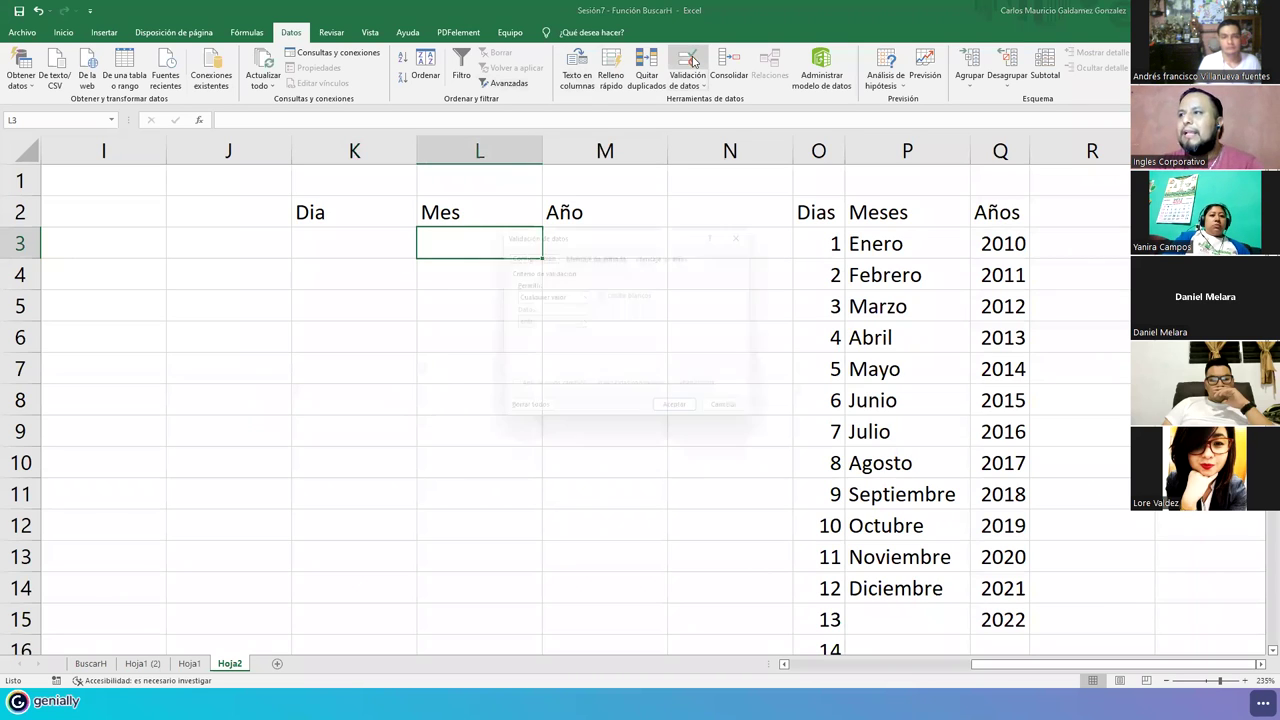
left_click(578, 297)
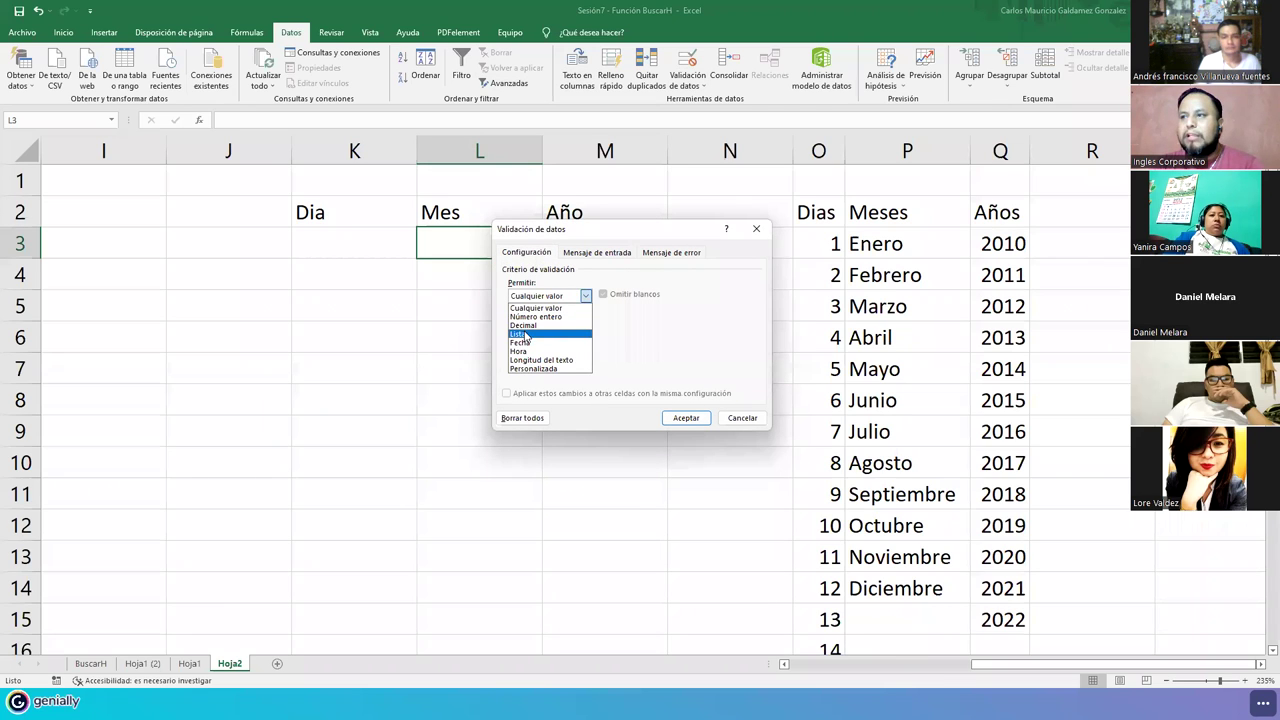
left_click(528, 334)
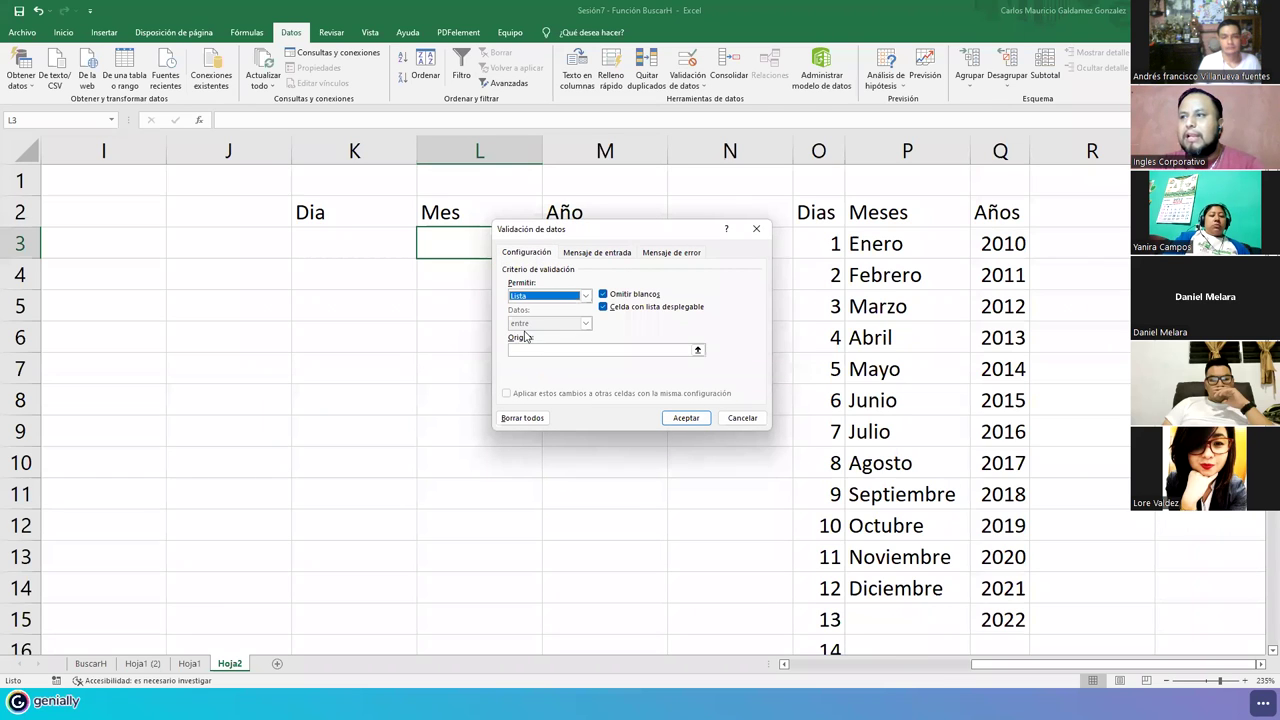
left_click(697, 349)
left_click_drag(885, 240, 894, 584)
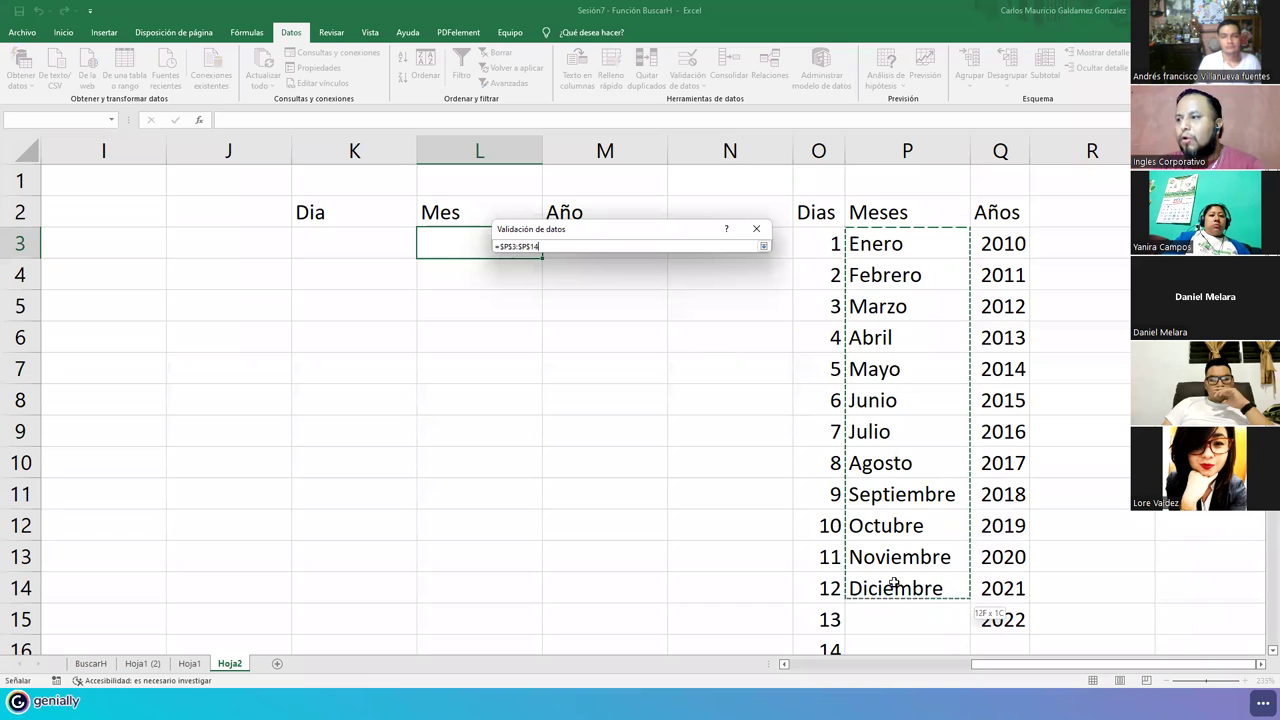
left_click(763, 246)
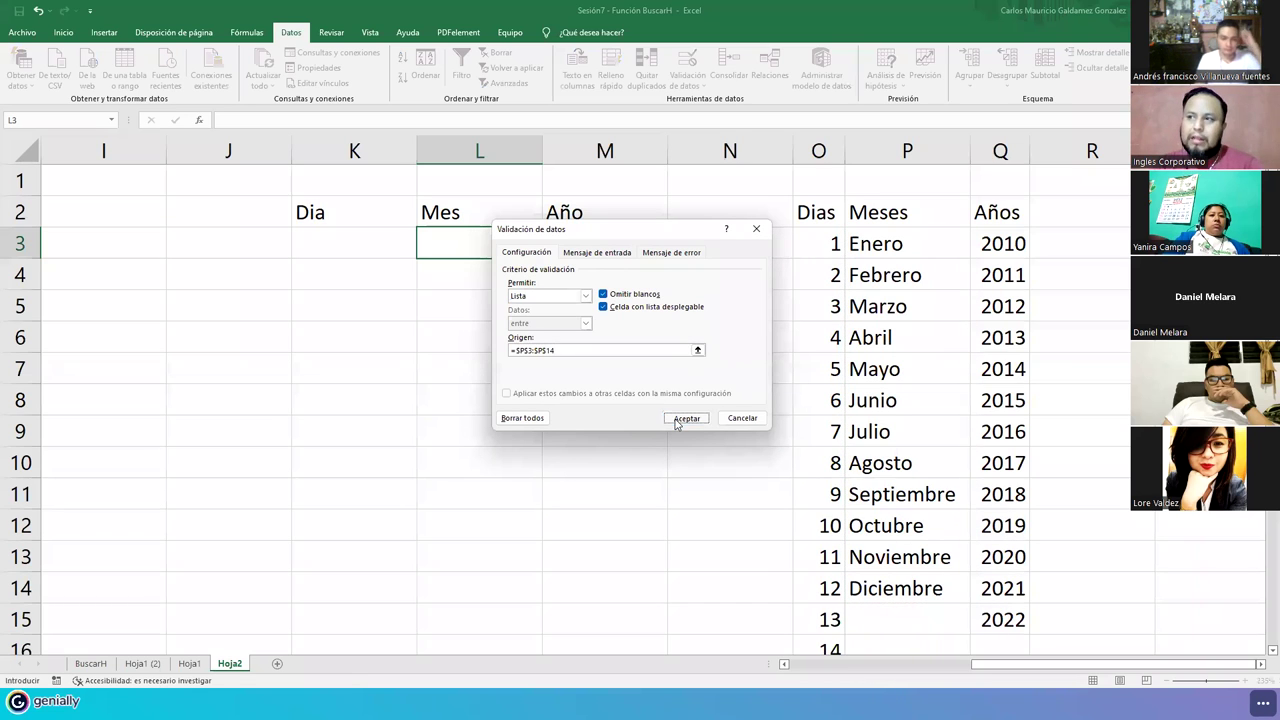
left_click(676, 420)
- Check the month options offered by the drop-down list in L3 without choosing one
left_click(547, 252)
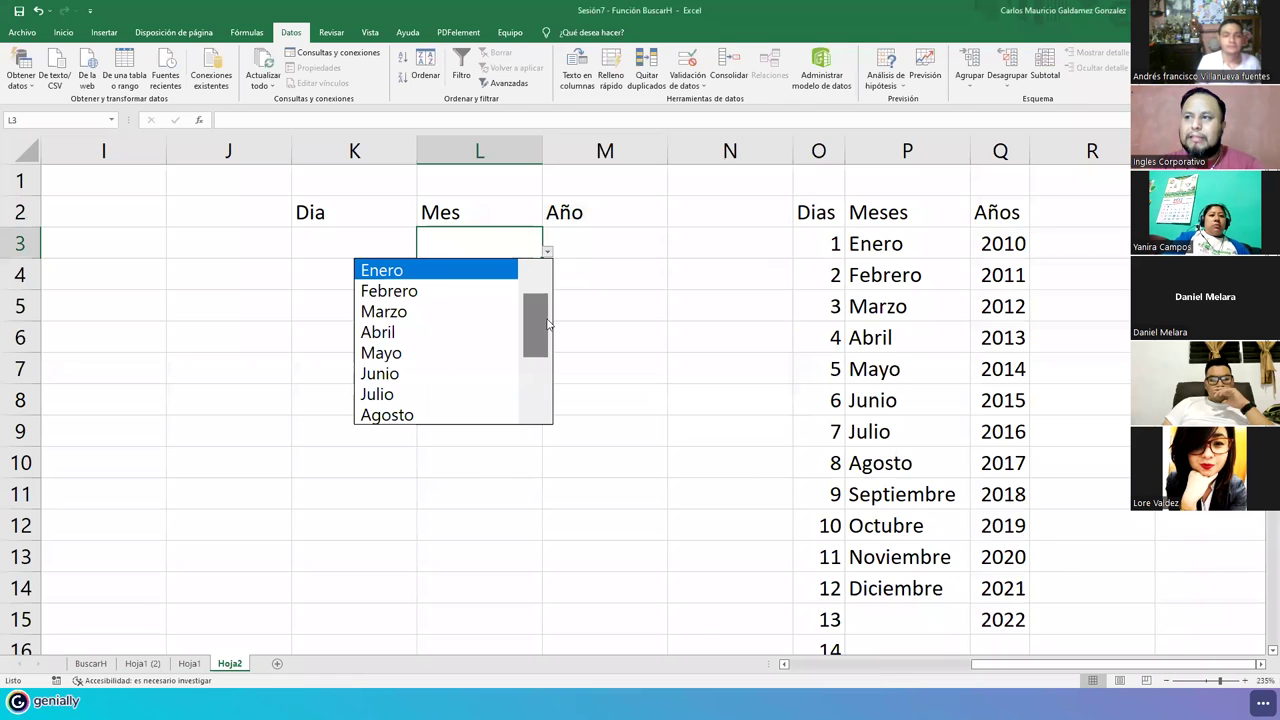
left_click(541, 403)
left_click_drag(536, 341, 566, 294)
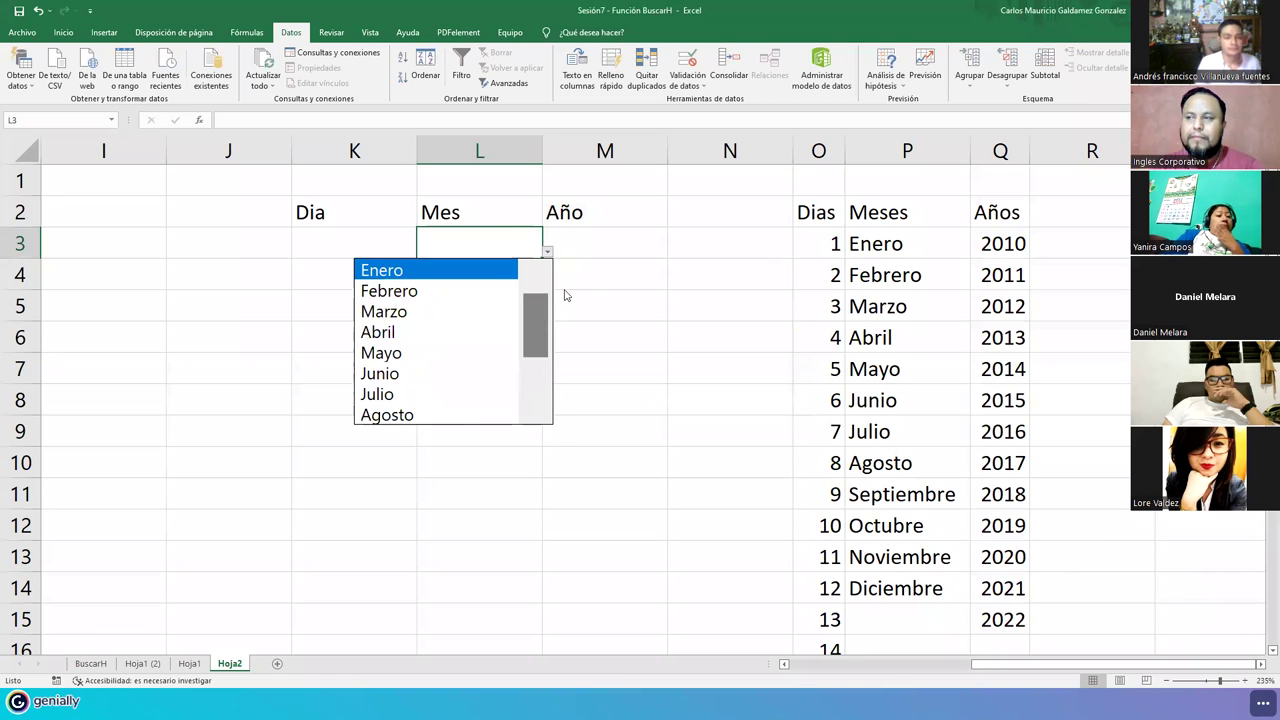
left_click(608, 229)
- Add list data validation to the Año cell M3 with the source =$Q$3:$Q$15
left_click(604, 248)
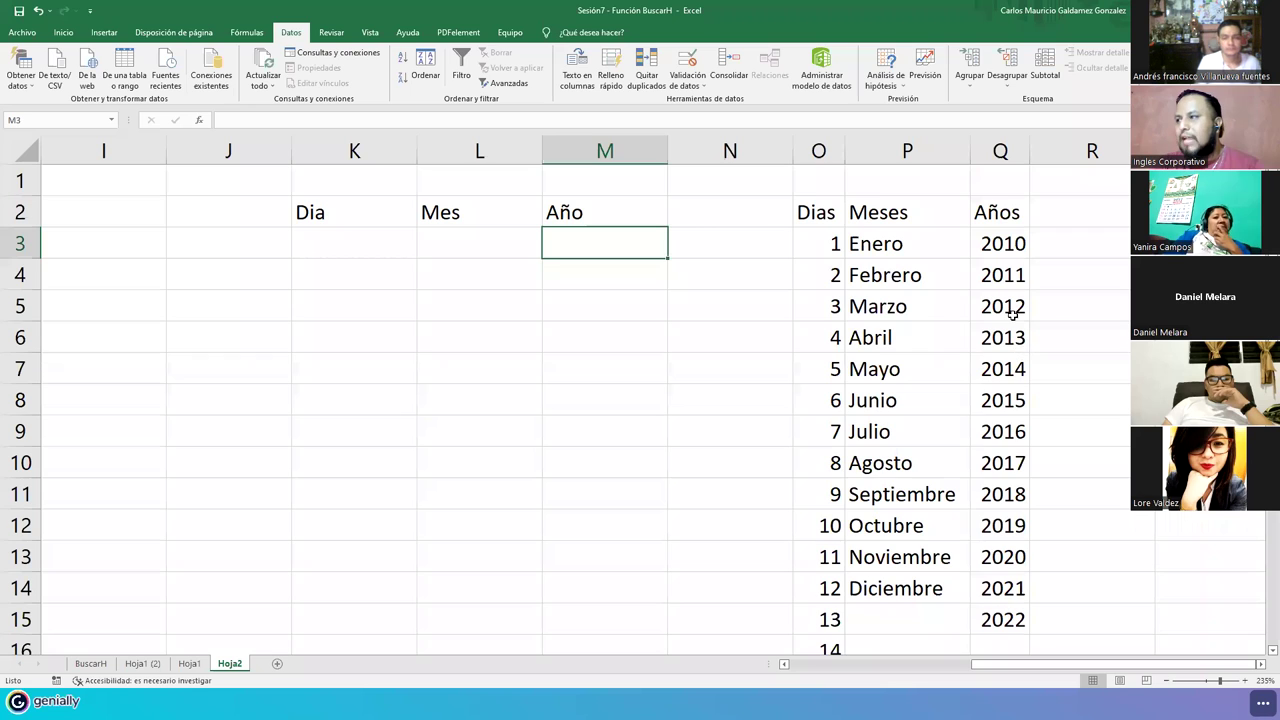
left_click(688, 64)
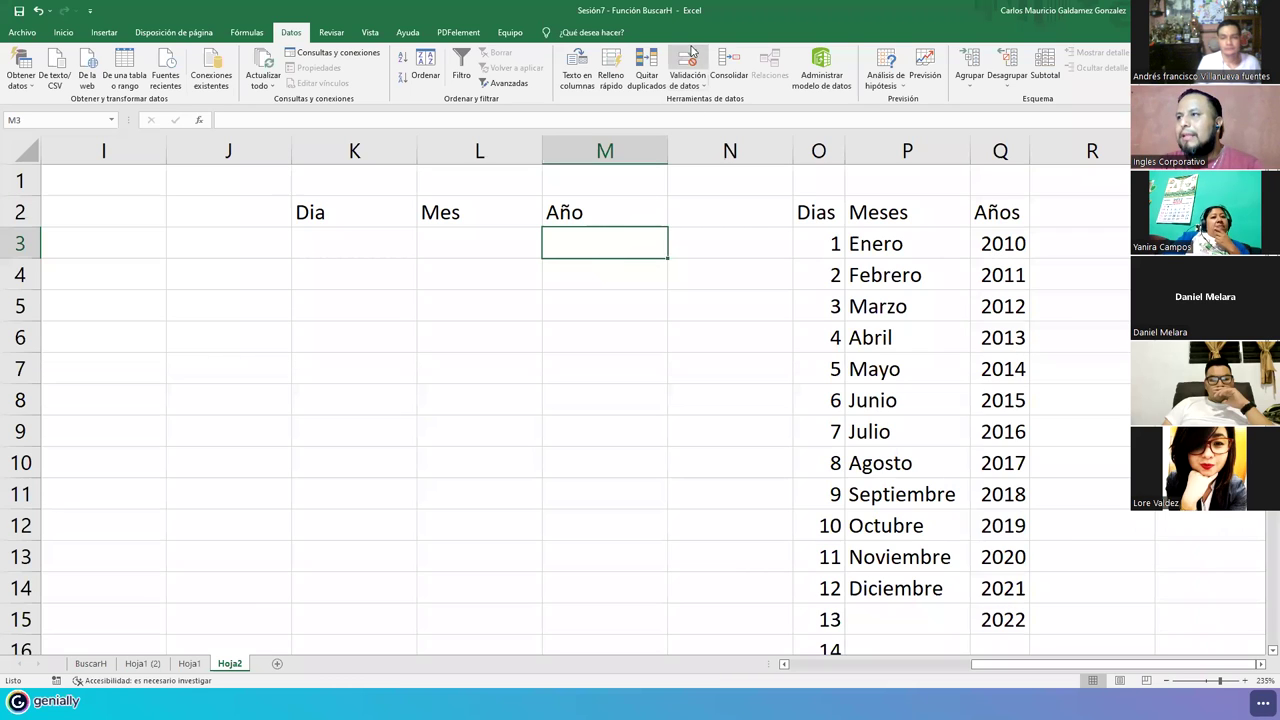
left_click(585, 296)
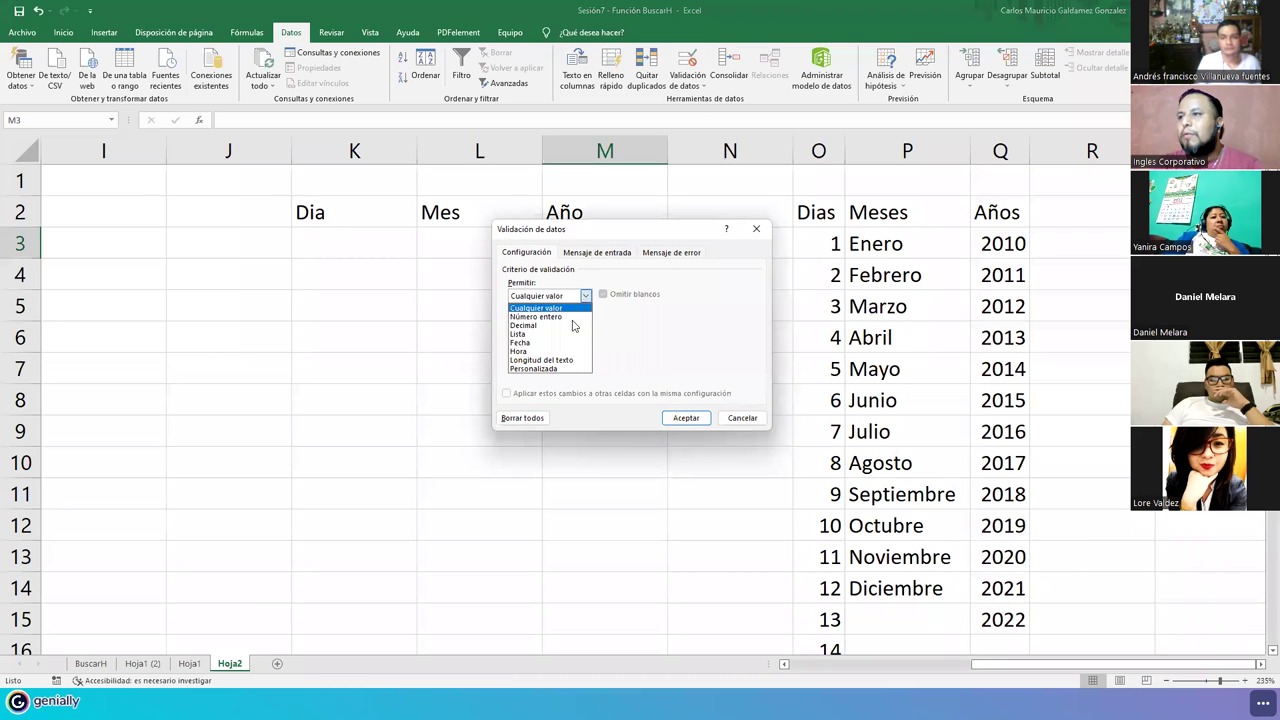
left_click(548, 336)
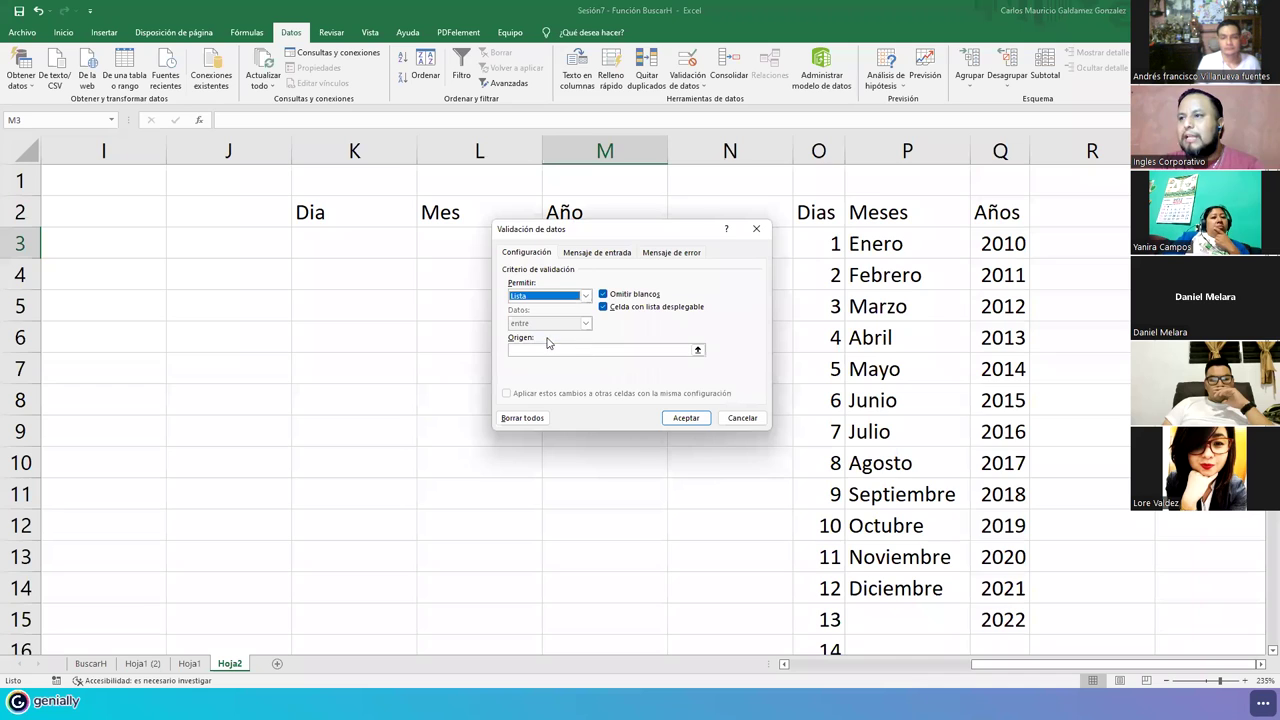
left_click(698, 352)
left_click_drag(987, 247, 995, 620)
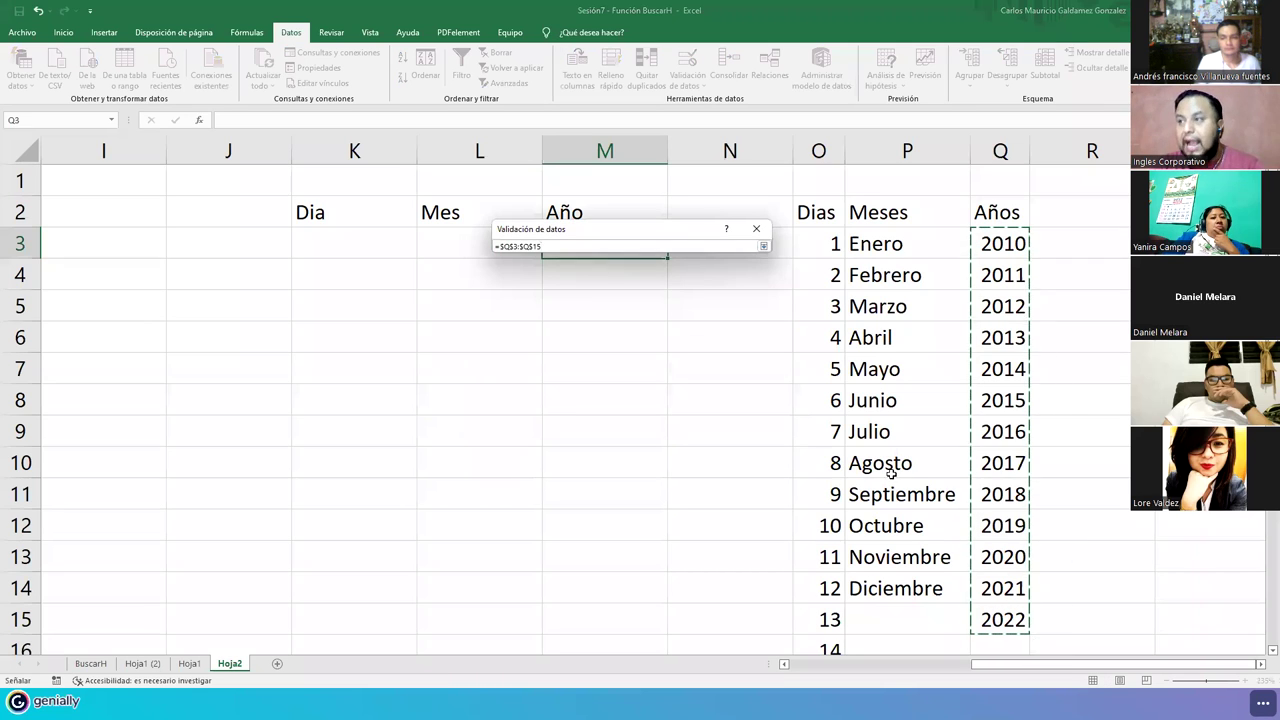
left_click(763, 246)
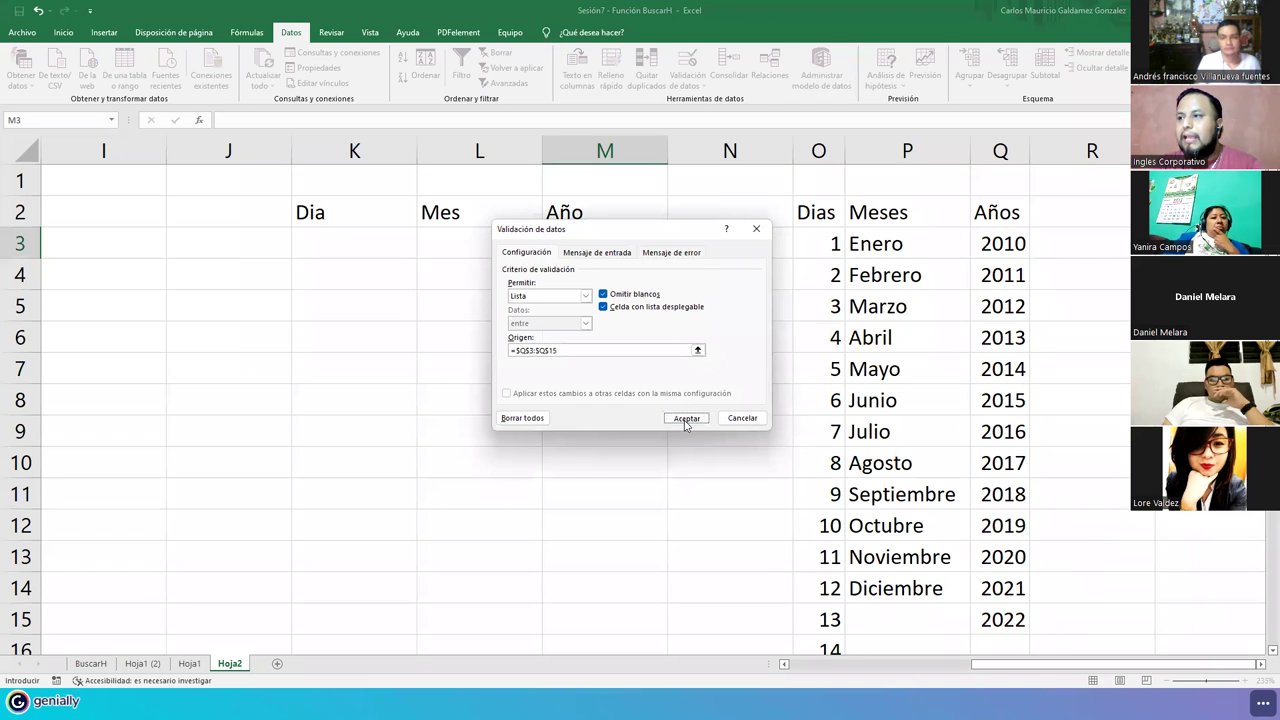
left_click(686, 419)
- Choose 2015 from the Año drop-down list in M3
left_click(675, 255)
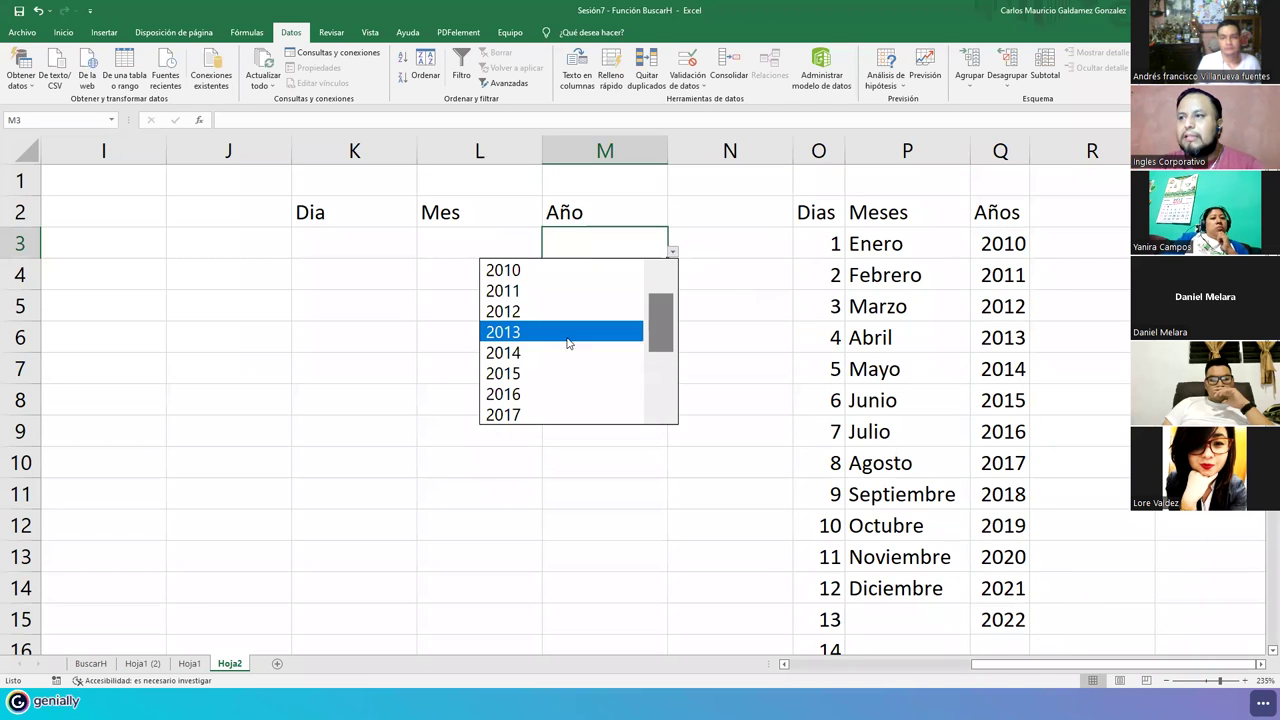
left_click(535, 375)
left_click(673, 252)
- Choose 30 from the Dia drop-down list in K3, and select the Mes cell L3
left_click(356, 243)
left_click(378, 243)
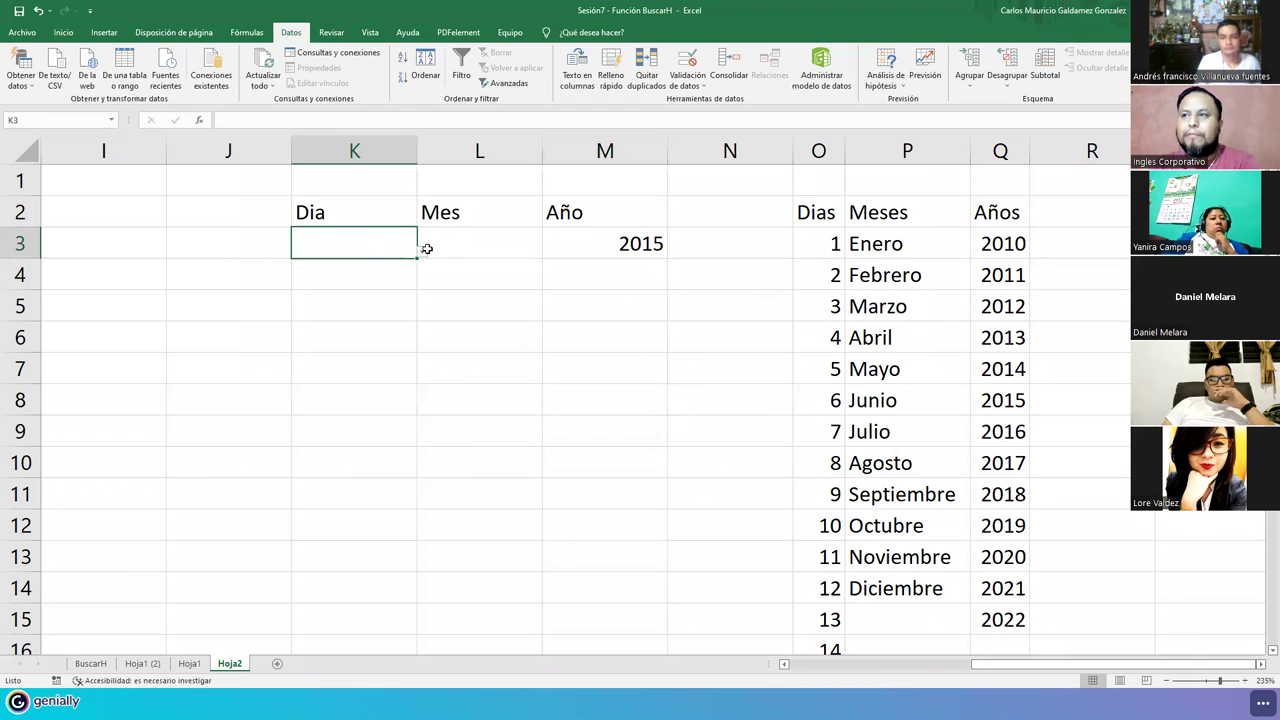
left_click(426, 248)
left_click(392, 248)
left_click(421, 254)
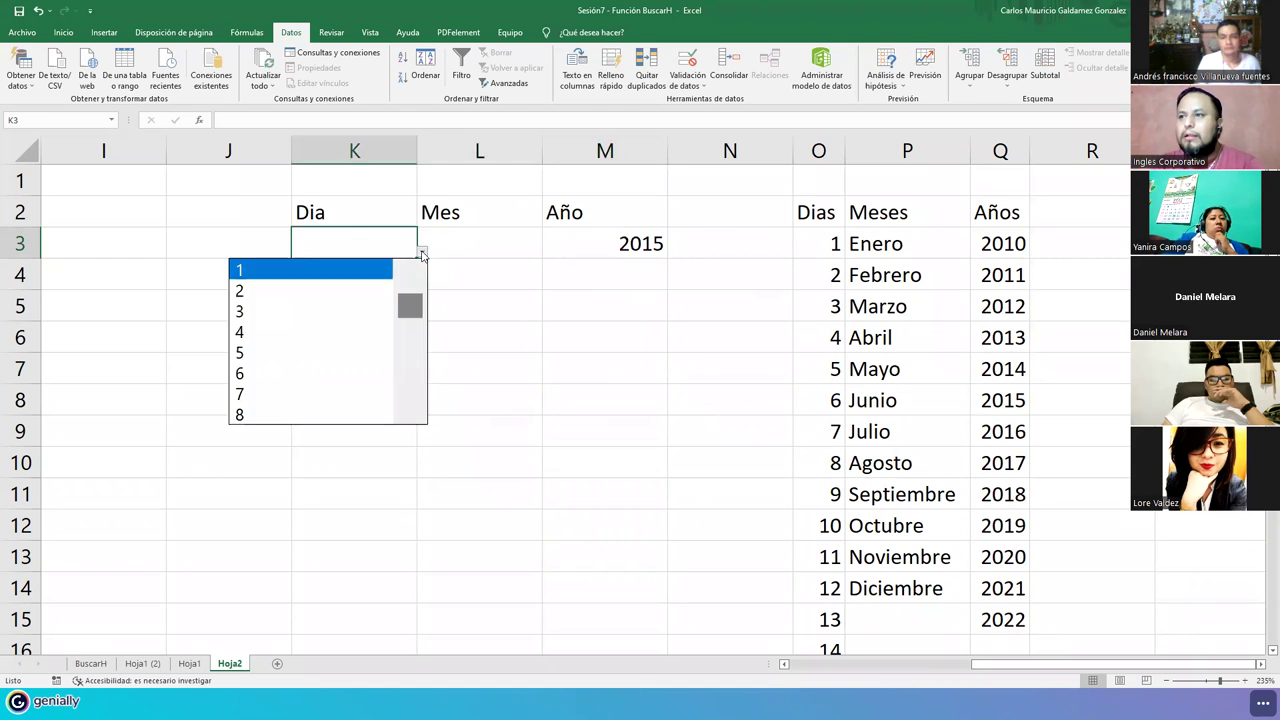
left_click_drag(409, 306, 397, 439)
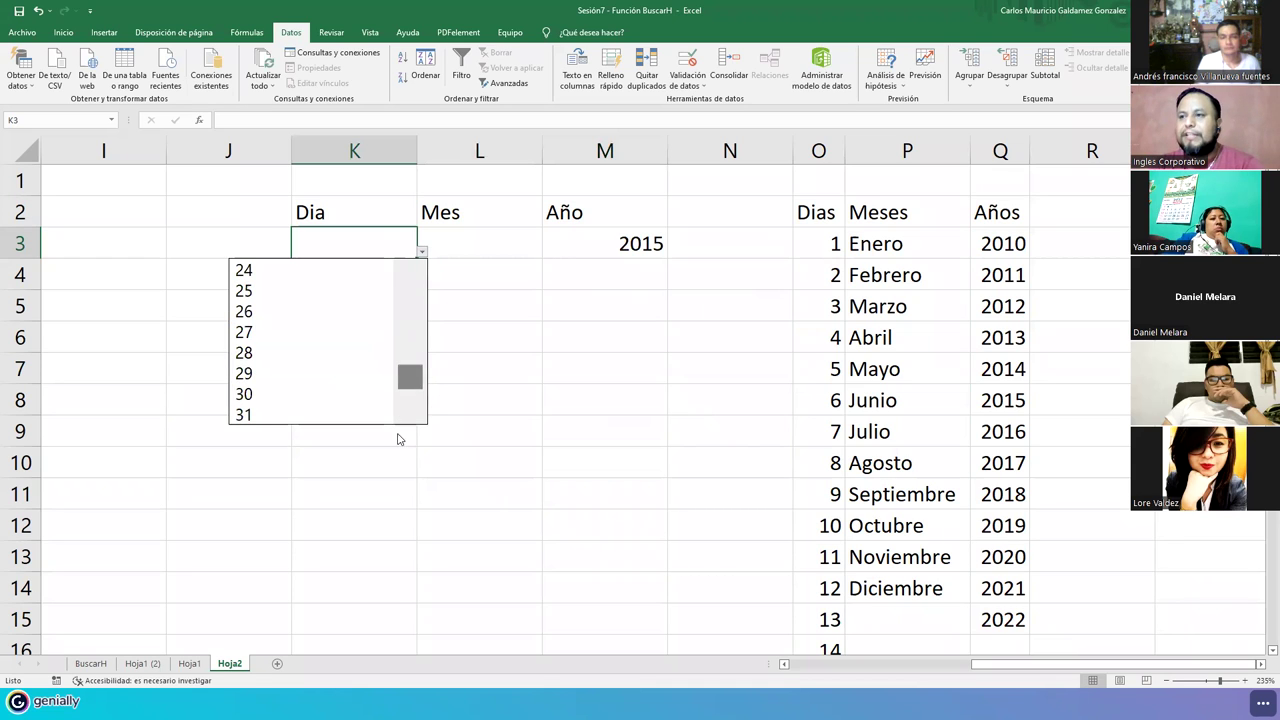
left_click(280, 394)
left_click(494, 245)
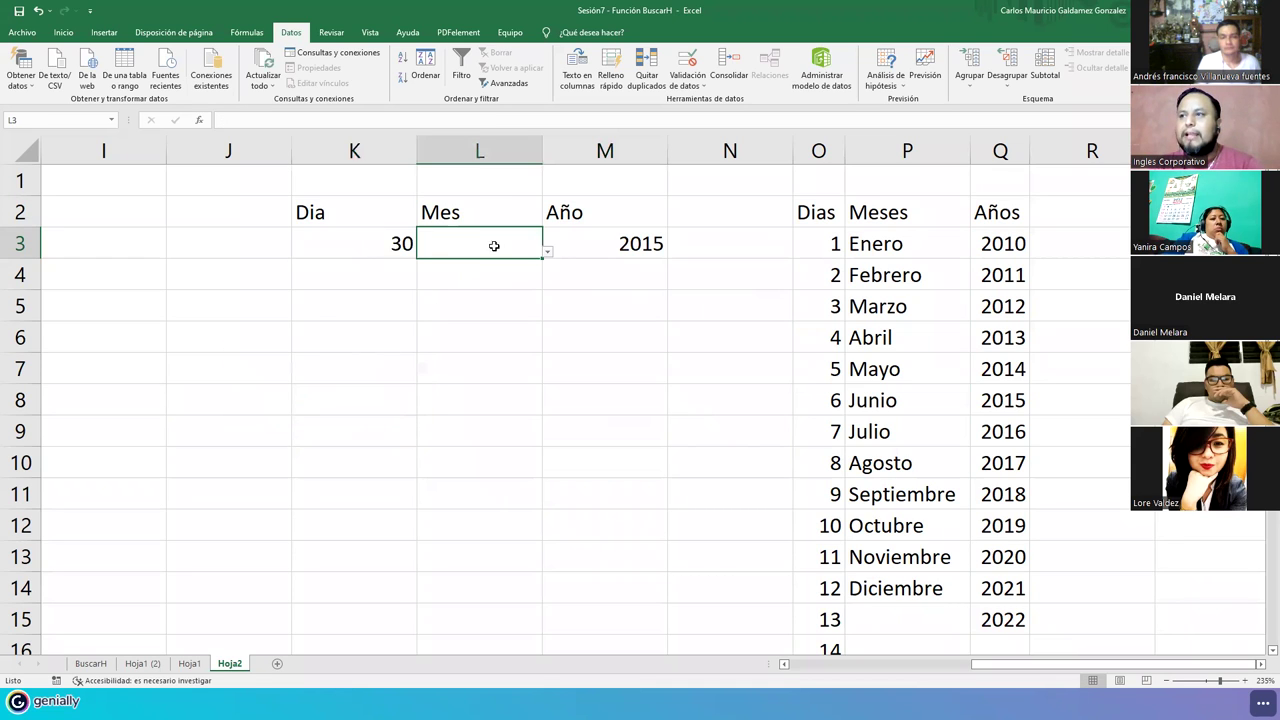
- Choose Junio from the Mes drop-down list in L3 and 2022 from the Año drop-down list in M3
left_click(547, 253)
left_click(423, 371)
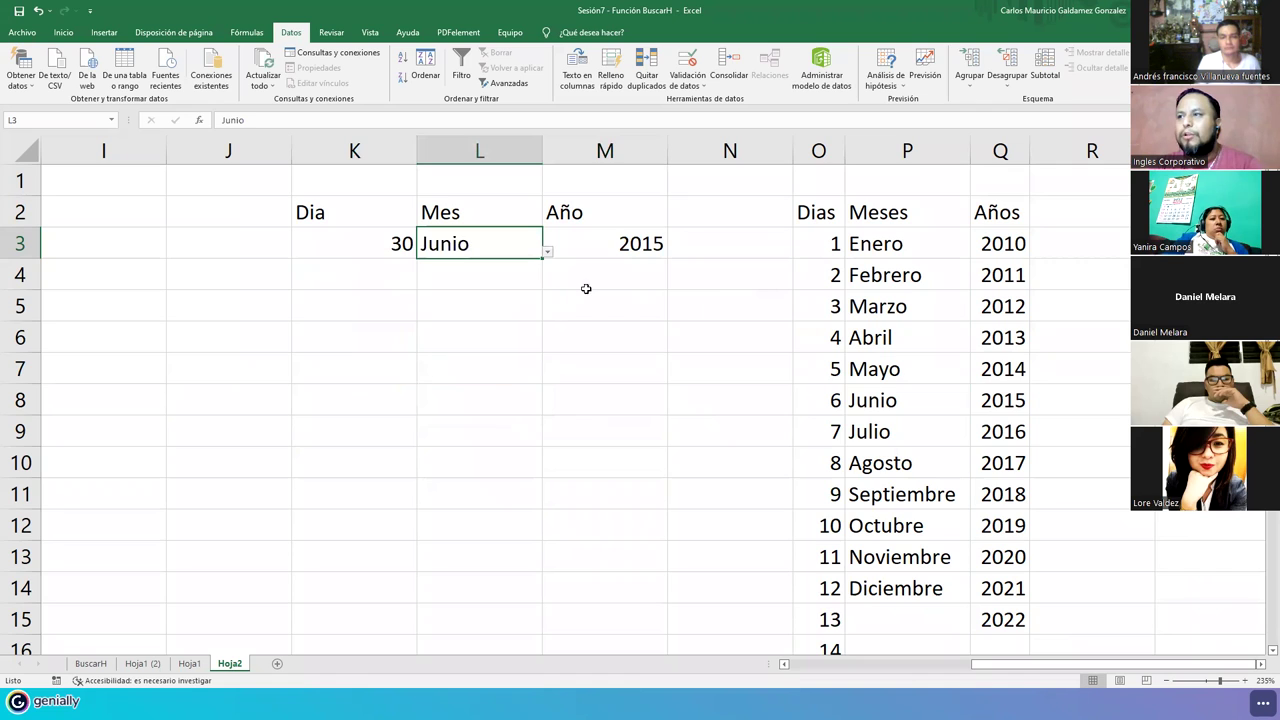
left_click(580, 246)
left_click(673, 252)
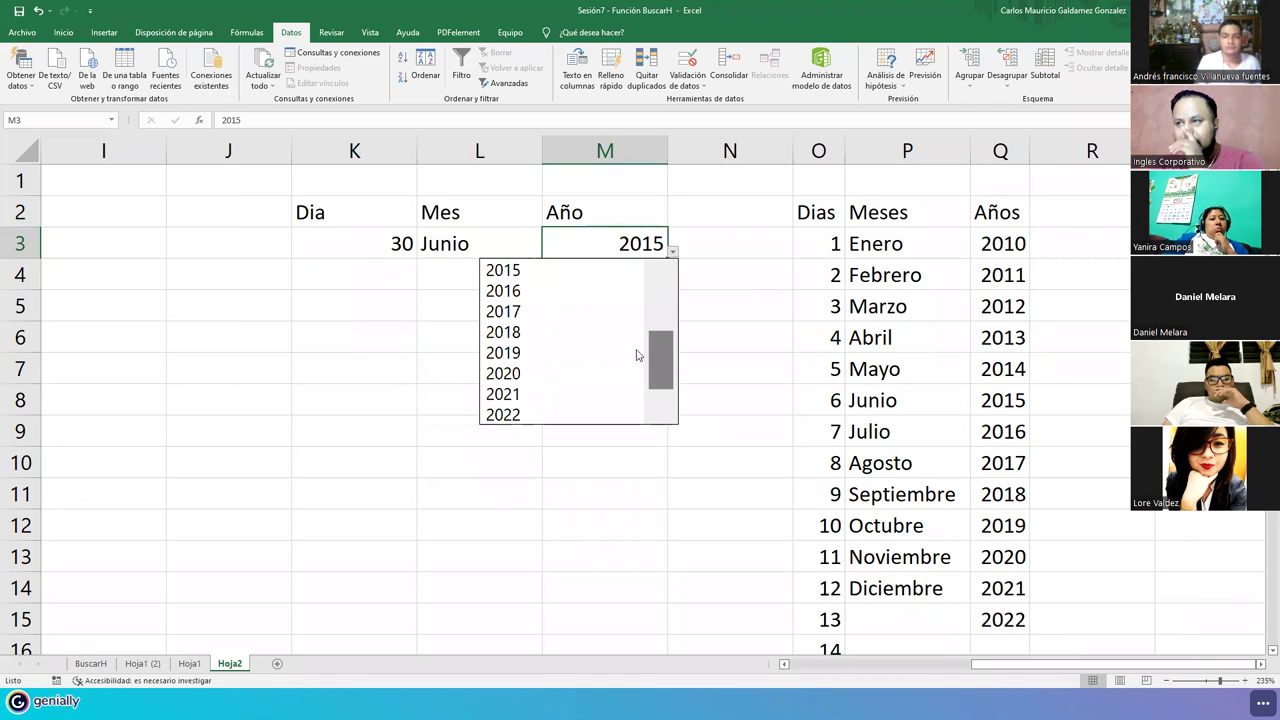
left_click(598, 412)
left_click(491, 403)
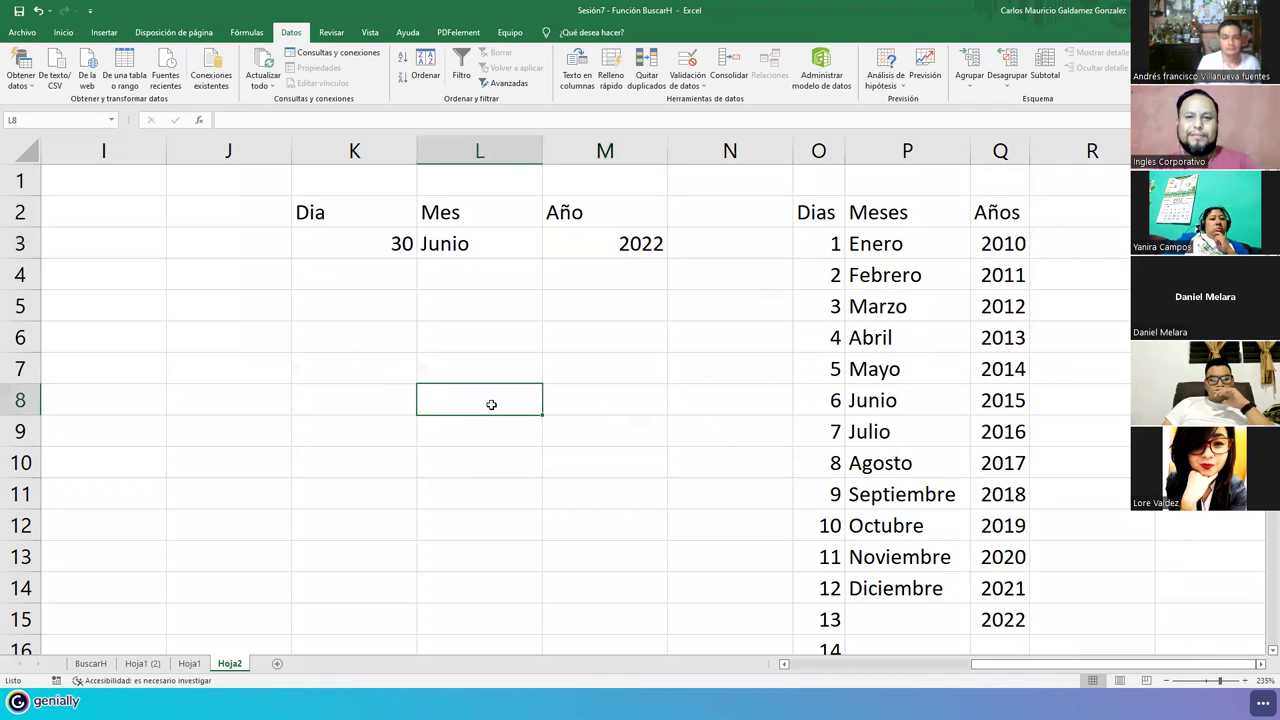
left_click_drag(356, 220, 612, 246)
left_click(692, 344)
left_click_drag(832, 214, 997, 468)
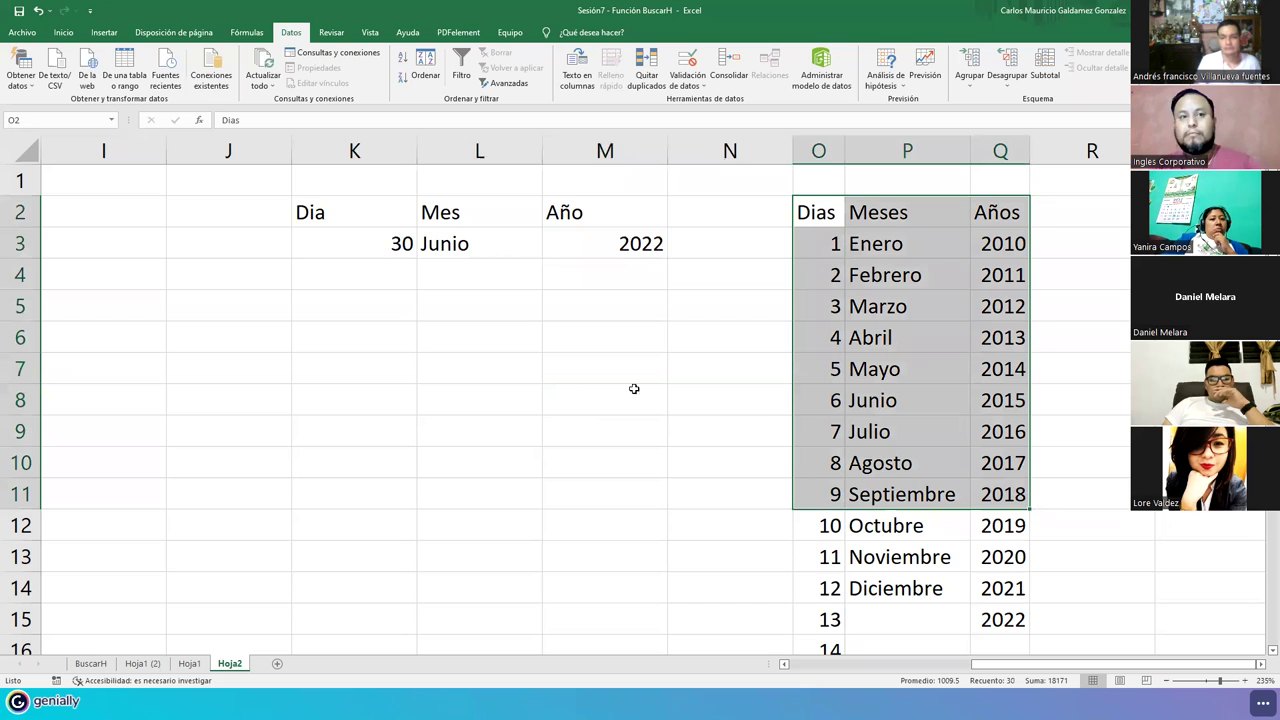
left_click(589, 349)
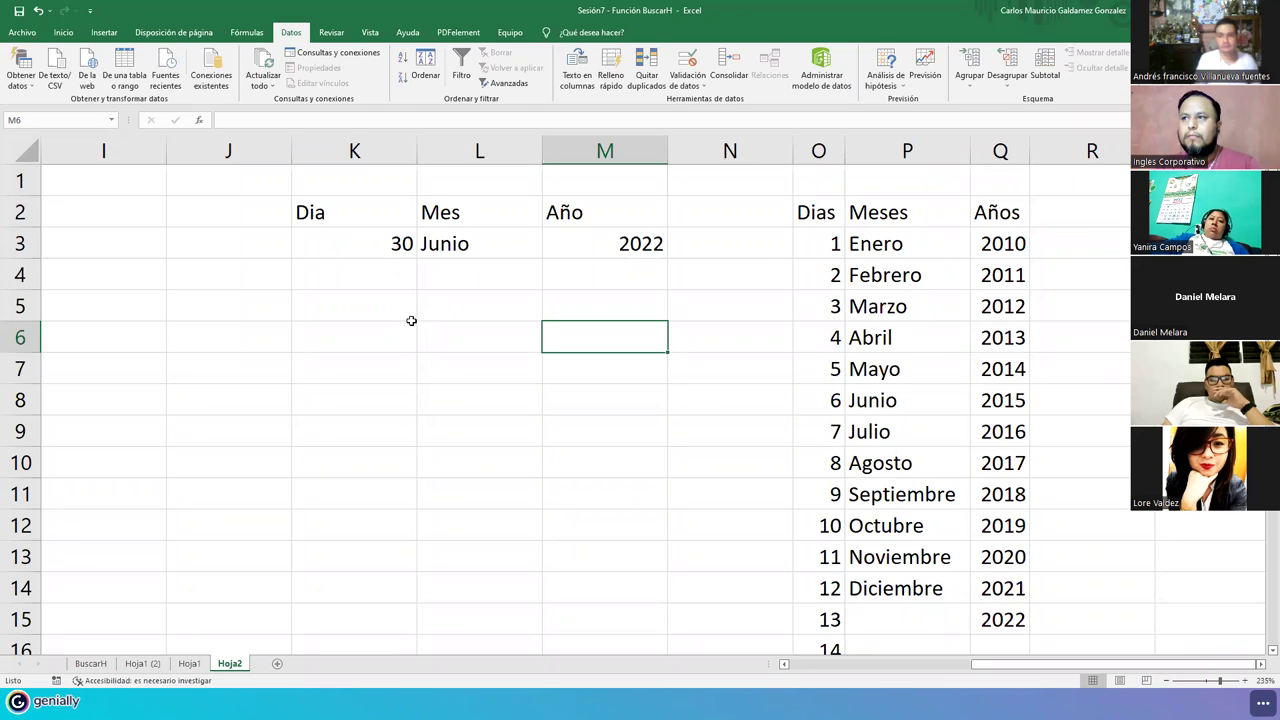
left_click_drag(358, 205, 597, 244)
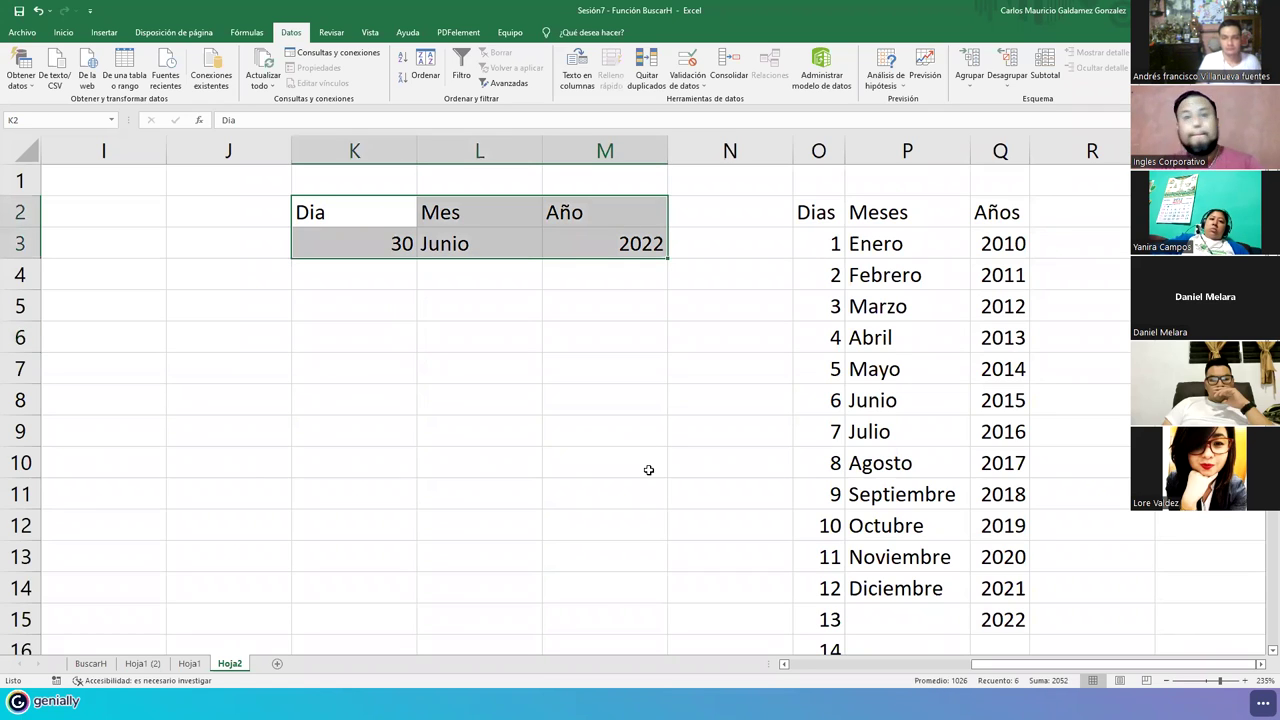
- Delete the Dias, Meses and Años source lists in columns O to Q, including their headings
left_click_drag(805, 213, 1003, 576)
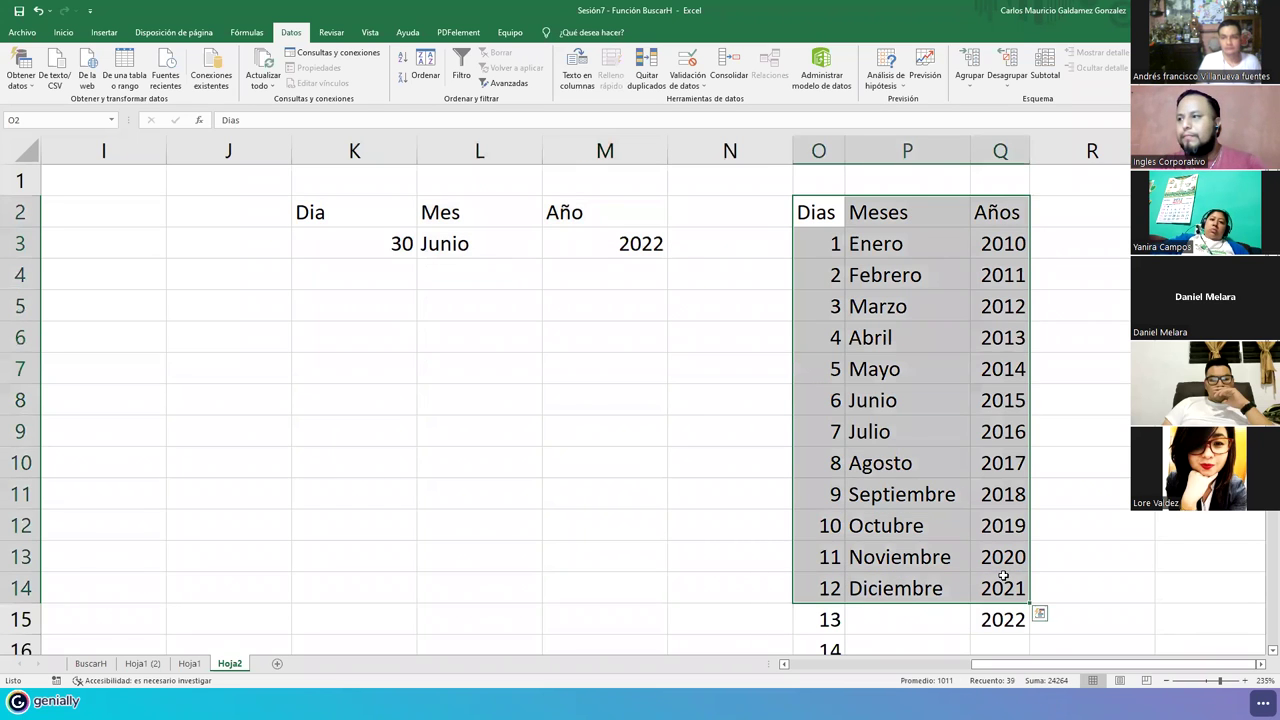
key("ctrl+shift+Down")
key("Delete")
scroll(1003, 576, "up", 6)
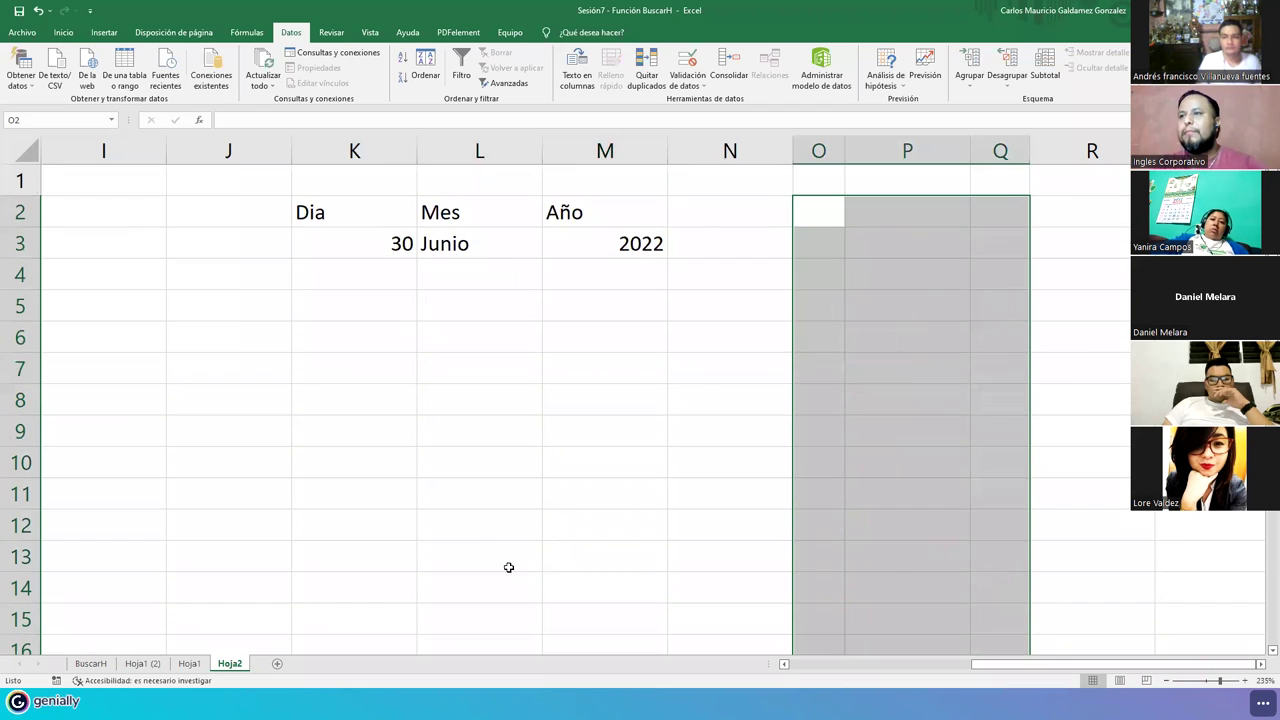
- Choose a blank entry from each of the Dia, Mes and Año drop-down lists in K3, L3 and M3
left_click(390, 252)
left_click(422, 252)
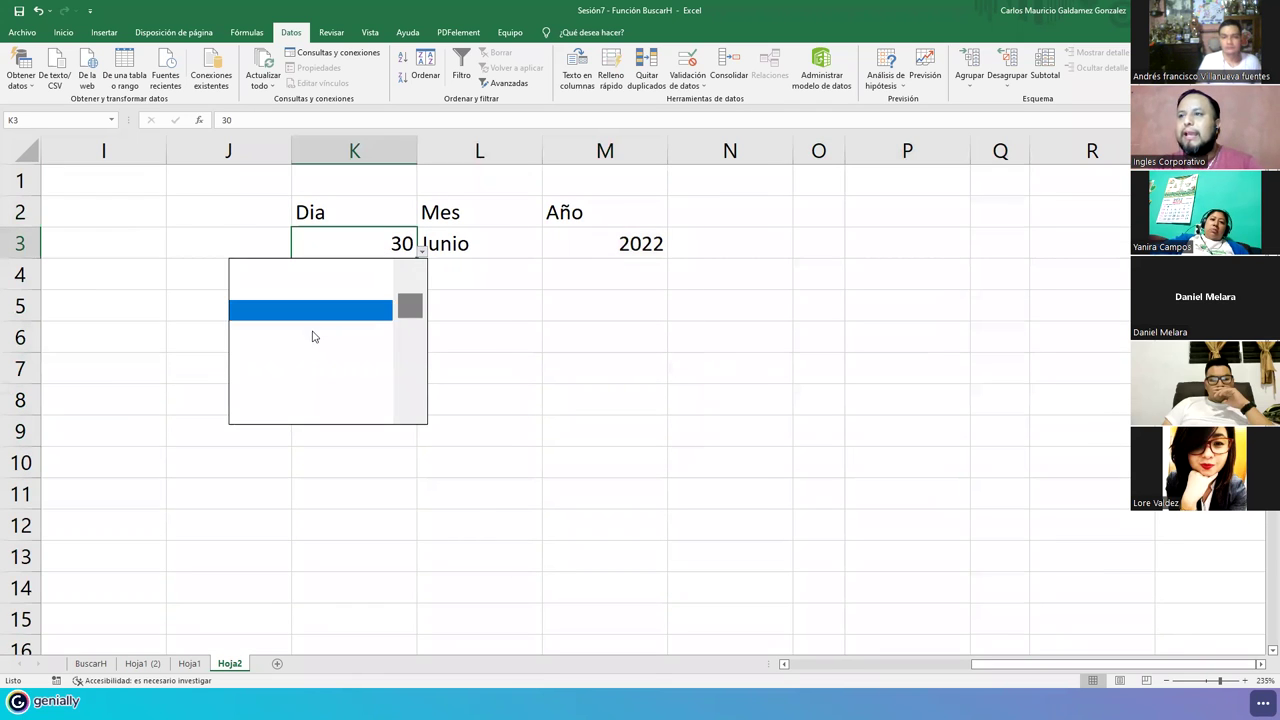
left_click(306, 414)
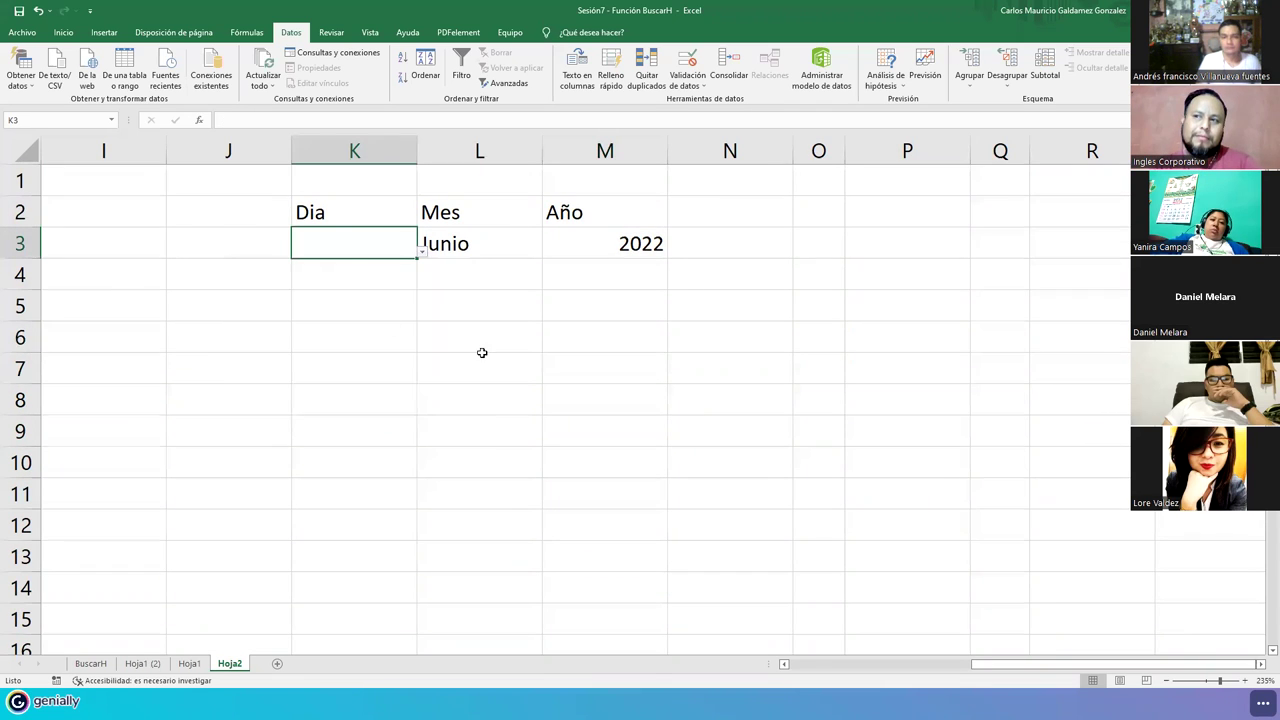
left_click(485, 263)
left_click(503, 250)
left_click(554, 254)
left_click(538, 259)
left_click(547, 253)
left_click(434, 400)
left_click(669, 251)
left_click(671, 253)
left_click(560, 412)
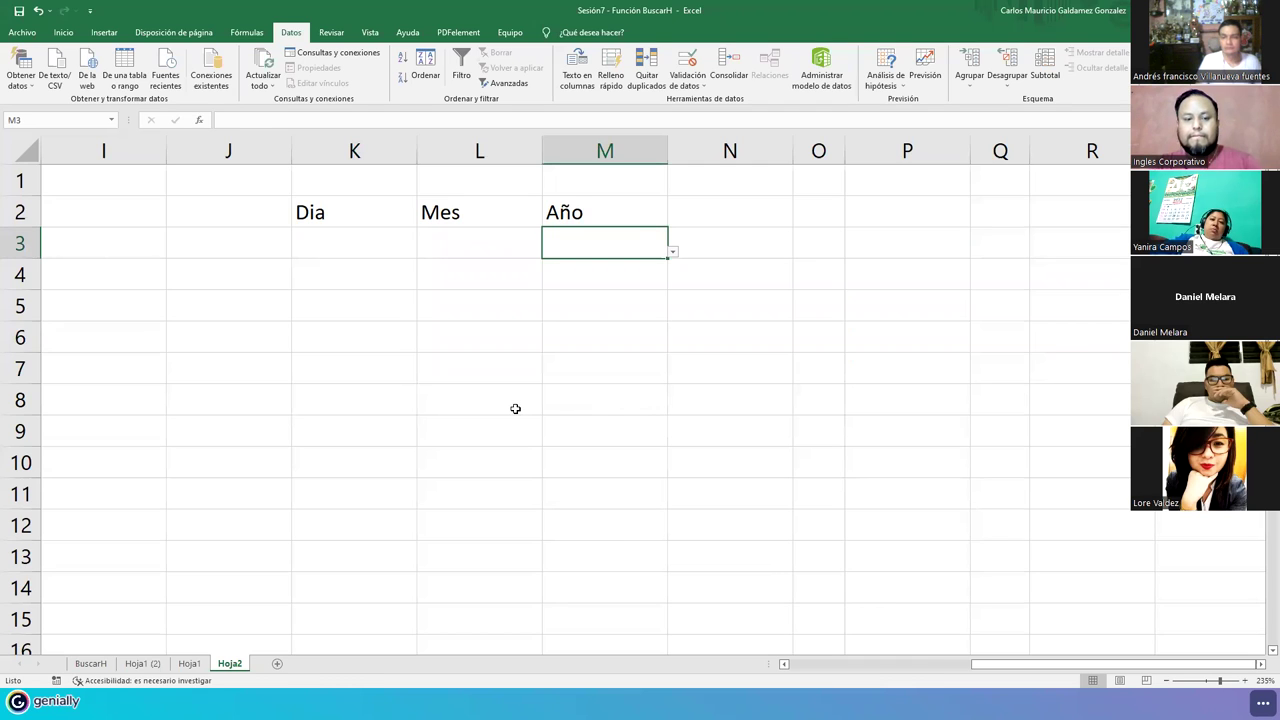
- Undo the three blank choices made in K3, L3 and M3
key("ctrl+z")
key("ctrl+z")
key("ctrl+z")
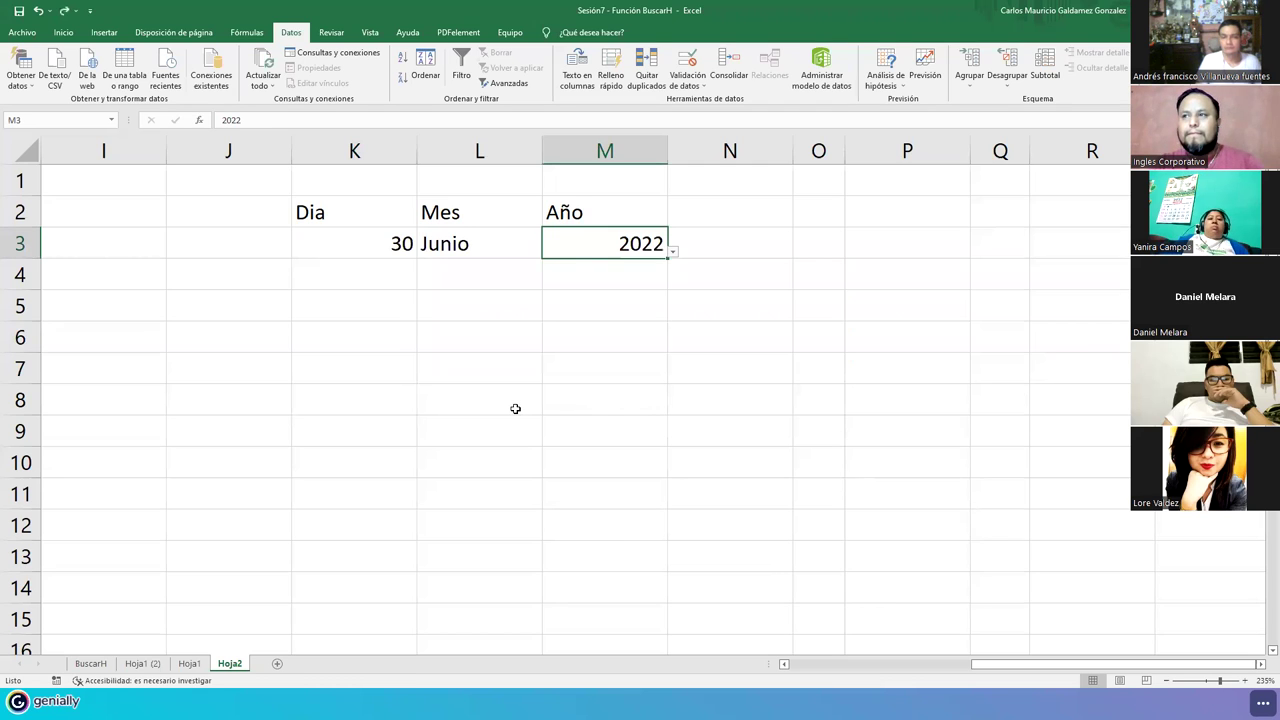
left_click(515, 408)
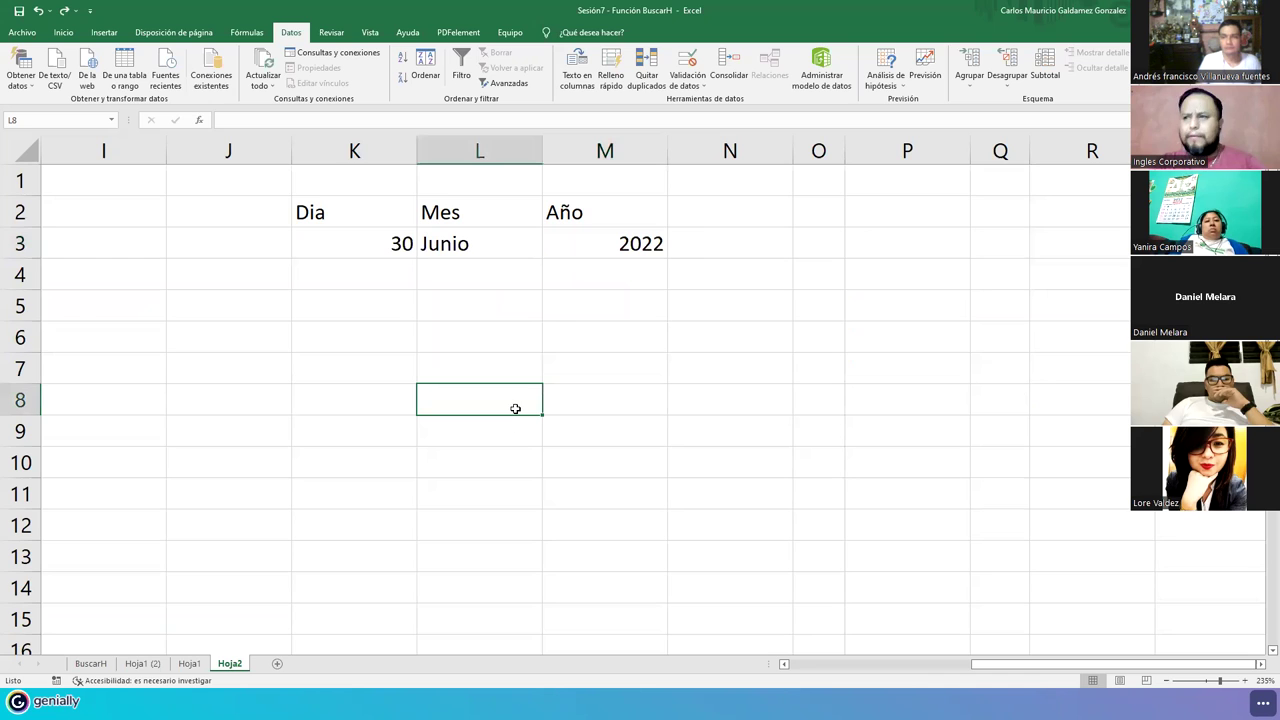
left_click(399, 322)
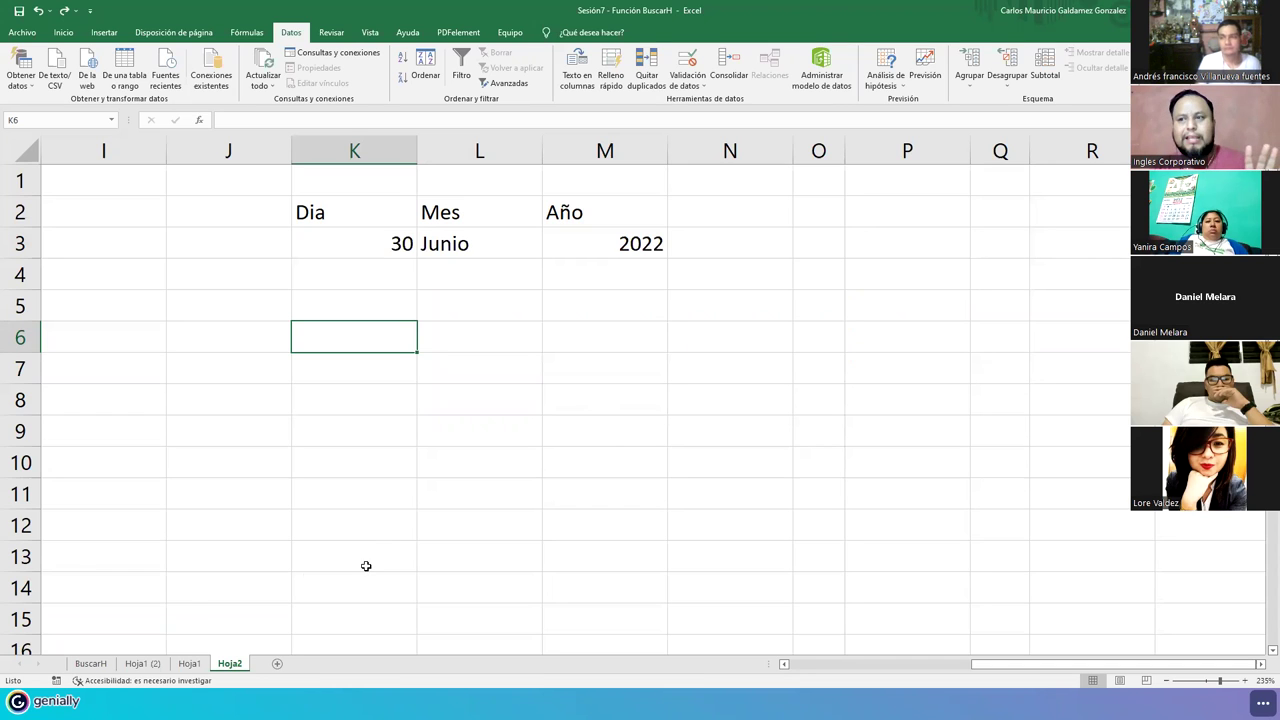
- Add a new worksheet after Hoja2 and name it HOJATrab
left_click(278, 664)
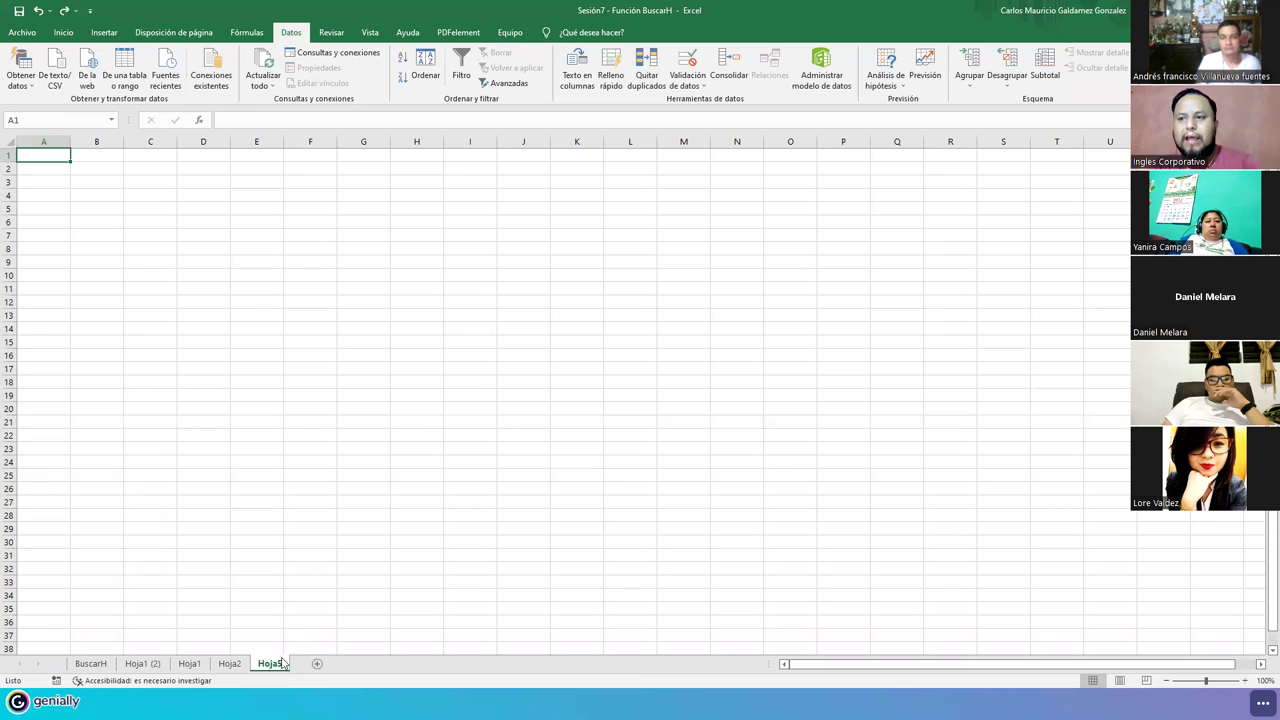
double_click(272, 663)
type("HOJA")
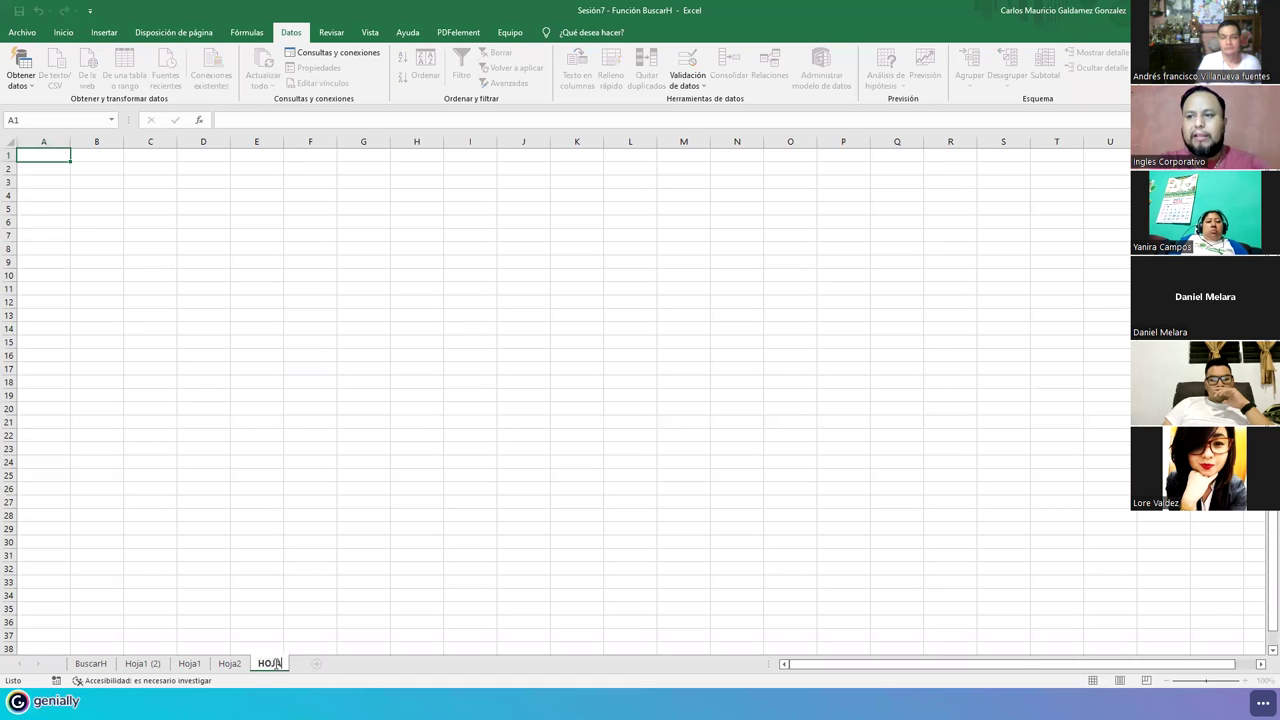
type("Trab")
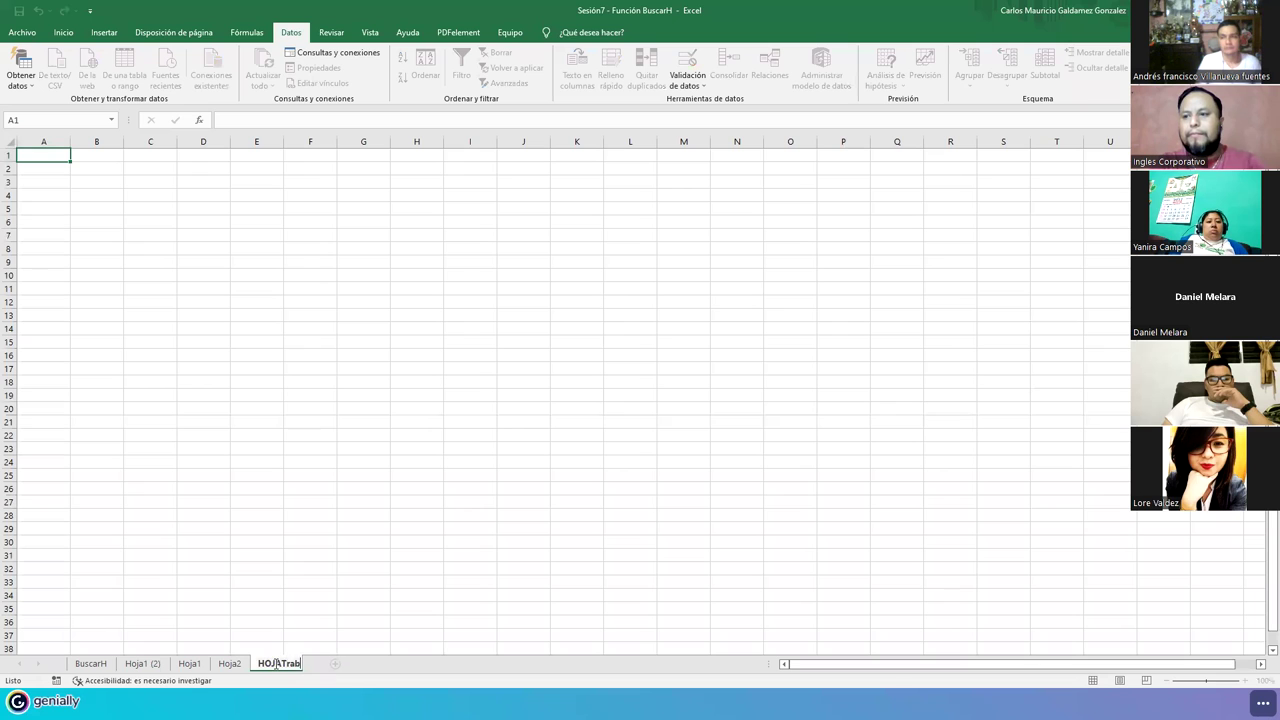
key("Return")
- Add another worksheet after HOJATrab and name it BD
left_click(335, 663)
double_click(329, 663)
type("BD")
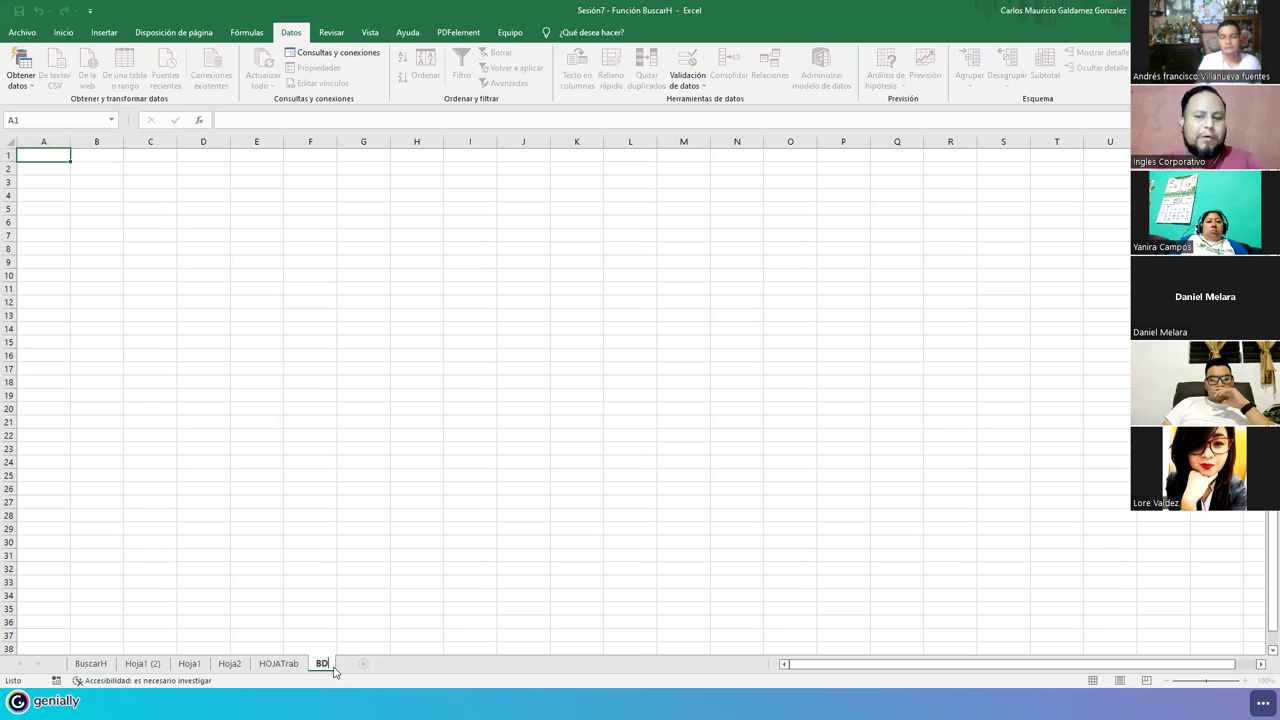
key("Return")
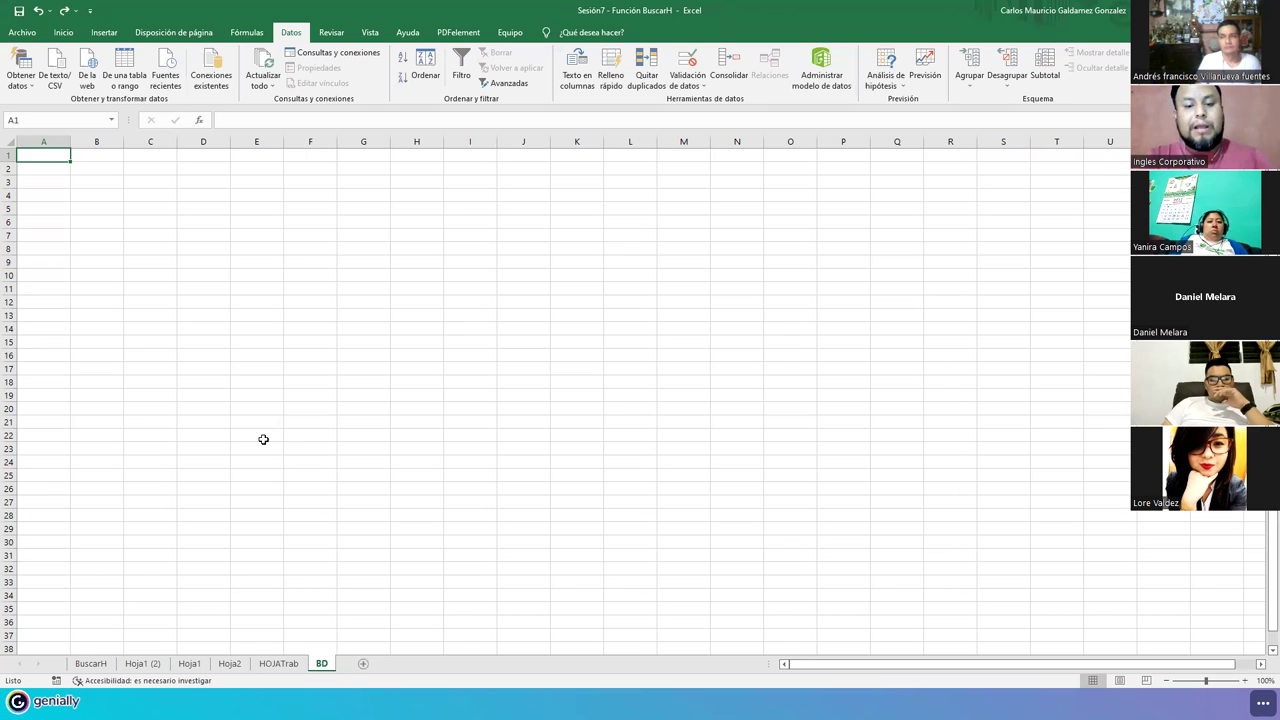
- Enter the rates 13%, 3%, 6.25%, 7% and 10% across cells A1 to E1 of the BD sheet
type("13")
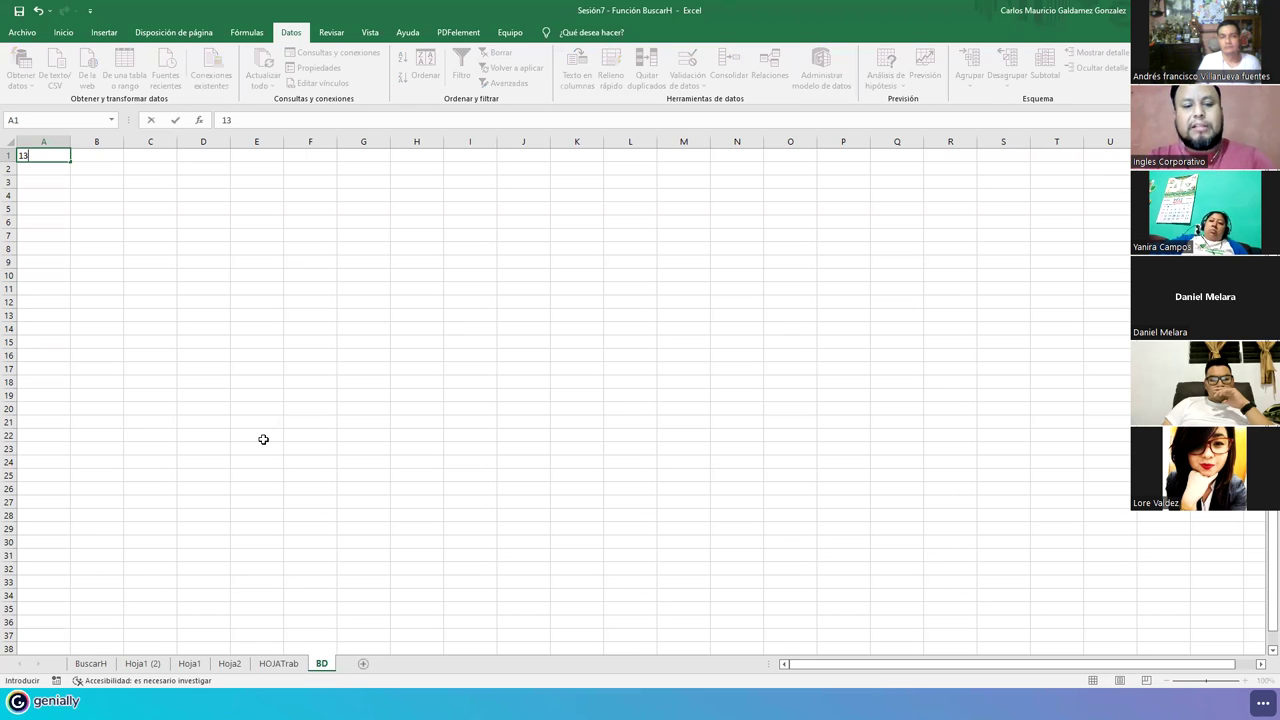
type("%")
key("Tab")
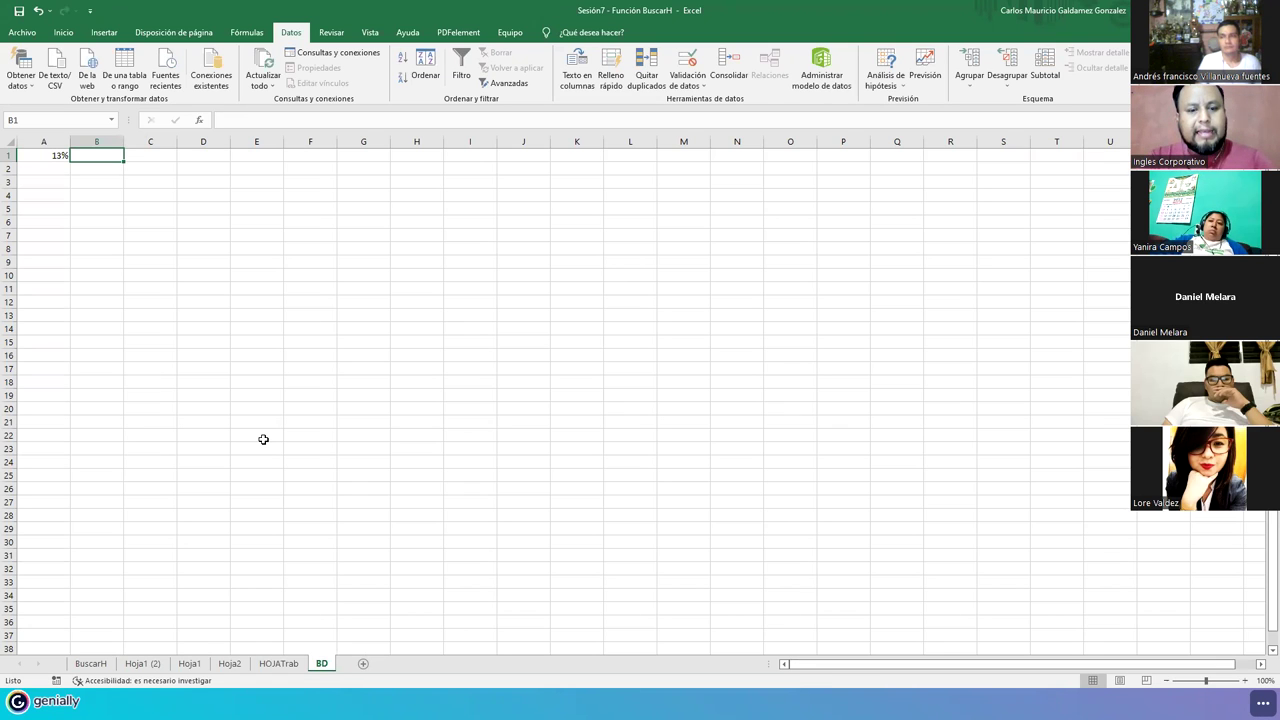
type("3%1")
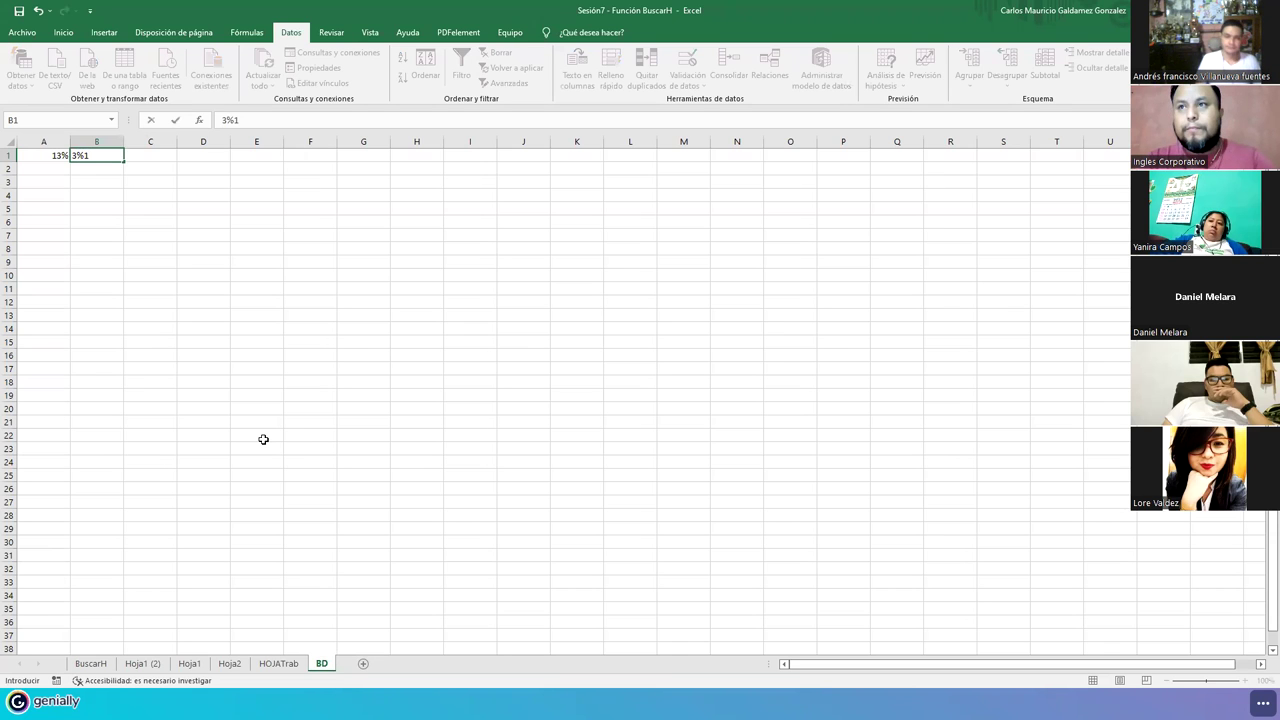
key("BackSpace")
key("Tab")
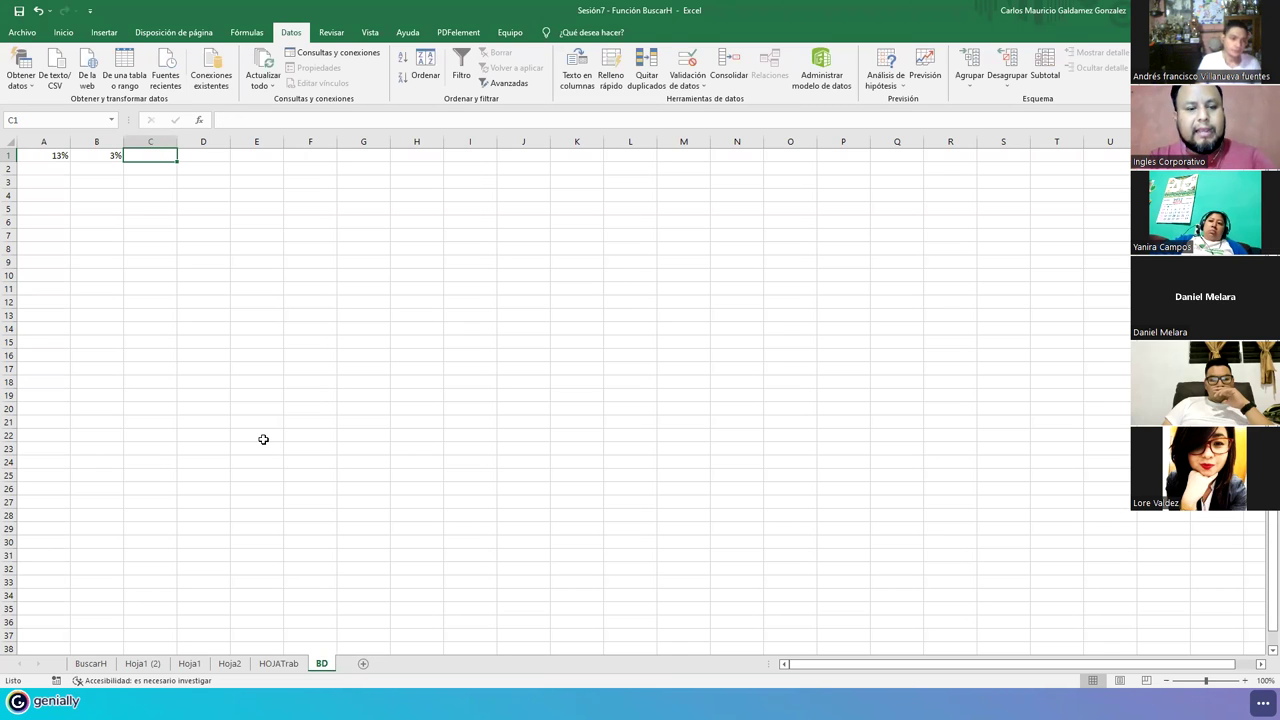
type("6.25%")
key("Tab")
type("7%")
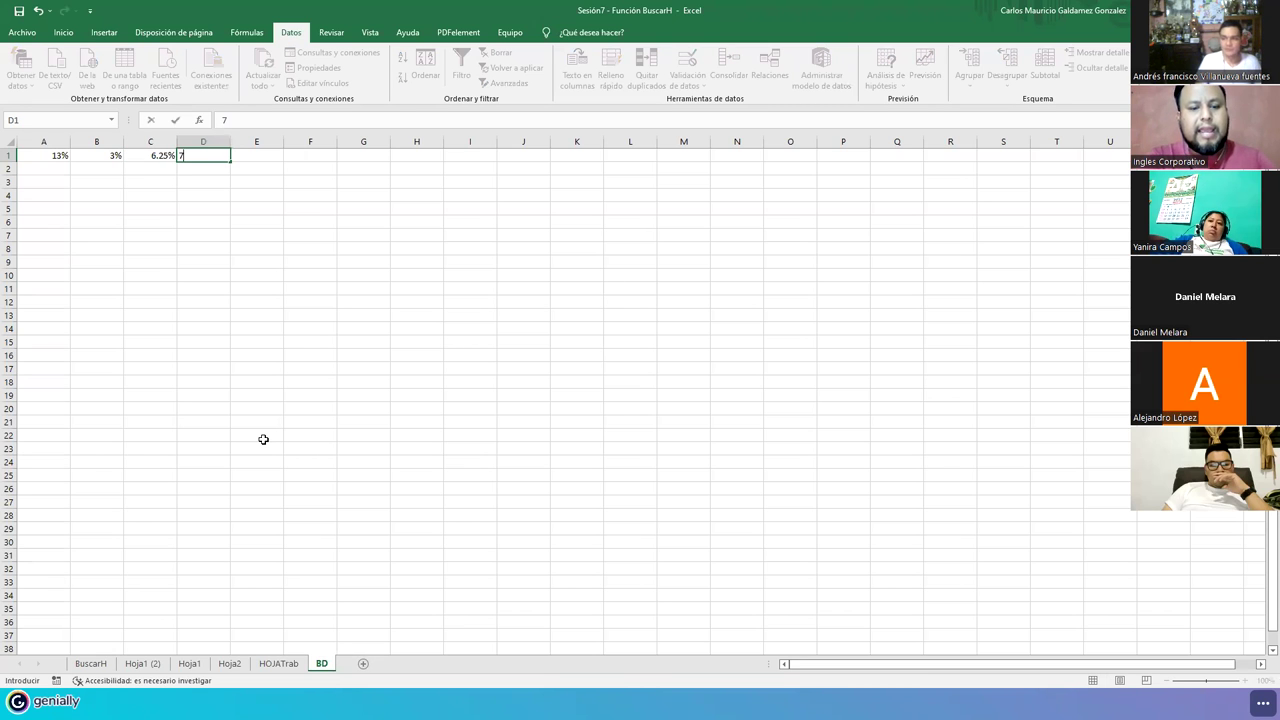
key("Tab")
type("10%")
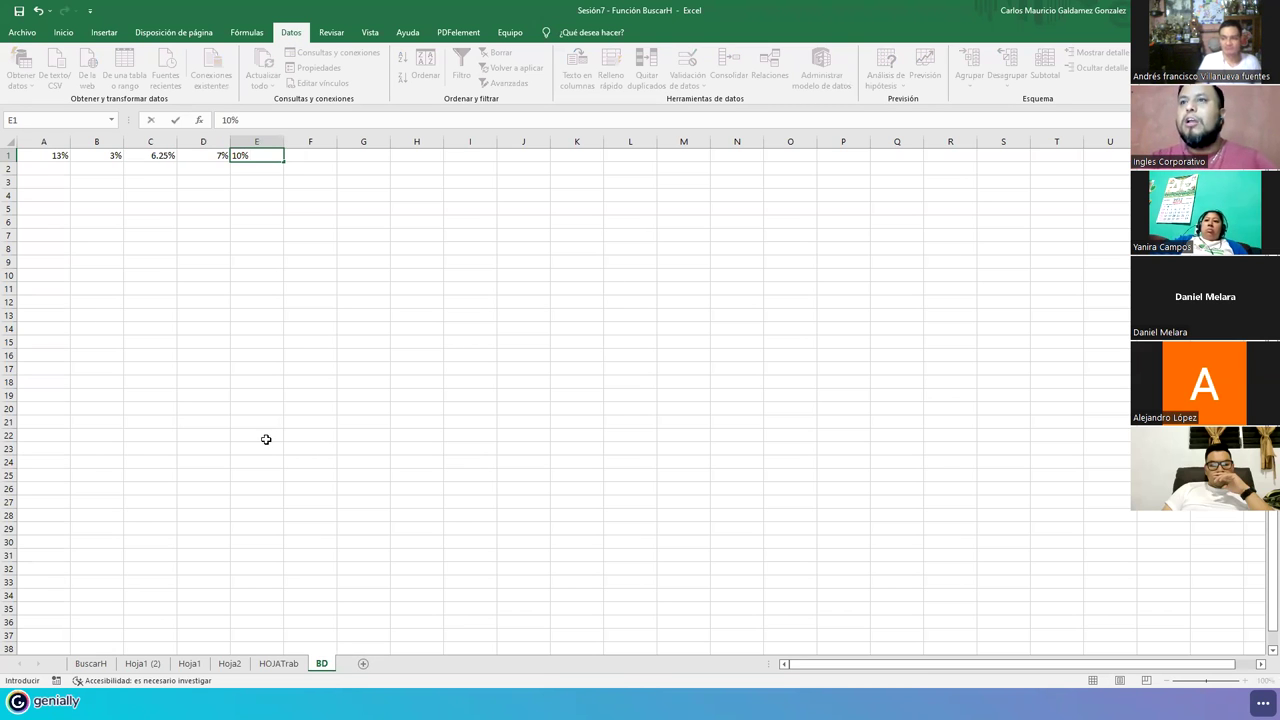
- Define names for the rate cells A1 to E1, using IVA for A1, ISSS for B1 and RENTA for E1
left_click(45, 157)
left_click(54, 122)
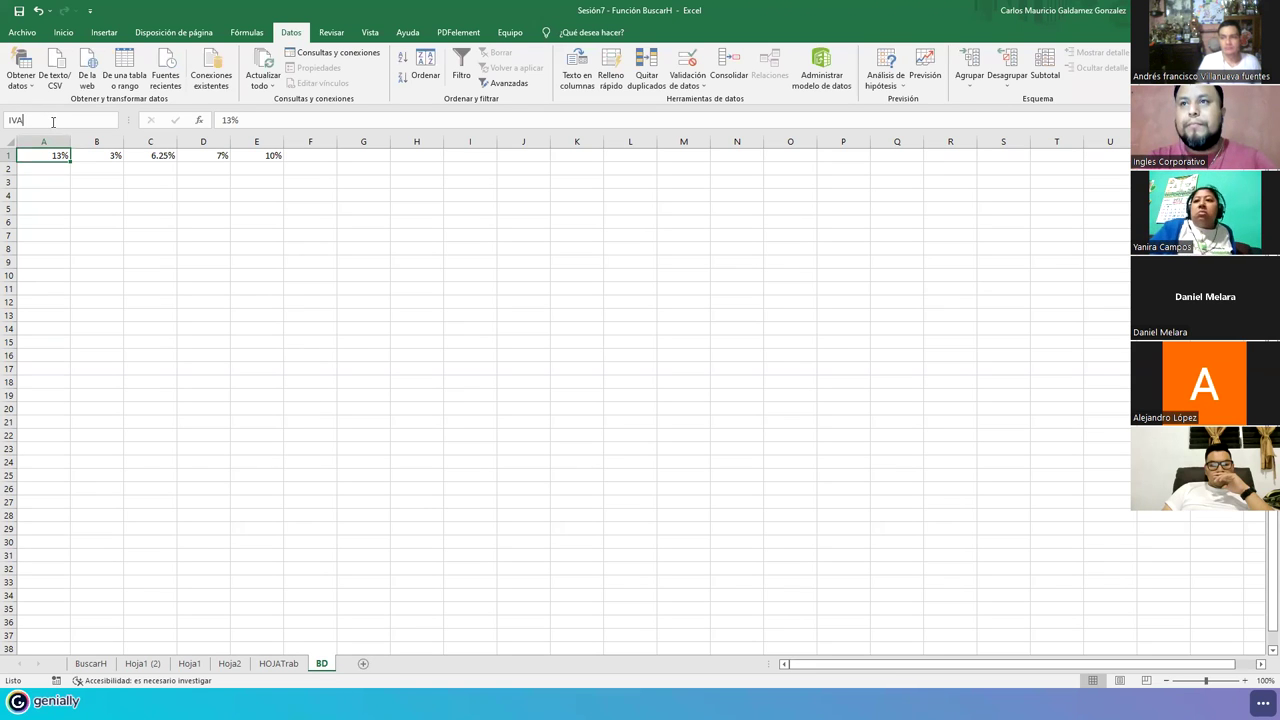
left_click(104, 152)
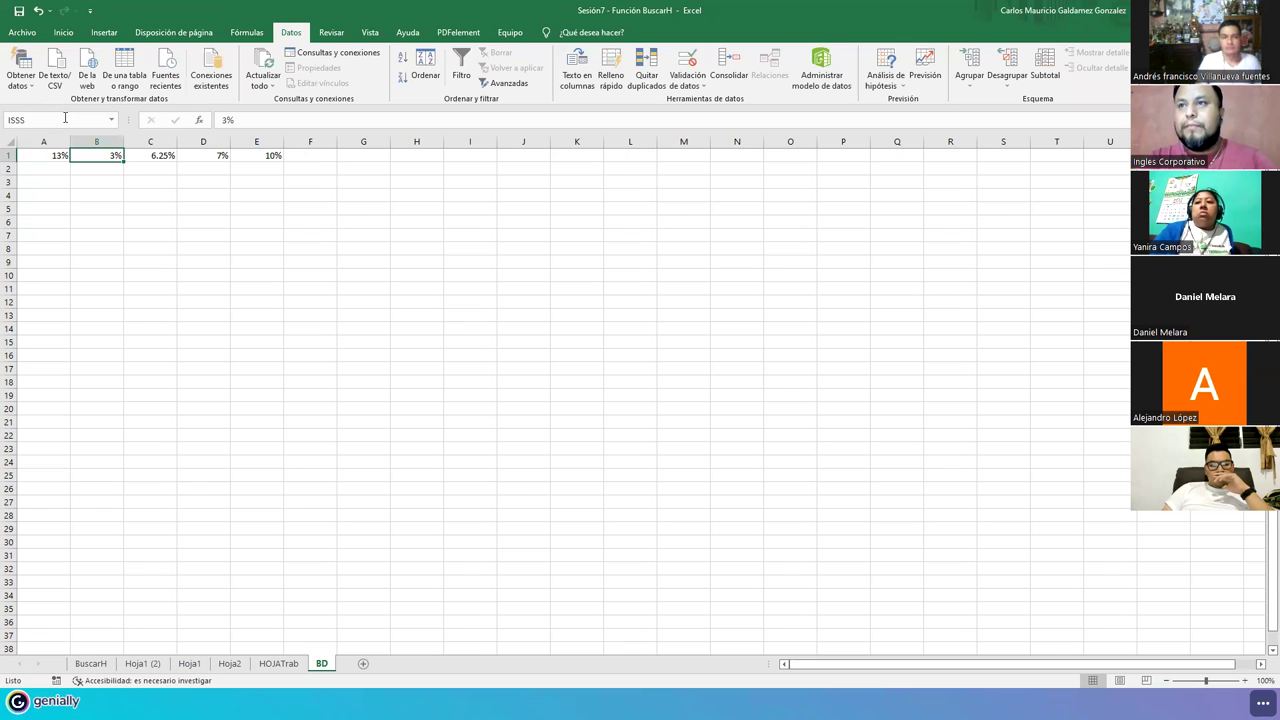
left_click(155, 156)
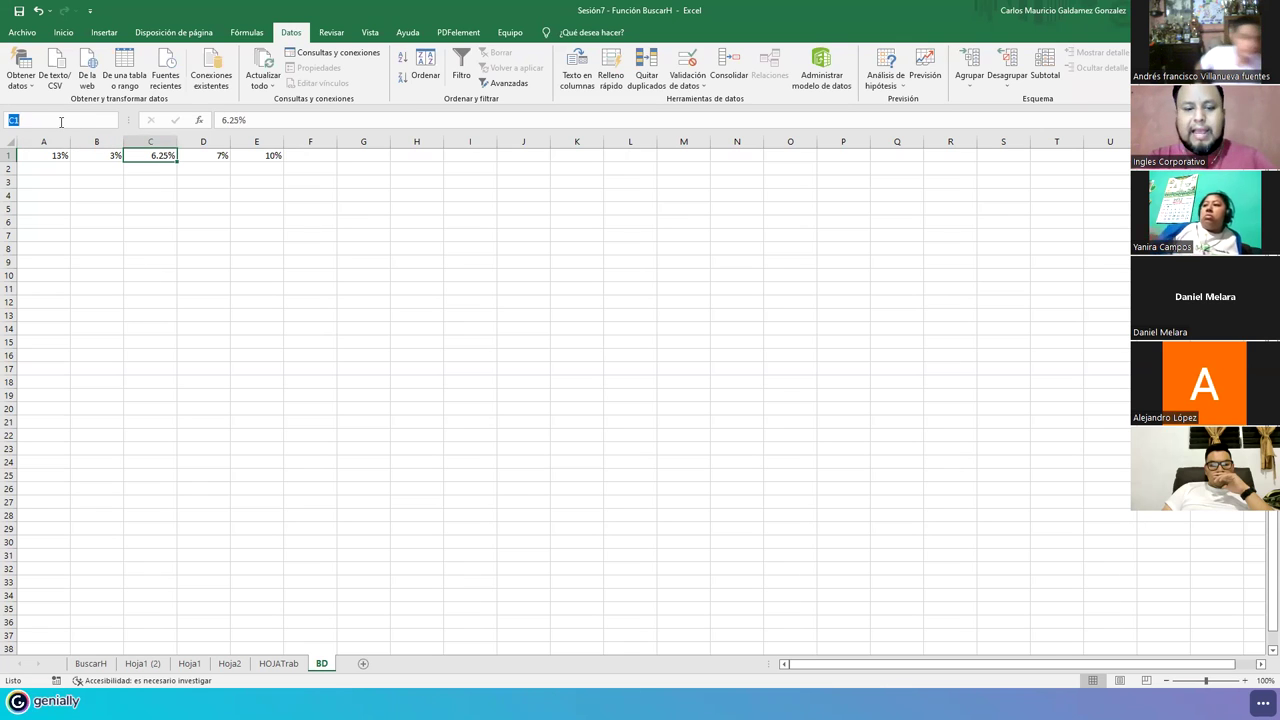
left_click(196, 158)
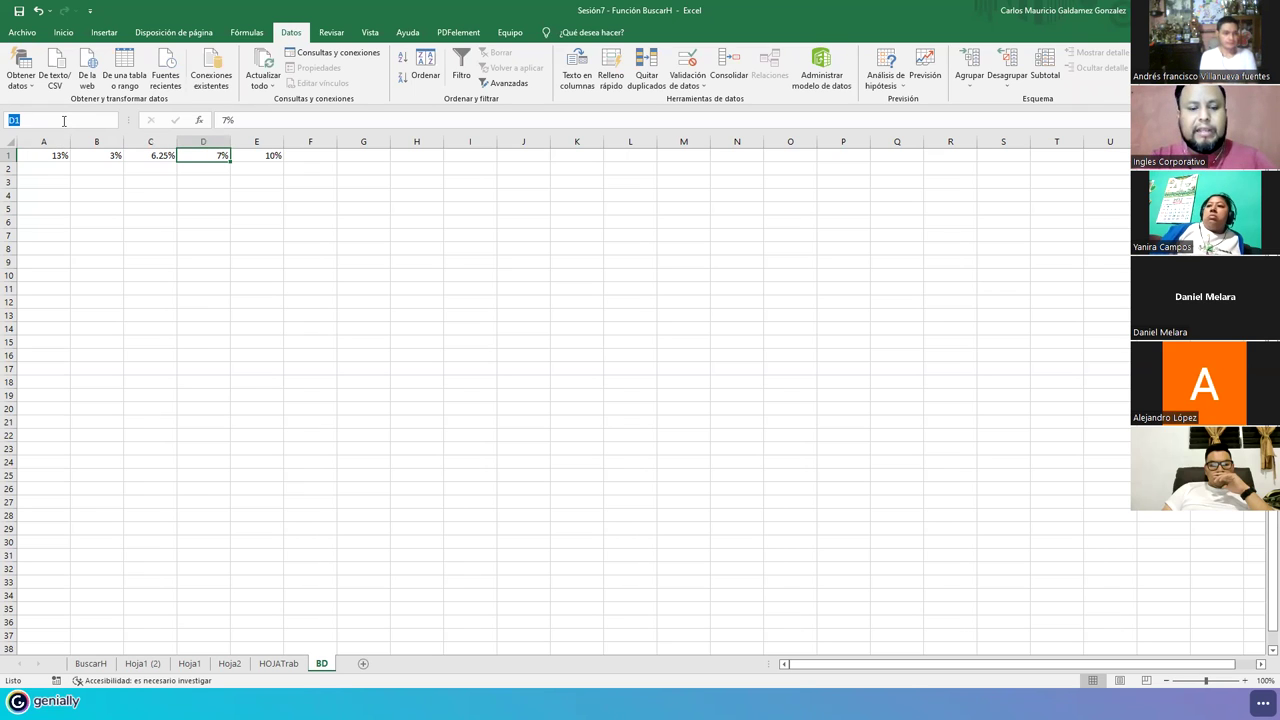
left_click(243, 158)
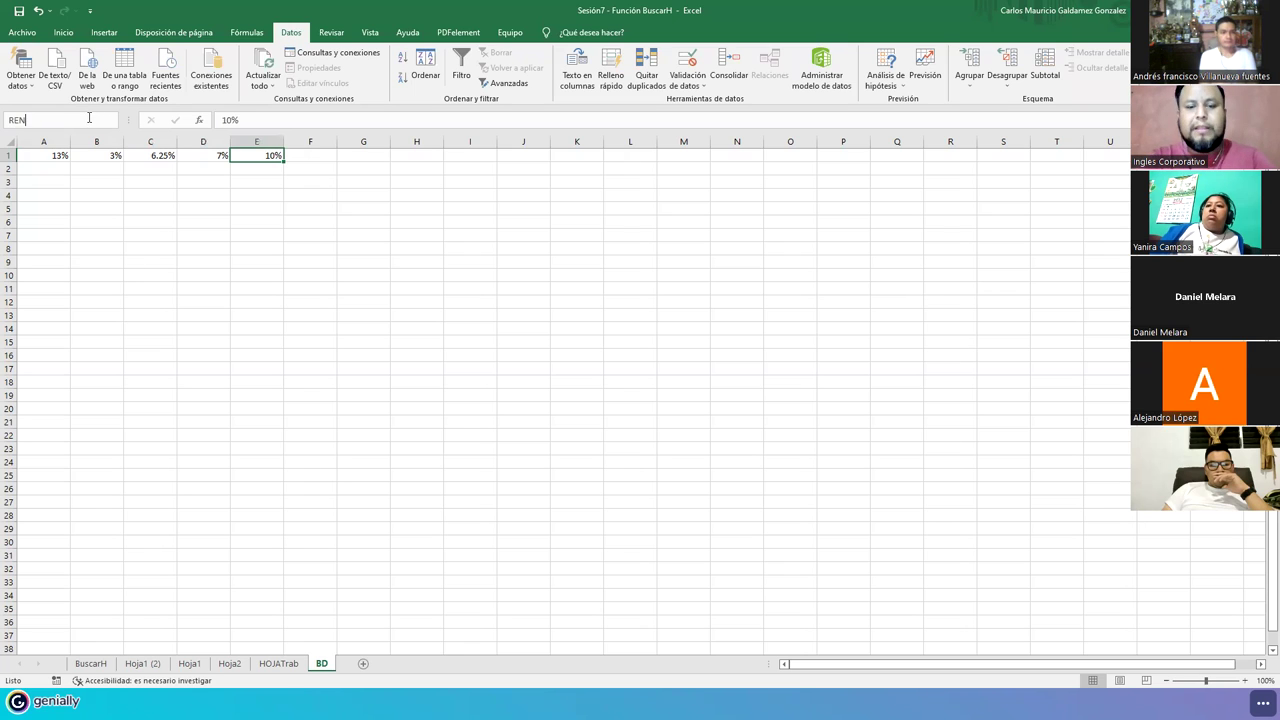
key("Return")
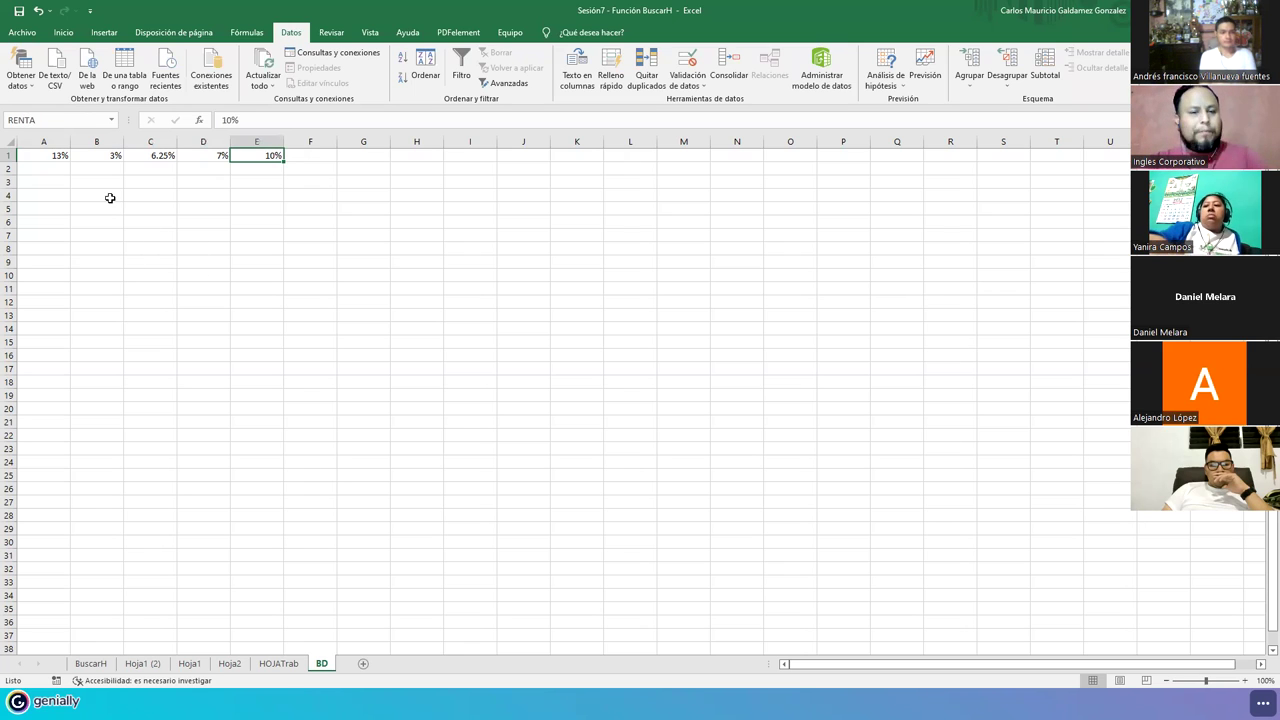
- Enter the headings Dia, Mes and Año in cells A4, B4 and C4
left_click(46, 192)
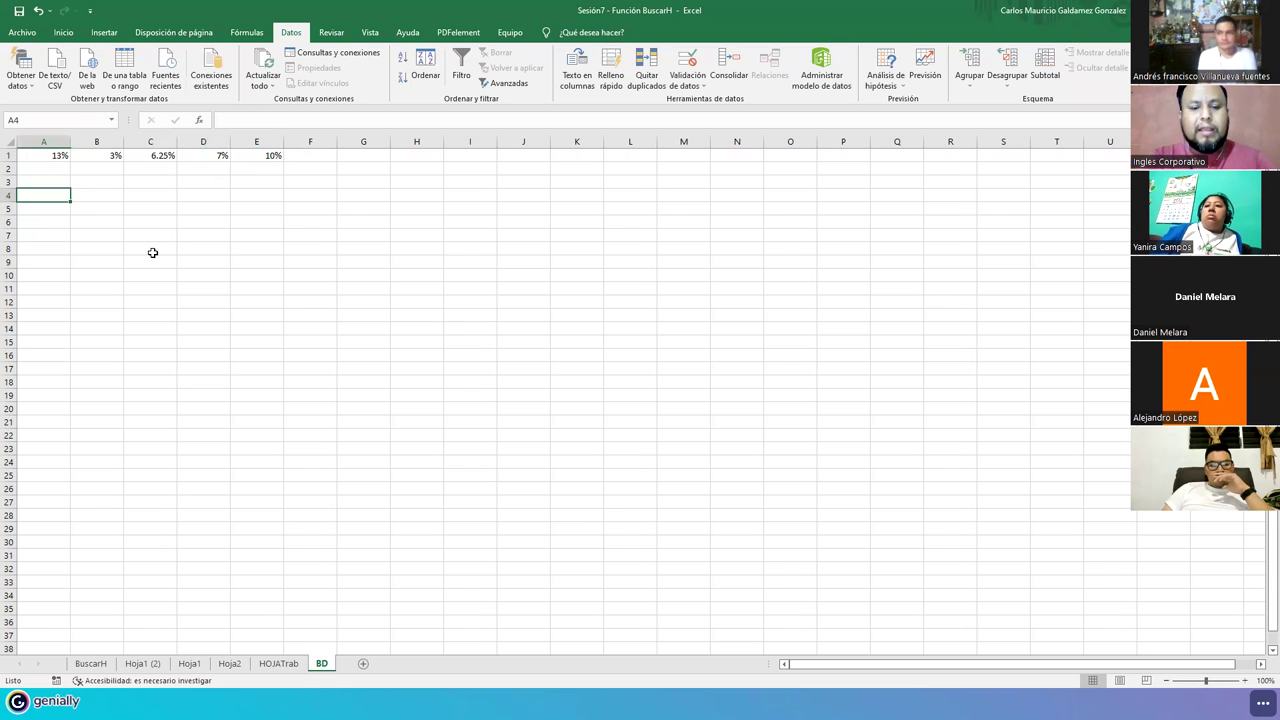
type("Dia")
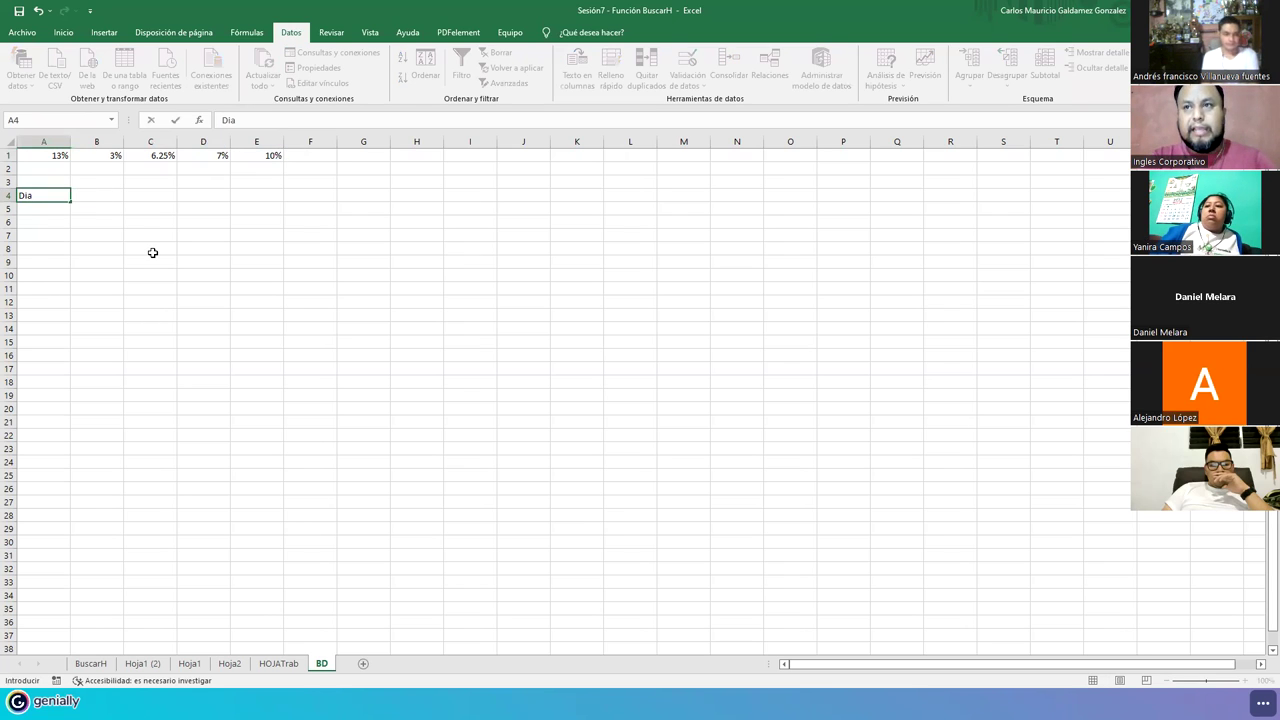
key("Return")
key("Up")
key("Right")
type("Mes")
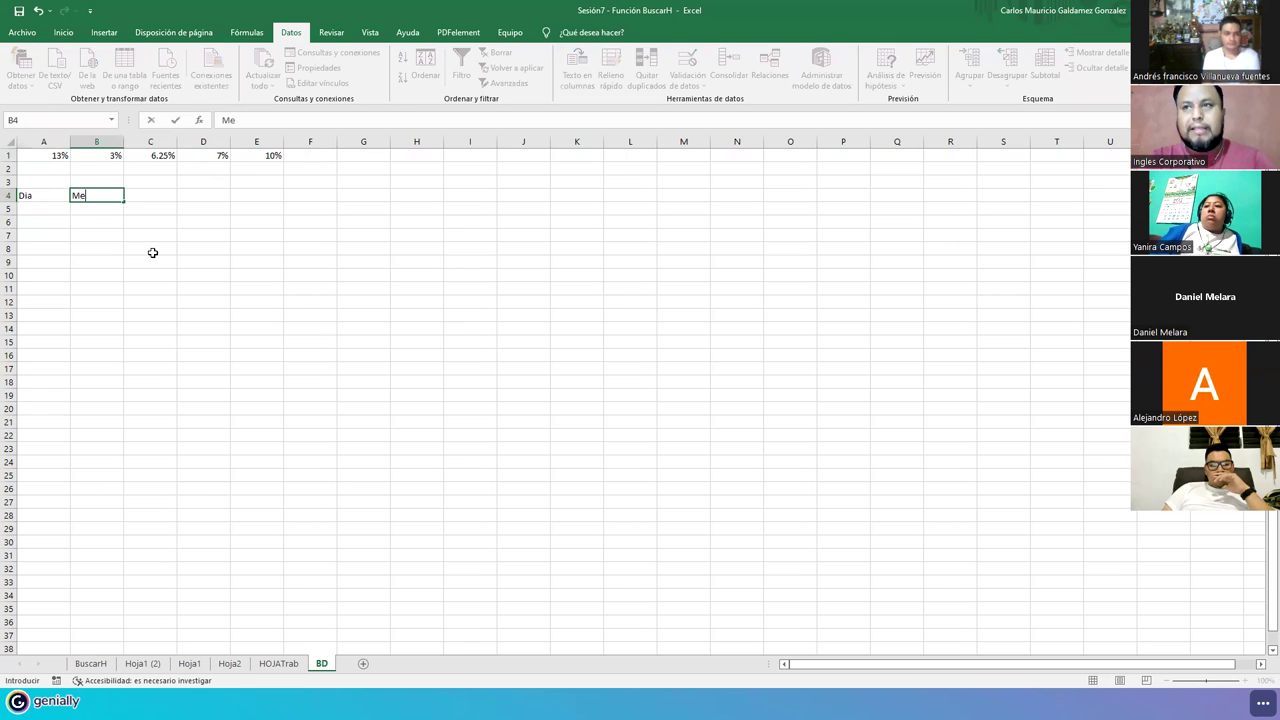
key("Tab")
type("Año")
key("Return")
- Enter 1 and 2 in cells A5 and A6 as the first values under the Dia heading
key("Left")
type("1")
key("Return")
type("2")
key("Up")
key("Right")
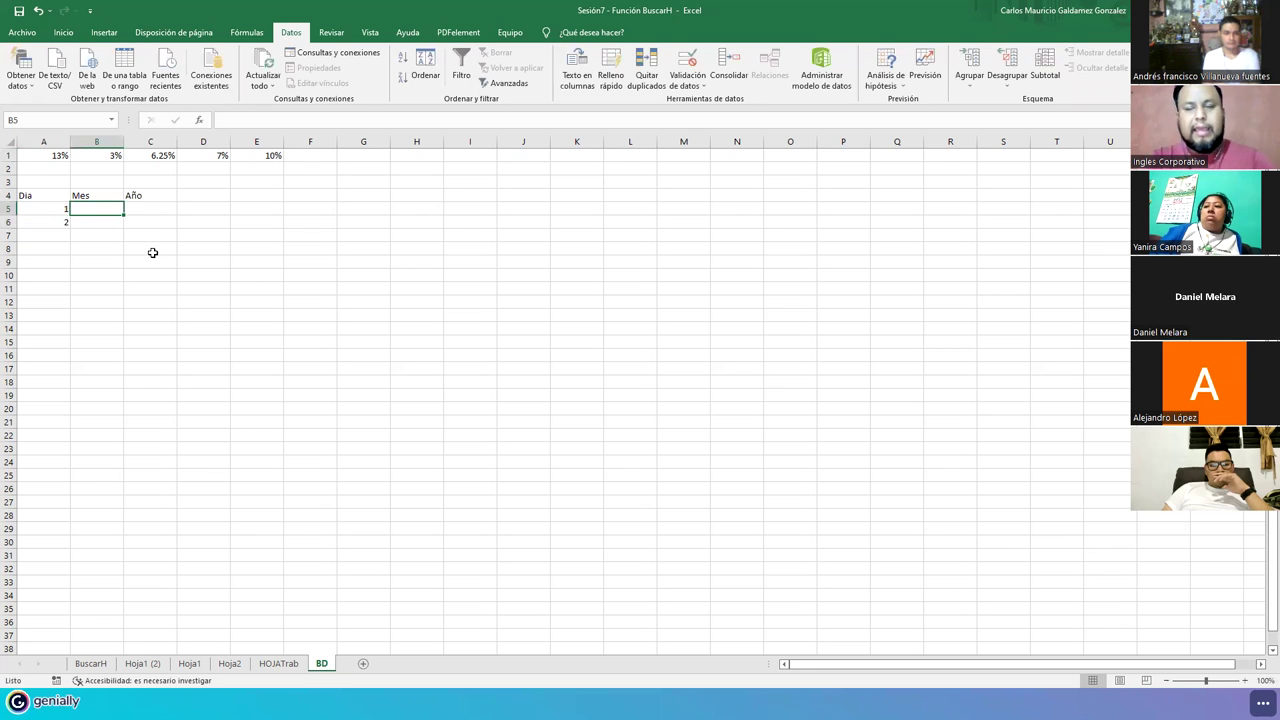
- Enter Ene and Feb in cells B5 and B6 as the first months under the Mes heading
type("Ene")
key("Return")
type("Fe")
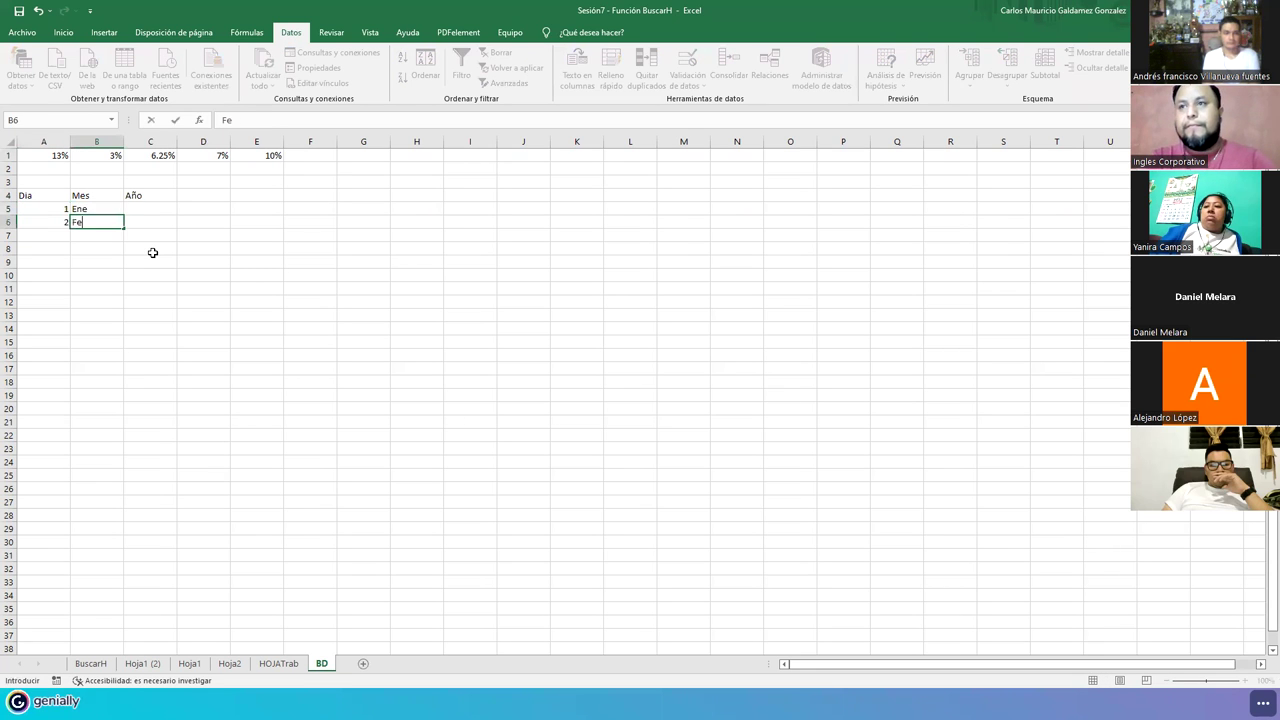
type("b")
- Enter 2015 and 2016 in cells C5 and C6 under the Año heading
key("Right")
key("Up")
type("20")
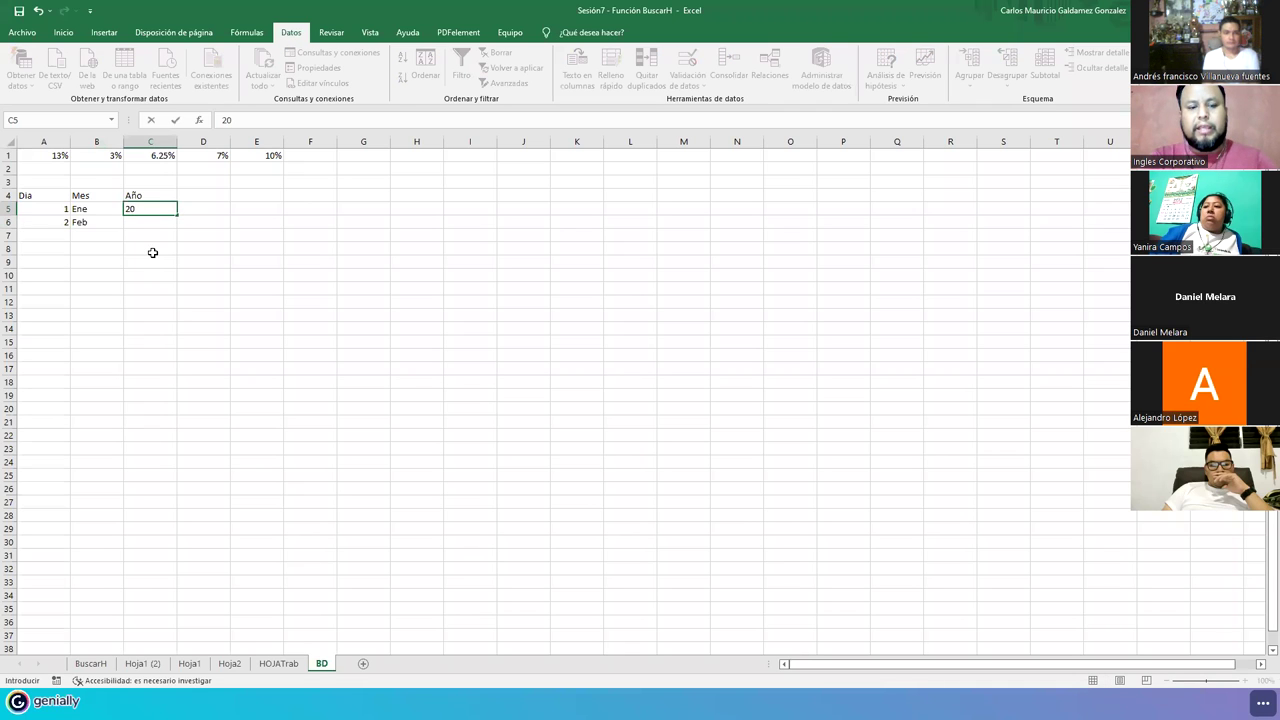
type("15")
key("Return")
type("2016")
key("Return")
- Extend the three series down to day 31, month Dic and year 2025, and clear the surplus 2025 in C15
left_click_drag(47, 209, 53, 609)
left_click_drag(100, 209, 100, 355)
left_click_drag(150, 209, 168, 343)
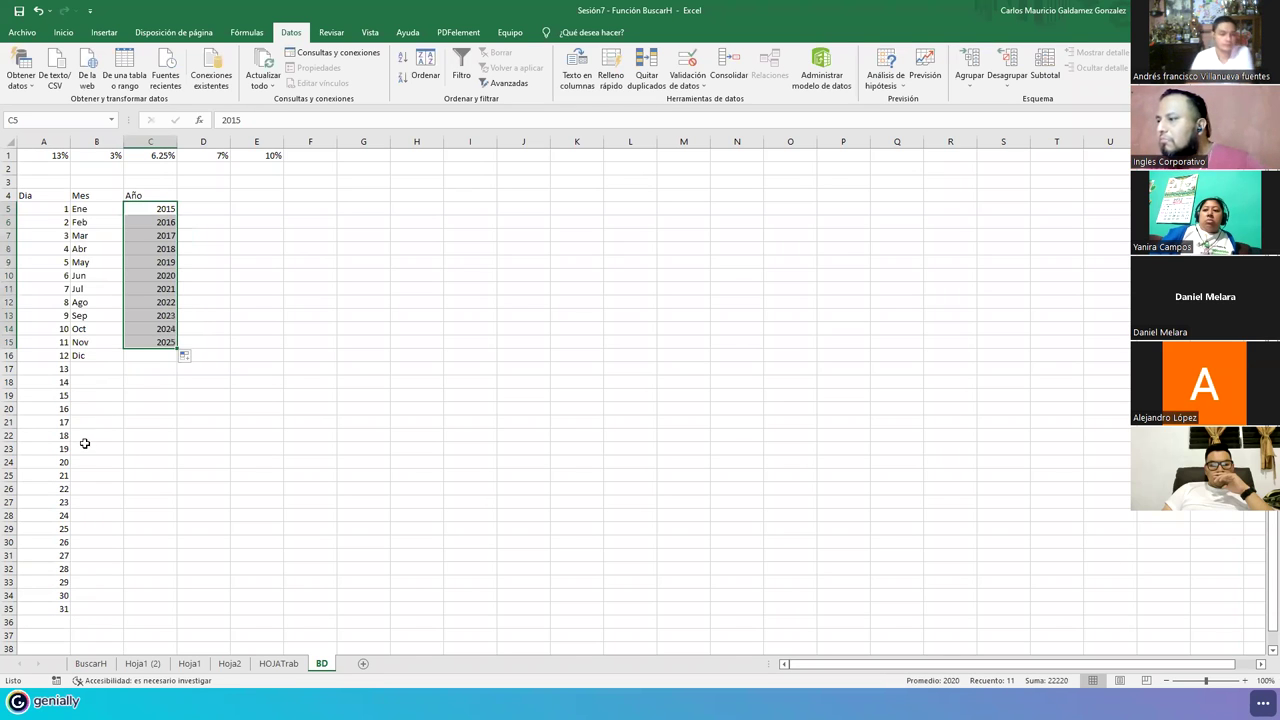
left_click(140, 342)
key("Delete")
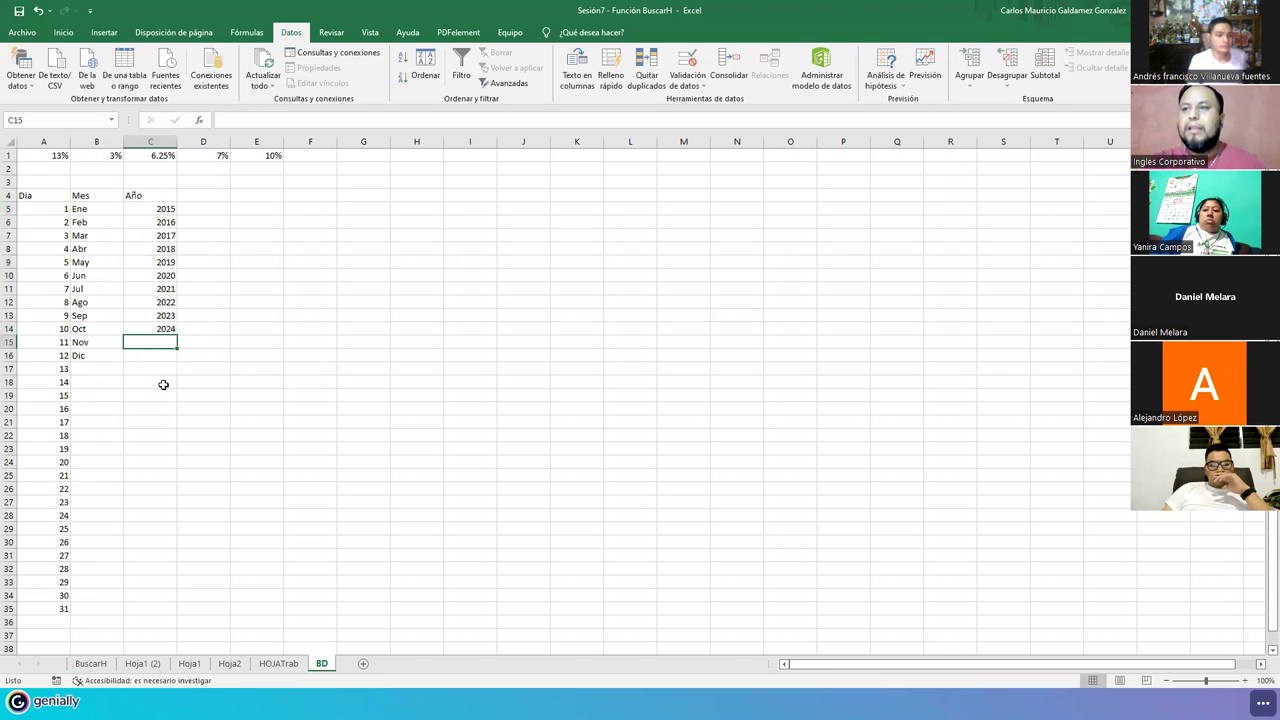
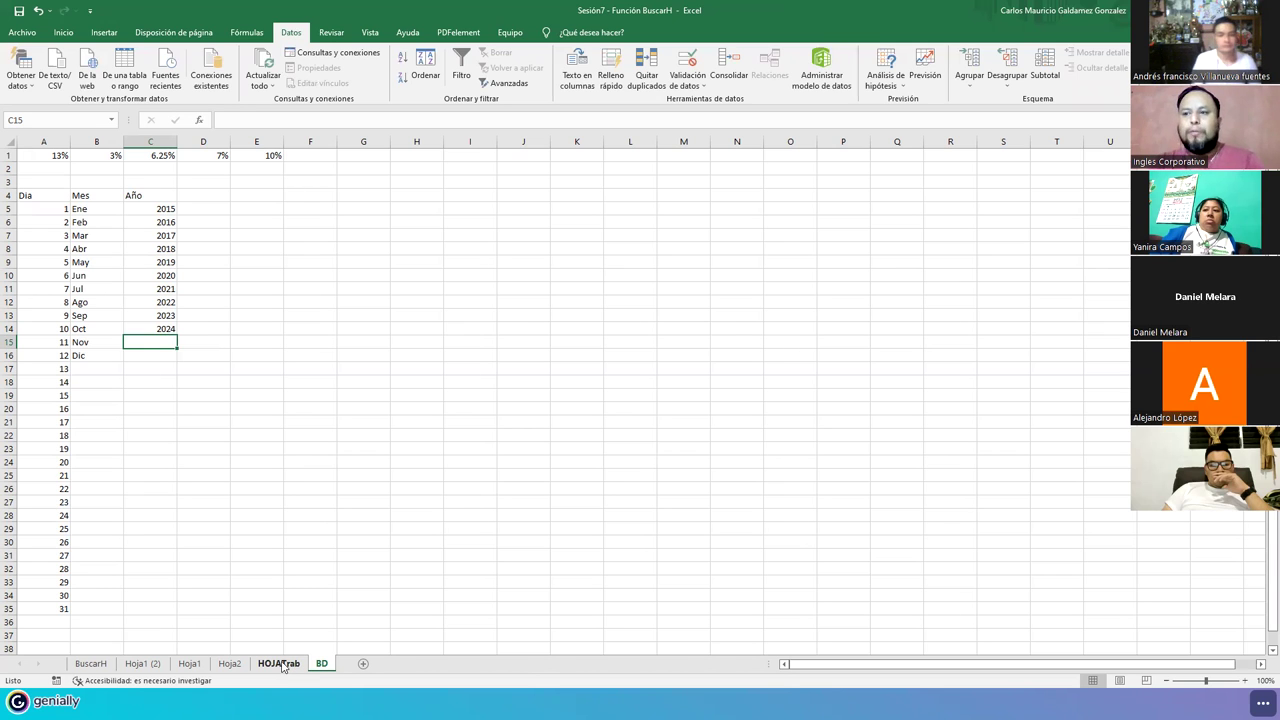
left_click_drag(46, 195, 137, 614)
left_click_drag(44, 155, 265, 152)
- Label the rates in cells A2 to E2 as IVA, ISSS, AFP, FSV and RENTA
left_click(51, 169)
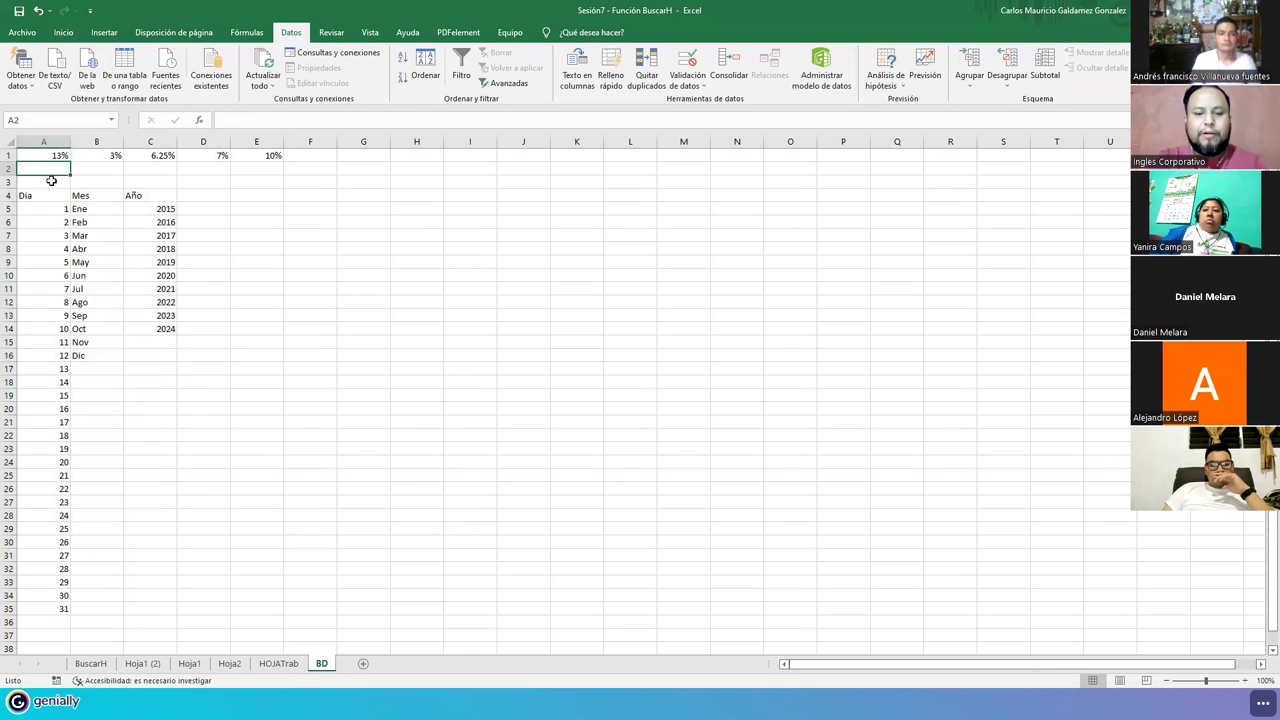
type("IVA")
key("Tab")
type("ISS")
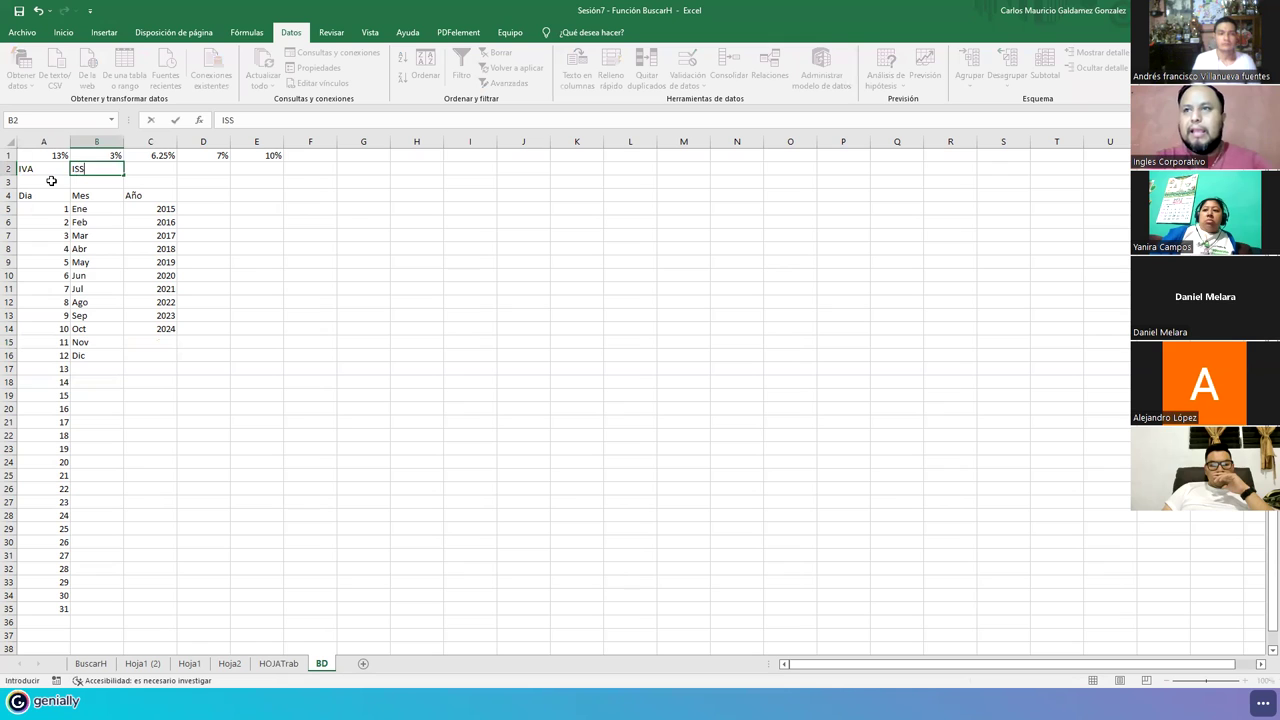
type("S")
key("Tab")
type("AFP")
key("Tab")
type("FSV")
key("Tab")
type("RENTA")
key("Return")
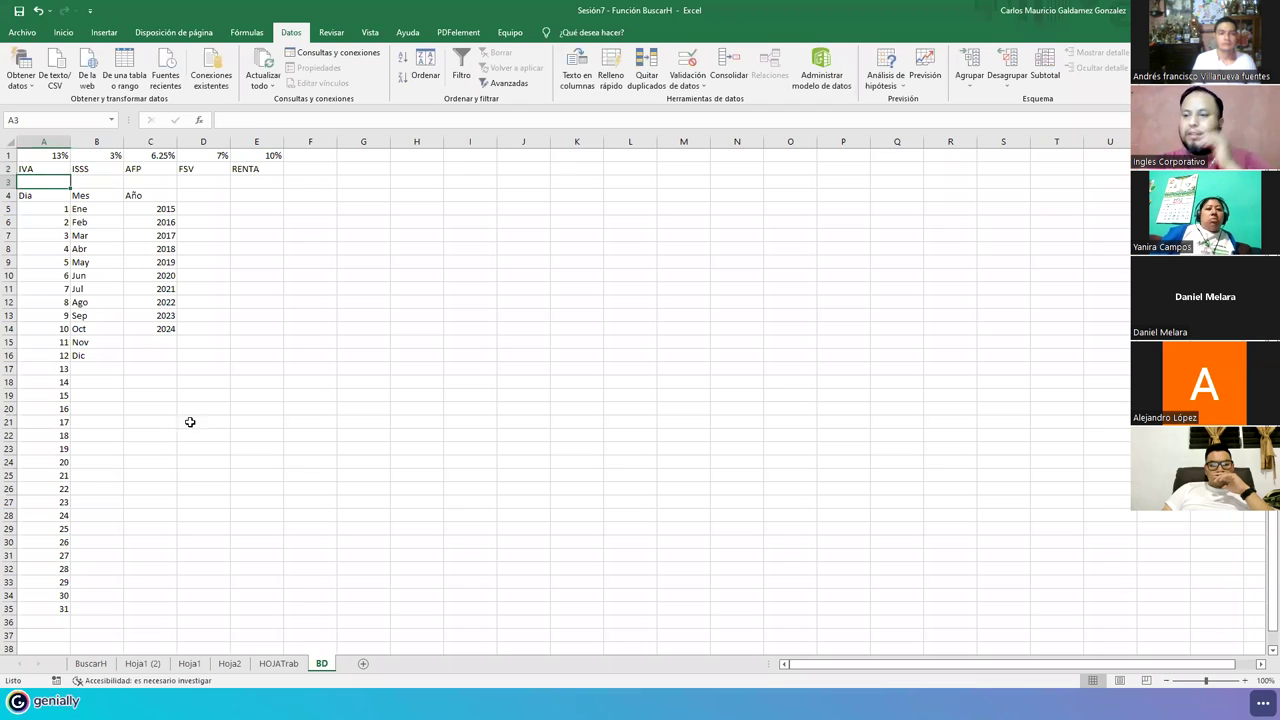
- Enter the label Fecha in cell B3 of the HOJATrab sheet
left_click(280, 664)
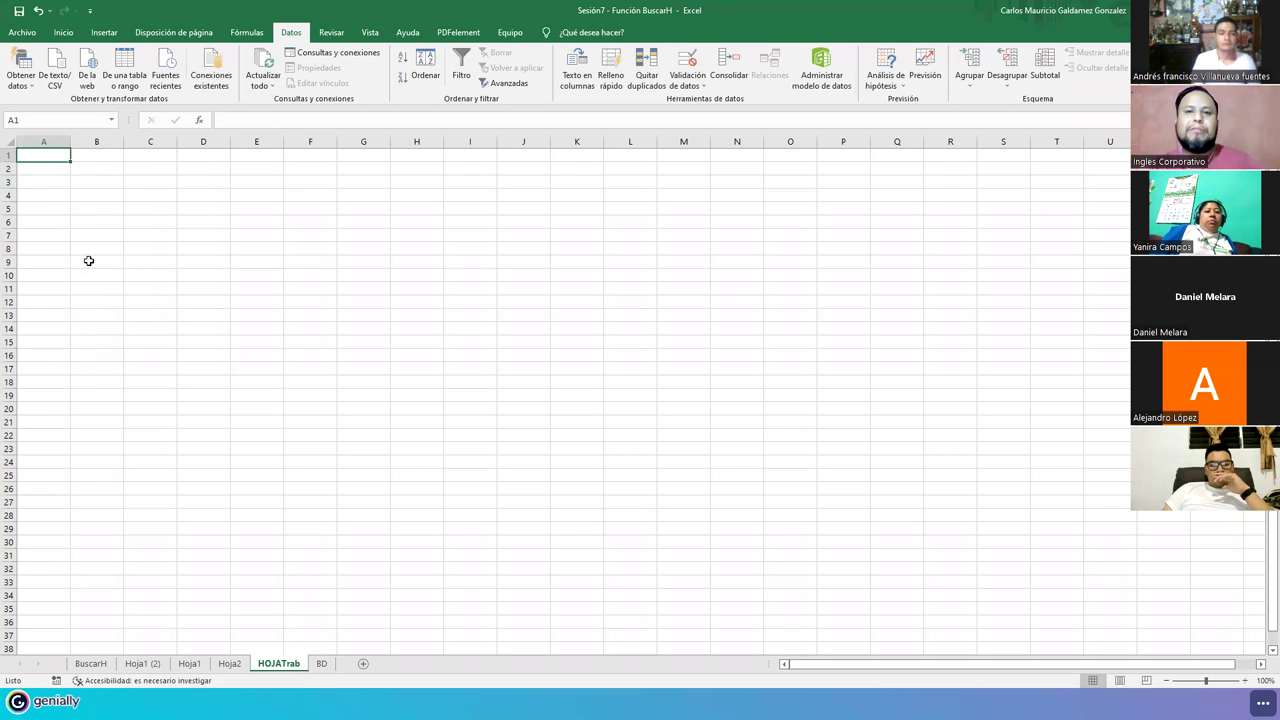
left_click(90, 181)
type("Fecha")
key("Tab")
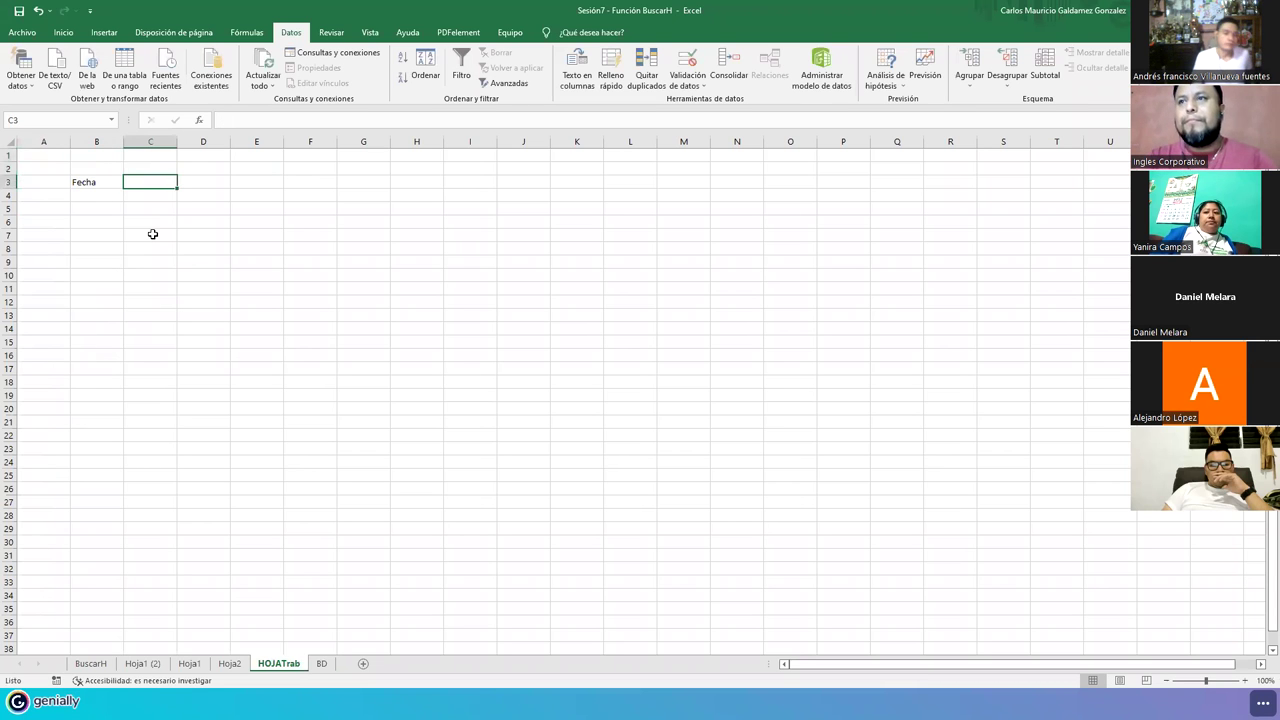
- Enter the headings Dia, Mes and Año in cells C2, D2 and E2
key("Up")
type("Dia")
key("Tab")
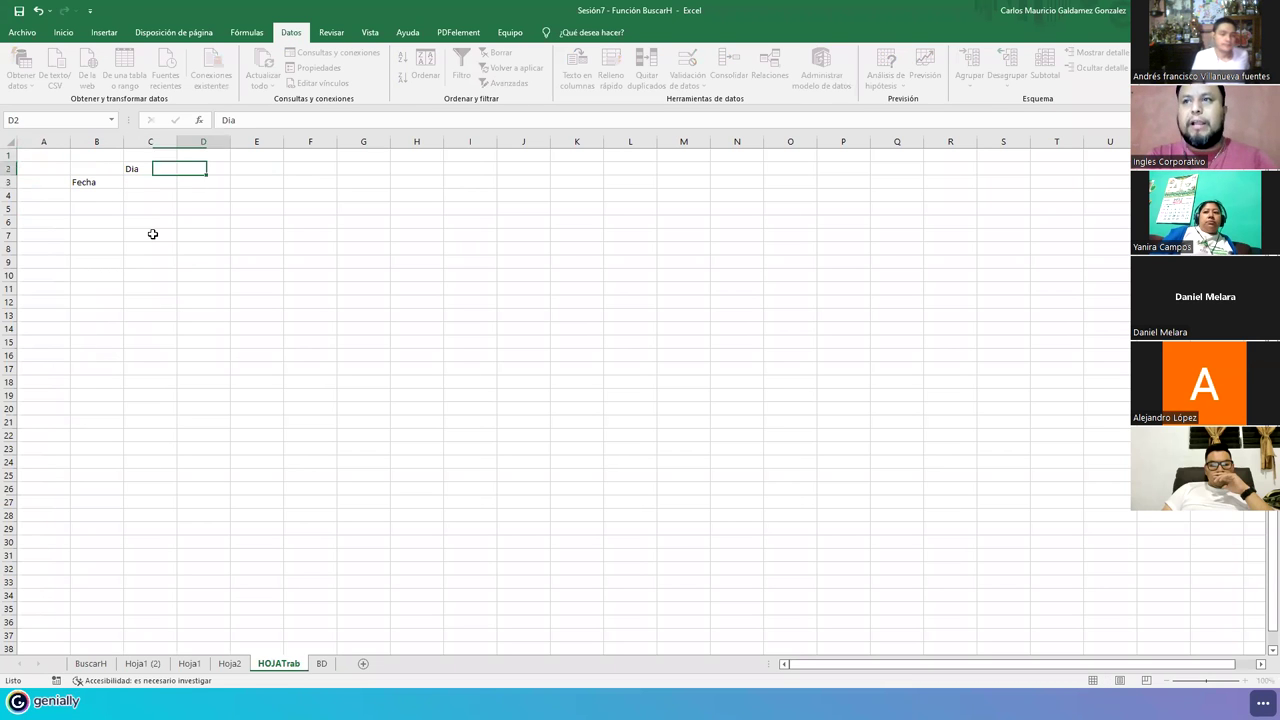
type("Mes")
key("Tab")
type("Año")
key("Return")
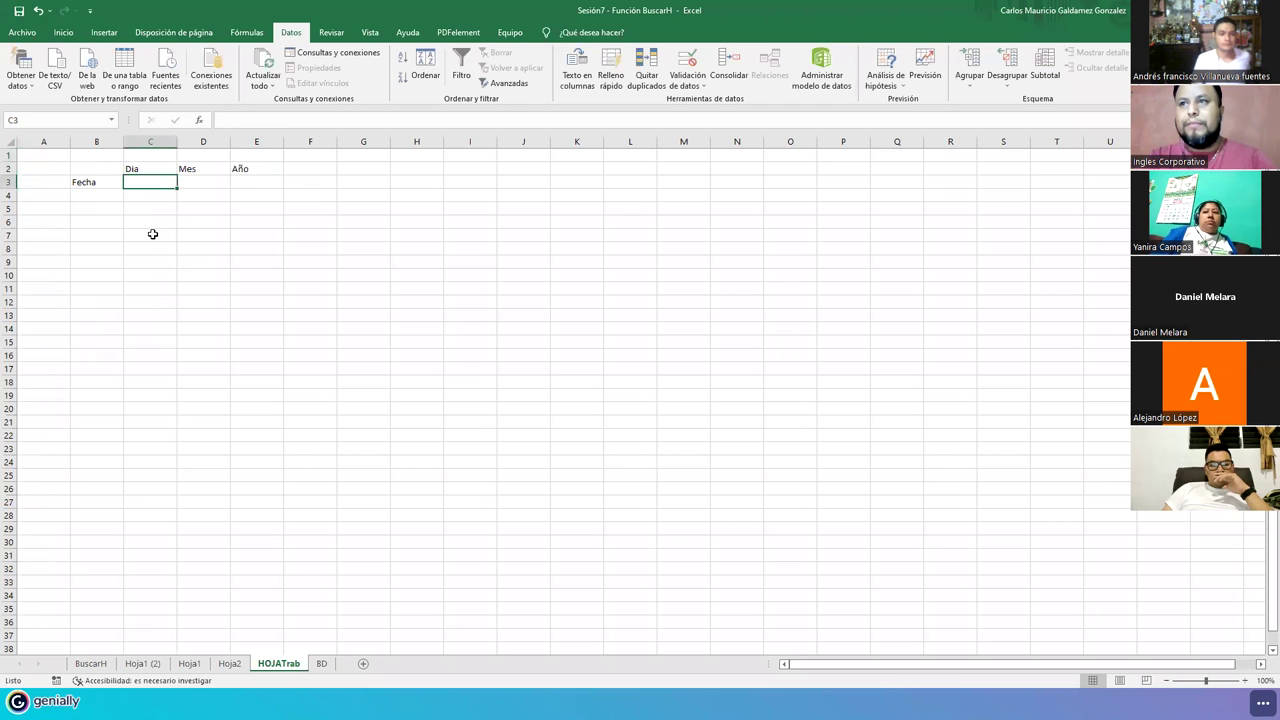
- Set up data validation of type Lista for cell C3 and begin picking its source range
left_click(688, 66)
left_click(585, 296)
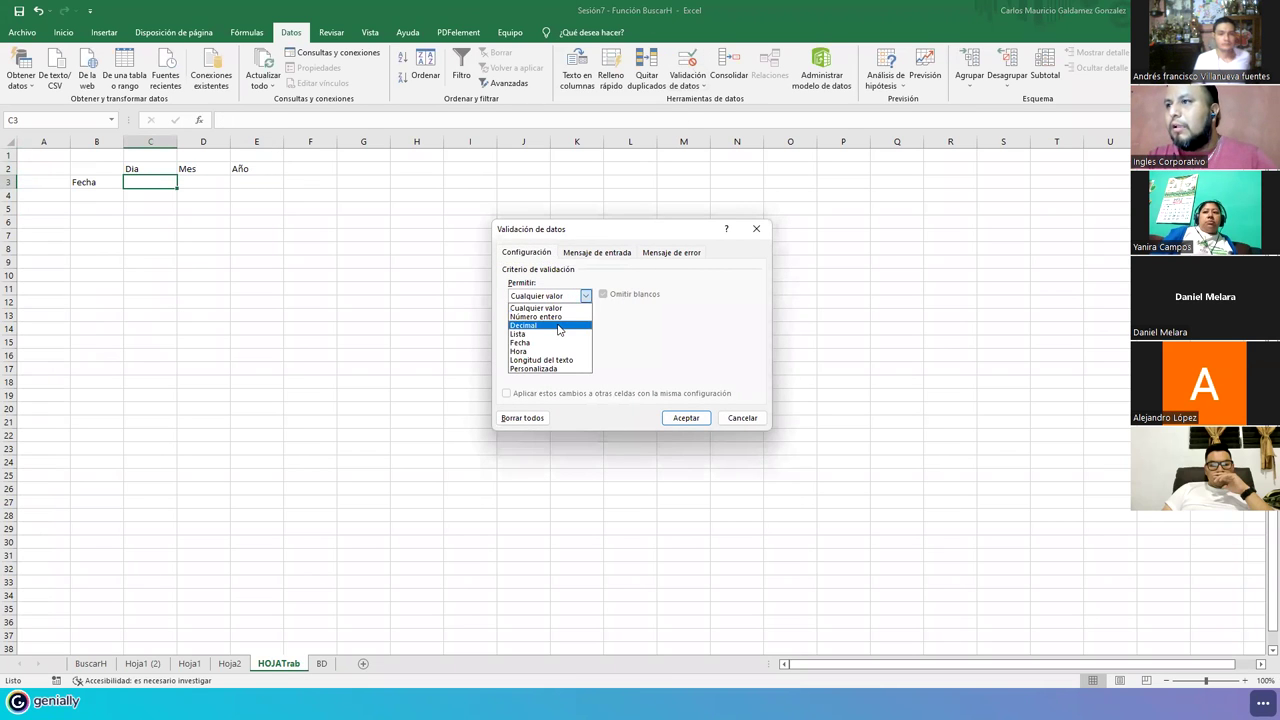
left_click(555, 334)
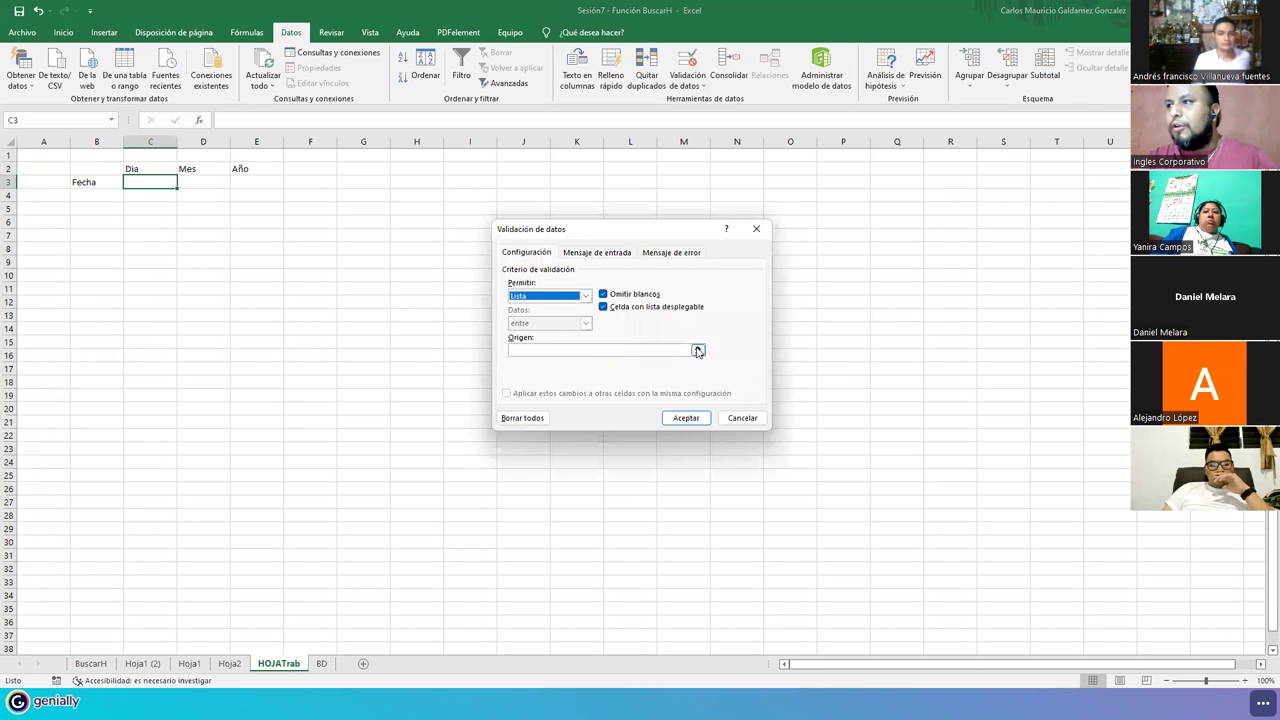
left_click(695, 349)
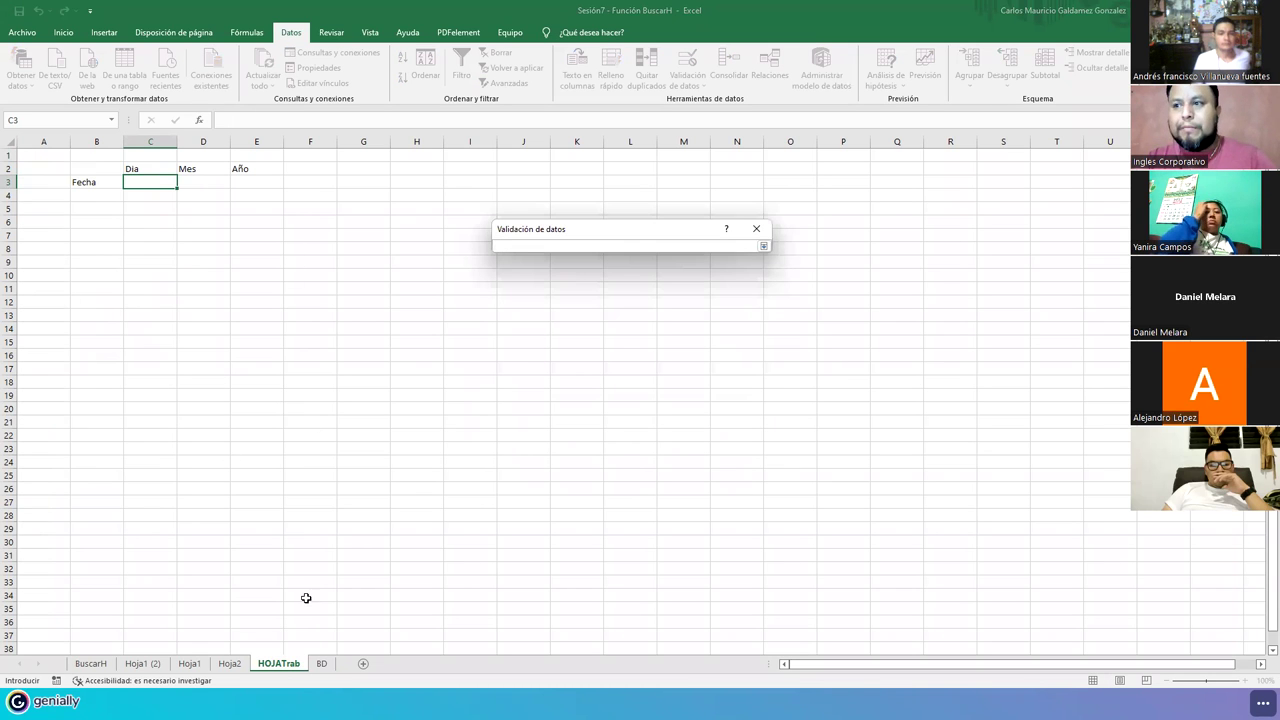
- Use the days in A5:A35 of sheet BD as the validation list source for cell C3 and apply it
left_click(321, 664)
left_click_drag(46, 208, 46, 601)
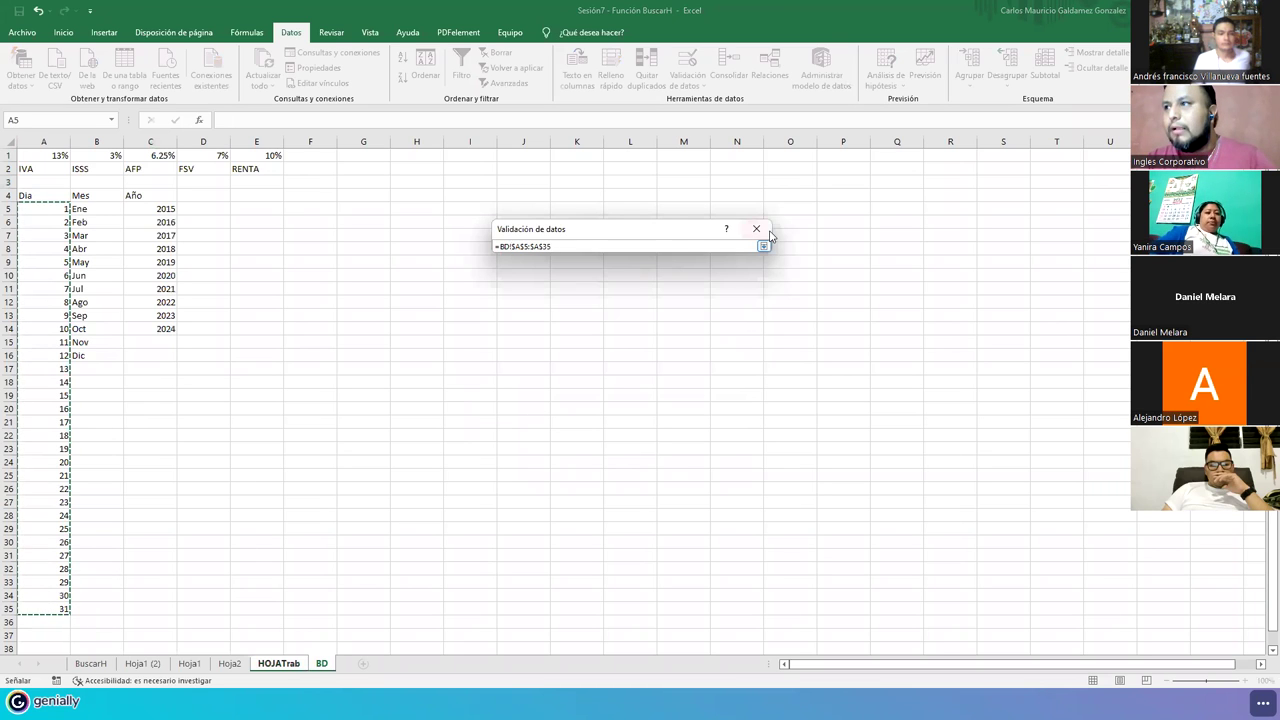
left_click(763, 246)
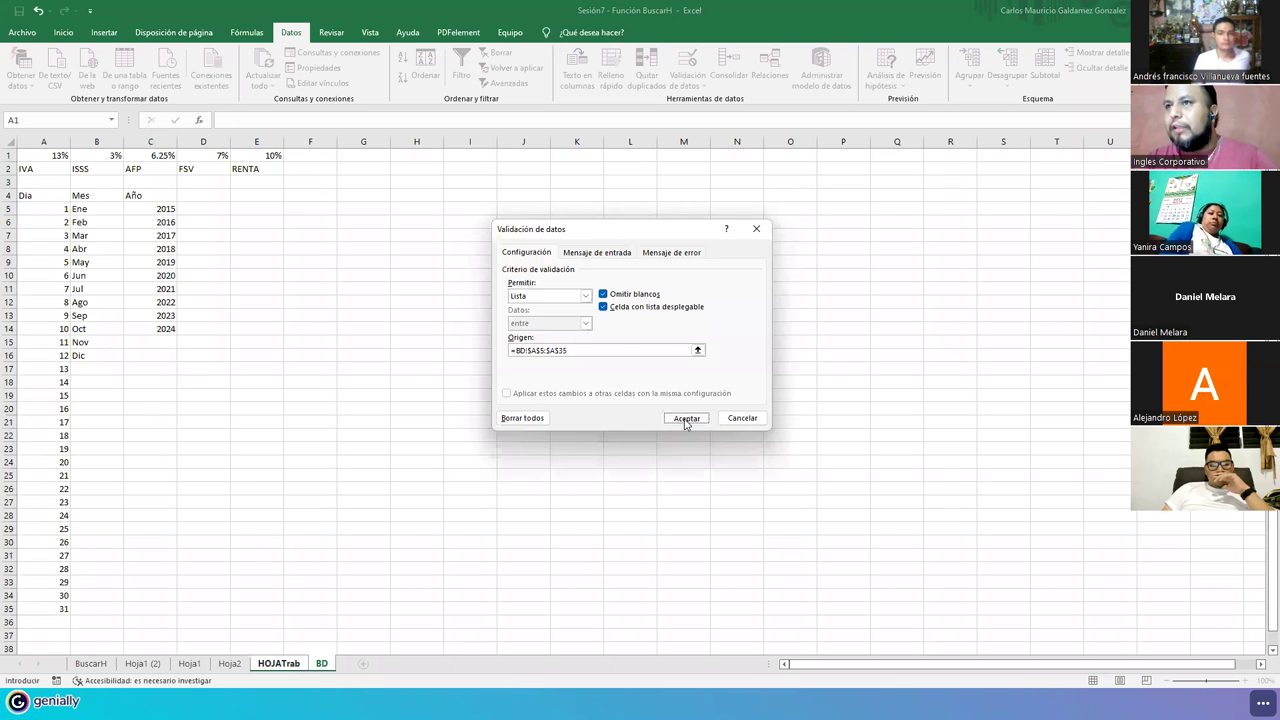
left_click(686, 418)
- Add list validation to the Mes cell D3, using the months in B5:B16 of sheet BD as its source
left_click(198, 181)
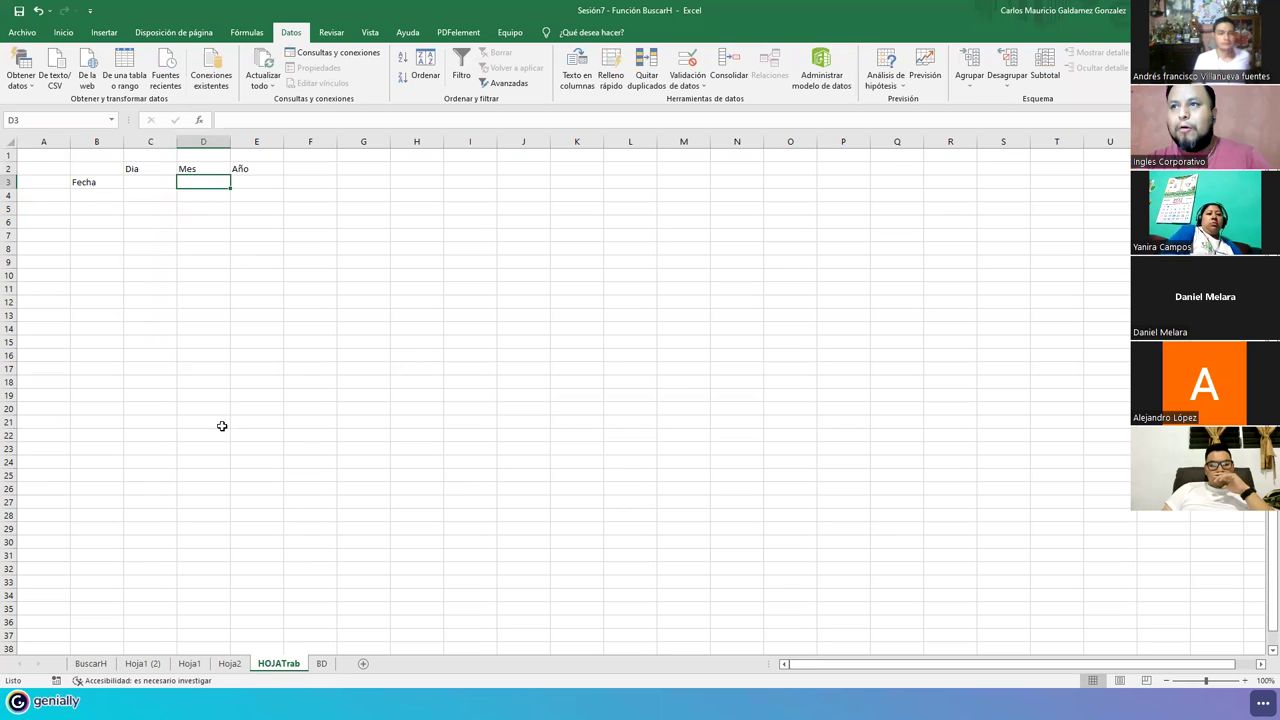
left_click(688, 62)
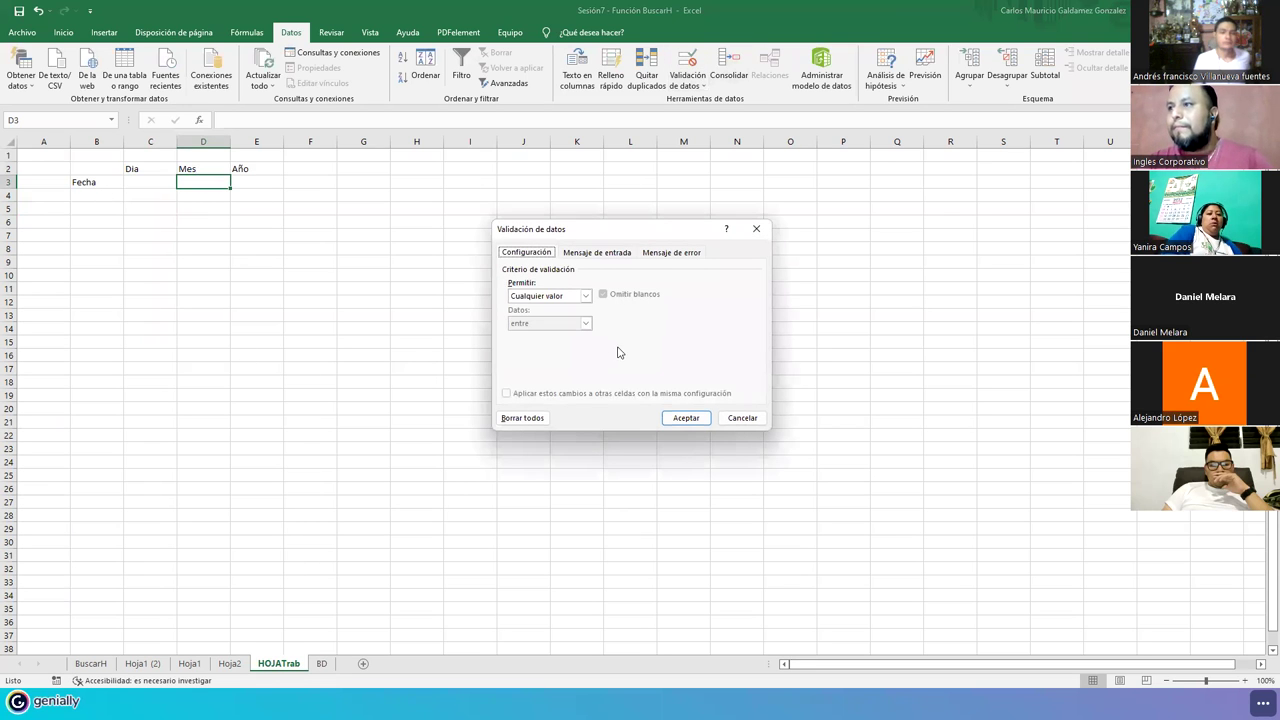
left_click(583, 297)
left_click(540, 339)
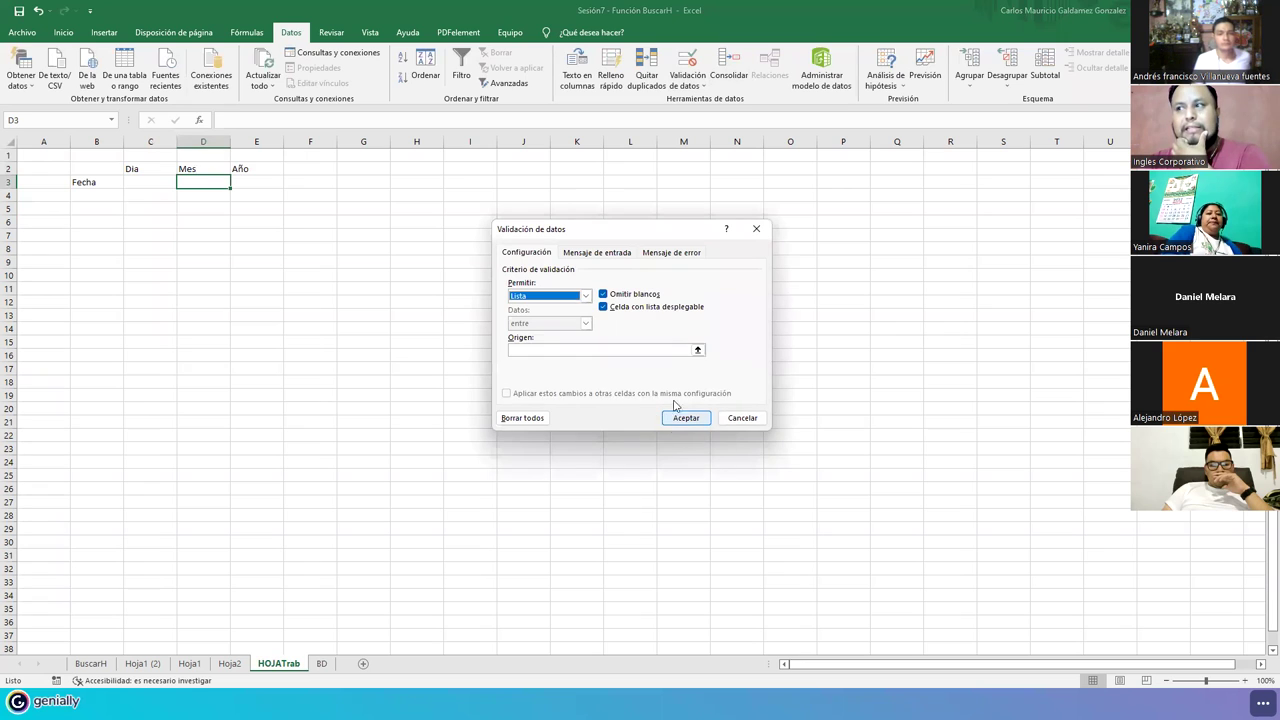
left_click(697, 350)
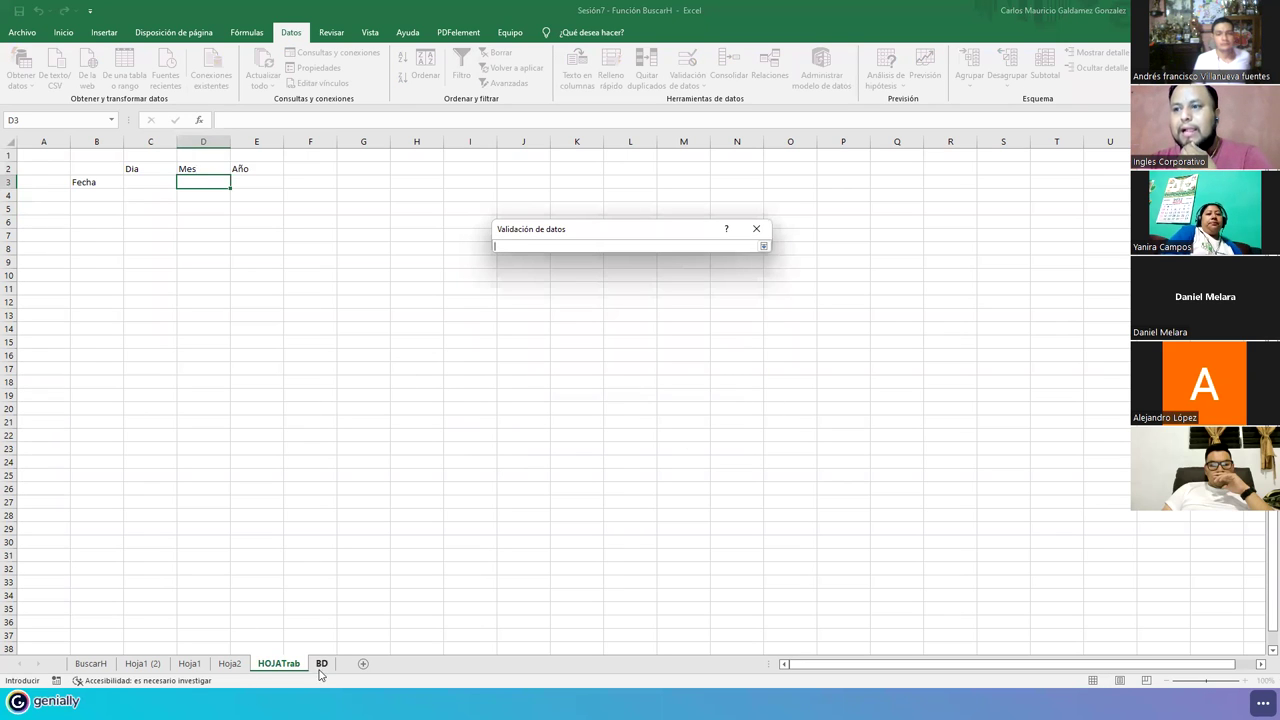
left_click(321, 664)
left_click_drag(97, 208, 95, 356)
left_click(763, 246)
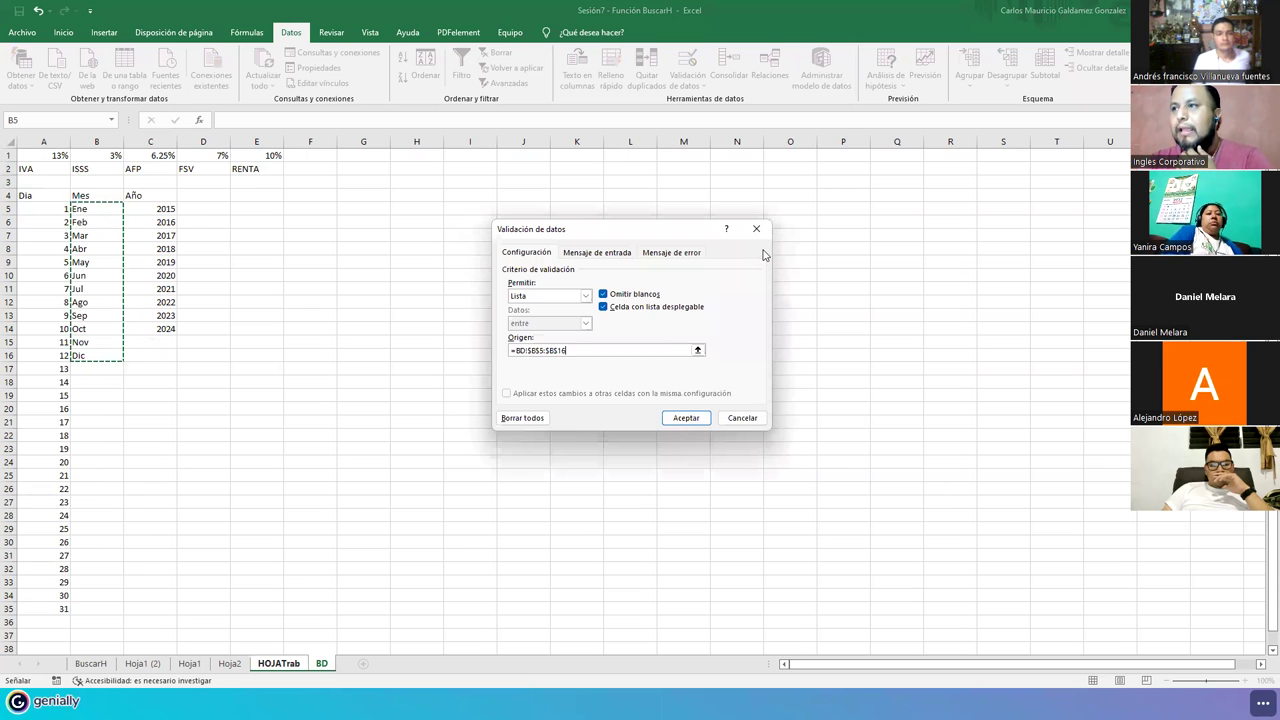
left_click(686, 418)
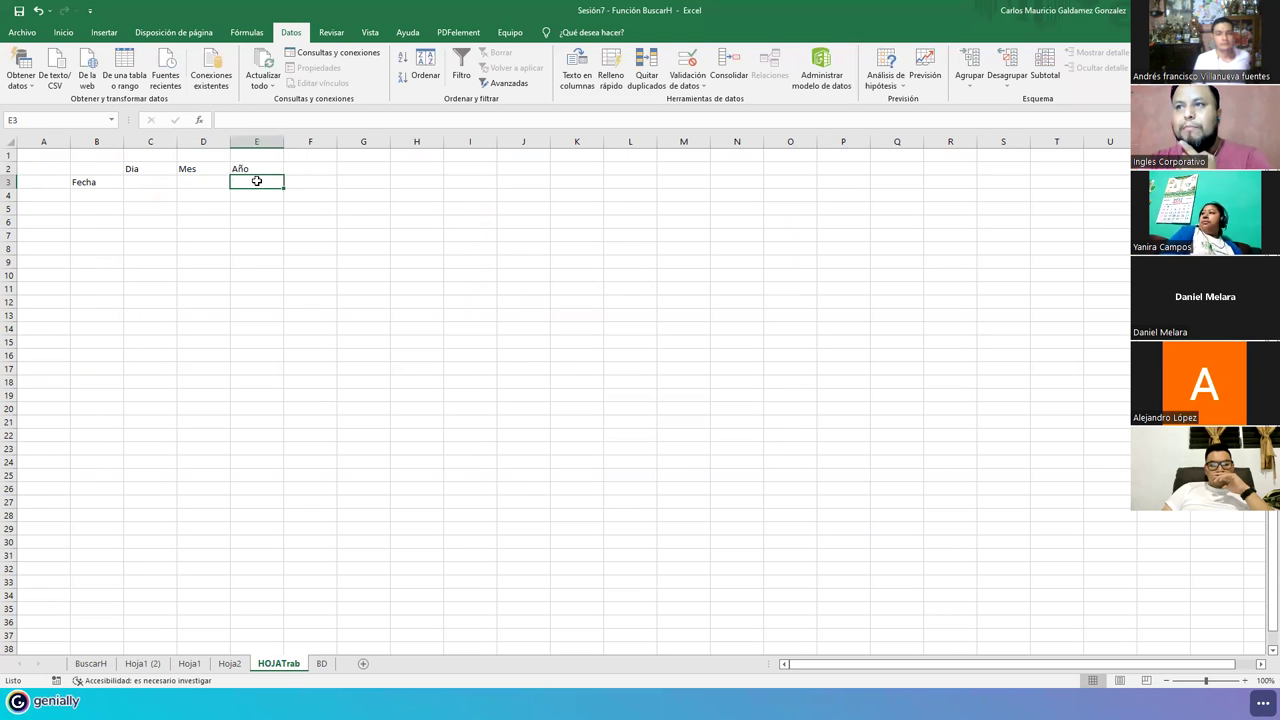
- Add list validation to the Año cell E3, using the years in C5:C14 of sheet BD as its source
left_click(688, 62)
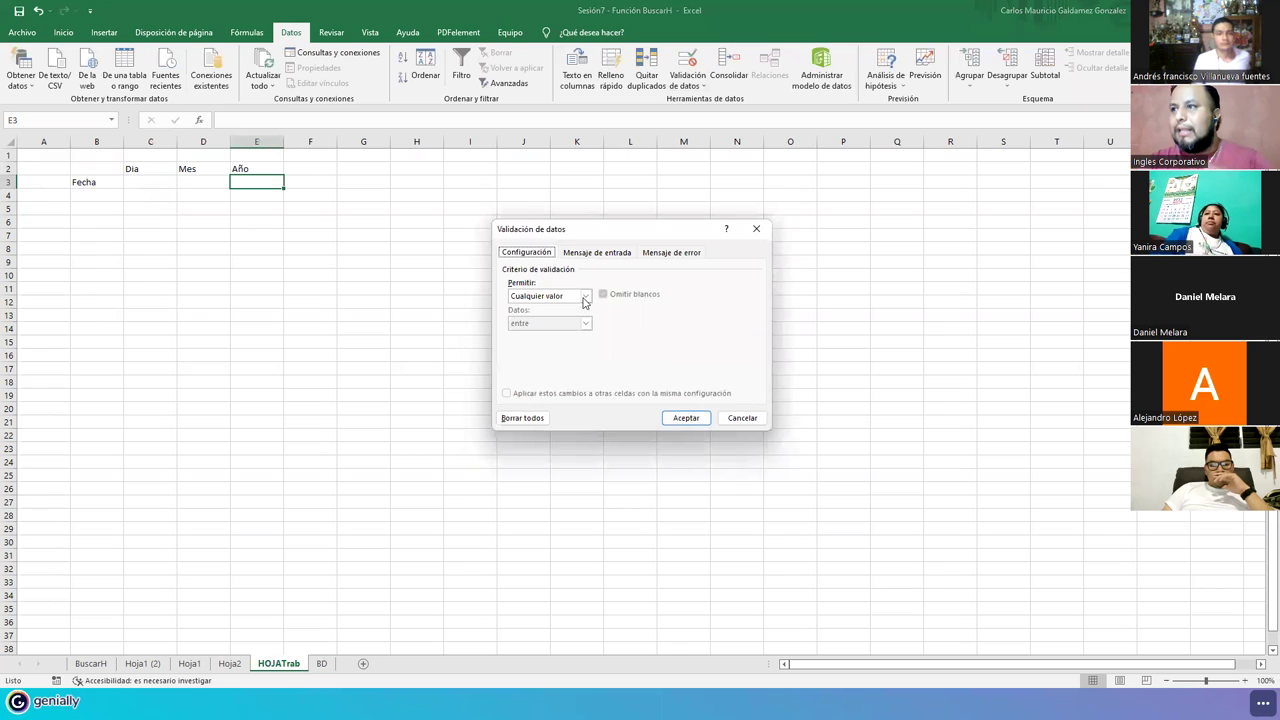
left_click(585, 295)
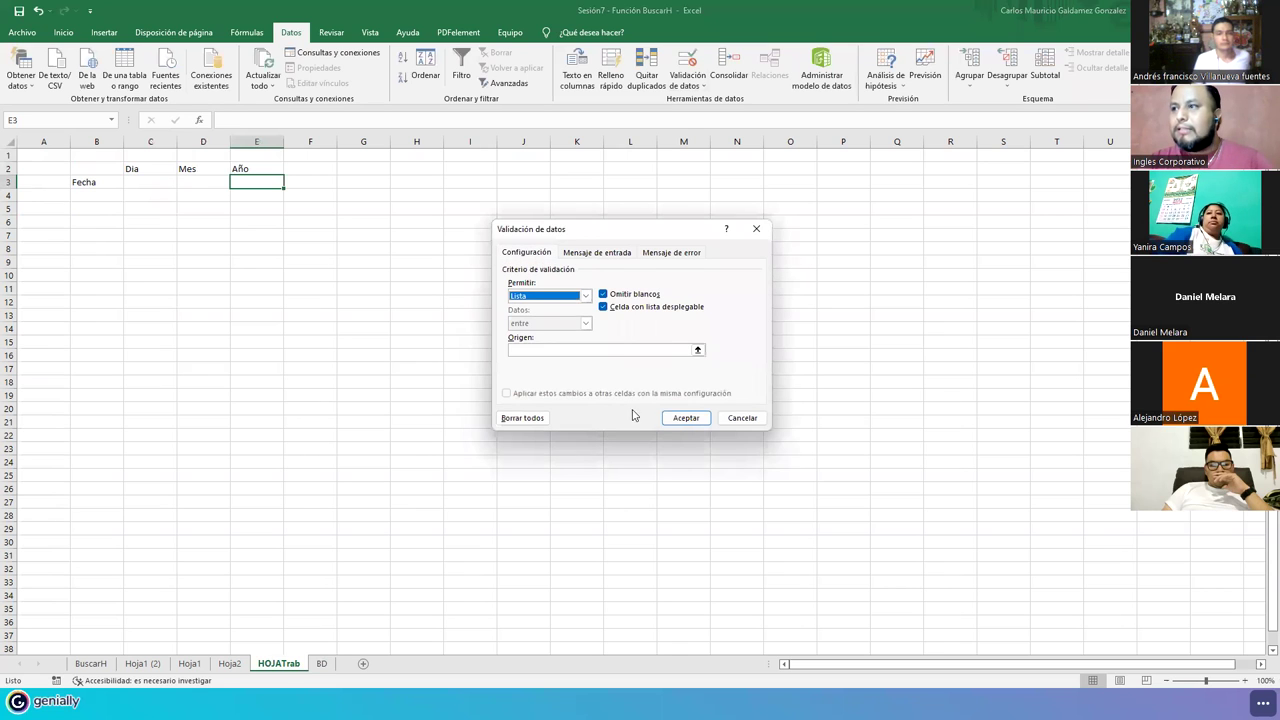
left_click(698, 350)
left_click(321, 664)
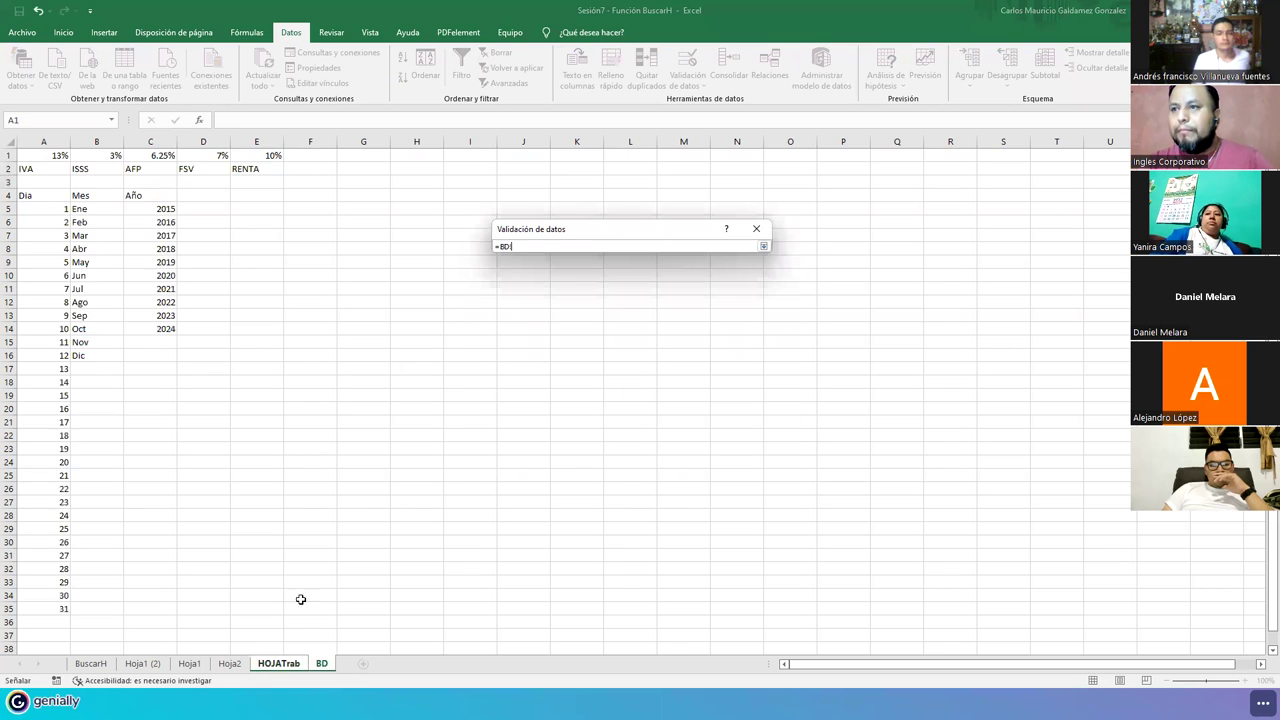
left_click_drag(165, 210, 160, 329)
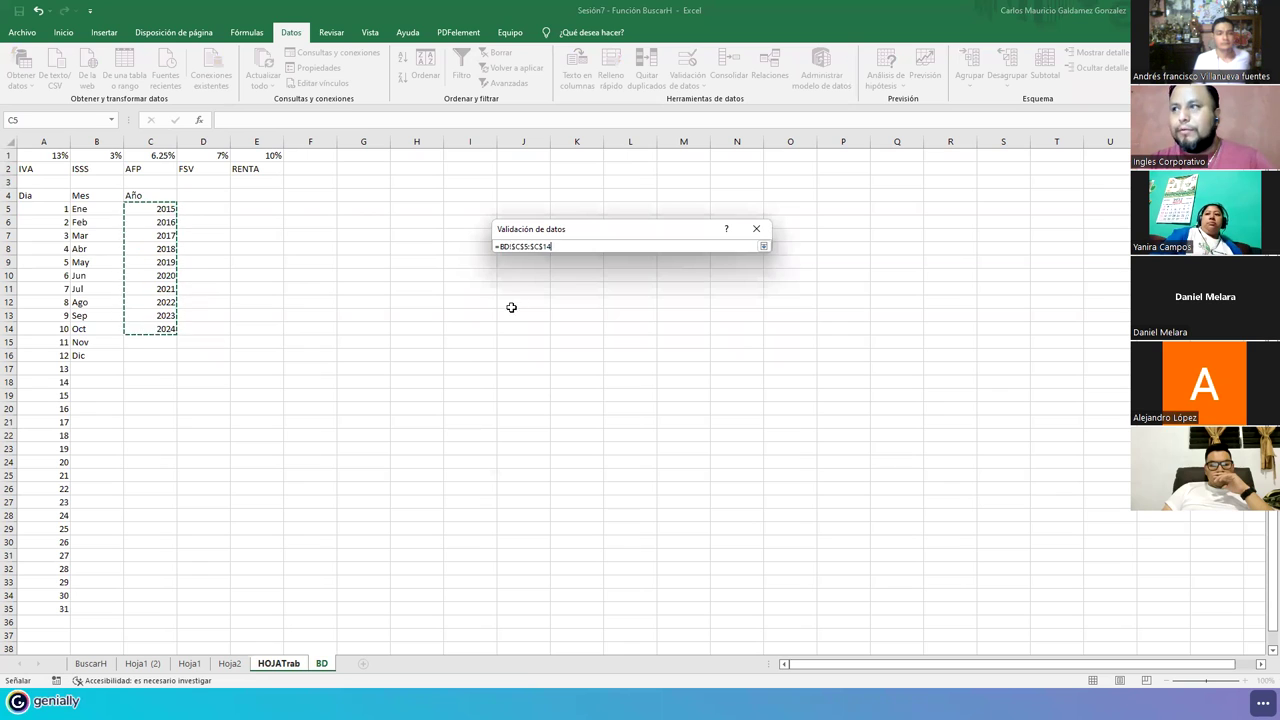
left_click(763, 246)
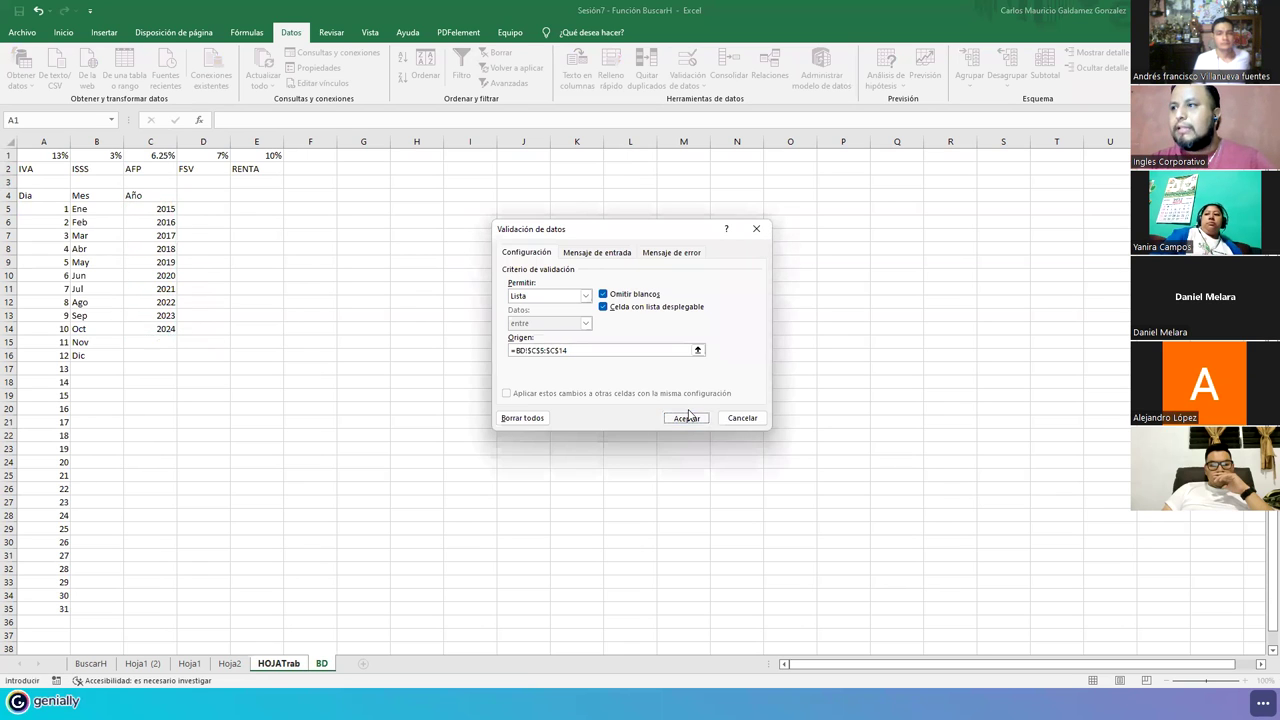
left_click(686, 417)
- Choose day 3 from the validation list of cell C3 on sheet HOJATrab
left_click(155, 182)
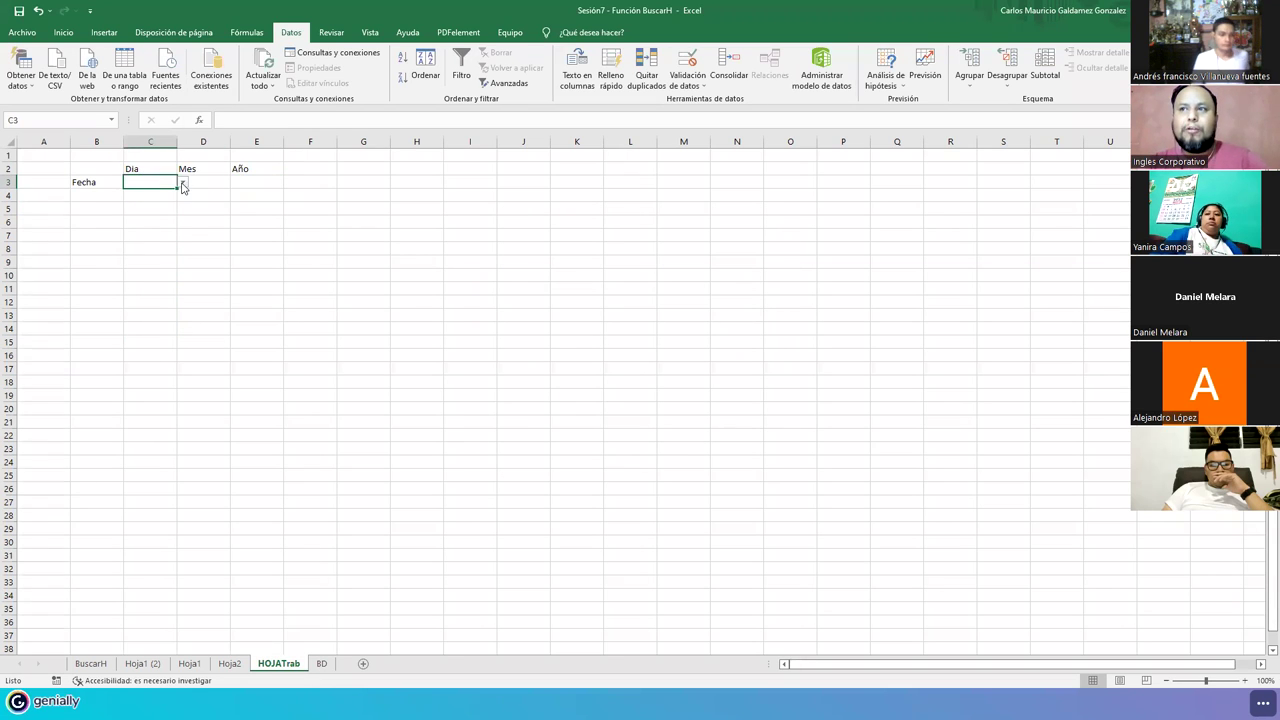
left_click(182, 182)
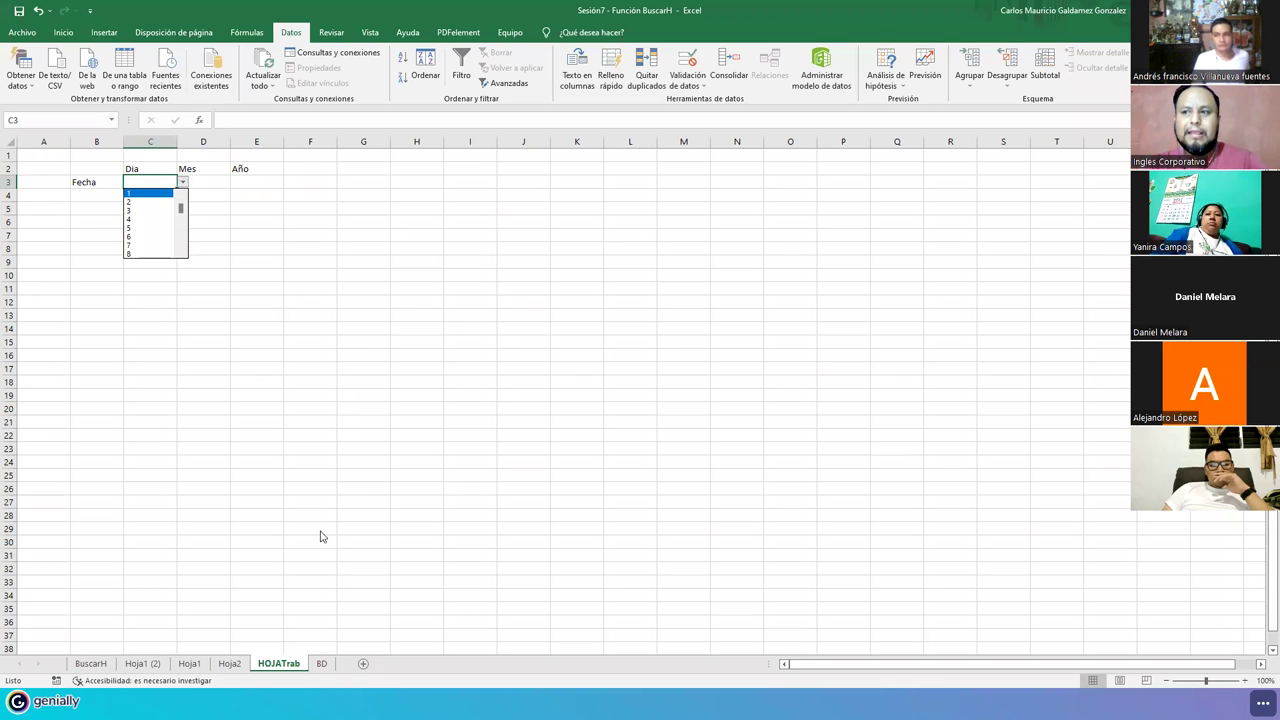
left_click(318, 665)
left_click(320, 664)
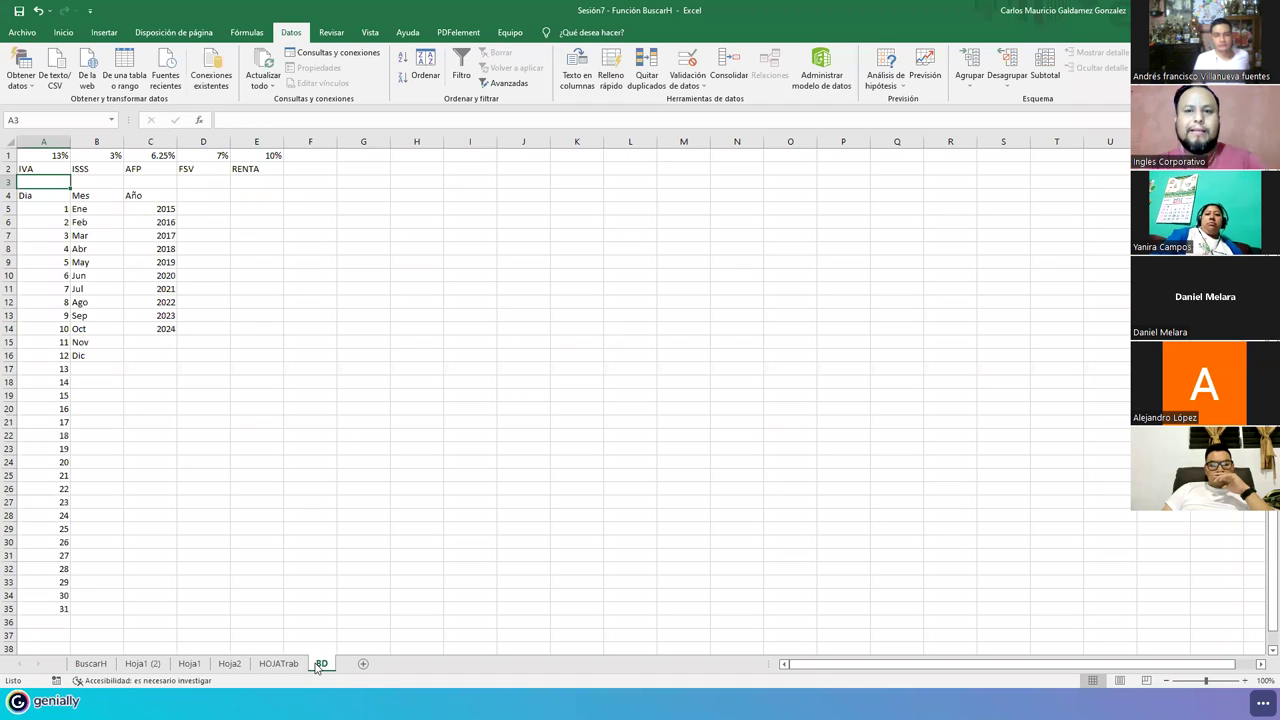
left_click(281, 664)
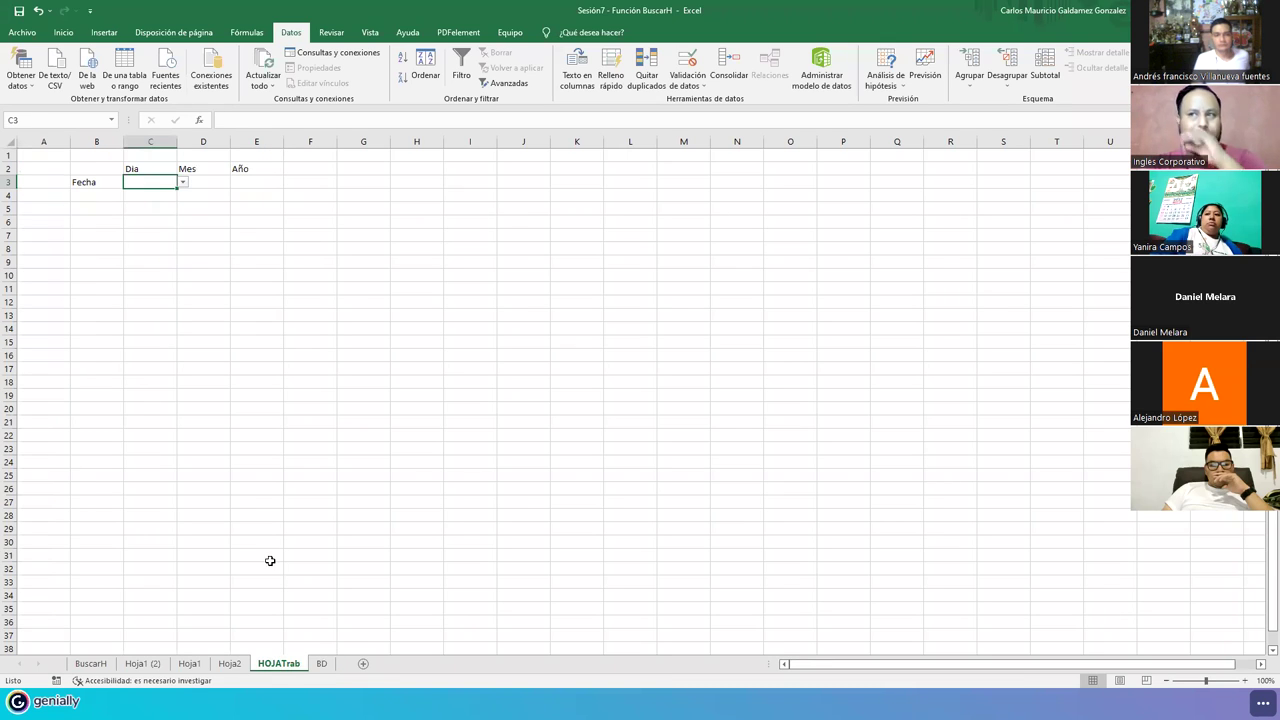
left_click(182, 183)
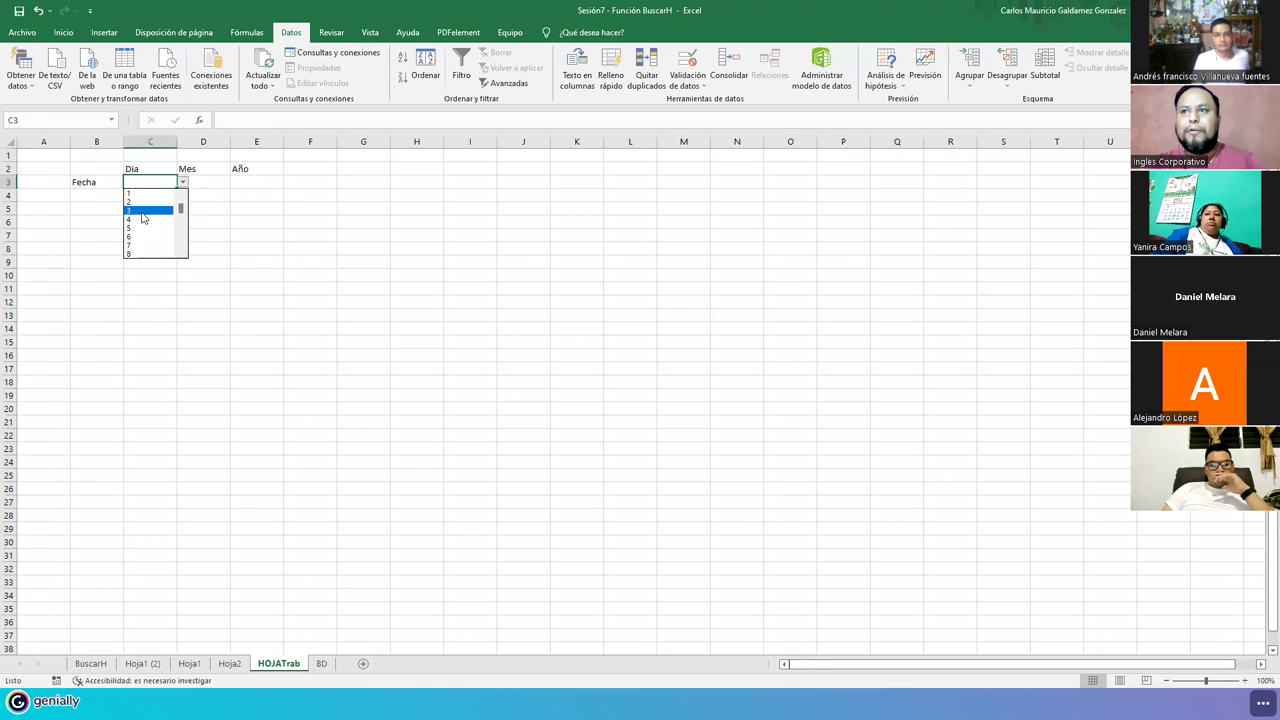
left_click(143, 211)
- Choose Jun as the month in D3 and 2022 as the year in E3 from their validation lists
left_click(211, 181)
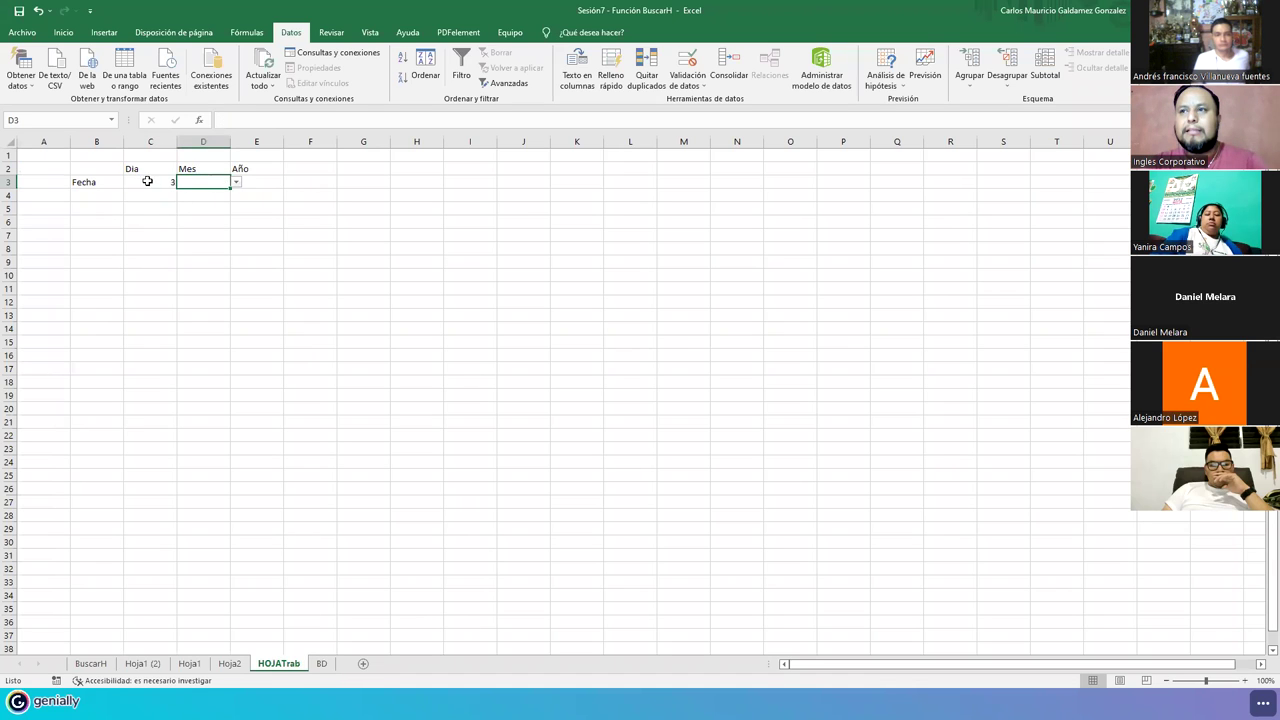
left_click(236, 186)
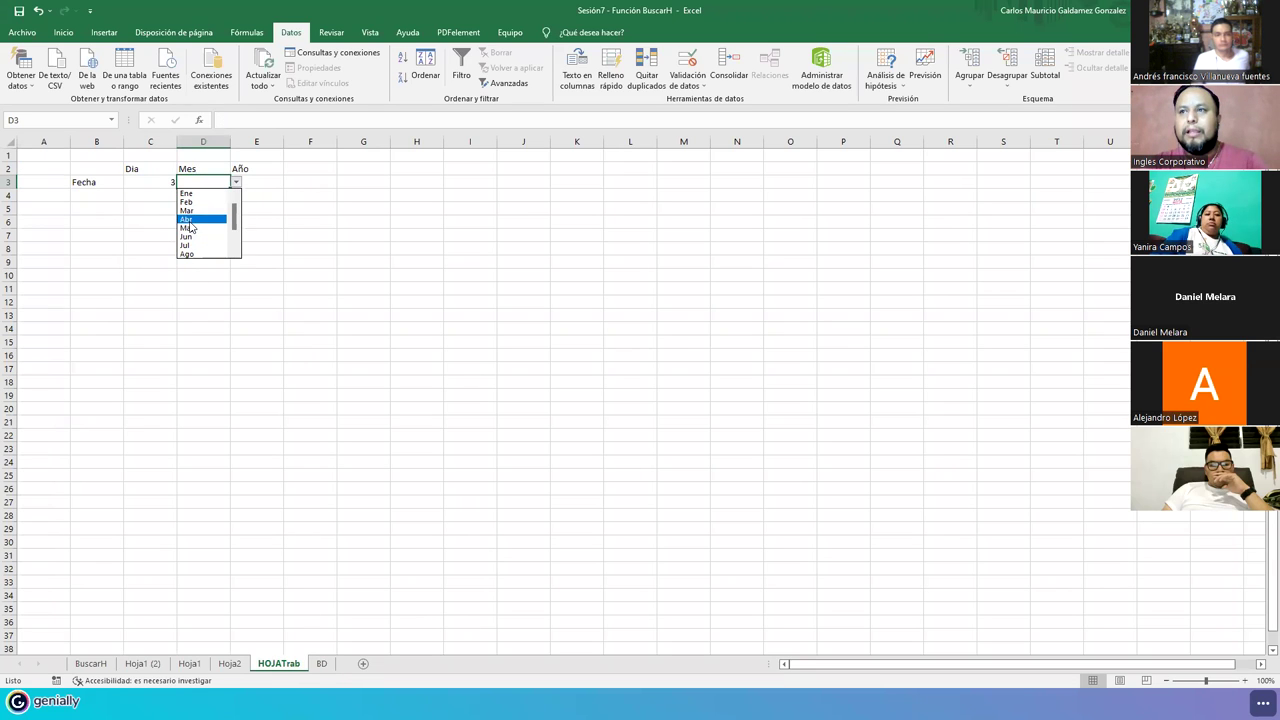
left_click(194, 237)
left_click(244, 183)
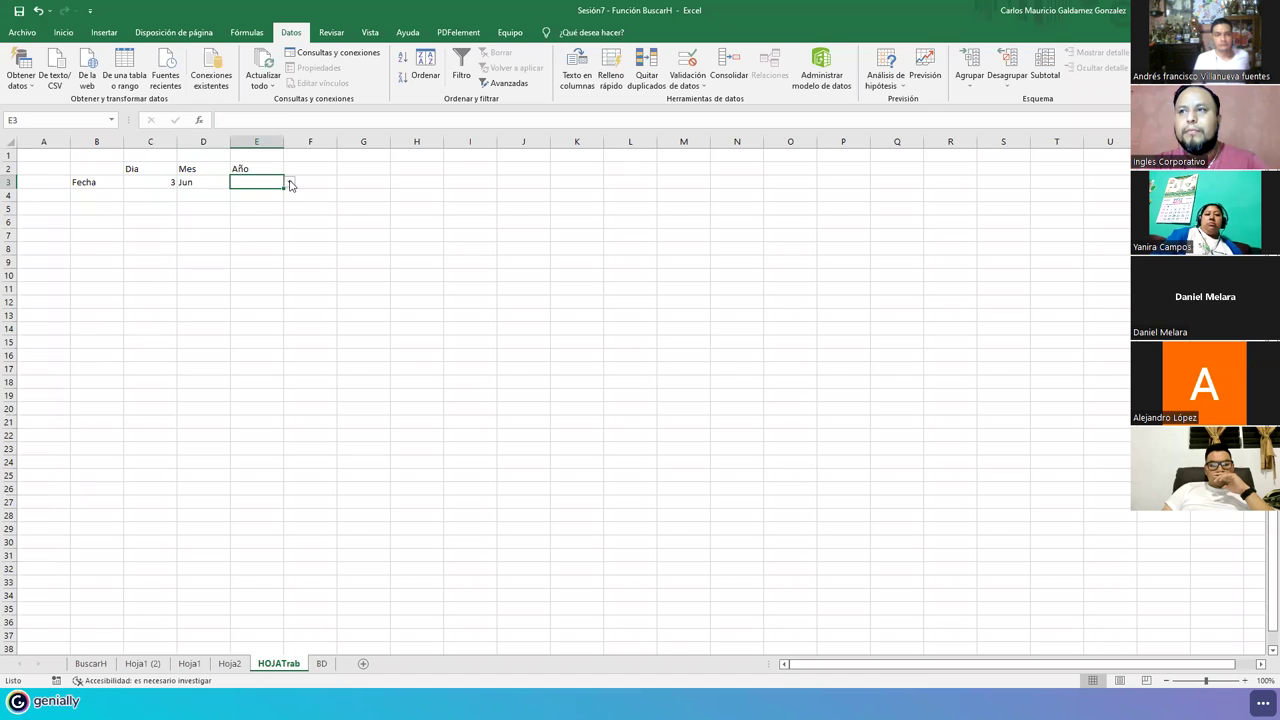
left_click(289, 182)
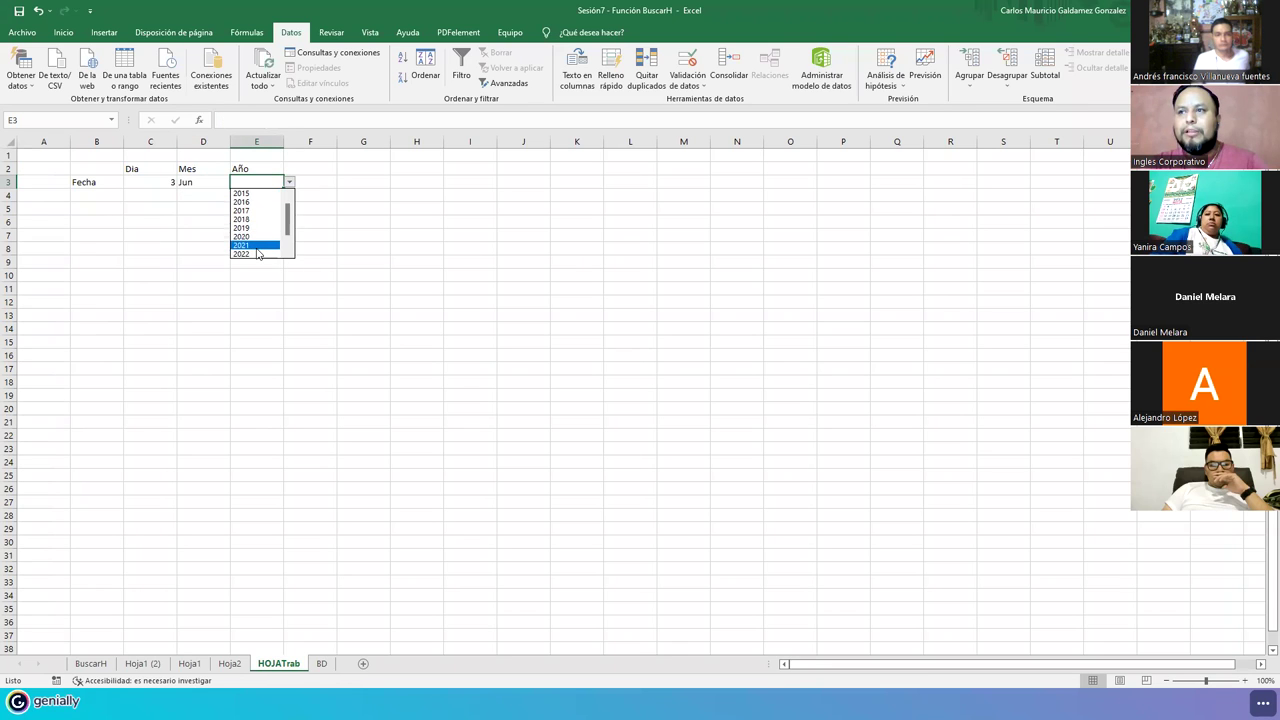
left_click(250, 254)
- Enter the labels Sueldo, ISSS, AFP, FSV and RENTA down cells B7 to B11
left_click(103, 240)
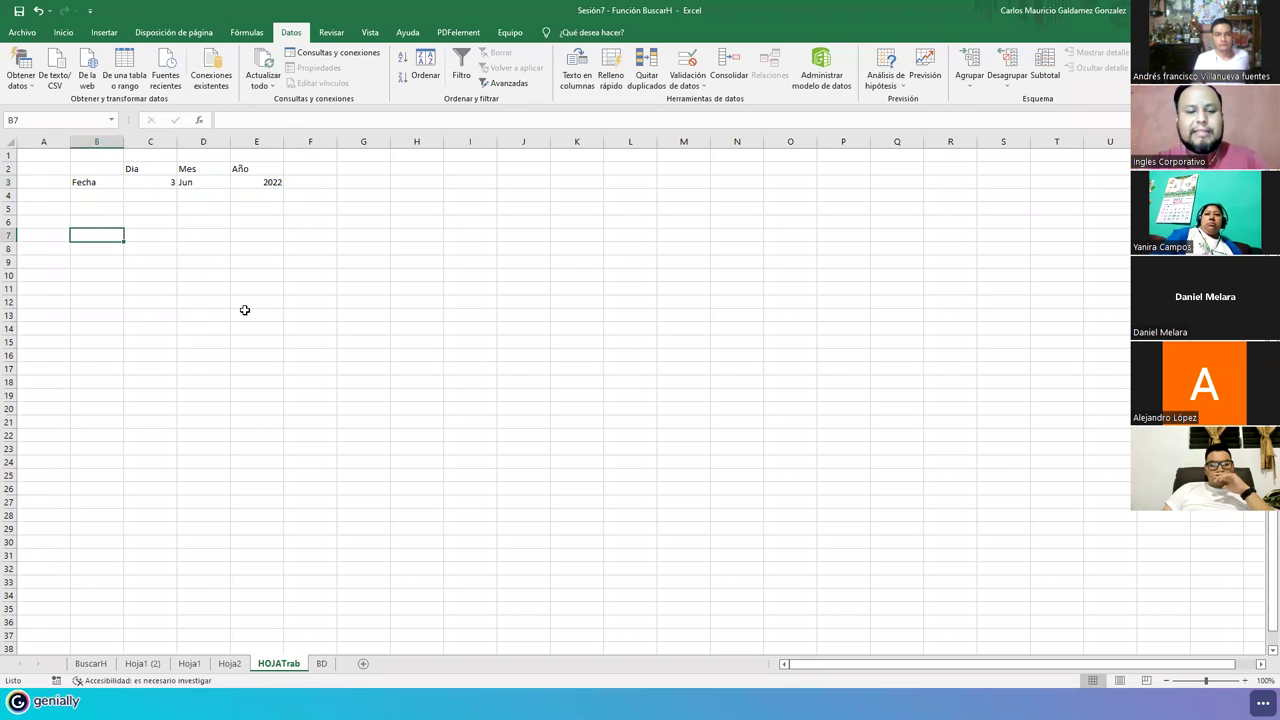
type("Sueldo")
key("Return")
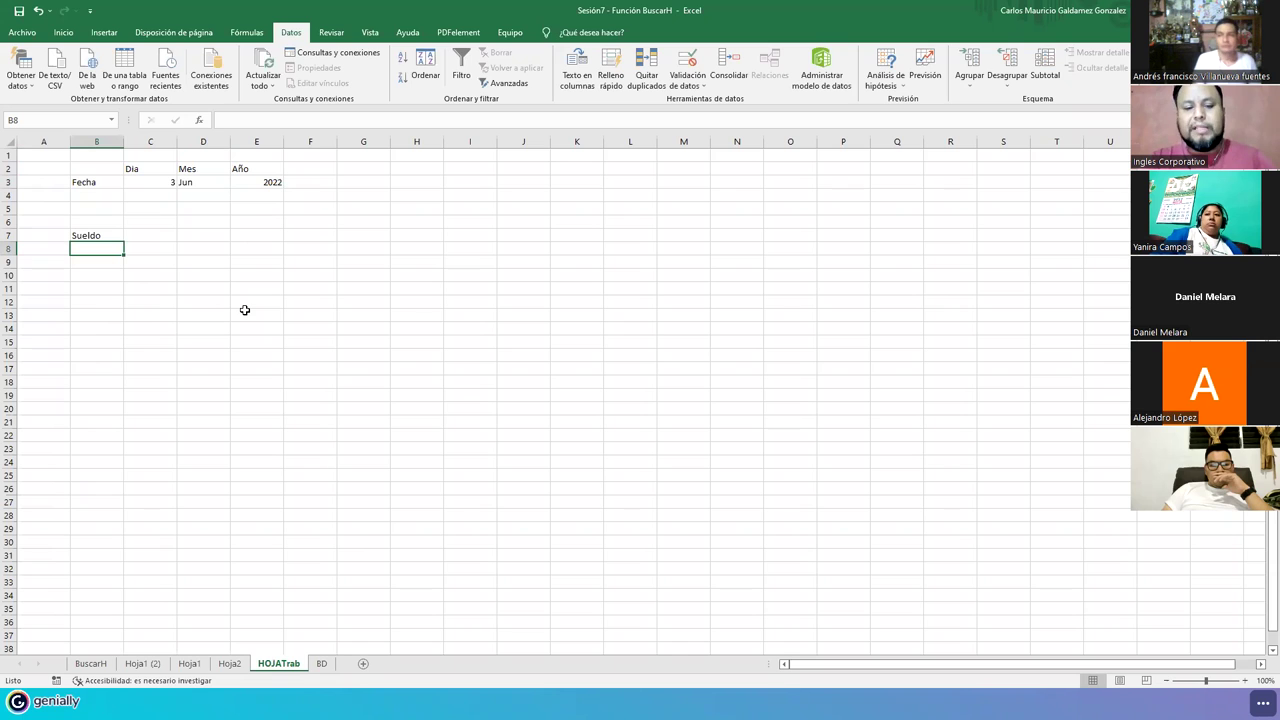
type("1SSS")
key("Return")
type("AFP")
key("Return")
type("FA")
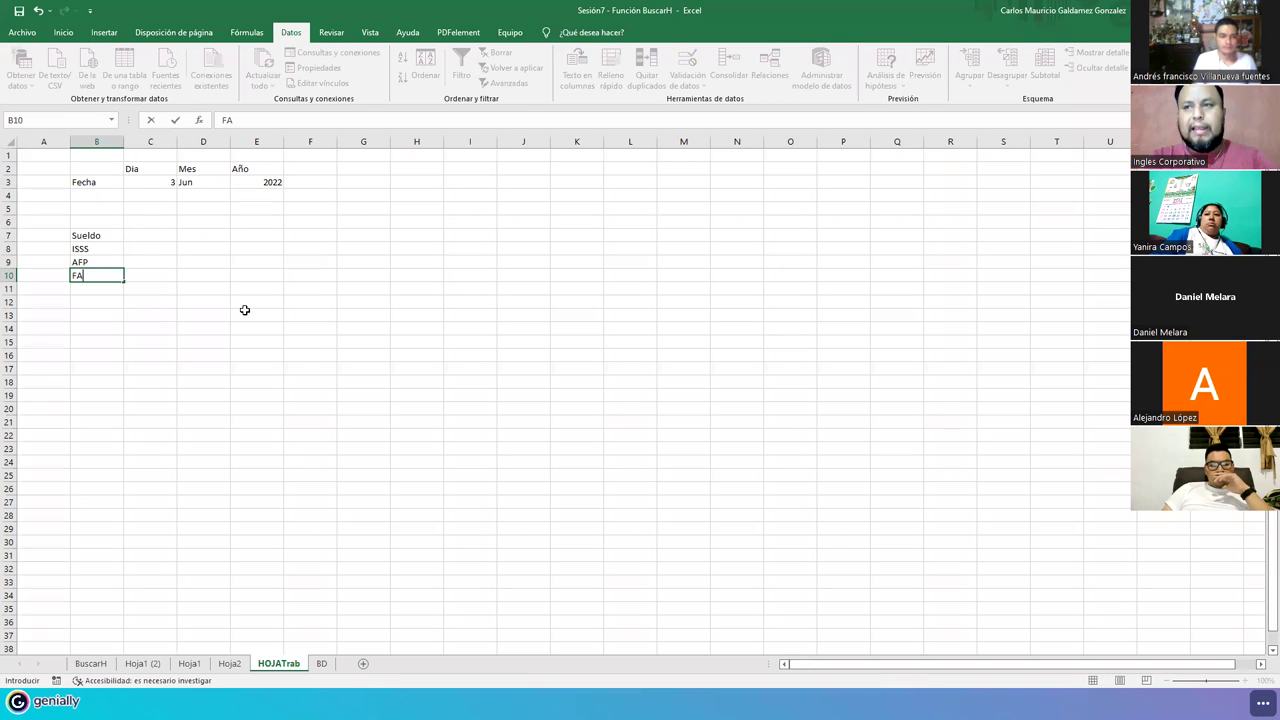
type("VFSV")
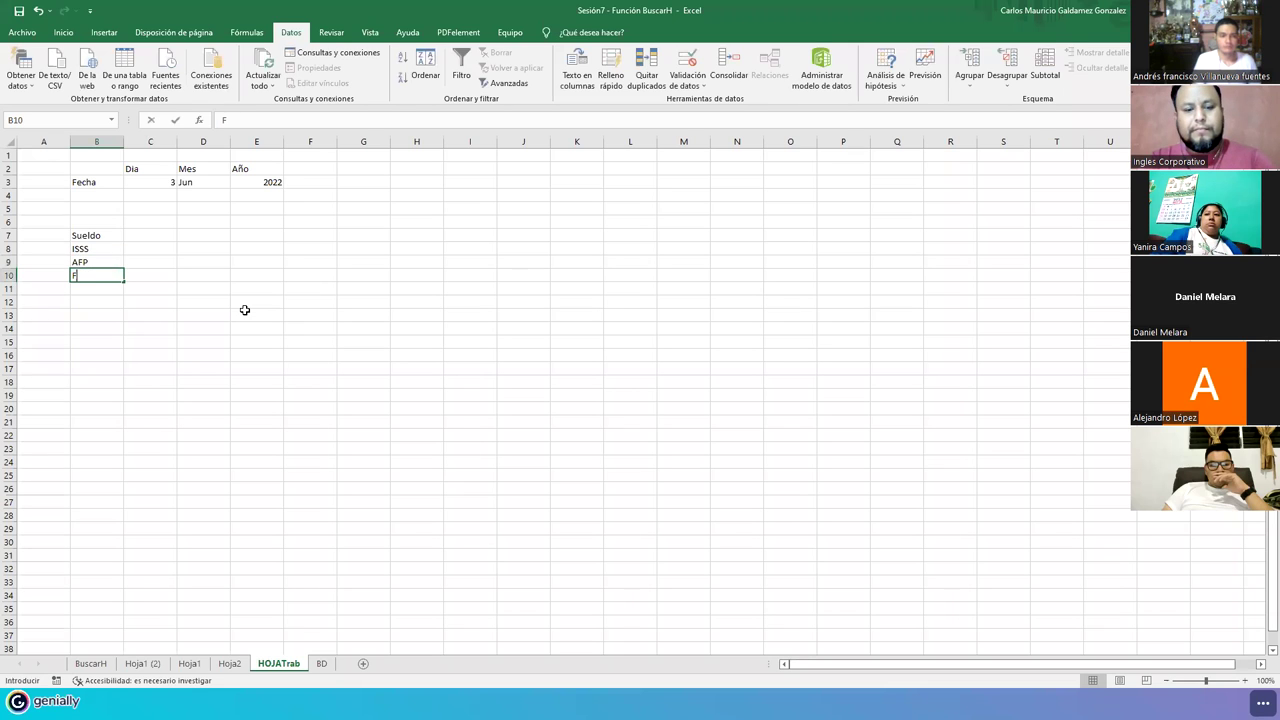
key("Return")
type("RENTA")
key("Return")
- Enter the formula =C7*IVA in cell C8, using the defined name IVA as the rate
left_click(155, 247)
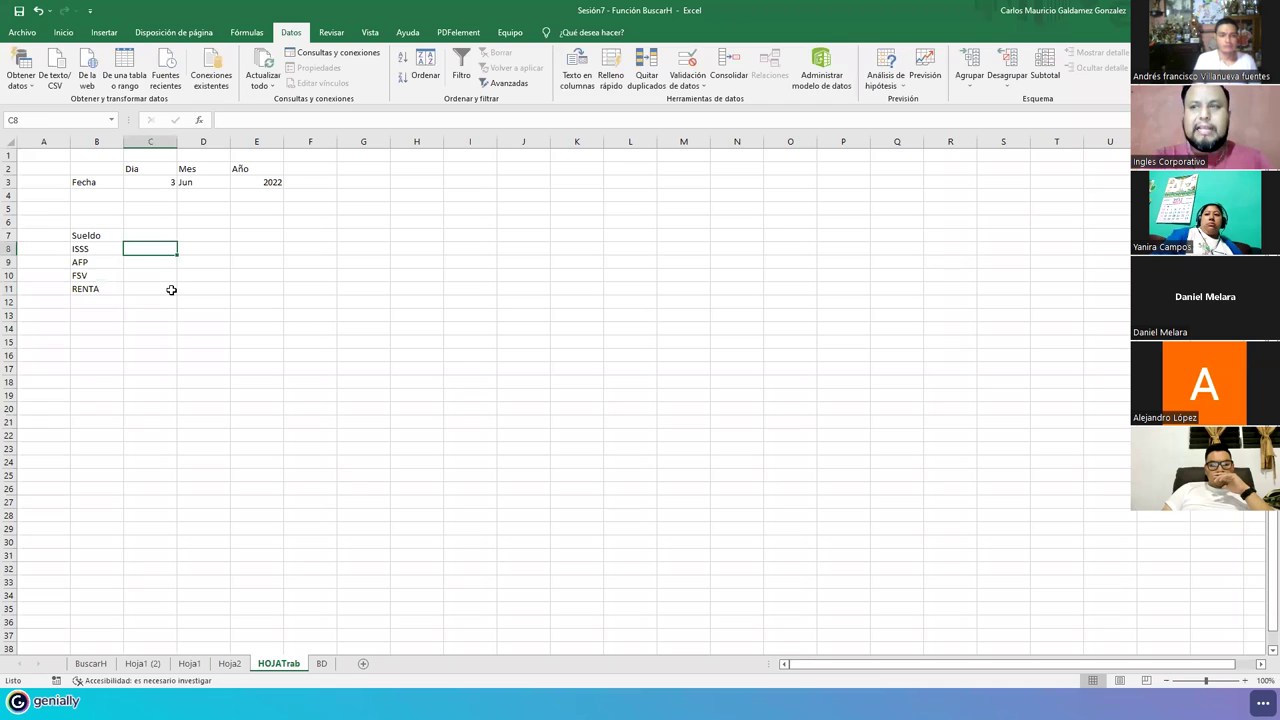
type("=")
key("Up")
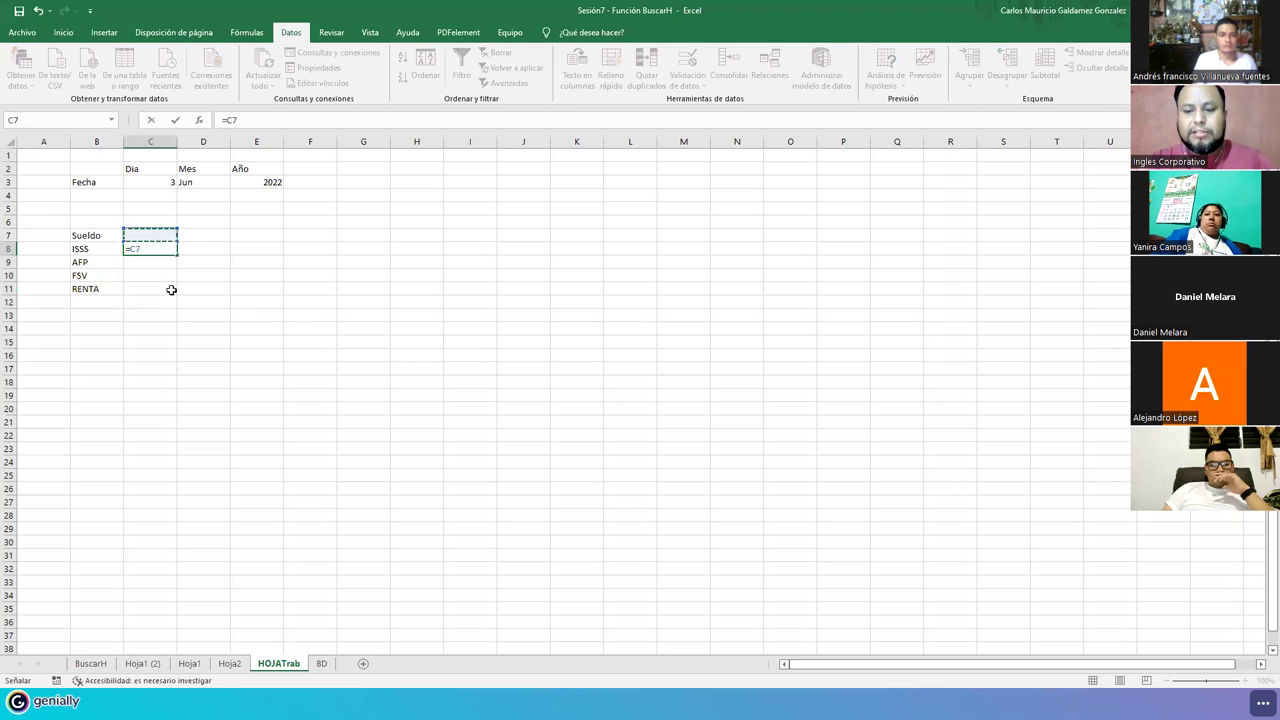
type("*IVA")
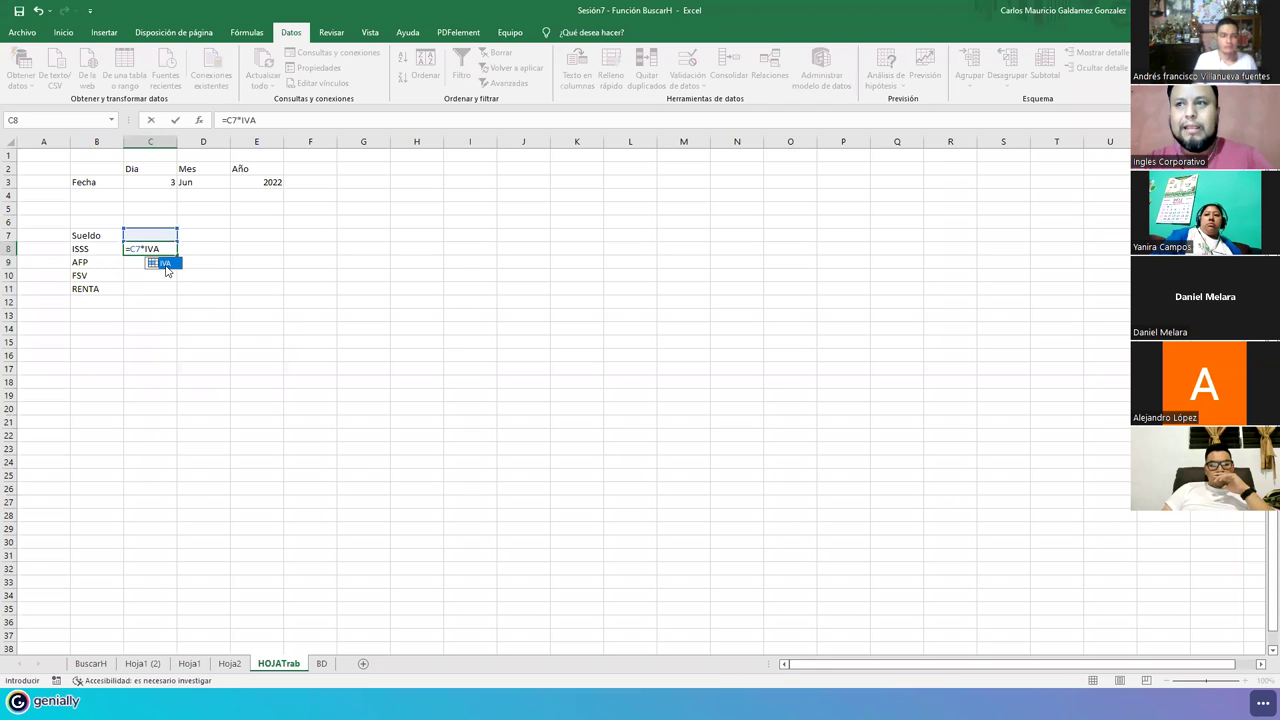
double_click(164, 263)
key("Return")
- Check the named rate cell A1 on sheet BD and change the formula in HOJATrab cell C8 to =C7*ISSS
key("ctrl+Page_Down")
left_click(50, 156)
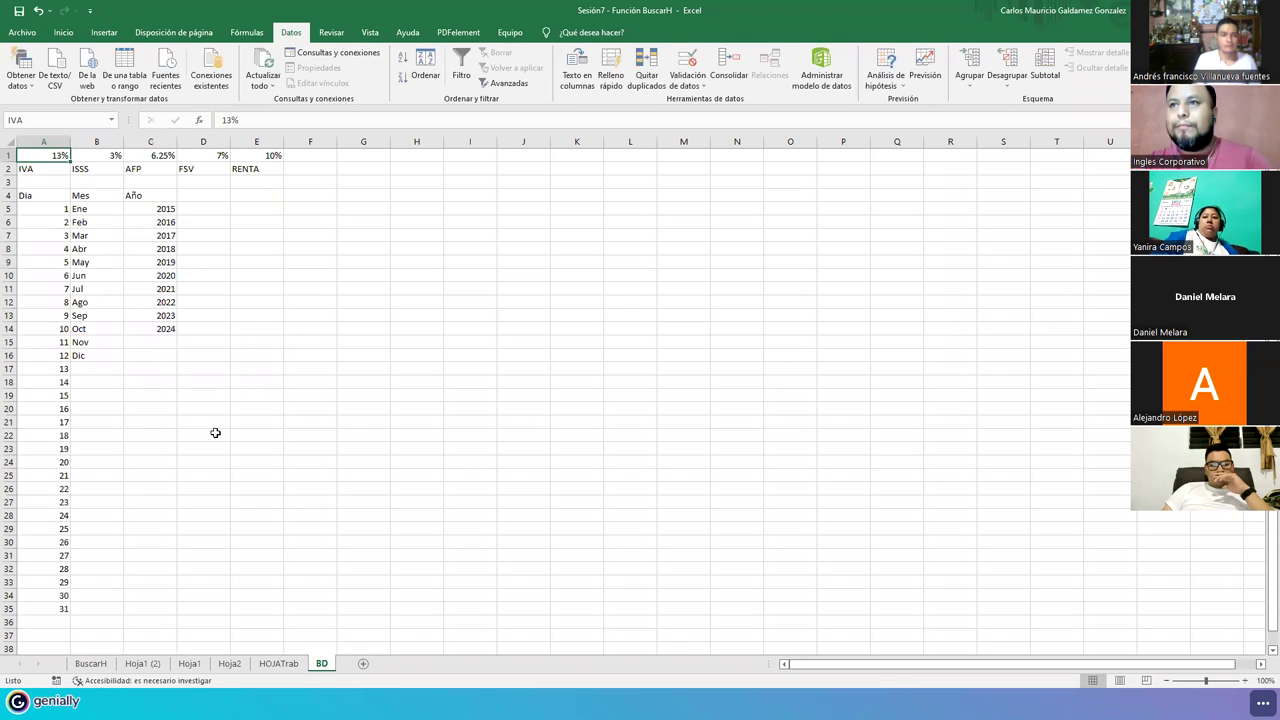
left_click(278, 663)
left_click(155, 248)
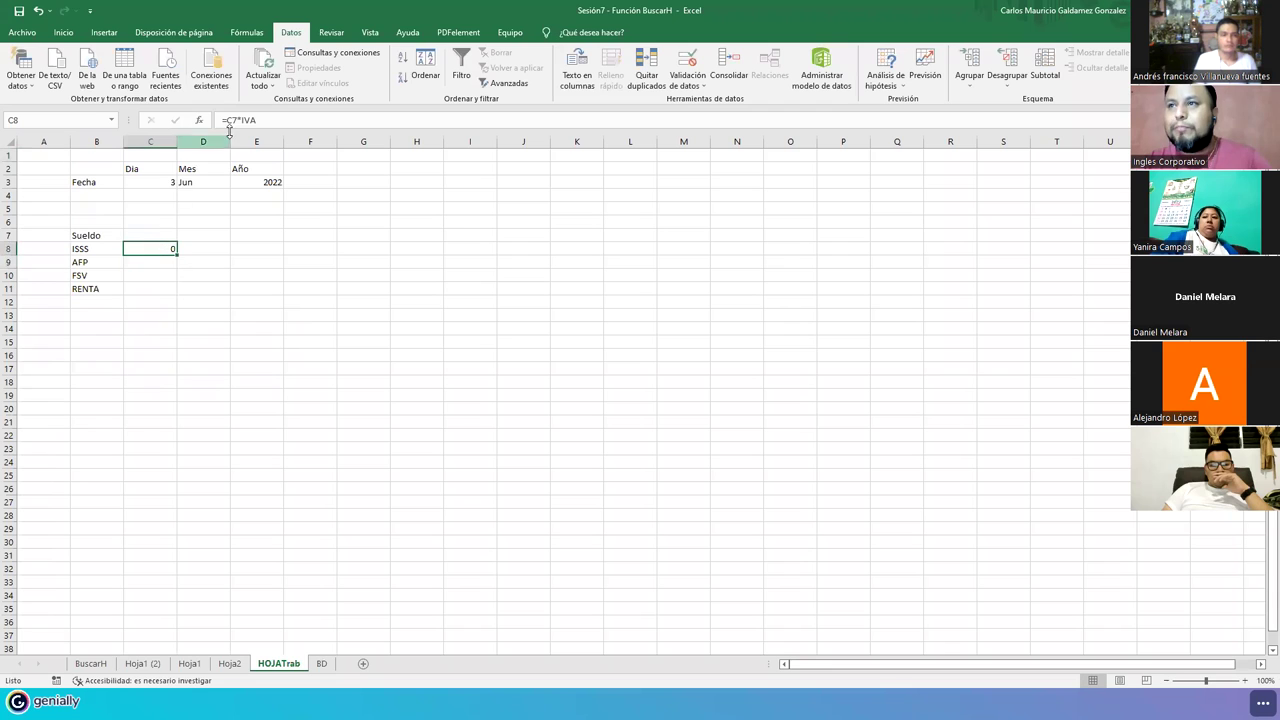
double_click(245, 119)
type("ISSS")
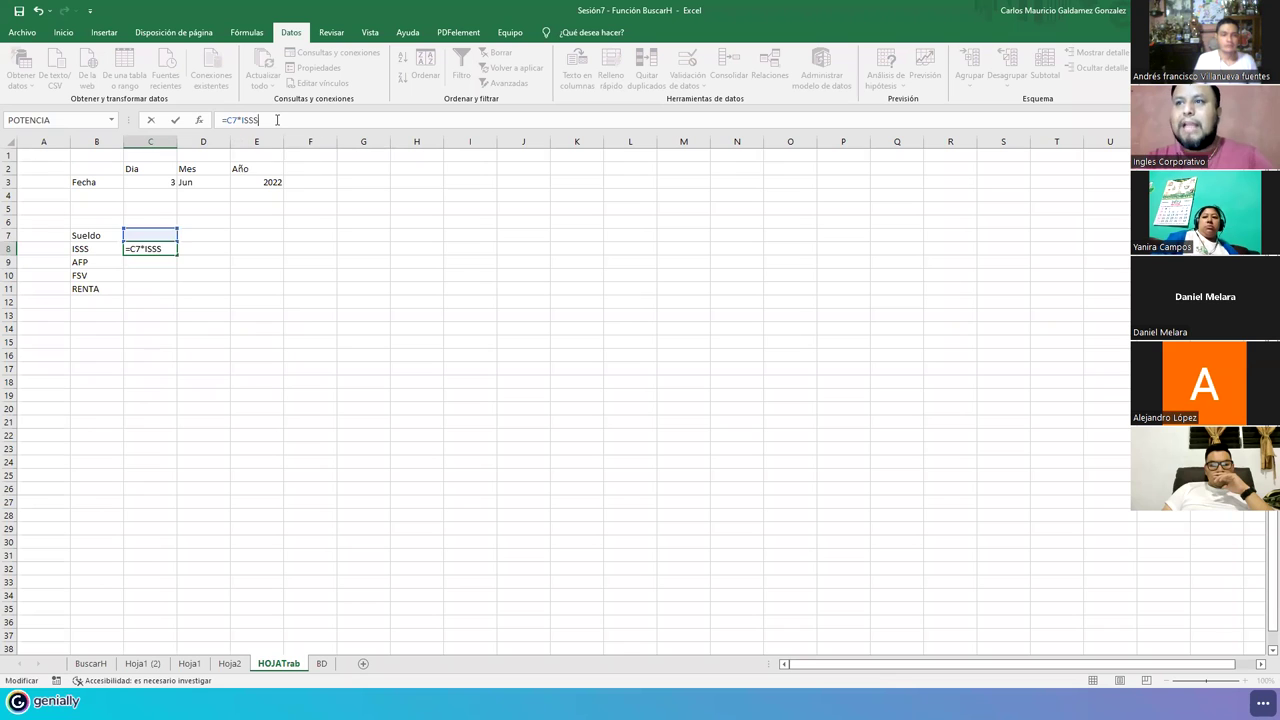
key("Return")
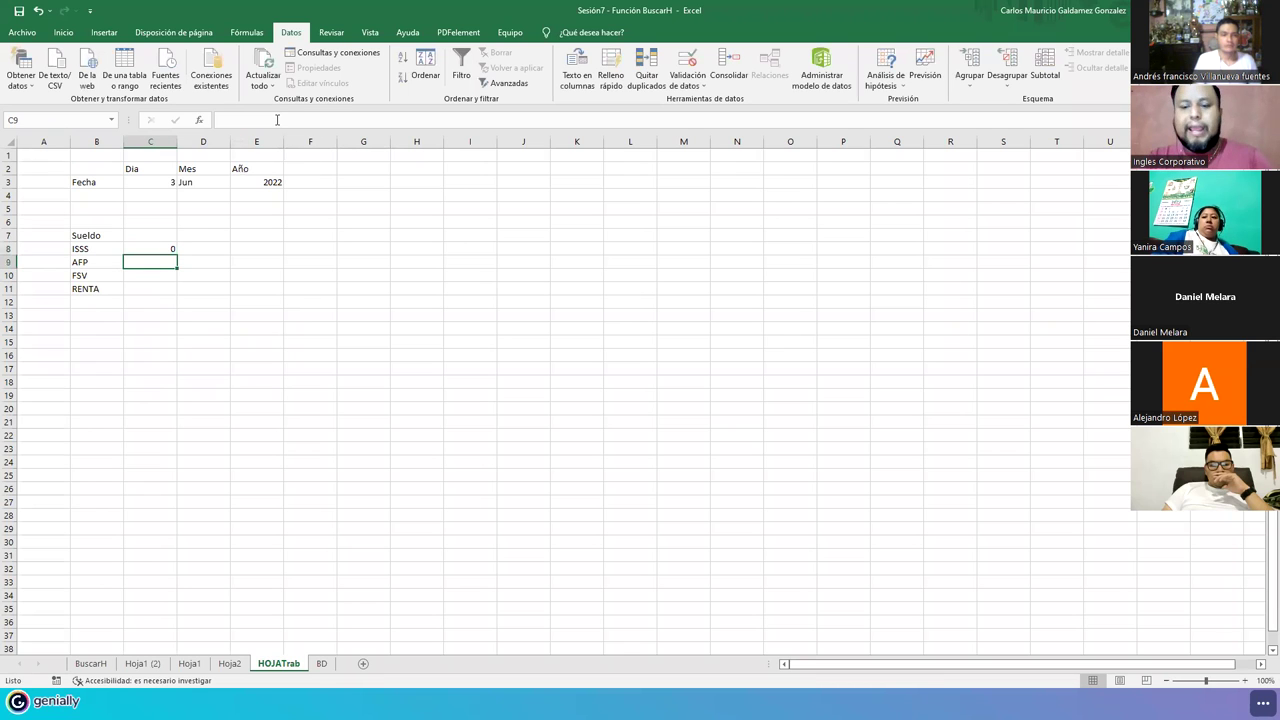
type("=")
key("Up")
key("Up")
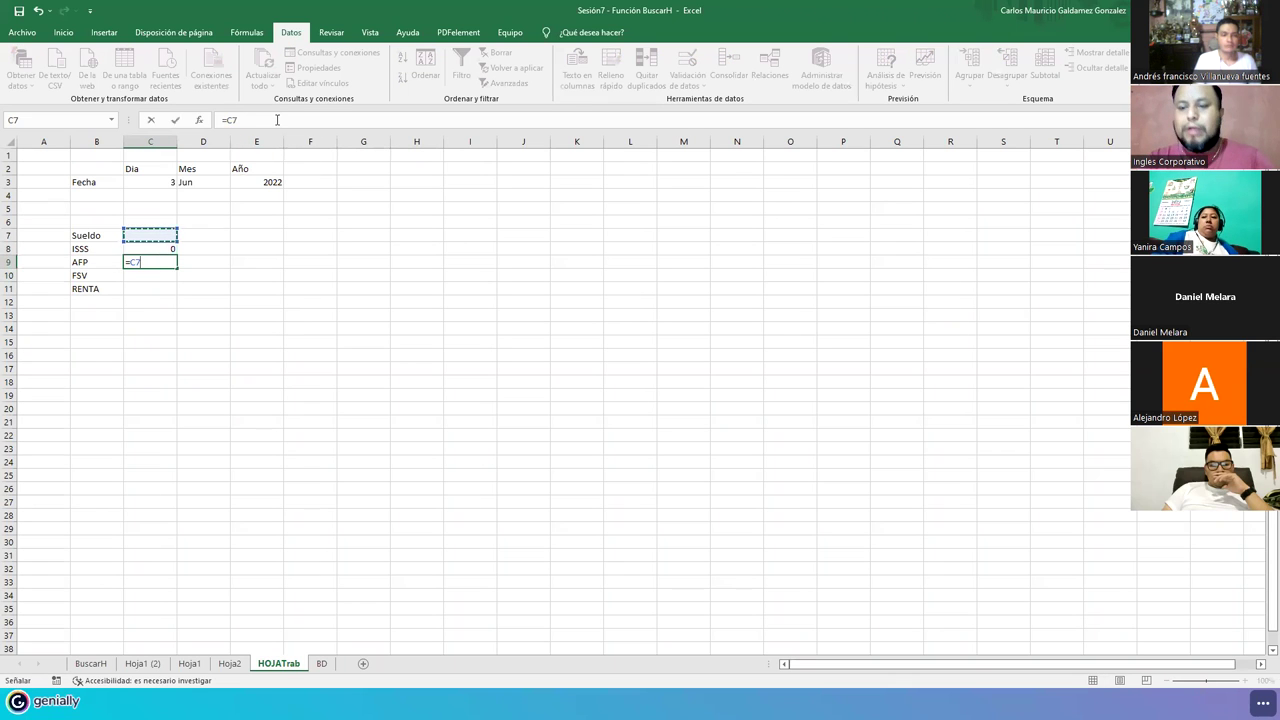
type("*AFP")
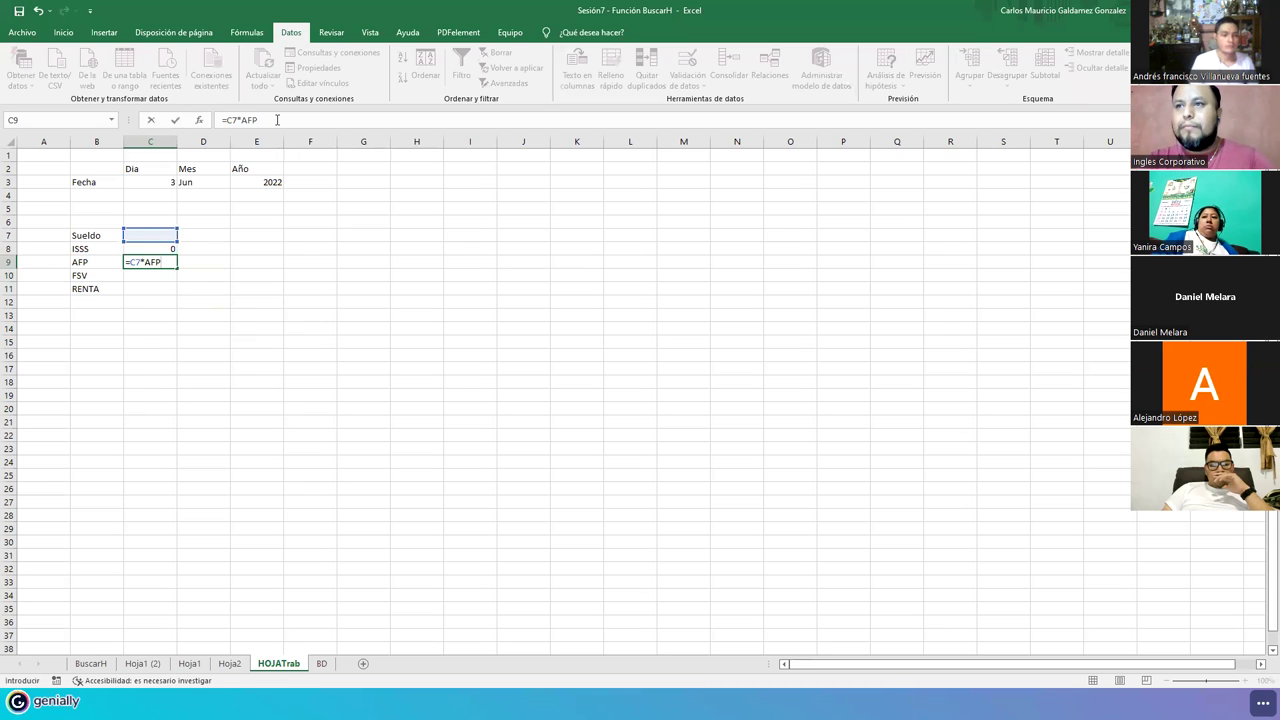
key("BackSpace")
key("BackSpace")
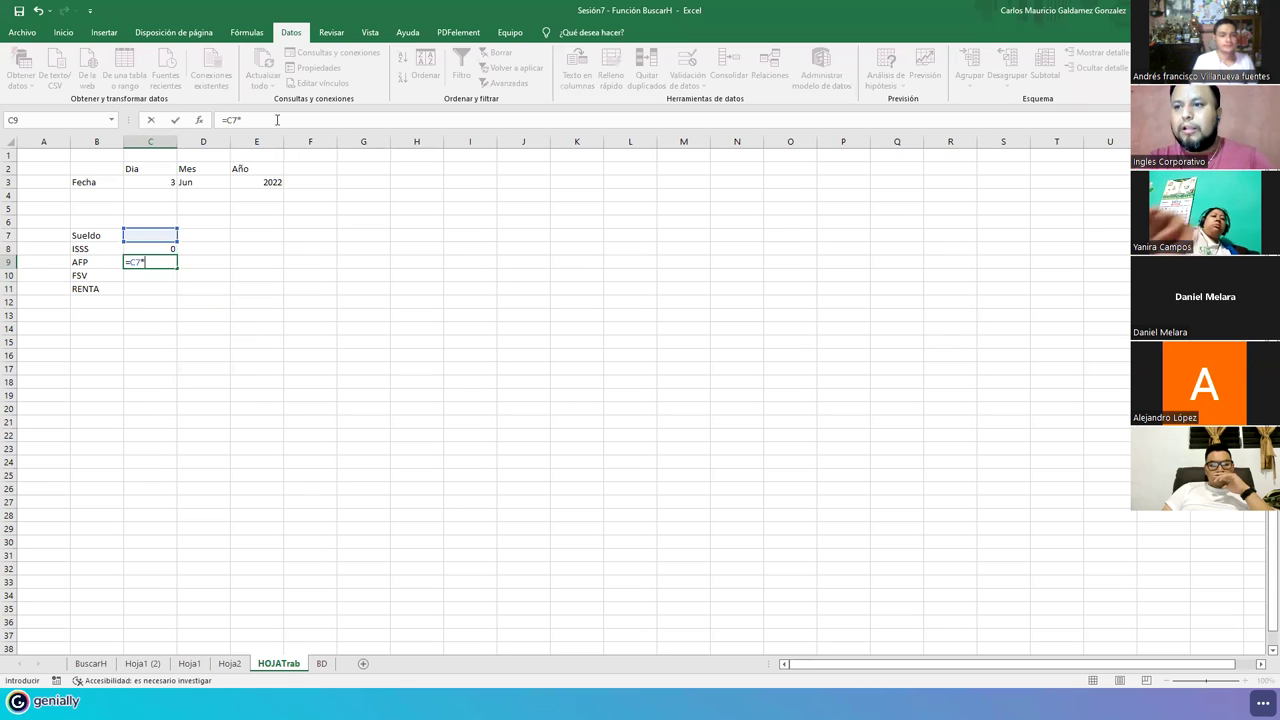
left_click(321, 664)
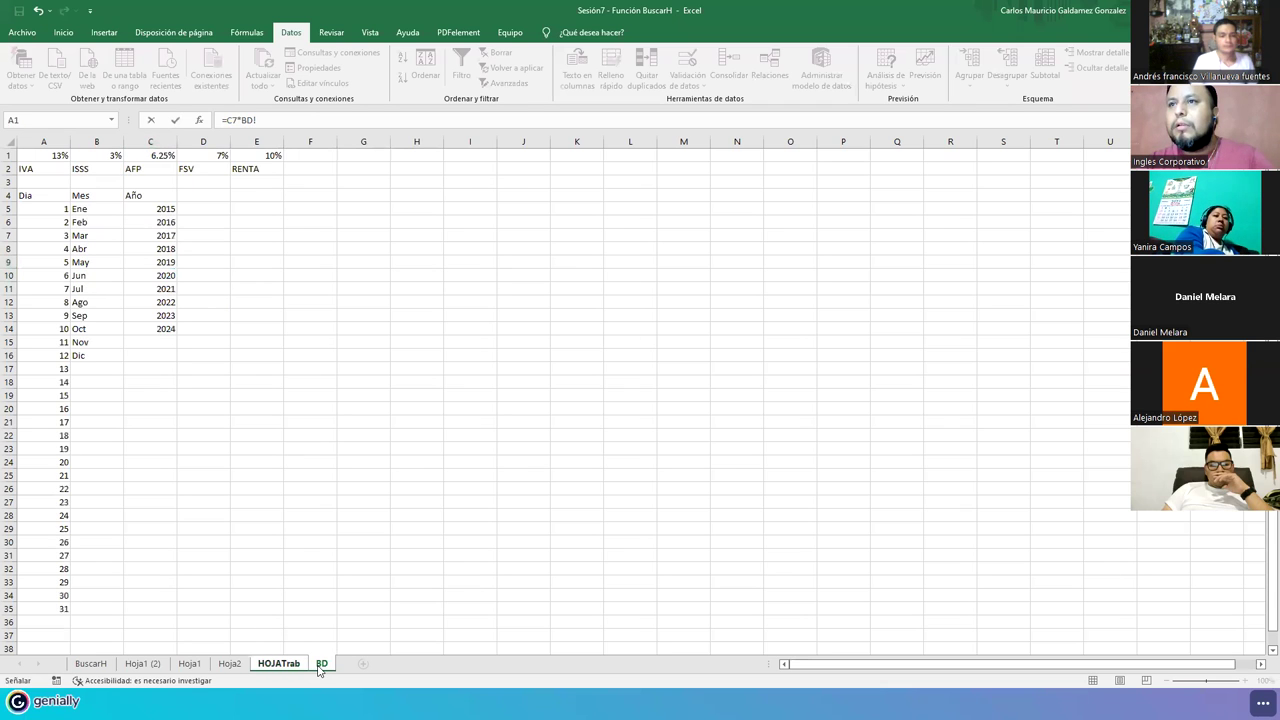
left_click(140, 155)
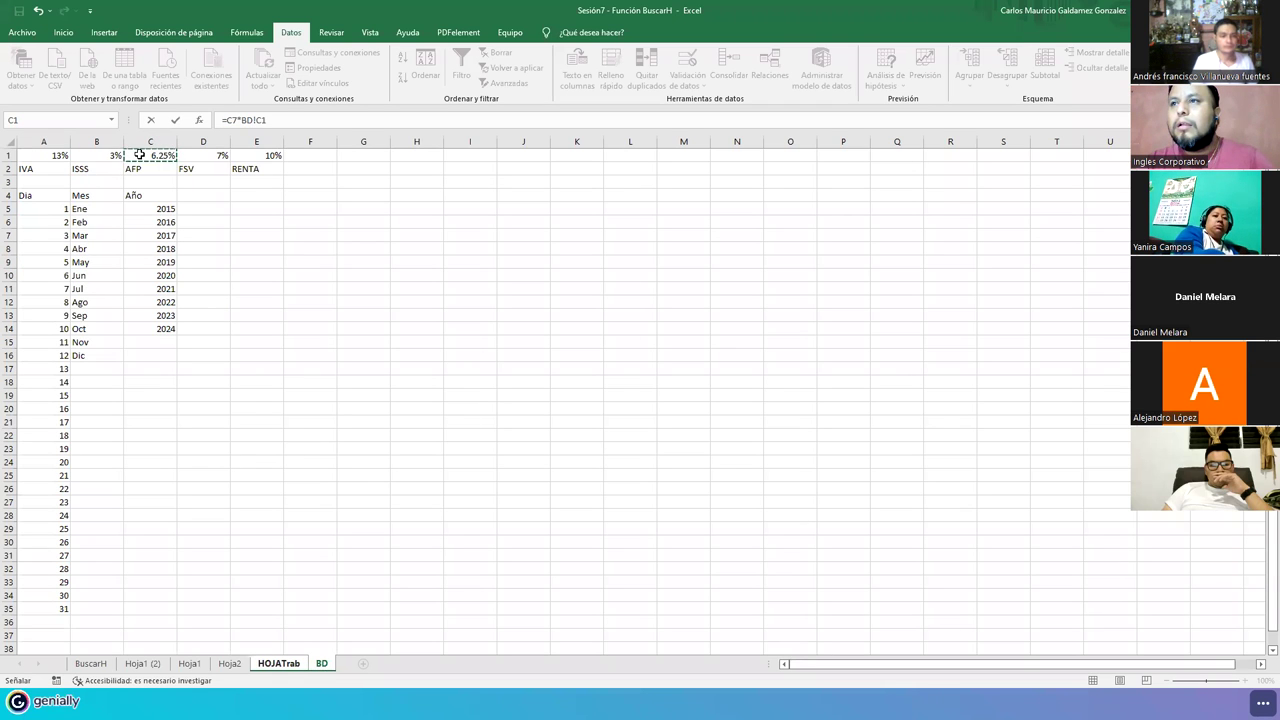
key("Return")
left_click(140, 155)
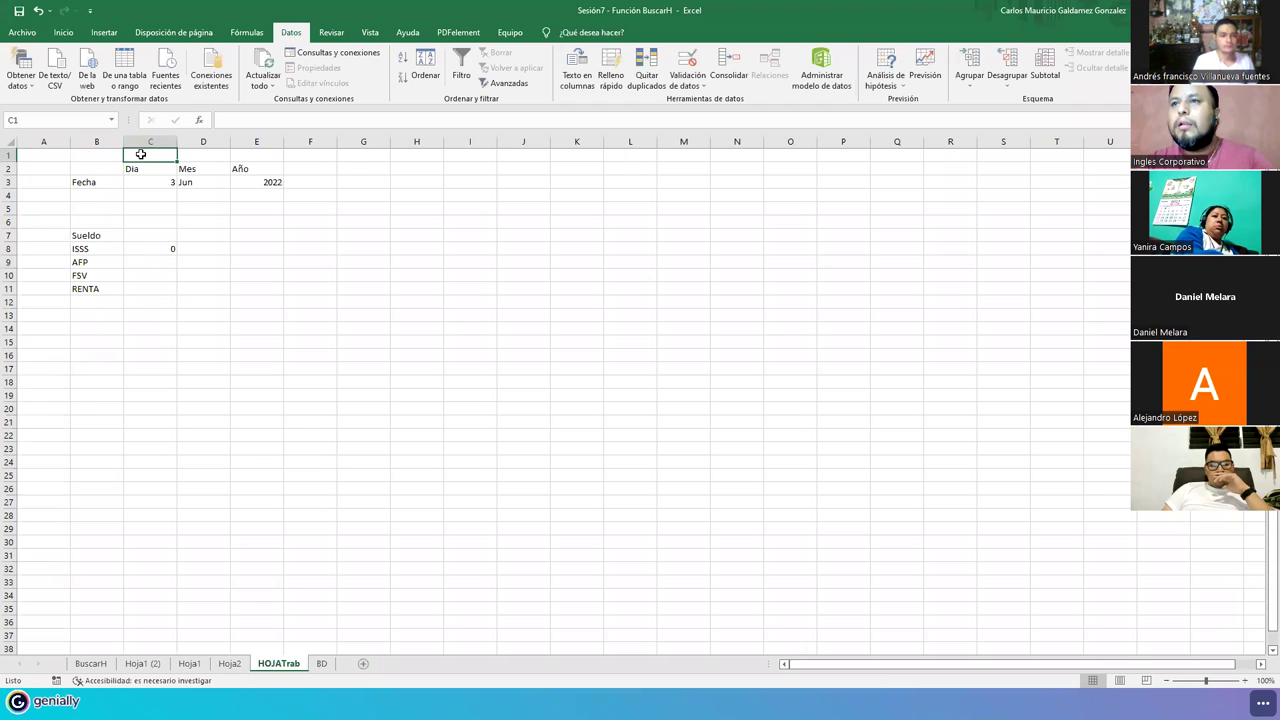
- On sheet BD, check the names of rate cells A1 and B1 and name C1, D1 and E1 as AFP, FSV and RENTA
left_click(321, 664)
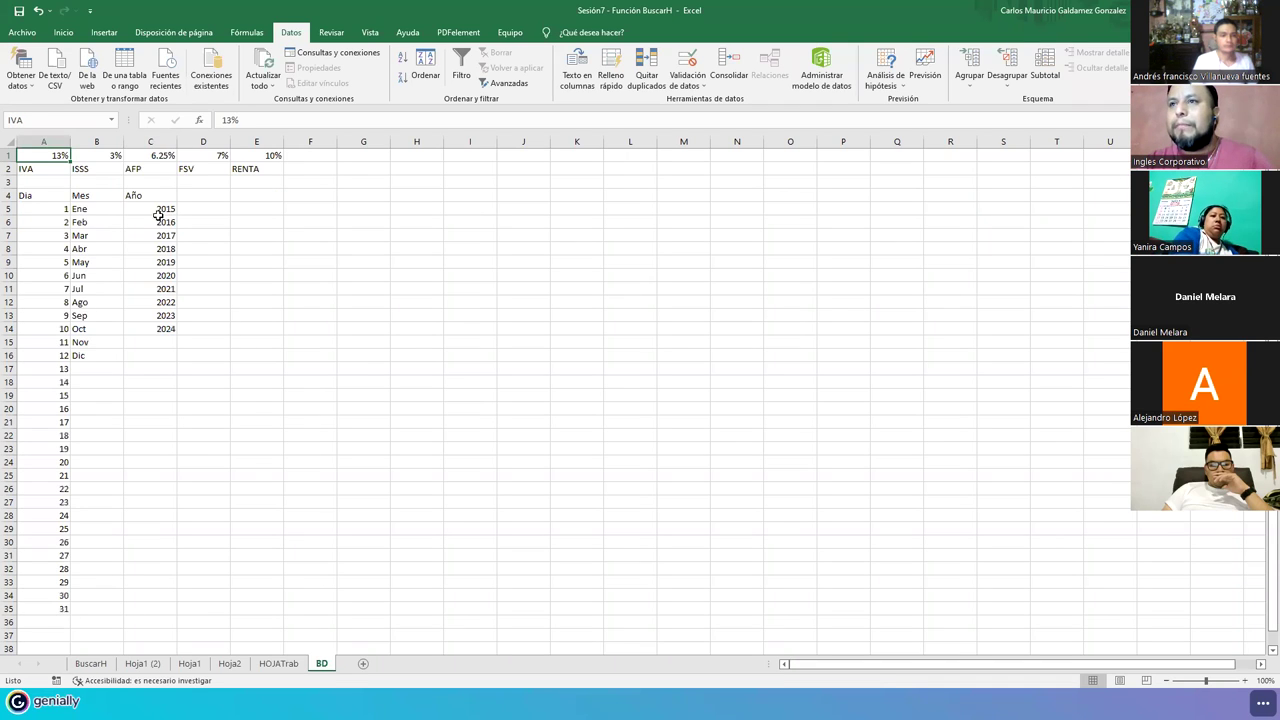
left_click(152, 155)
left_click(100, 155)
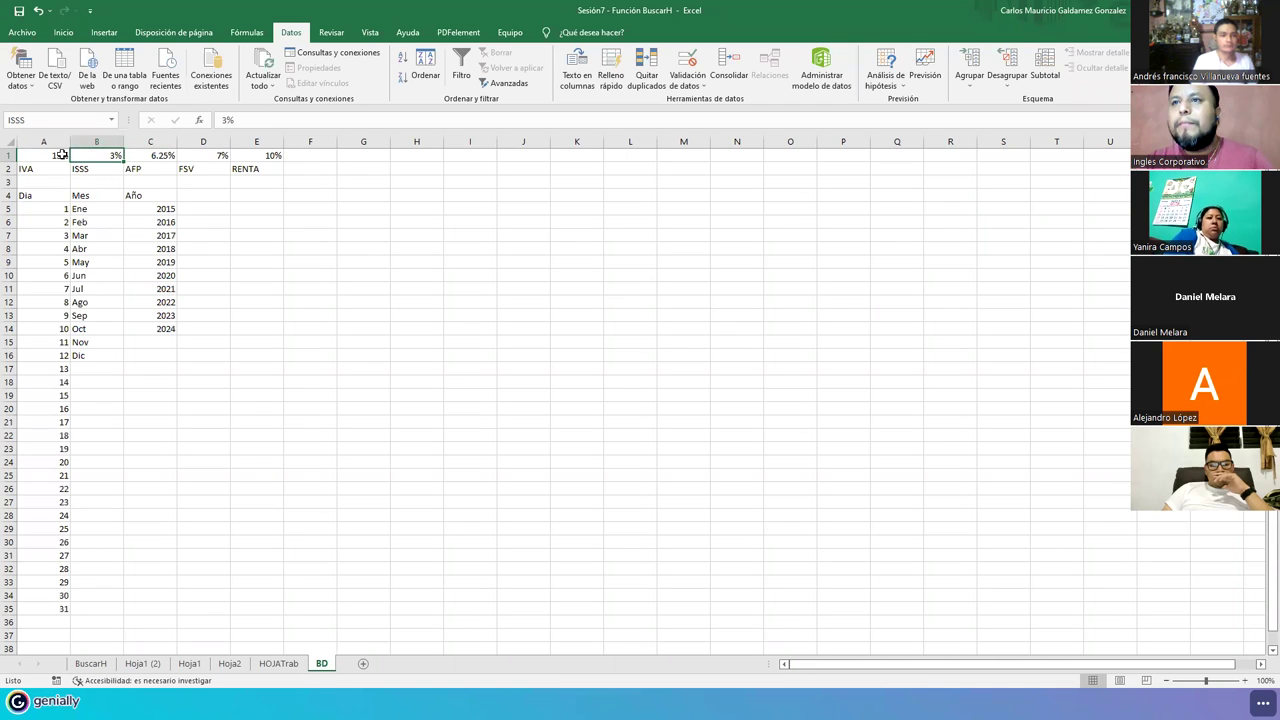
left_click(52, 155)
left_click(90, 155)
left_click(155, 157)
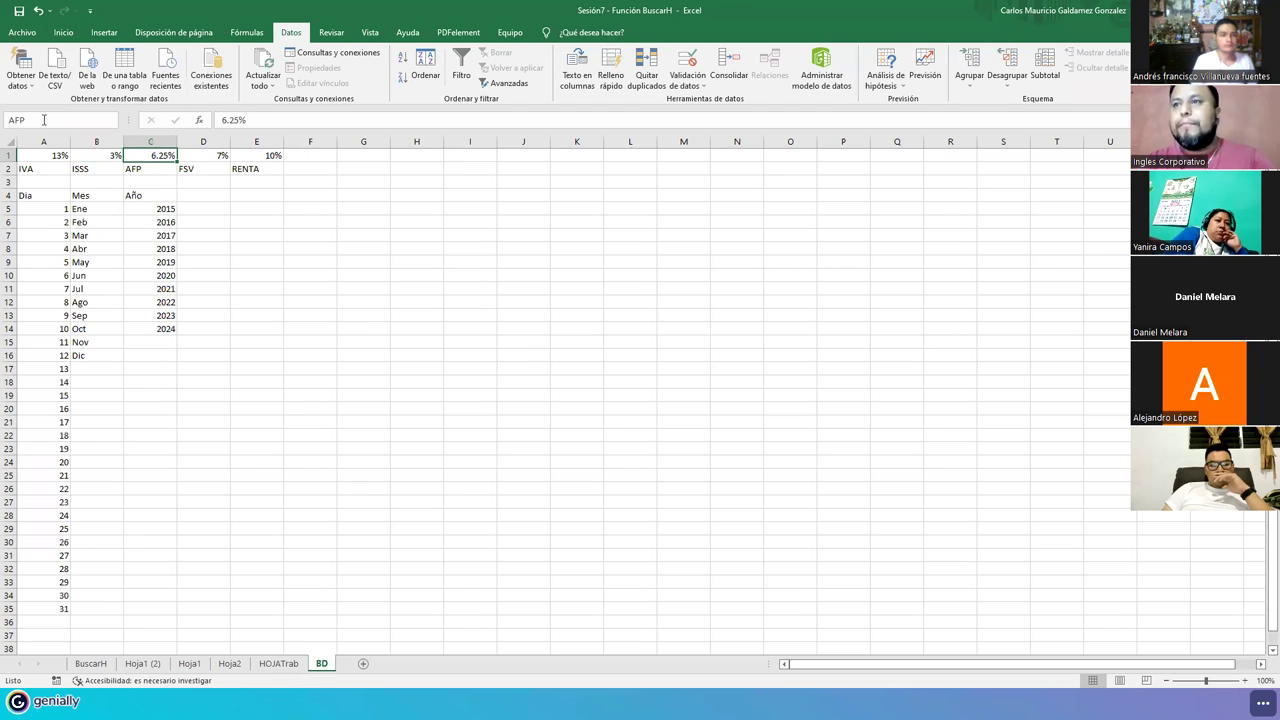
left_click(200, 157)
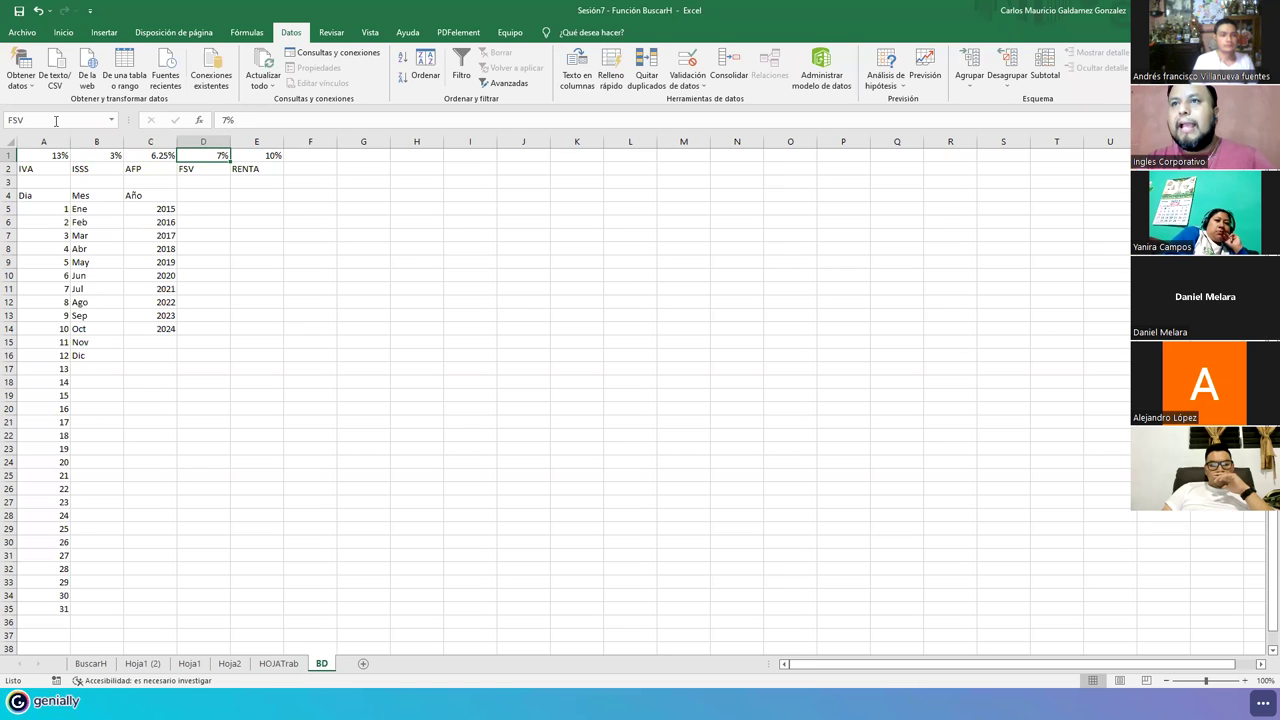
left_click(250, 158)
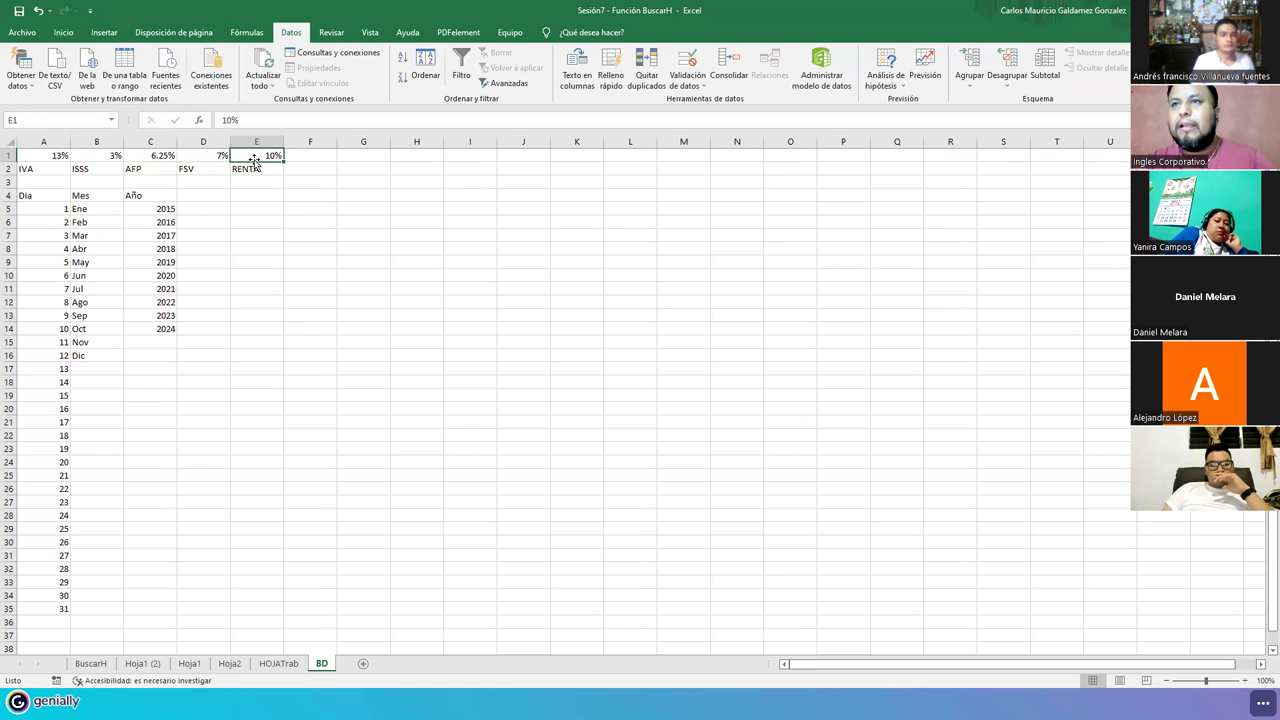
- Enter the AFP deduction formula =C7*AFP in cell C9 of sheet HOJATrab
left_click(280, 664)
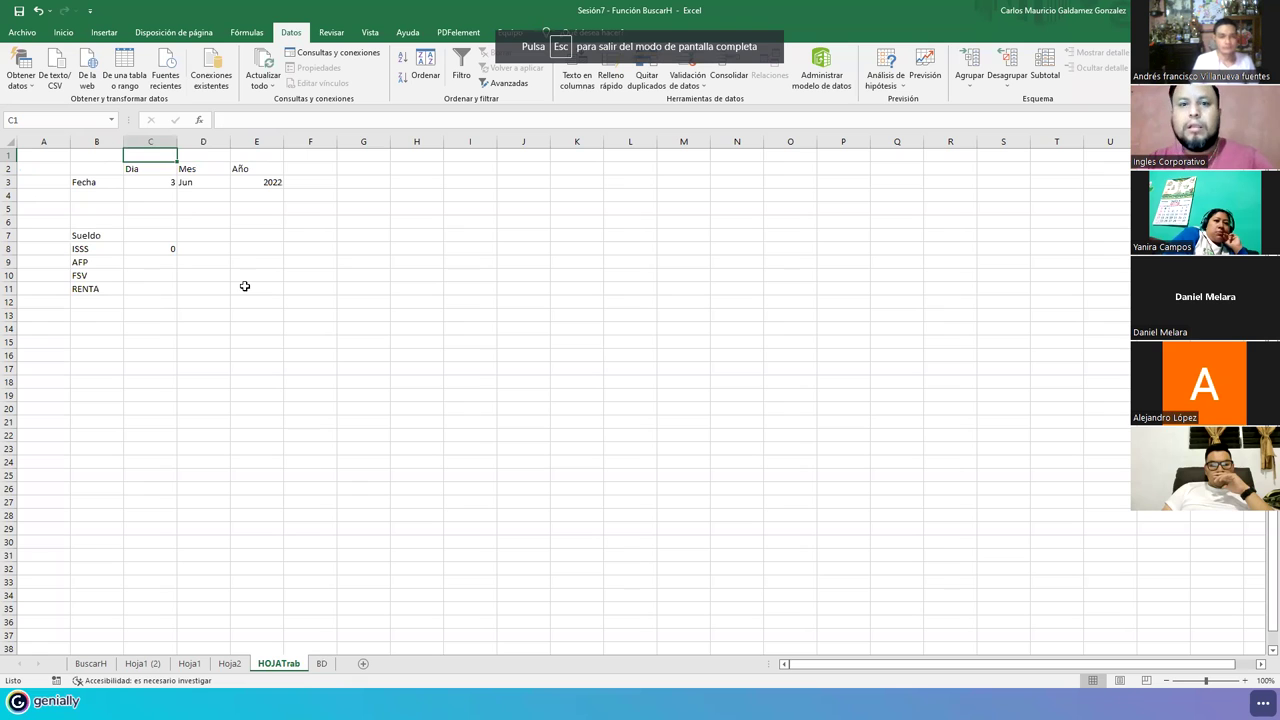
left_click(148, 262)
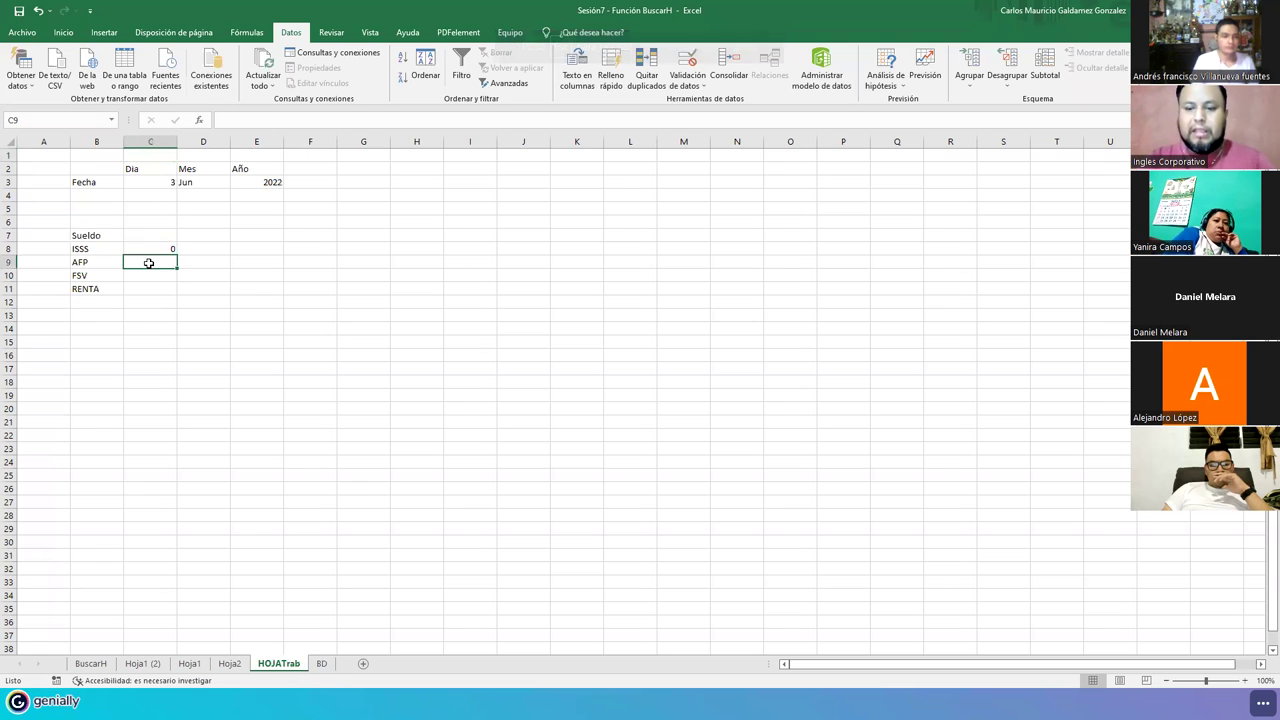
type("=")
key("Up")
key("Up")
type("*AF")
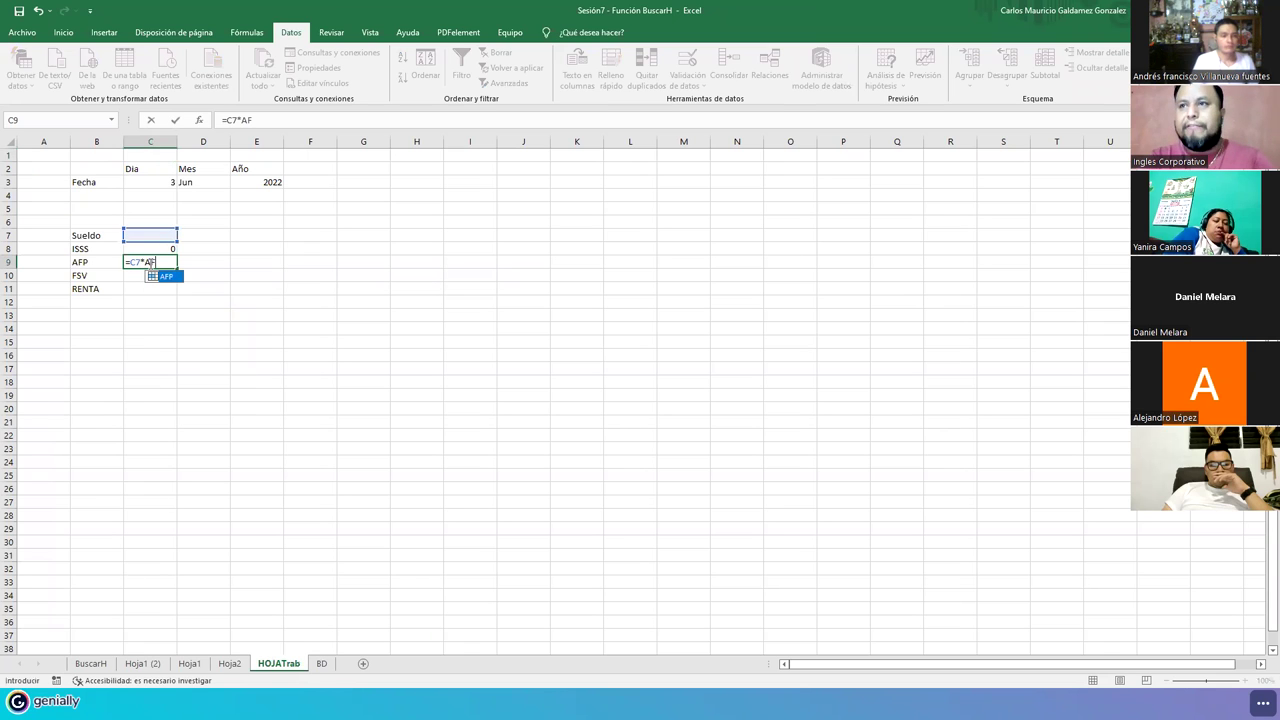
key("Tab")
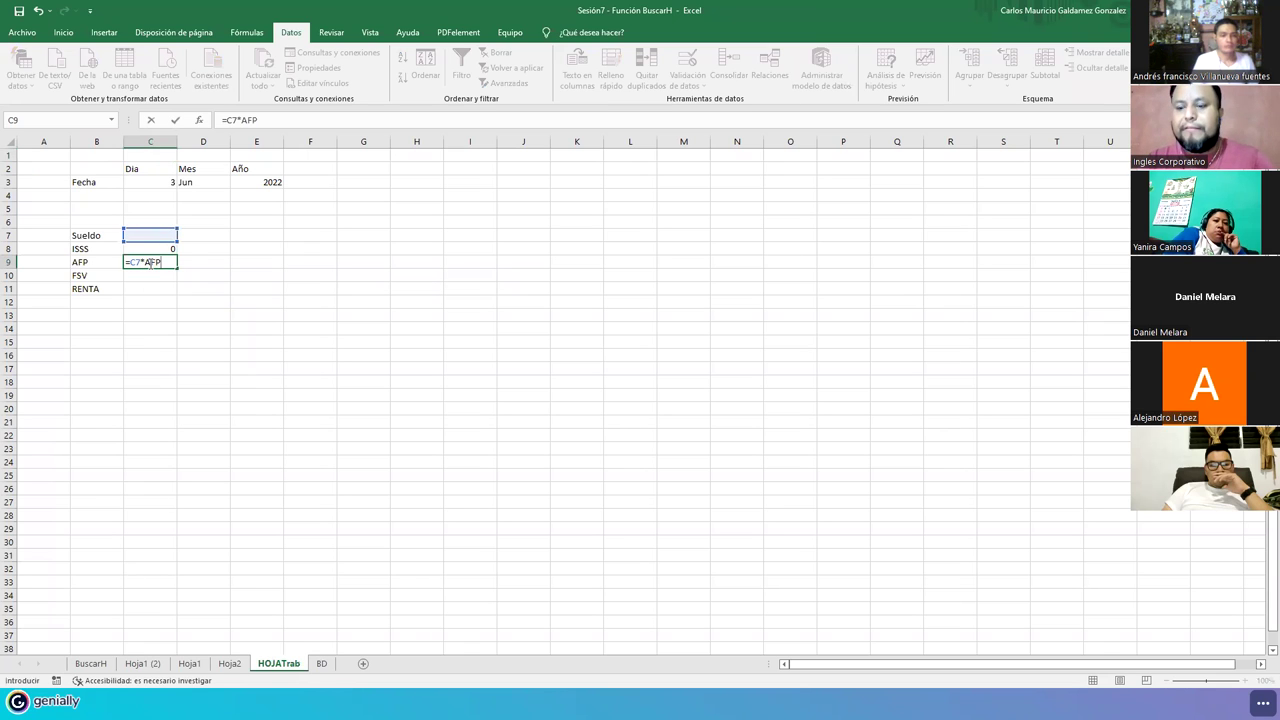
key("Return")
- Enter the FSV deduction formula =C7*FSV in cell C10
type("=")
key("Up")
key("Up")
key("Up")
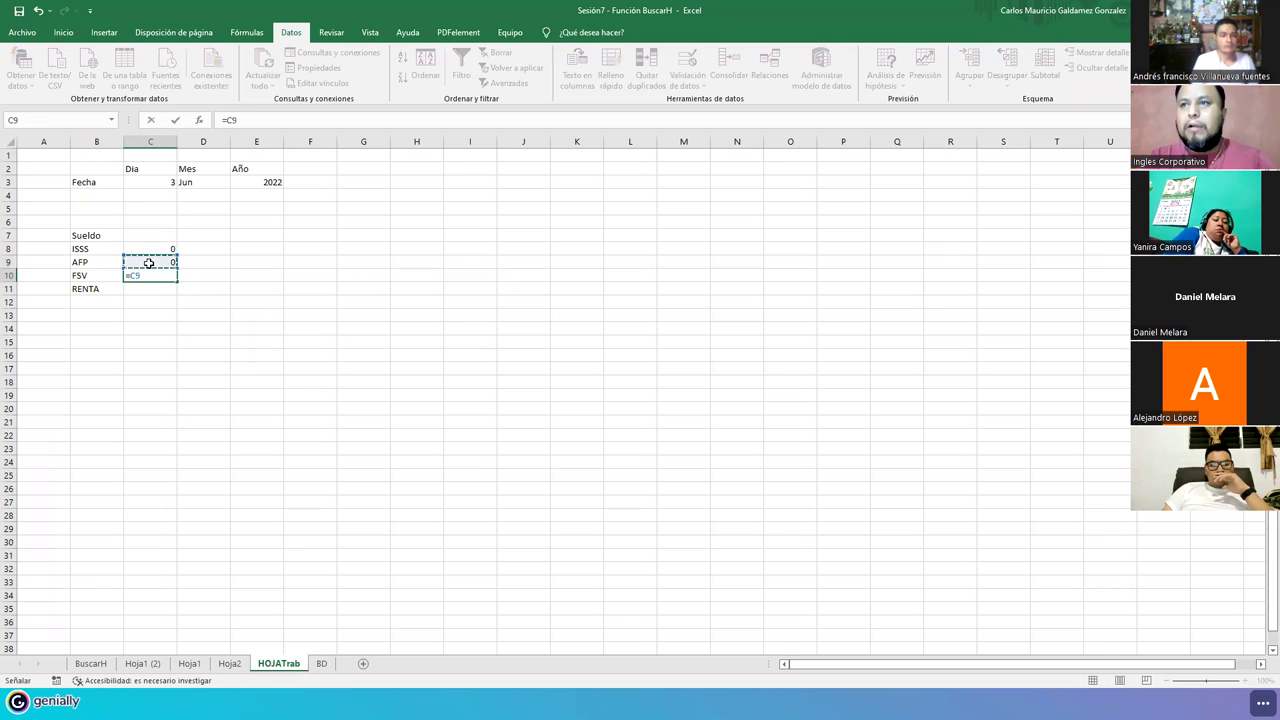
type("*")
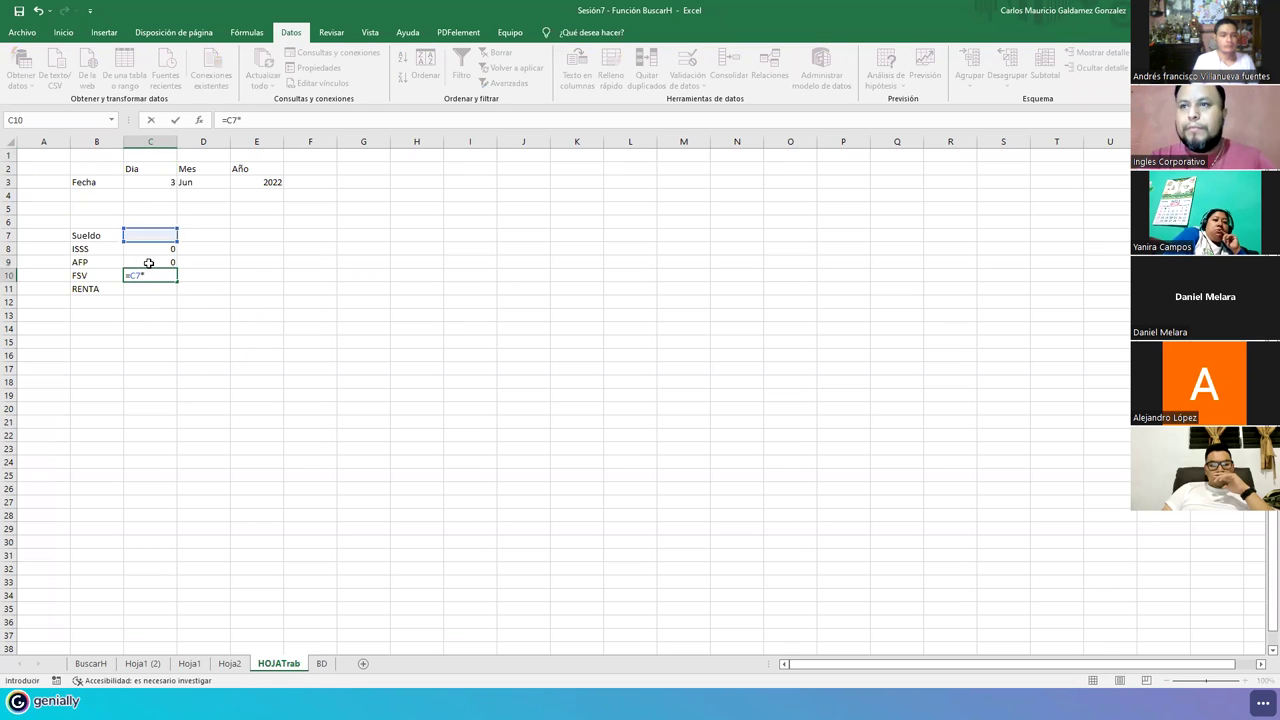
type("FSV")
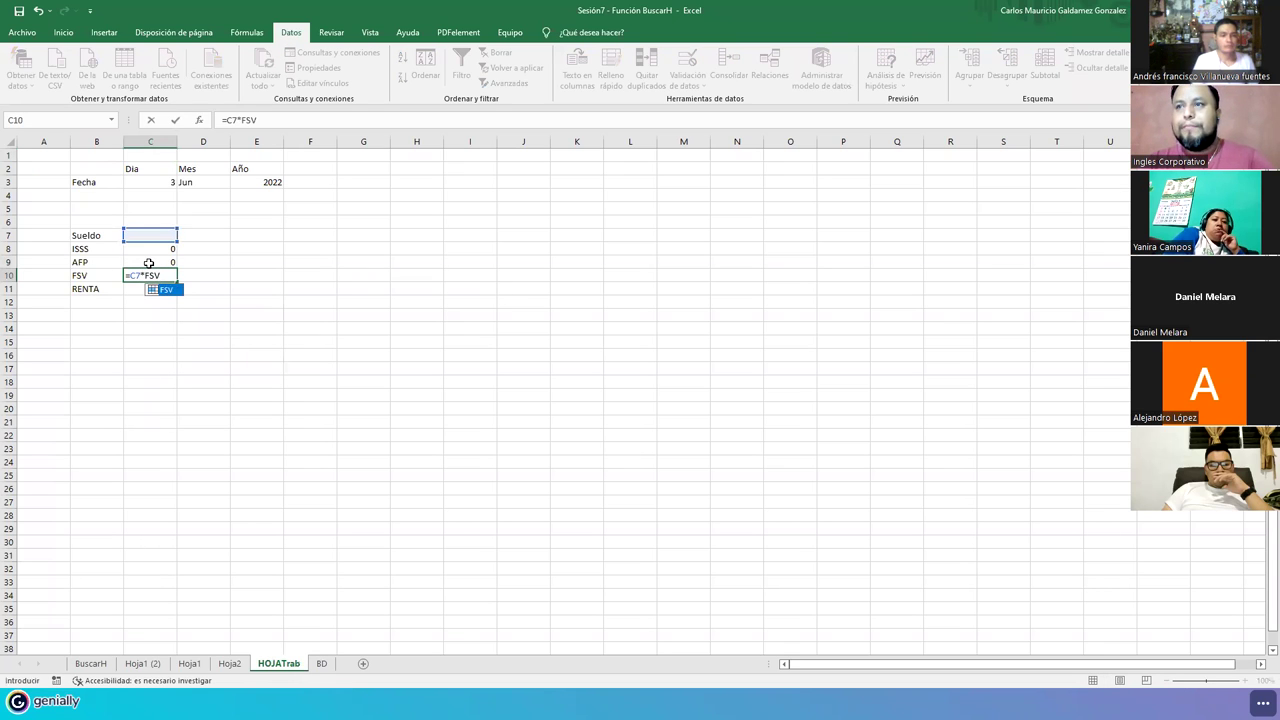
key("Return")
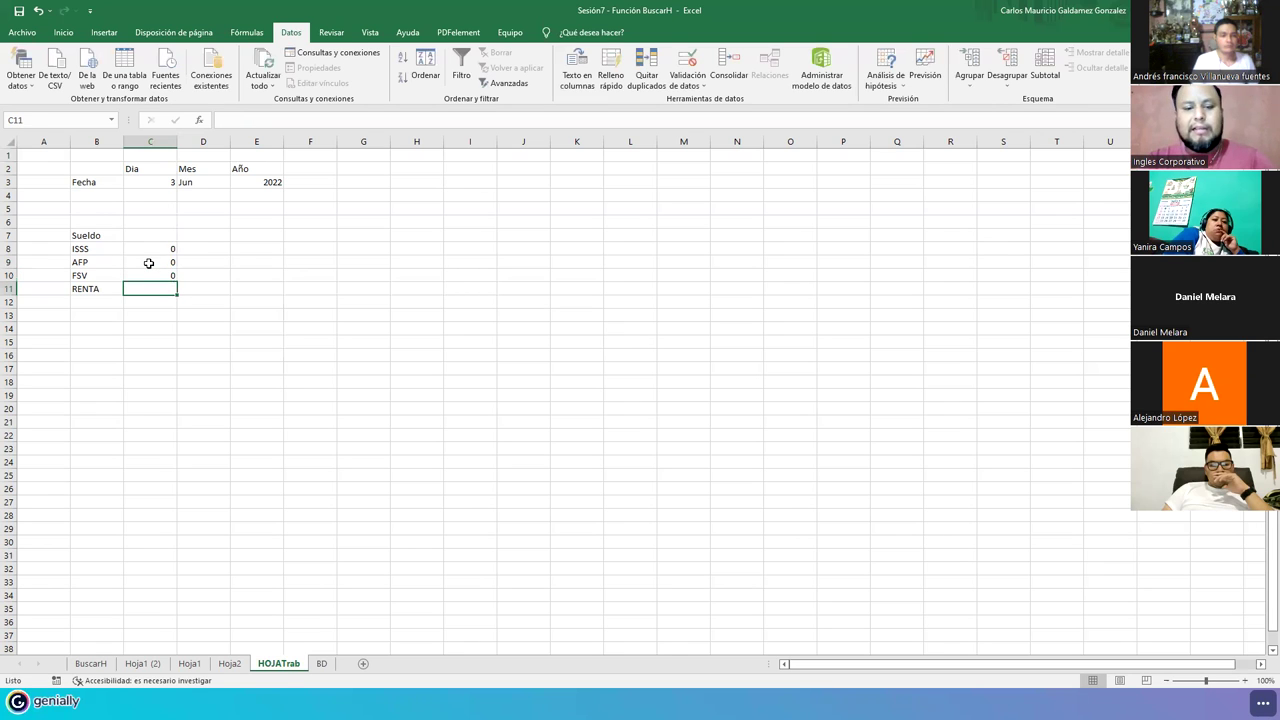
- Enter the income tax formula =C7*RENTA in cell C11
key("Up")
key("Up")
key("Up")
key("Down")
key("Down")
key("Down")
type("=")
key("Up")
key("Up")
key("Up")
key("Up")
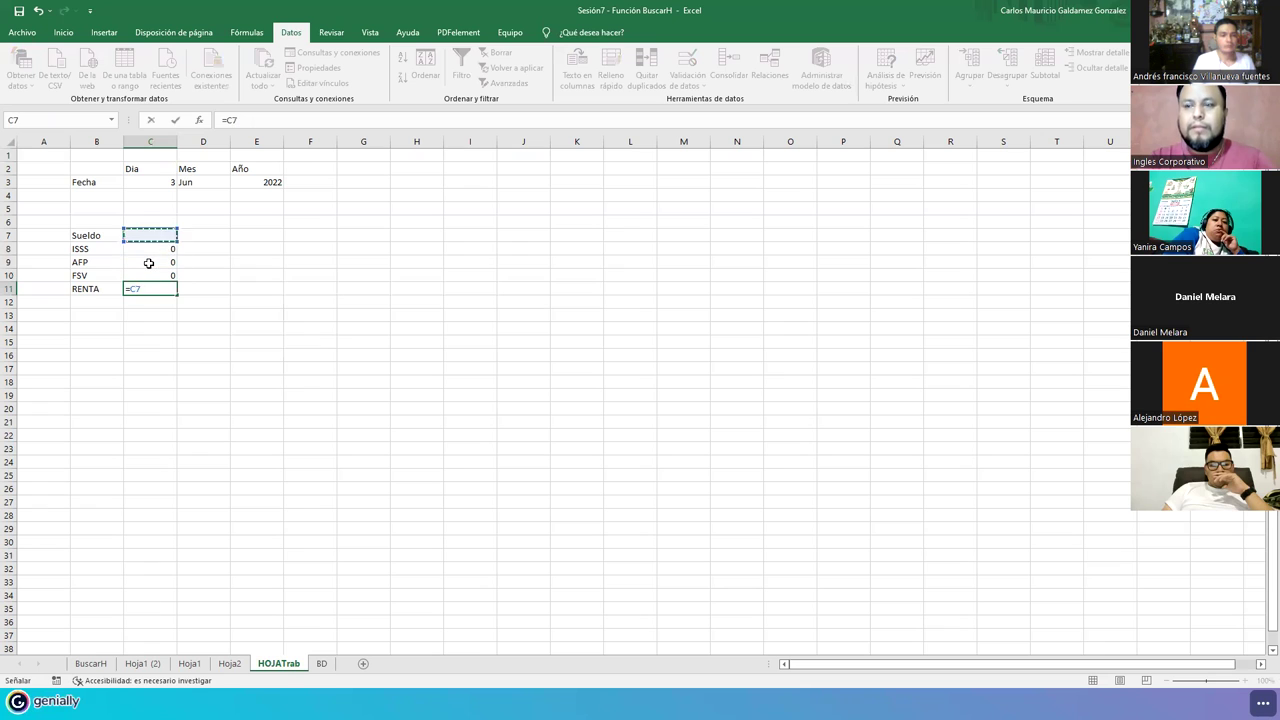
type("*R")
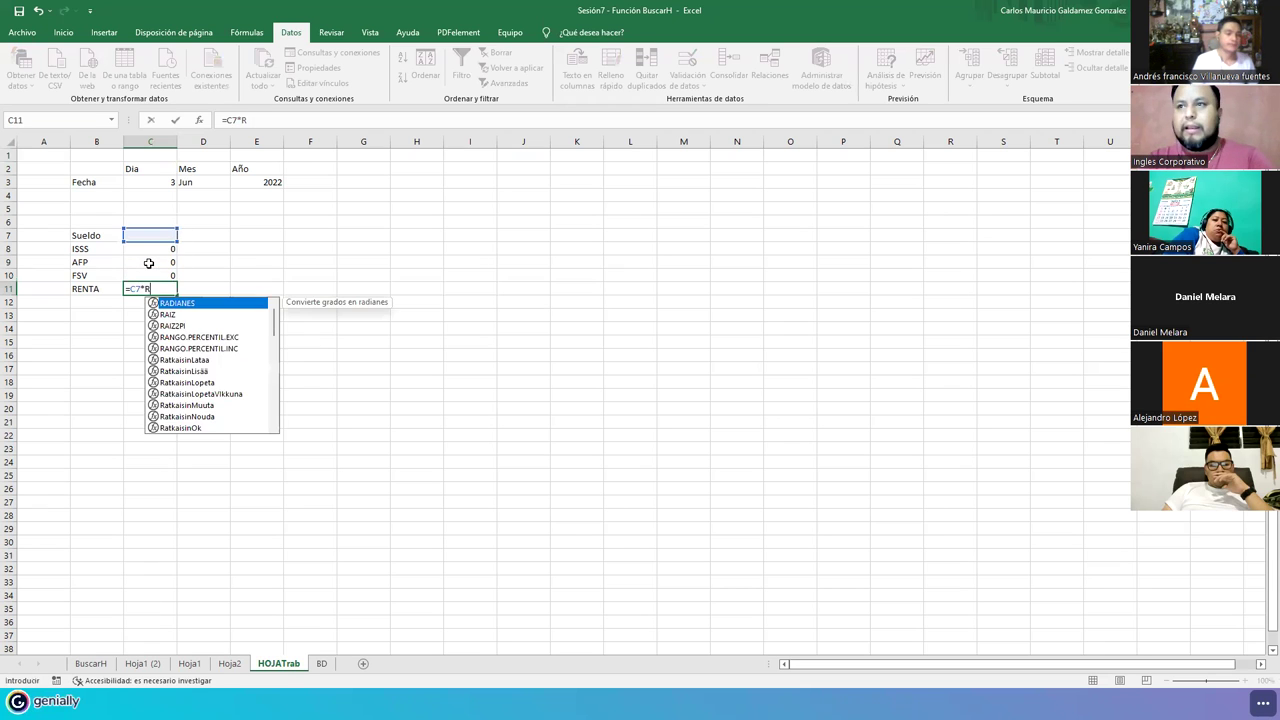
type("ENY")
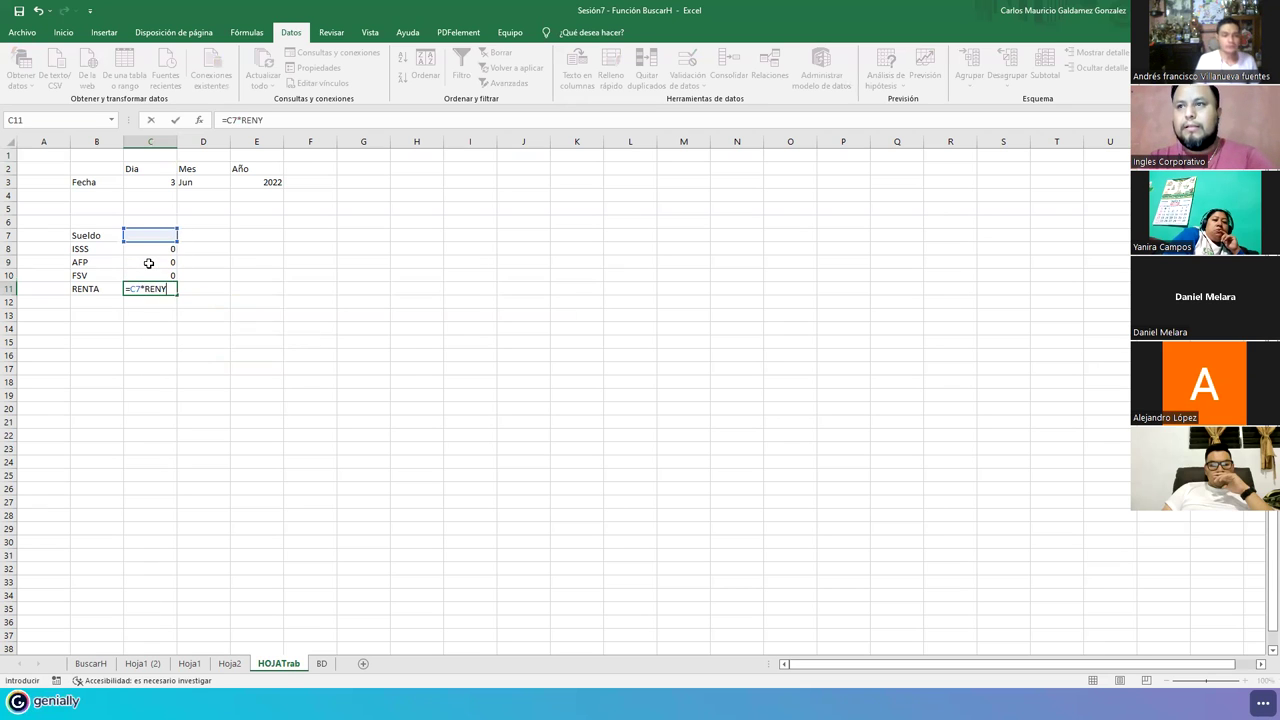
key("BackSpace")
type("TA")
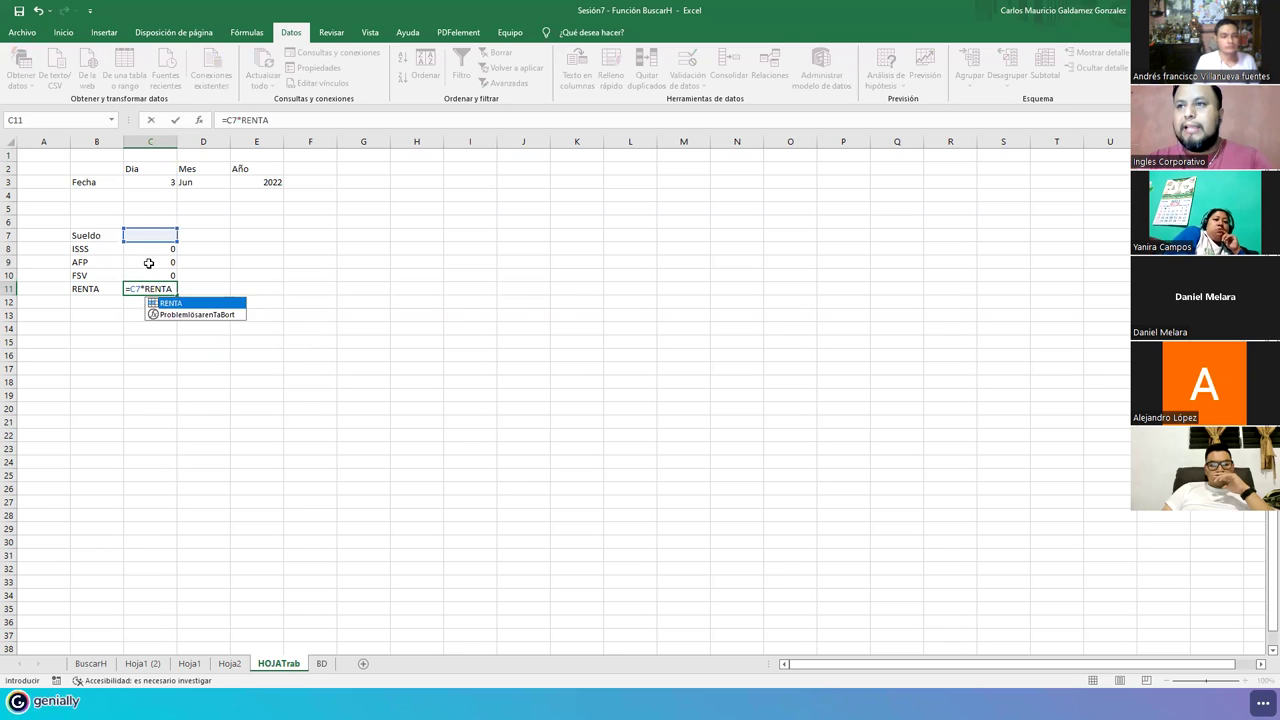
key("Return")
- Enter a salary of 500 in C7 and apply the dollar accounting format to C7:C11
left_click(150, 236)
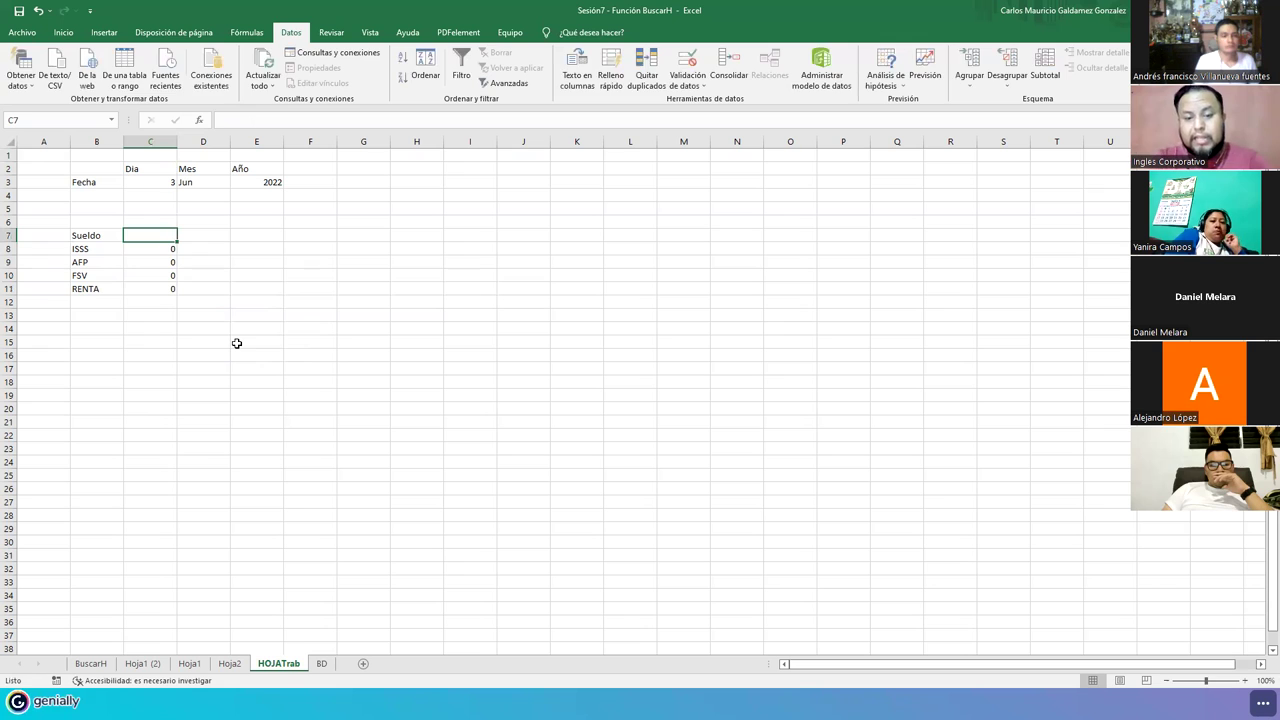
type("500")
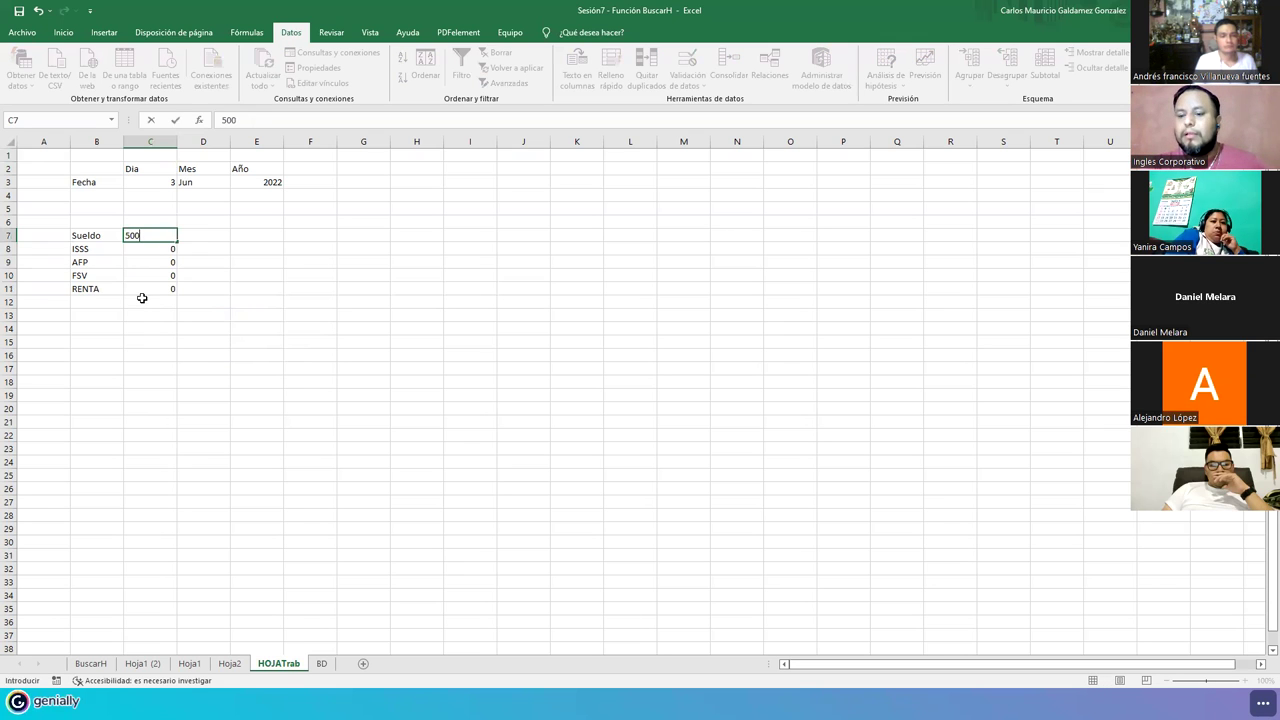
key("Return")
left_click_drag(138, 237, 149, 288)
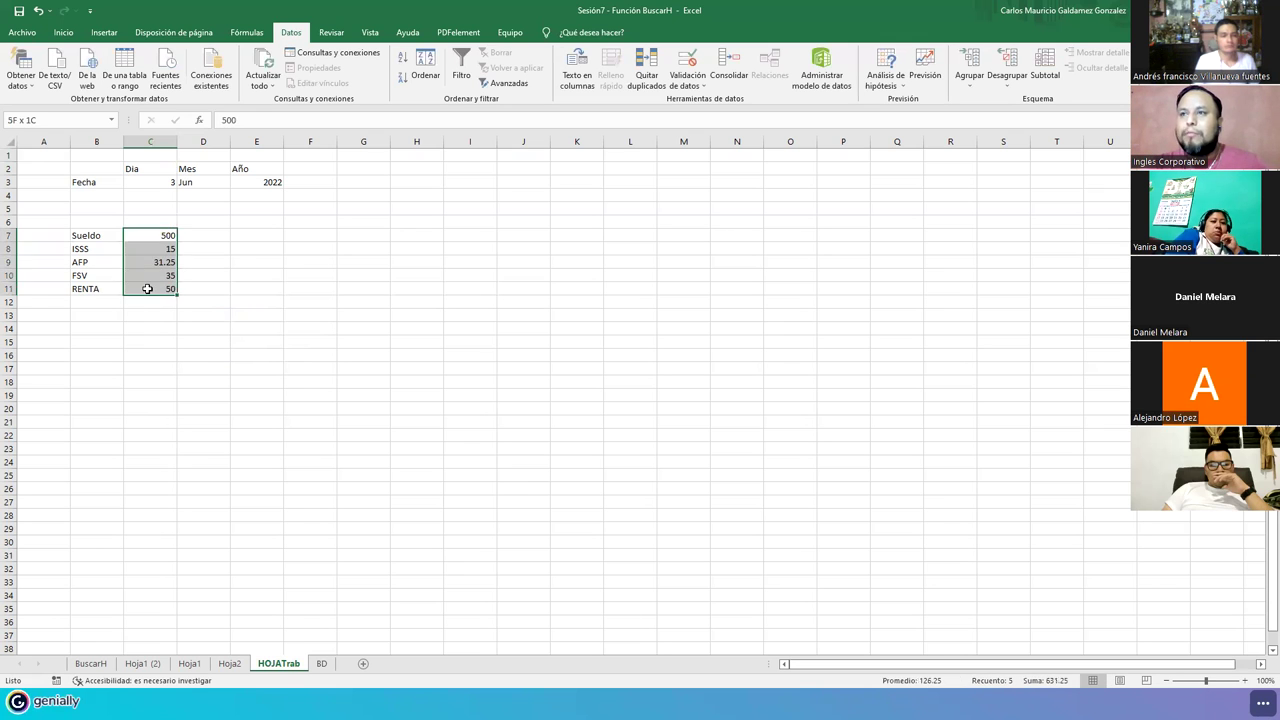
left_click(64, 33)
left_click(477, 78)
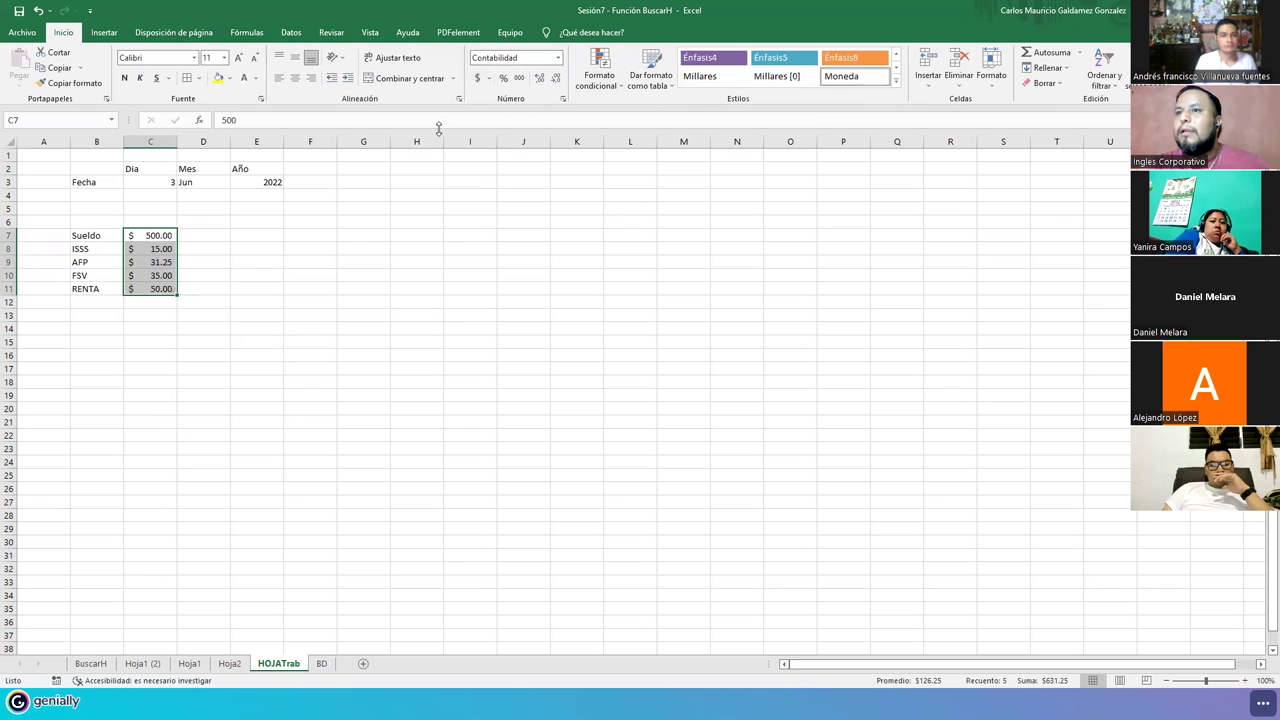
- Review the salary in C7 and the named-rate deduction formulas in C8 to C11
left_click(156, 236)
left_click(160, 248)
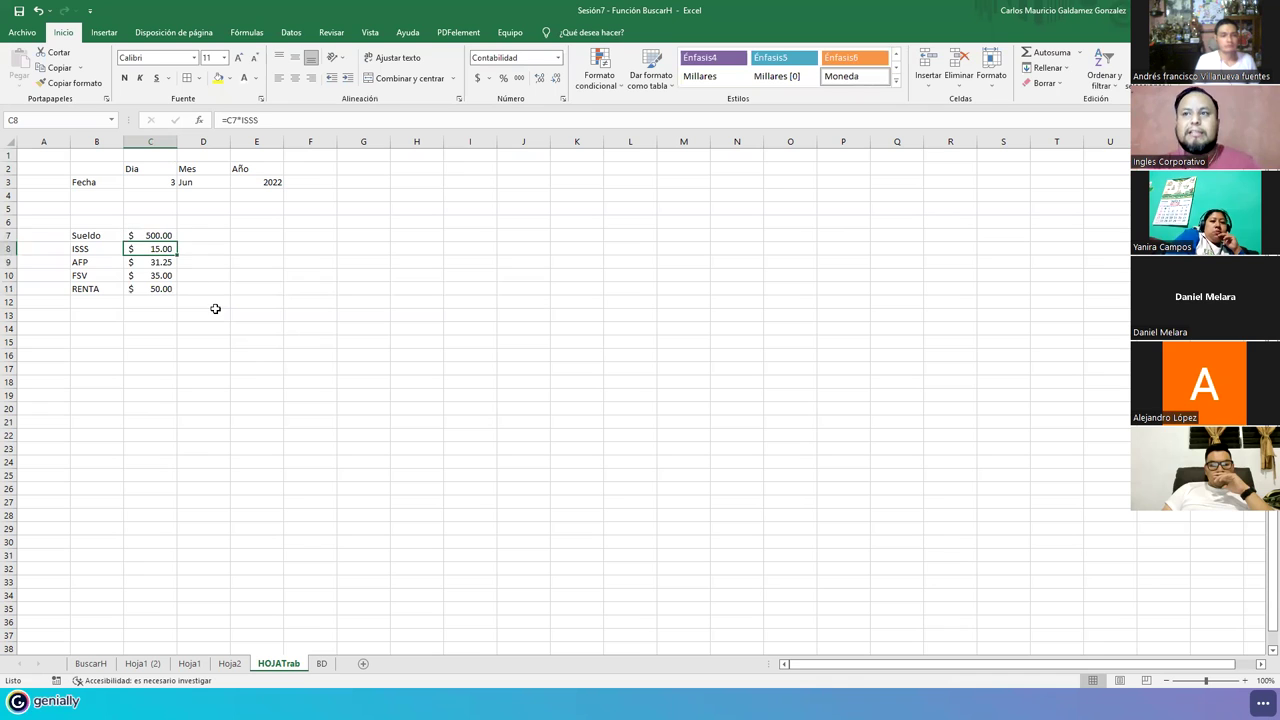
left_click(155, 262)
left_click(155, 276)
left_click(162, 289)
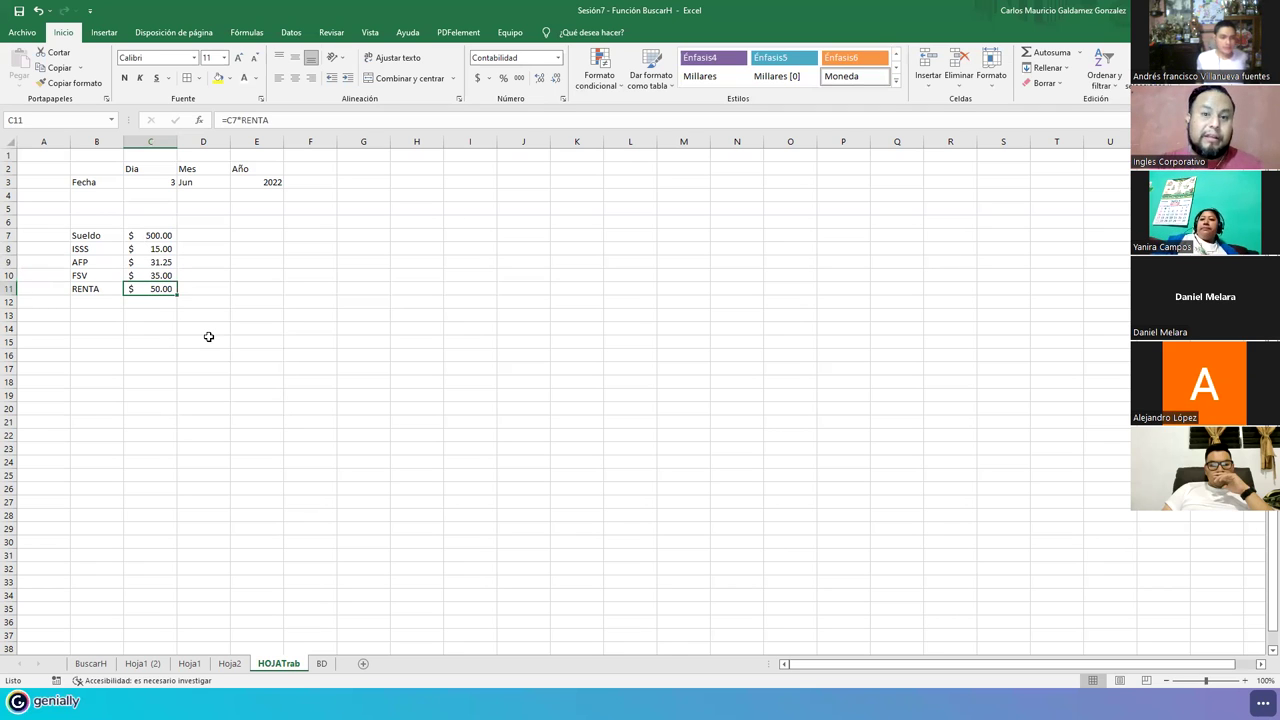
left_click(153, 236)
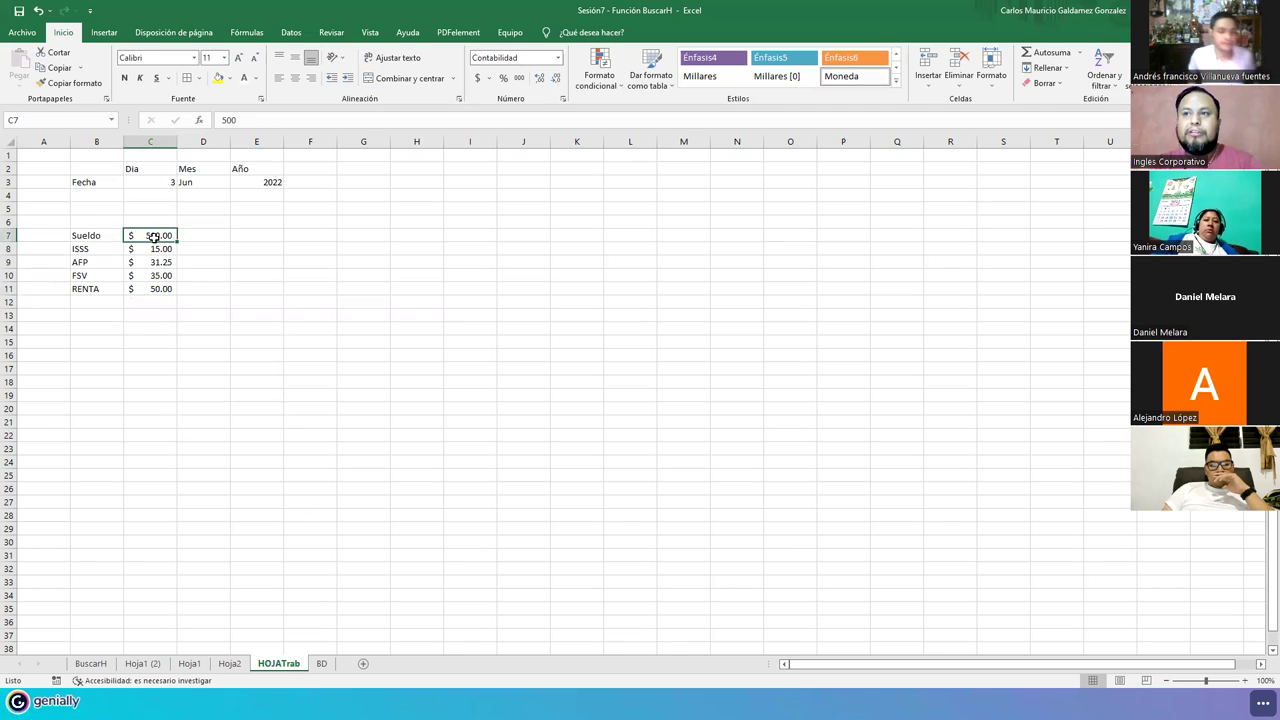
- Examine the day, month and year lists and the rates with their labels in A1:E2 on sheet BD
left_click(322, 664)
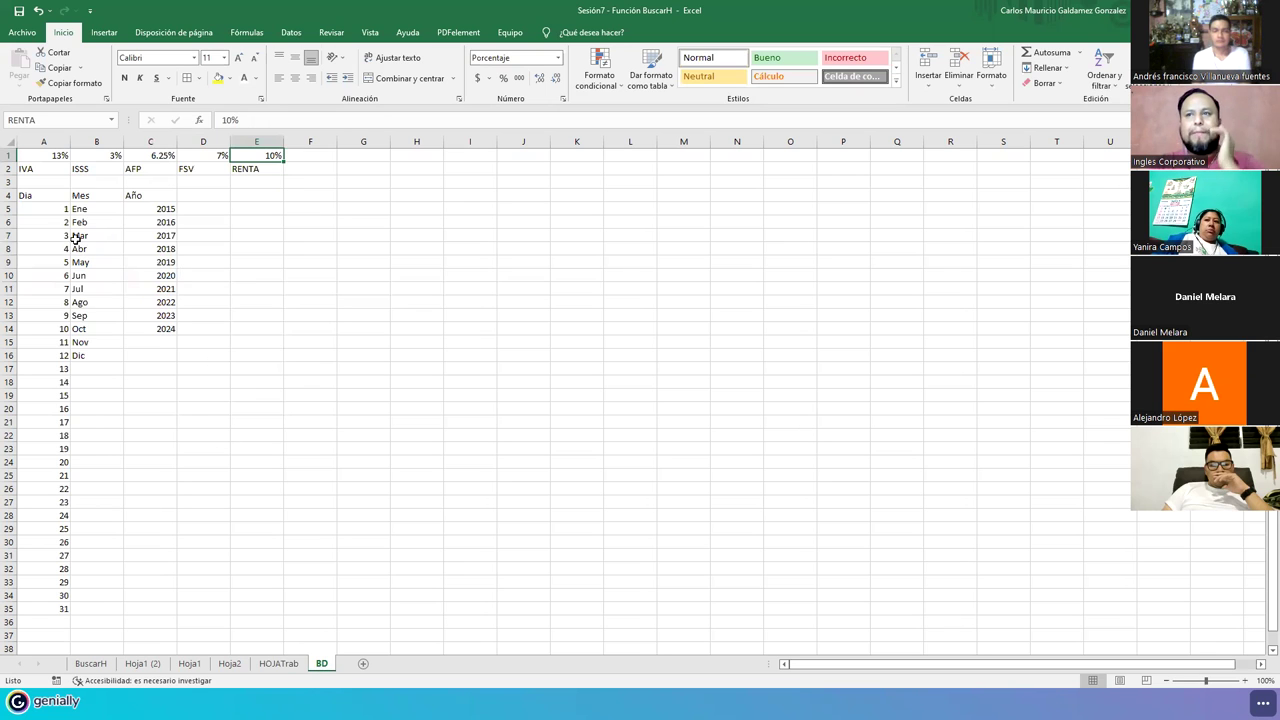
left_click_drag(47, 210, 90, 595)
left_click(155, 289)
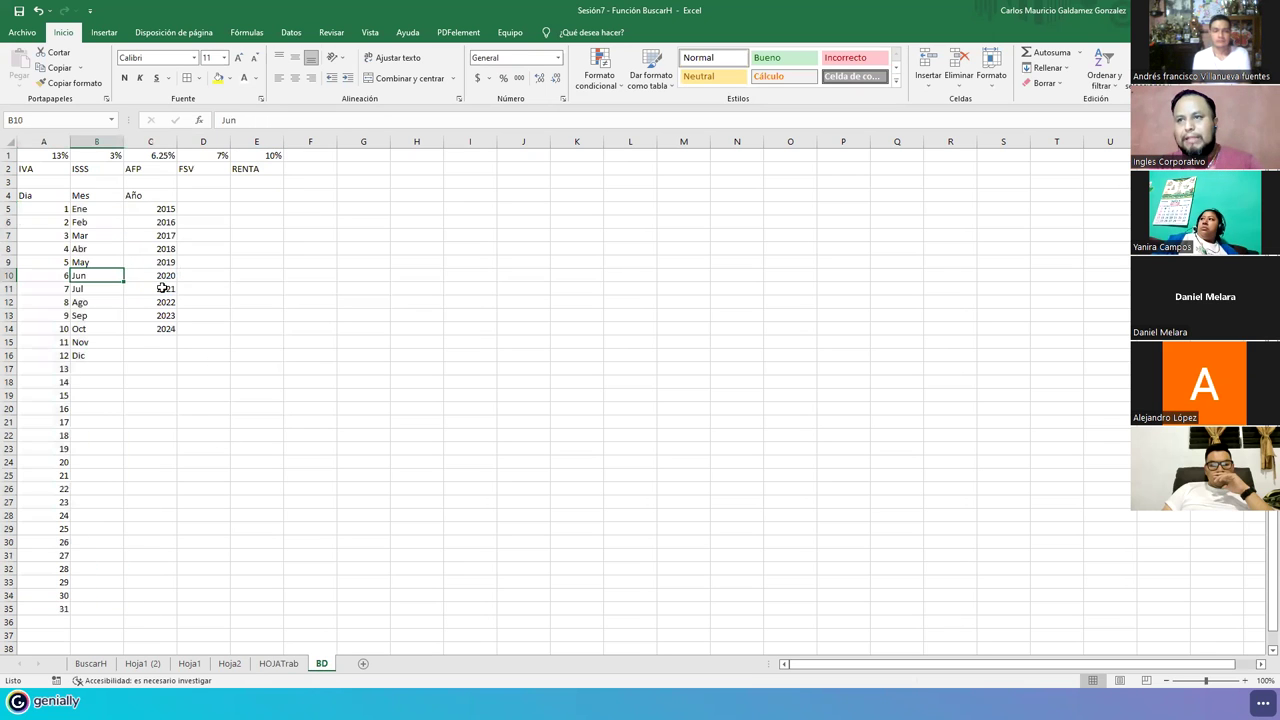
left_click_drag(44, 156, 245, 163)
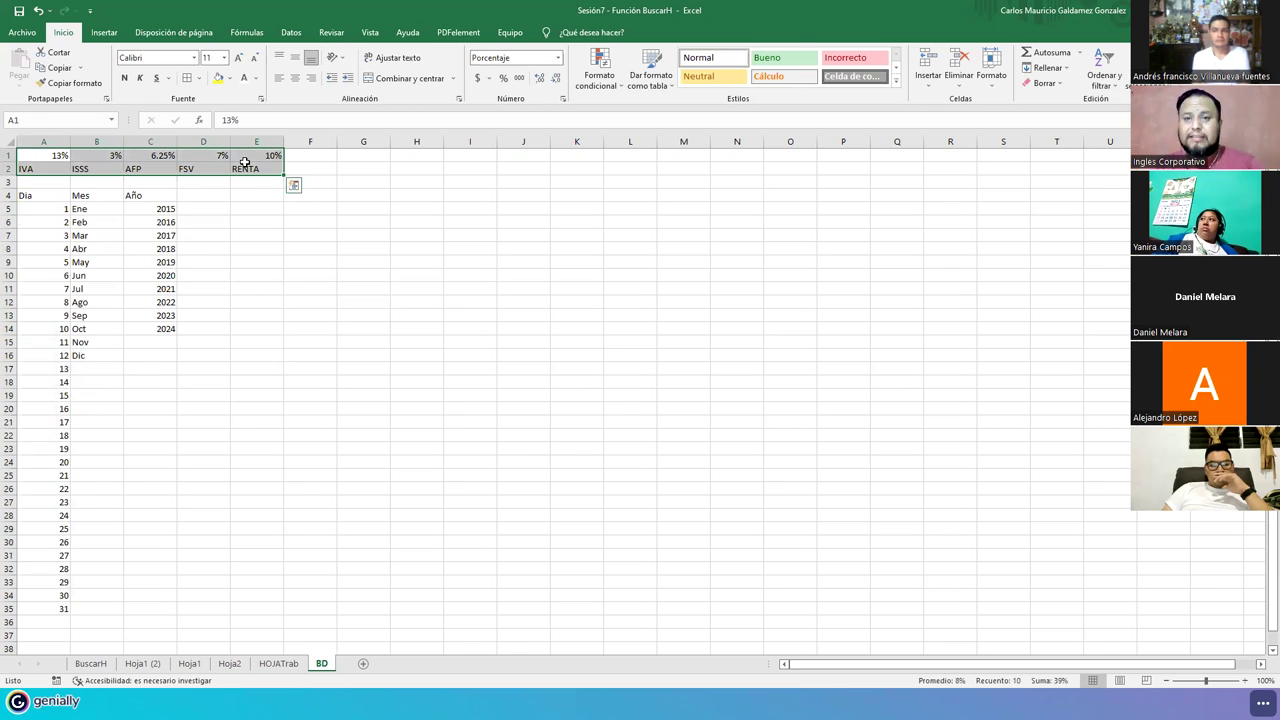
- Review the new-name settings for rate cell E1 and the definition of the name AFP in the Name Manager
left_click(244, 167)
left_click(244, 154)
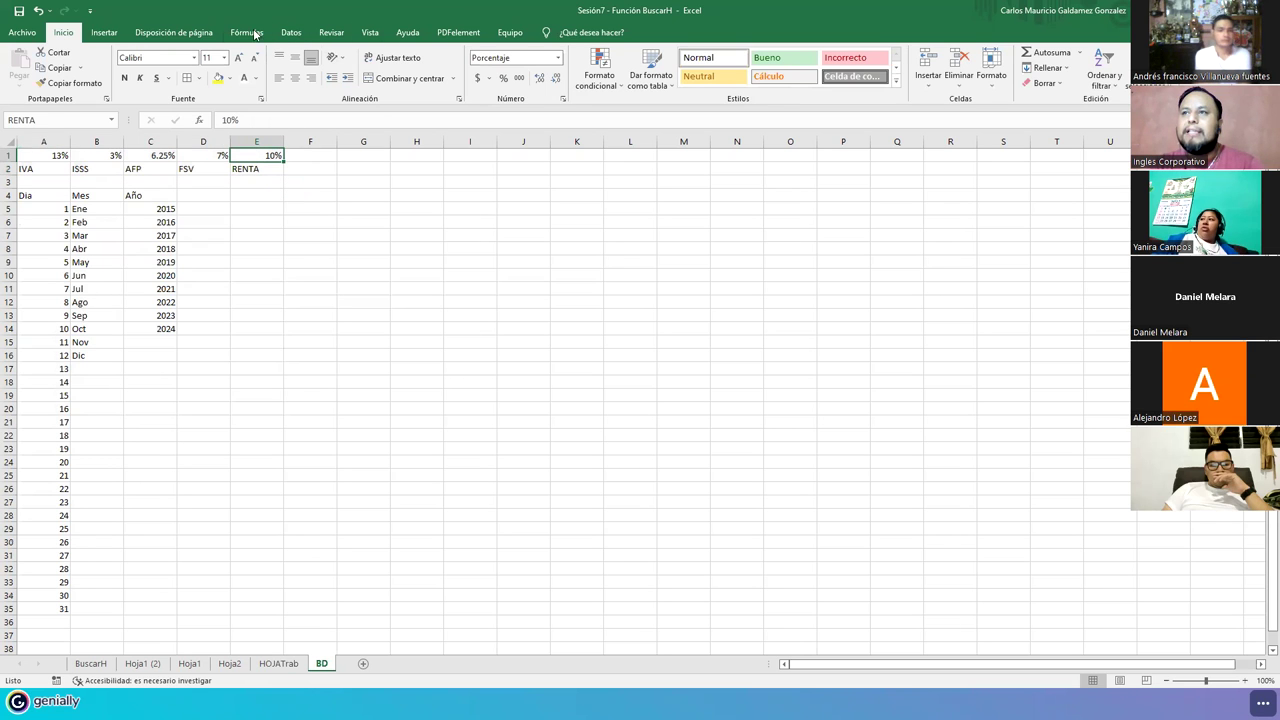
left_click(247, 32)
left_click(548, 52)
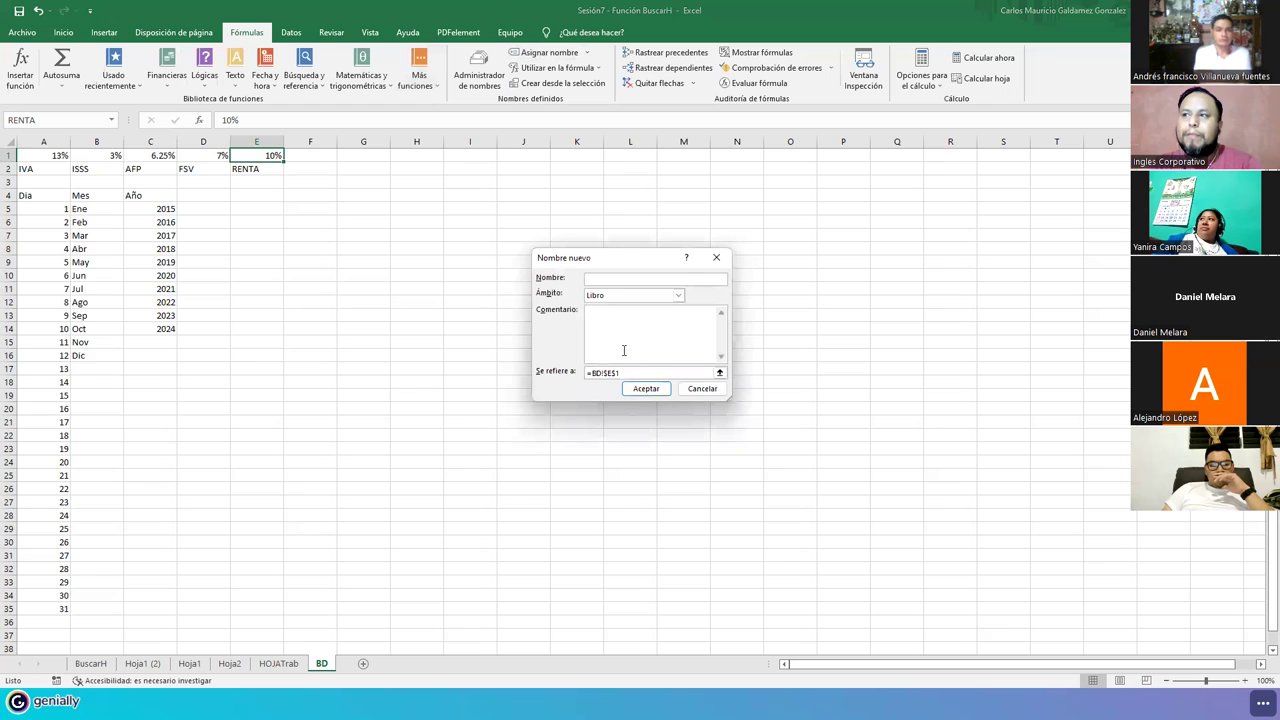
key("Escape")
left_click(483, 80)
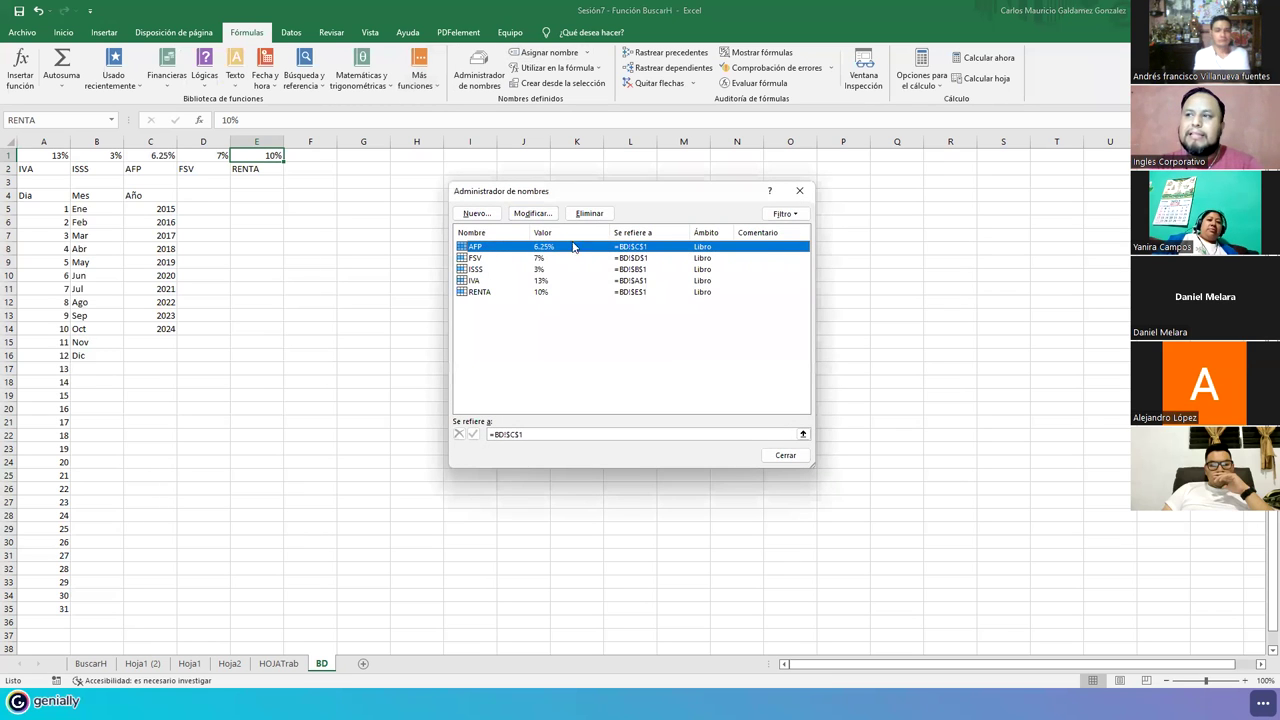
double_click(637, 251)
left_click(638, 371)
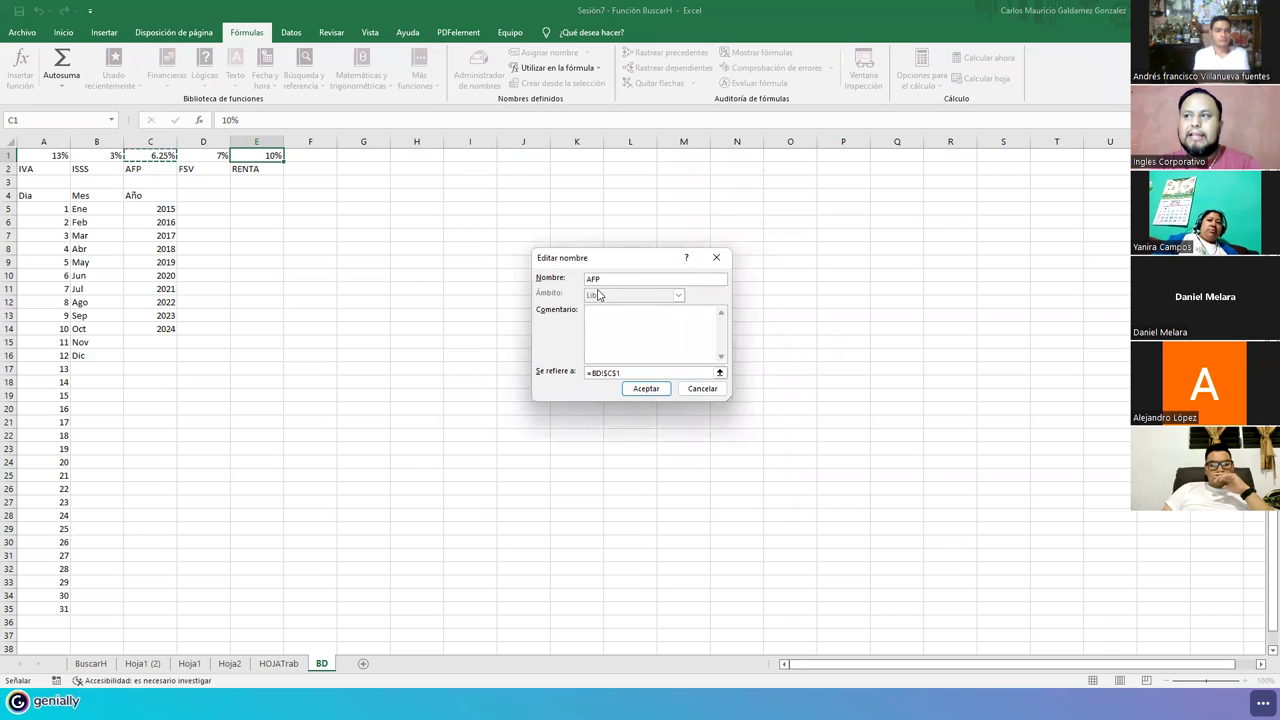
left_click(694, 395)
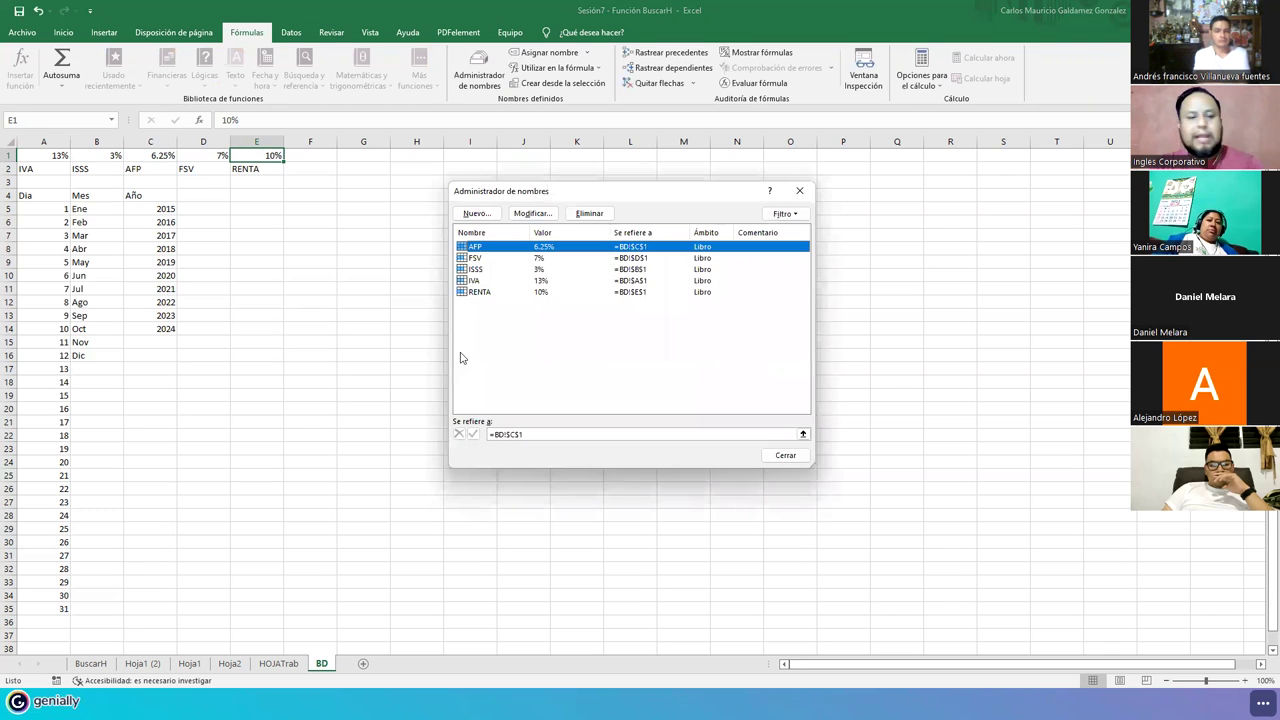
key("Escape")
- Try the formula =1500*ISSS in cell I15 of sheet BD, and clear the cell again
left_click(447, 344)
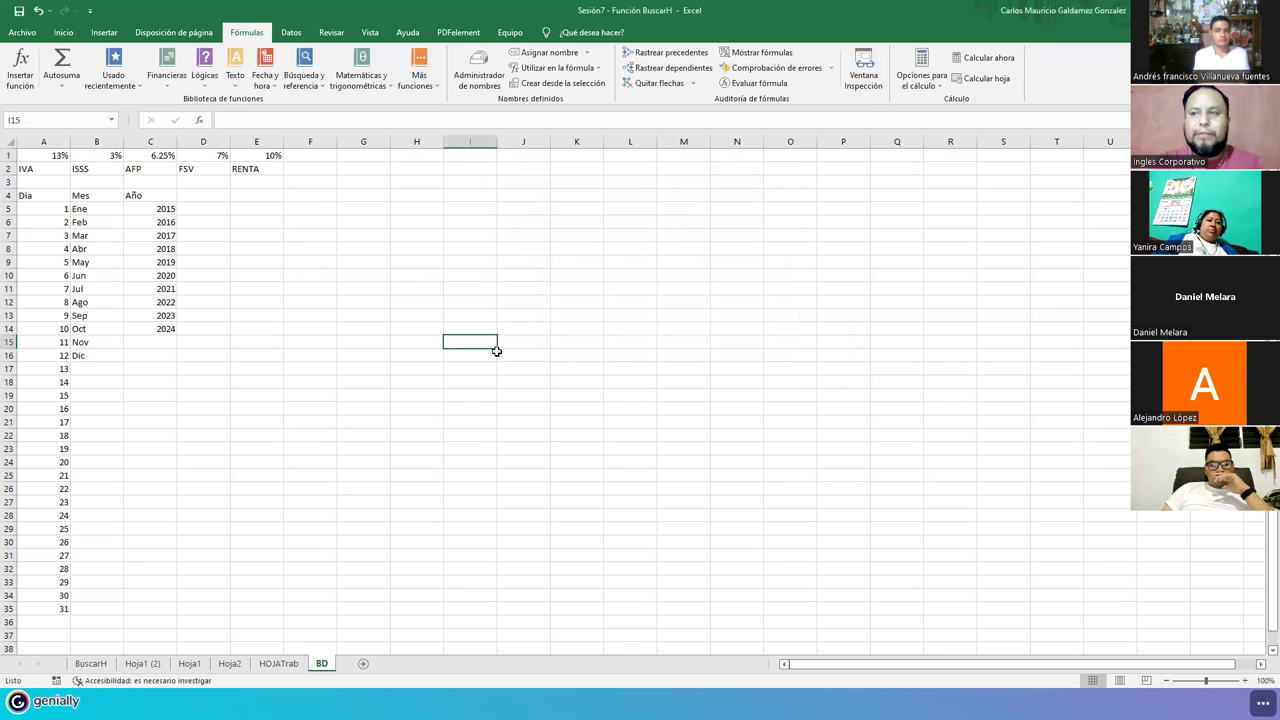
type("=")
type("b")
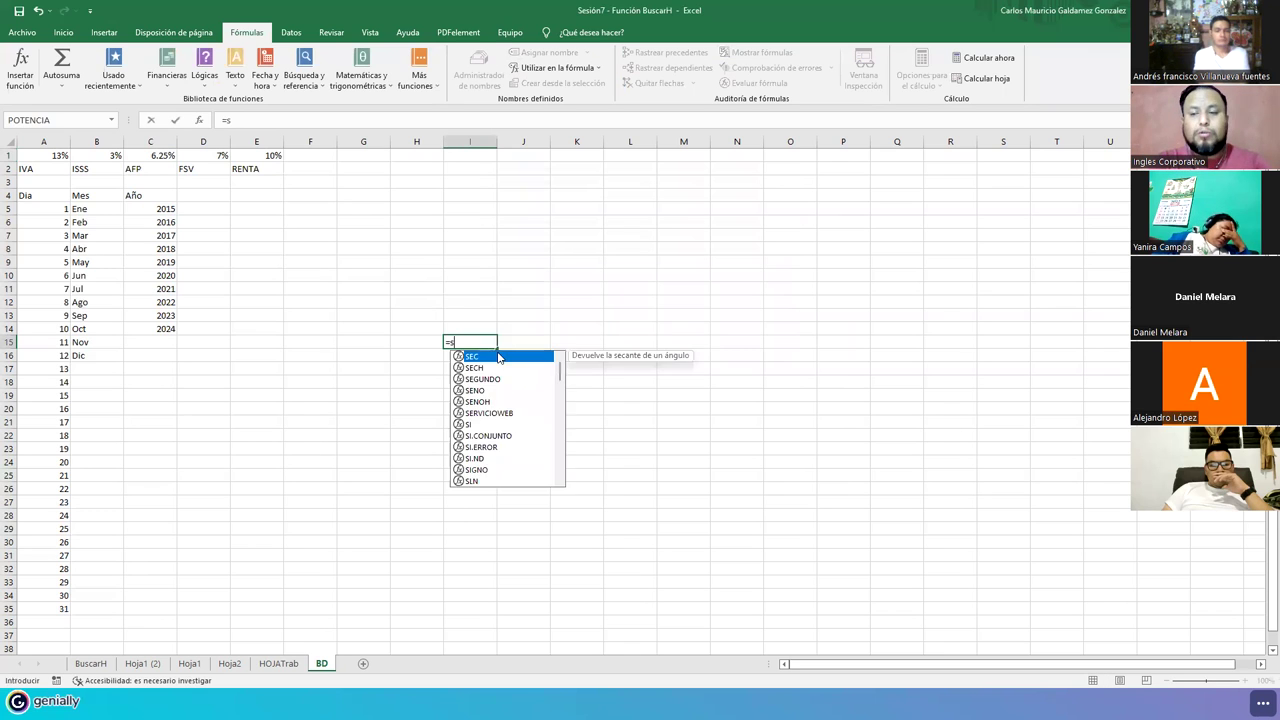
key("BackSpace")
type("1500")
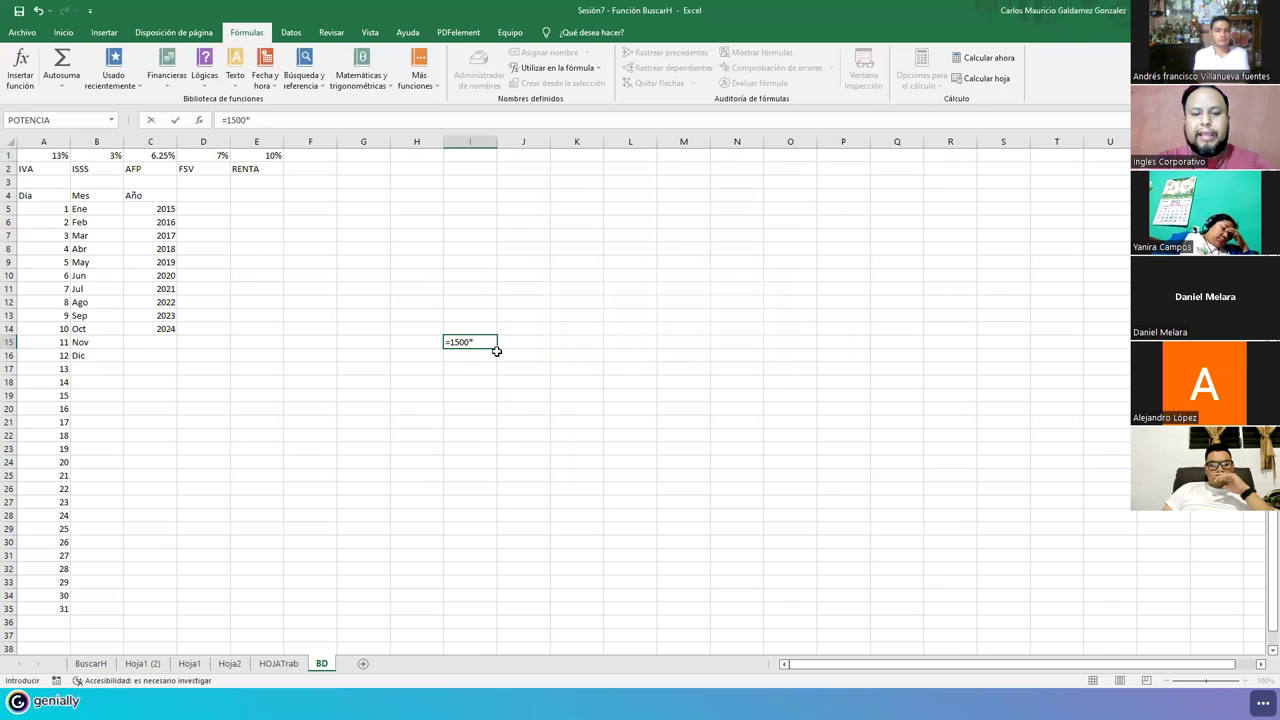
type("*ISSS")
key("Tab")
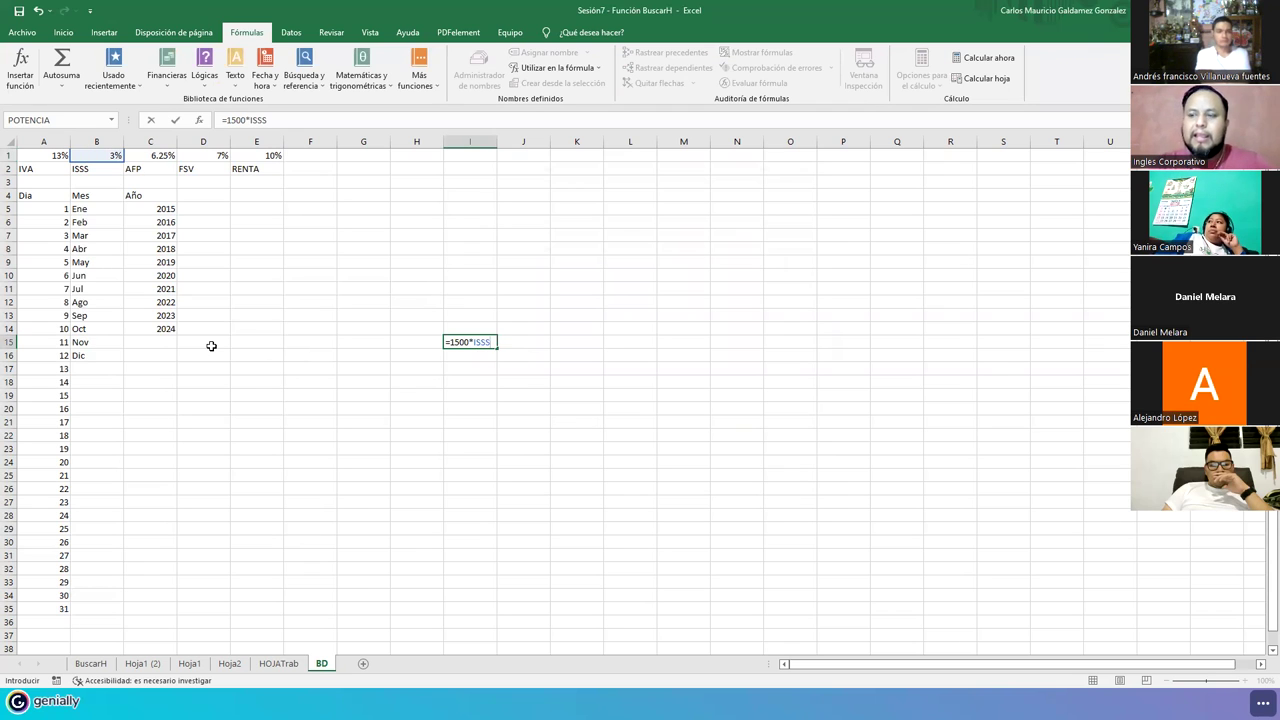
key("ctrl+Return")
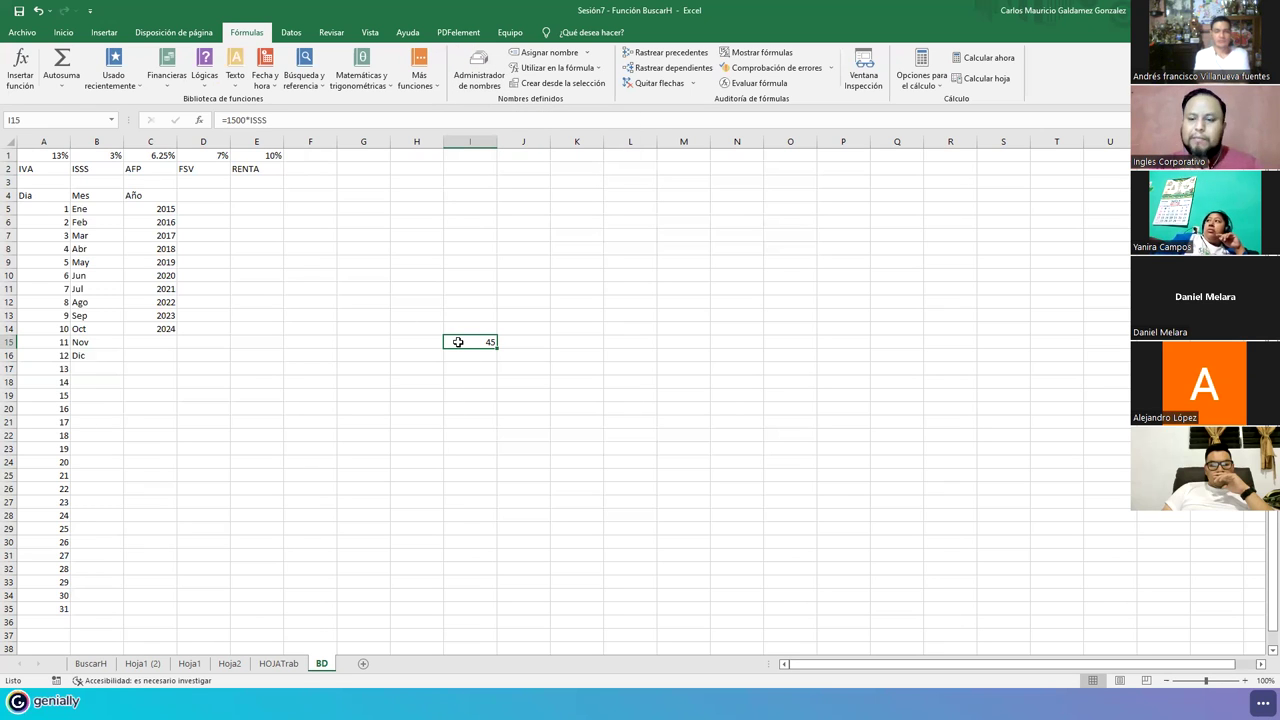
key("Delete")
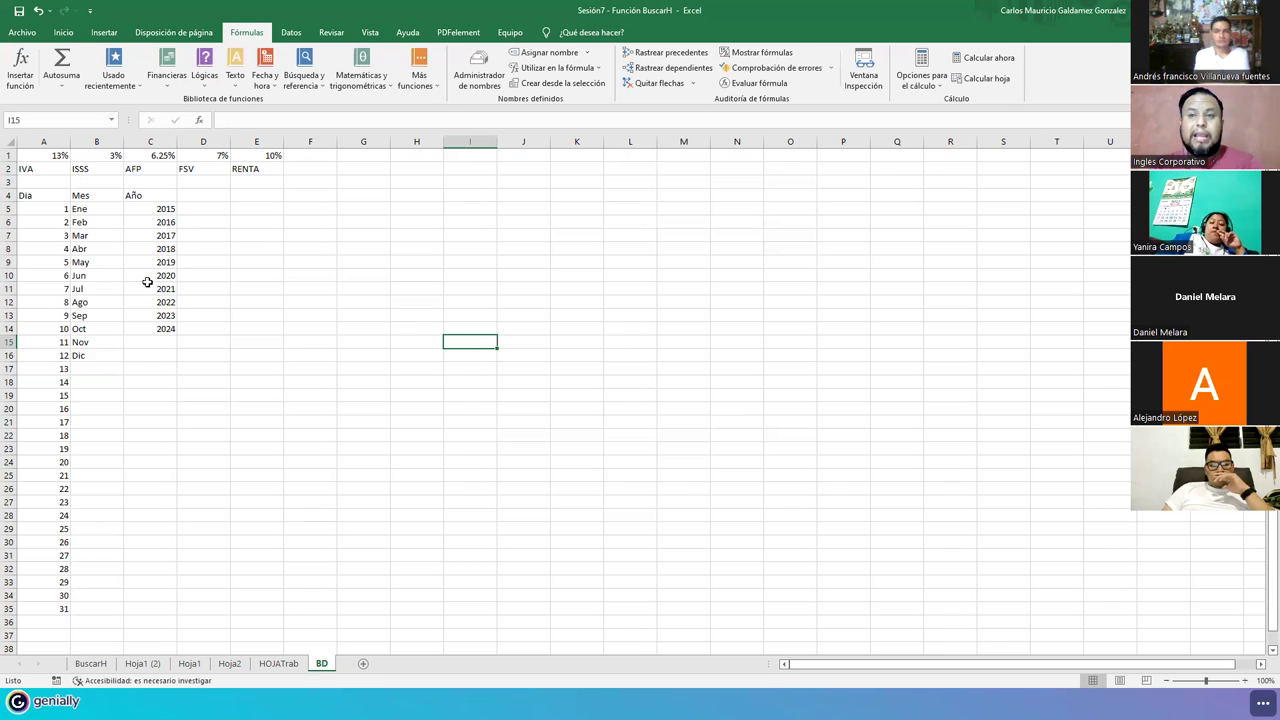
- Review the HOJATrab worksheet area and its day, month and year cells C3 to E3
left_click(277, 665)
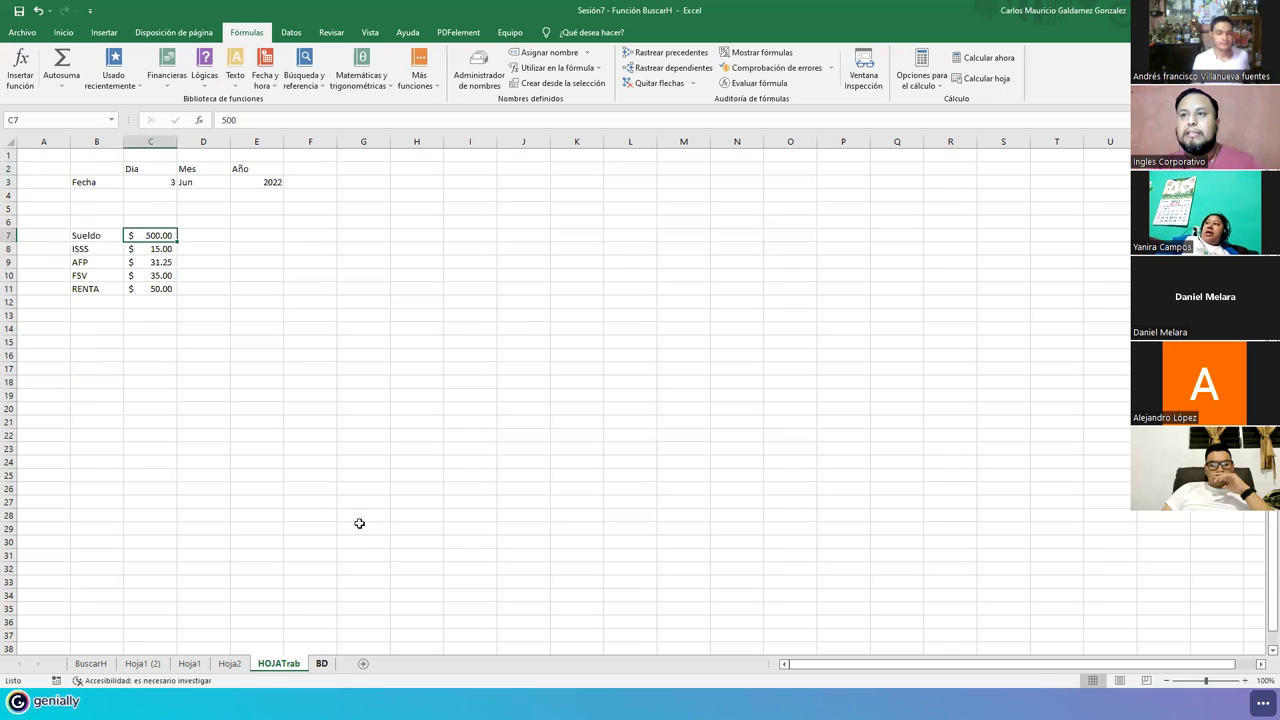
left_click_drag(38, 154, 424, 354)
left_click(310, 315)
left_click_drag(88, 165, 247, 187)
left_click(205, 183)
left_click(160, 180)
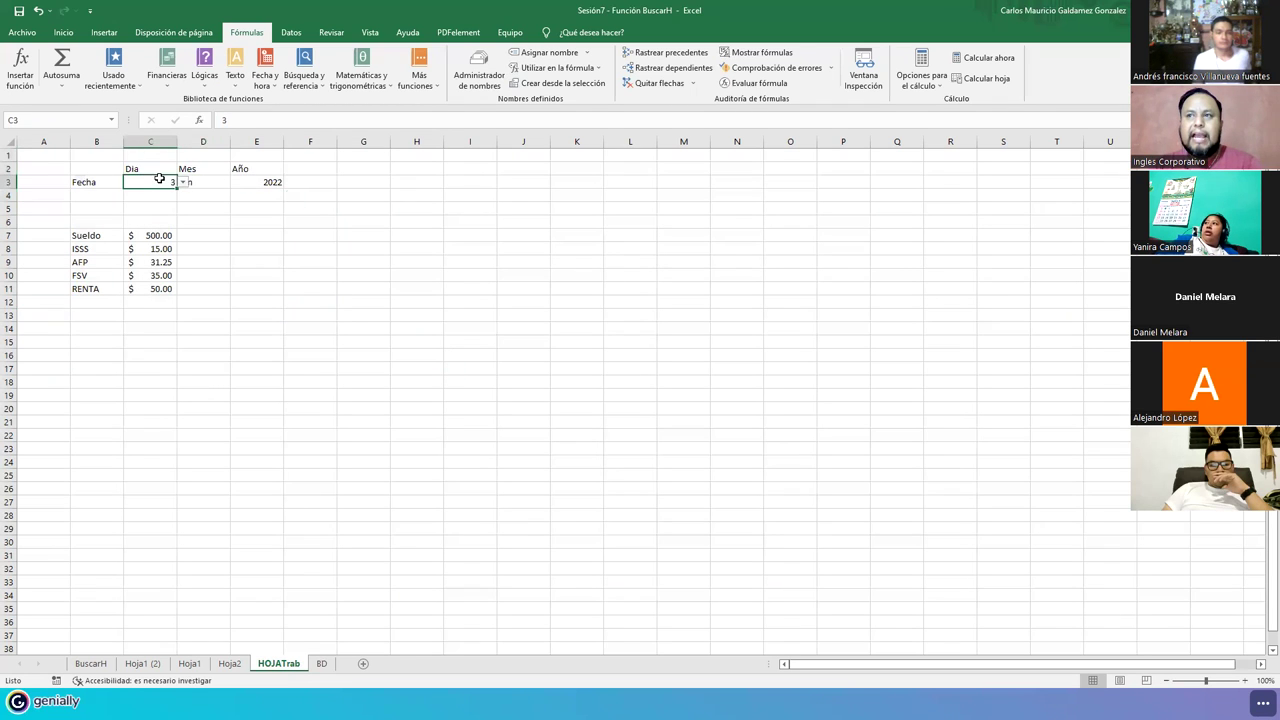
left_click(208, 184)
left_click(261, 185)
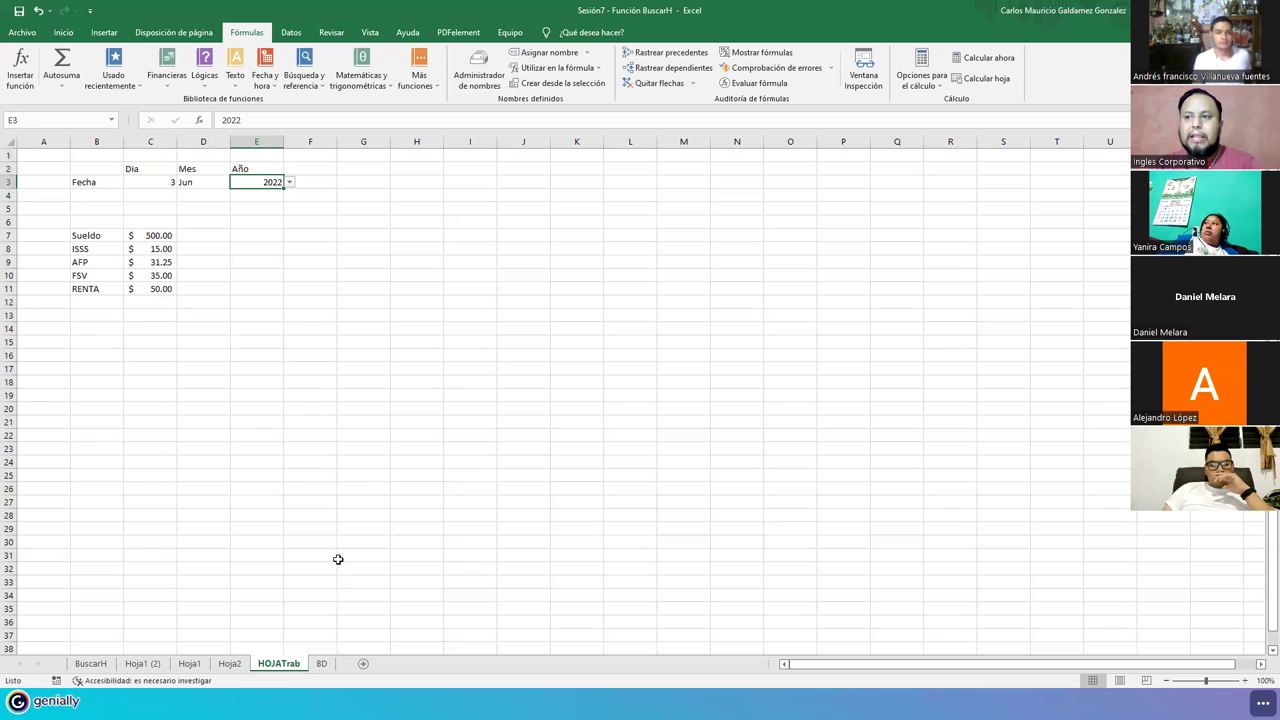
- Examine the day list in column A of sheet BD and the drop-down in HOJATrab cell C3 that uses it
left_click(321, 663)
left_click_drag(51, 206, 60, 624)
left_click(278, 663)
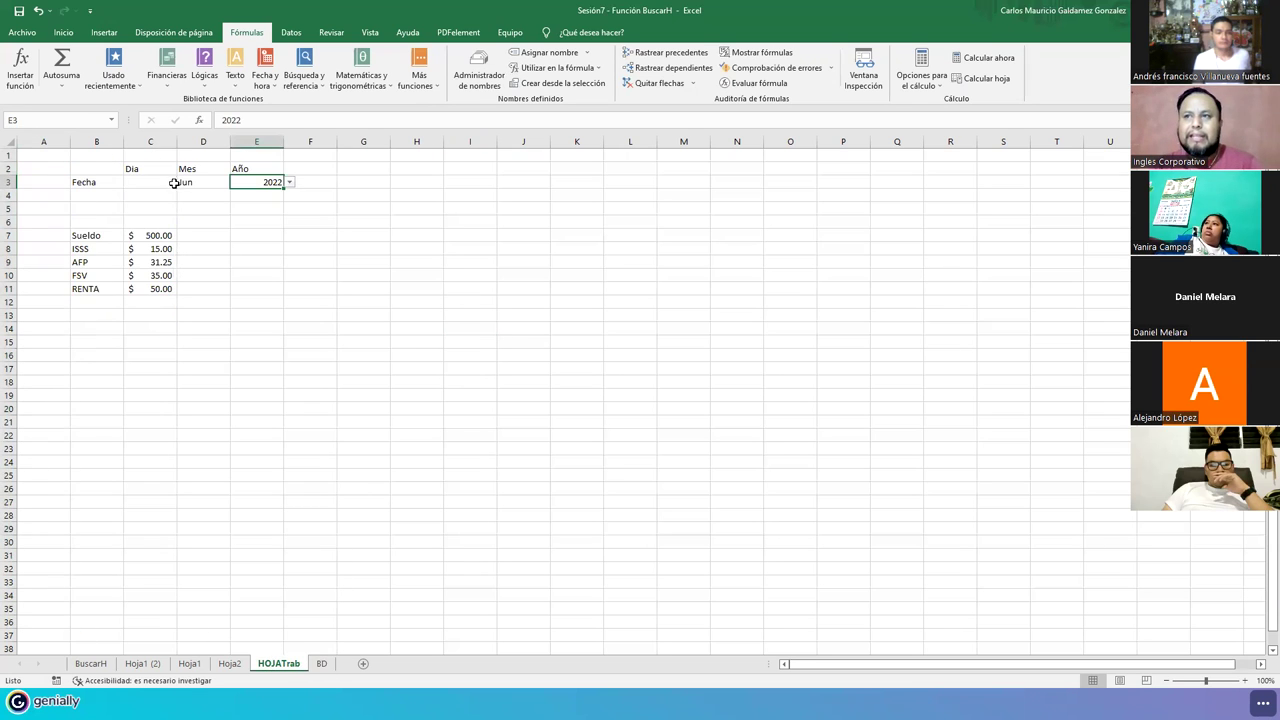
left_click(172, 181)
left_click(182, 182)
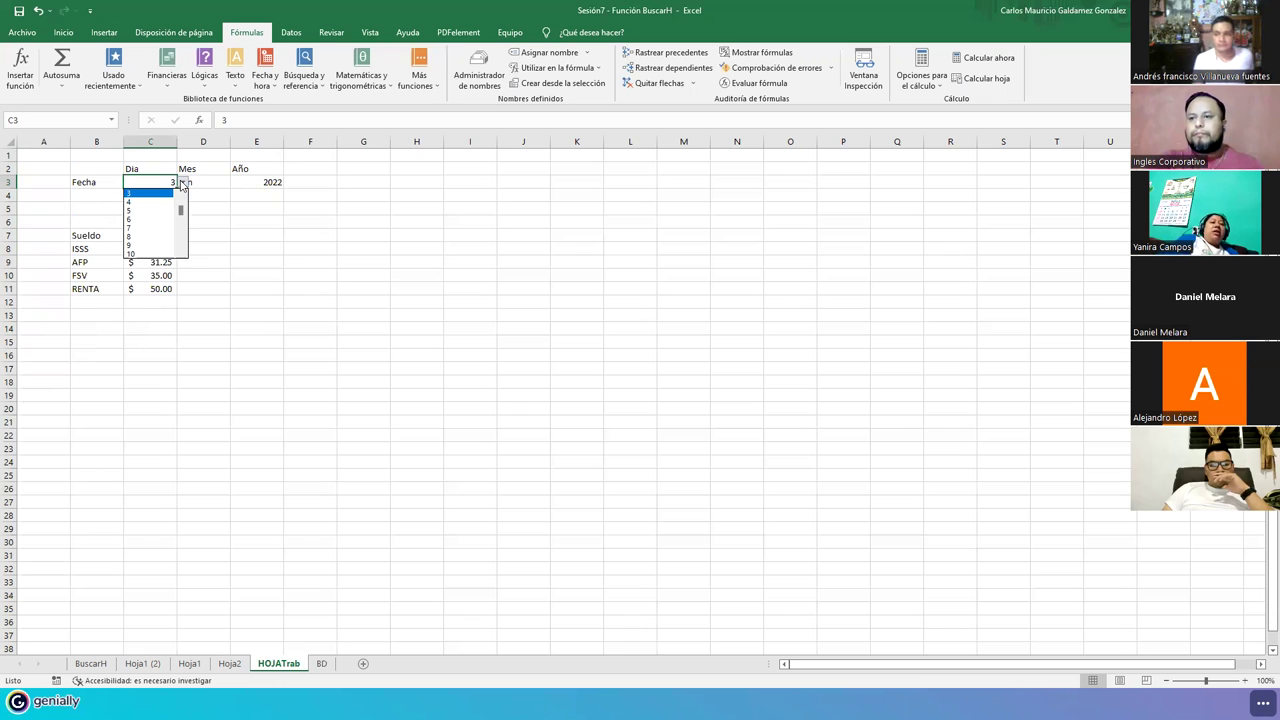
- On sheet Hoja2, choose the second employee from the Empleado drop-down in cell G2
left_click(230, 664)
left_click(230, 664)
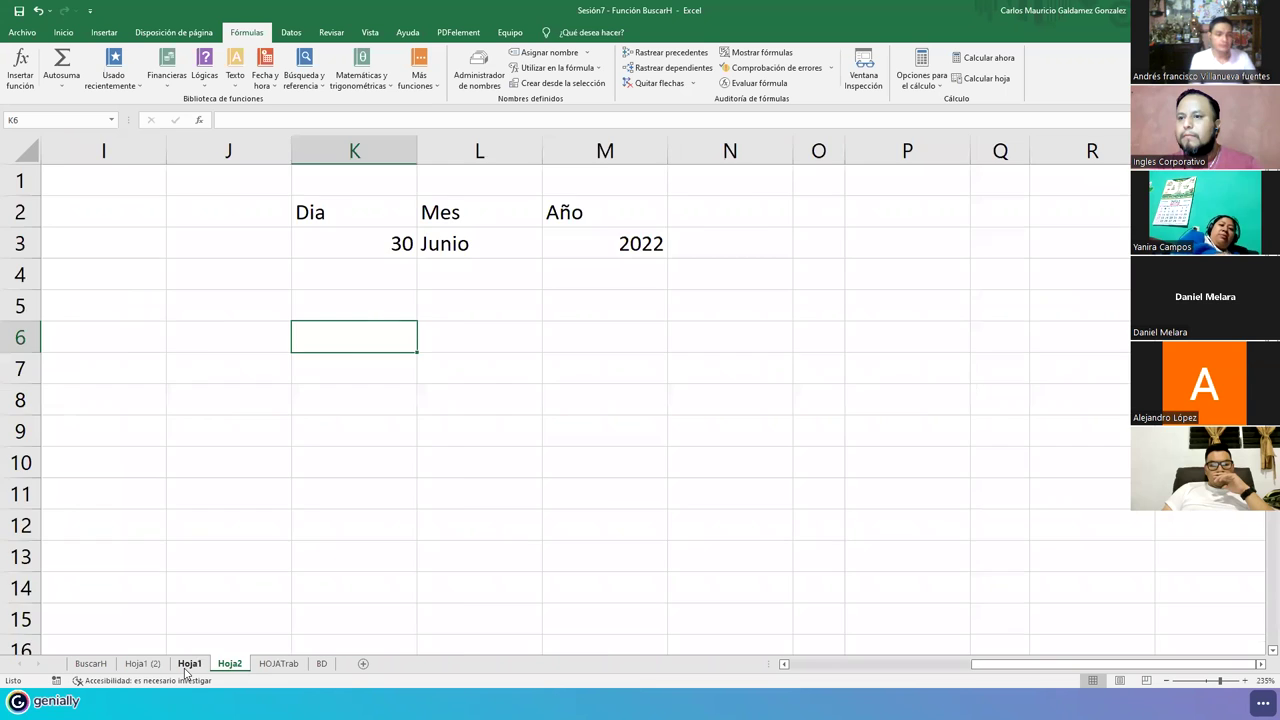
left_click(189, 664)
left_click(232, 664)
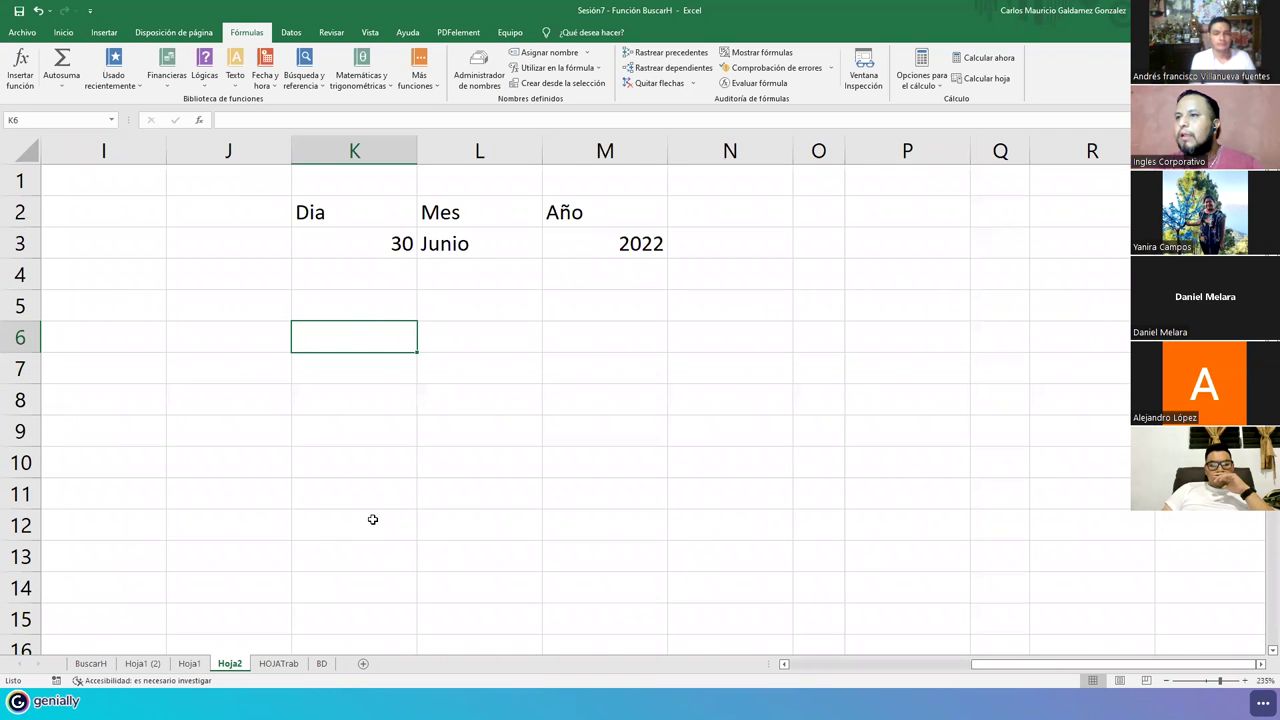
left_click(808, 665)
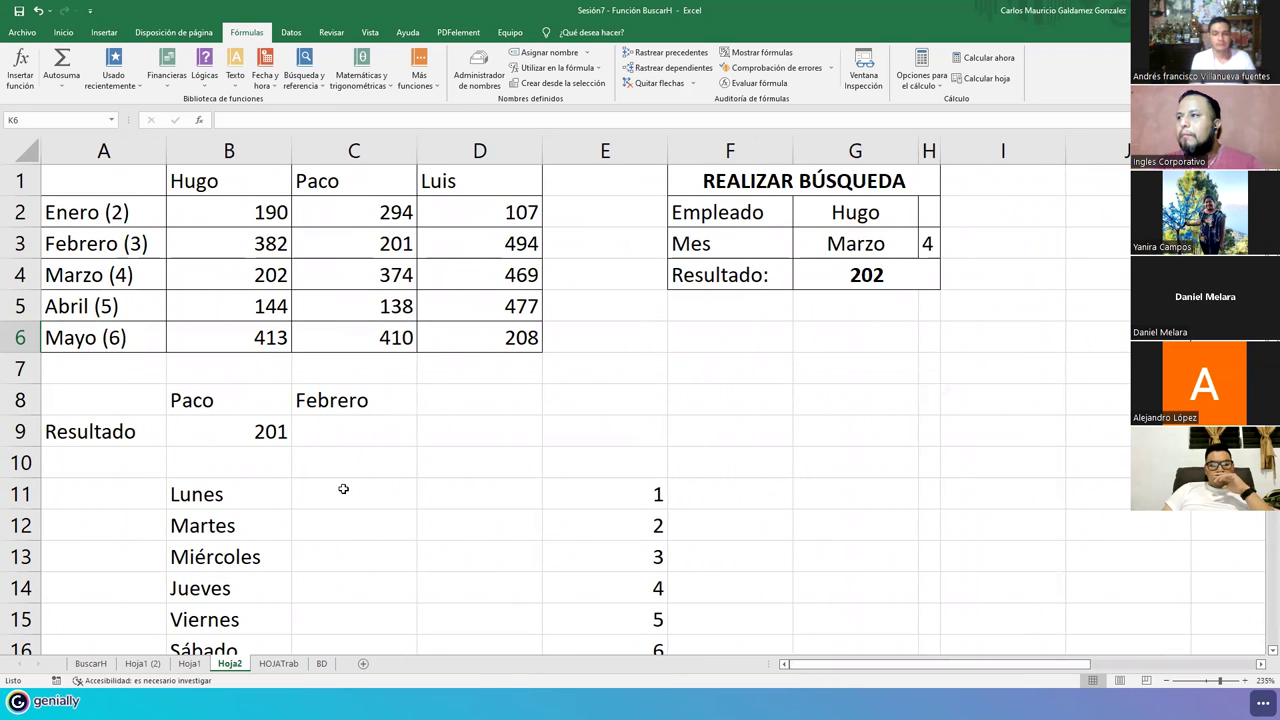
left_click(821, 233)
left_click(837, 218)
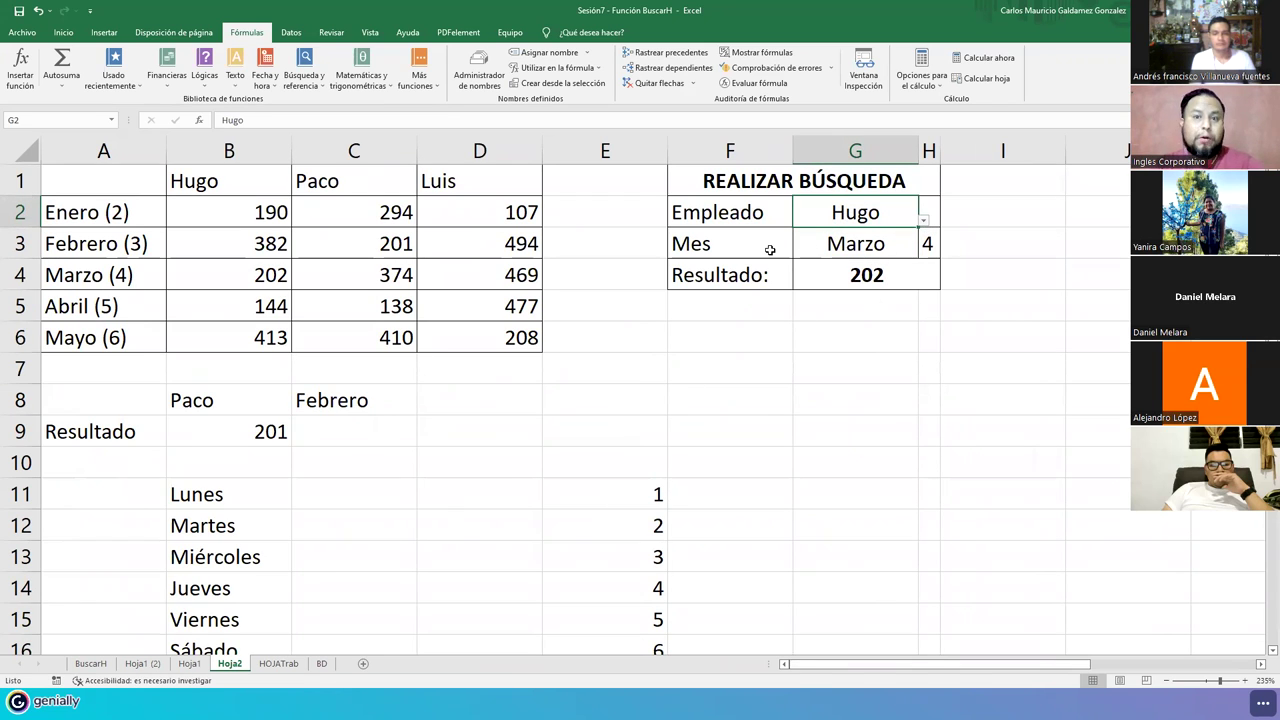
left_click(923, 221)
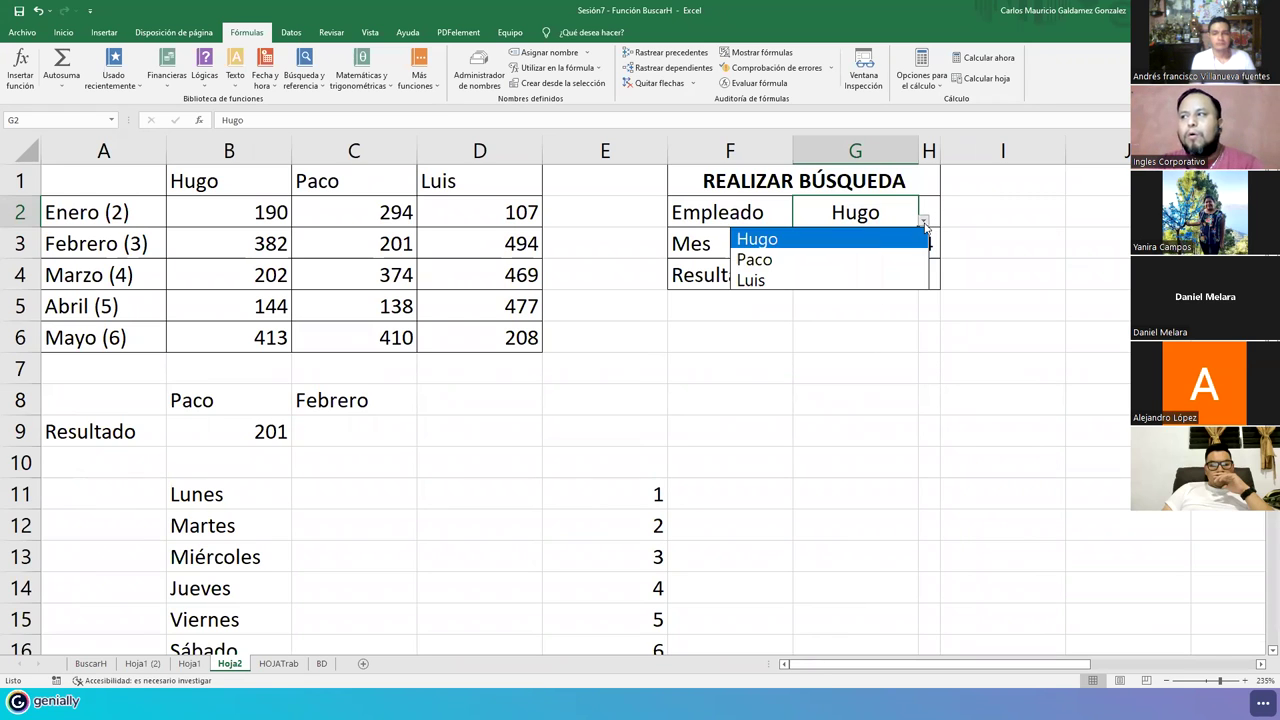
left_click(809, 260)
- Set the month number in cell H3 to 3 from its drop-down list
left_click(922, 246)
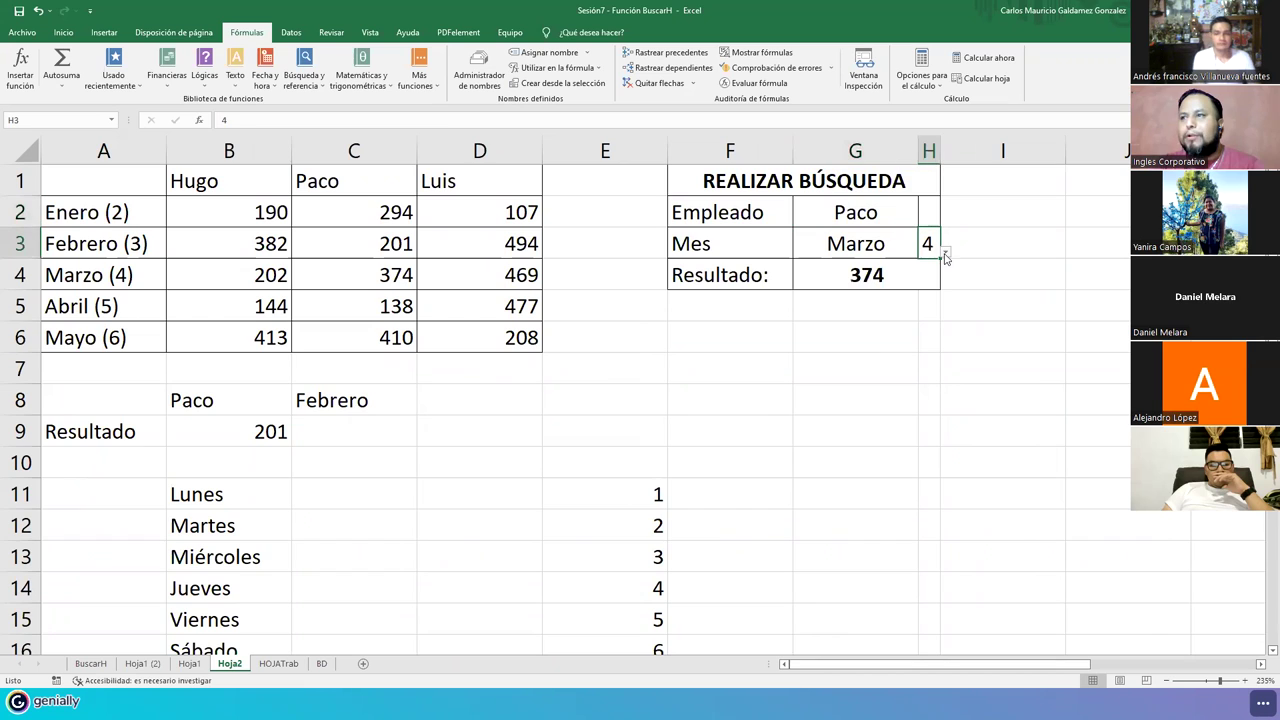
left_click(945, 252)
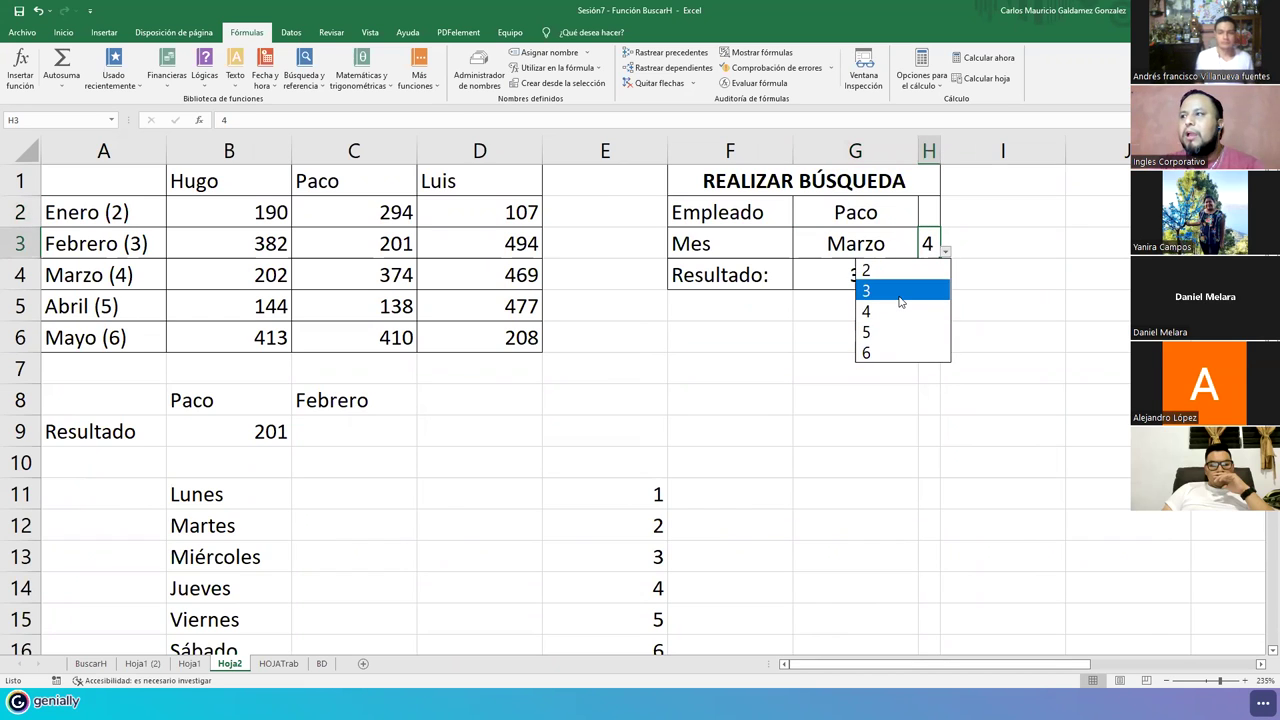
left_click(900, 293)
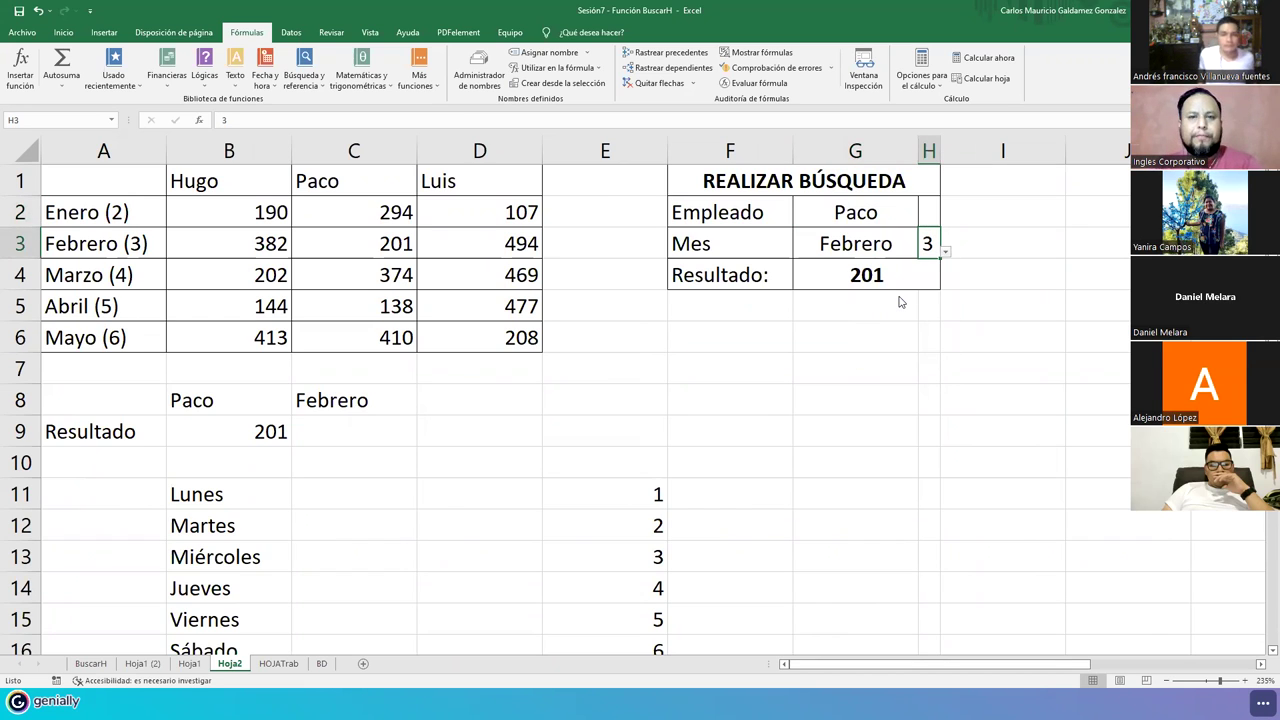
- Examine the nested SI formula in cell G3 that turns the month number in H3 into a month name
left_click(879, 251)
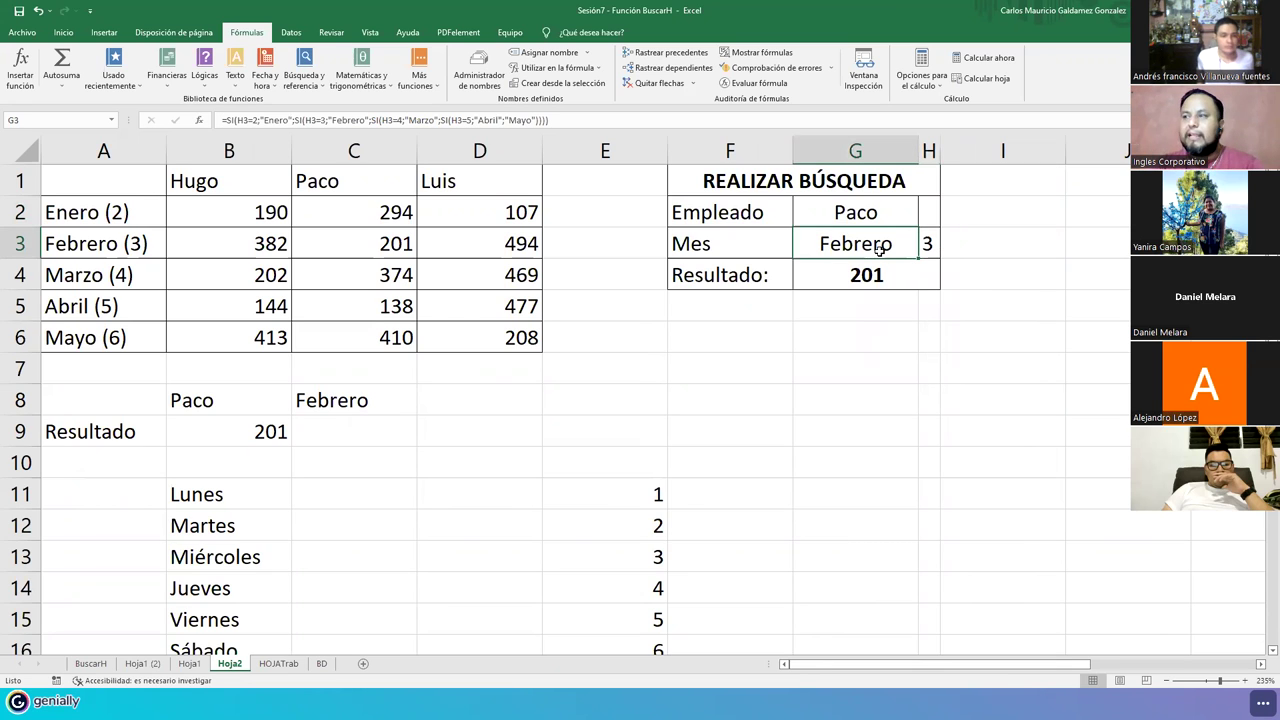
double_click(879, 251)
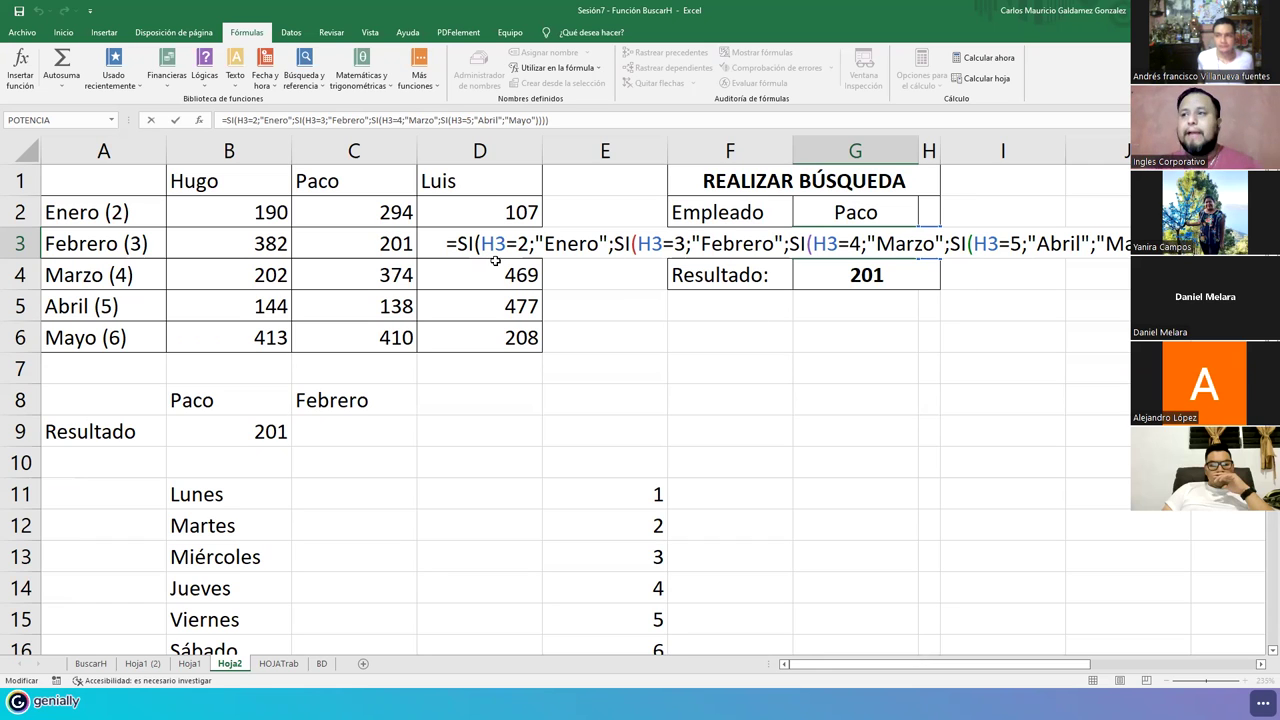
left_click(522, 243)
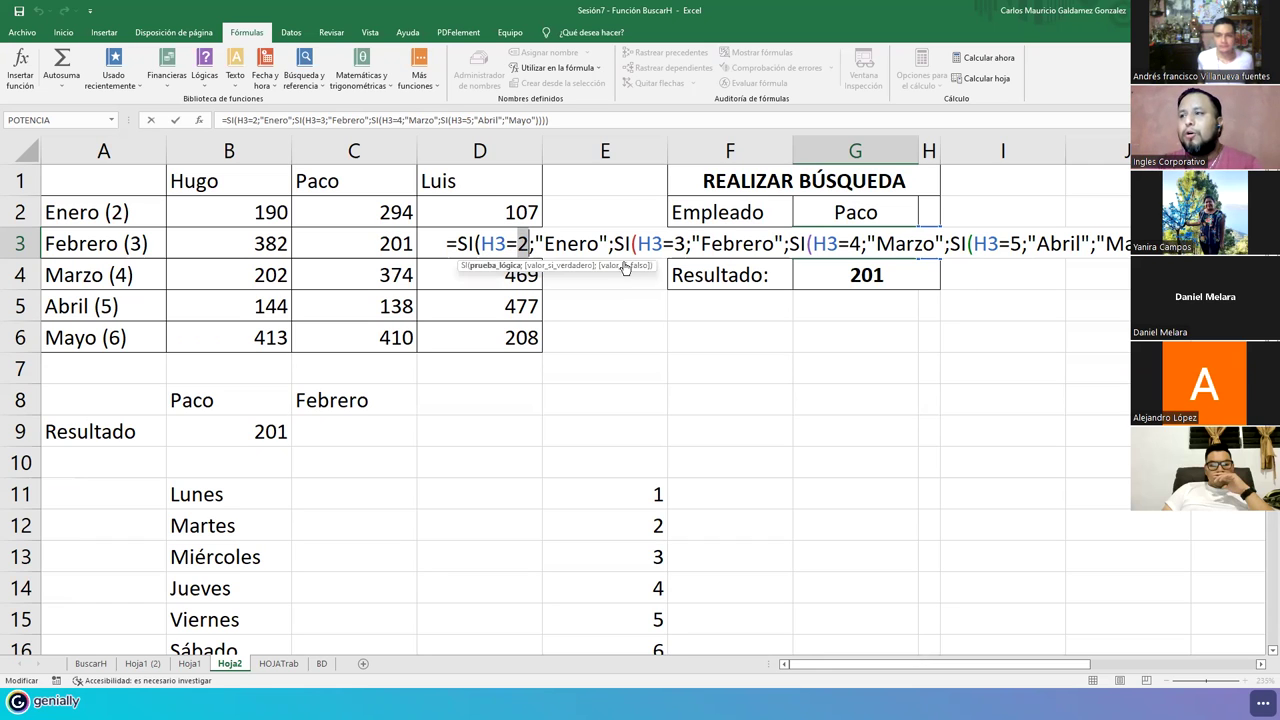
left_click(680, 243)
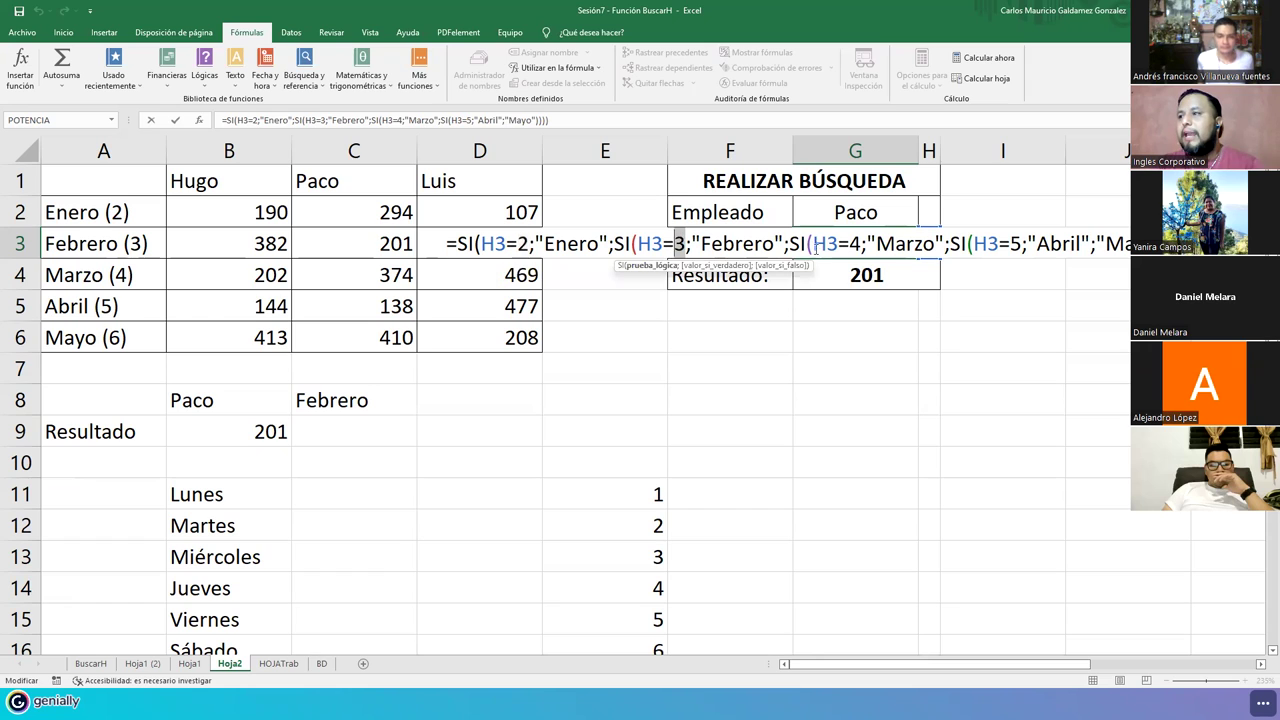
left_click(1012, 243)
key("Right")
key("Right")
key("Right")
key("Right")
key("Right")
key("Right")
key("Right")
key("Right")
key("Right")
key("Right")
key("Right")
key("Right")
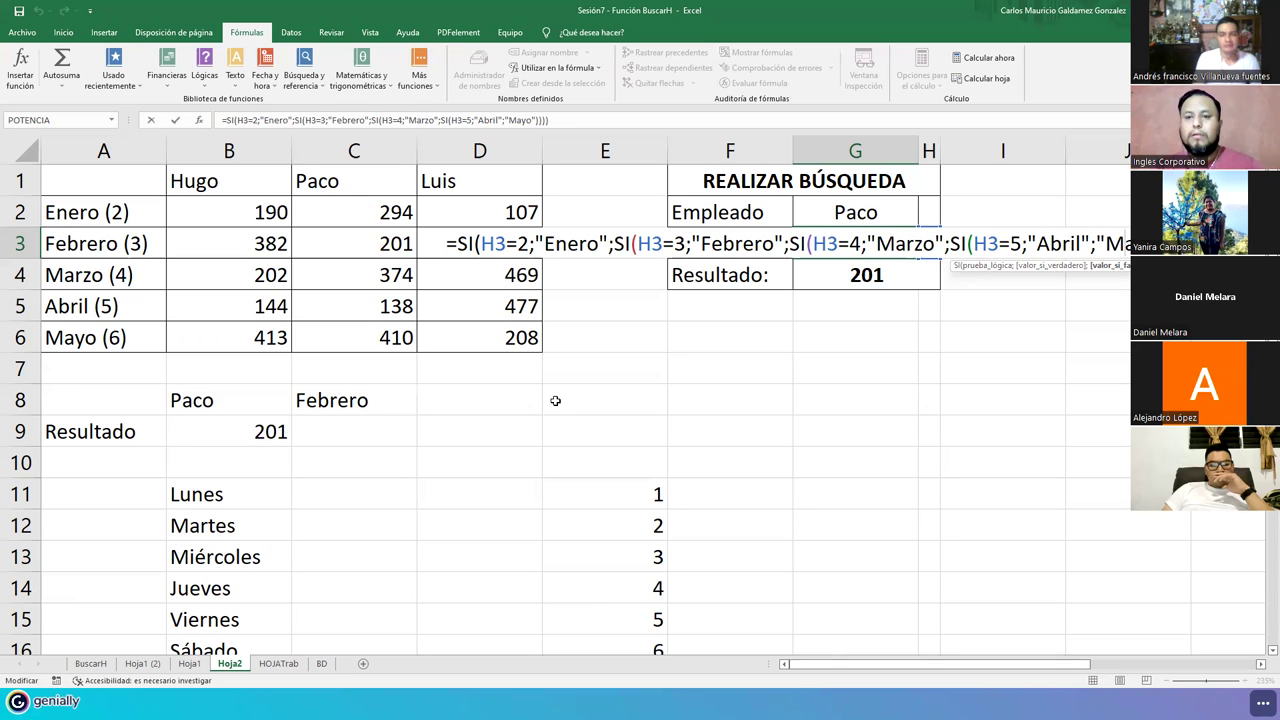
key("ctrl+Return")
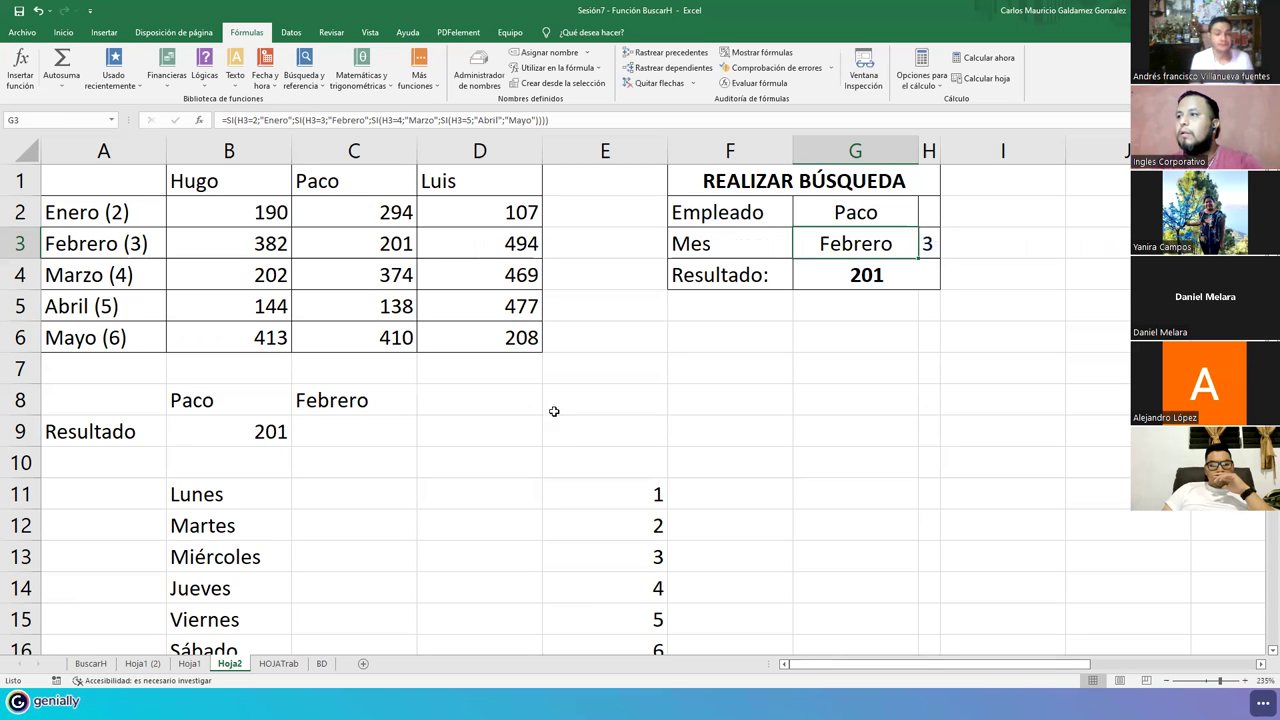
- Examine the arguments of the BUSCARH formula in result cell G4, and leave the cell without changes
left_click(852, 274)
double_click(852, 285)
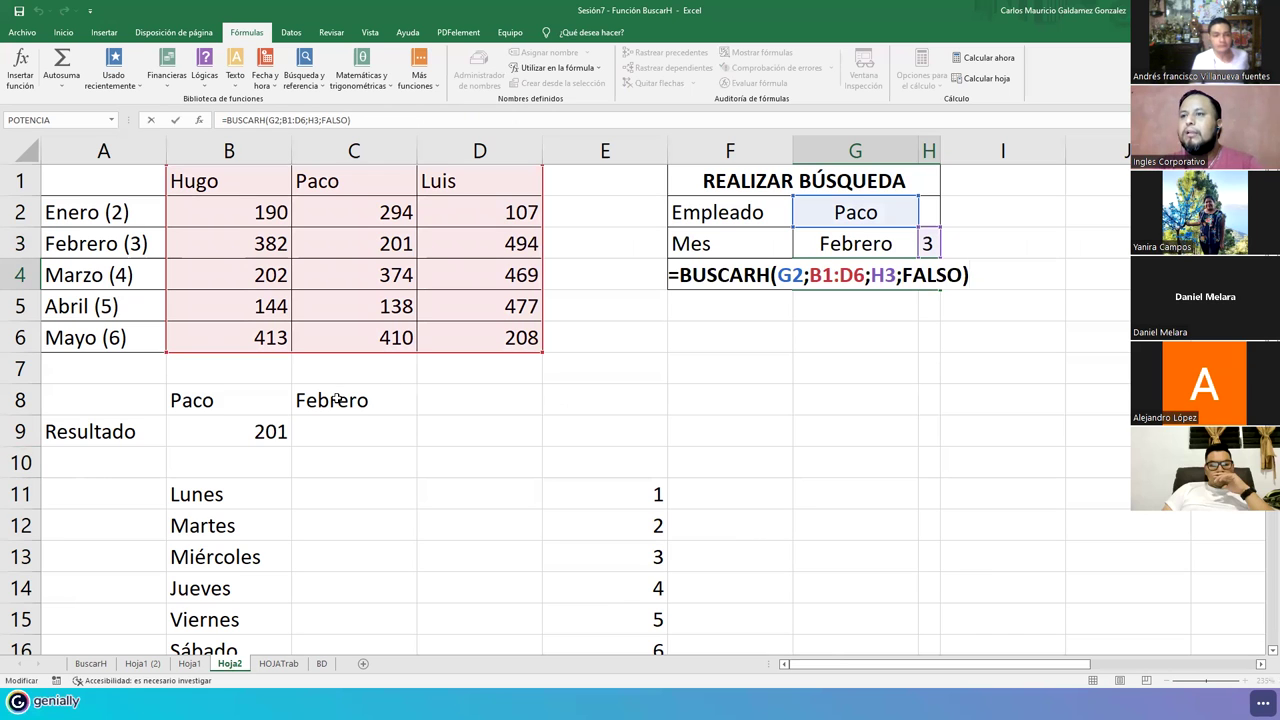
left_click(177, 487)
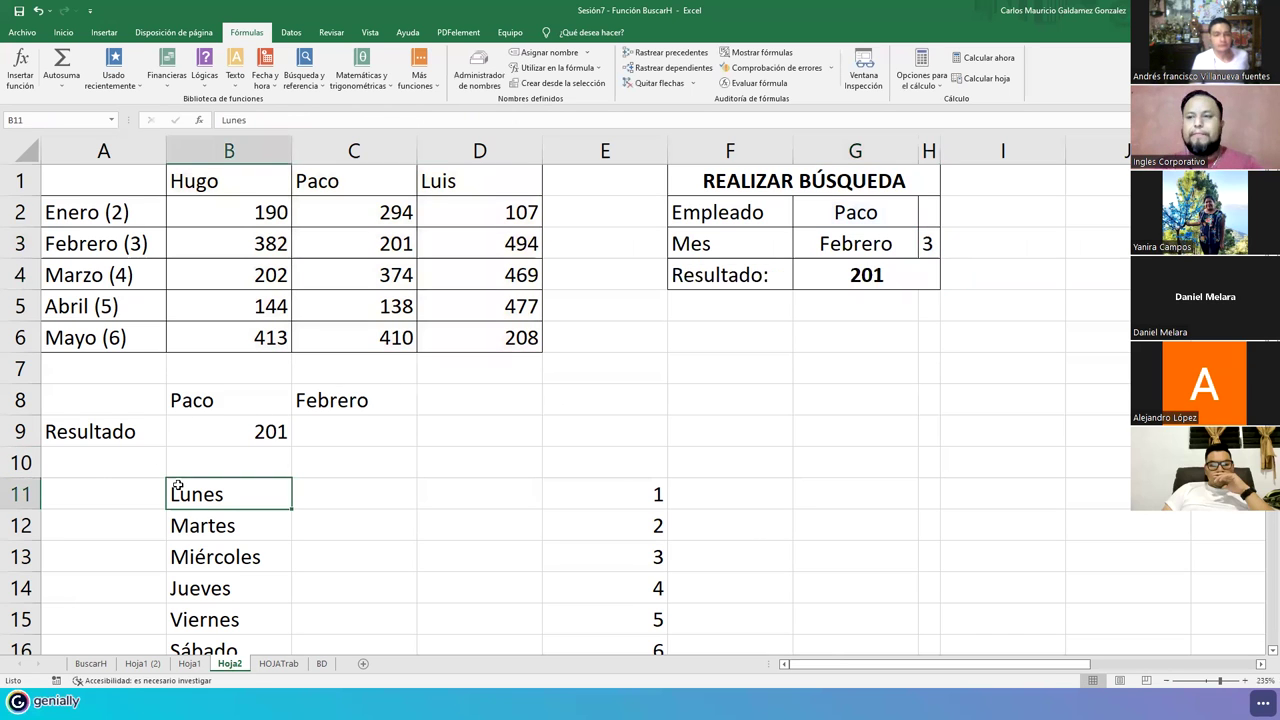
- Delete the weekday names and the numbers beside them, below the Resultado row in columns B to F of sheet Hoja2
key("ctrl+shift+Down")
key("shift+Right")
key("shift+Right")
key("shift+Right")
key("shift+Right")
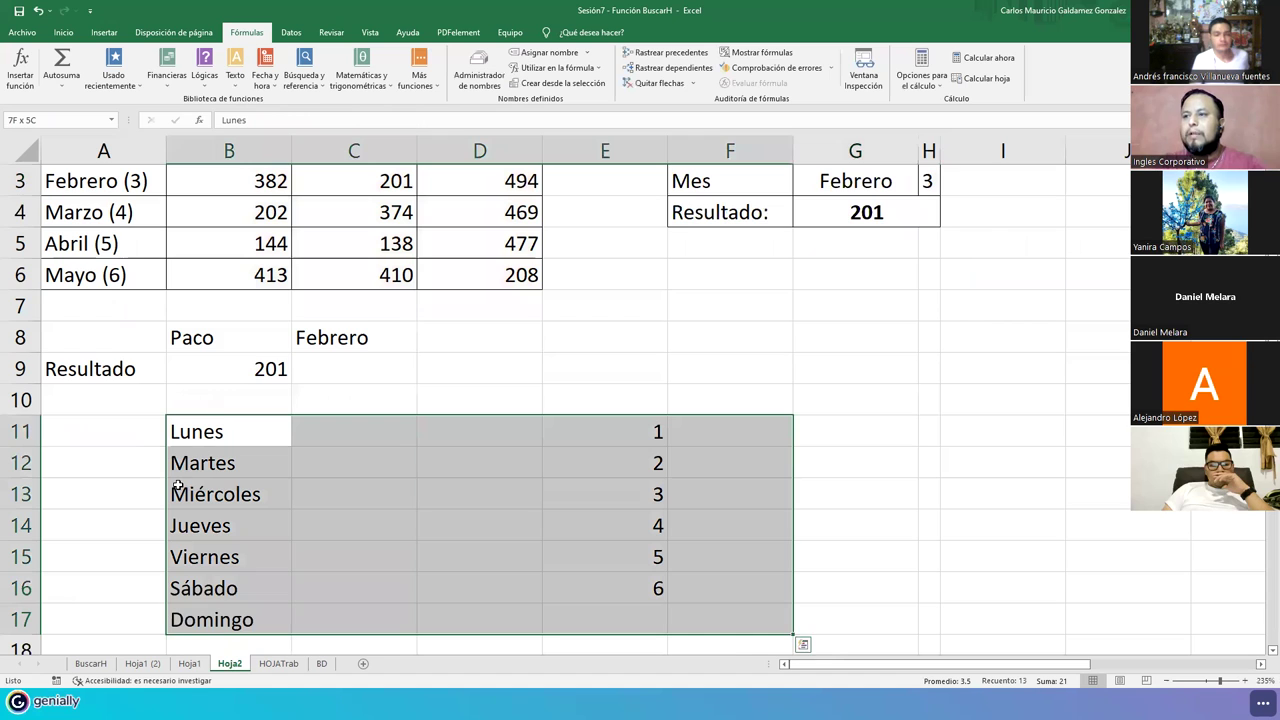
key("shift+Up")
key("Up")
key("shift+Right")
key("shift+Right")
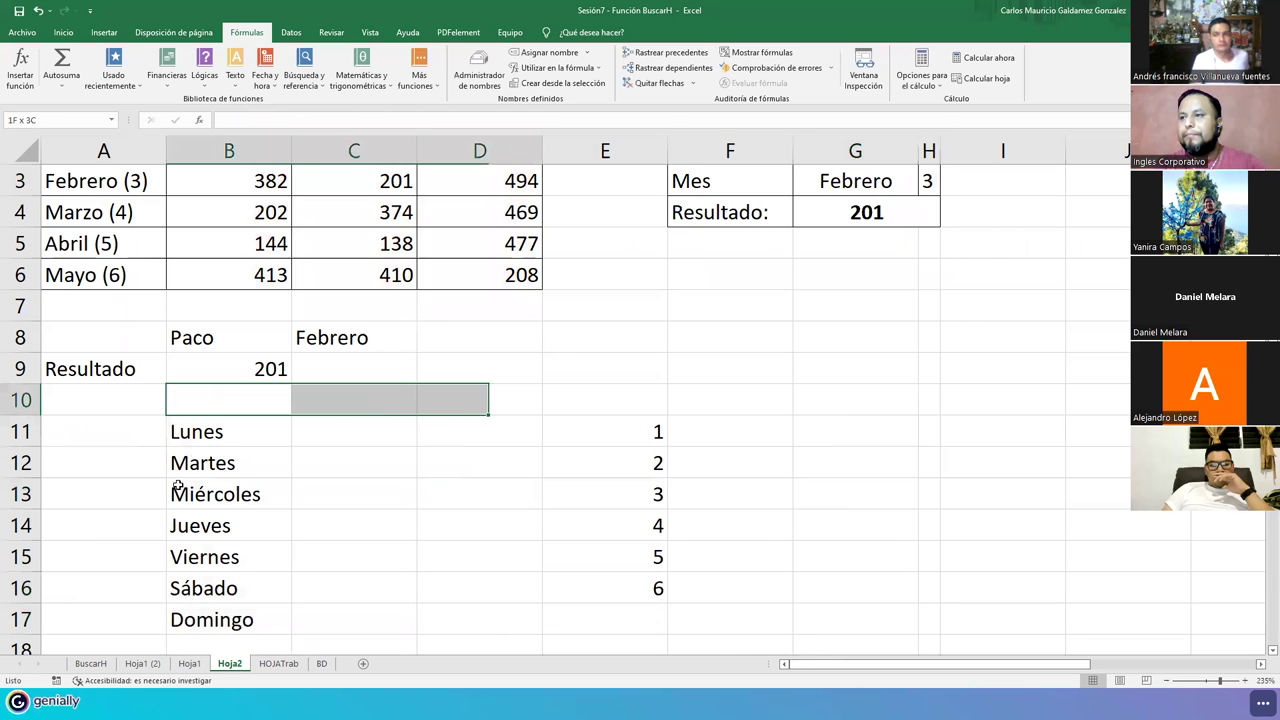
key("shift+Right")
key("shift+Right")
key("shift+Down")
key("shift+Down")
key("shift+Down")
key("shift+Down")
key("shift+Down")
key("shift+Down")
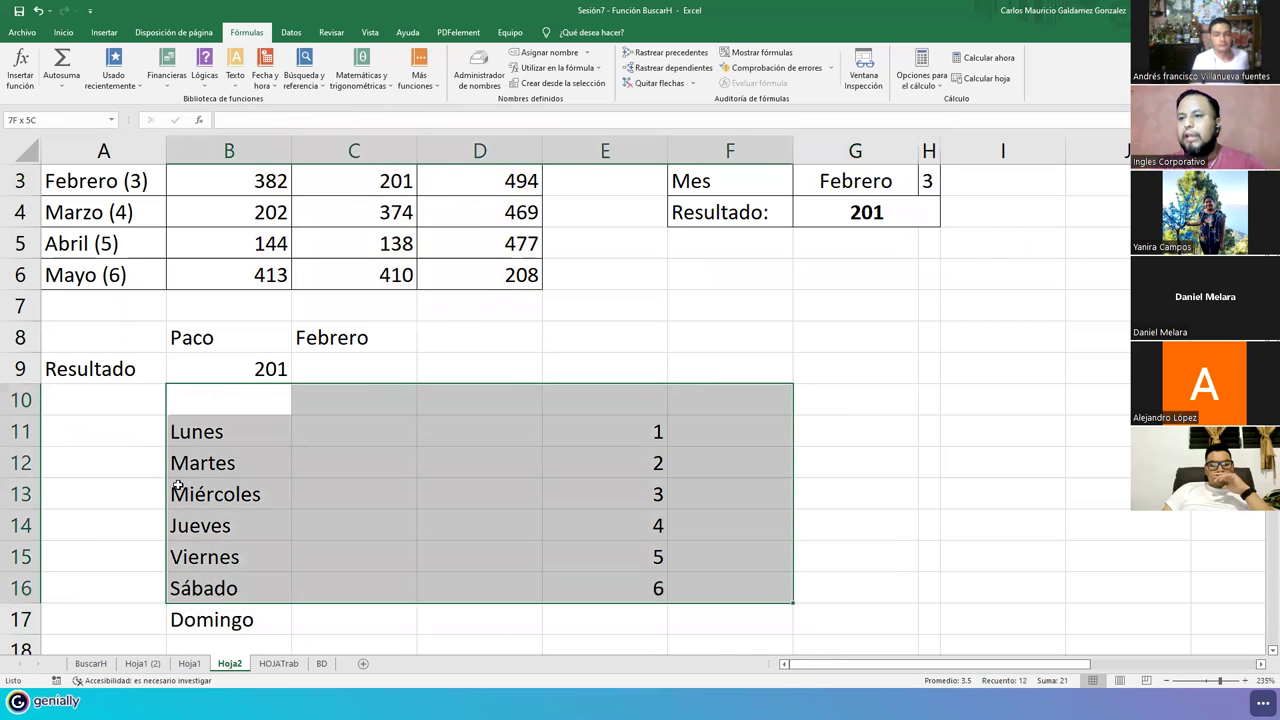
key("shift+Down")
key("shift+Down")
key("Delete")
scroll(399, 457, "up", 1)
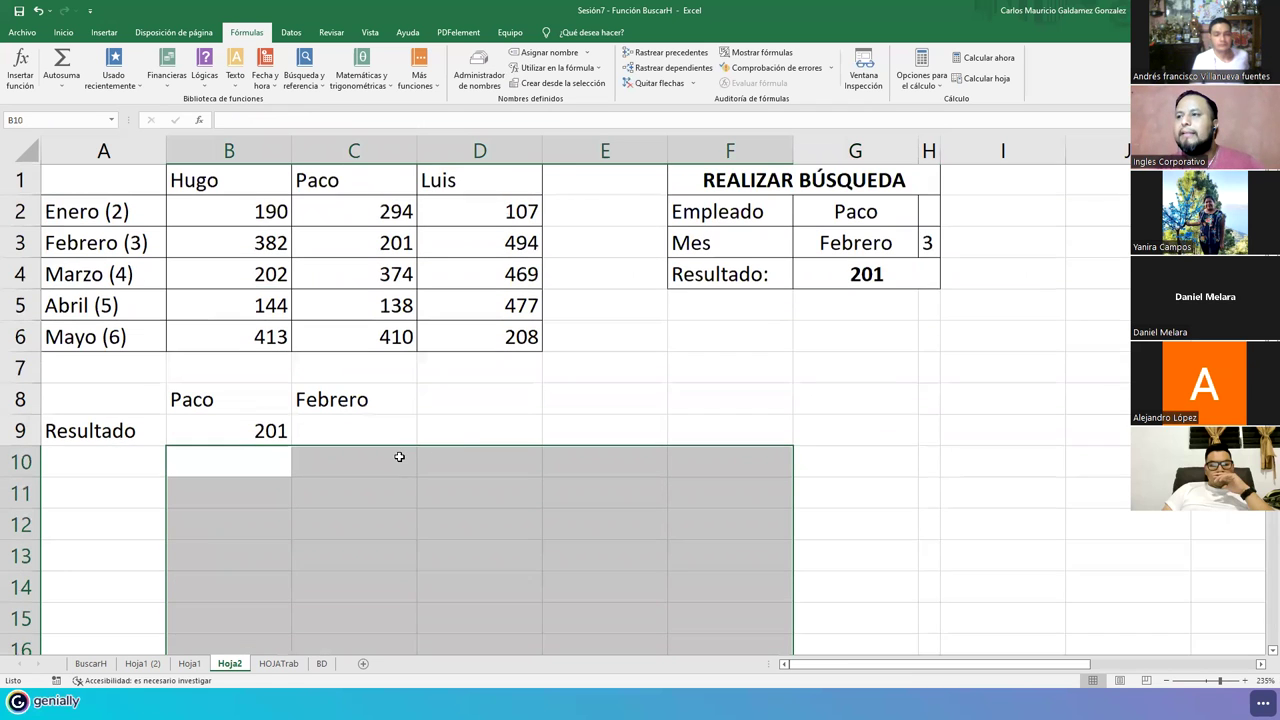
- Compare the cell-referenced BUSCARH formula in G4 with the fixed-argument one in B9, leaving both cells without changes
left_click(912, 268)
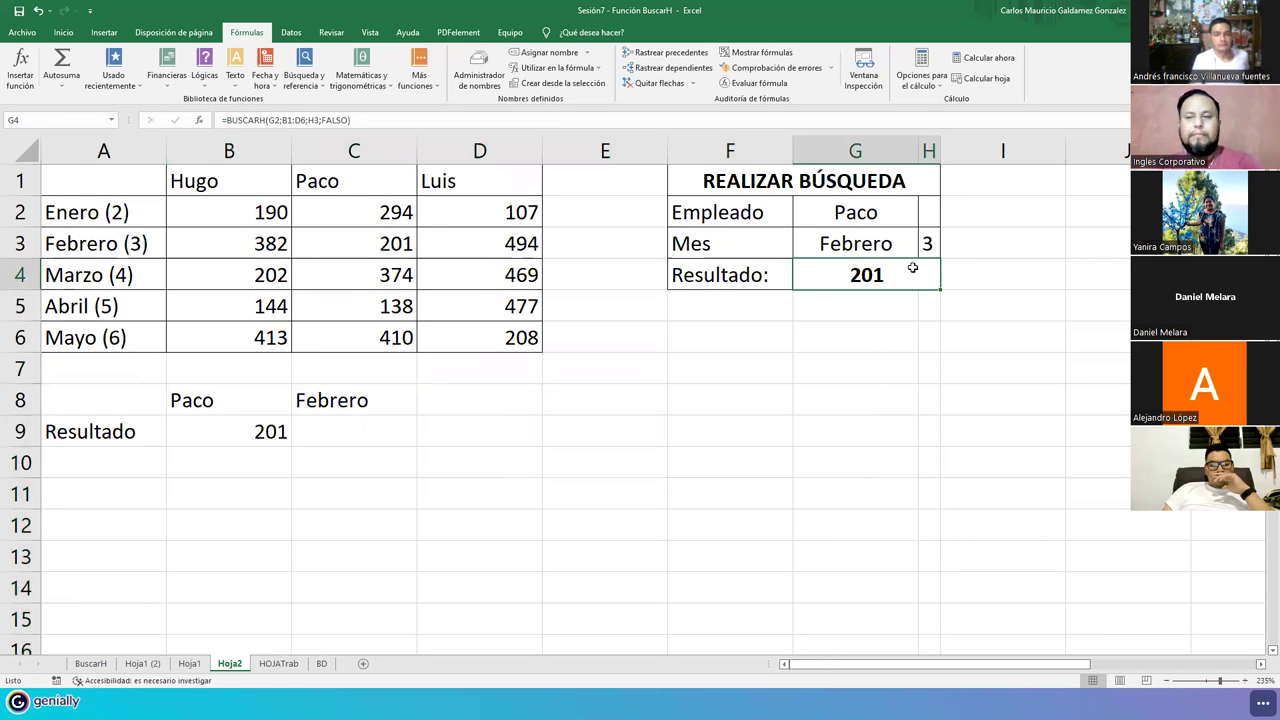
double_click(912, 268)
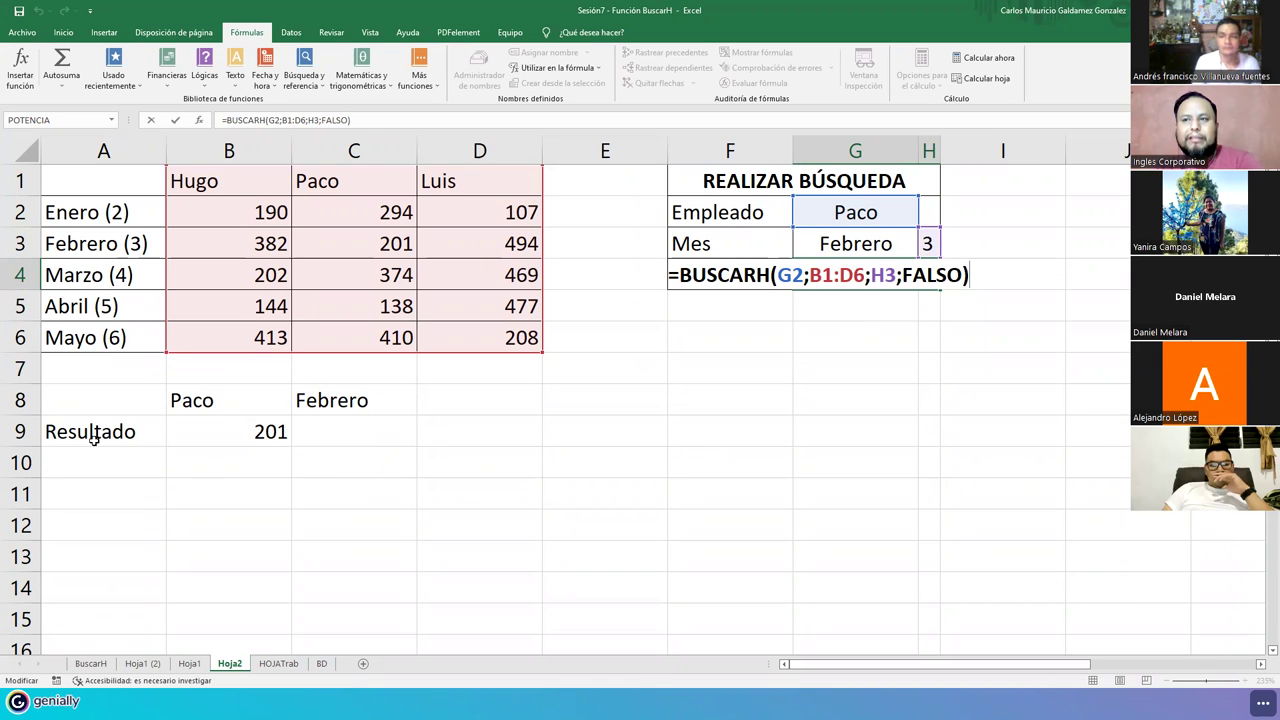
left_click(233, 438)
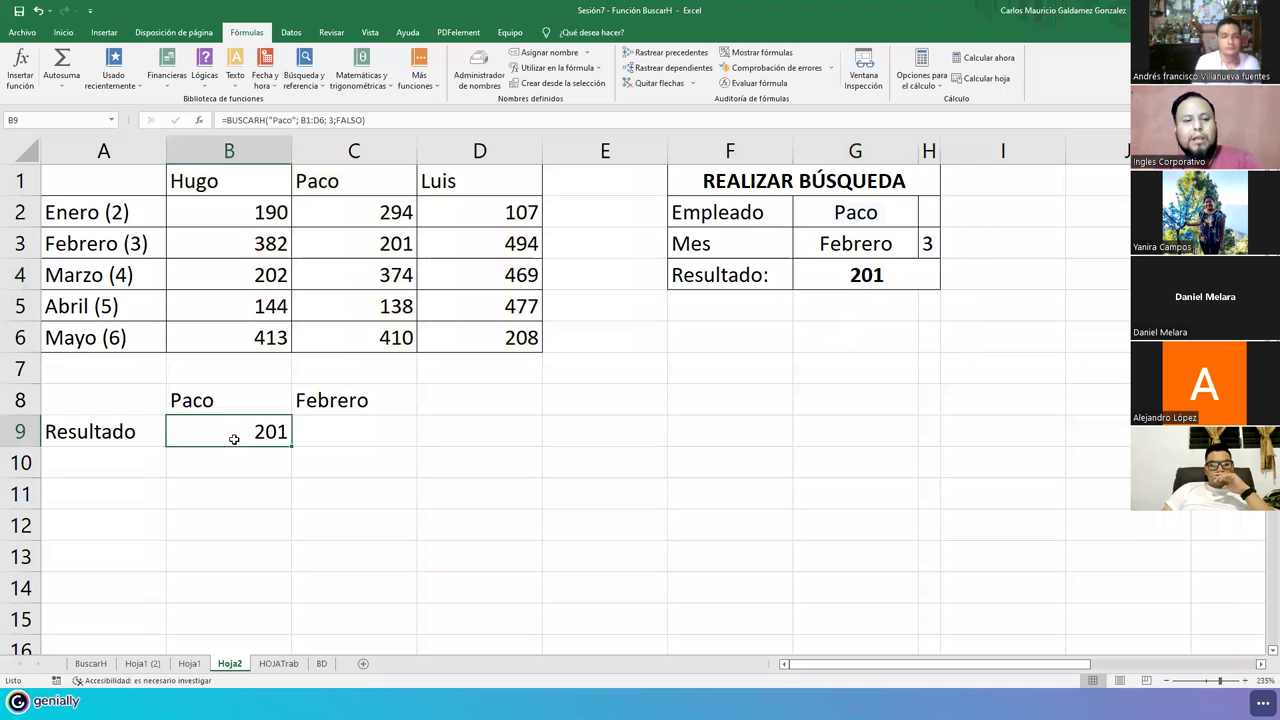
double_click(233, 438)
left_click_drag(287, 431, 330, 431)
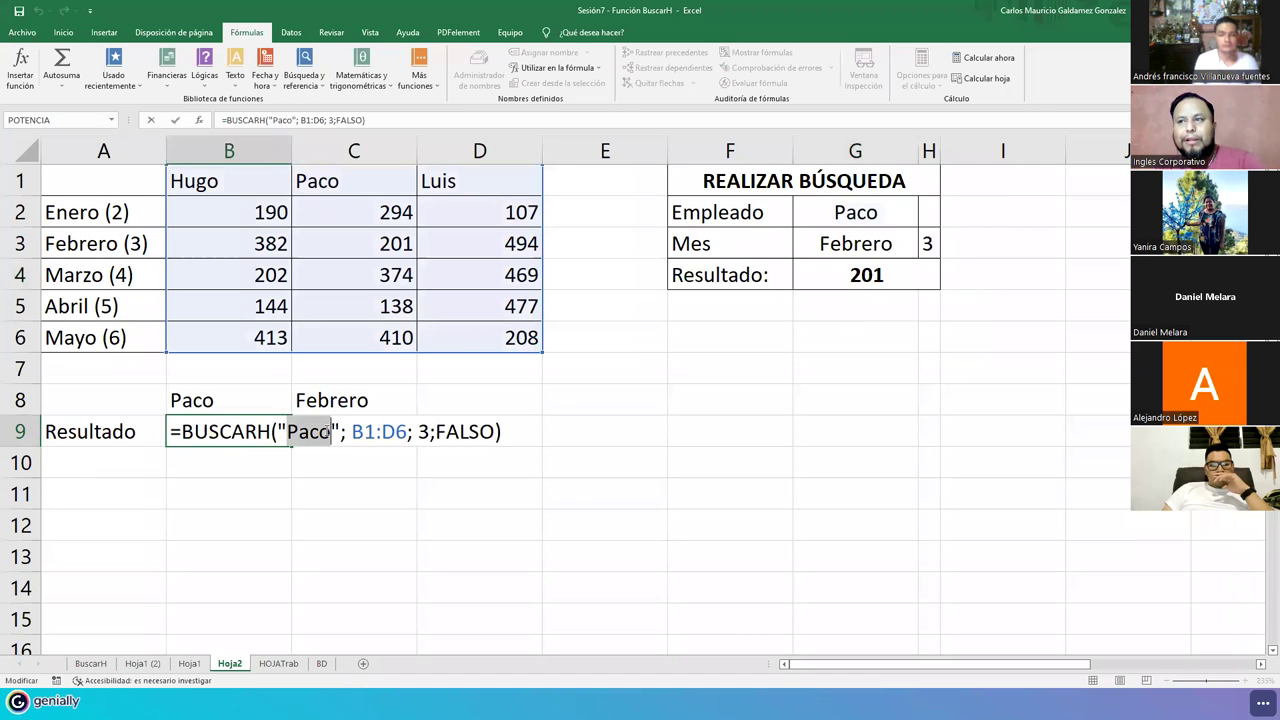
left_click_drag(418, 431, 432, 431)
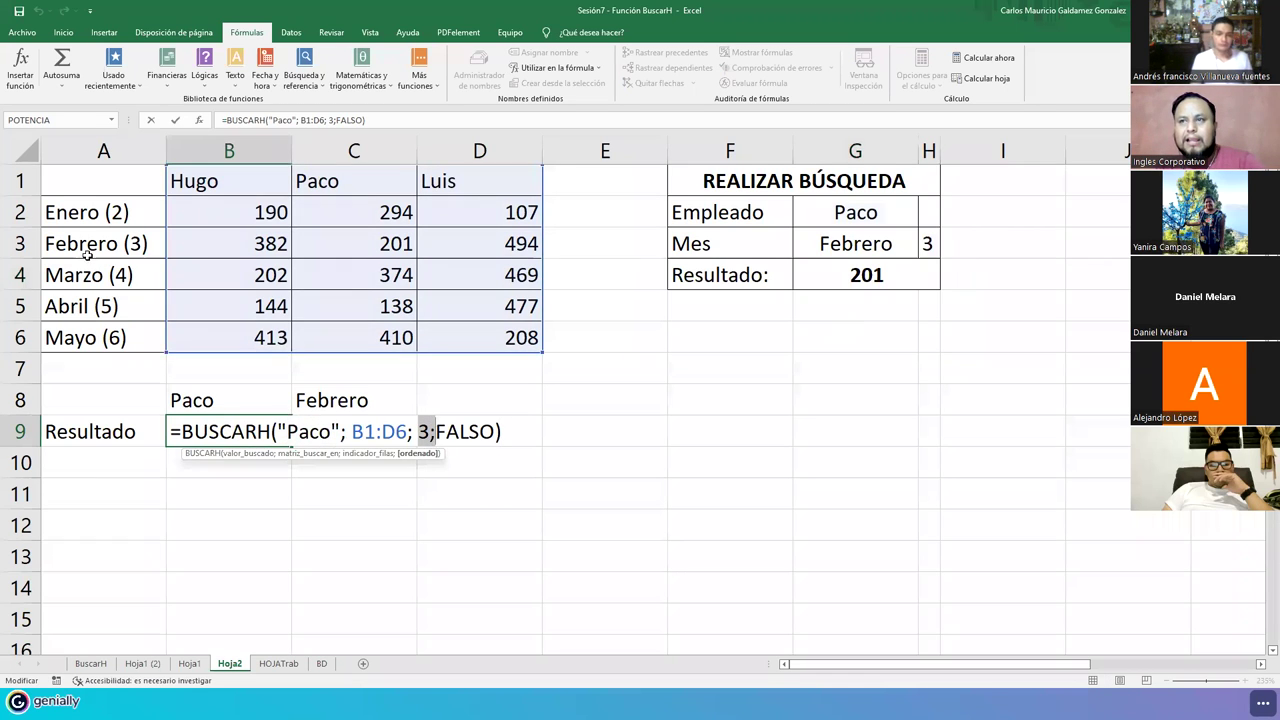
left_click(910, 243)
left_click(895, 219)
key("Escape")
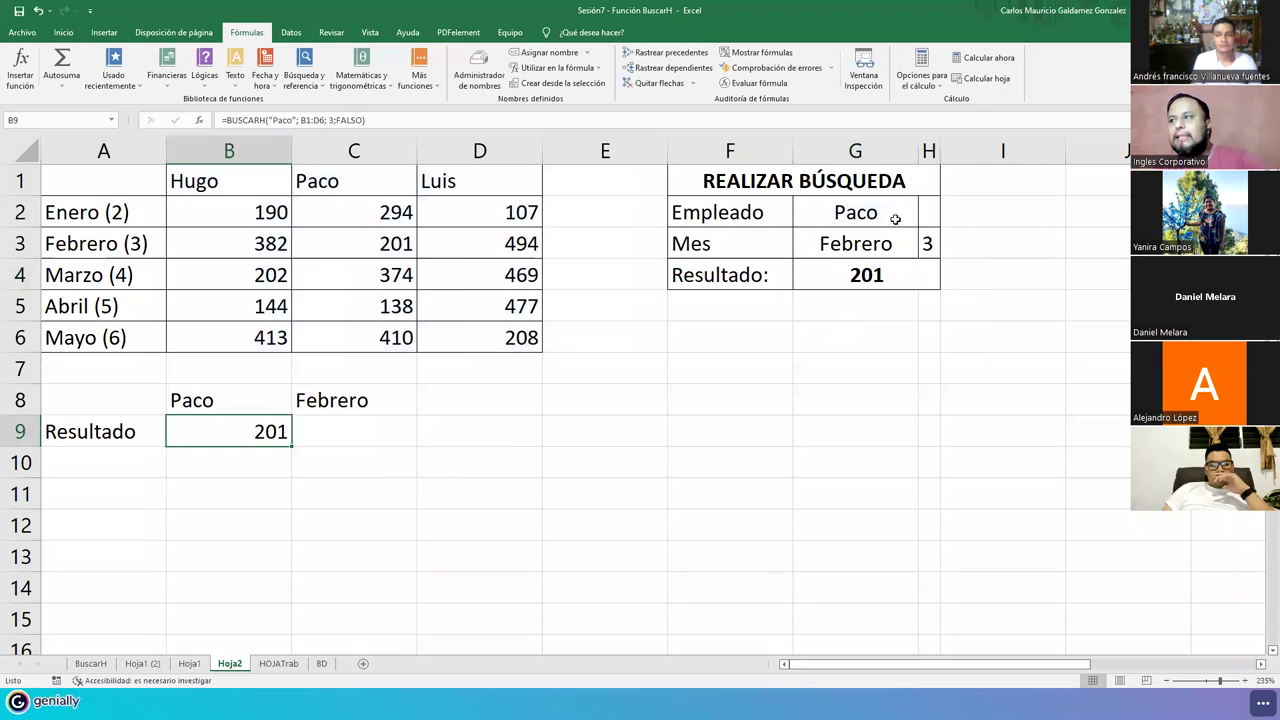
- Set the month number in cell H3 to 6 from its drop-down list and open the BUSCARH formula in G4 for inspection
left_click(895, 219)
left_click(929, 245)
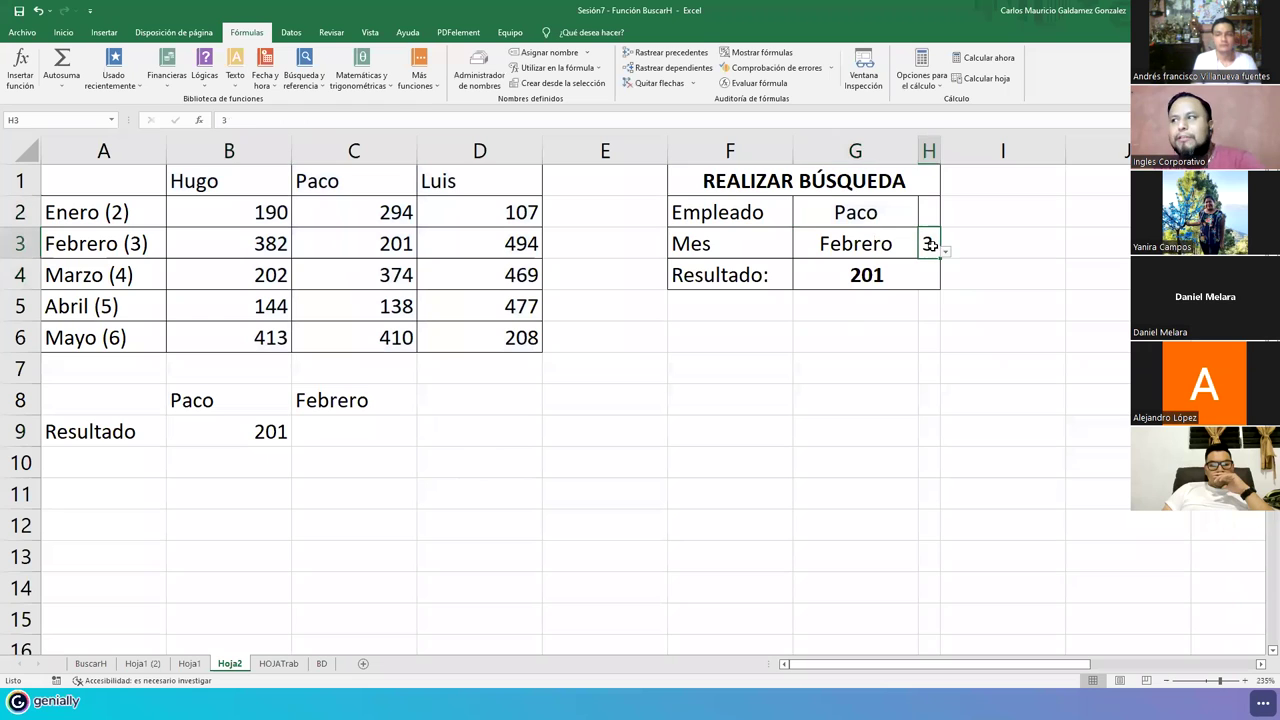
left_click(945, 254)
left_click(903, 352)
left_click(840, 281)
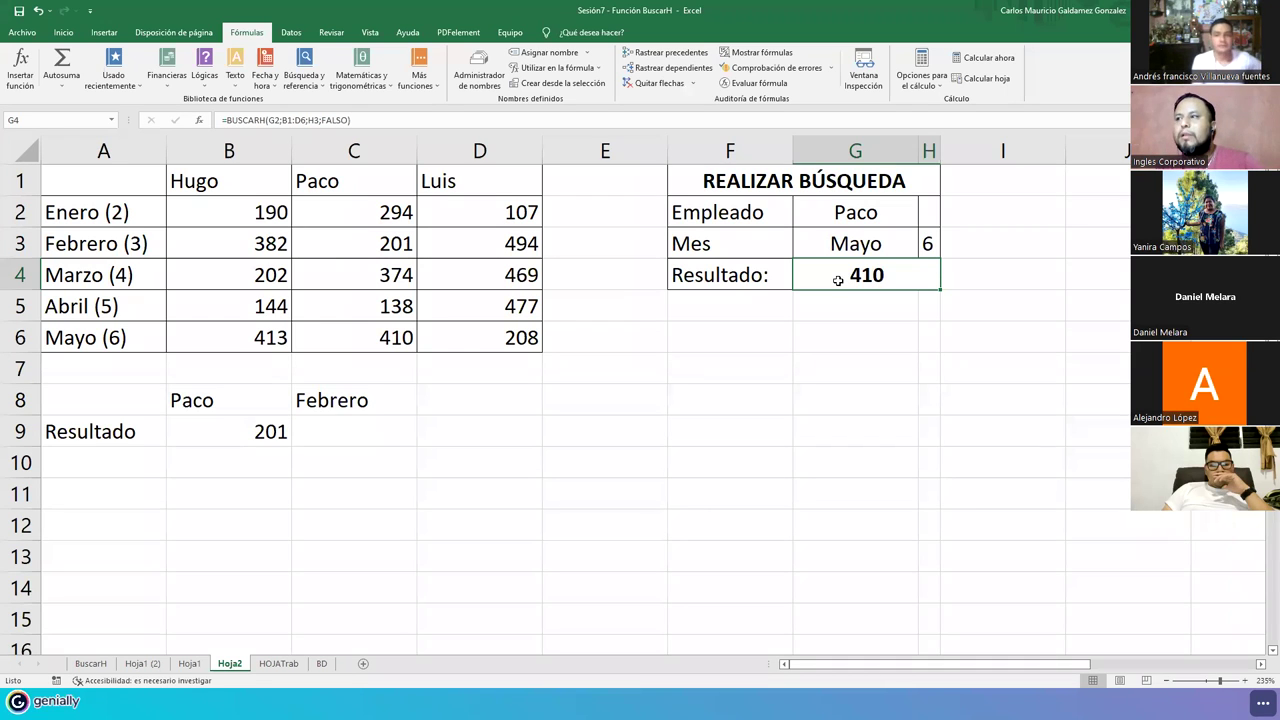
double_click(838, 280)
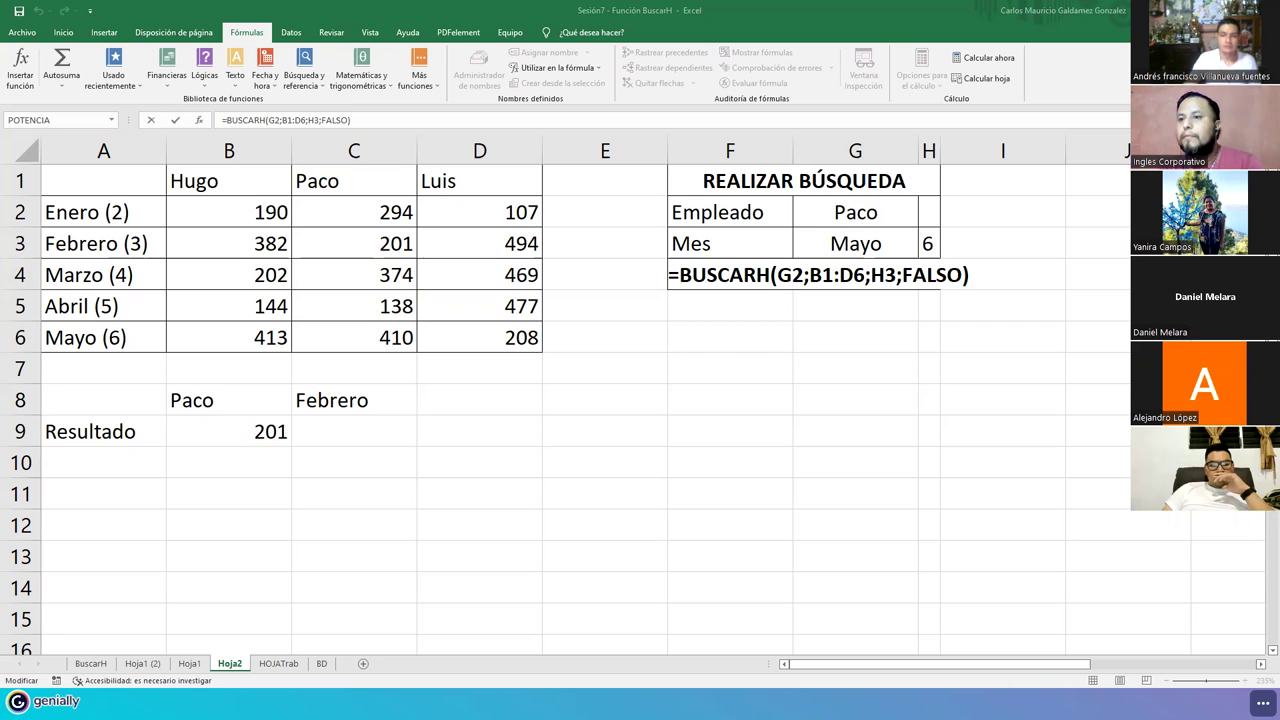
- On sheet Hoja1, clear the T° Maxima, T° Minima and Precip. L/M² result cells P4 to P6 in the RESUMEN METEREOLOGICO table
left_click(186, 665)
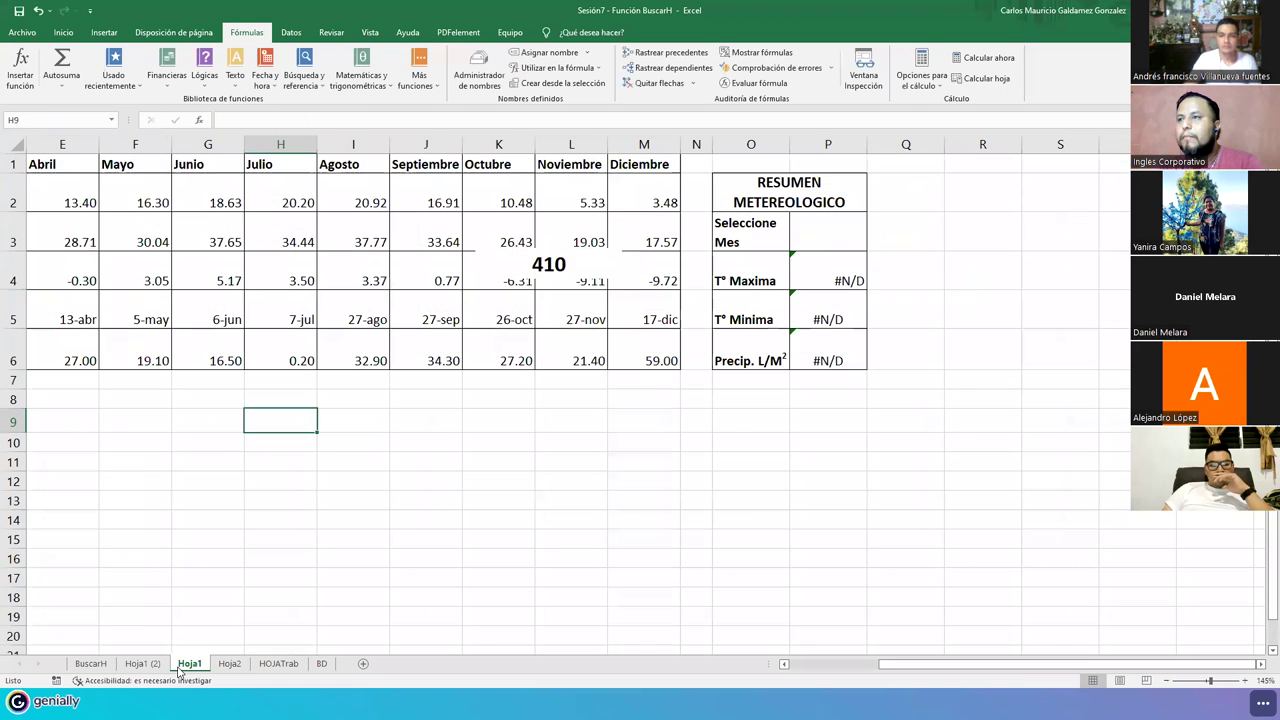
left_click(829, 240)
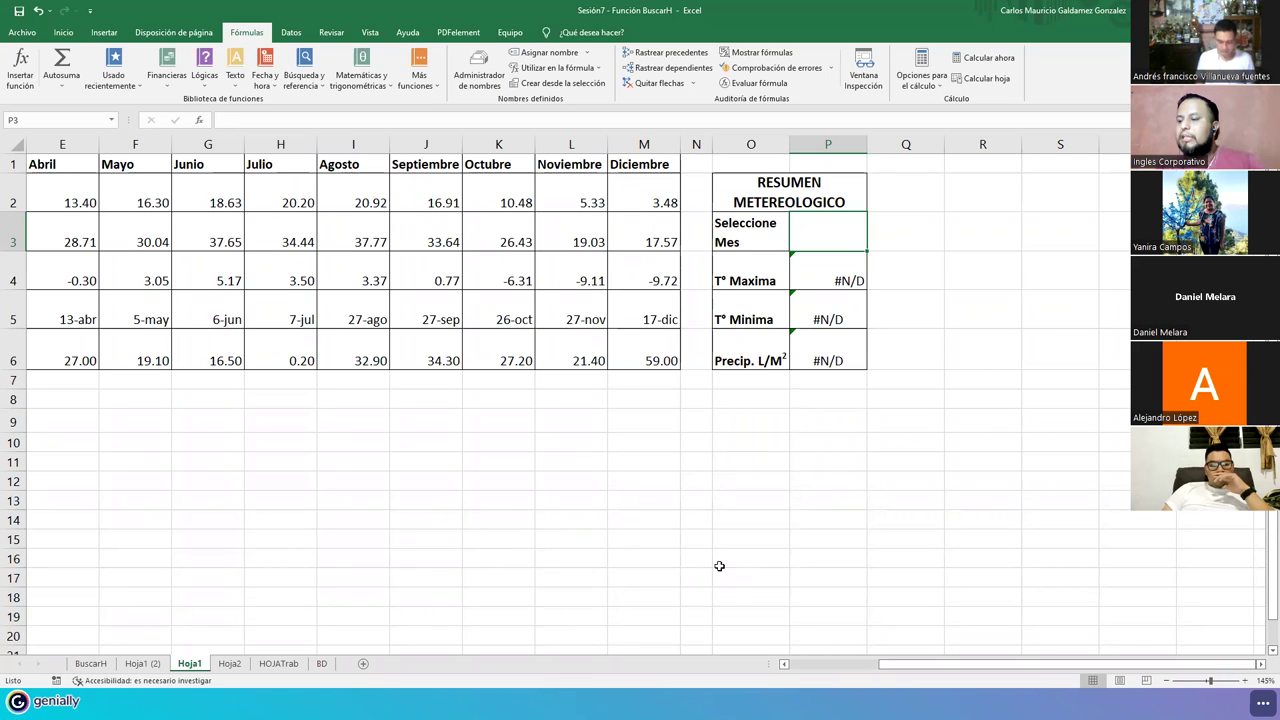
left_click(822, 668)
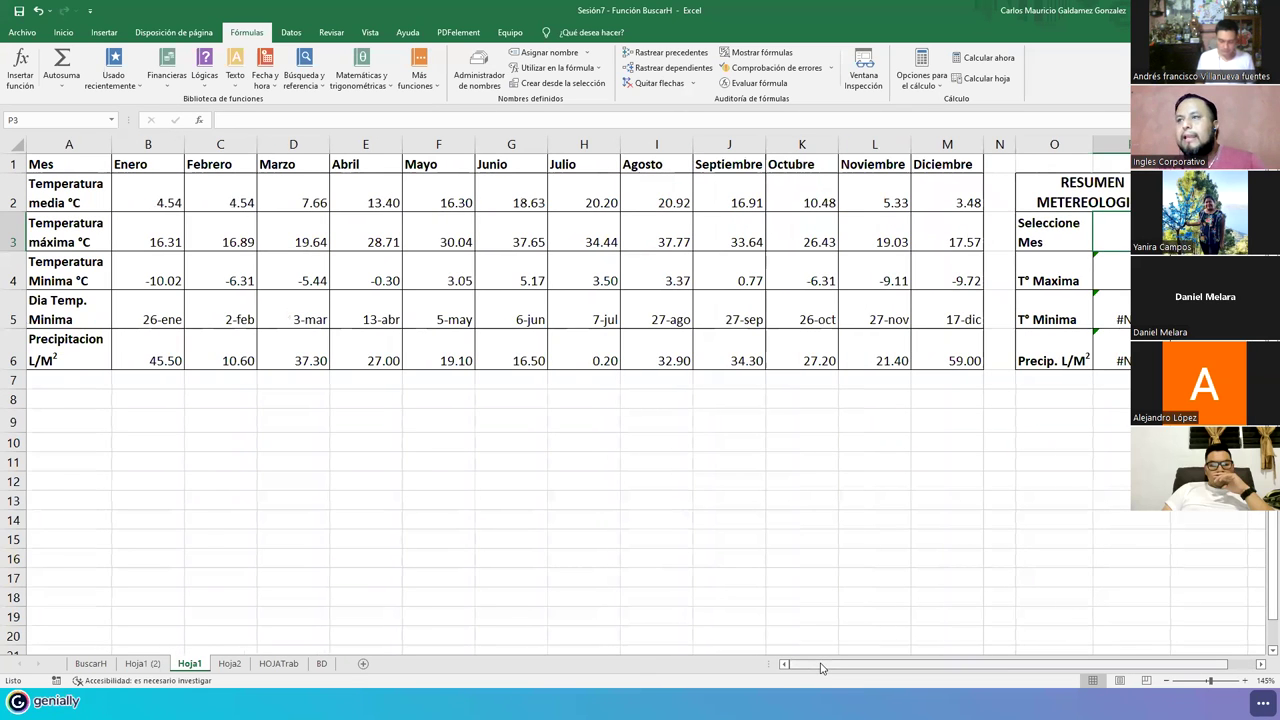
left_click(80, 441)
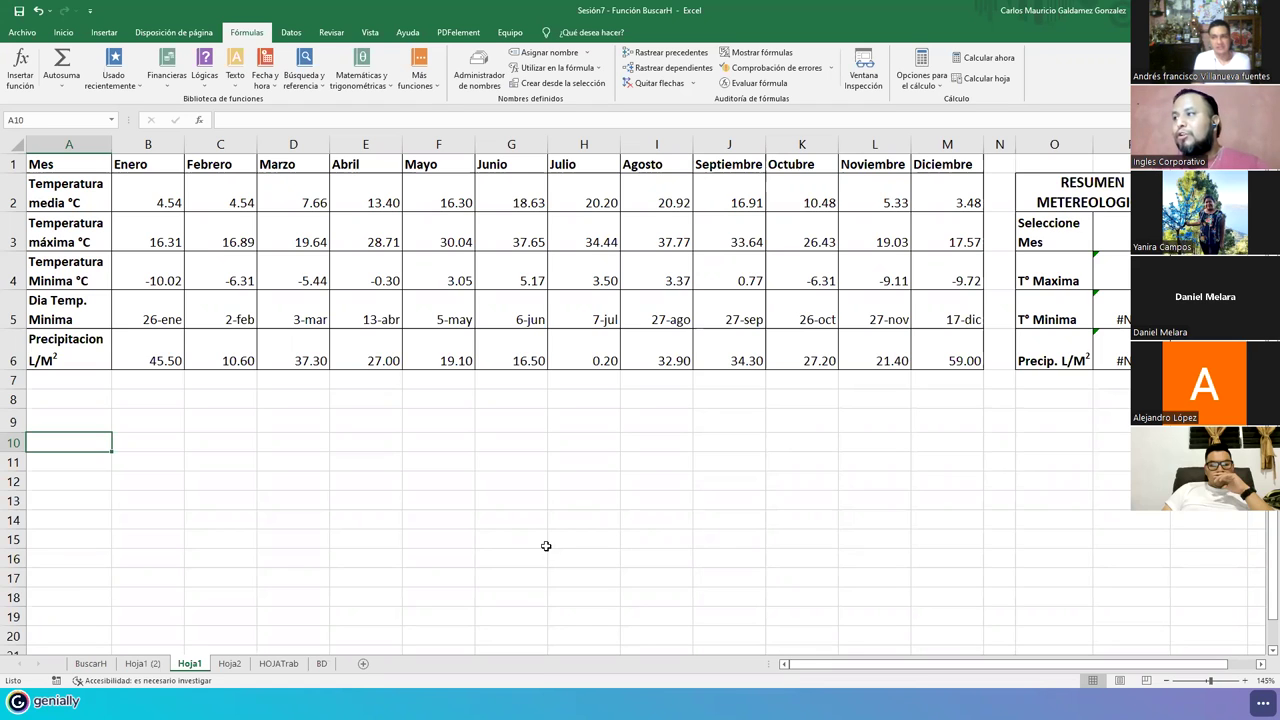
left_click(1095, 284)
key("Delete")
left_click(1127, 280)
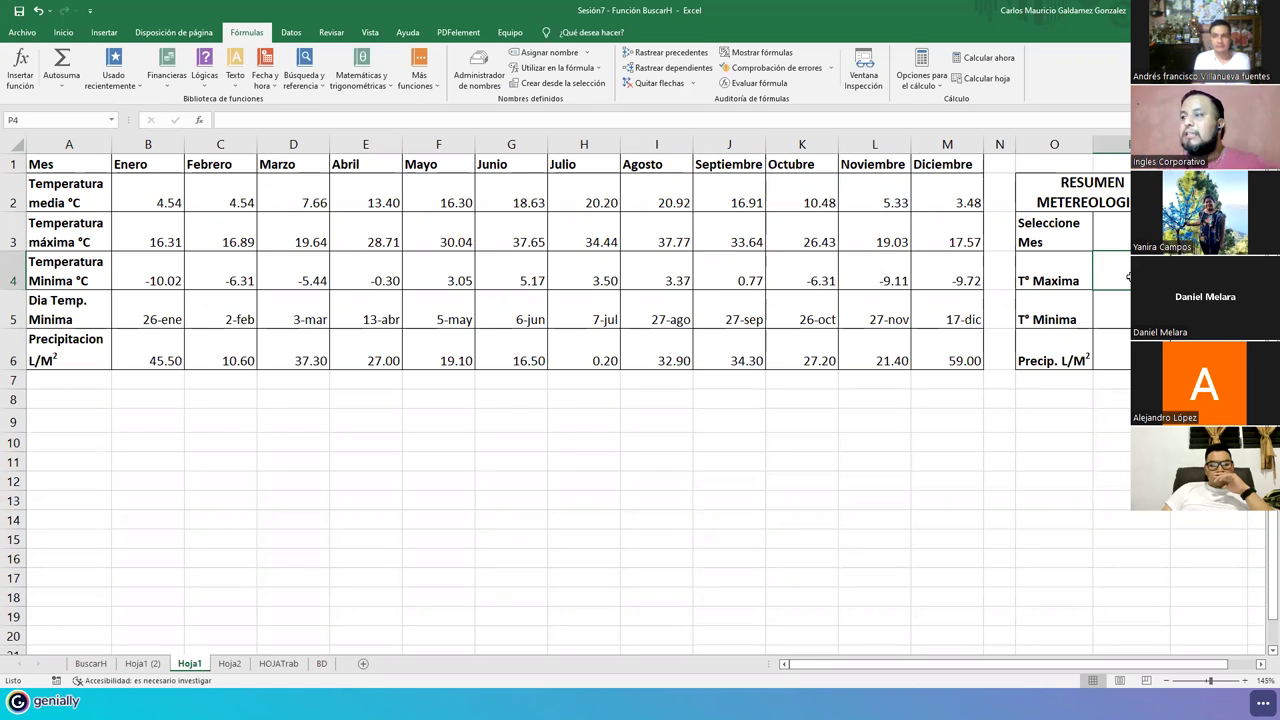
- Examine the month headers Enero to Diciembre in row 1 and the summary cells P3 to P6 with their labels
key("Up")
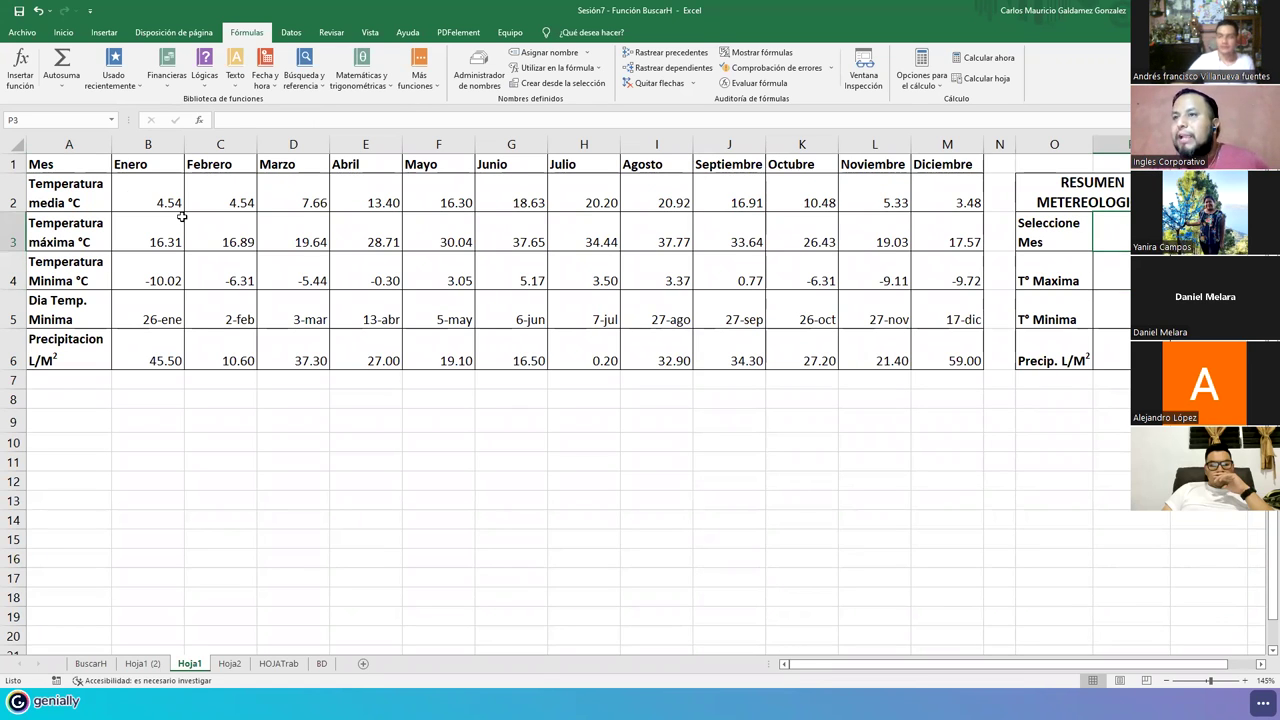
left_click_drag(118, 167, 958, 165)
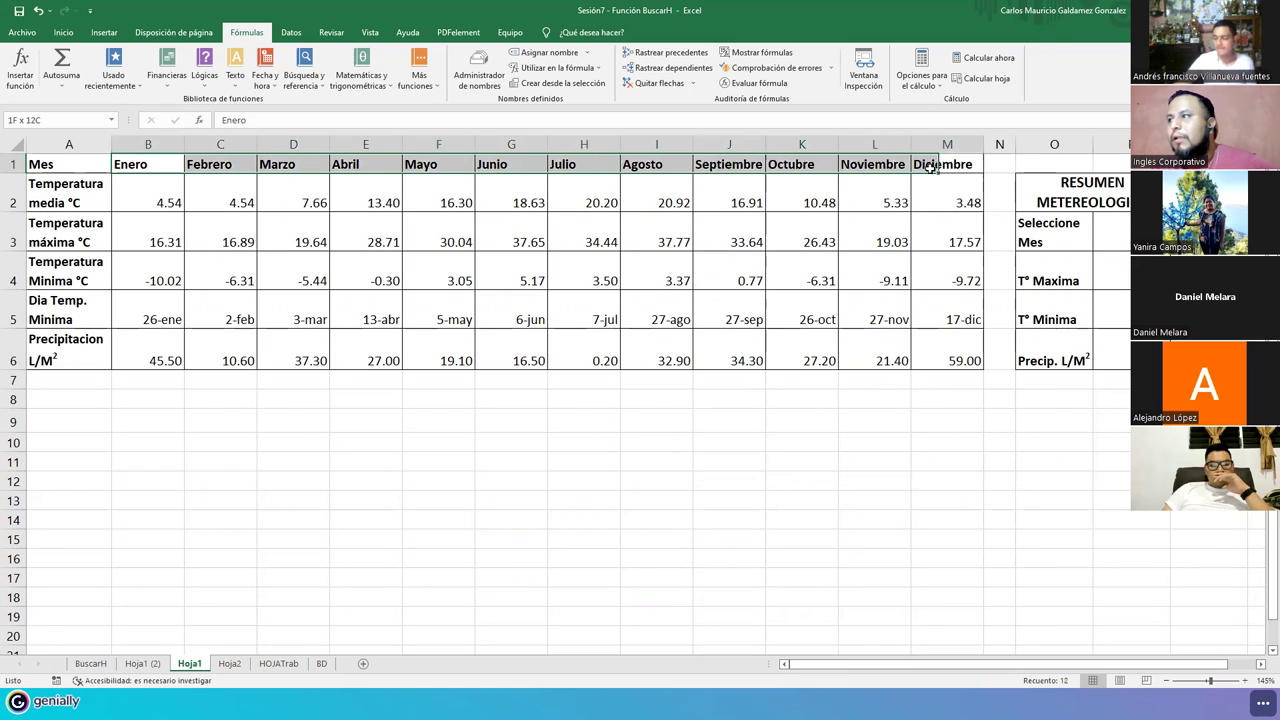
left_click(1108, 240)
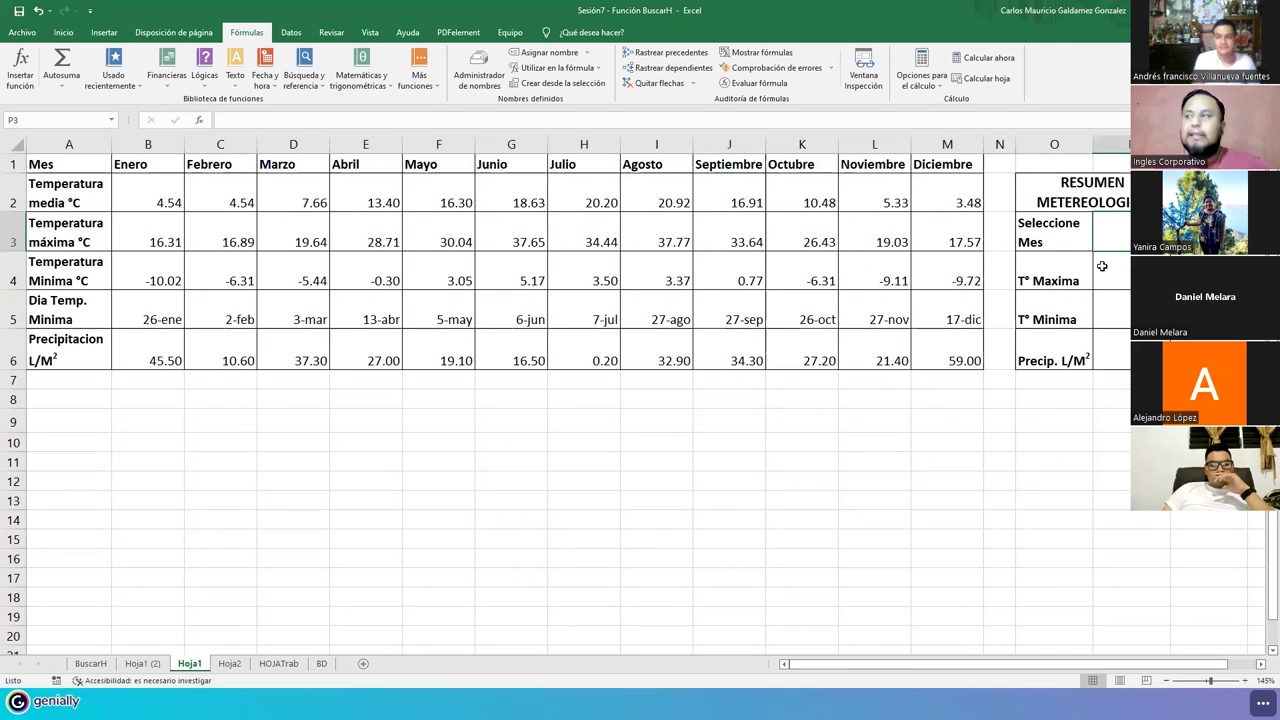
left_click_drag(1114, 277, 1118, 352)
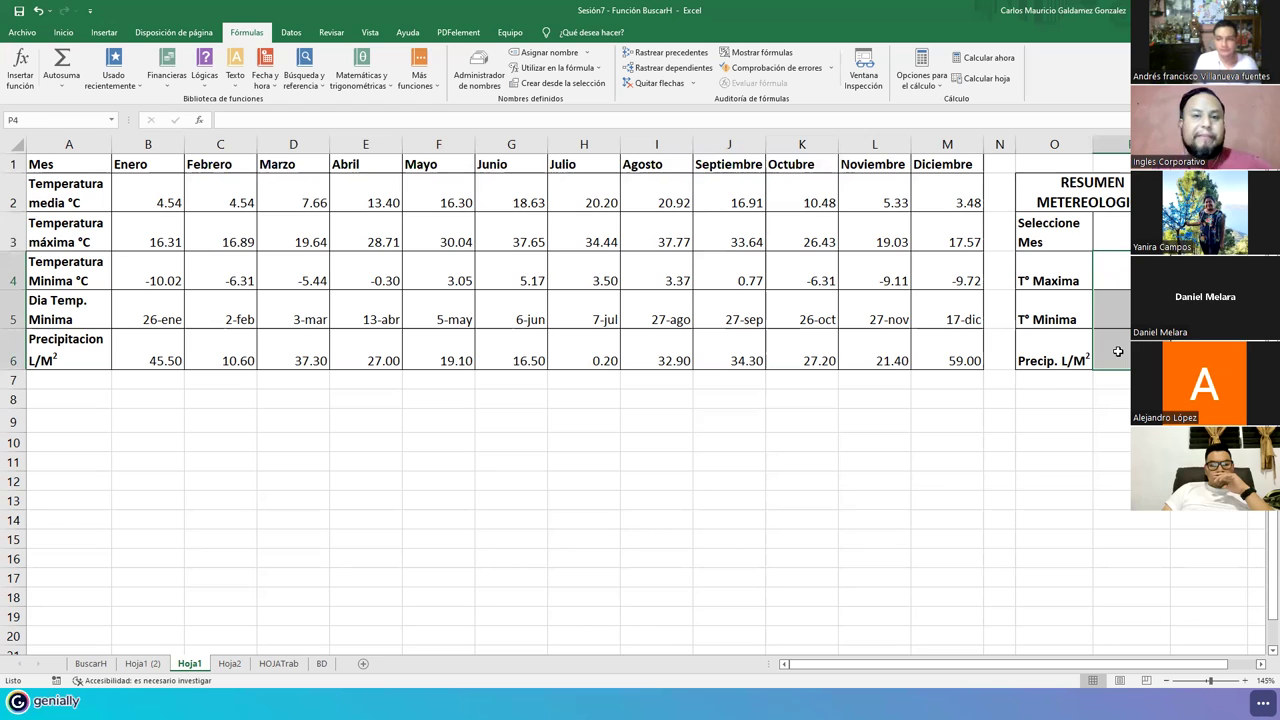
left_click(1046, 282)
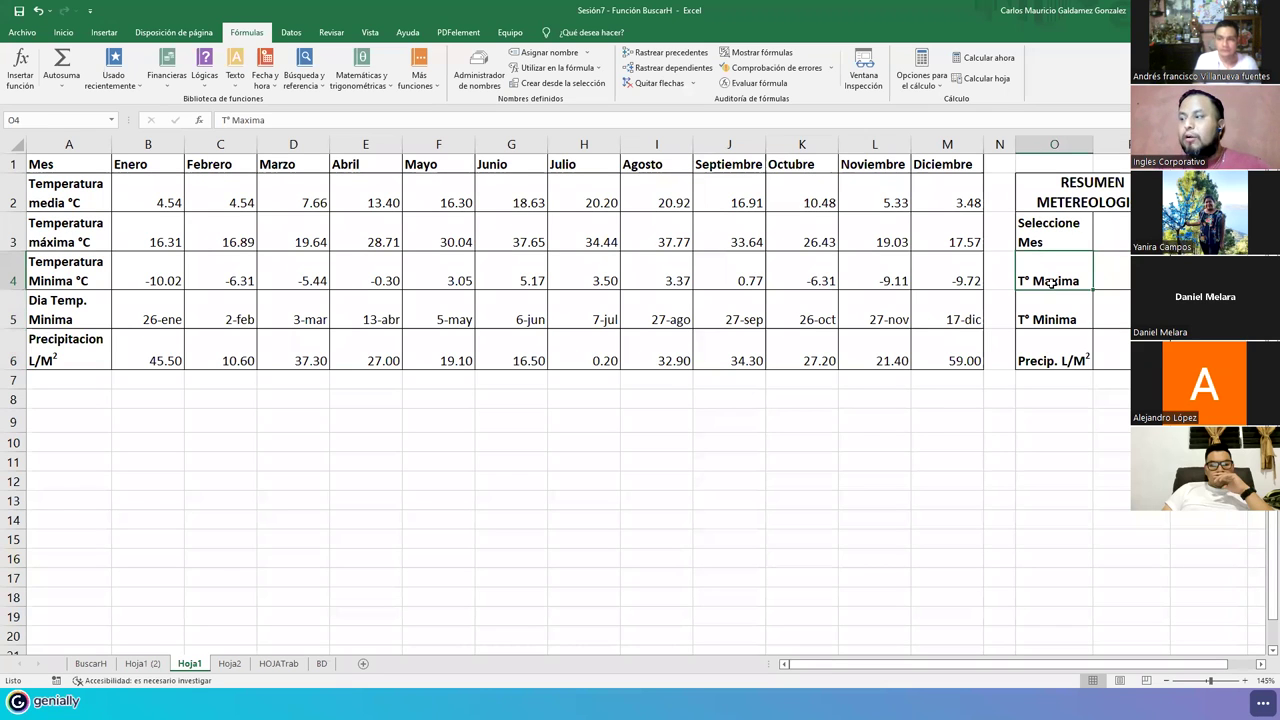
key("Up")
key("Right")
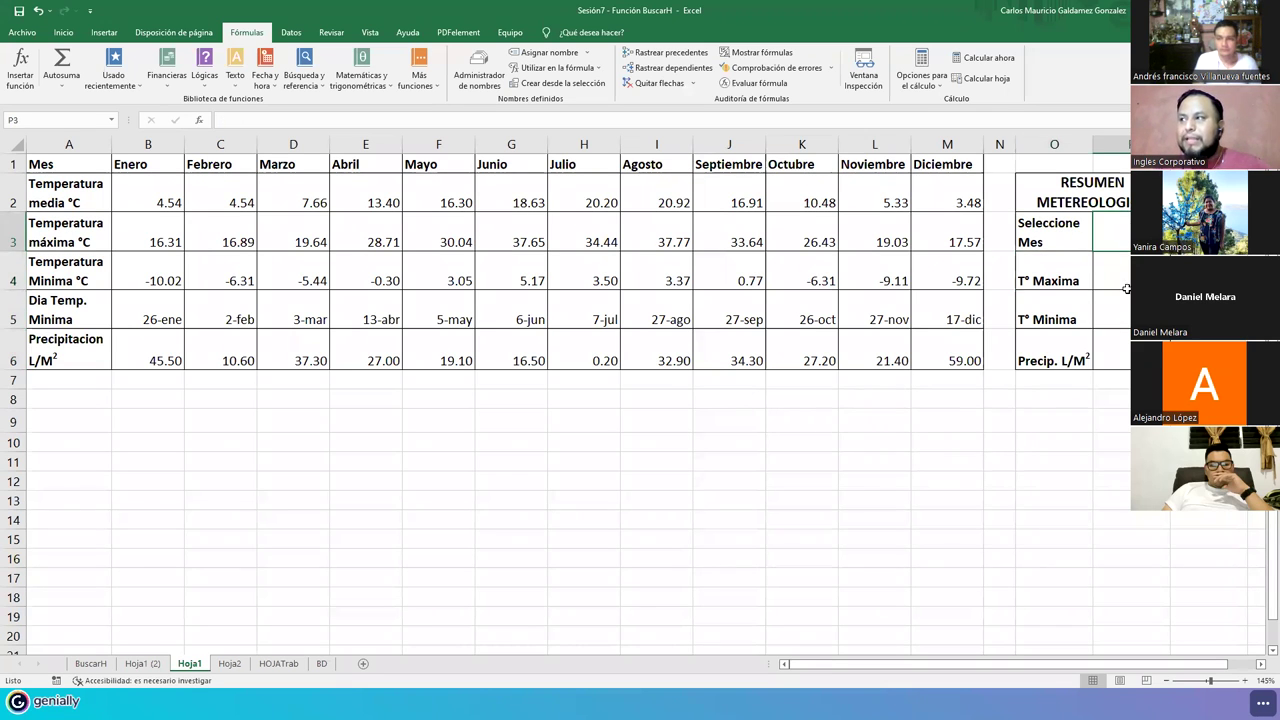
left_click(1068, 318)
left_click(1116, 351)
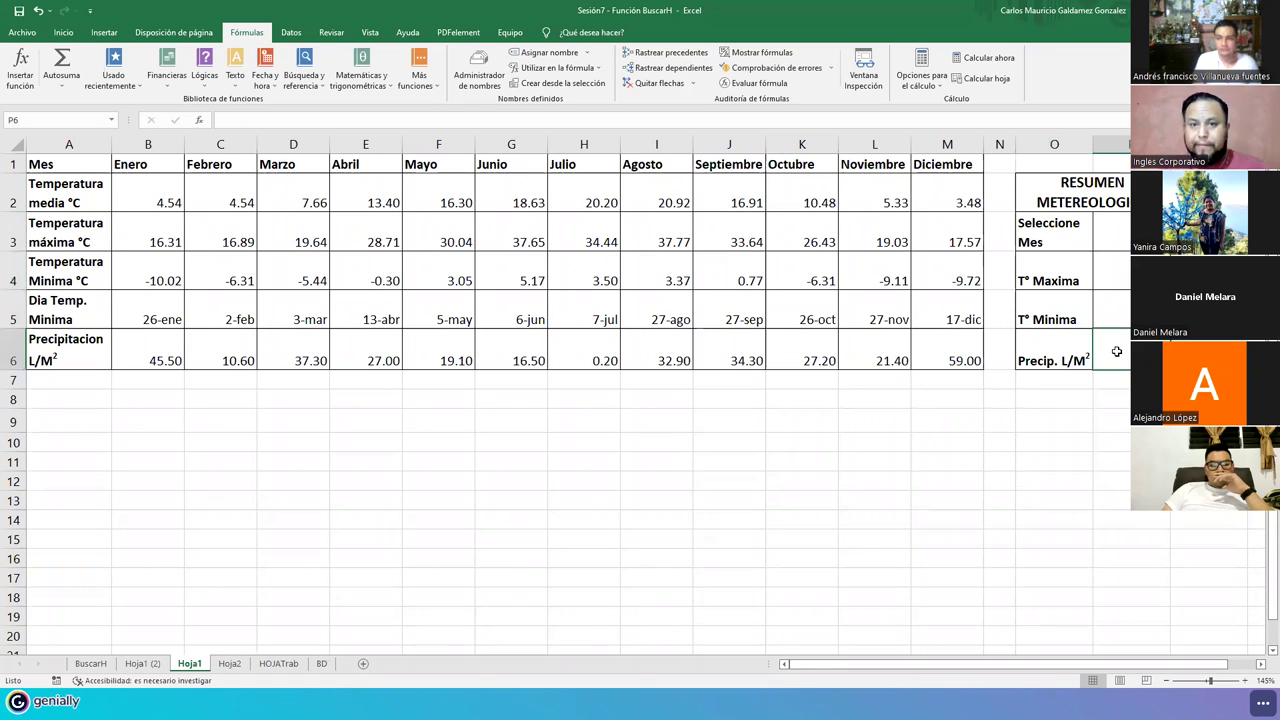
- Begin a BUSCARH formula in T° Maxima cell P4 with lookup value P3, table range B1:M6 and row index 3
left_click(1110, 280)
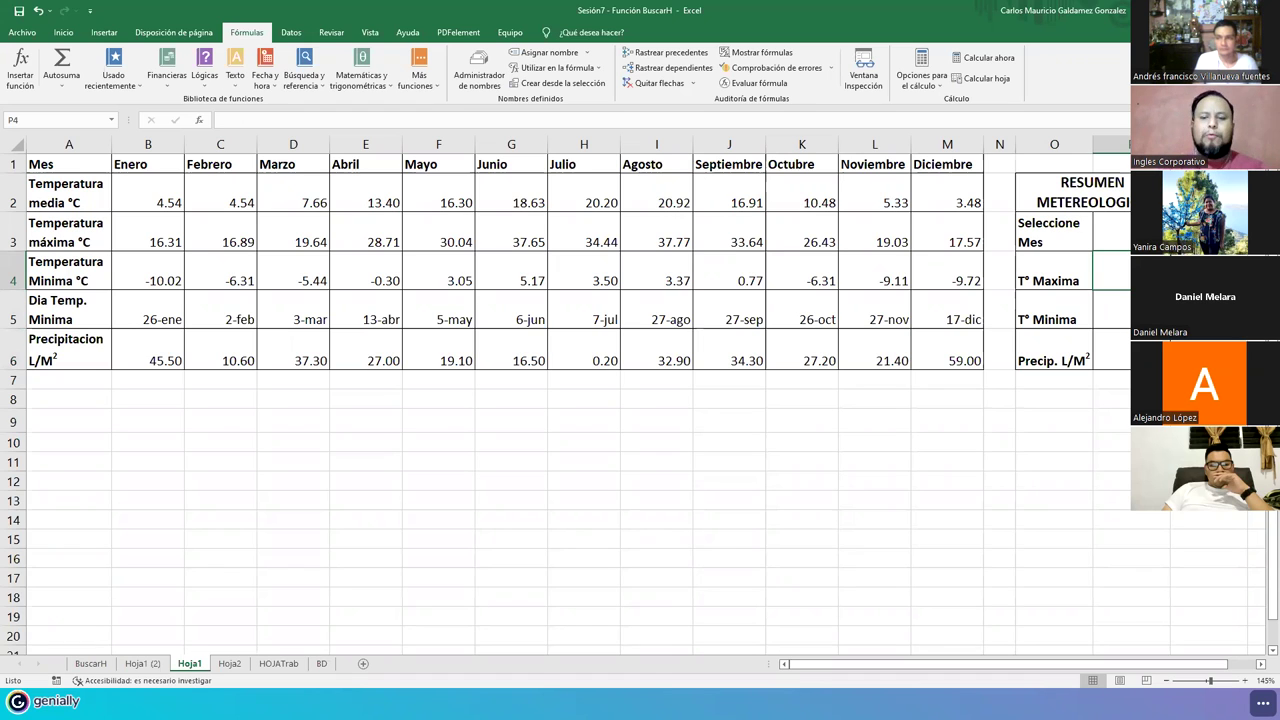
type("=BUSCARH(")
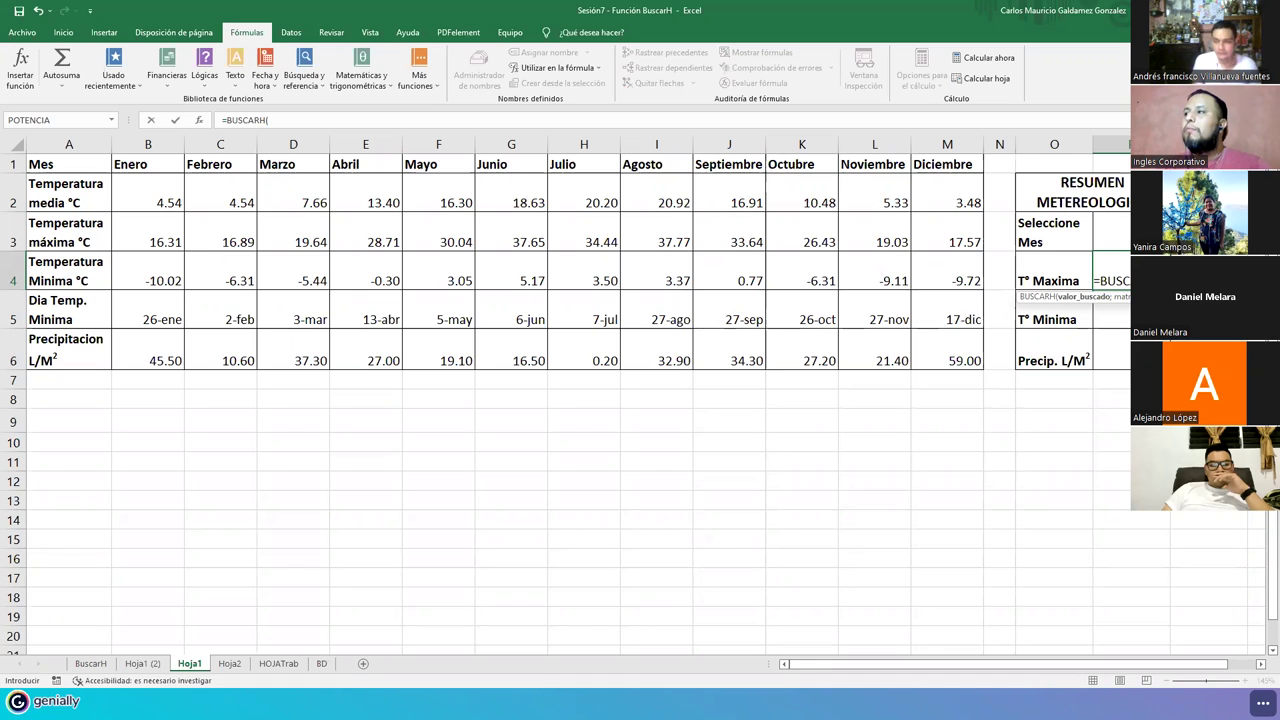
type(";")
key("BackSpace")
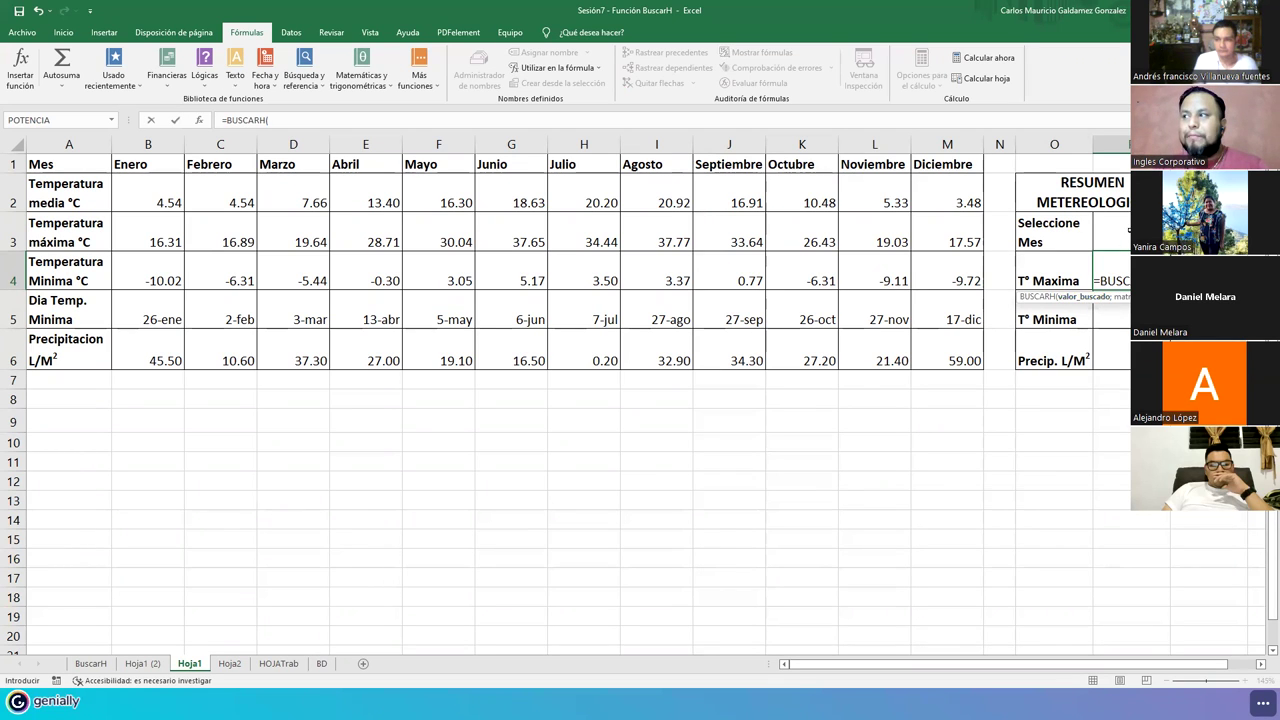
left_click(1128, 229)
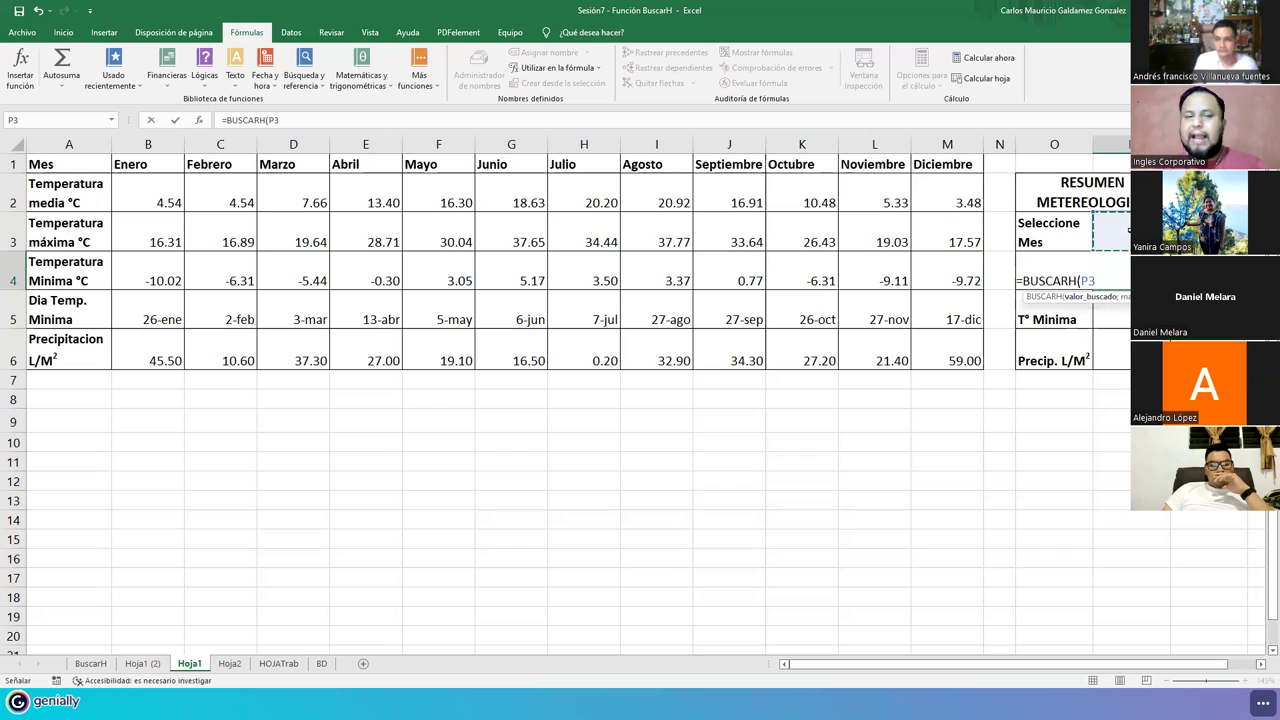
type(";")
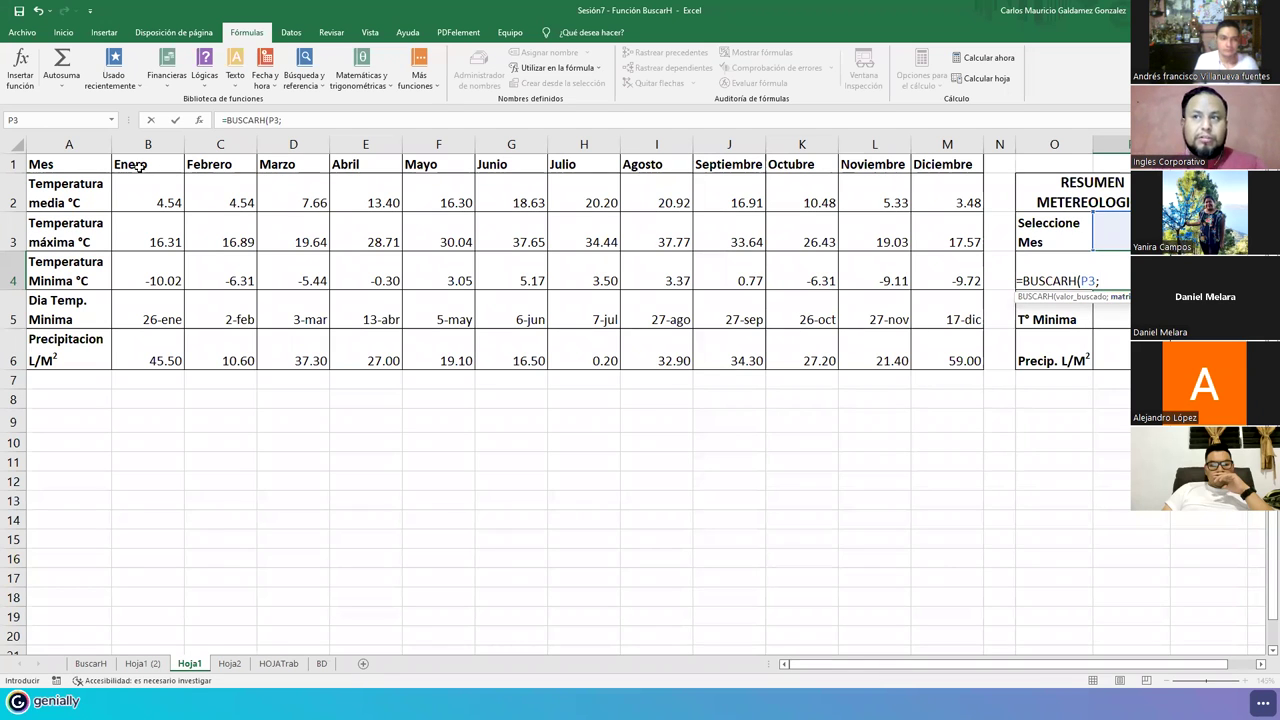
left_click_drag(130, 164, 951, 263)
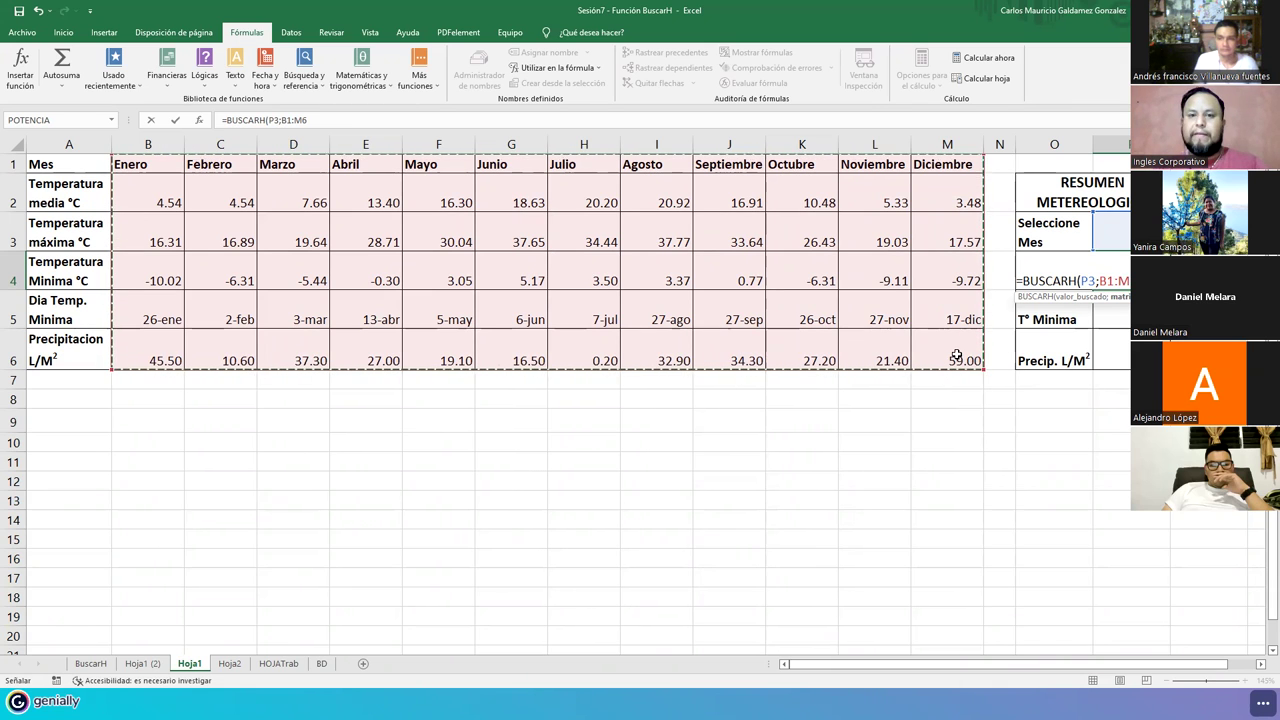
type(";3")
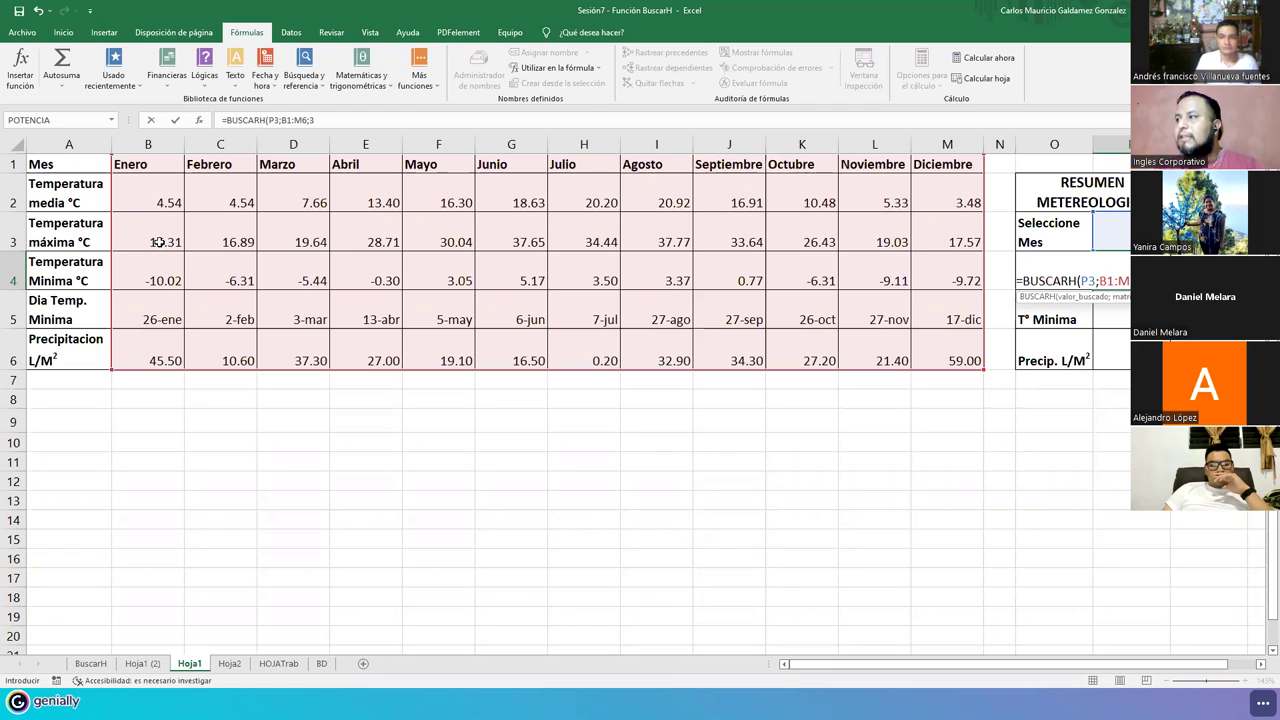
- Complete the T° Maxima BUSCARH formula in P4 with FALSO as the match type and enter it
type(";VERDADERO")
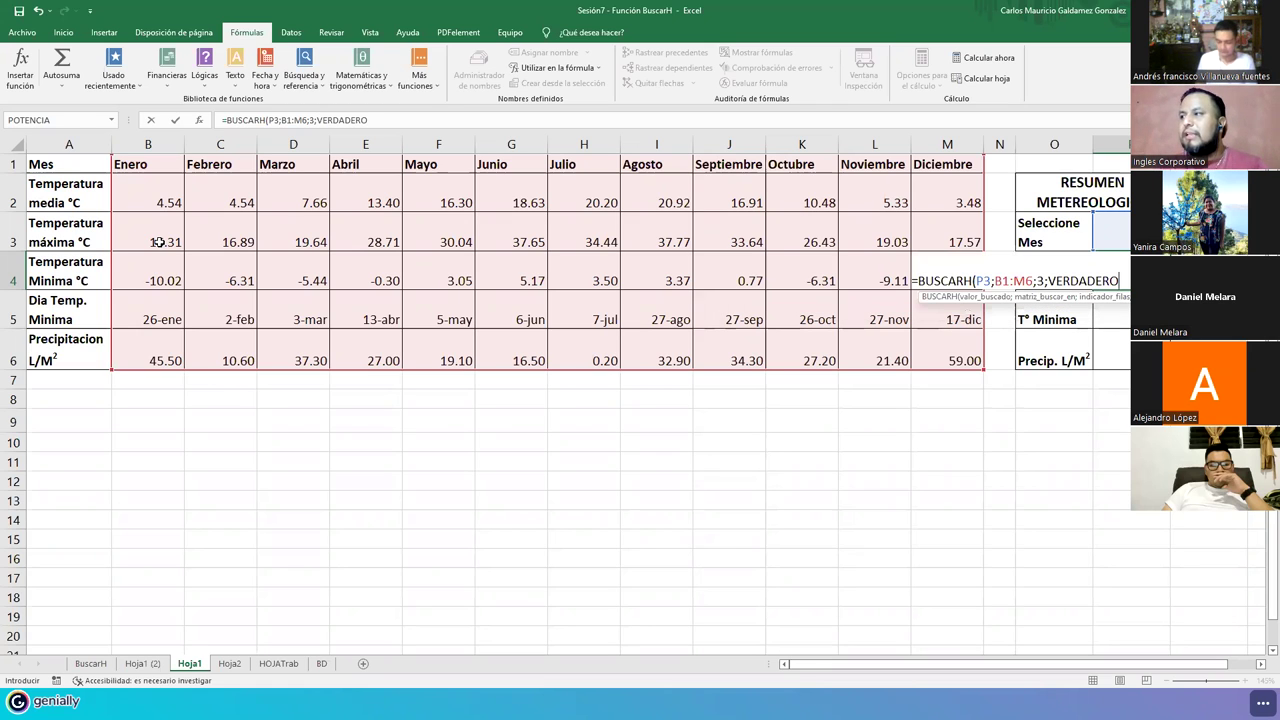
key("BackSpace")
key("BackSpace")
key("BackSpace")
key("BackSpace")
key("BackSpace")
key("BackSpace")
key("BackSpace")
key("BackSpace")
key("BackSpace")
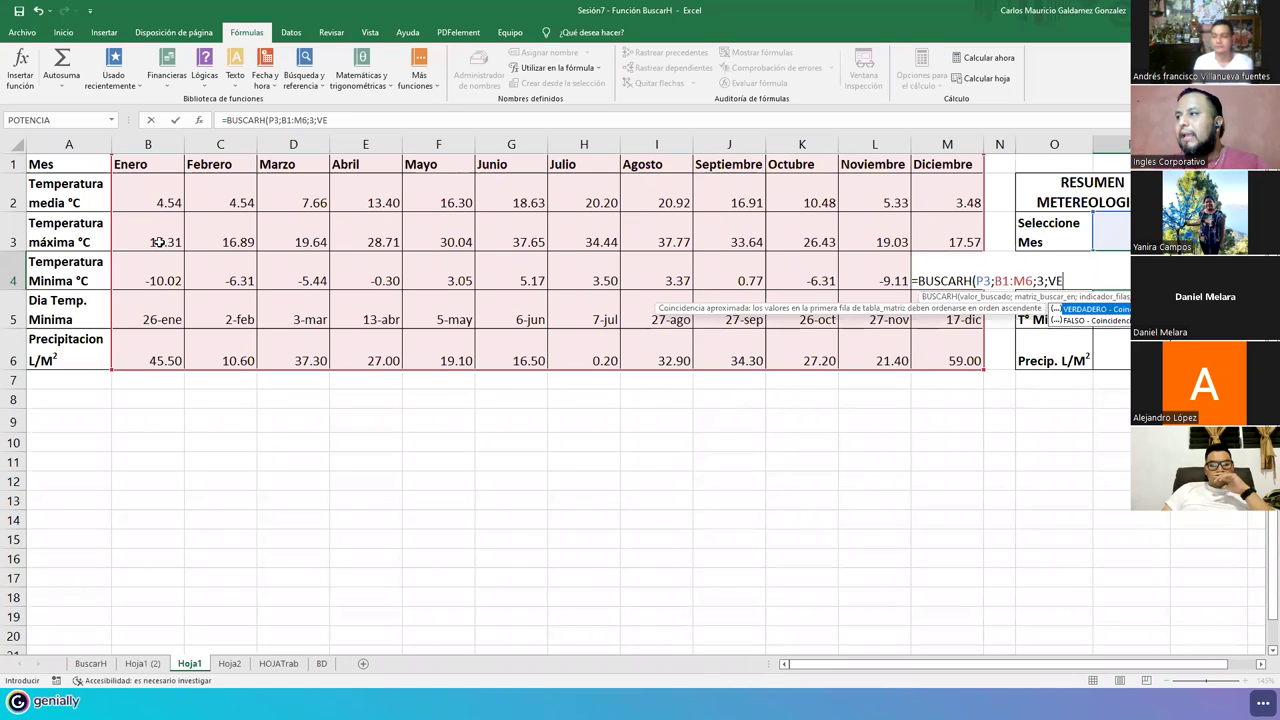
key("Down")
key("Tab")
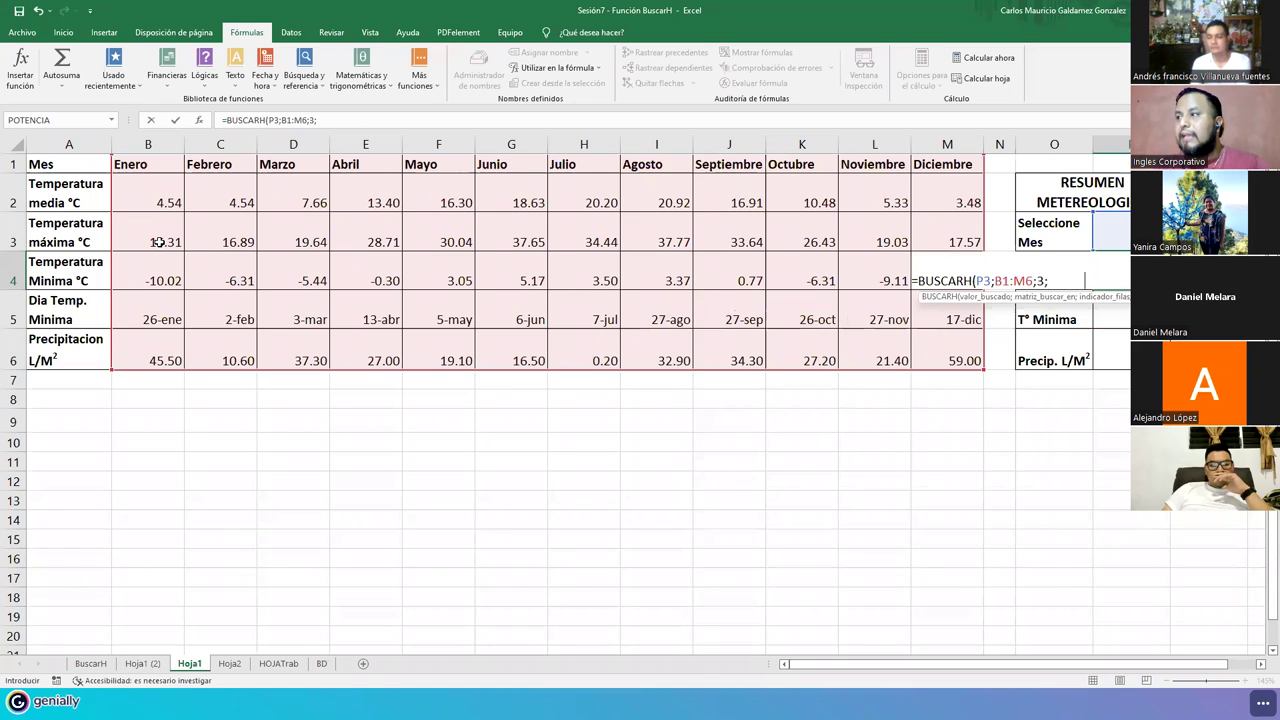
type(")")
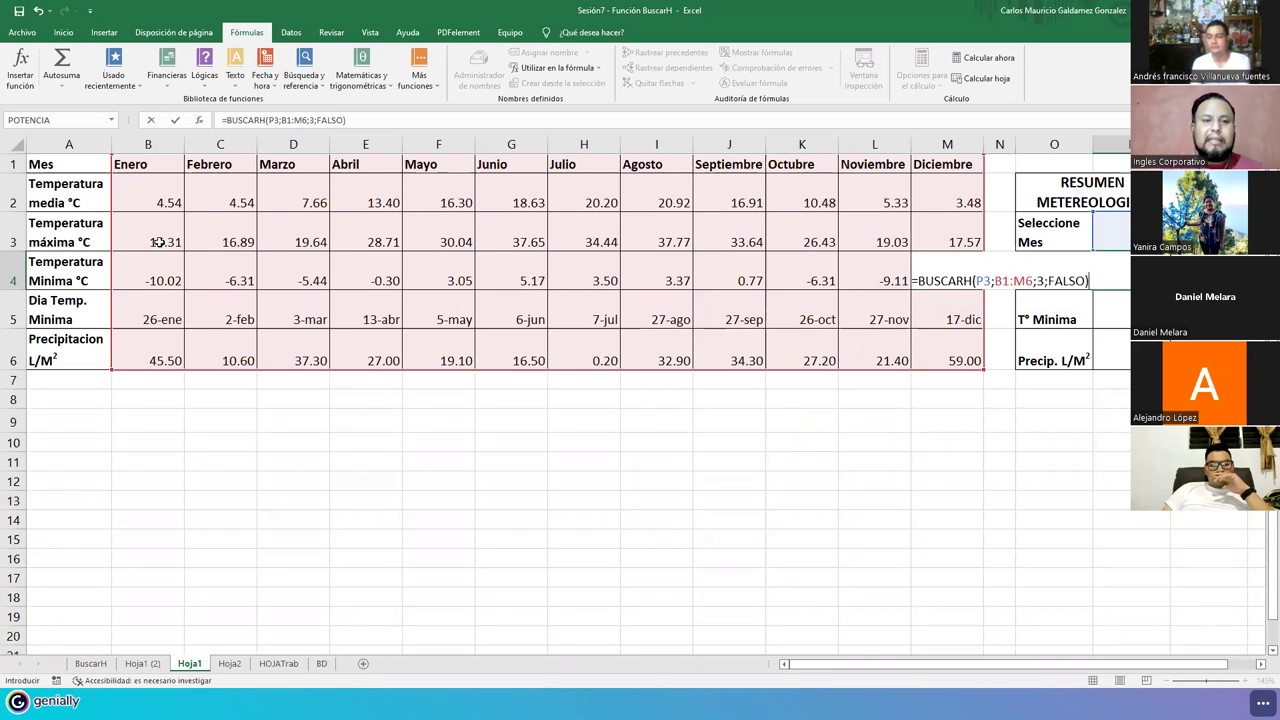
key("ctrl+Return")
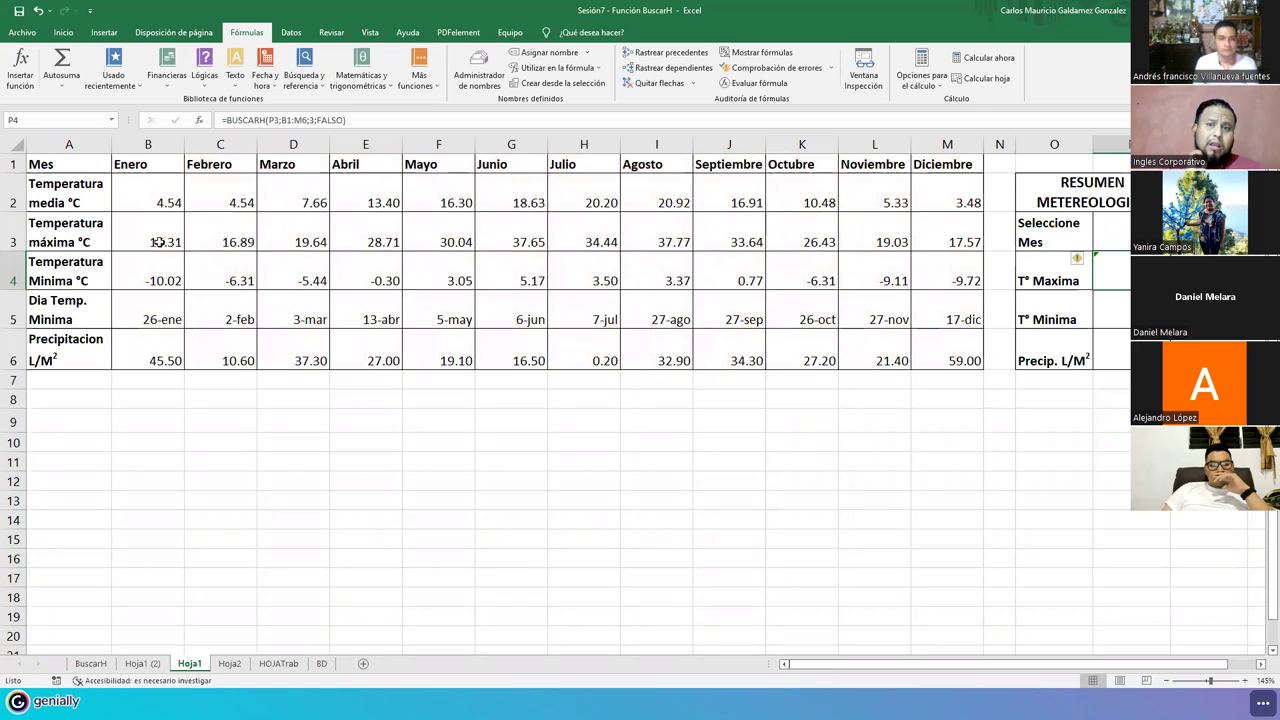
- Enter Enero as the selected month in P3 and compare the T° Maxima result in P4 with source cell B3
left_click(1119, 226)
type("An")
key("Return")
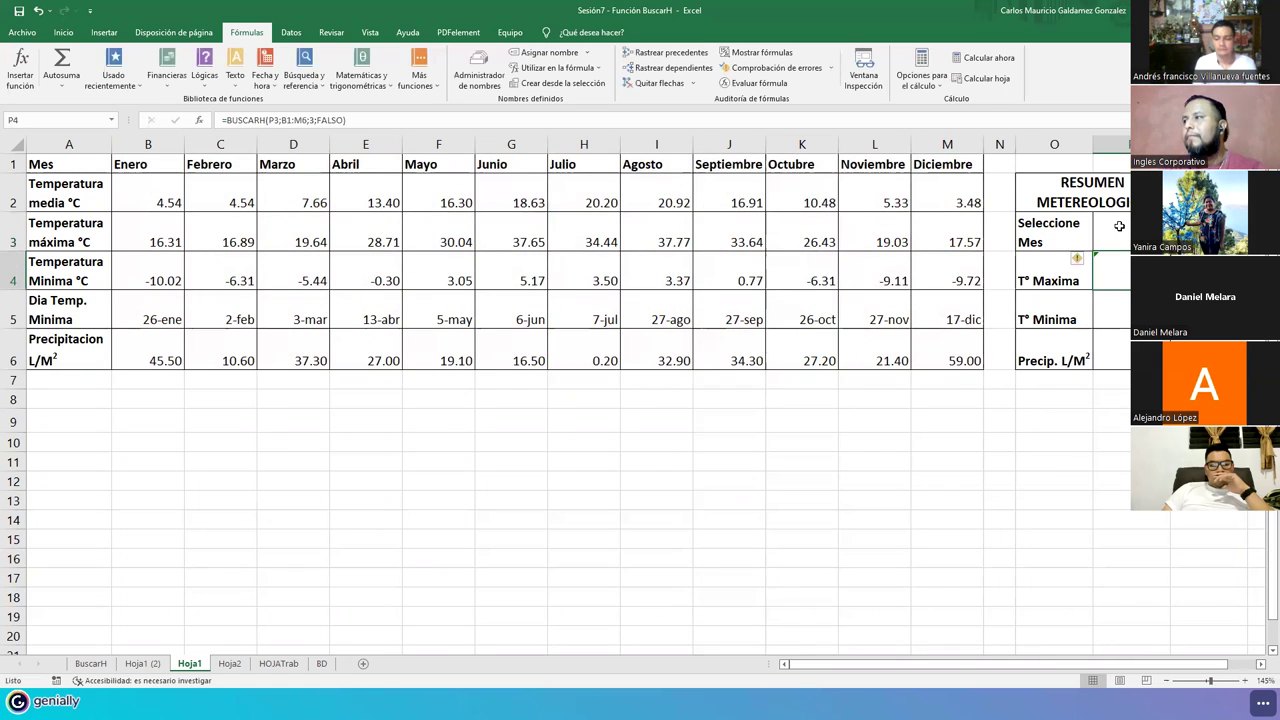
key("Page_Down")
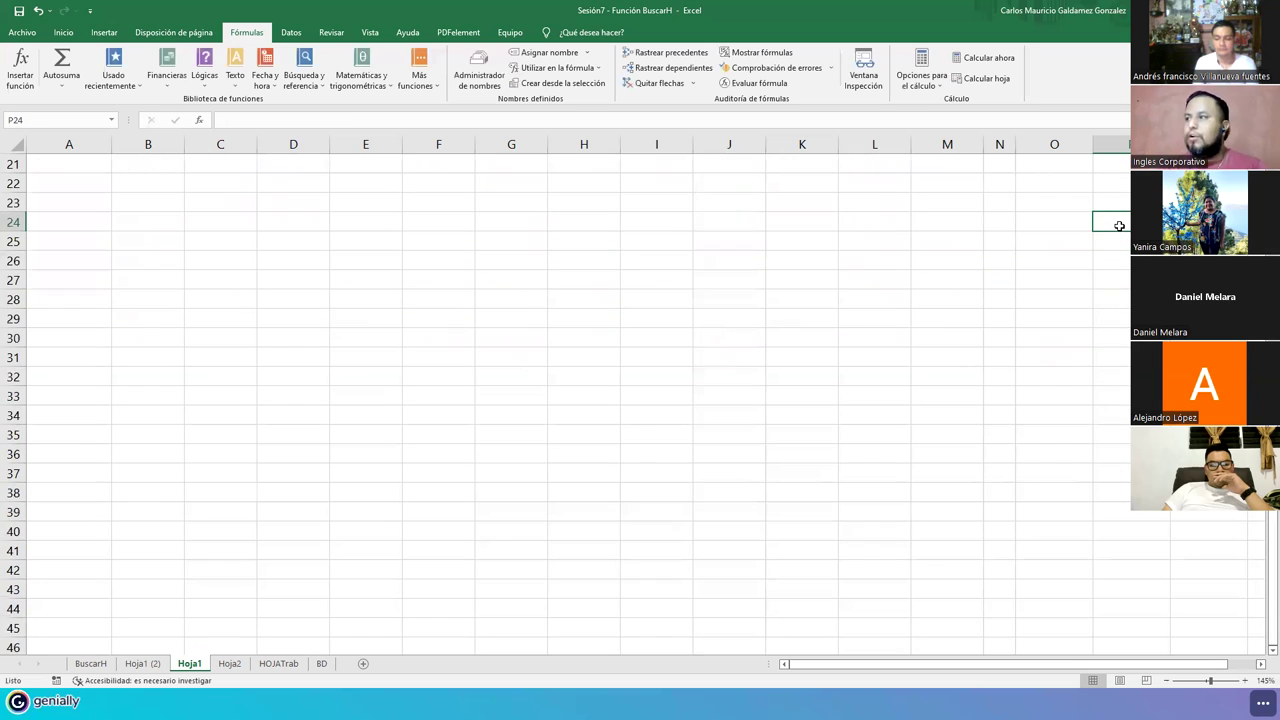
key("Page_Up")
key("Up")
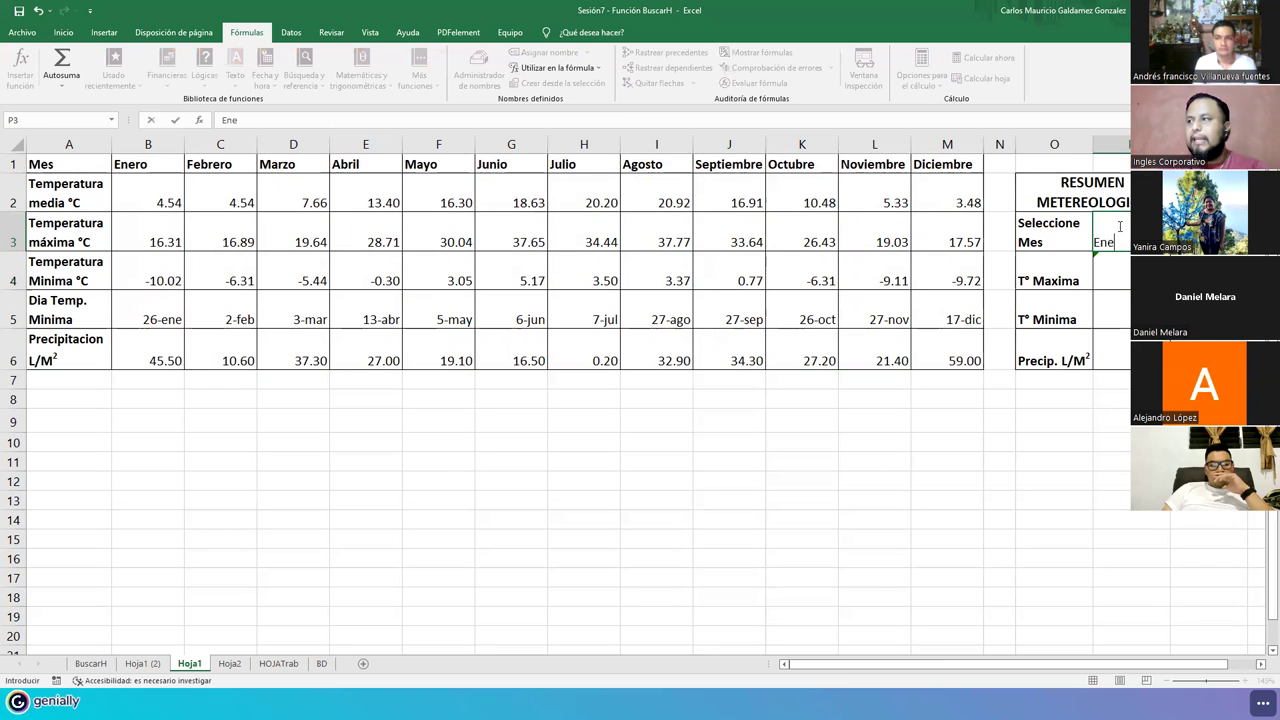
key("Down")
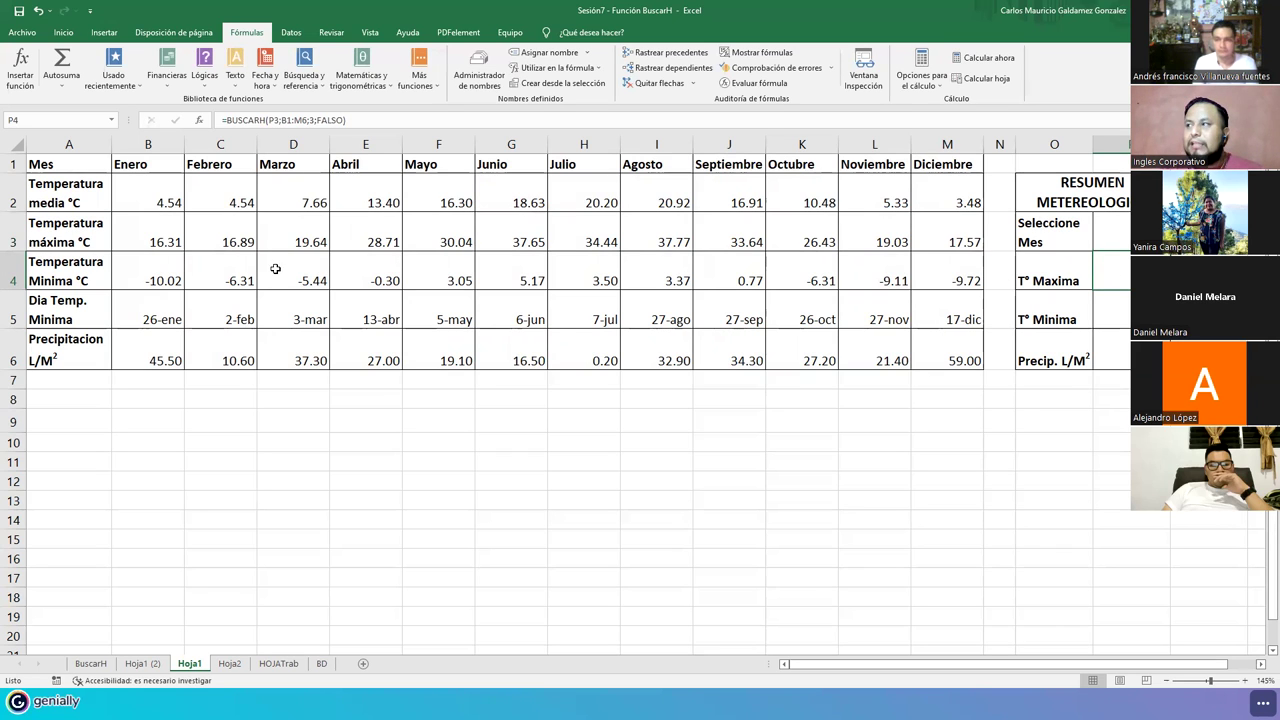
left_click(142, 240)
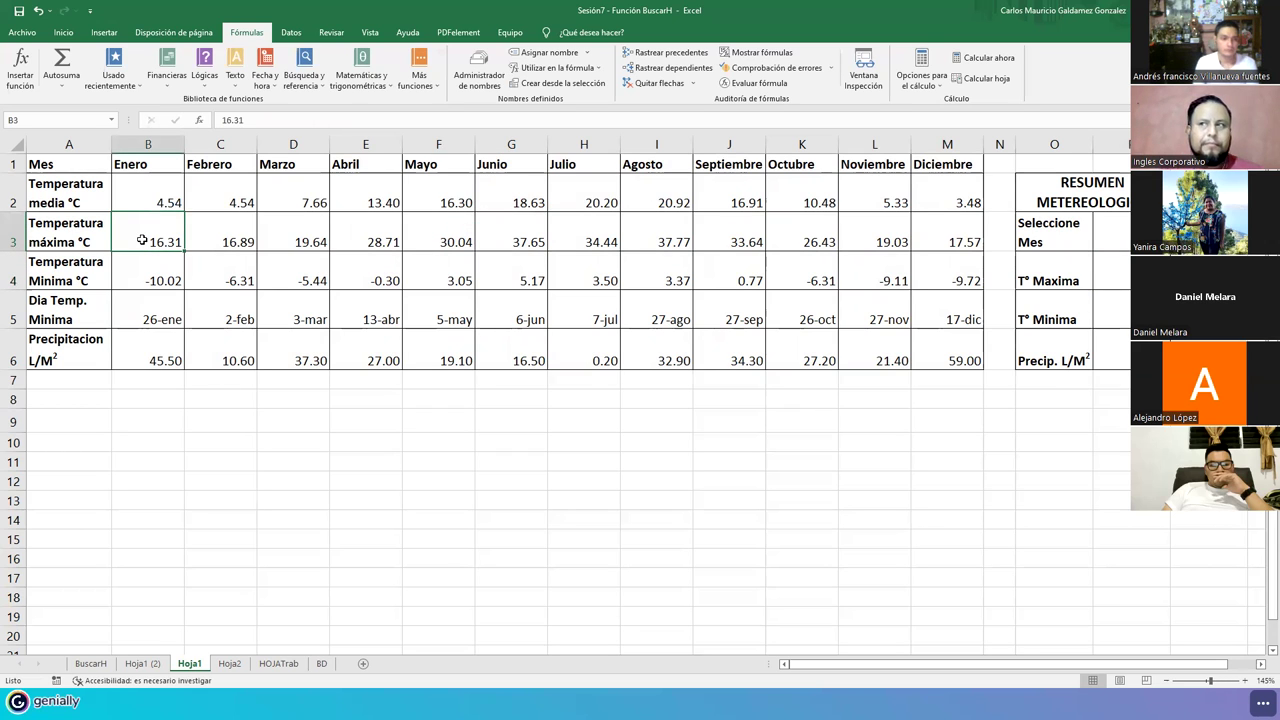
left_click(1110, 275)
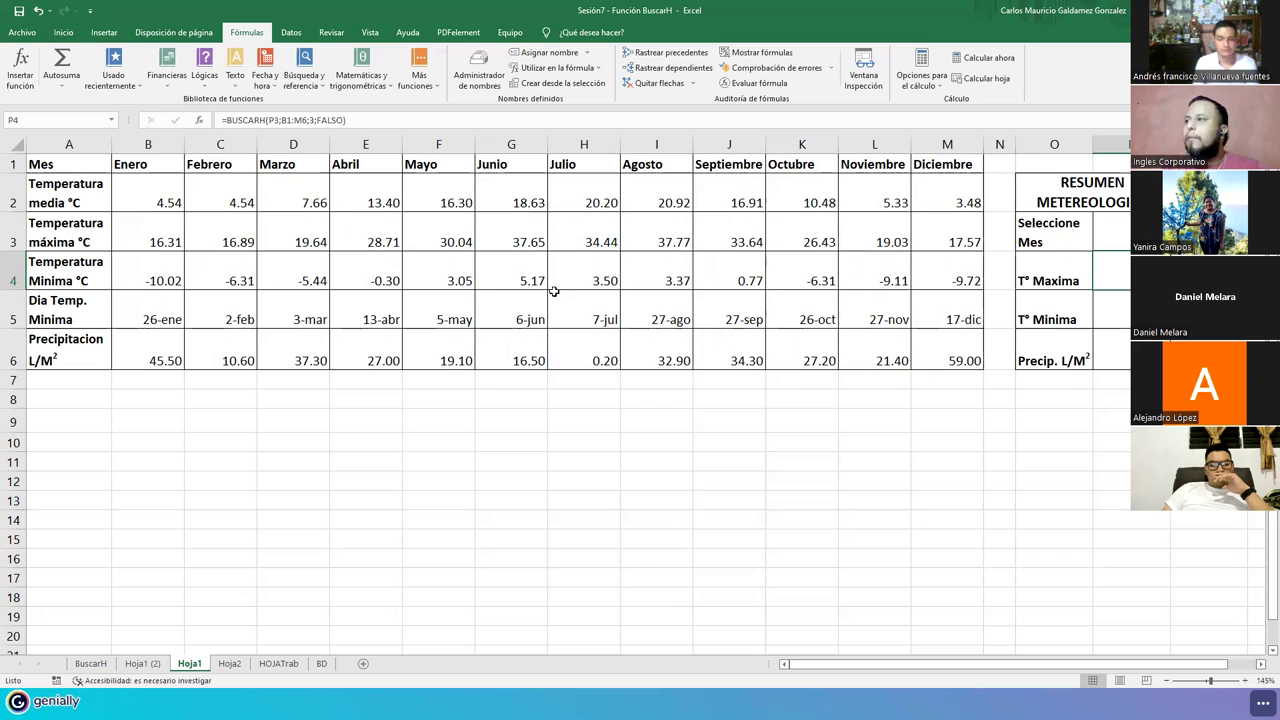
- Reuse the P4 formula text in T° Minima cell P5 with row index 4 and compare its result with B4
key("F2")
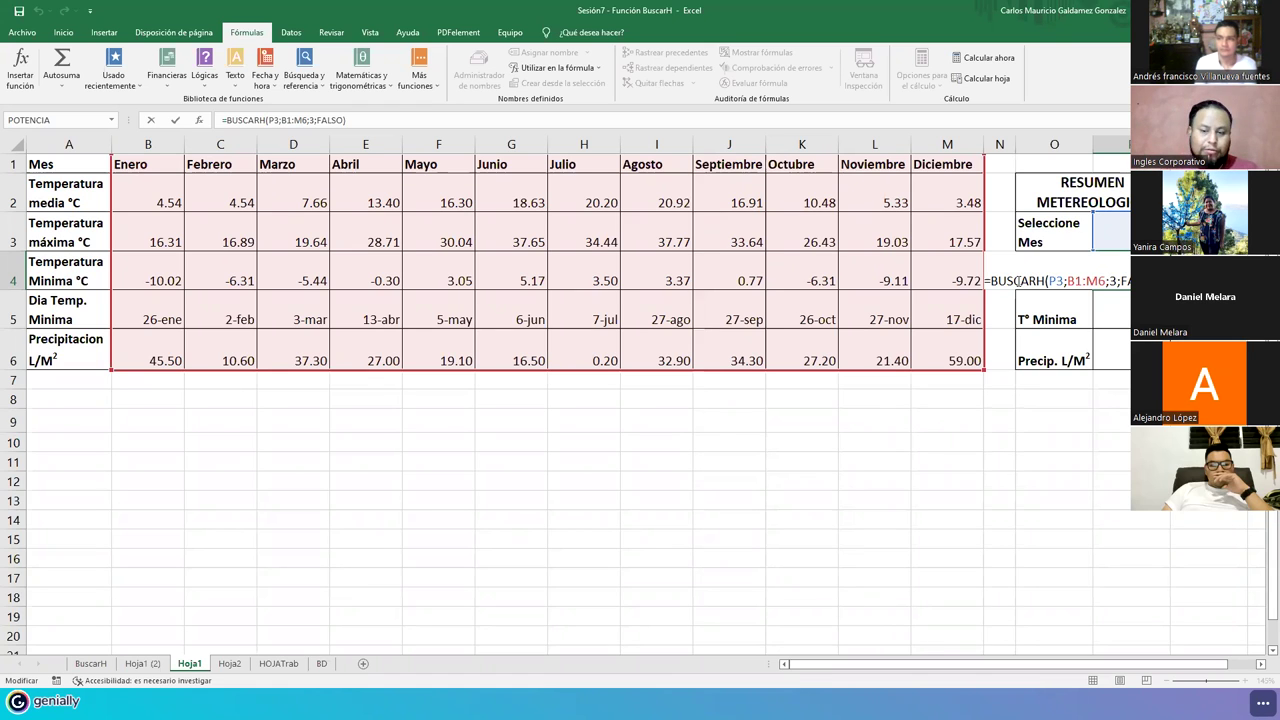
key("shift+Left")
key("shift+Left")
key("shift+Left")
key("shift+Left")
key("shift+Left")
key("shift+Left")
key("shift+Left")
key("shift+Left")
key("shift+Left")
key("shift+Left")
key("shift+Left")
key("shift+Left")
key("shift+Left")
key("shift+Left")
key("shift+Left")
key("shift+Left")
key("shift+Left")
key("shift+Left")
key("shift+Left")
key("shift+Left")
key("ctrl+c")
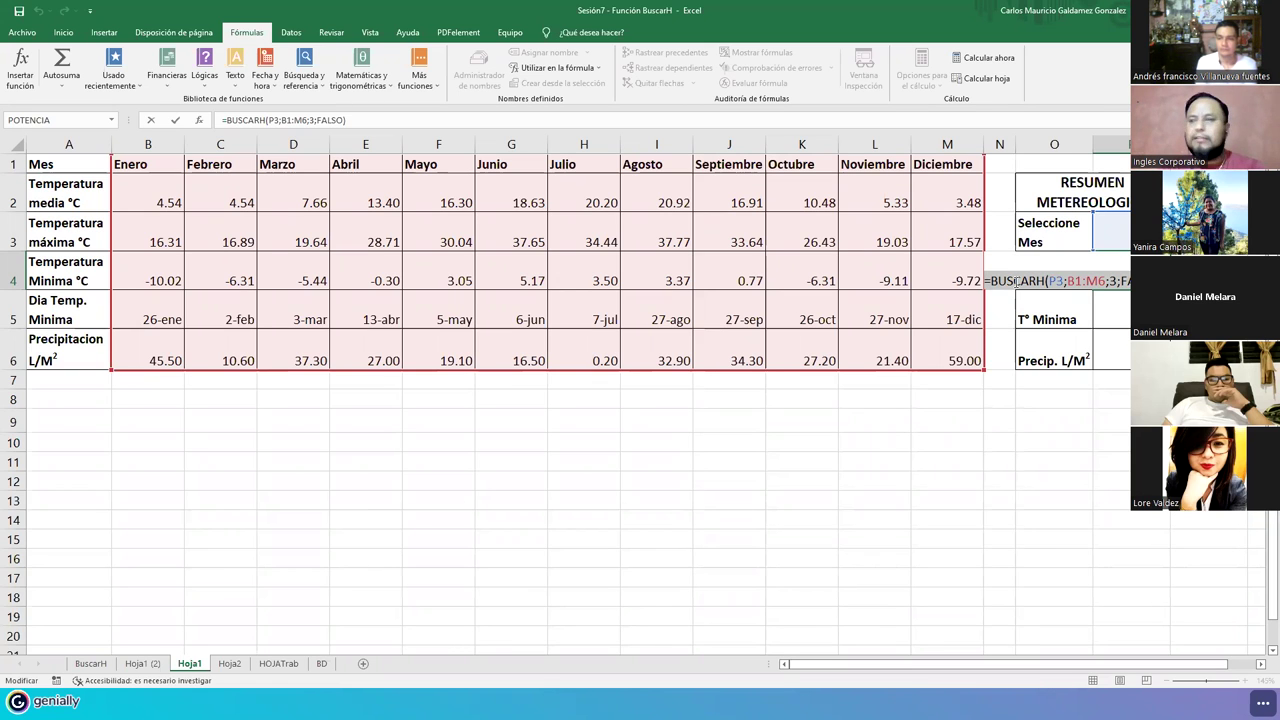
key("Return")
key("F2")
key("ctrl+v")
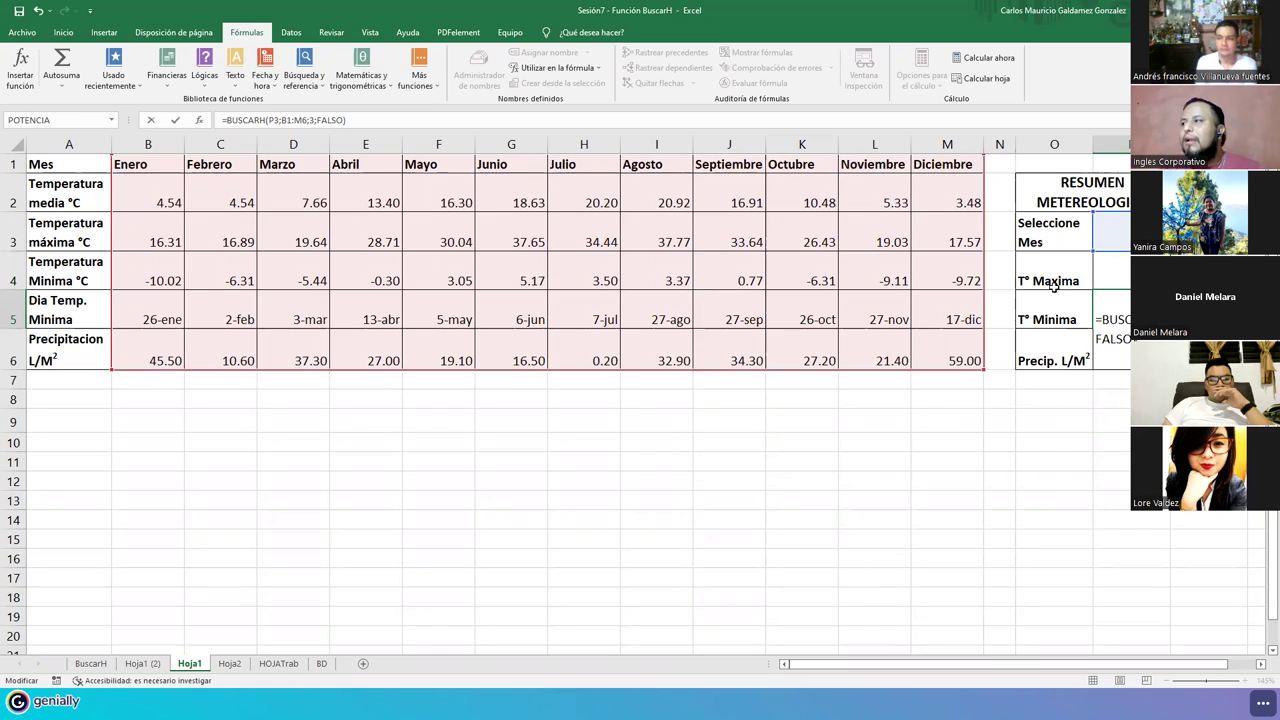
key("Left")
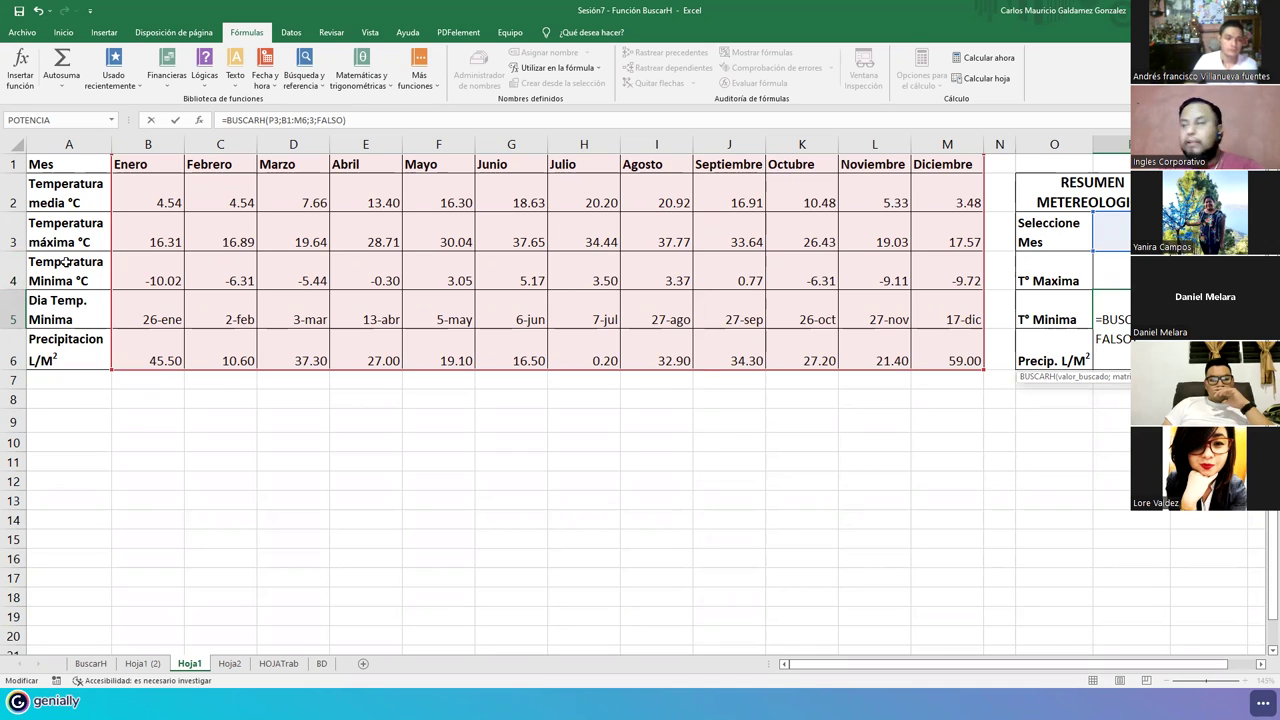
key("Escape")
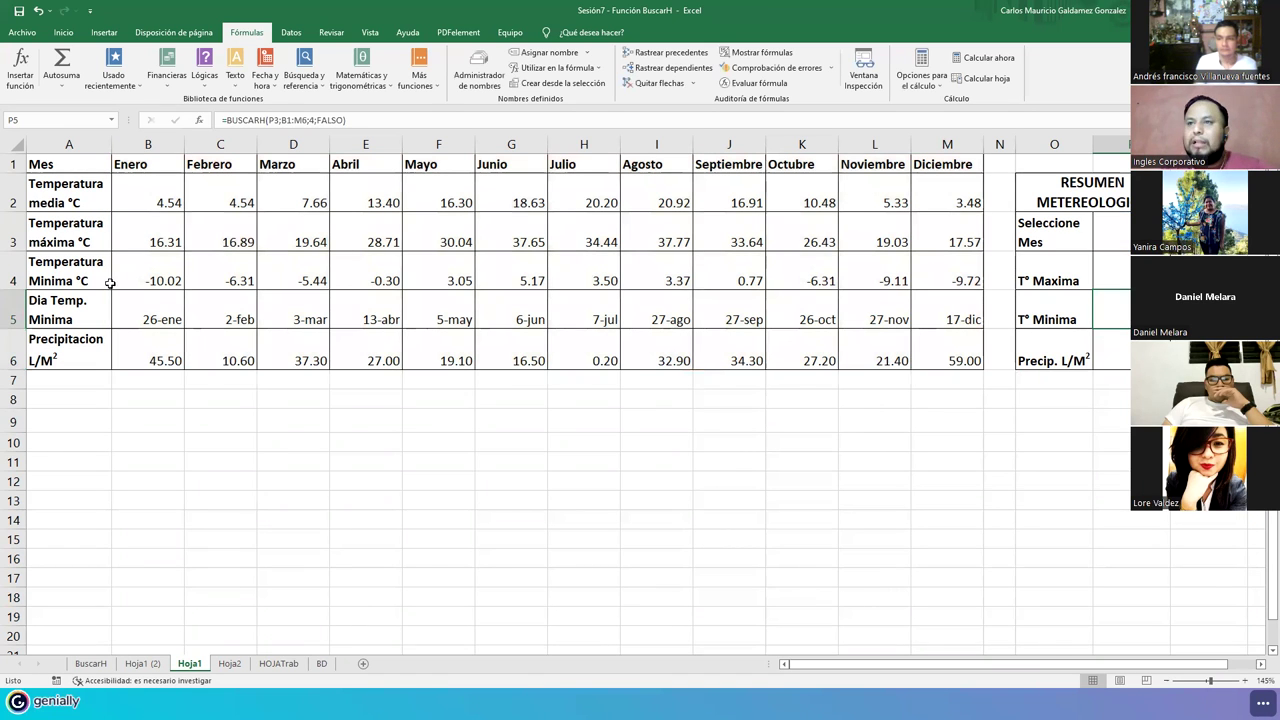
left_click(131, 274)
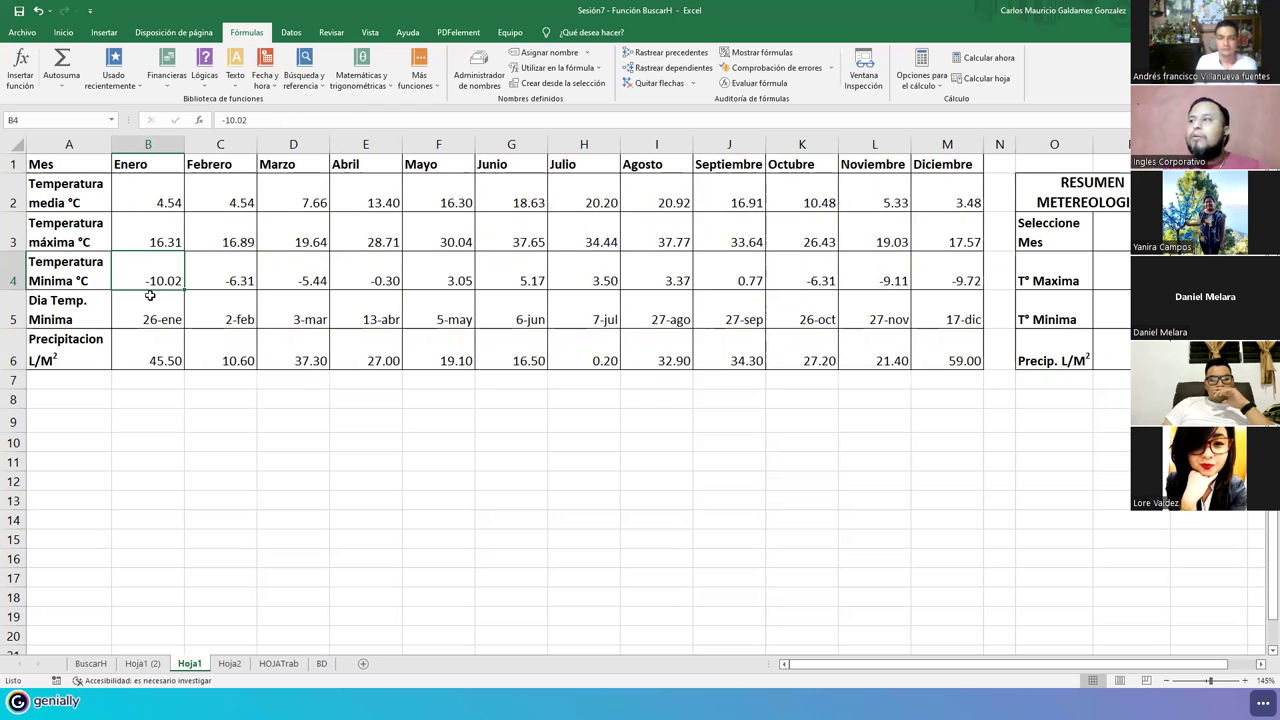
- Enter =BUSCARH(P3;B1:M6;6;FALSO) in Precip. L/M² cell P6 and check its arguments
left_click(1128, 345)
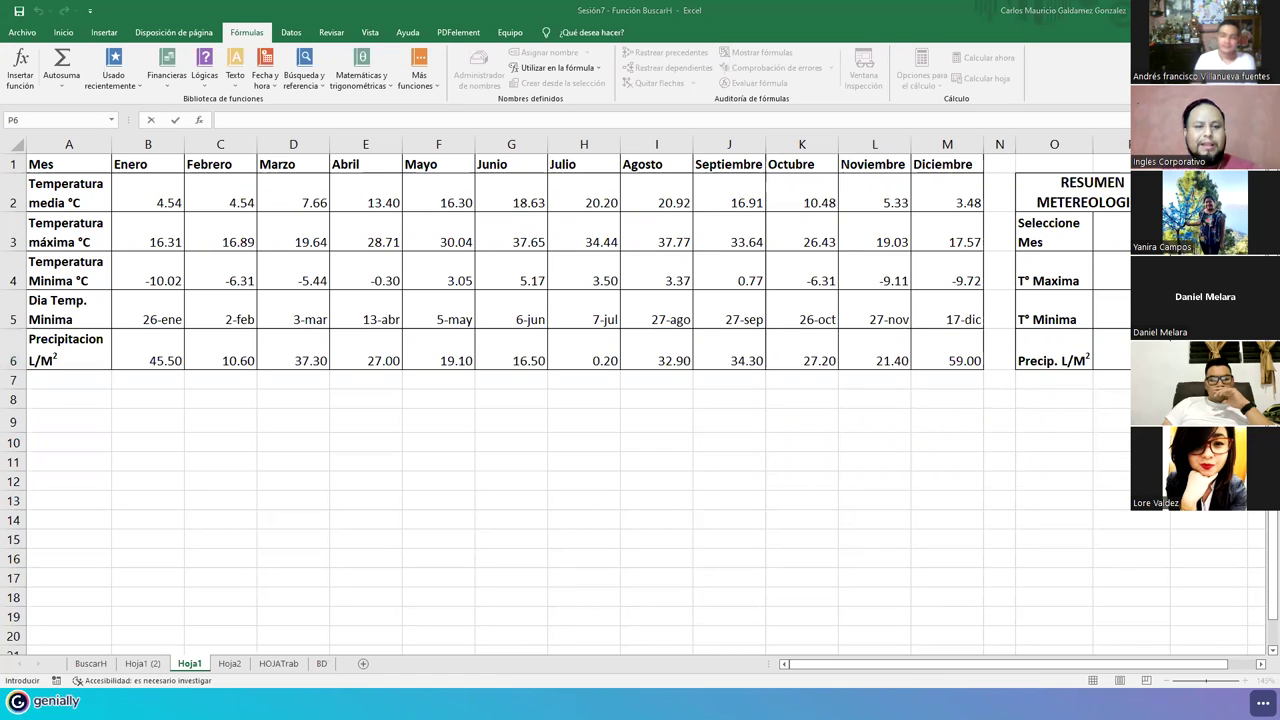
left_click(1125, 345)
type("=BUSCARH(P3;B1:M6;6;FALSO)")
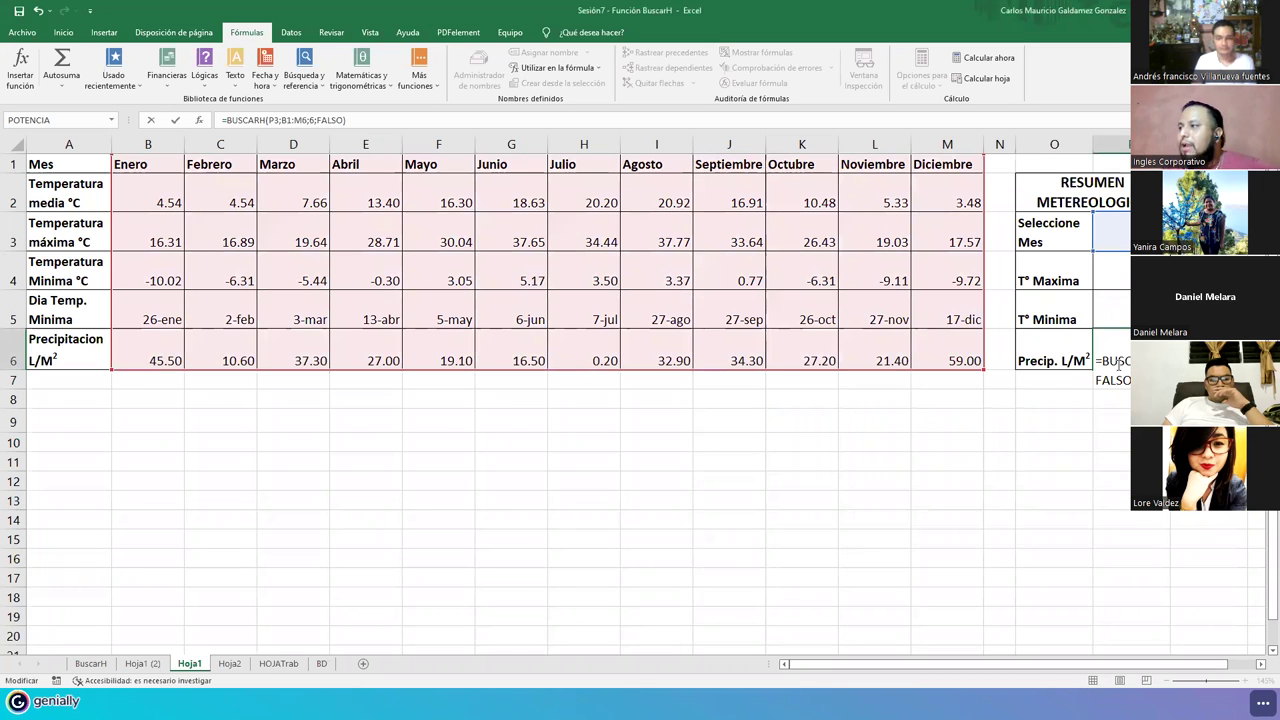
left_click(1118, 366)
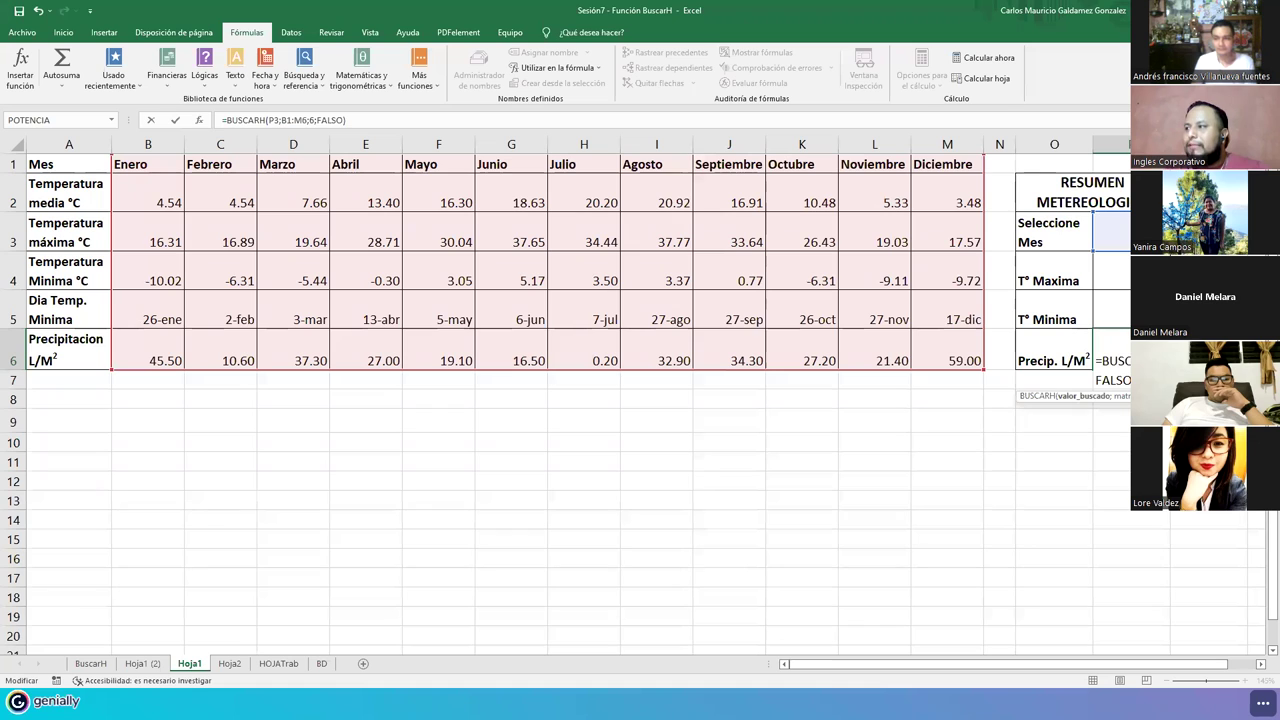
key("Right")
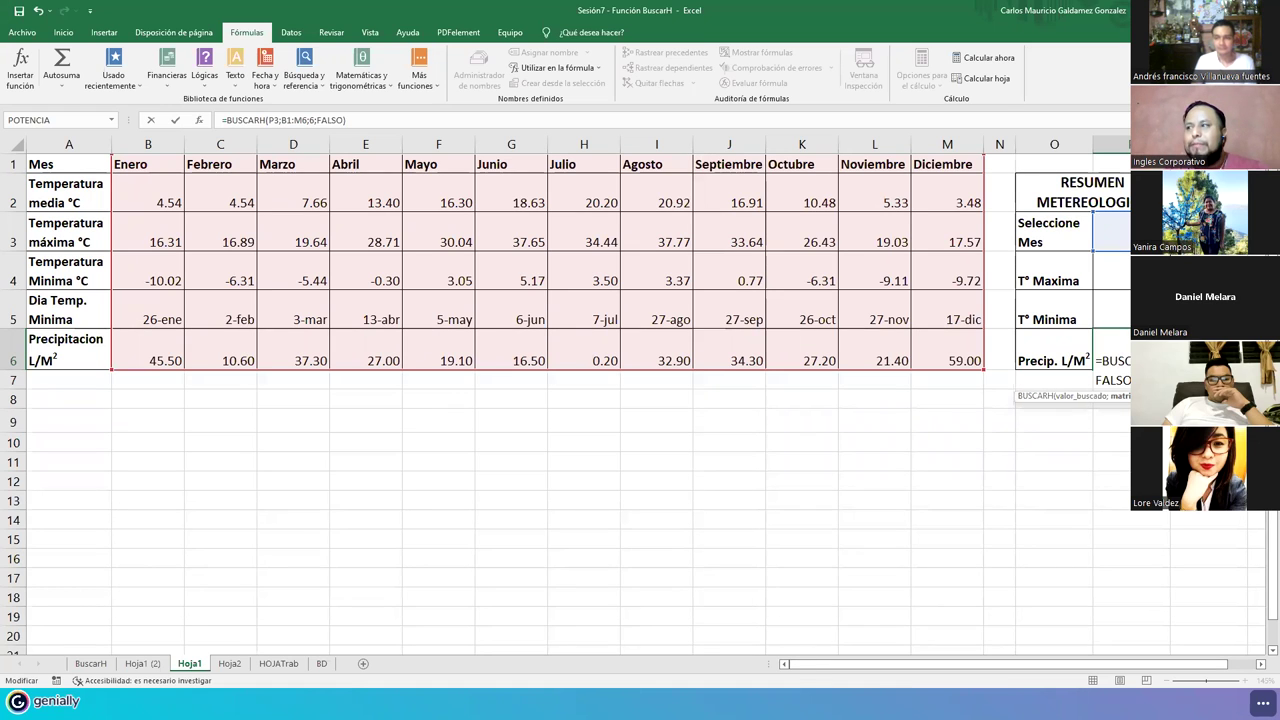
key("Left")
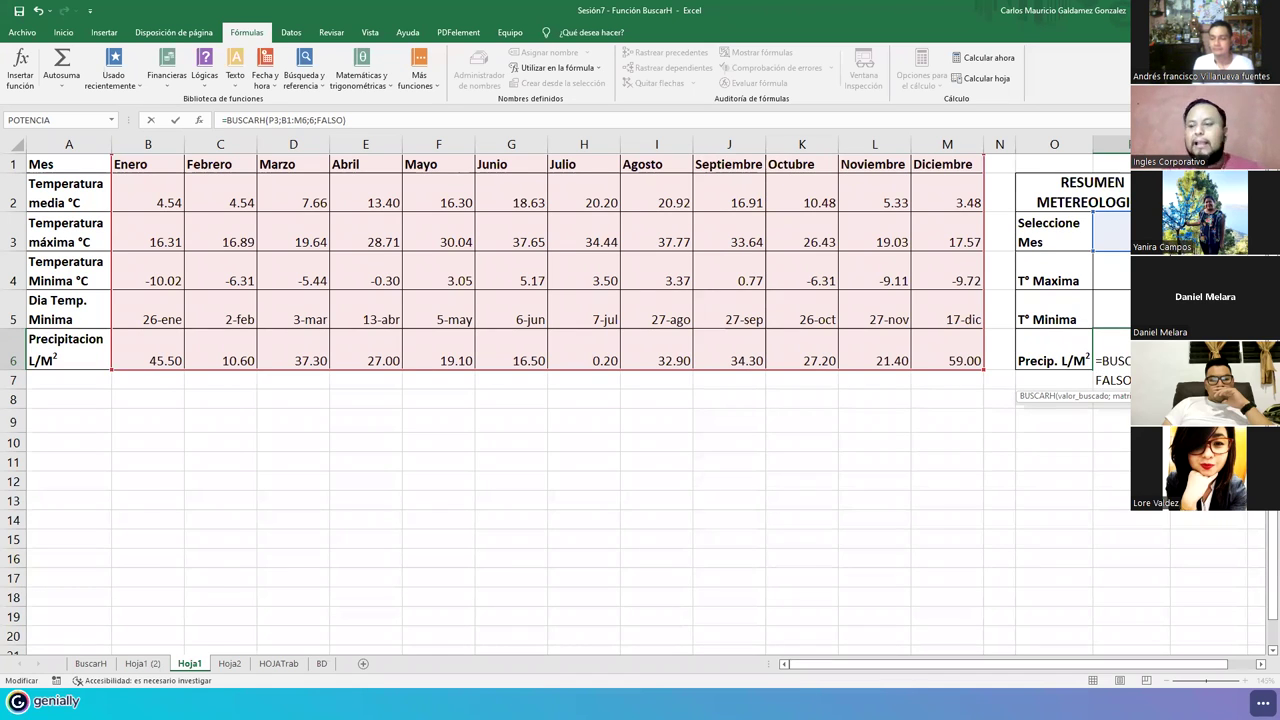
key("Return")
left_click(1110, 350)
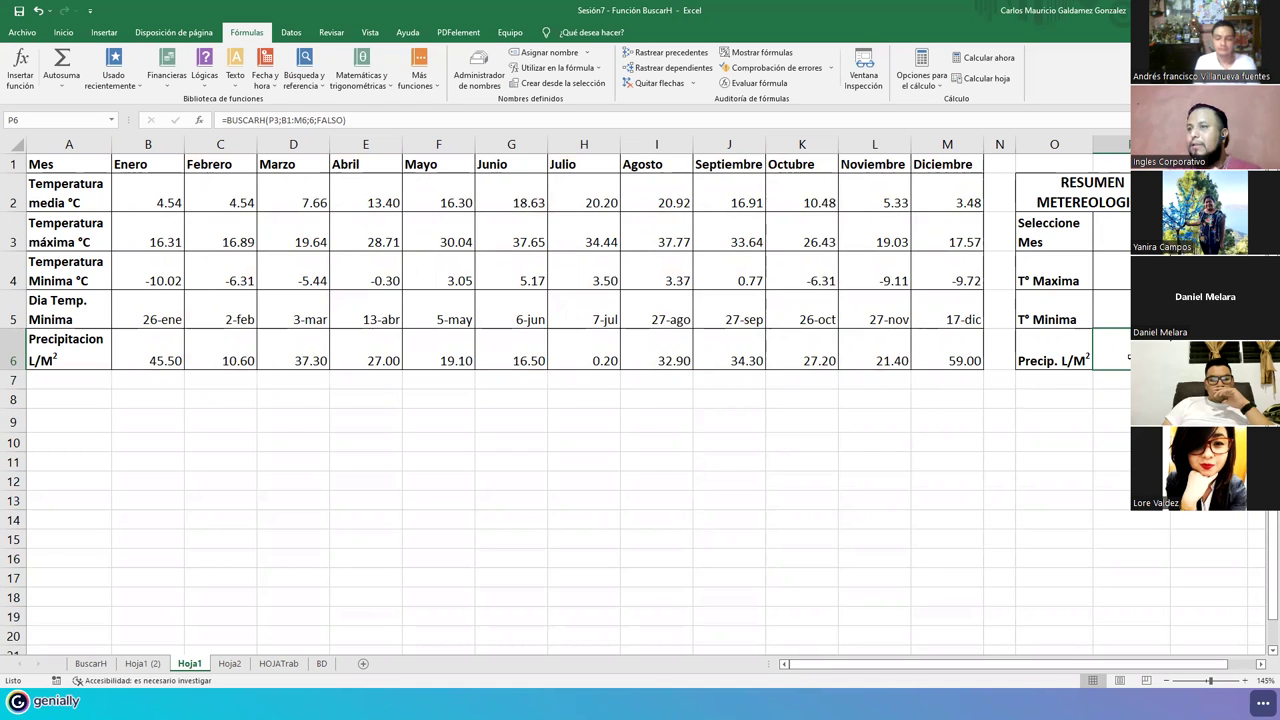
- Review the BUSCARH formulas in P4 to P6 and the row and column layout of the monthly weather table
left_click_drag(1110, 275, 1108, 351)
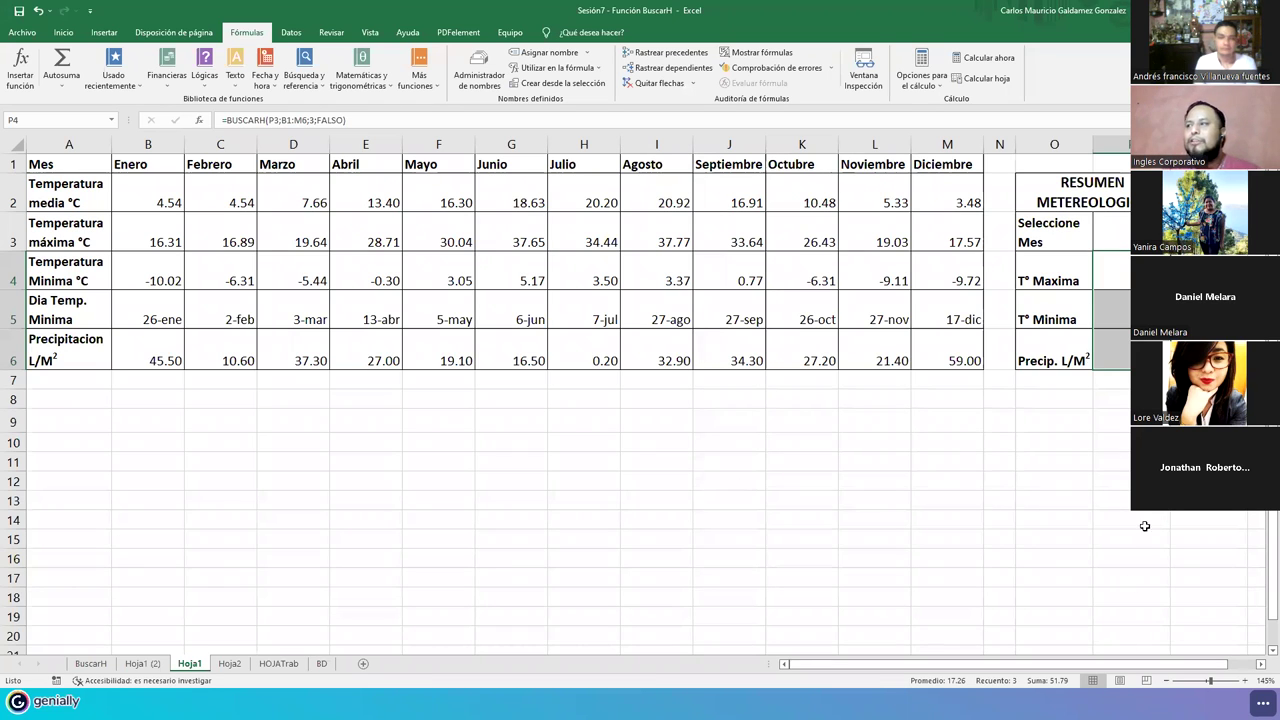
left_click(1116, 277)
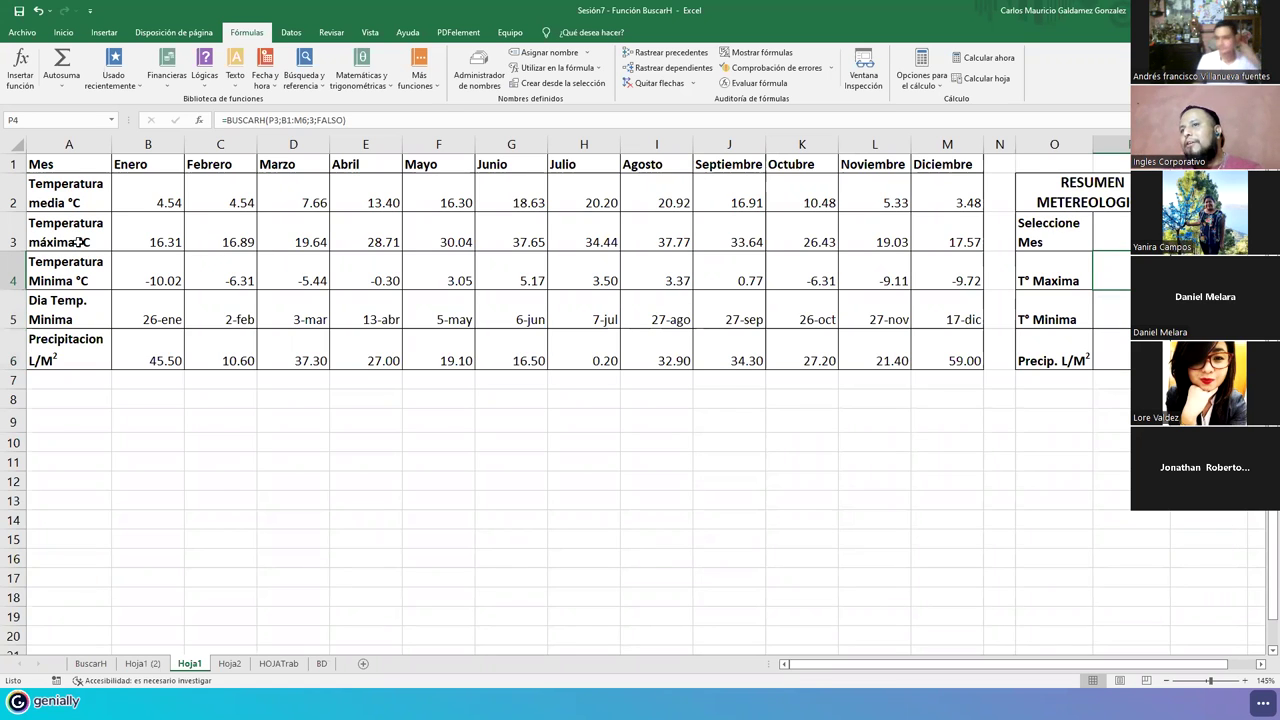
key("Down")
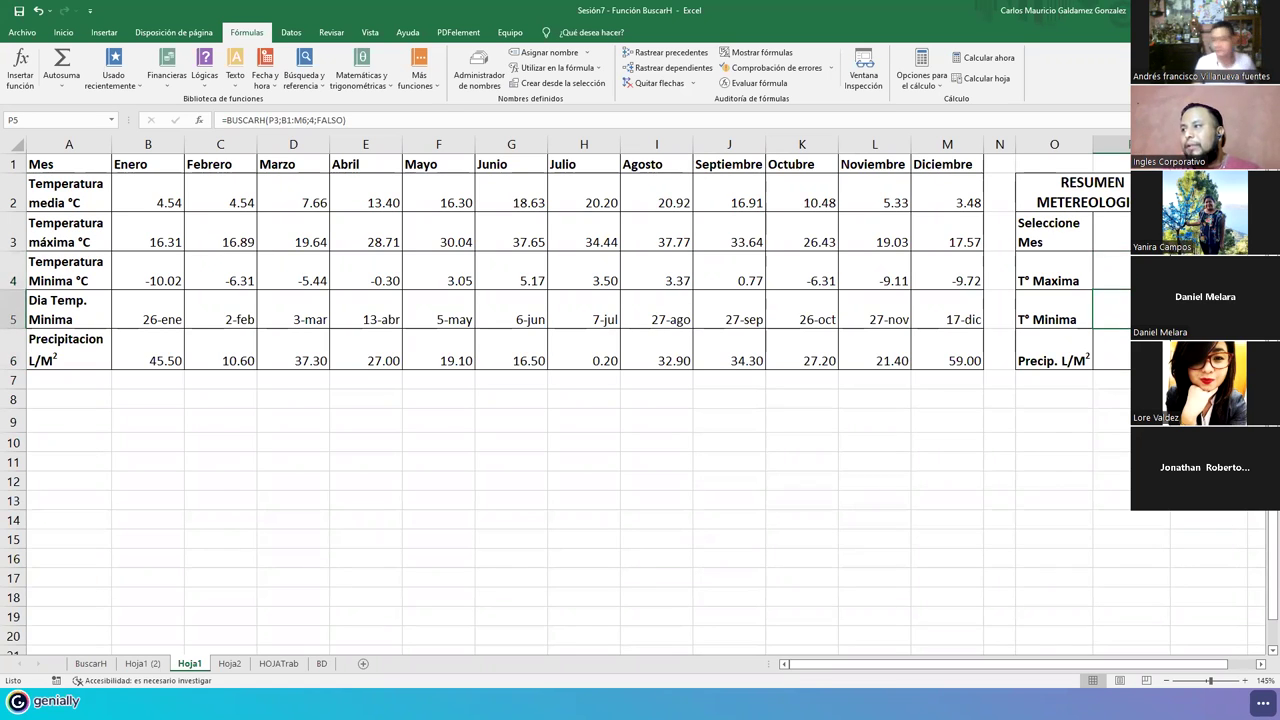
key("Down")
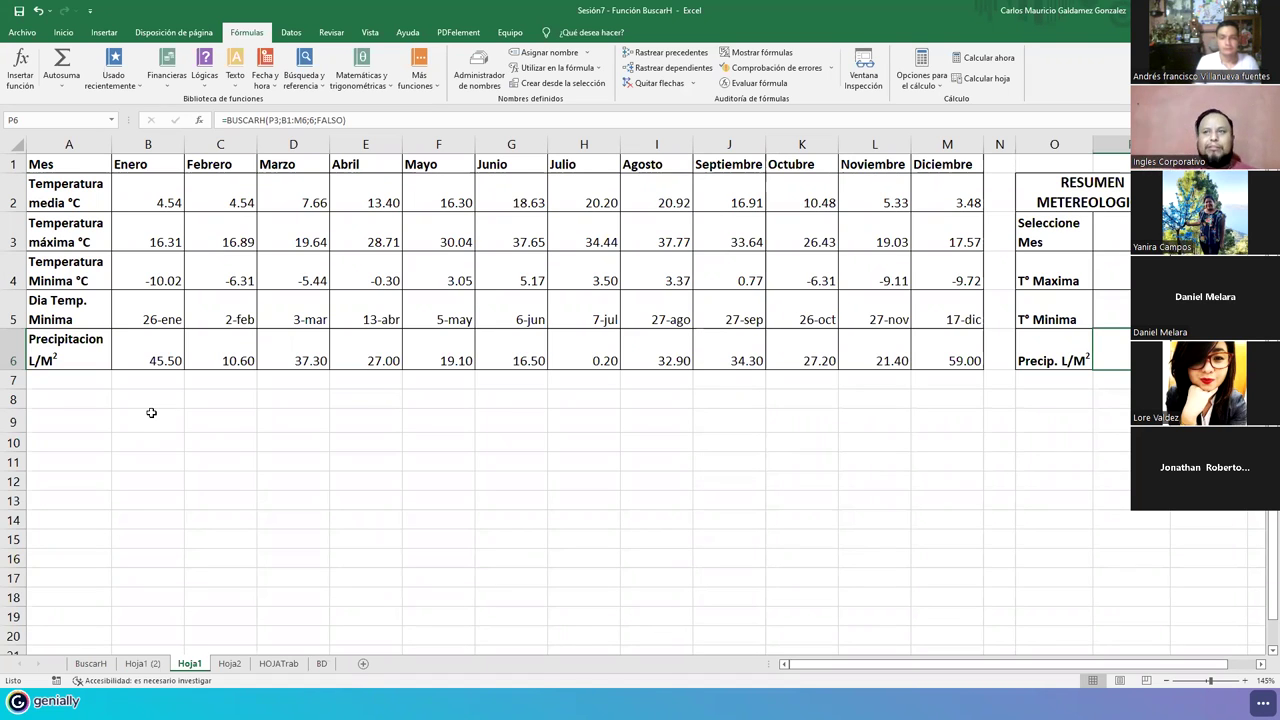
mouse_move(158, 186)
left_mouse_down()
mouse_move(995, 181)
mouse_move(148, 193)
left_mouse_up()
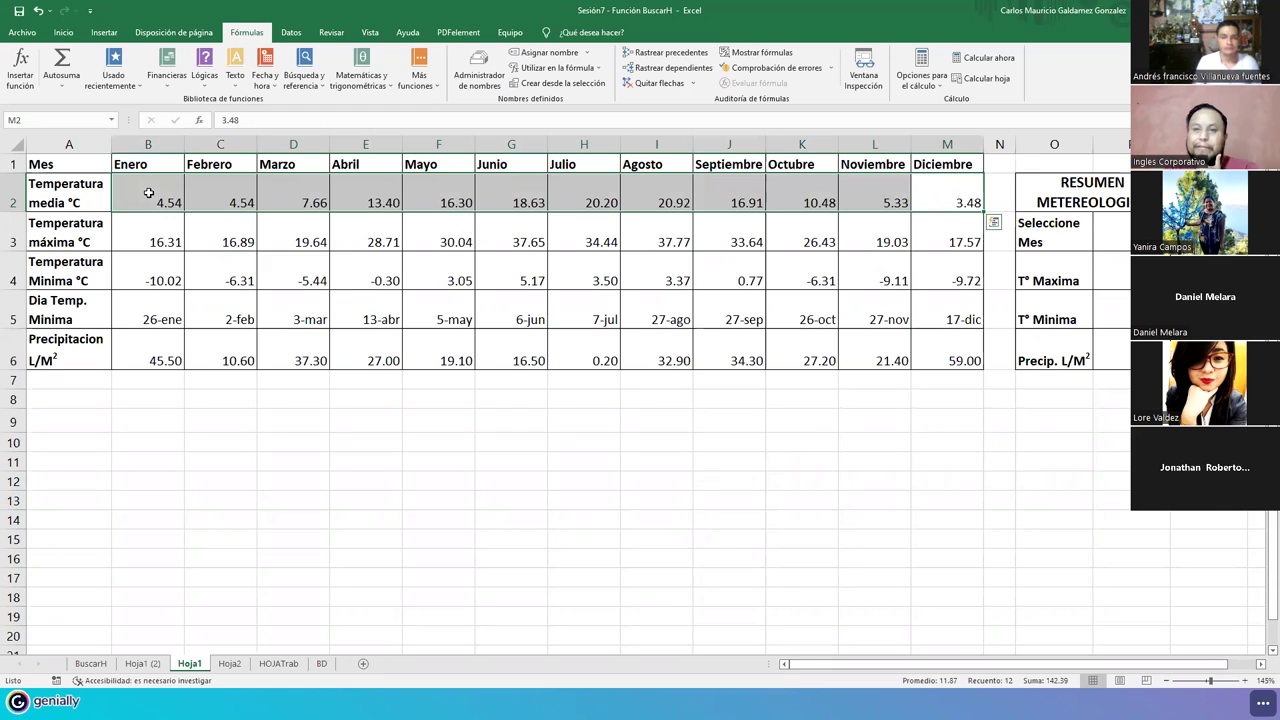
left_click_drag(54, 200, 62, 590)
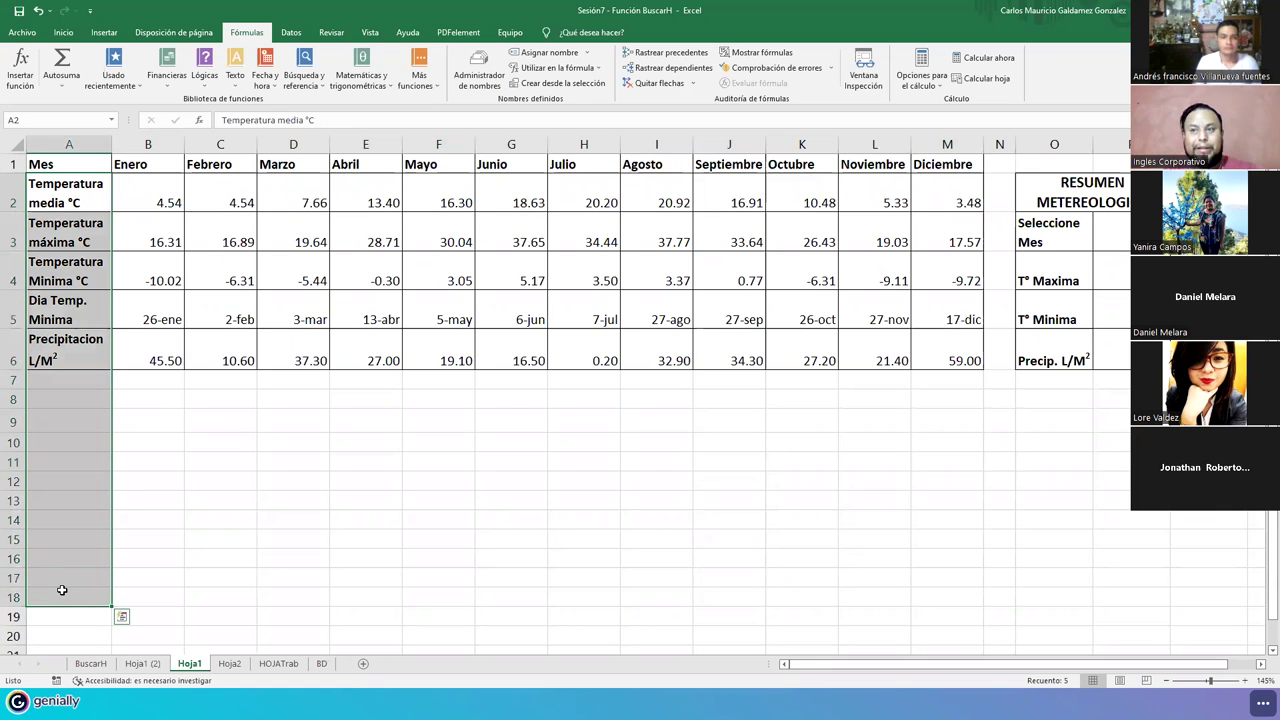
left_click(140, 442)
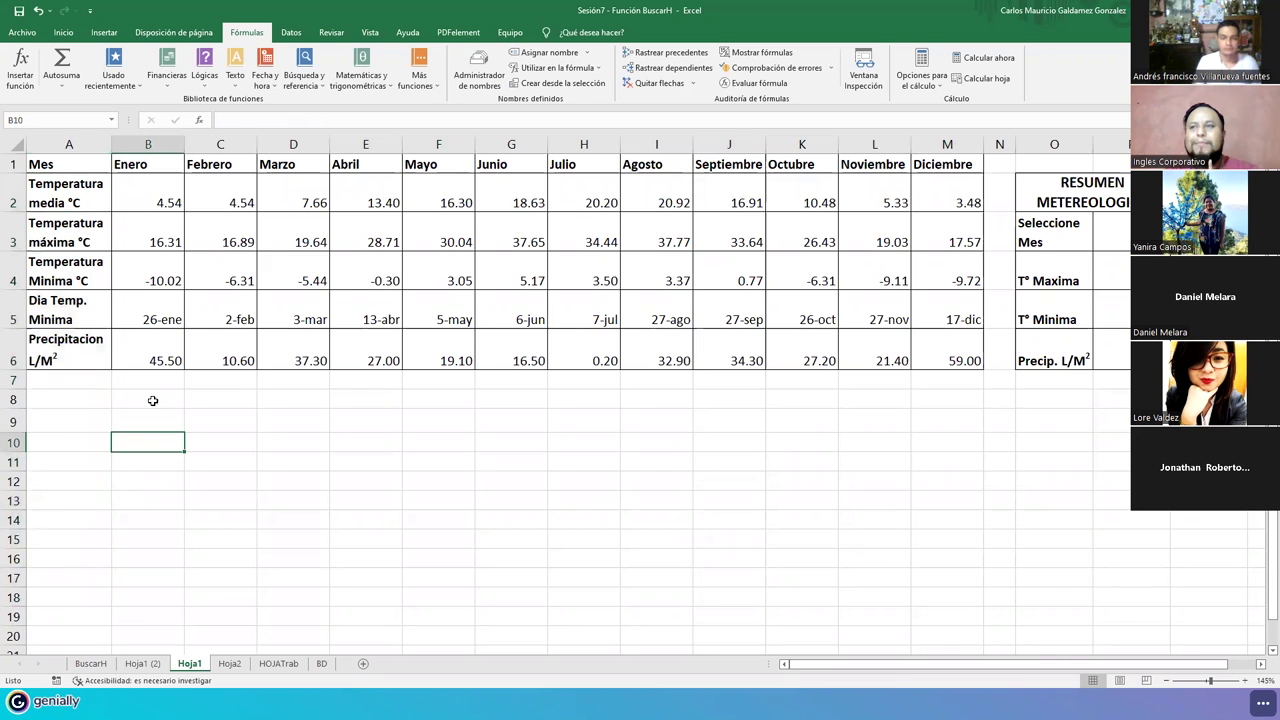
left_click_drag(107, 170, 931, 354)
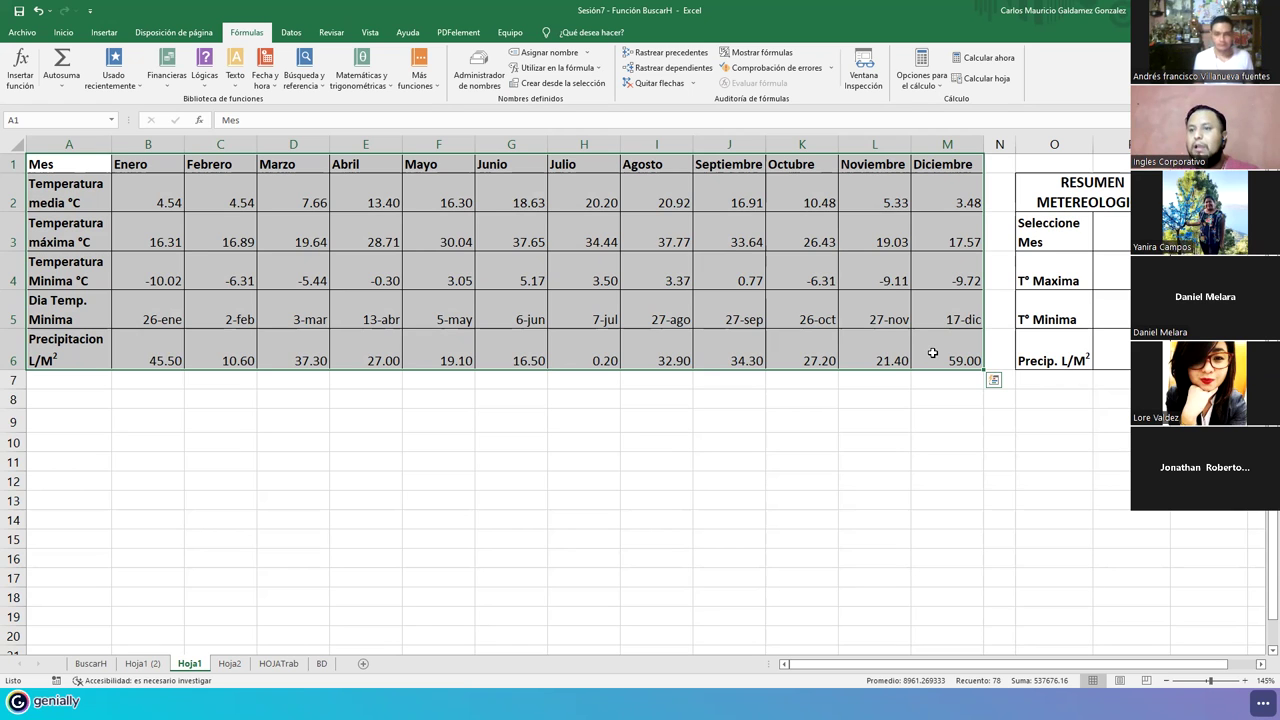
left_click(374, 348)
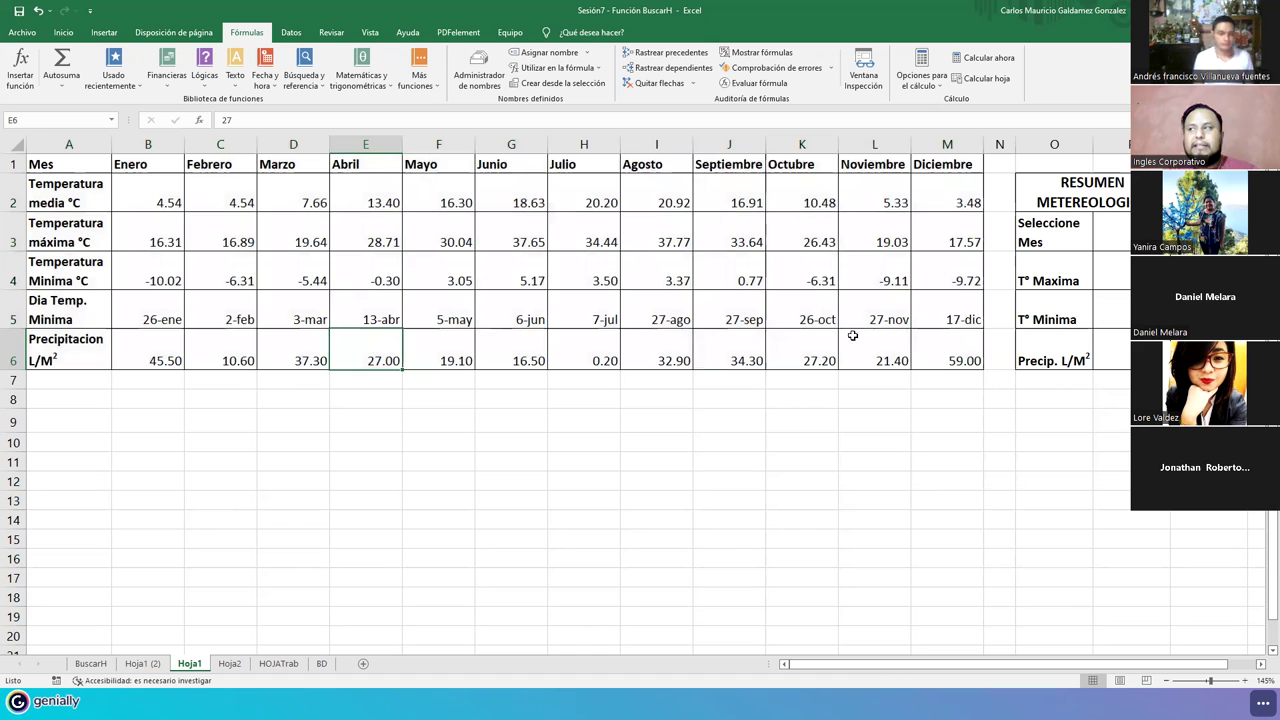
left_click_drag(50, 168, 1074, 360)
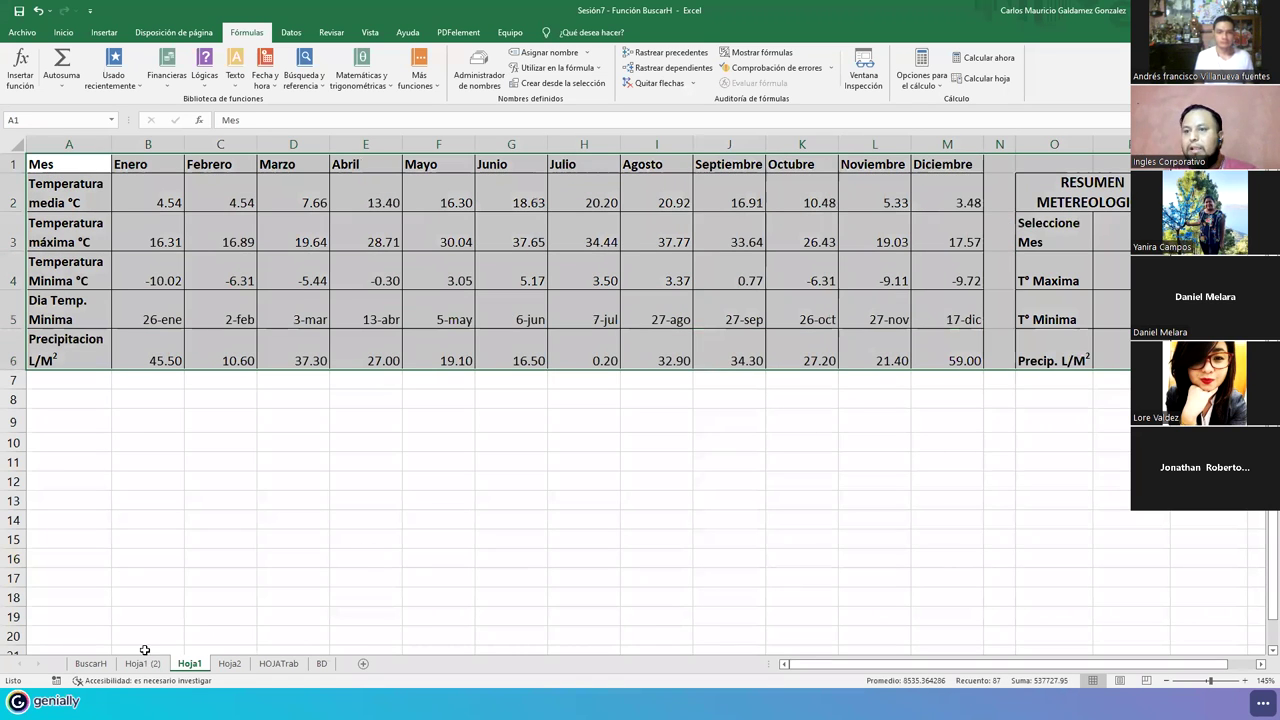
- Open sheet BuscarH and enlarge the view of the LISTADO DE GANADORES and prize tables to 160%
left_click(89, 666)
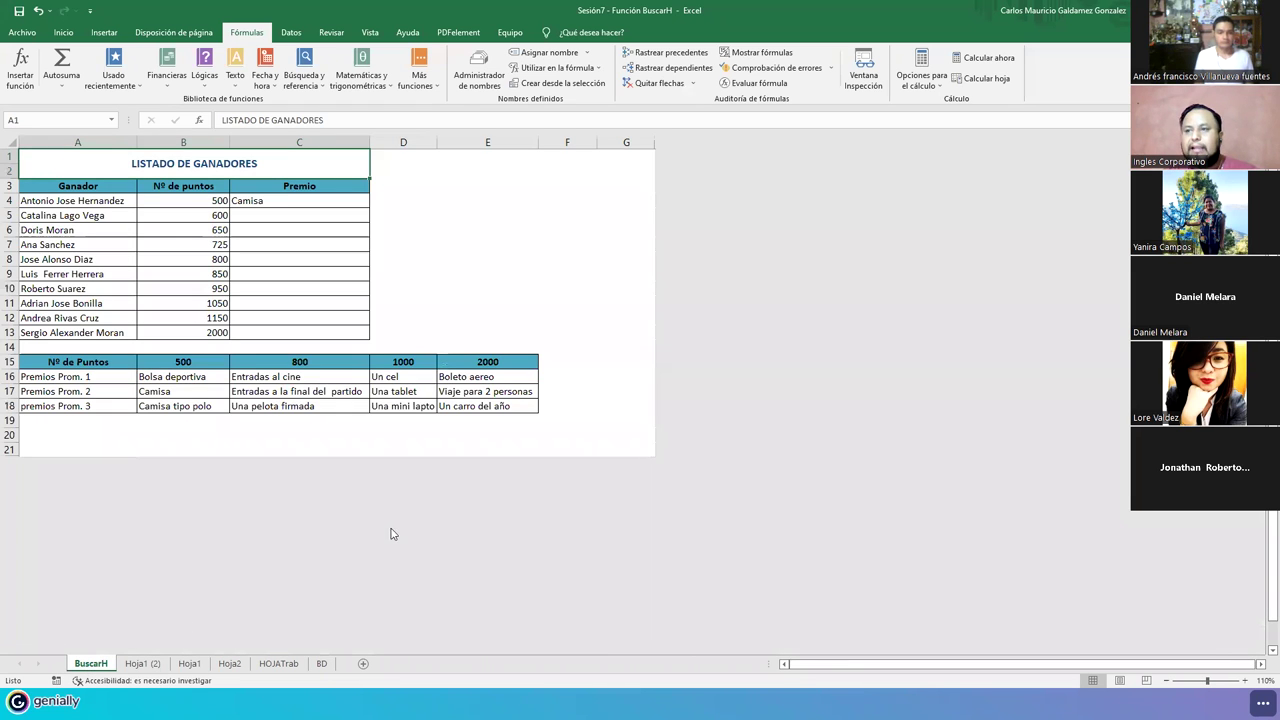
scroll(394, 542, "up", 2)
scroll(394, 542, "up", 3)
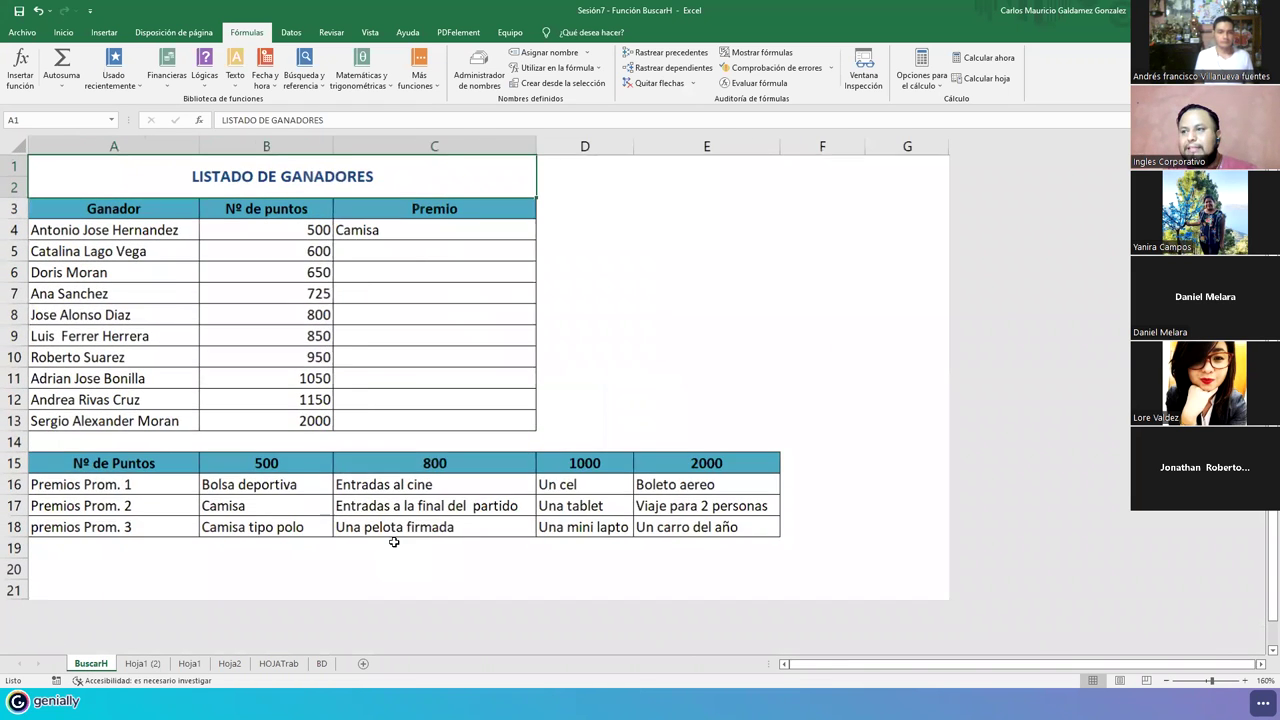
- Review the Ganador, Nº de puntos and Premio columns of the winners list and the three promotion rows of the prize table
left_click(323, 402)
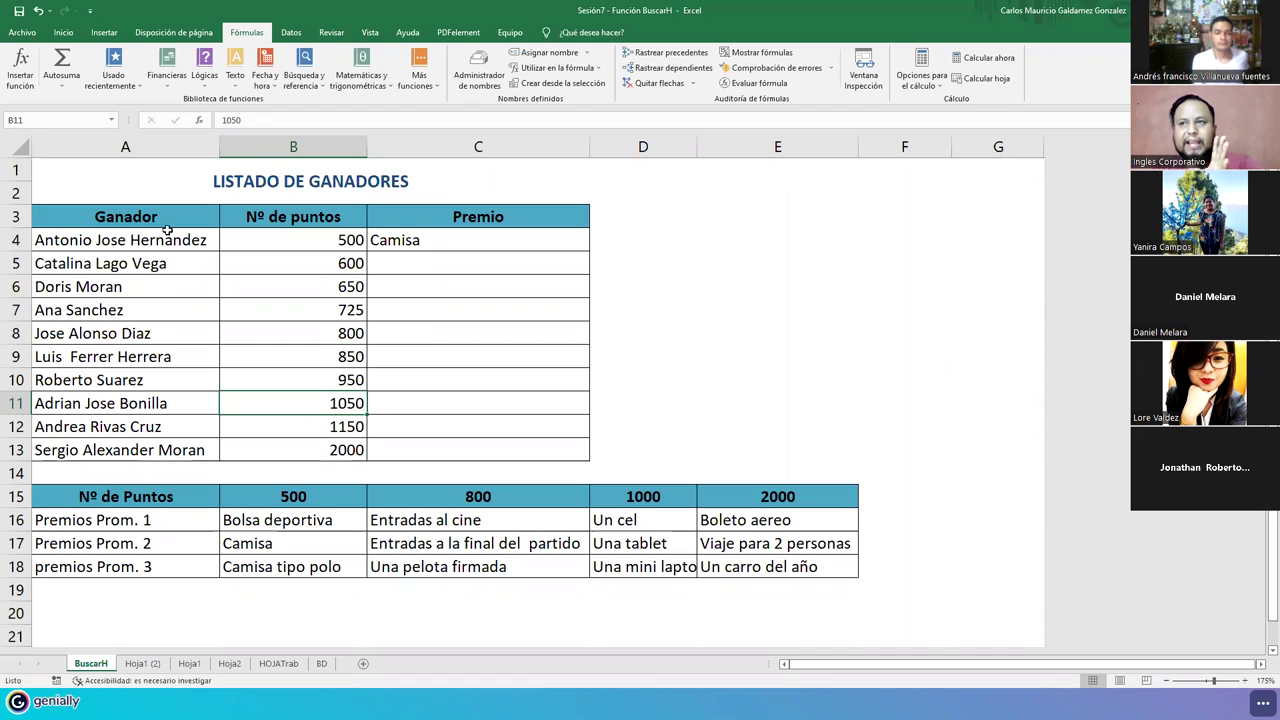
left_click_drag(135, 222, 423, 440)
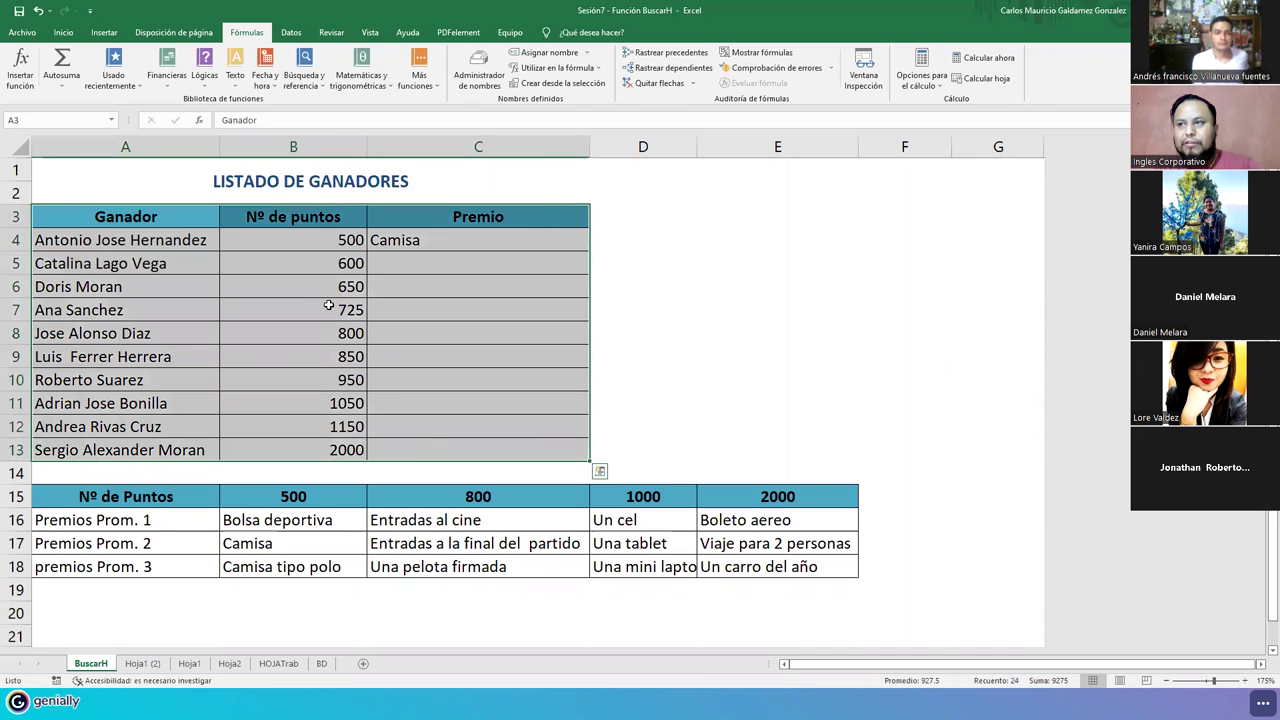
left_click(158, 218)
left_click_drag(148, 263, 143, 449)
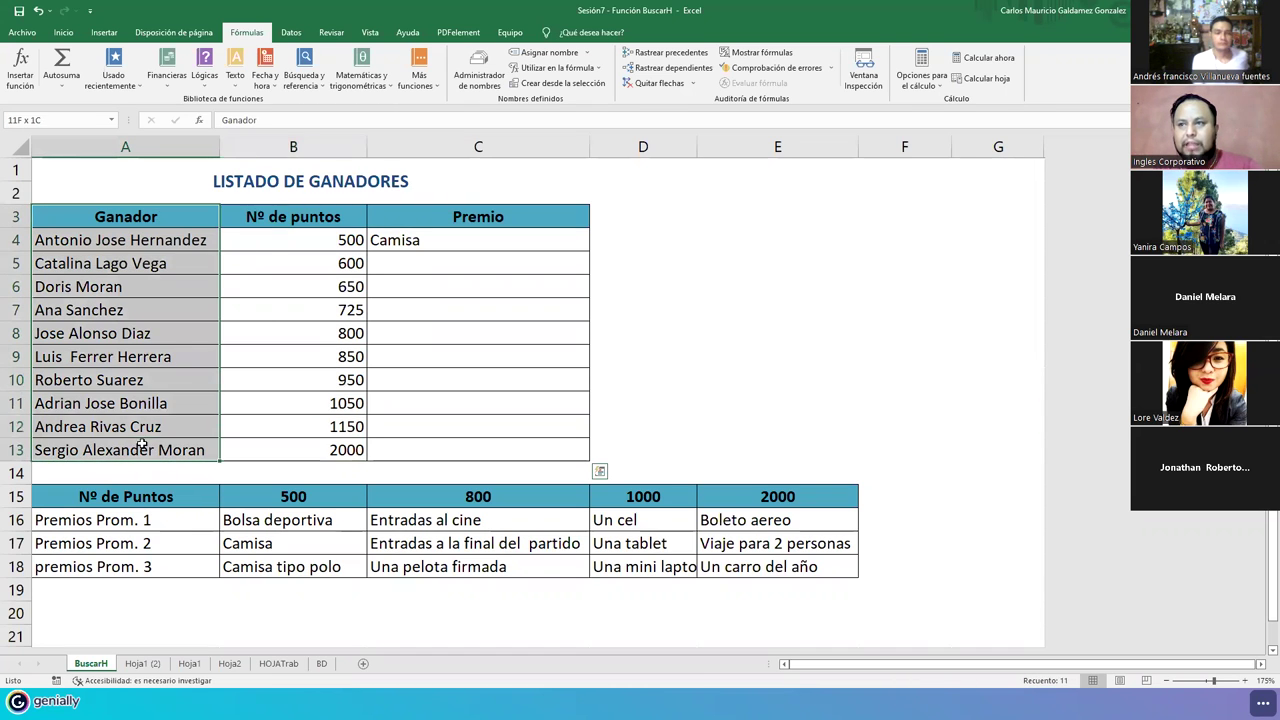
left_click_drag(290, 216, 325, 450)
left_click_drag(468, 214, 470, 449)
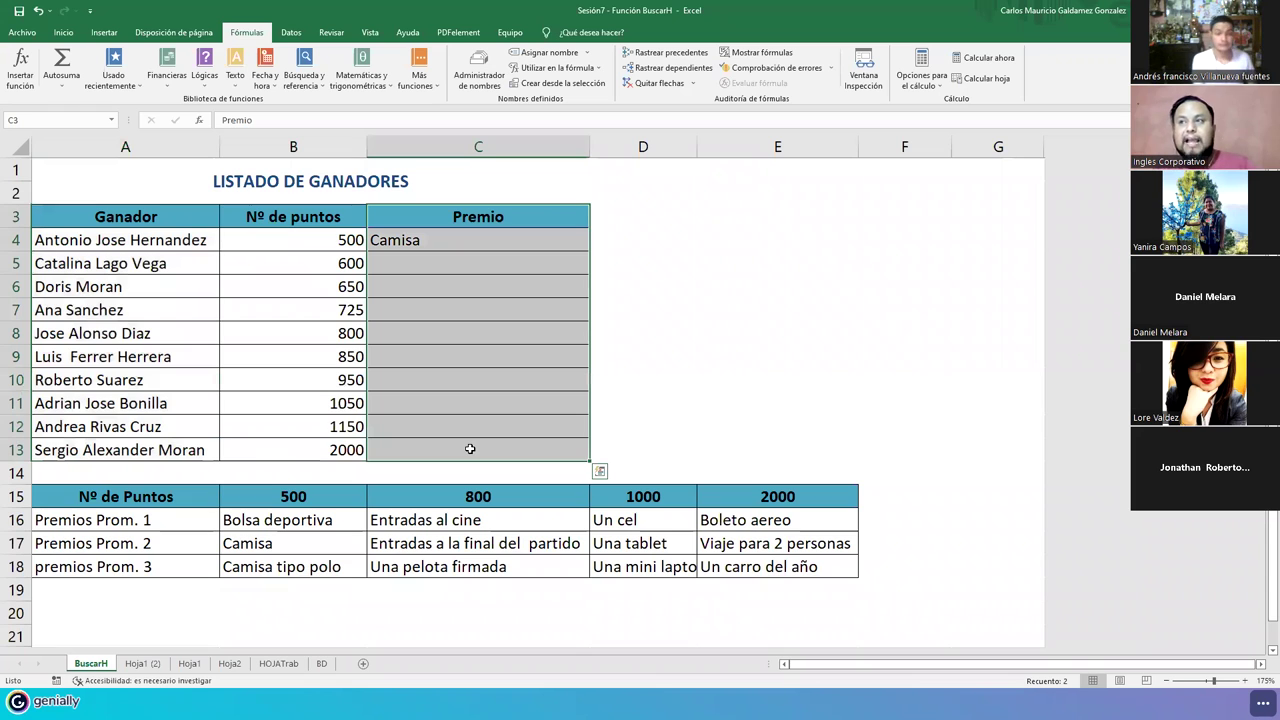
left_click_drag(283, 244, 286, 446)
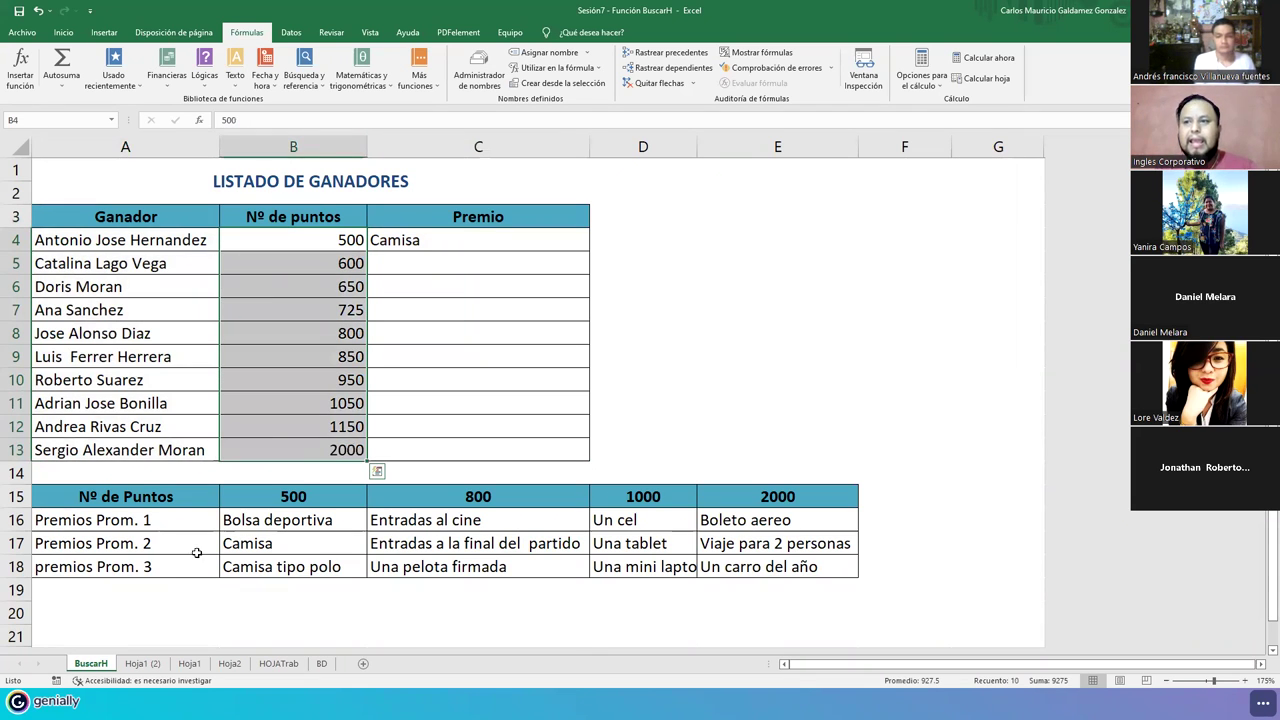
left_click_drag(100, 497, 750, 564)
left_click_drag(138, 524, 86, 567)
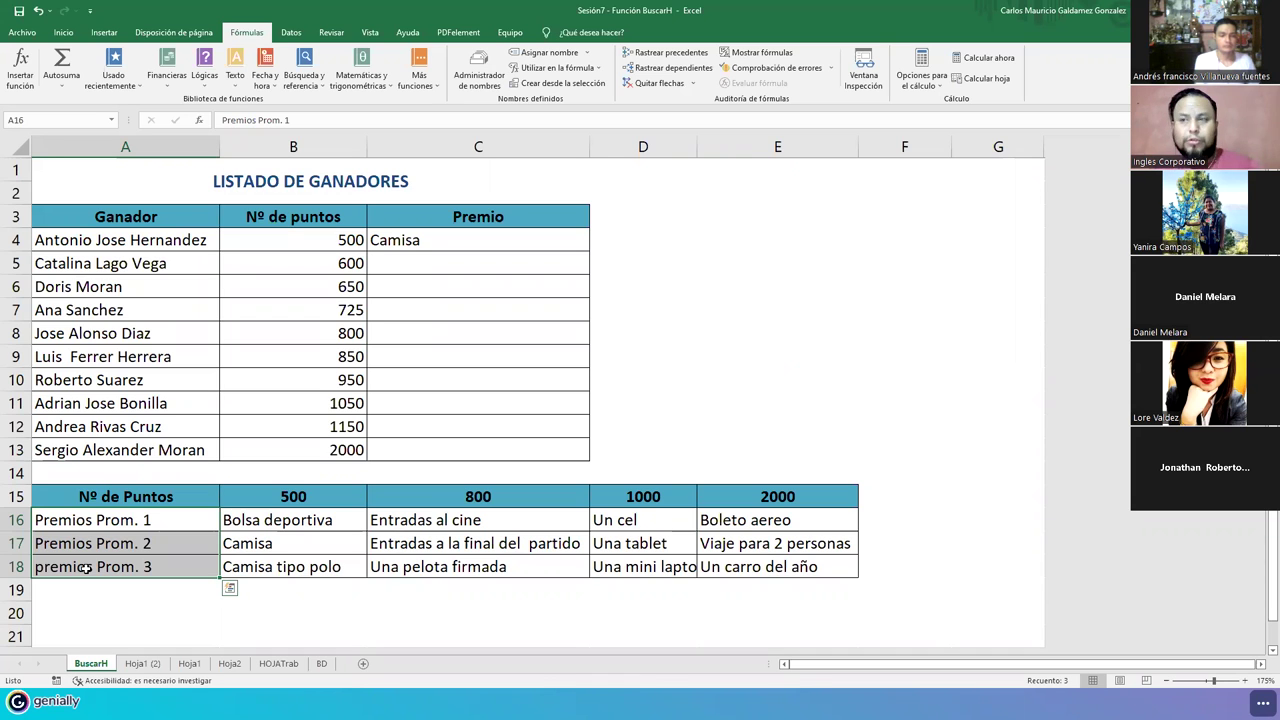
- Inspect the BUSCARH formula in Premio cell C4, including its table range and row index
left_click(451, 245)
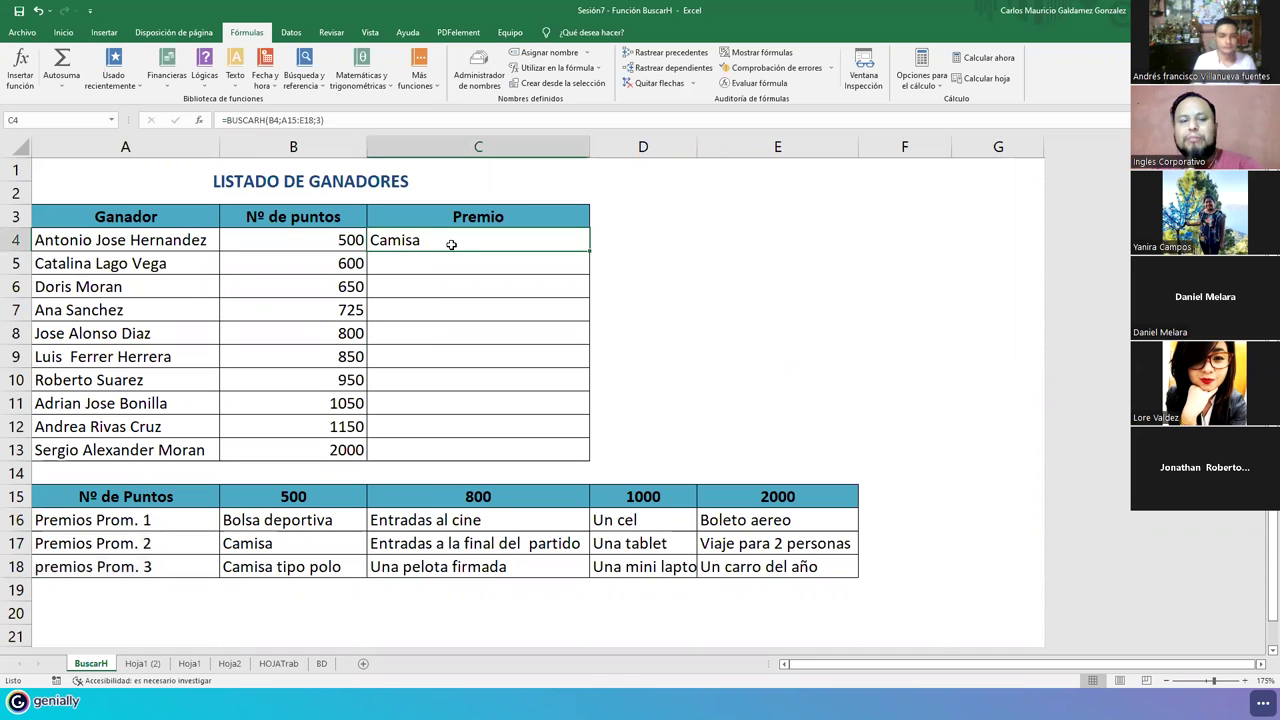
double_click(451, 245)
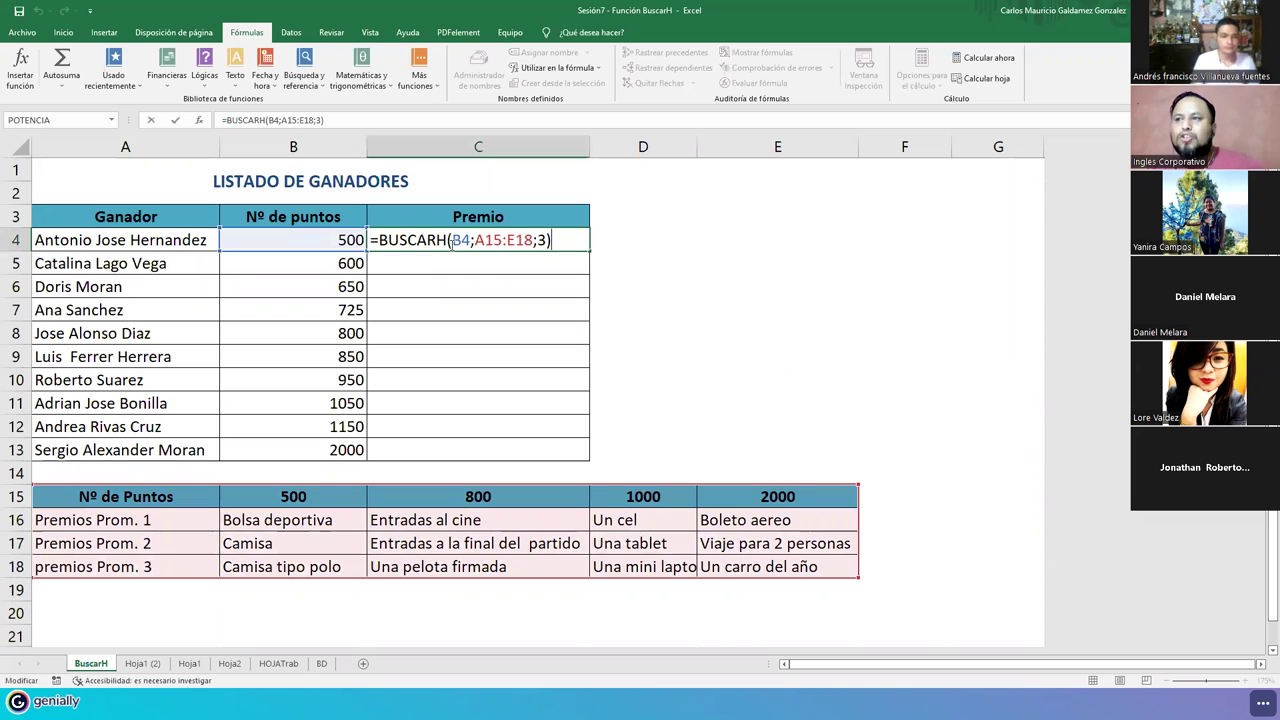
left_click(540, 240)
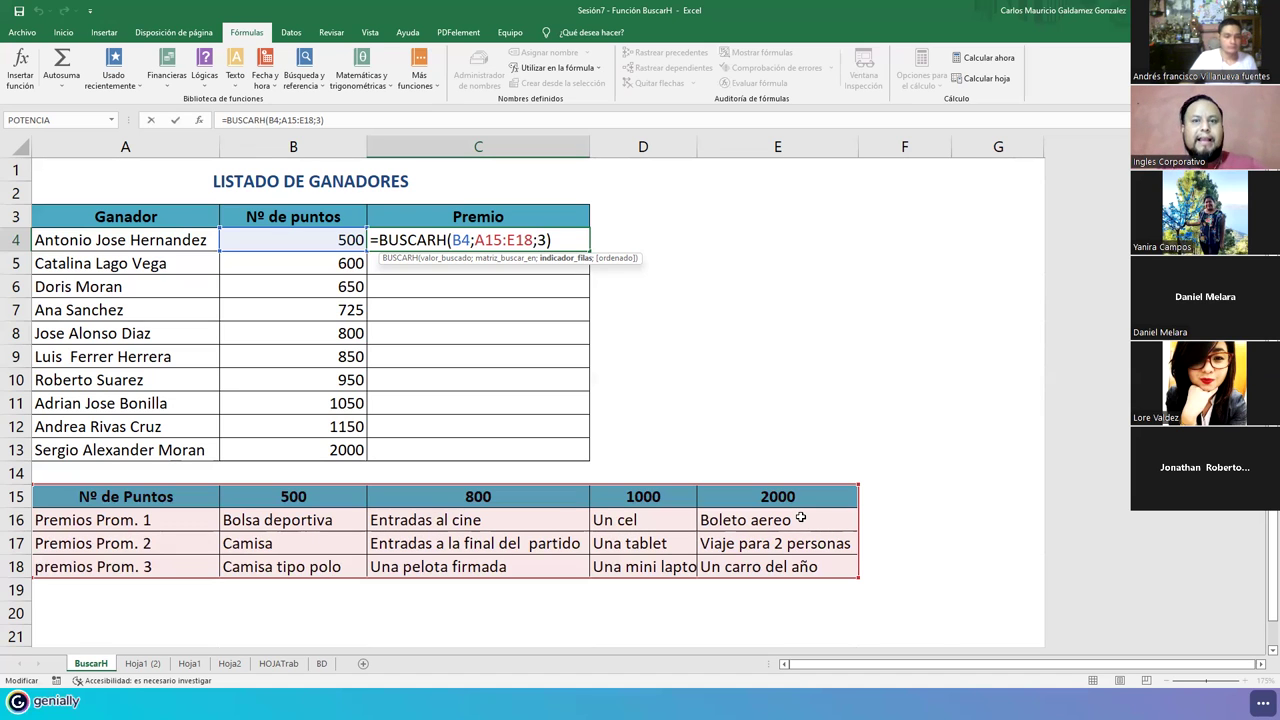
left_click(92, 521)
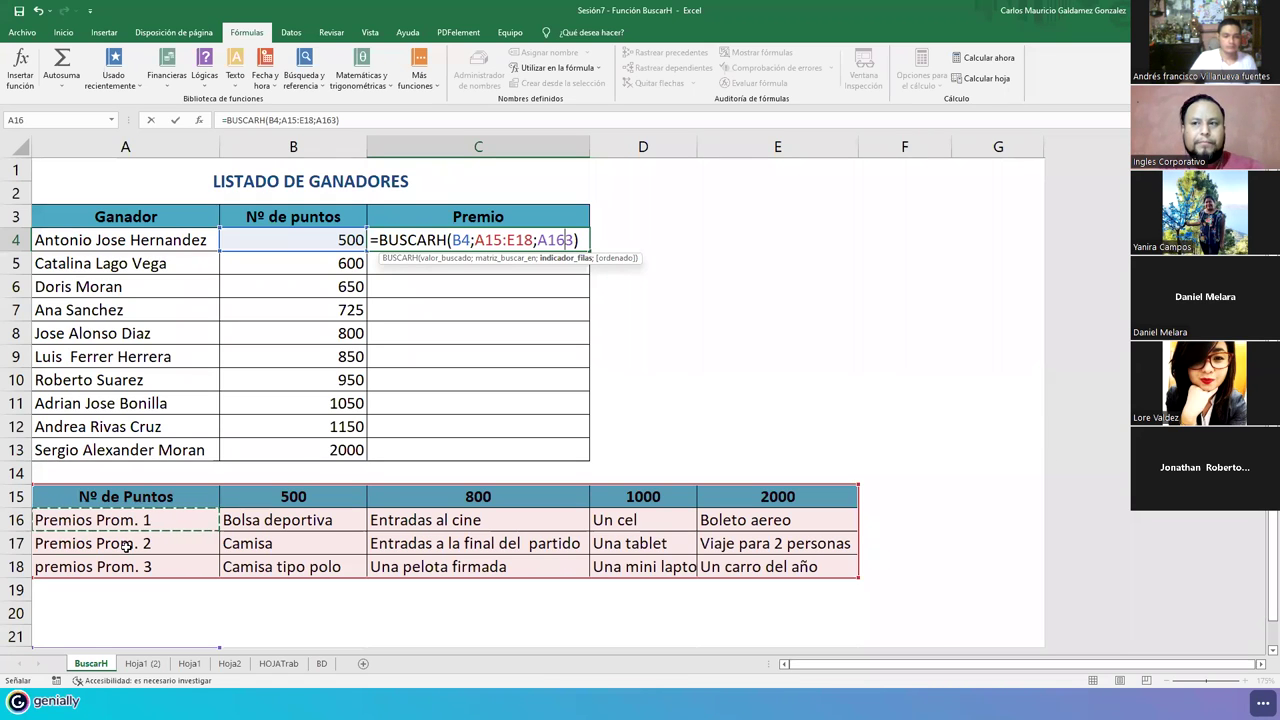
left_click(127, 543)
key("BackSpace")
key("BackSpace")
key("BackSpace")
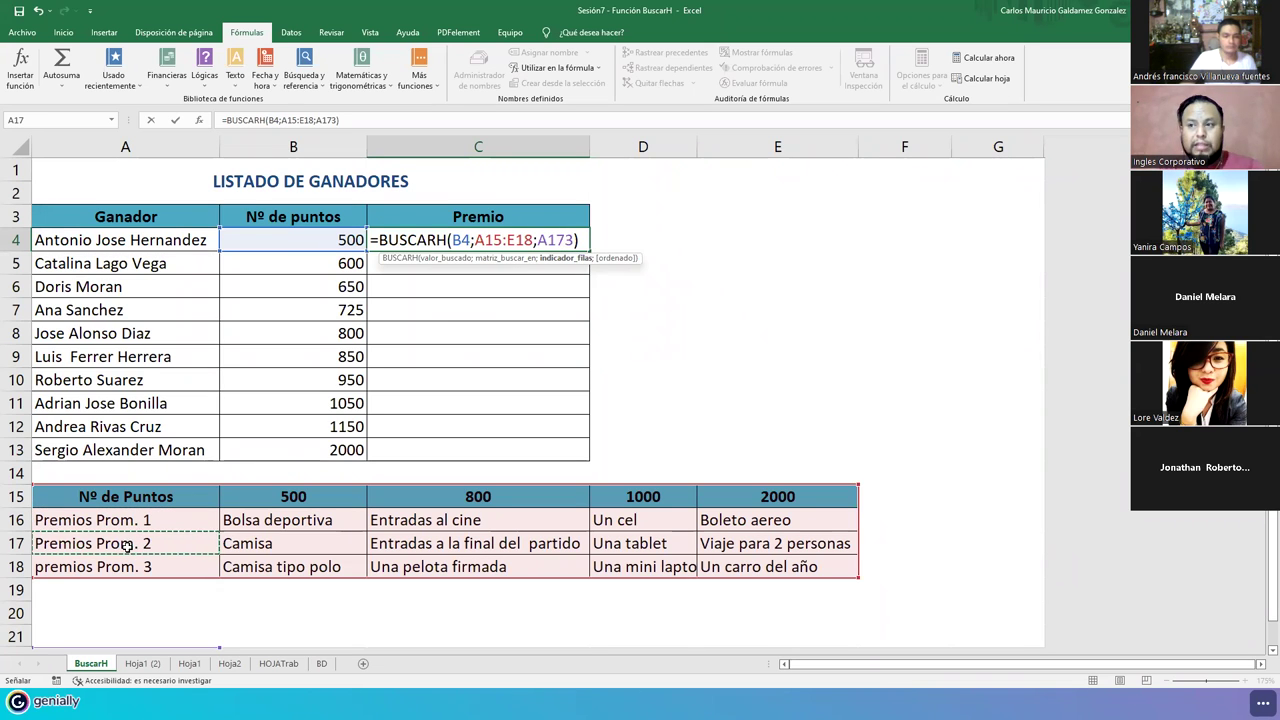
key("ctrl+Return")
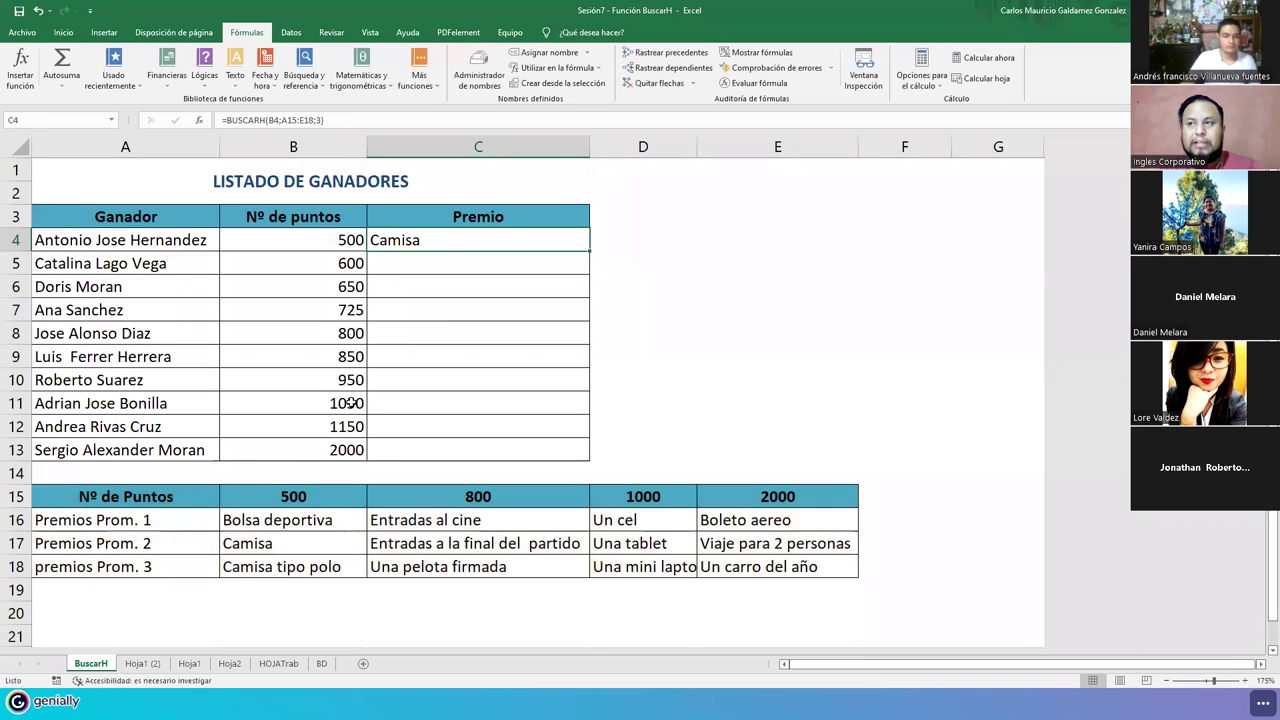
double_click(418, 250)
left_click(541, 240)
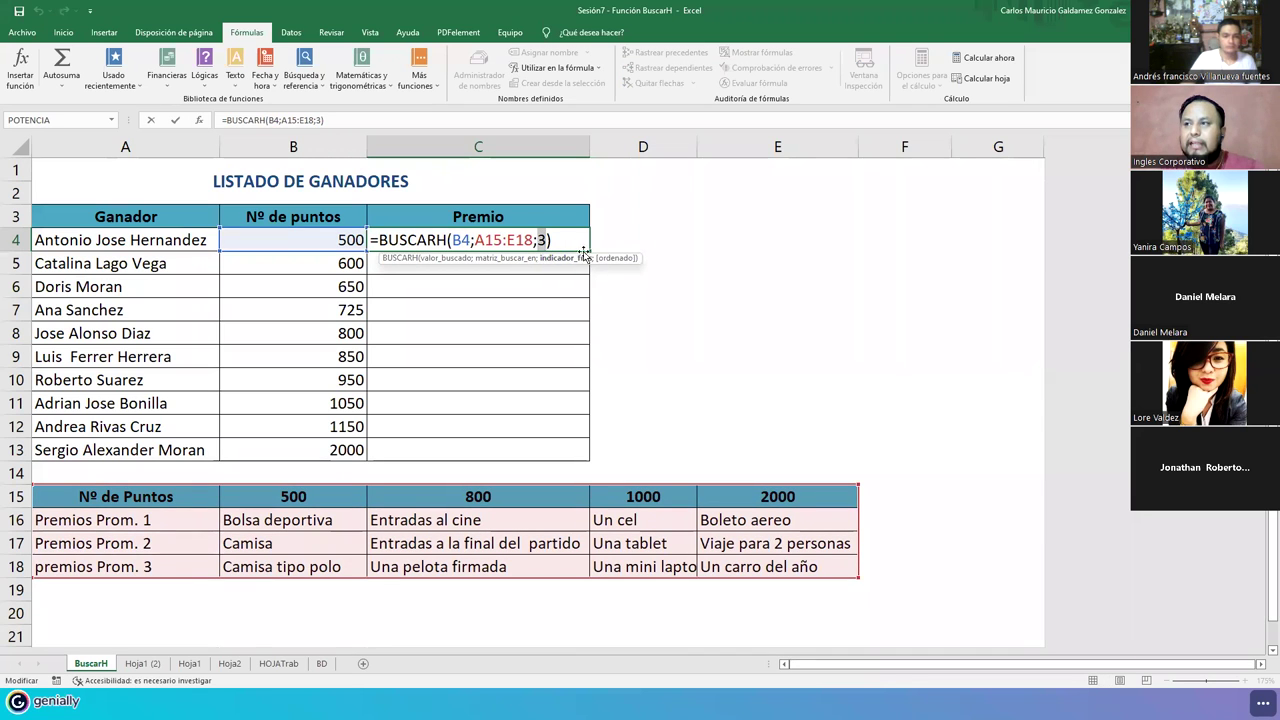
left_click(16, 543)
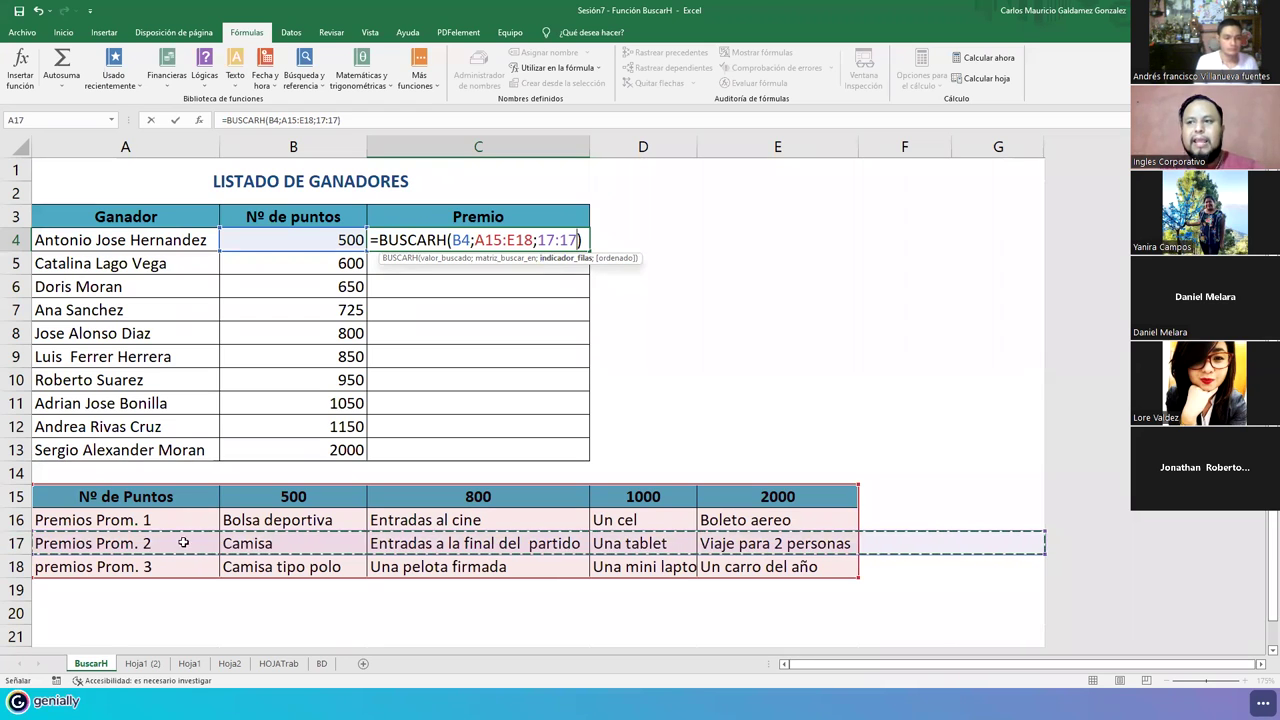
left_click(232, 546)
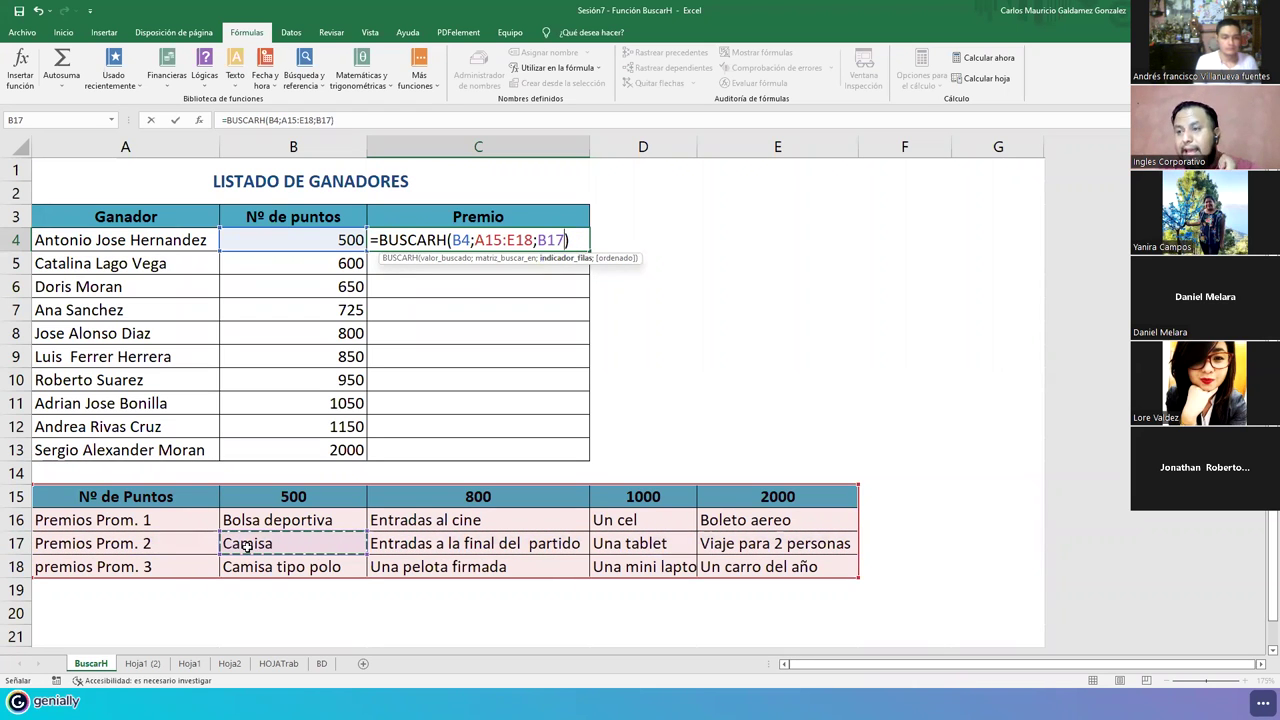
key("Return")
- Examine the Premios Prom. 2 prizes in B17 to E17 and the Premio cells C4 to C13
left_click(262, 543)
left_click(450, 537)
left_click(640, 548)
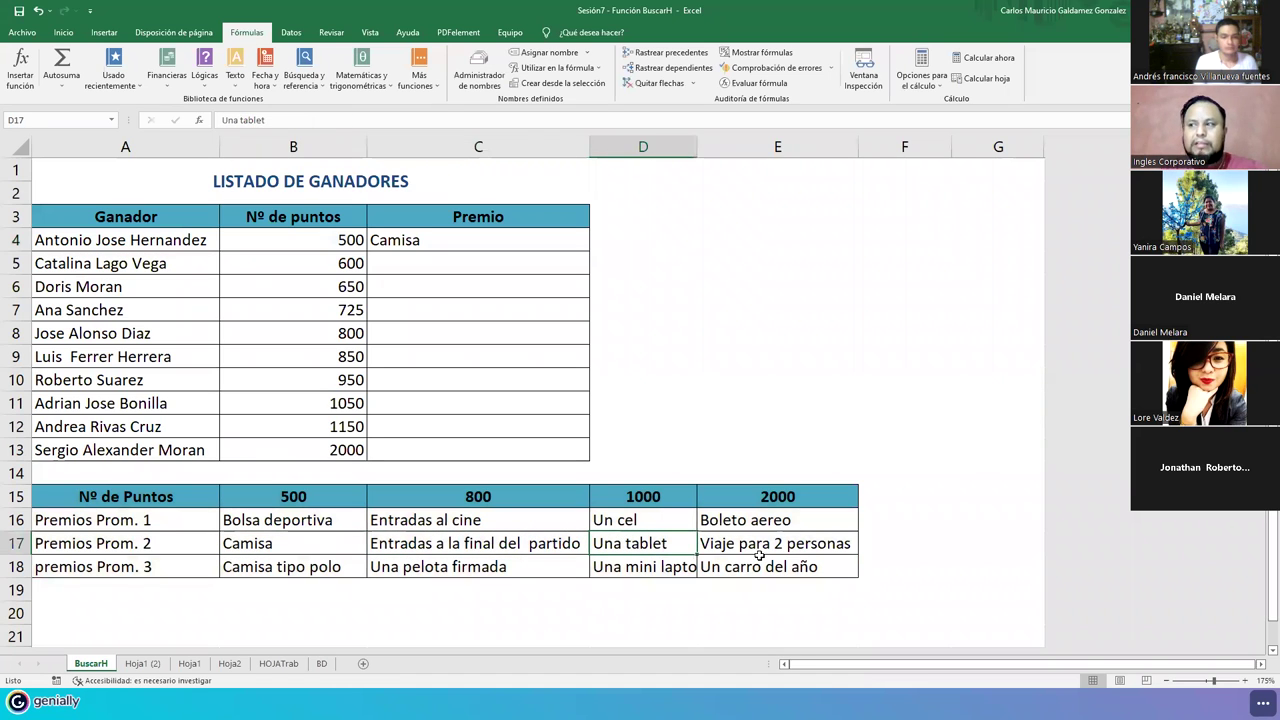
left_click(763, 545)
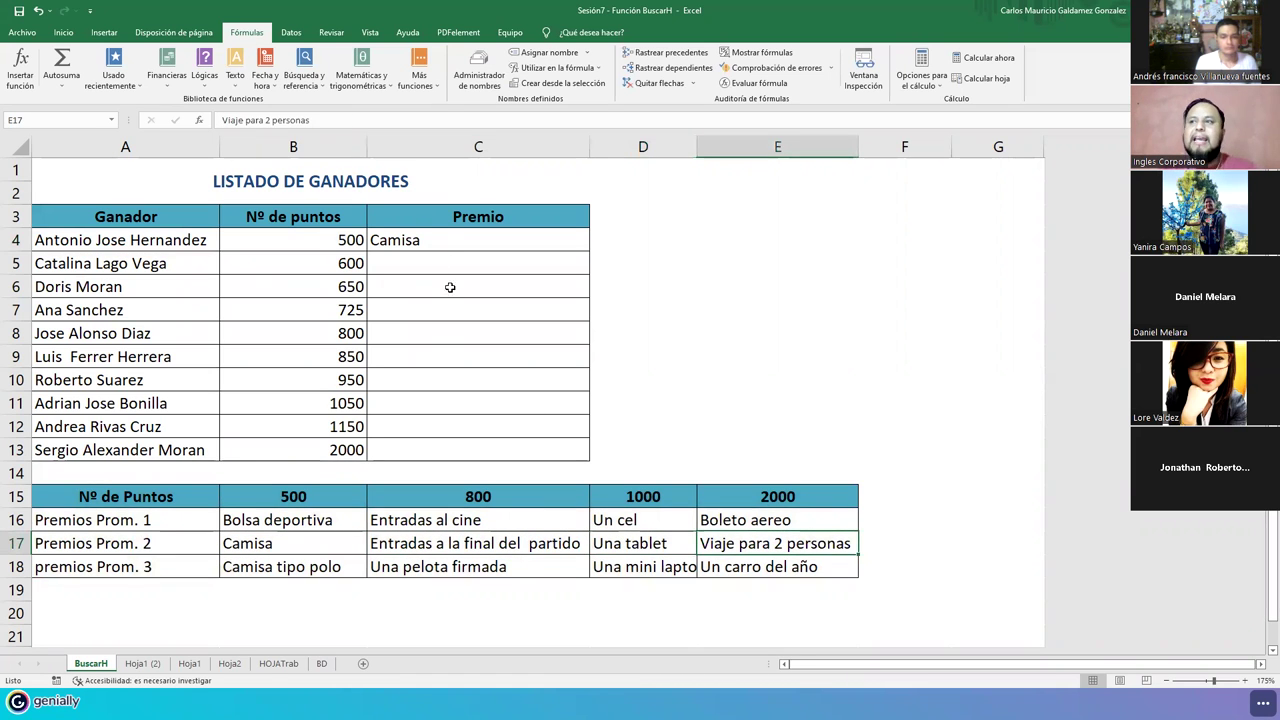
left_click_drag(444, 240, 436, 445)
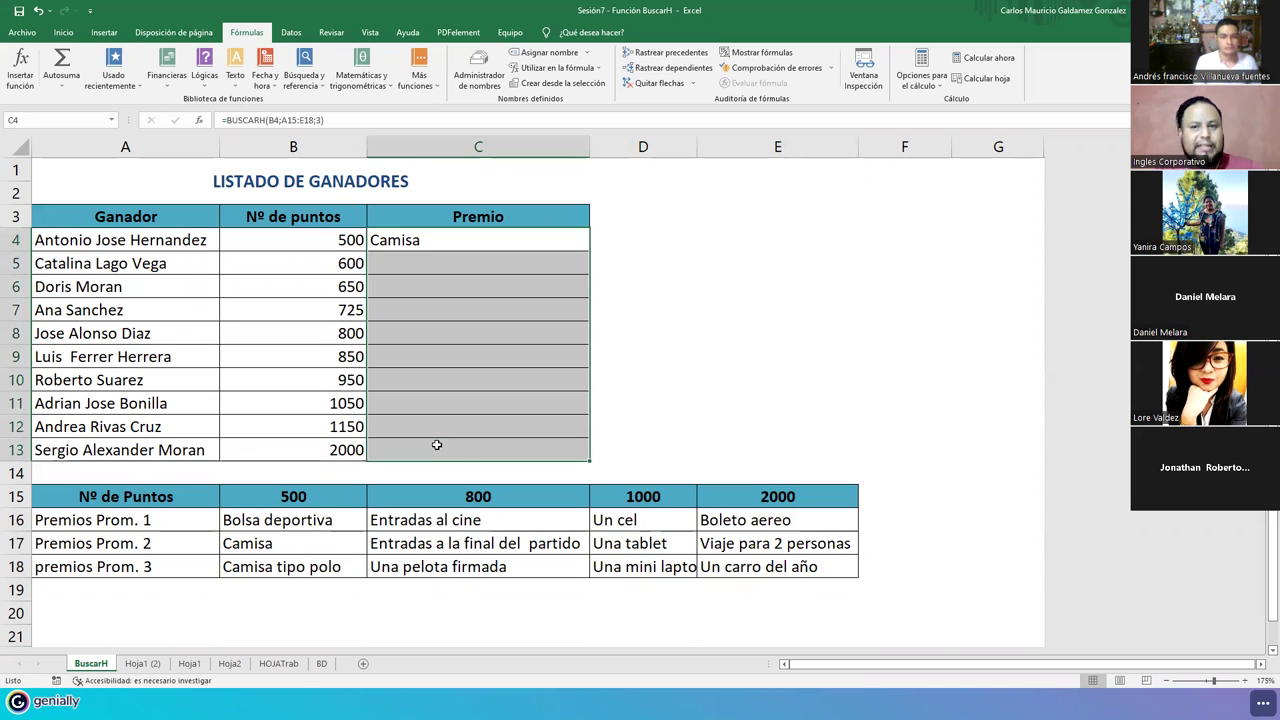
left_click(436, 445)
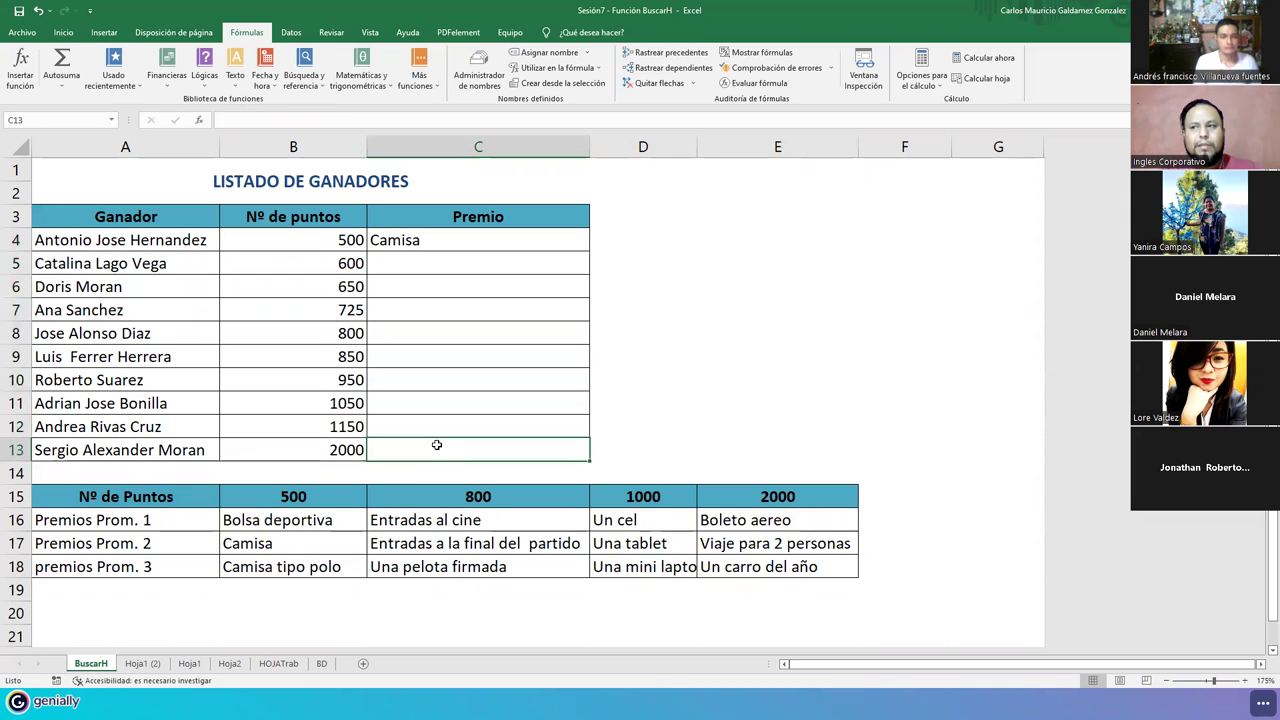
- Review the BUSCARH arguments in C4 and check the match options offered for the optional ordenado argument
left_click(427, 244)
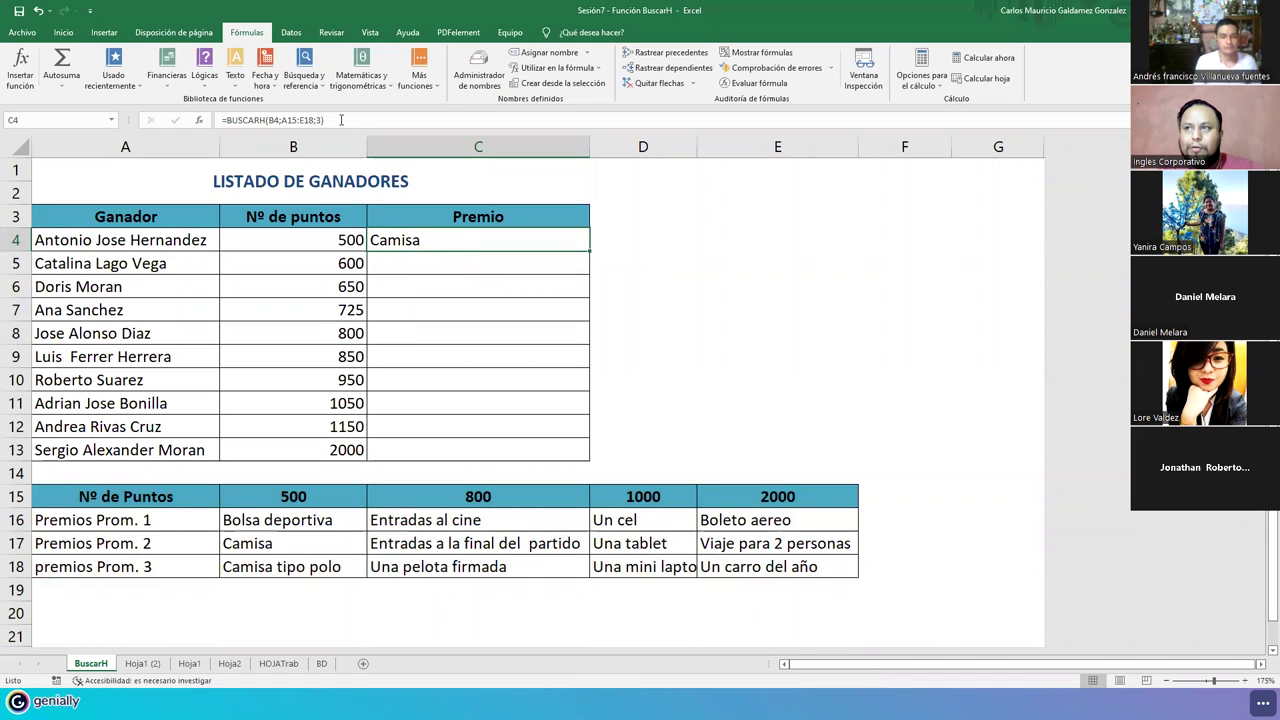
double_click(418, 240)
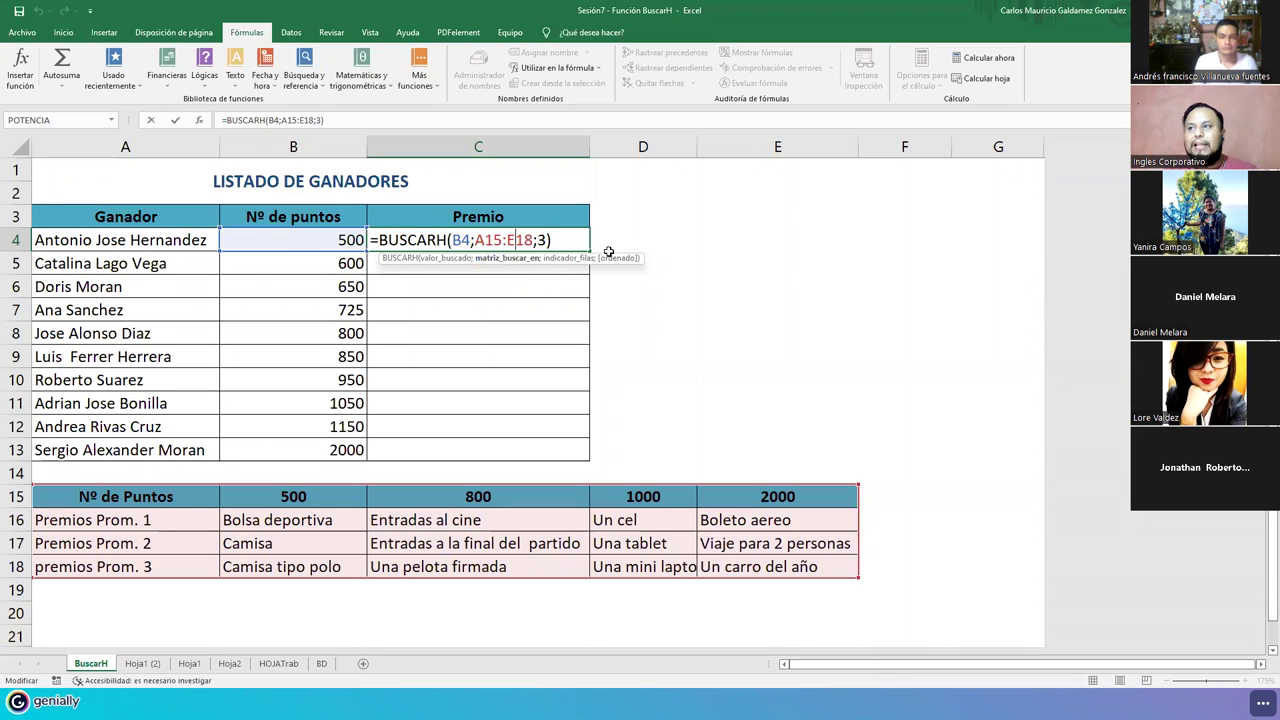
left_click(548, 240)
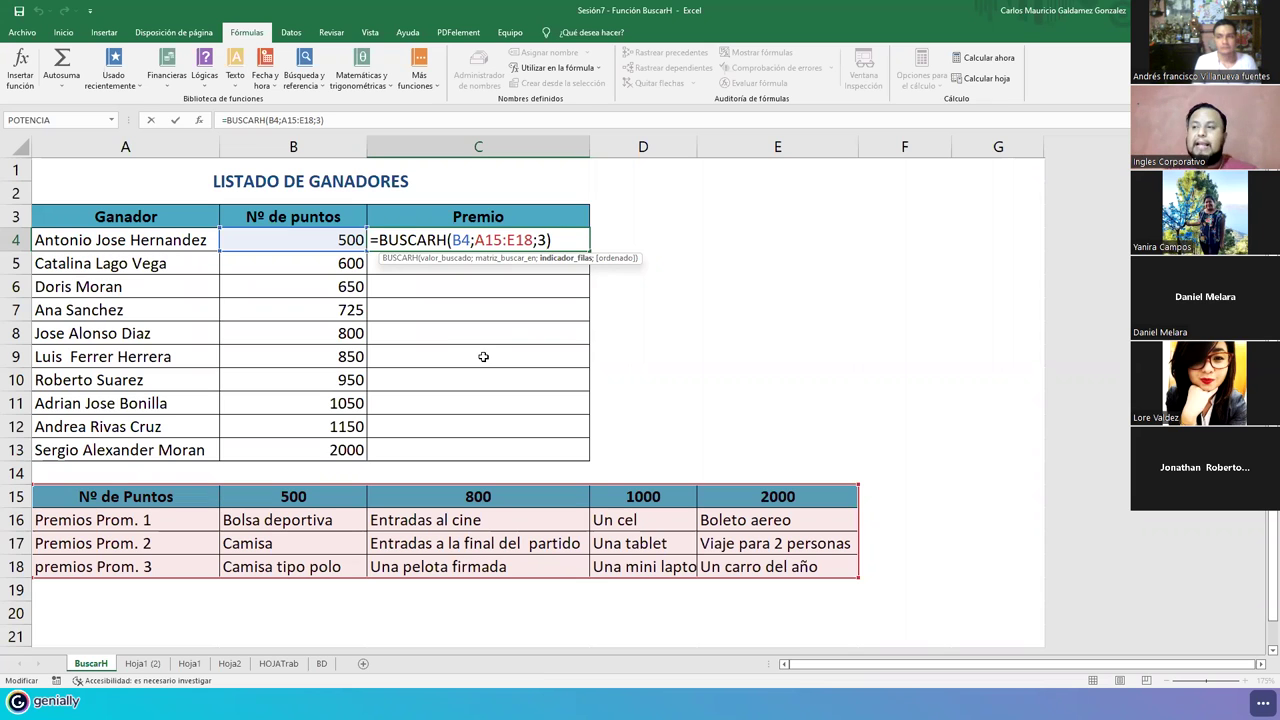
type(";")
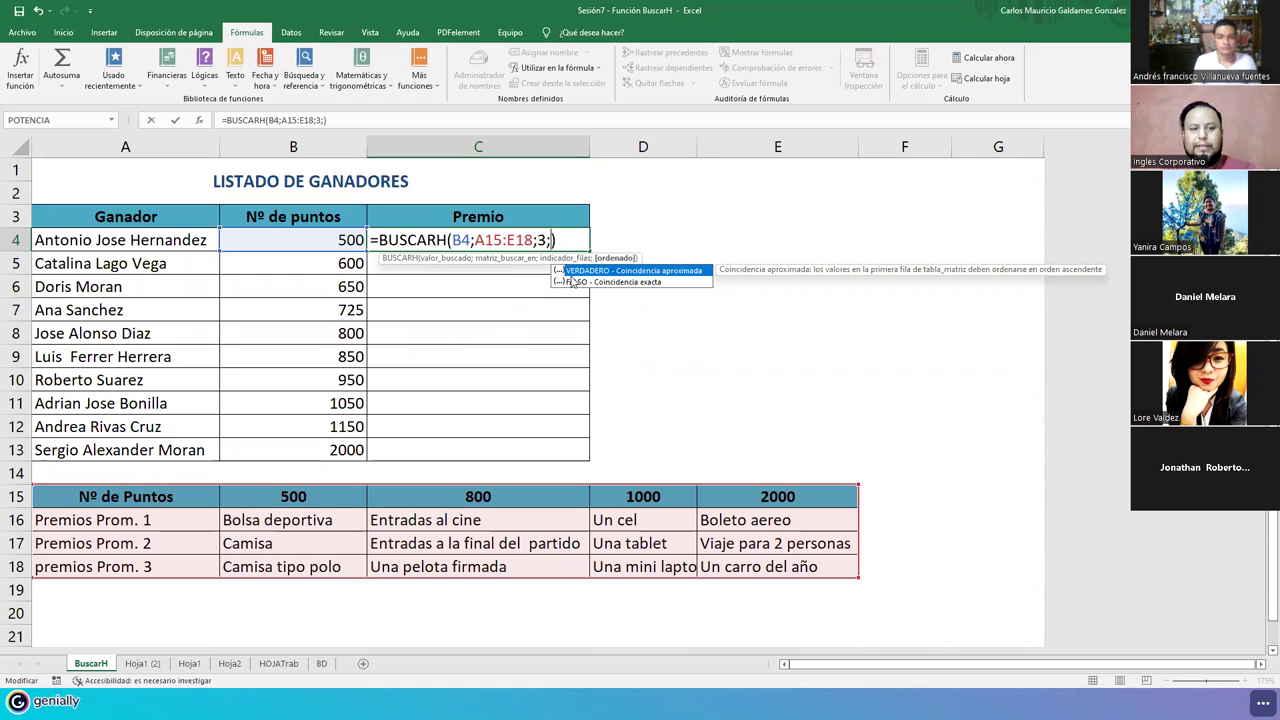
key("BackSpace")
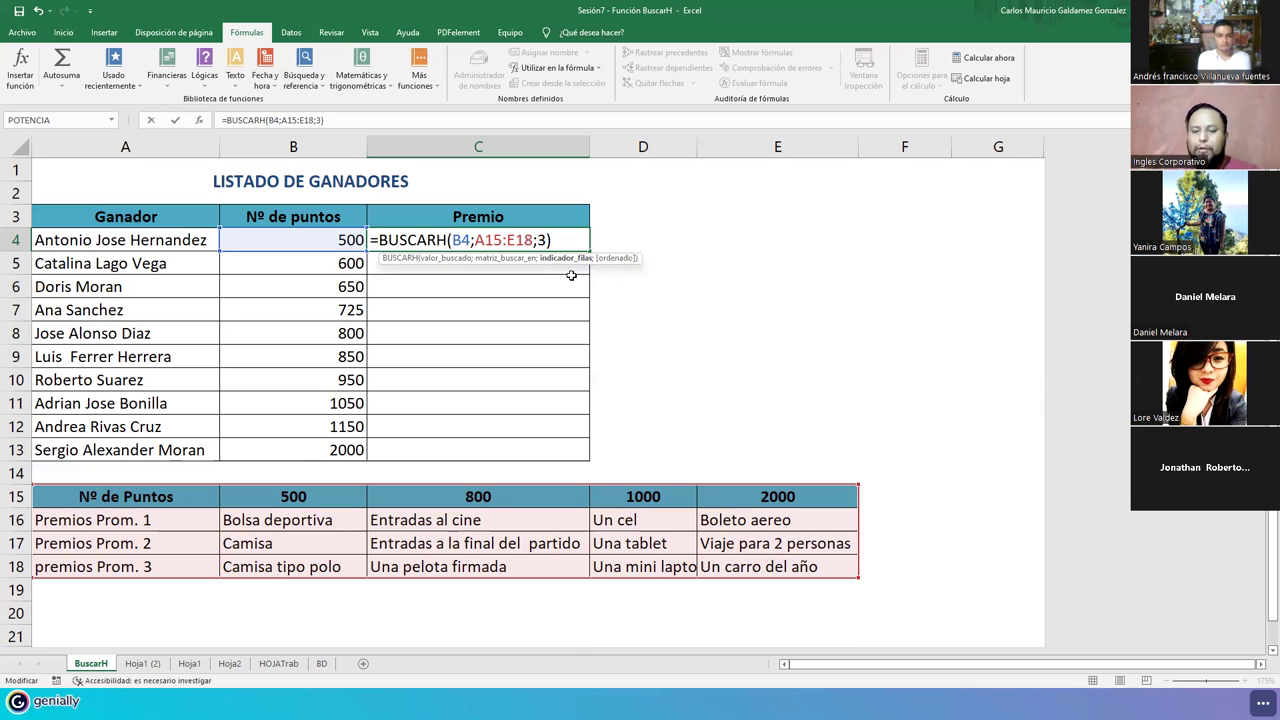
key("Return")
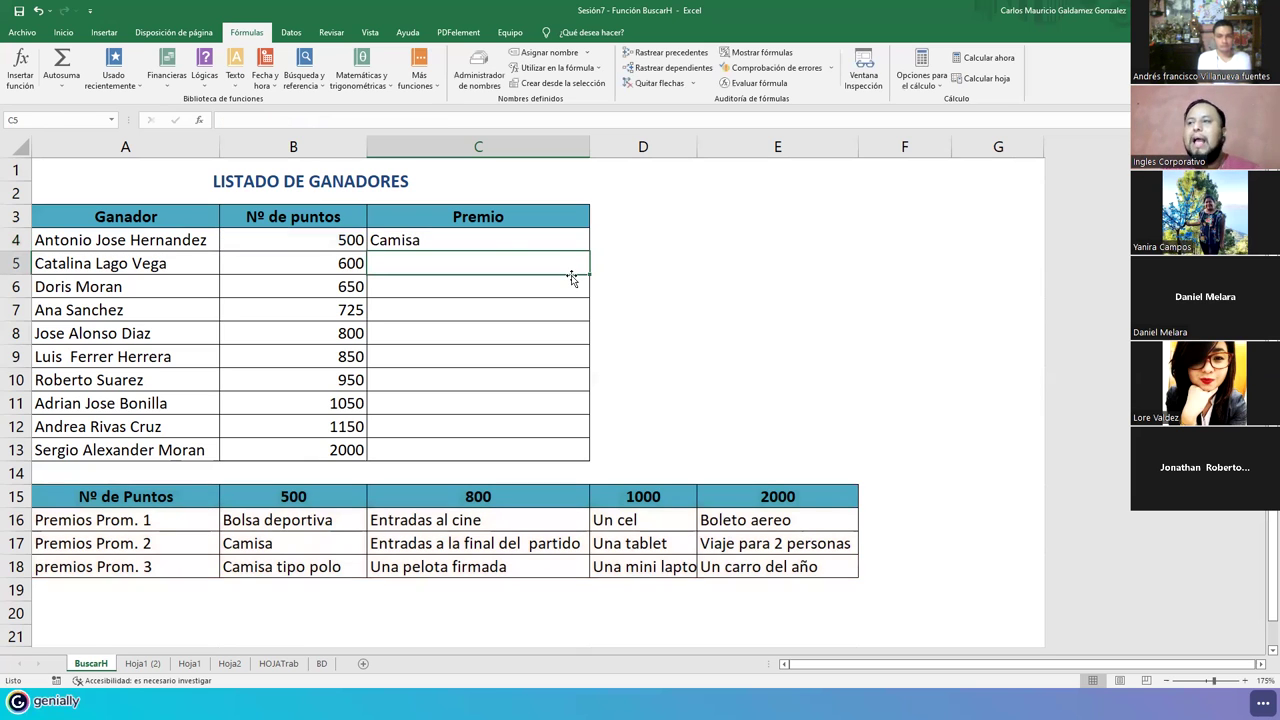
- Add VERDADERO as the fourth argument of C4's formula, making it =BUSCARH(B4;A15:E18;3;VERDADERO)
left_click(486, 243)
double_click(530, 243)
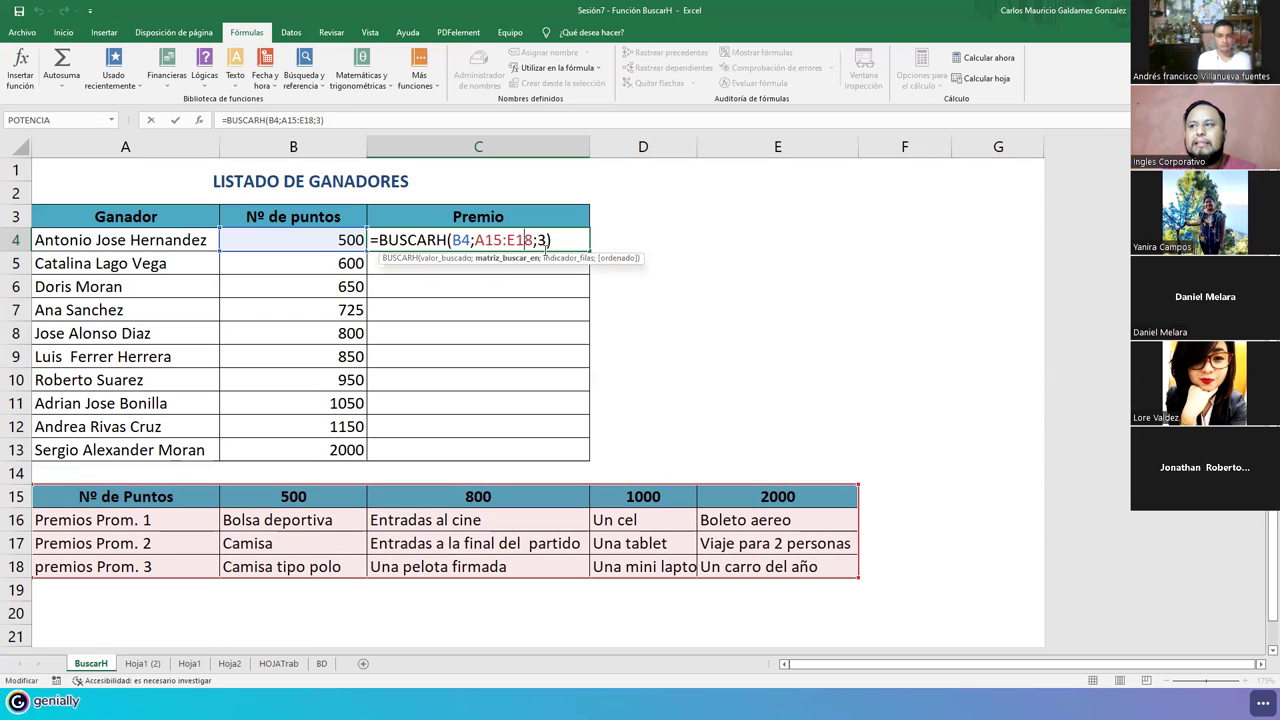
type(";f")
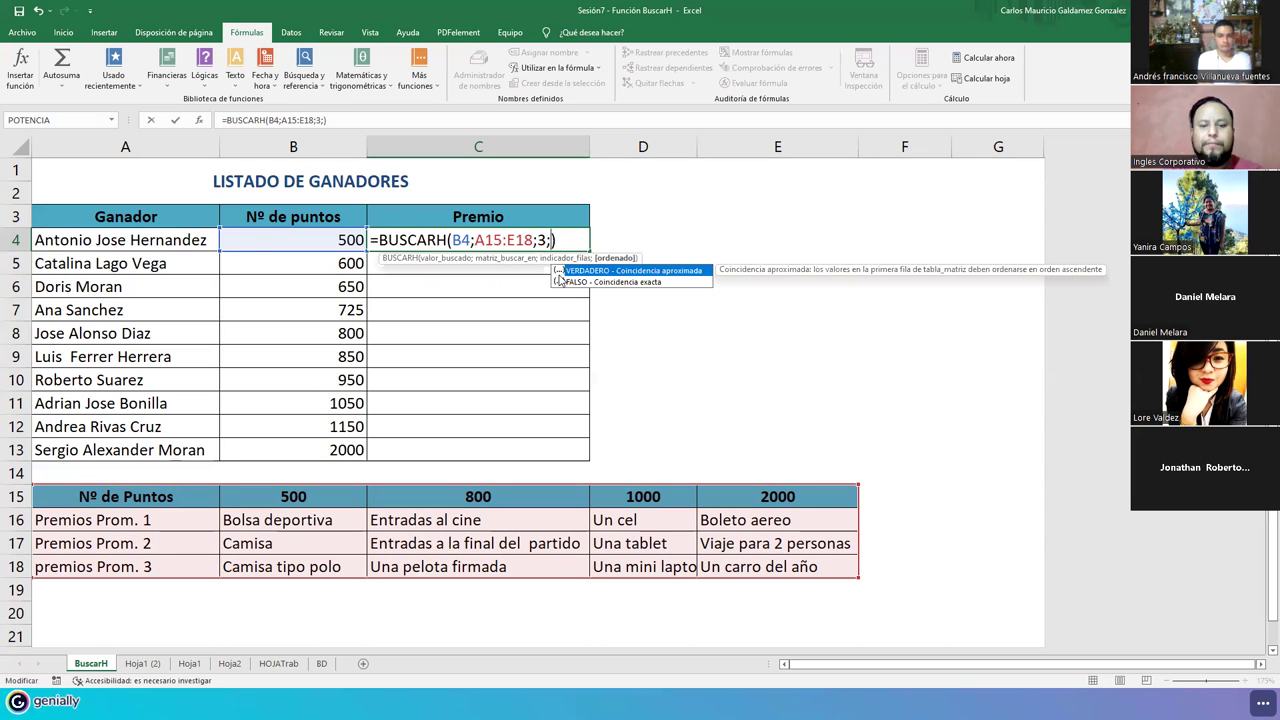
double_click(561, 273)
key("Return")
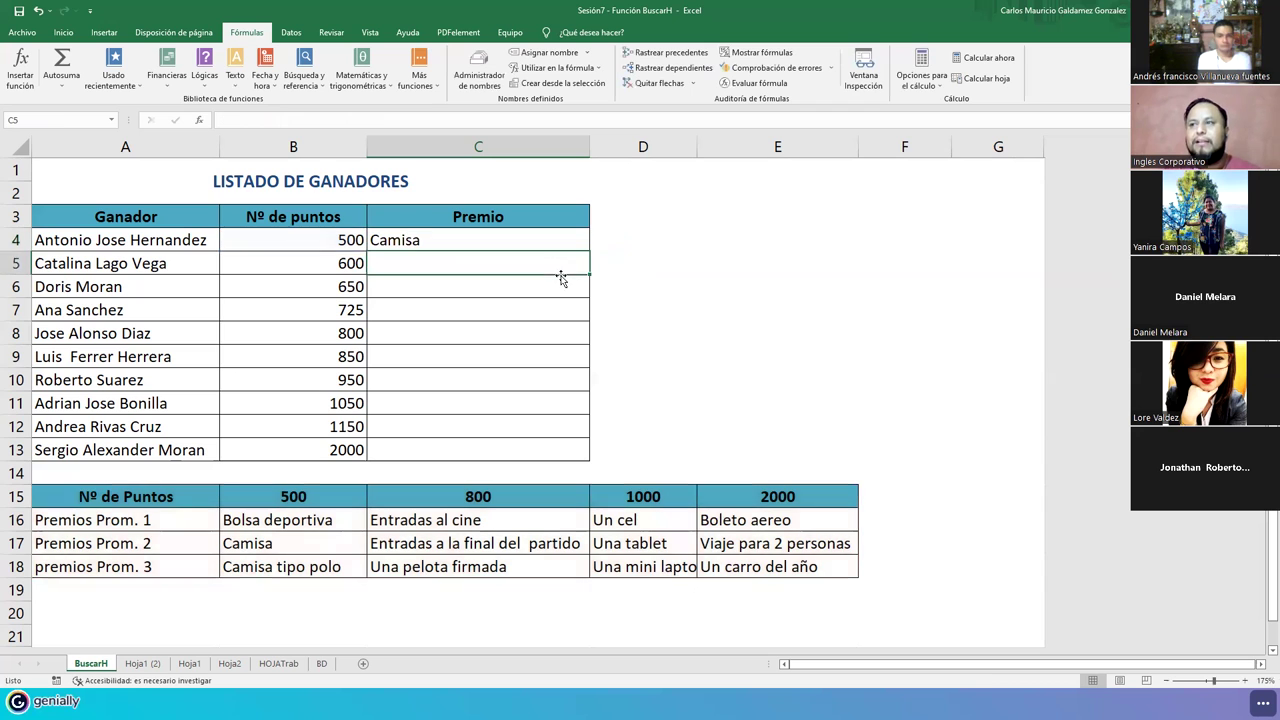
- Fill the BUSCARH formula from C4 down through C13 for all the winners' point values
left_click_drag(295, 246, 300, 451)
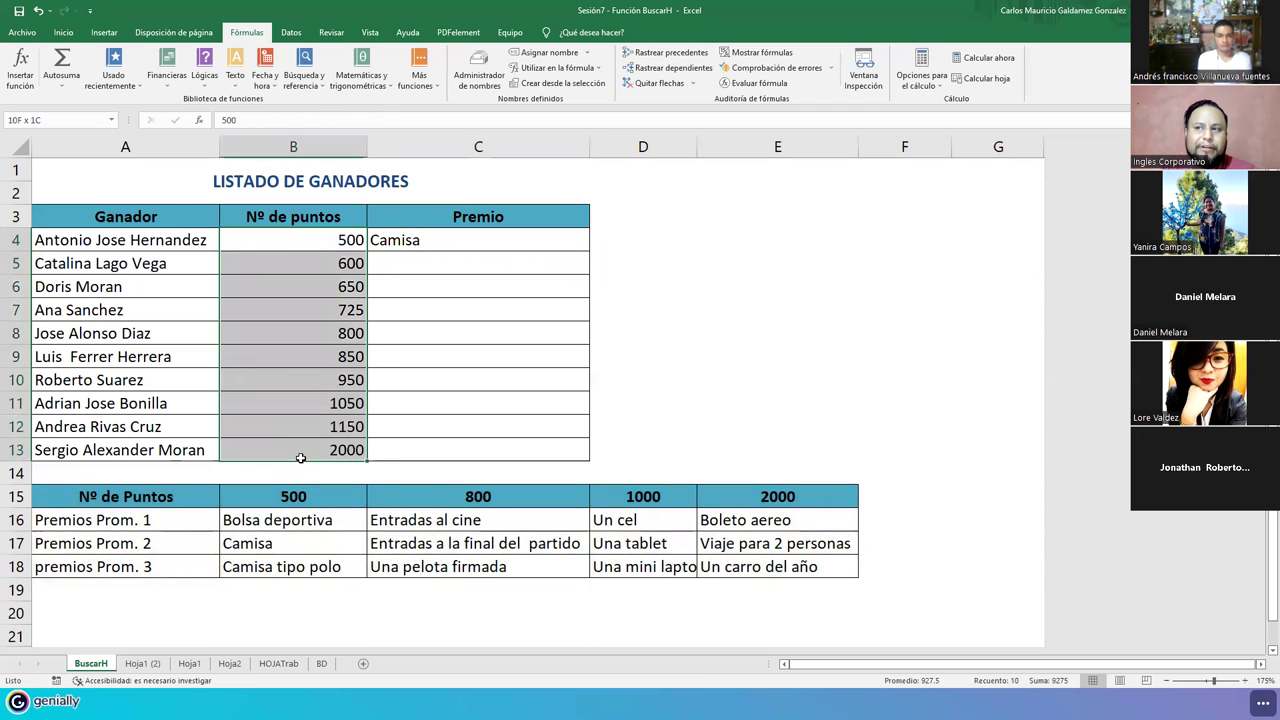
left_click(458, 241)
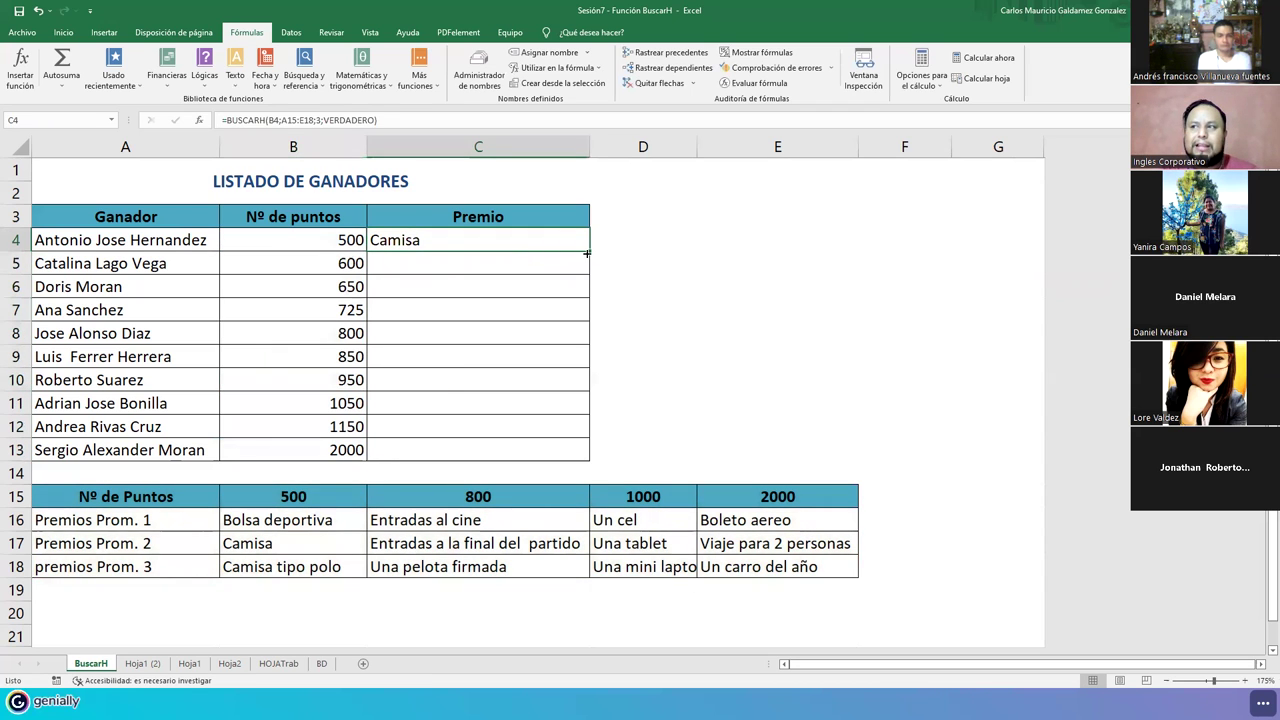
left_click_drag(589, 252, 538, 451)
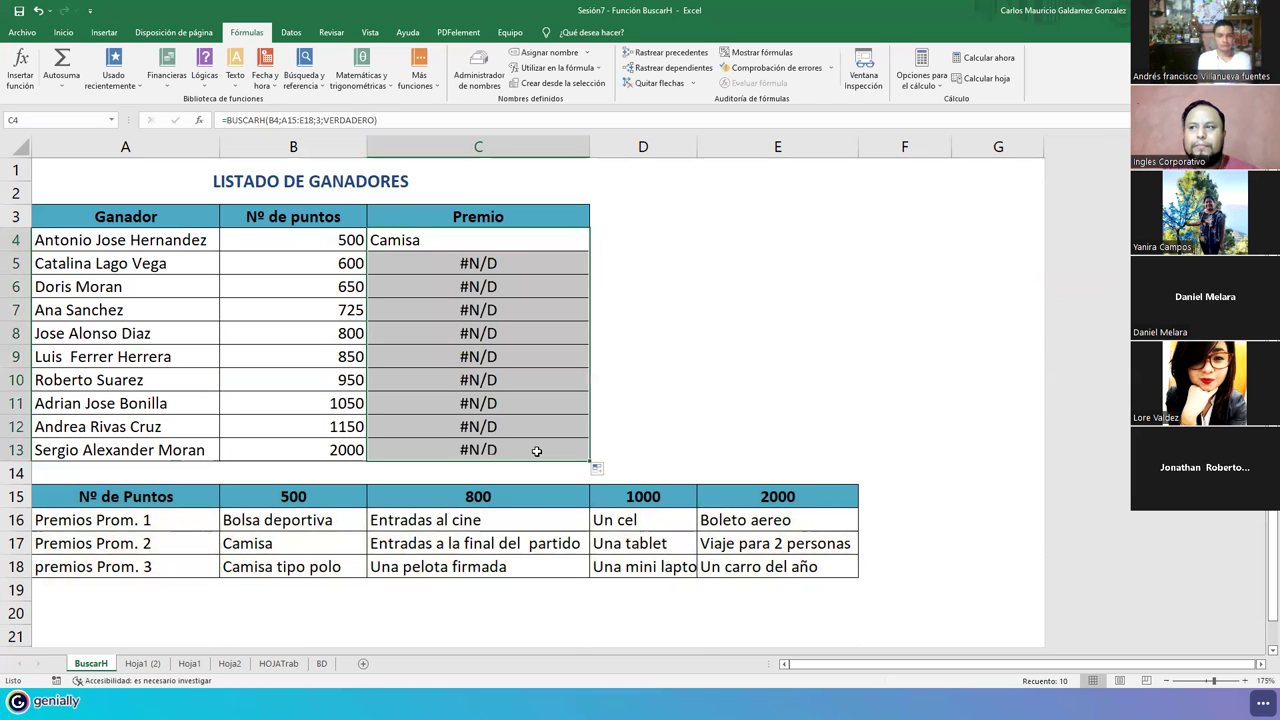
- Inspect the copied formula in C5 to see which lookup value and table range it references
left_click(460, 263)
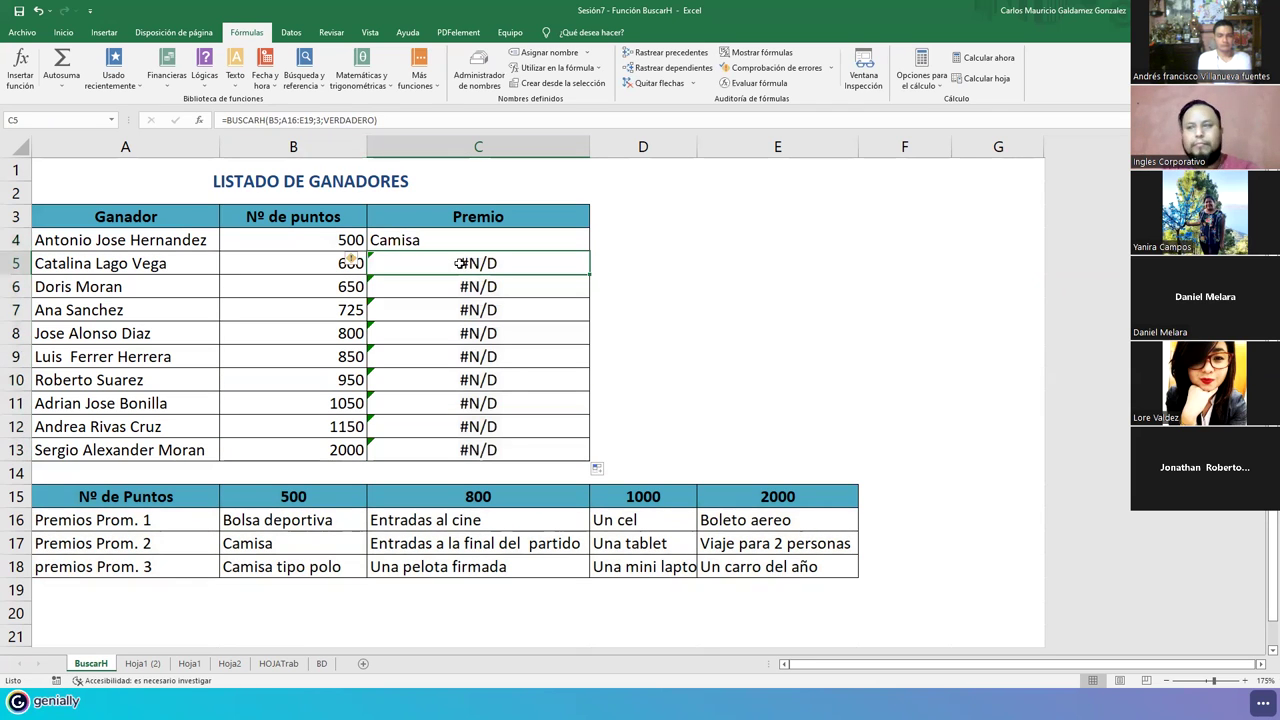
double_click(460, 263)
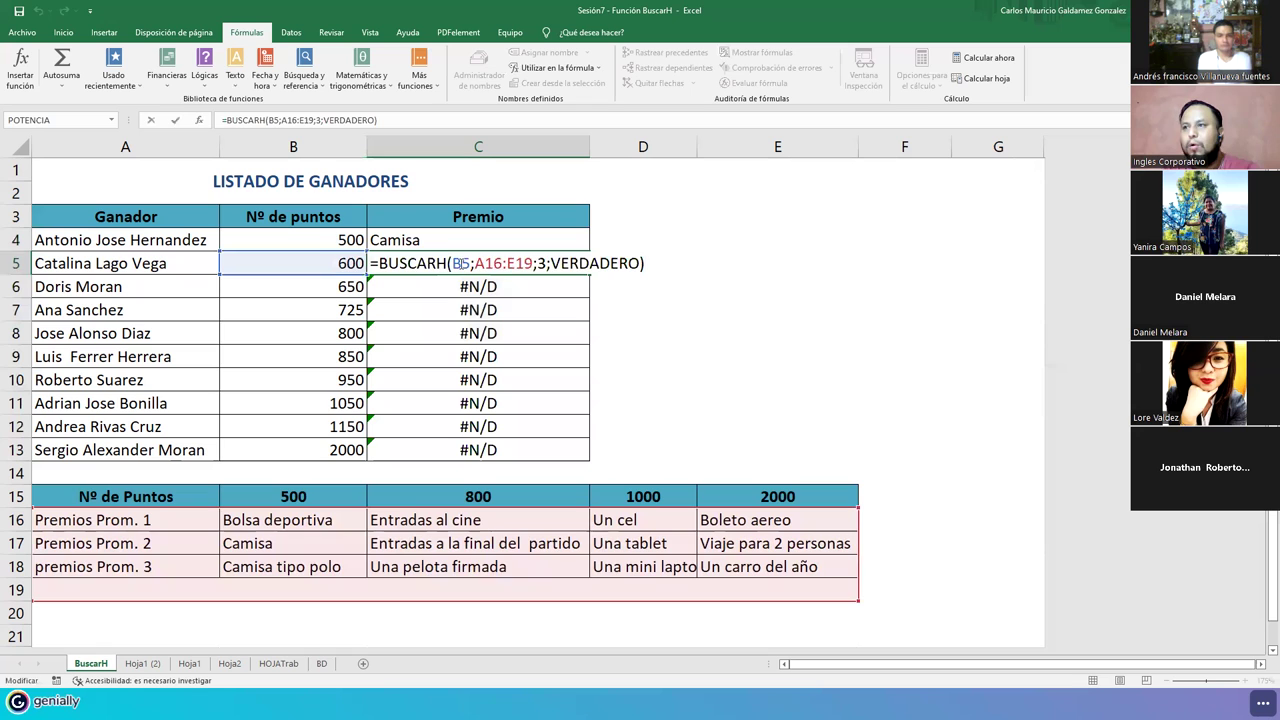
key("Escape")
- Make the table range absolute as $A$15:$E$18 in C4's BUSCARH formula and fill it down through C13
left_click(420, 241)
double_click(420, 241)
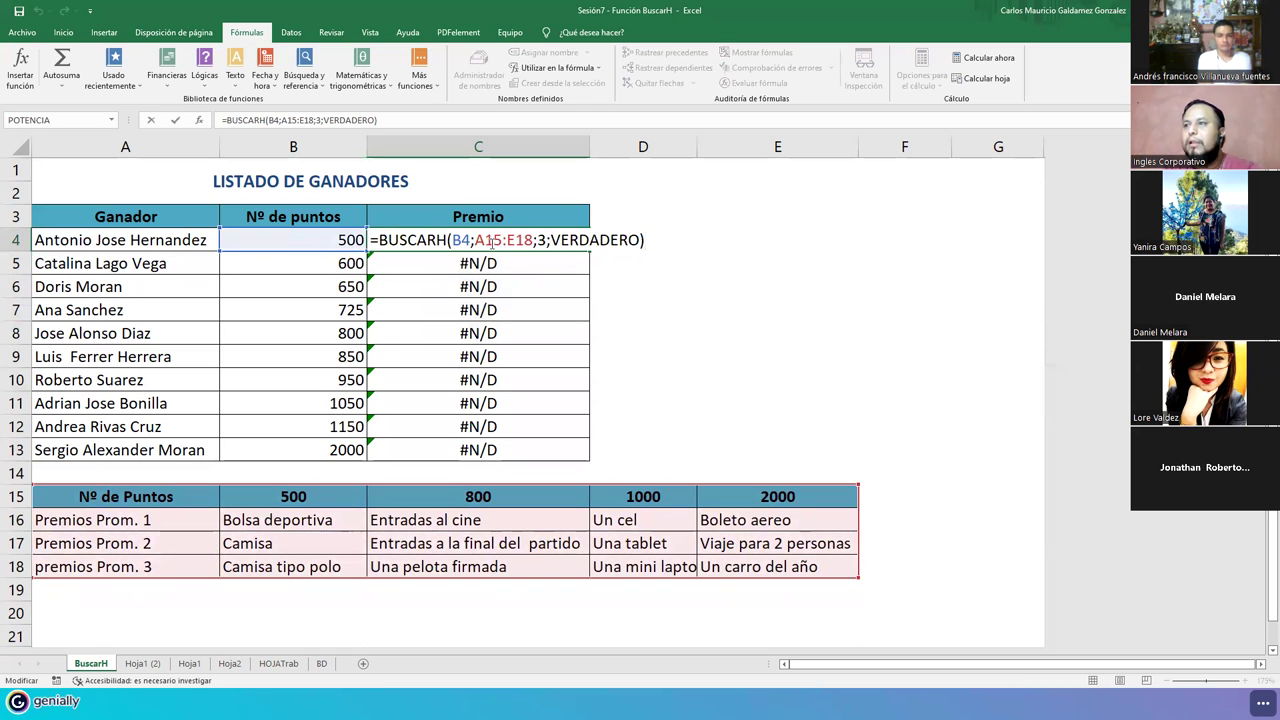
left_click(490, 241)
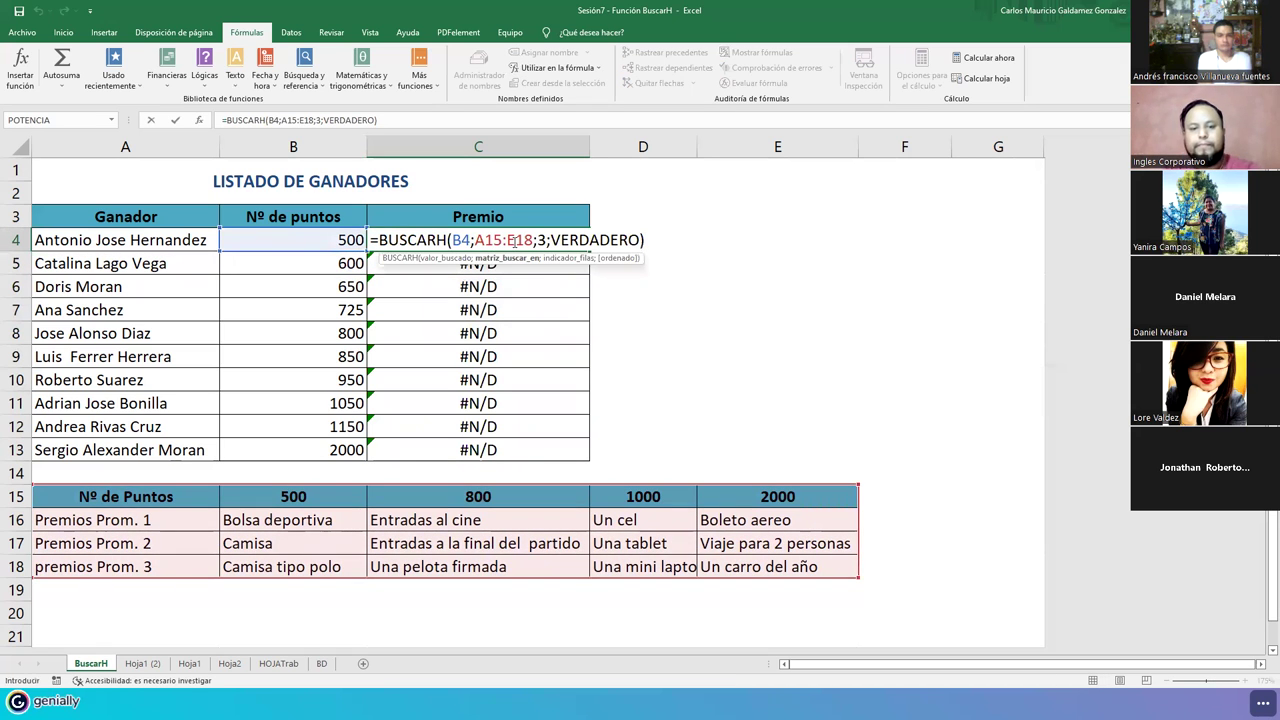
key("Escape")
key("F5")
key("Escape")
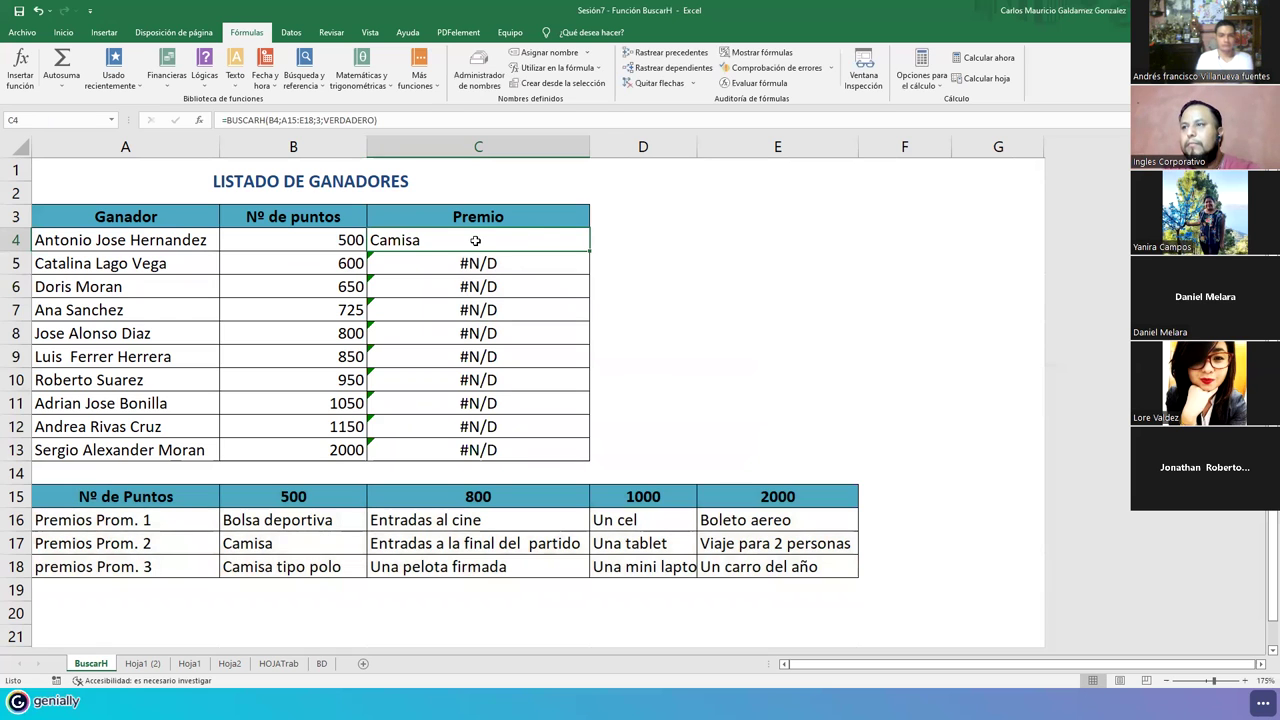
double_click(464, 240)
left_click(491, 240)
key("F4")
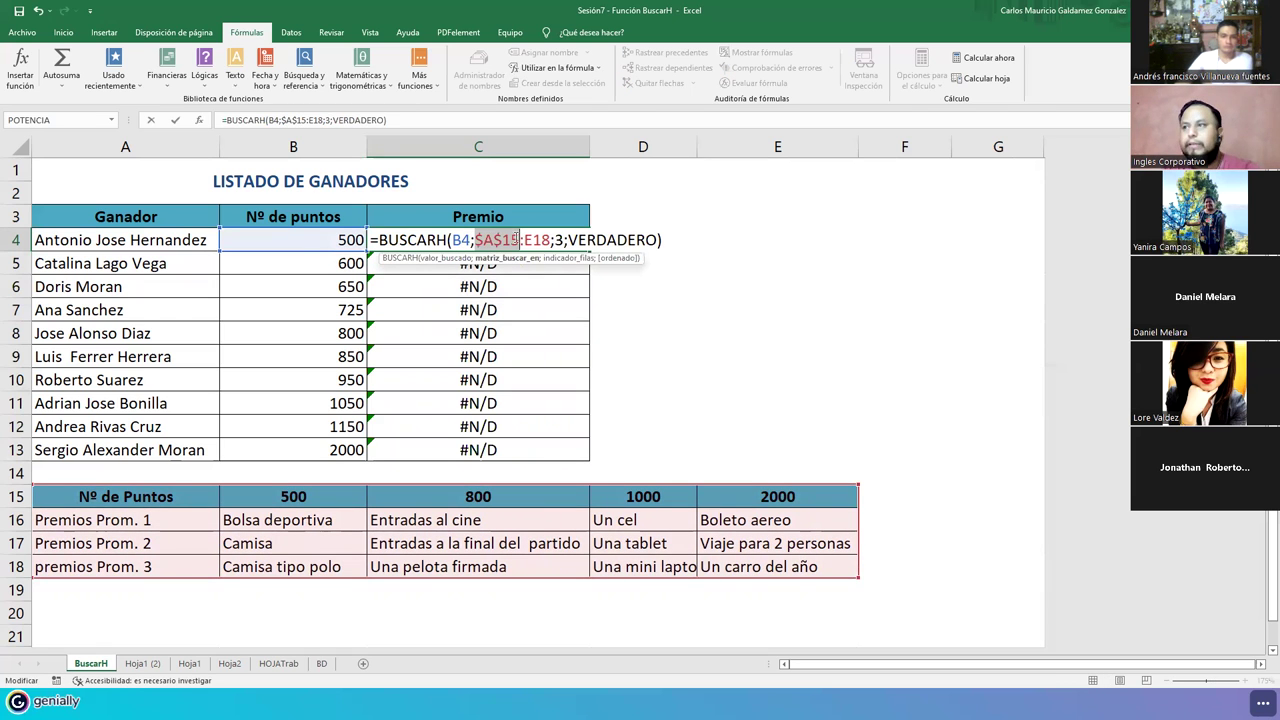
left_click(535, 241)
key("F4")
key("ctrl+Return")
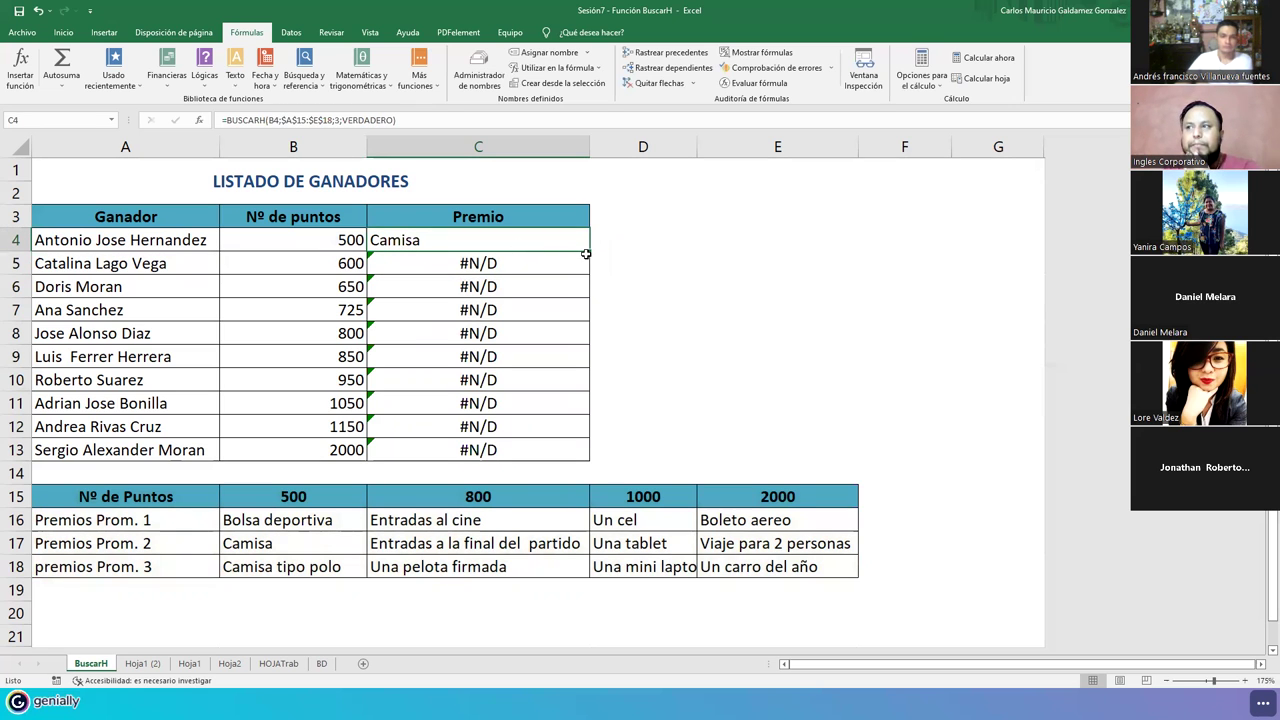
left_click_drag(590, 254, 529, 460)
left_click(437, 283)
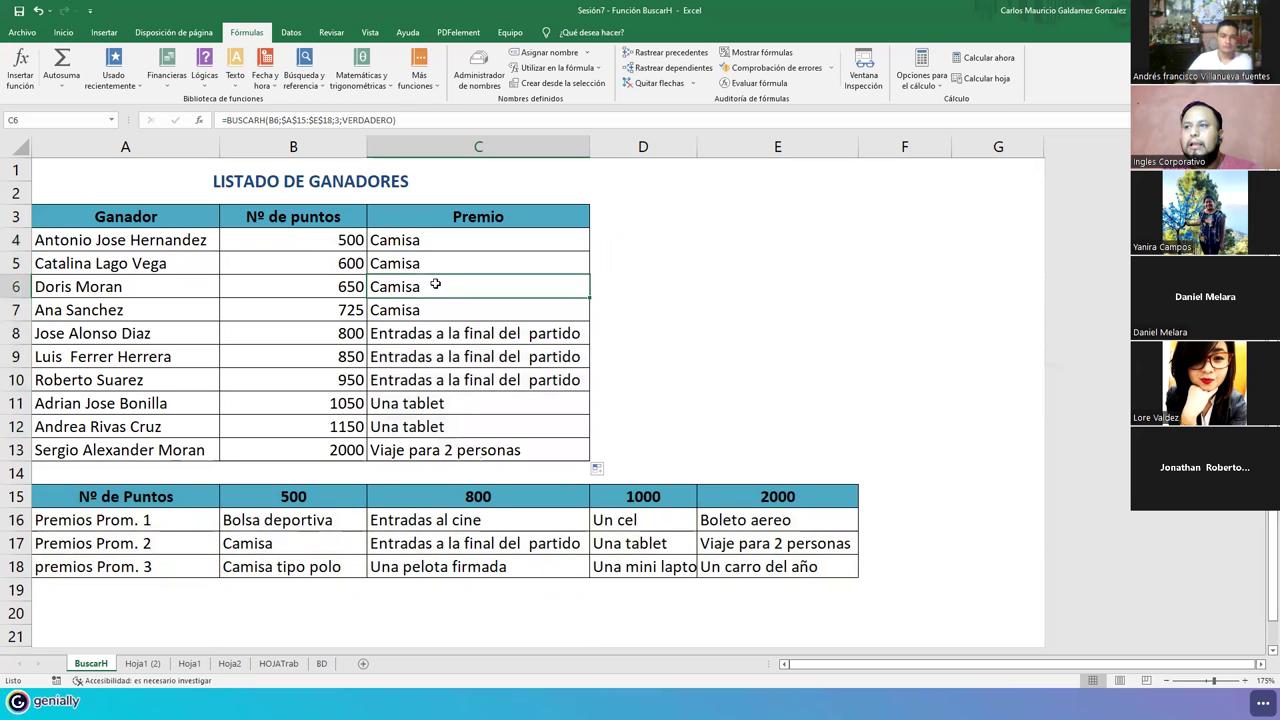
- Change the fourth argument of C4's BUSCARH formula to FALSO and fill the formula down through C13
left_click(420, 242)
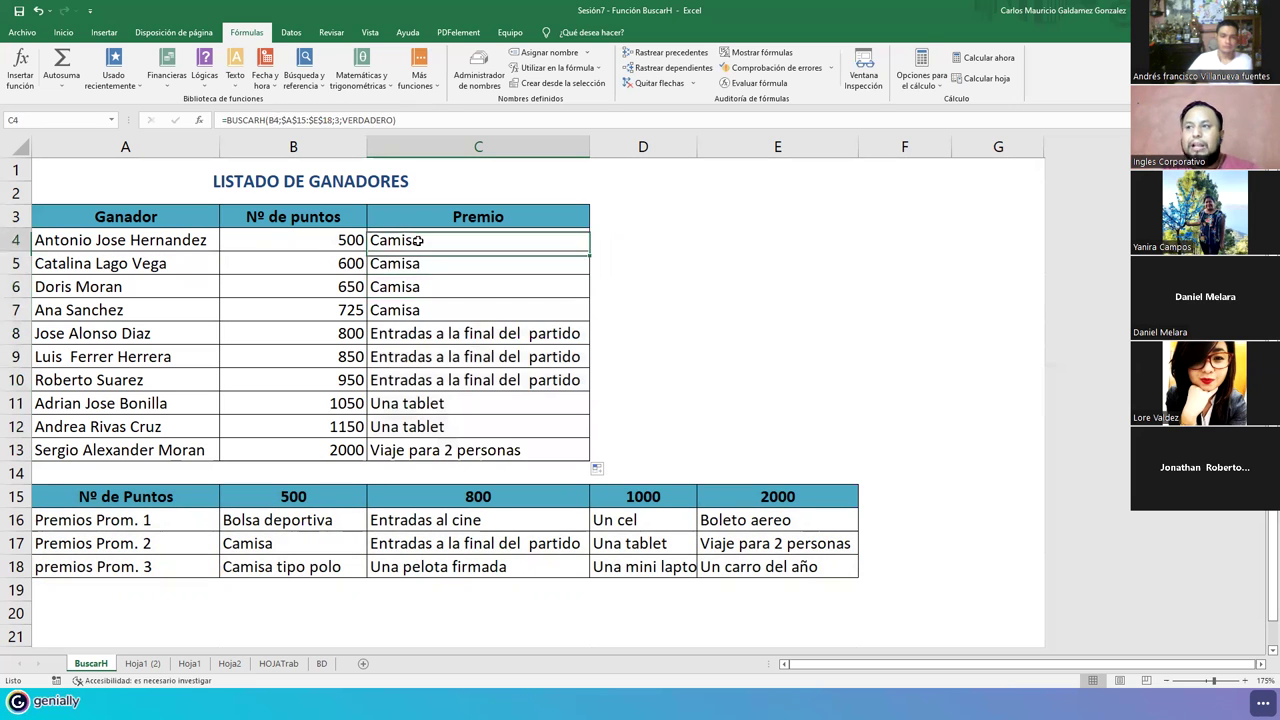
left_click(365, 120)
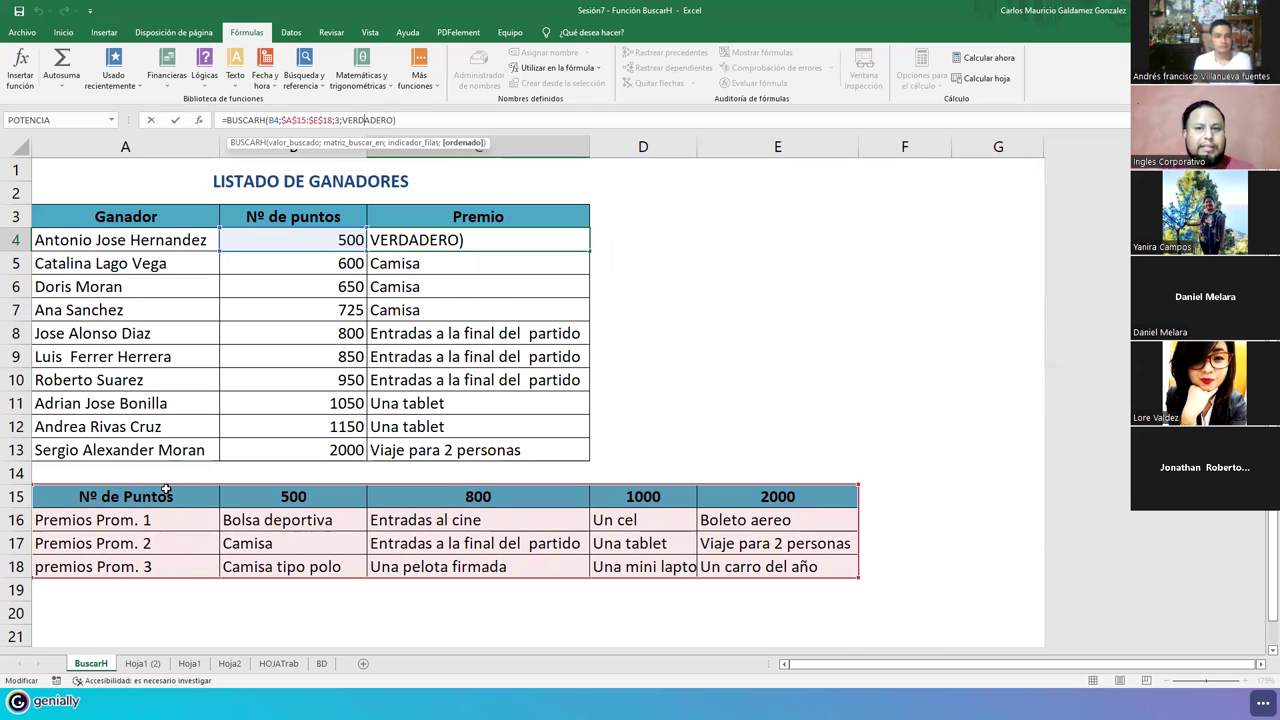
key("ctrl+Return")
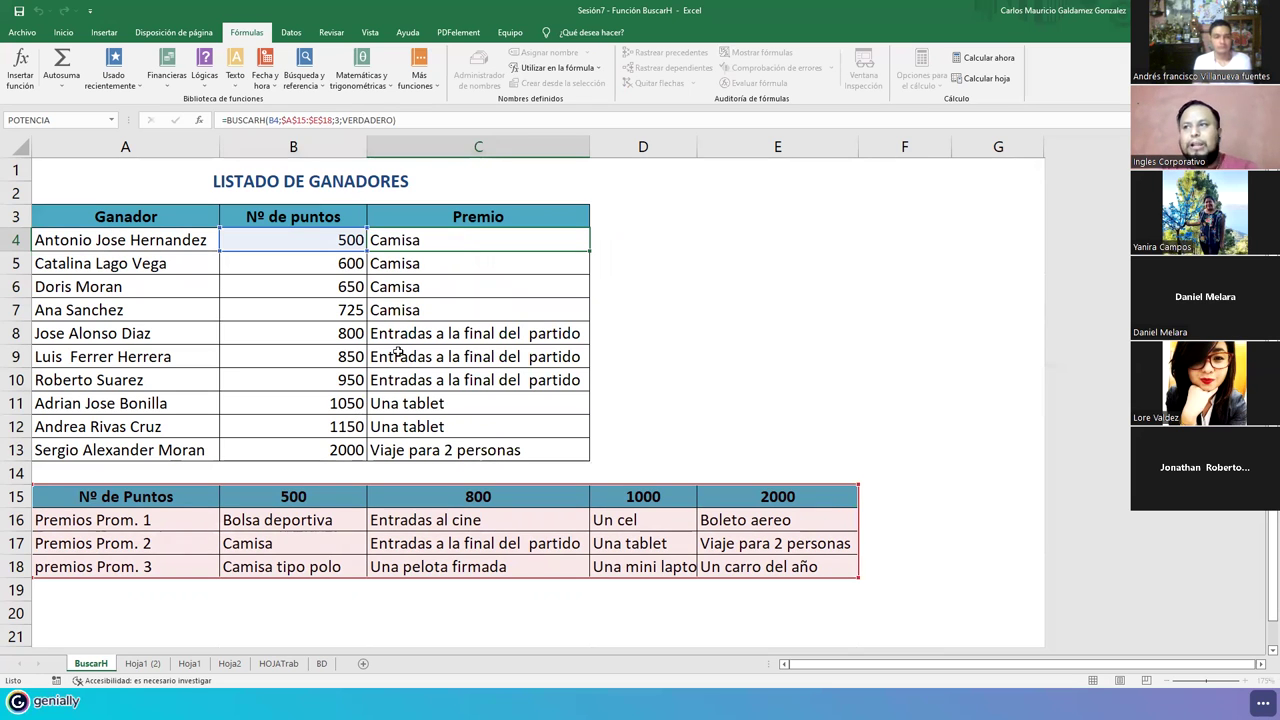
double_click(368, 120)
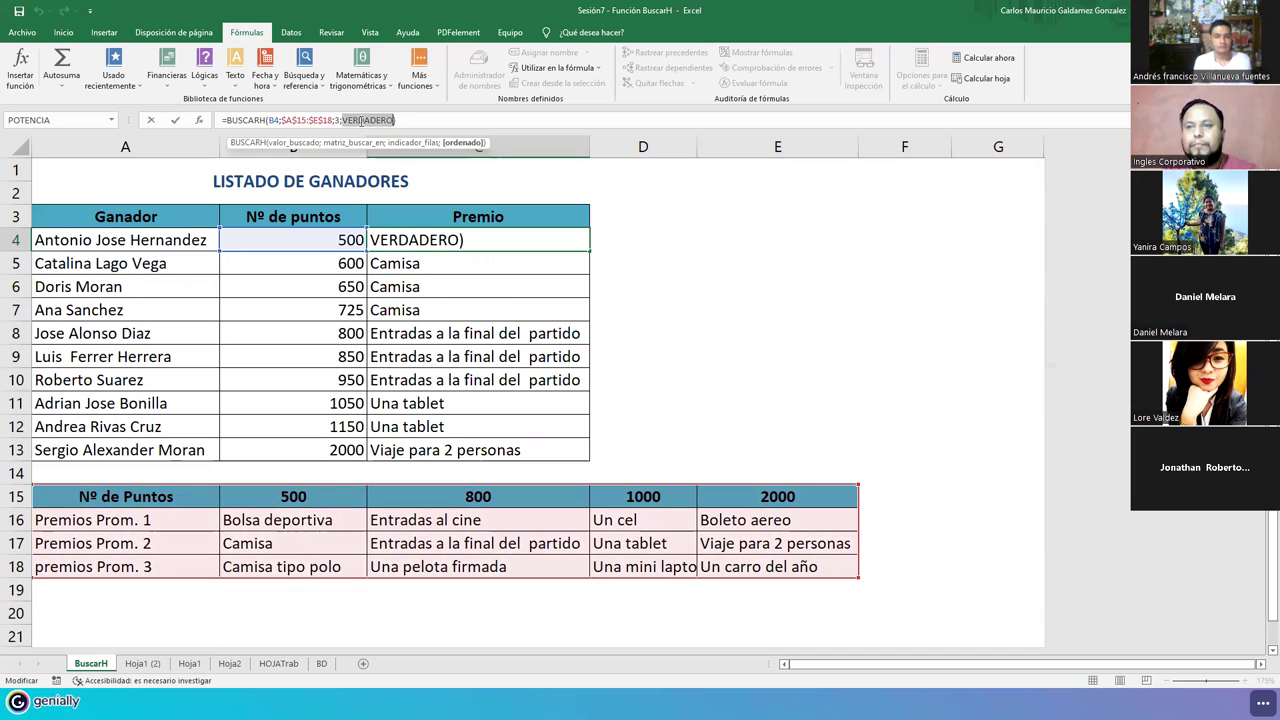
type("falso")
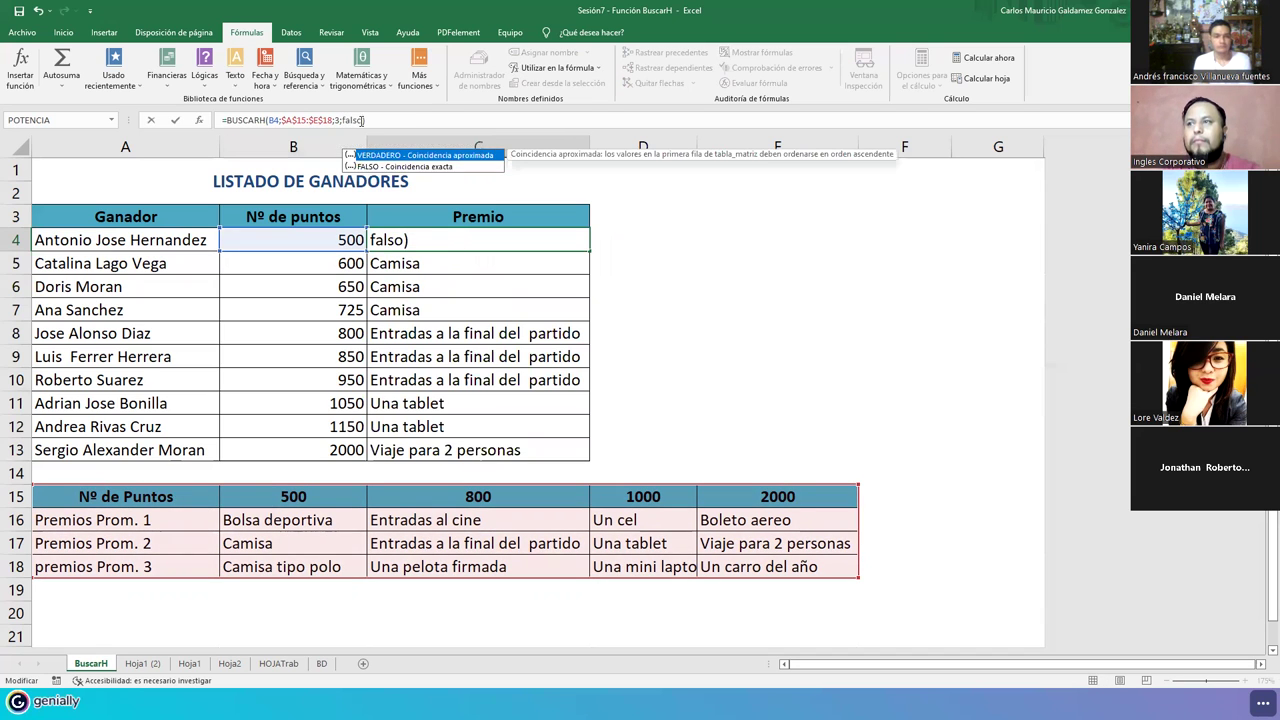
key("ctrl+Return")
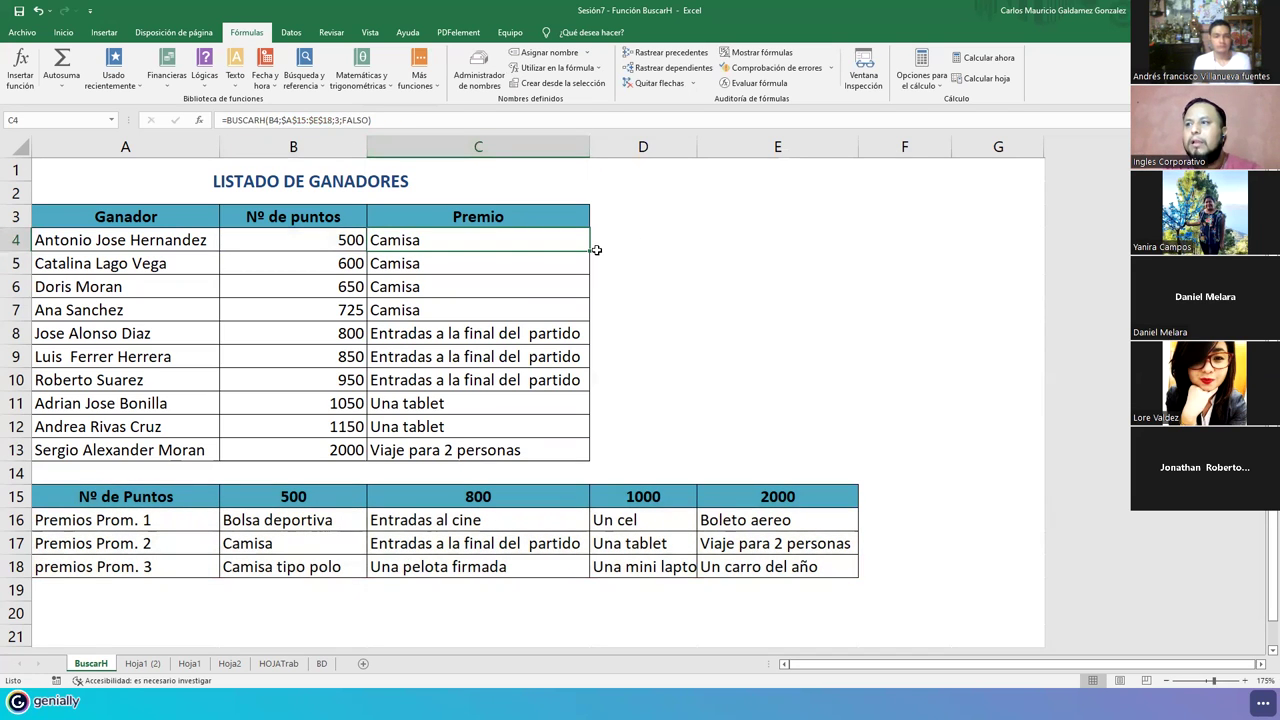
left_click_drag(588, 250, 552, 452)
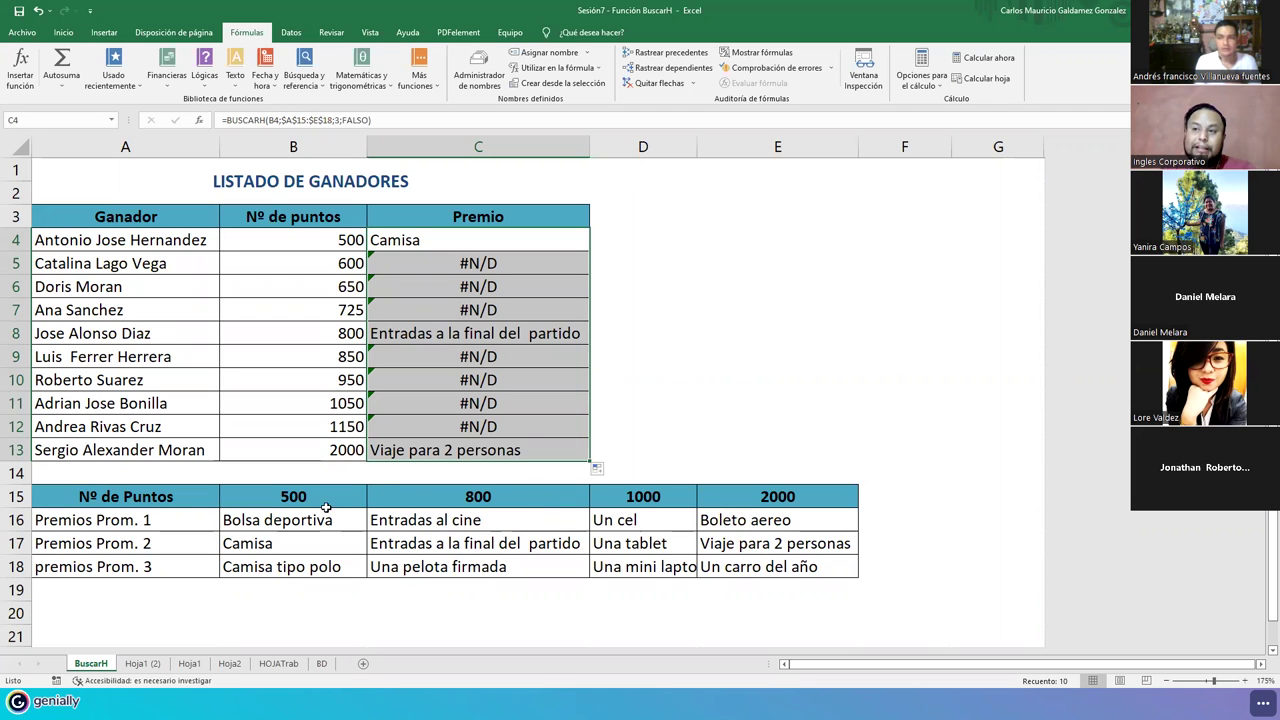
- Compare the point thresholds in row 15 with the exact-match prizes in C4, C8 and C13
left_click(290, 498)
left_click(460, 496)
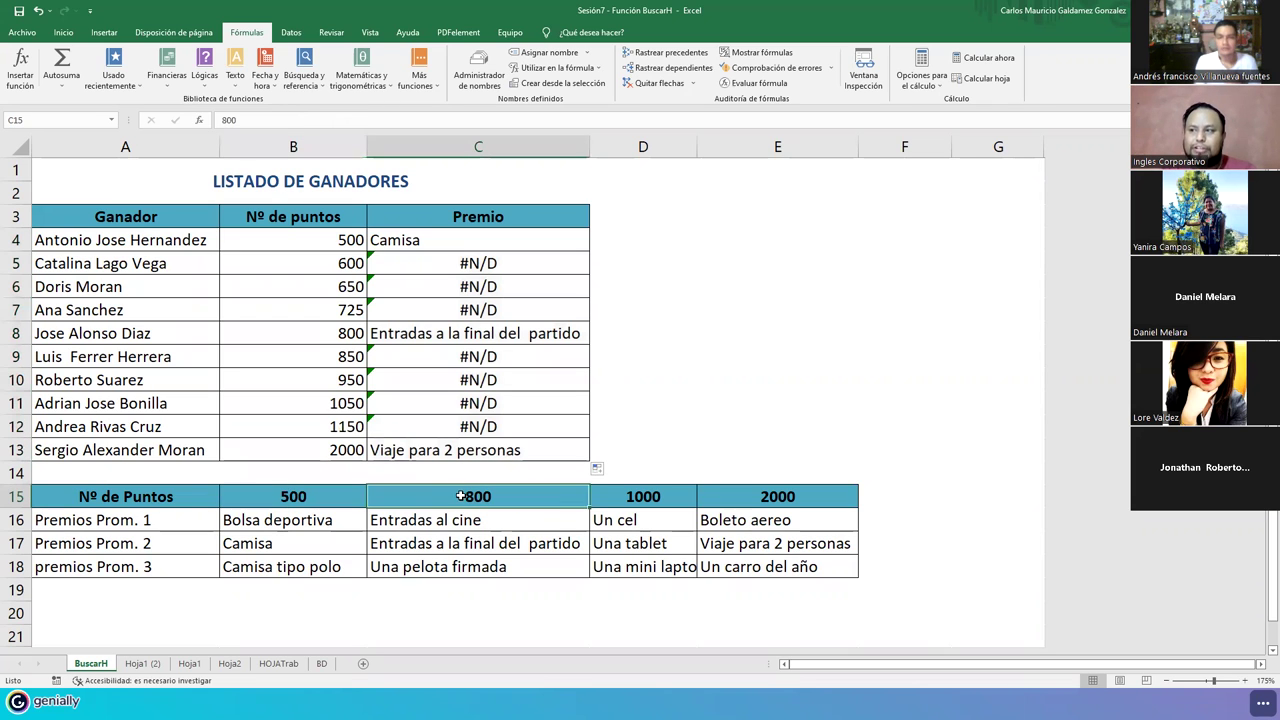
left_click(686, 497)
left_click(705, 496)
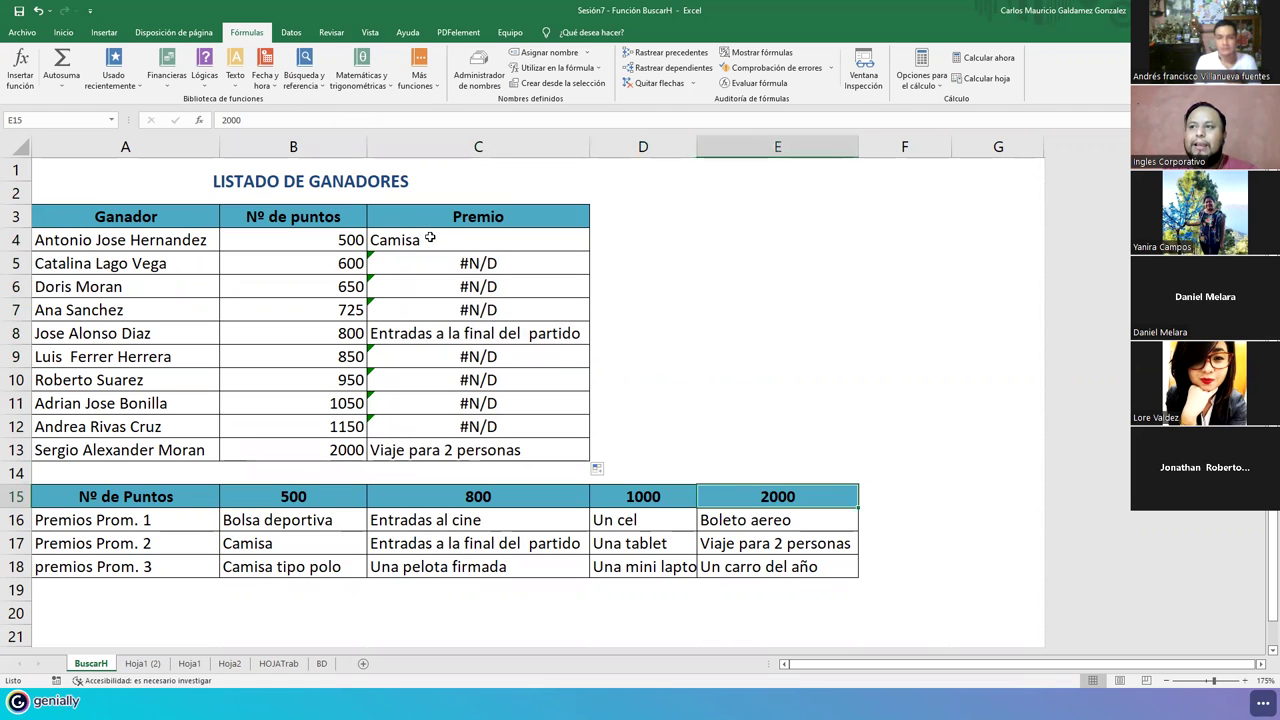
left_click(430, 238)
left_click(441, 335)
left_click(442, 450)
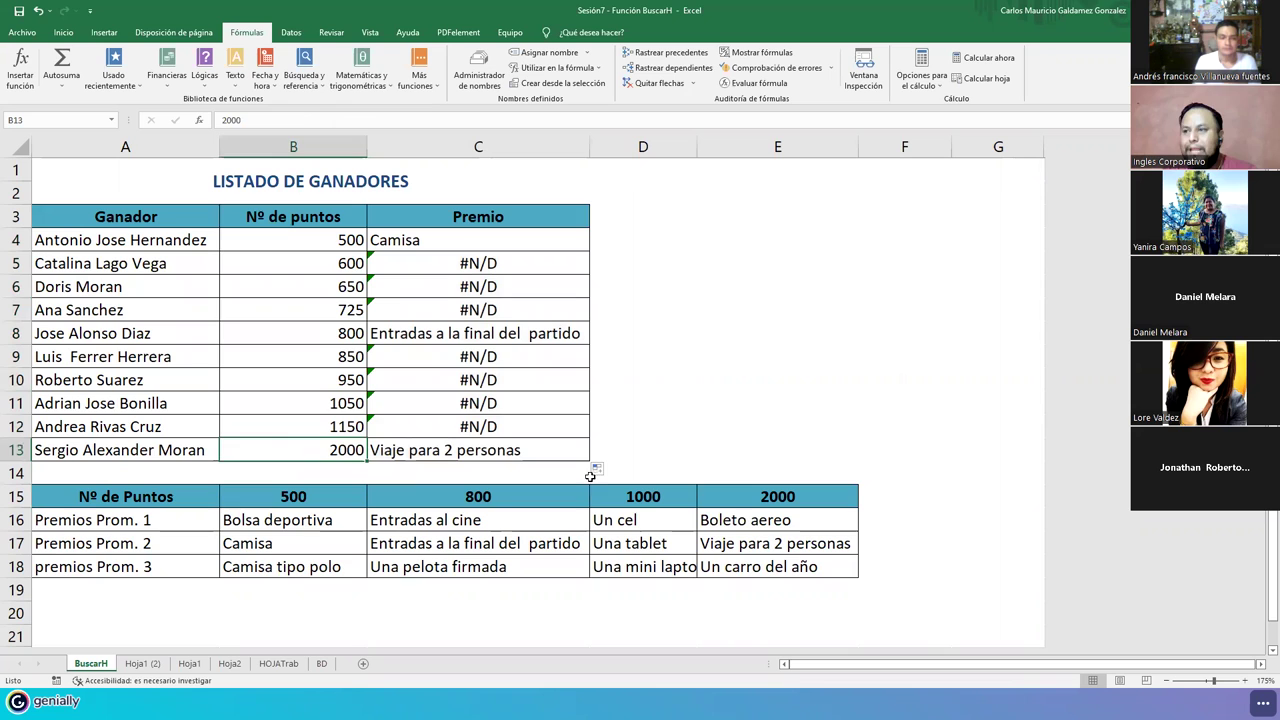
- Check the Premios Prom. 2 prizes in row 17 against the points in column B and review the list of winners
left_click(762, 543)
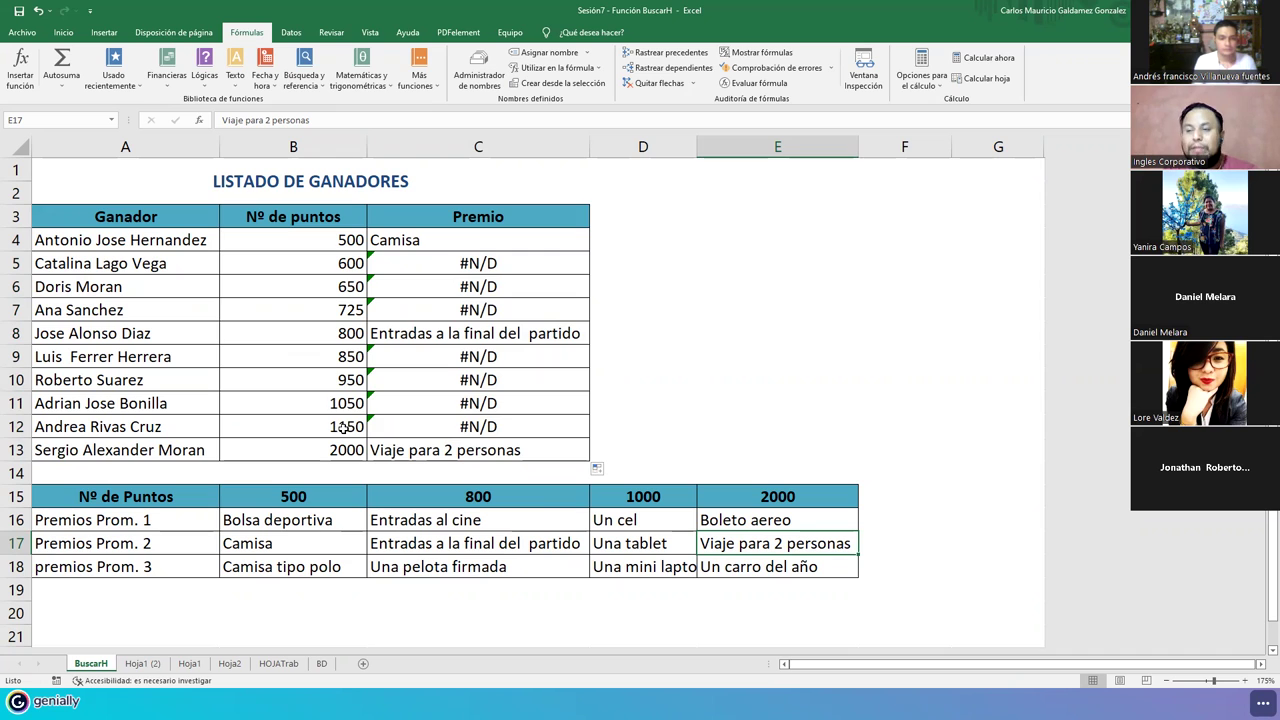
left_click(621, 540)
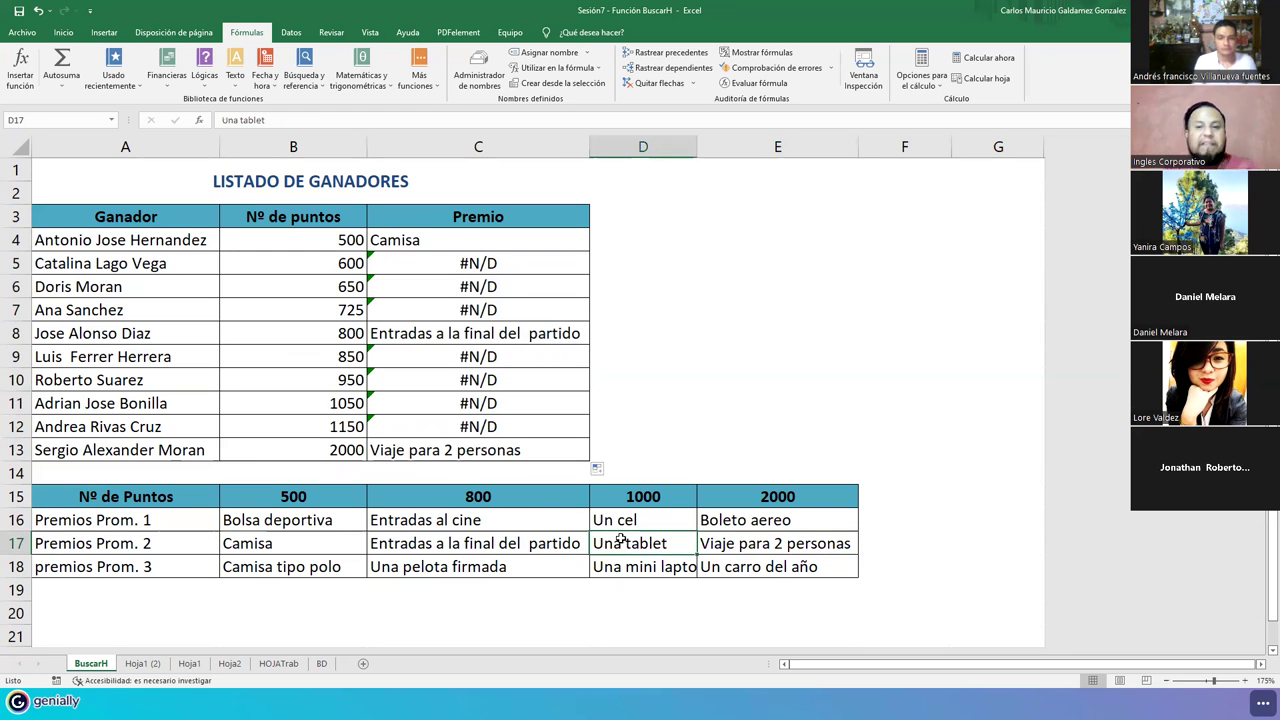
left_click(430, 546)
left_click(346, 338)
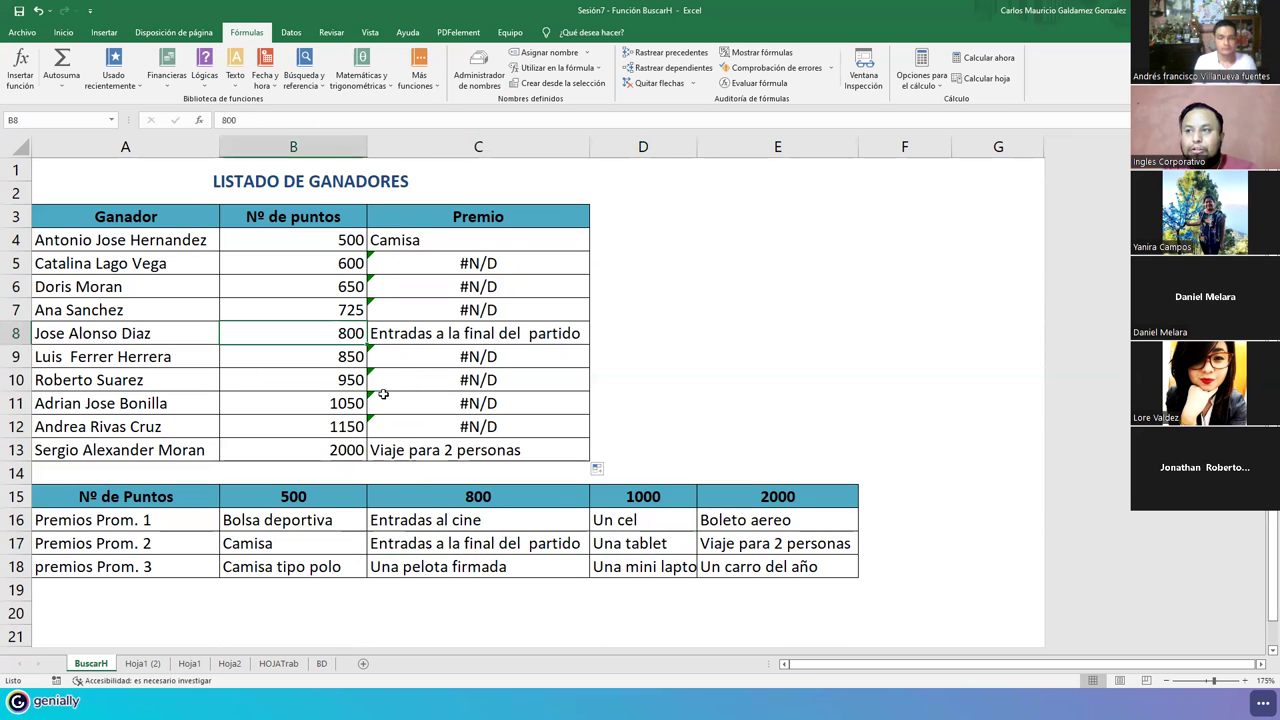
left_click(455, 546)
left_click(335, 545)
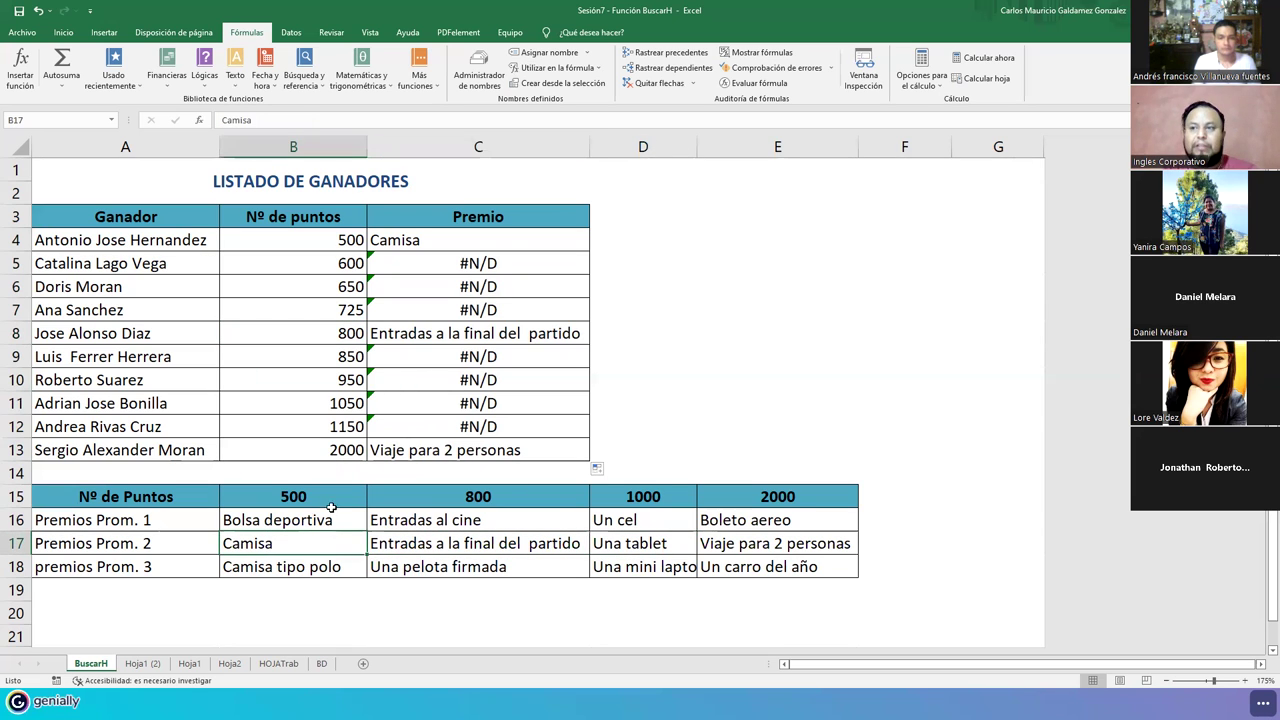
left_click(340, 240)
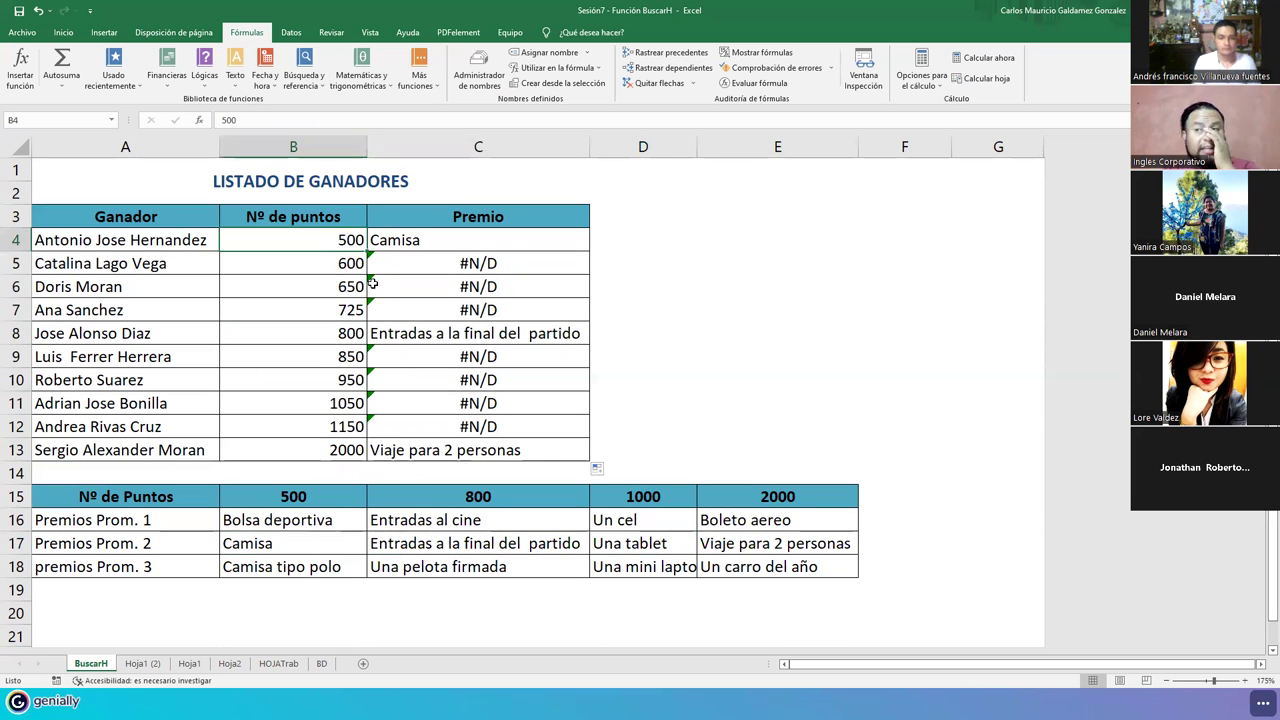
left_click(283, 544)
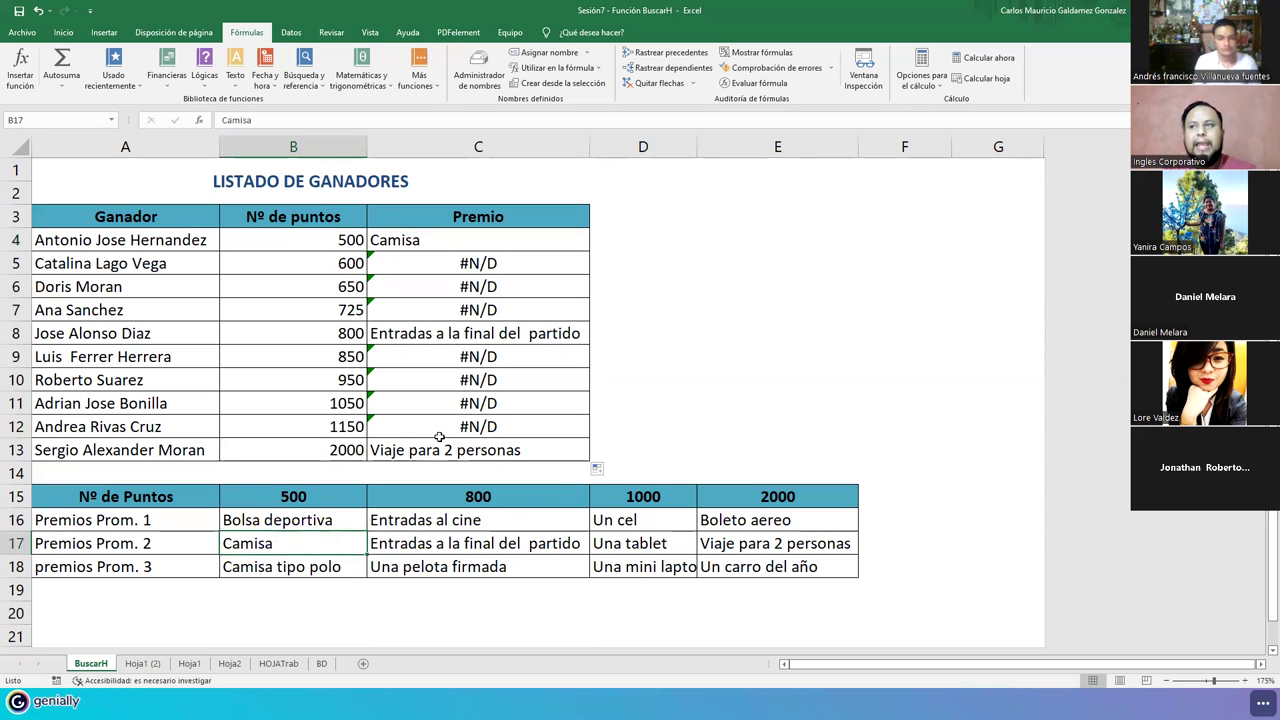
left_click_drag(205, 248, 97, 450)
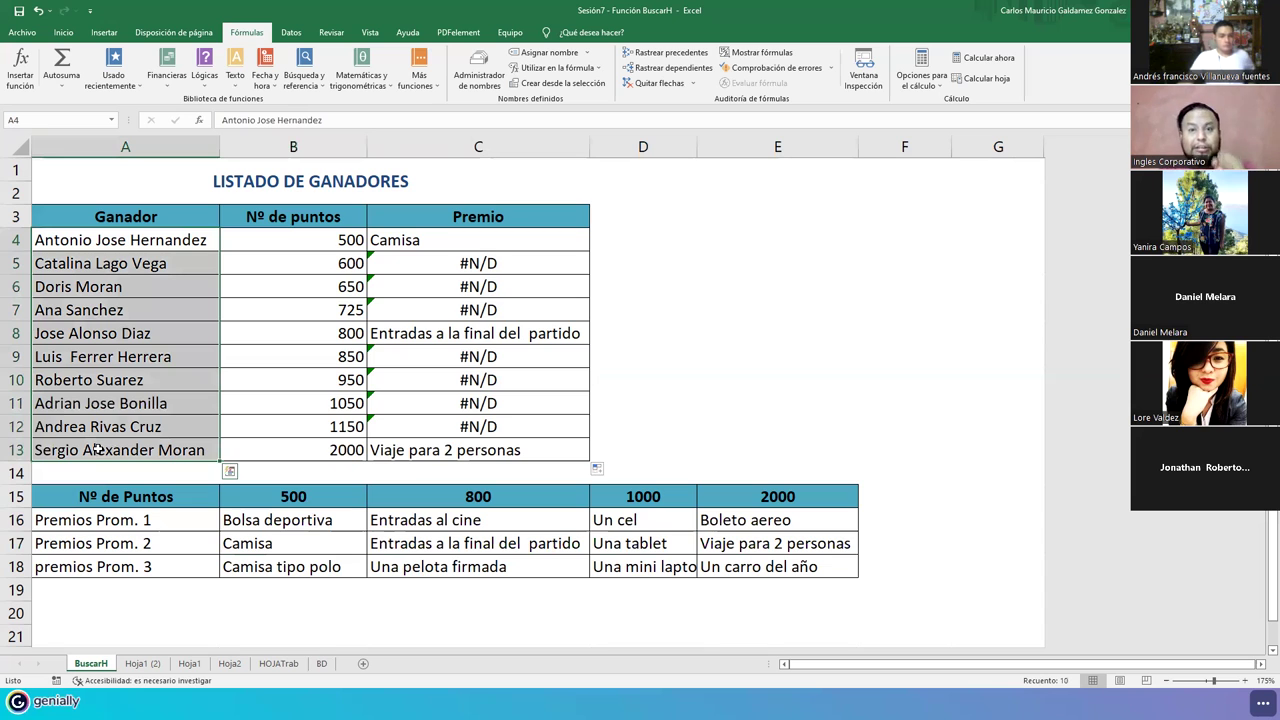
- Remove the fourth argument so C4 reads =BUSCARH(B4;$A$15:$E$18;3), and fill the formula down through C13
double_click(471, 241)
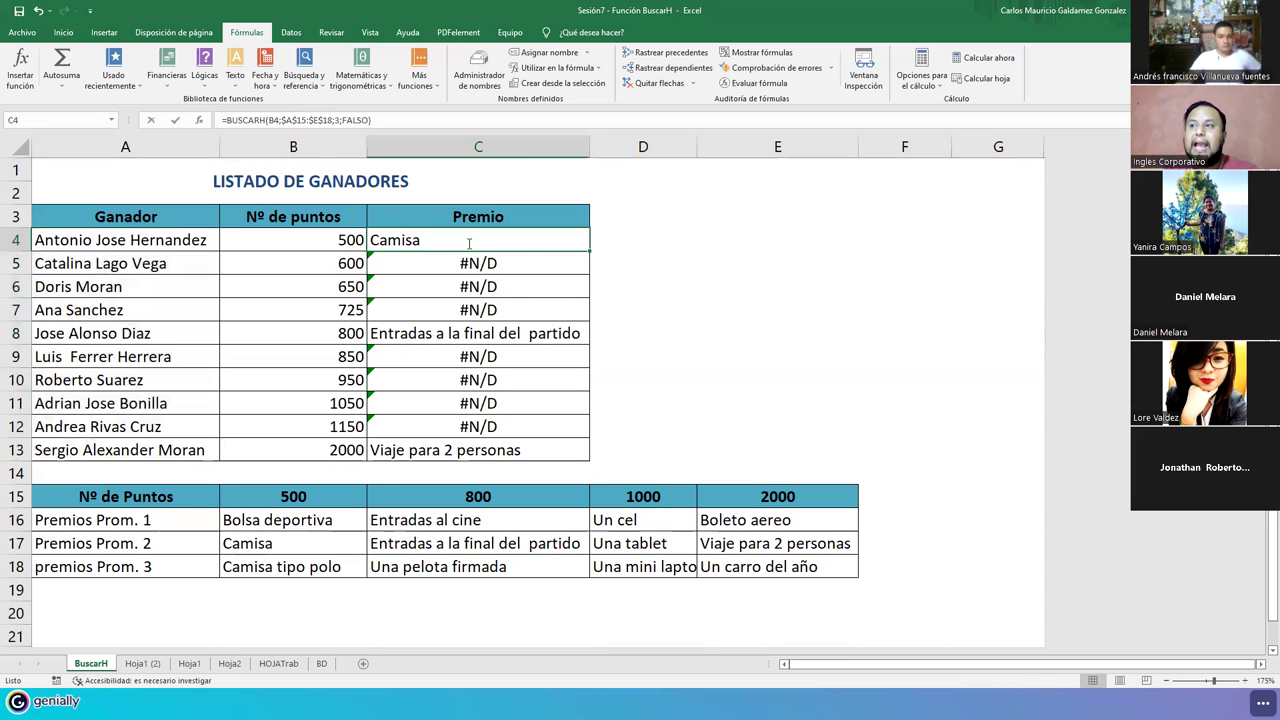
left_click(334, 120)
key("BackSpace")
key("BackSpace")
key("BackSpace")
key("BackSpace")
key("BackSpace")
key("BackSpace")
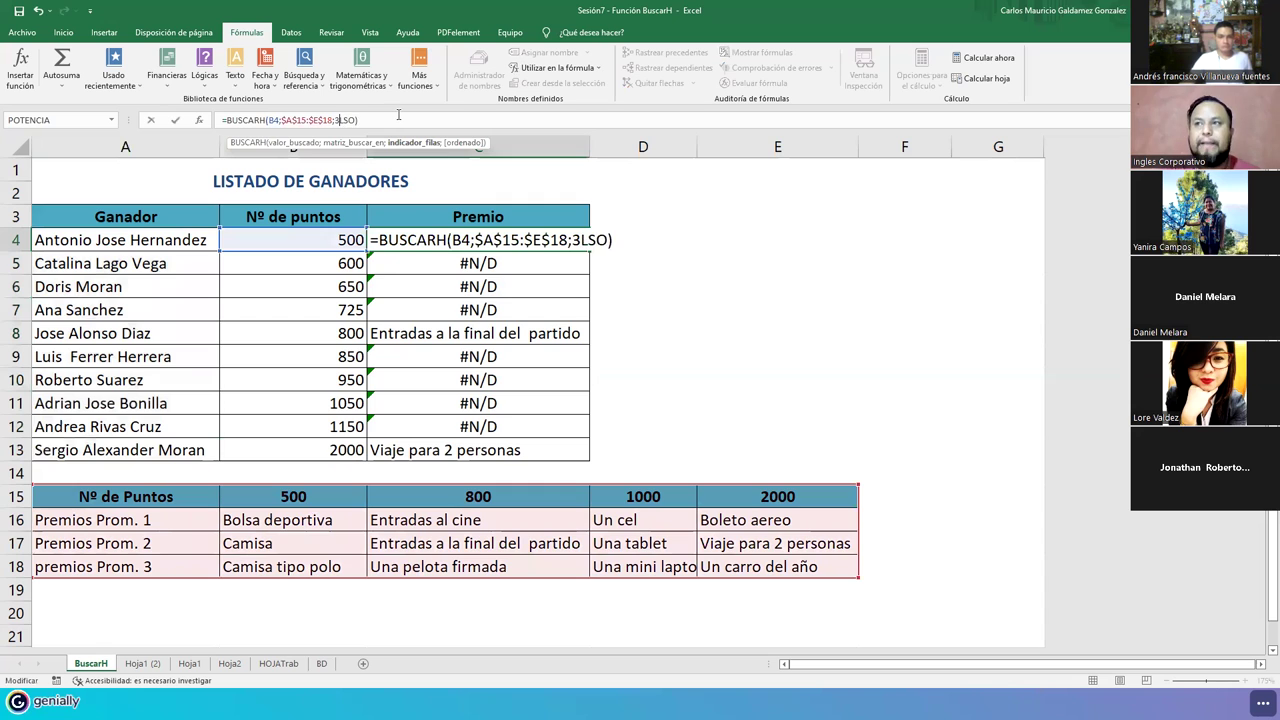
key("ctrl+Return")
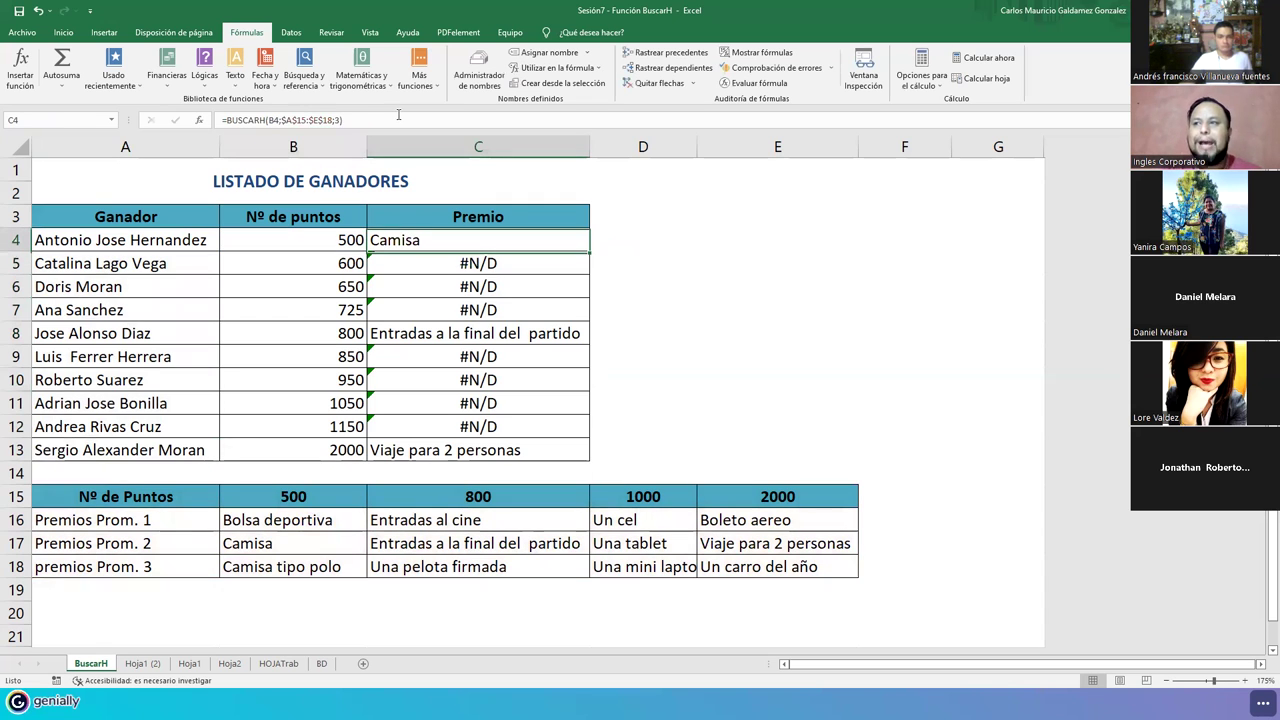
left_click_drag(590, 251, 517, 455)
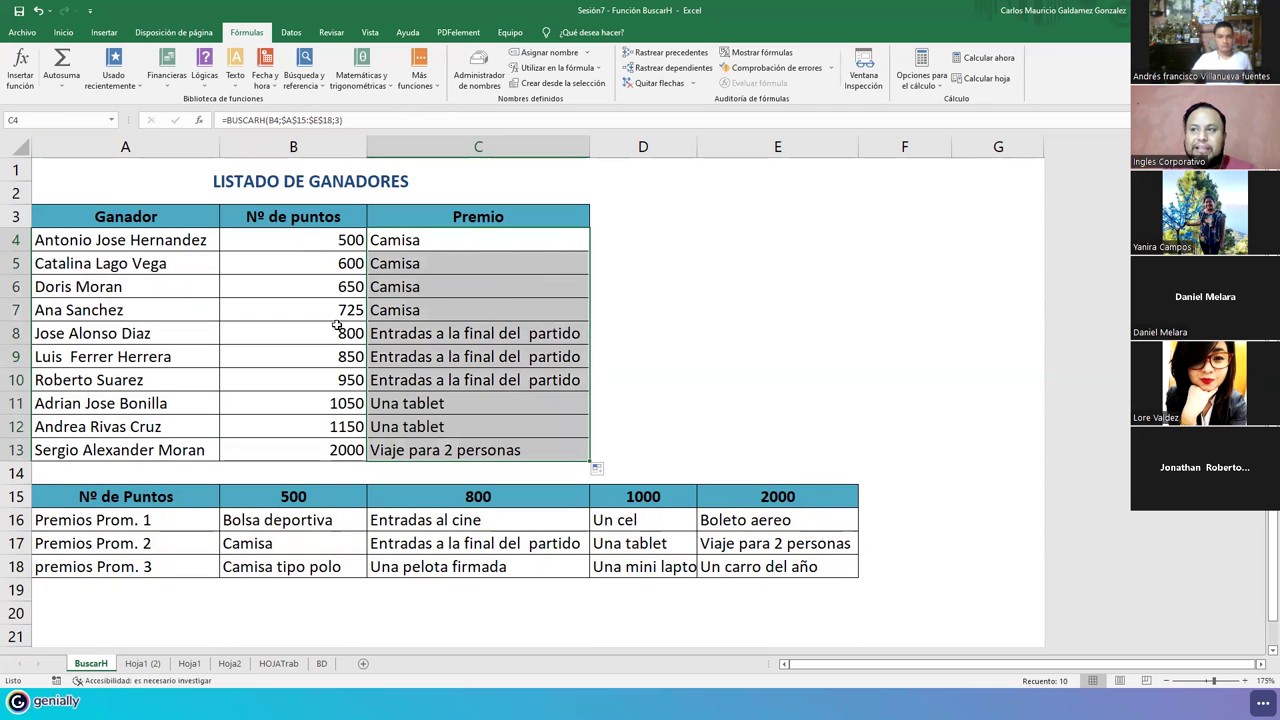
- Compare each group of prizes in the Premio column with the winners' points and the point thresholds in the prize table
left_click_drag(332, 240, 322, 307)
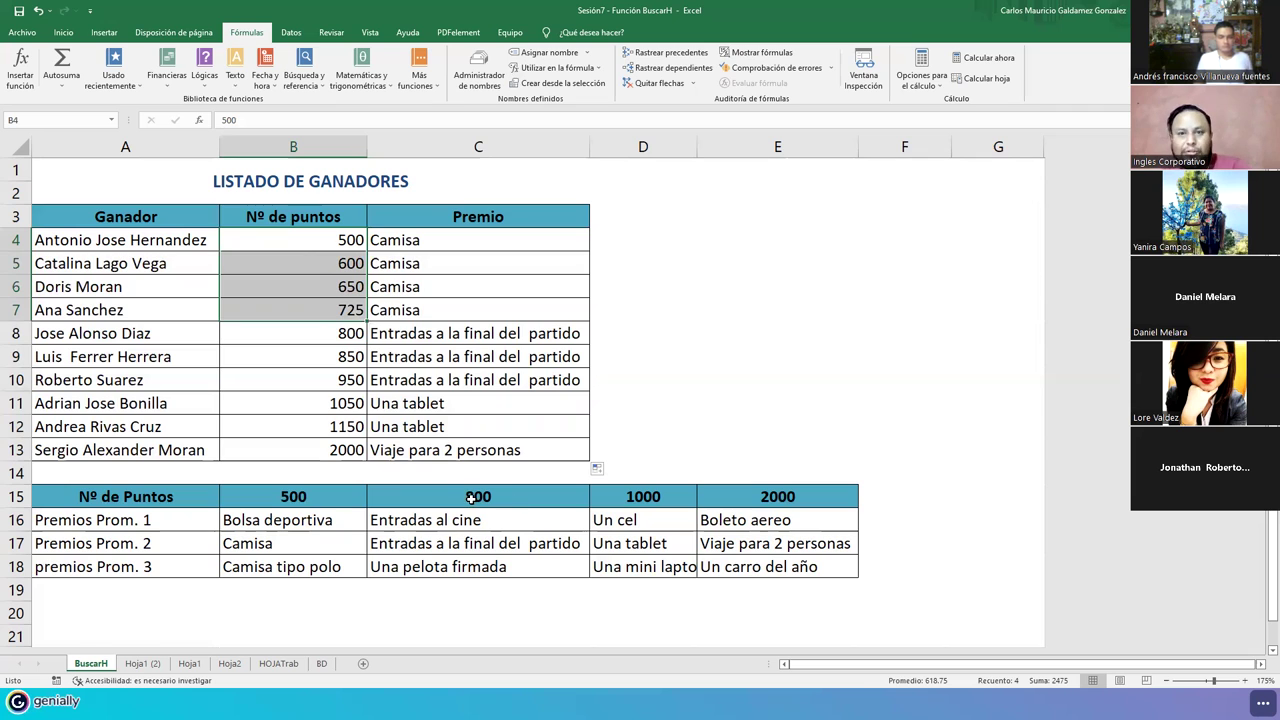
left_click_drag(422, 247, 426, 322)
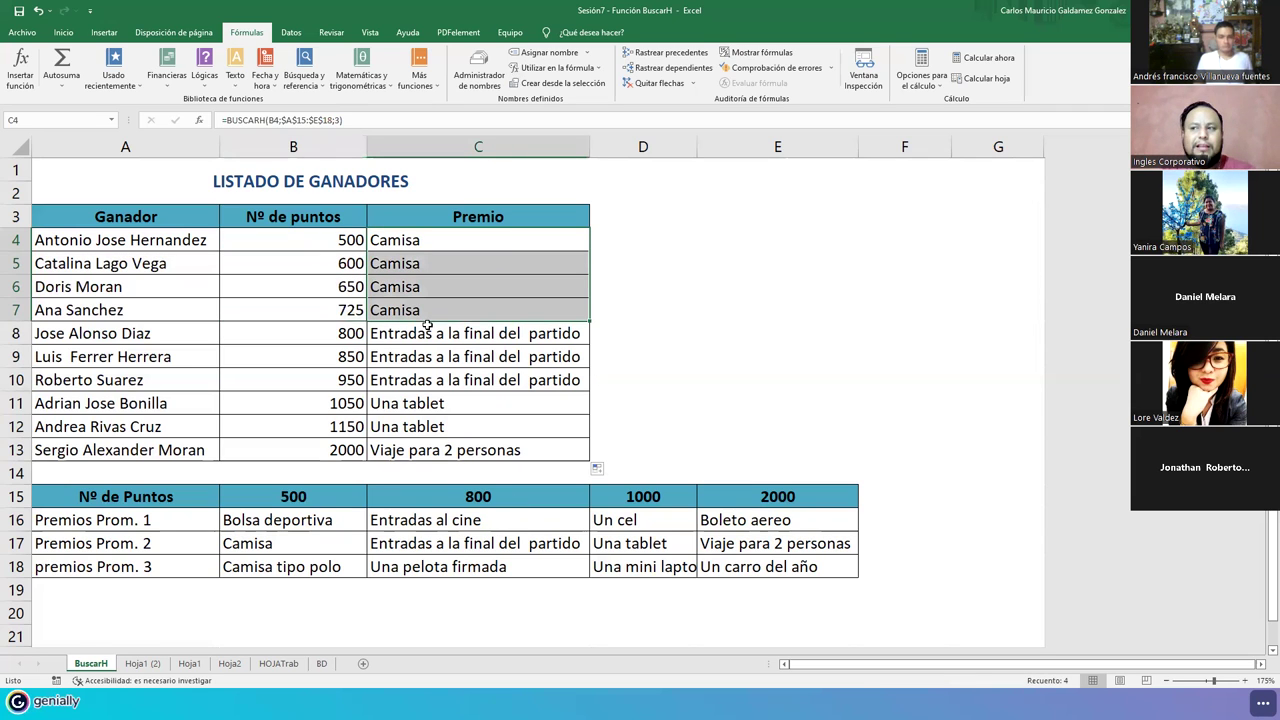
left_click(462, 501)
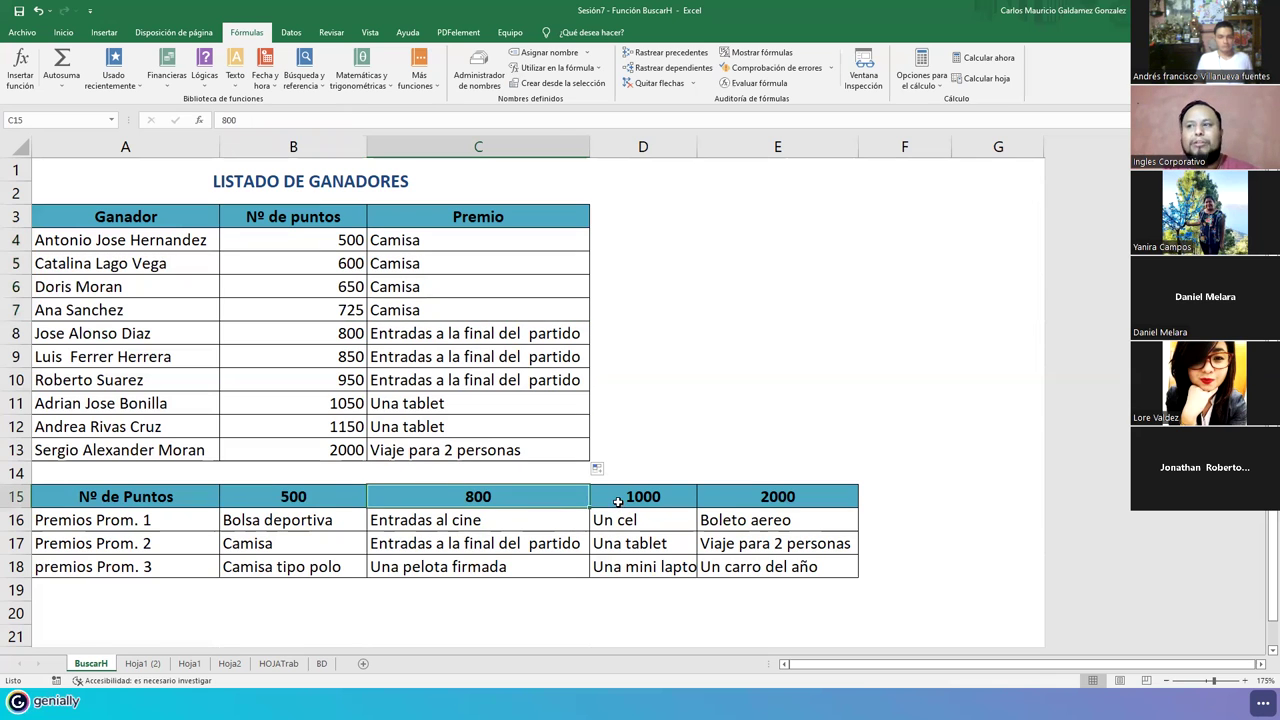
left_click_drag(378, 336, 388, 380)
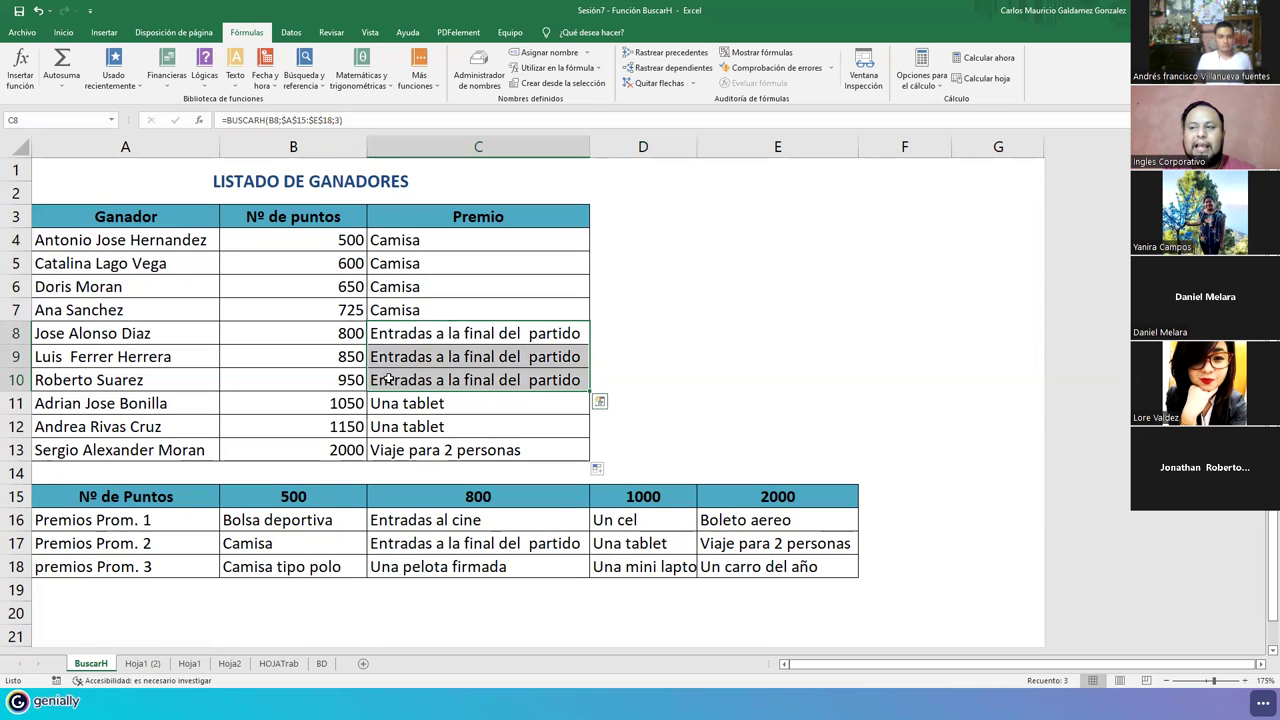
left_click(617, 501)
left_click(748, 506)
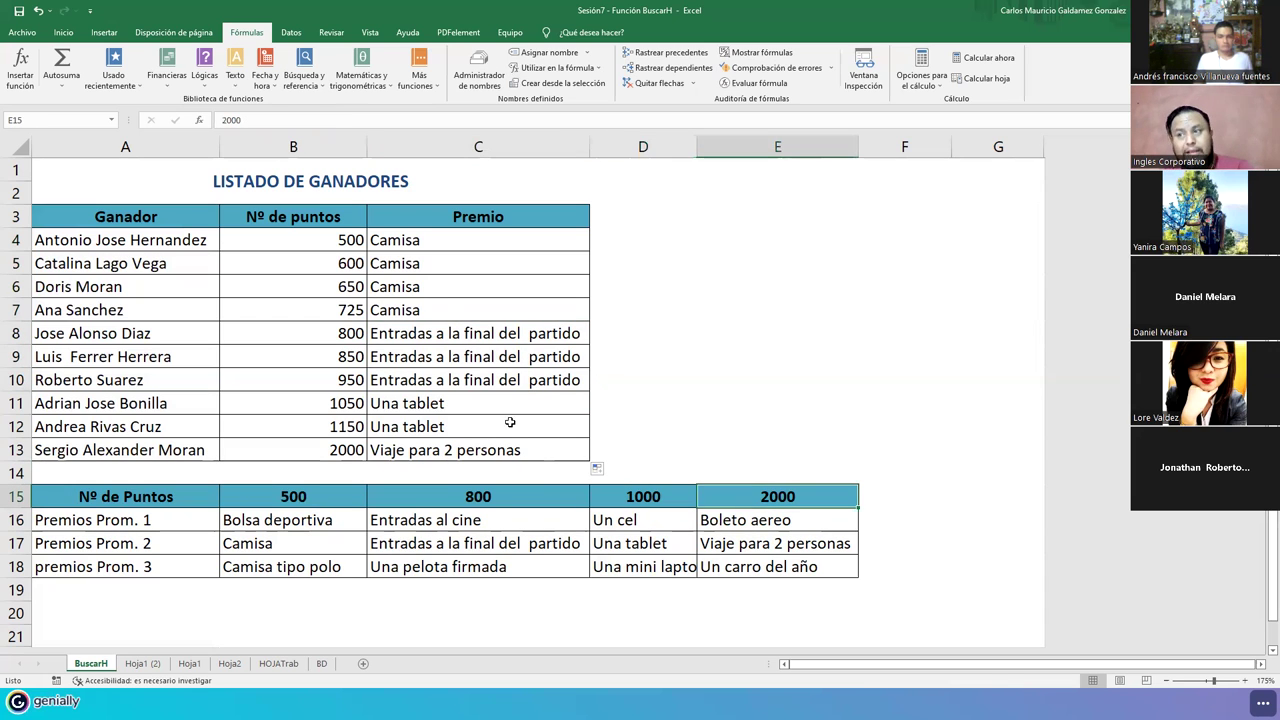
left_click_drag(420, 404, 406, 428)
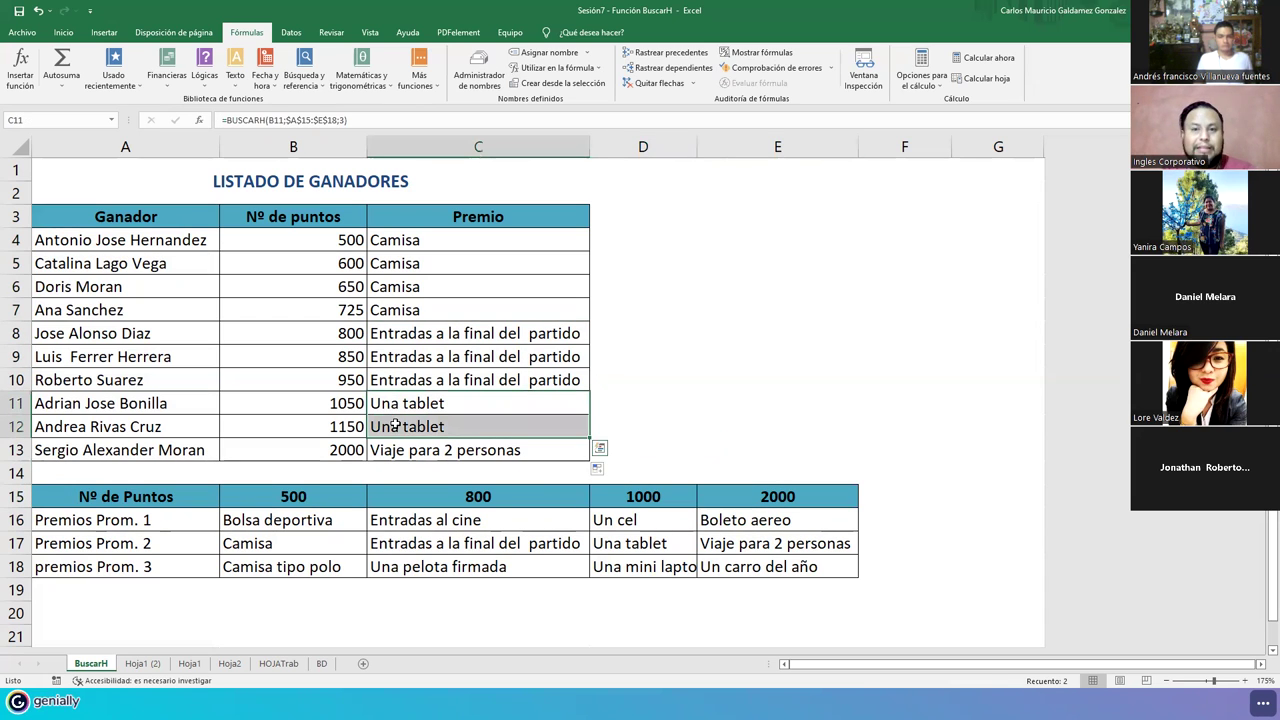
left_click(745, 544)
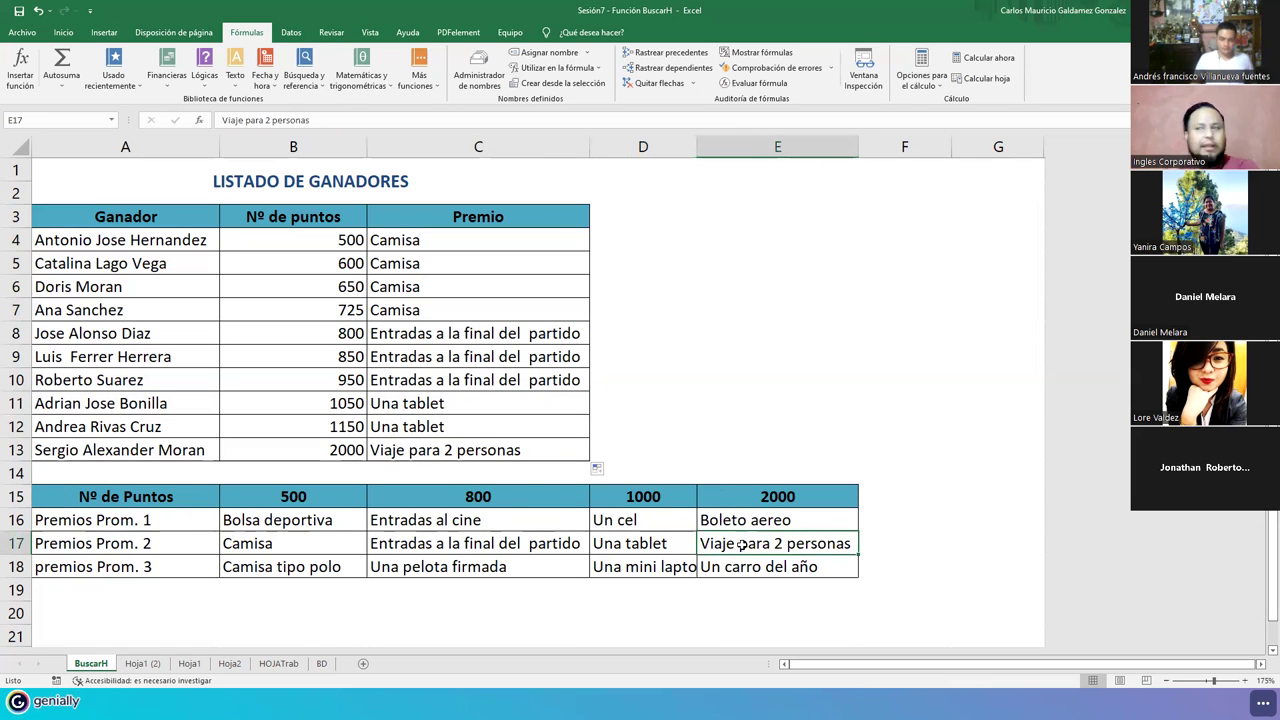
left_click(446, 452)
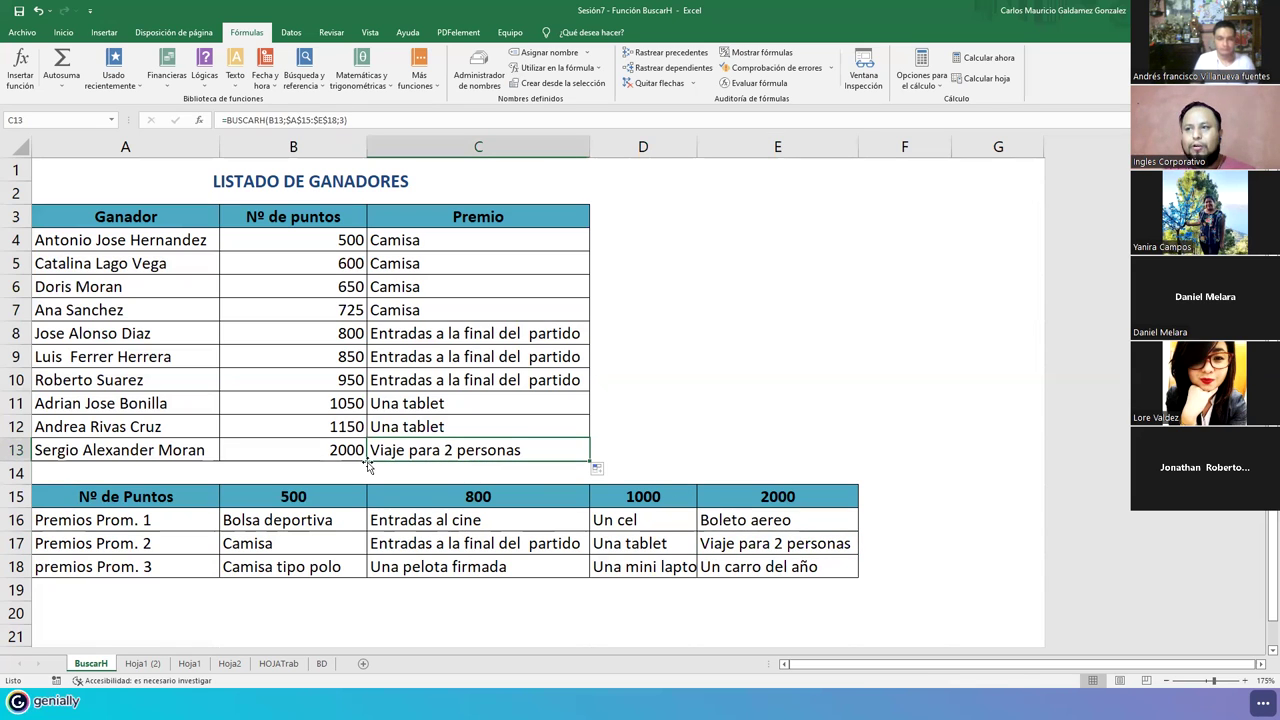
- Compare the prizes in the Premio column with the Premios Prom. 2 row of the prize table
left_click_drag(457, 449, 429, 268)
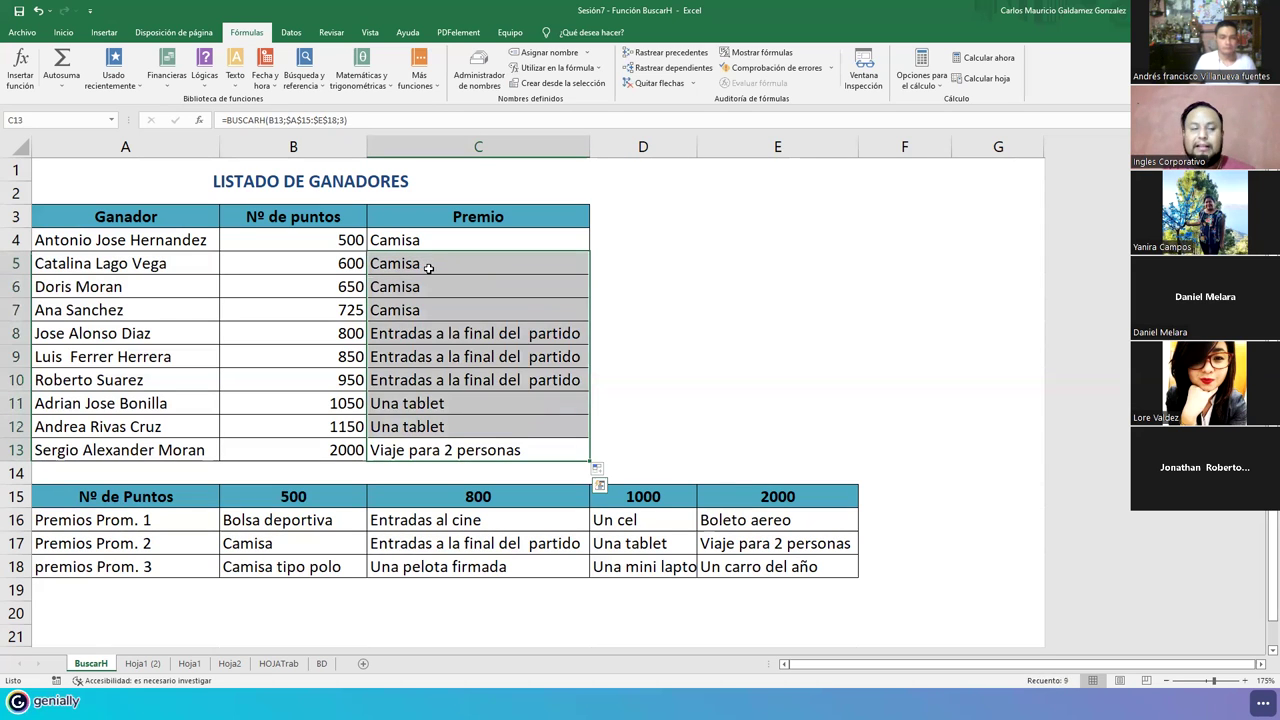
left_click(430, 268)
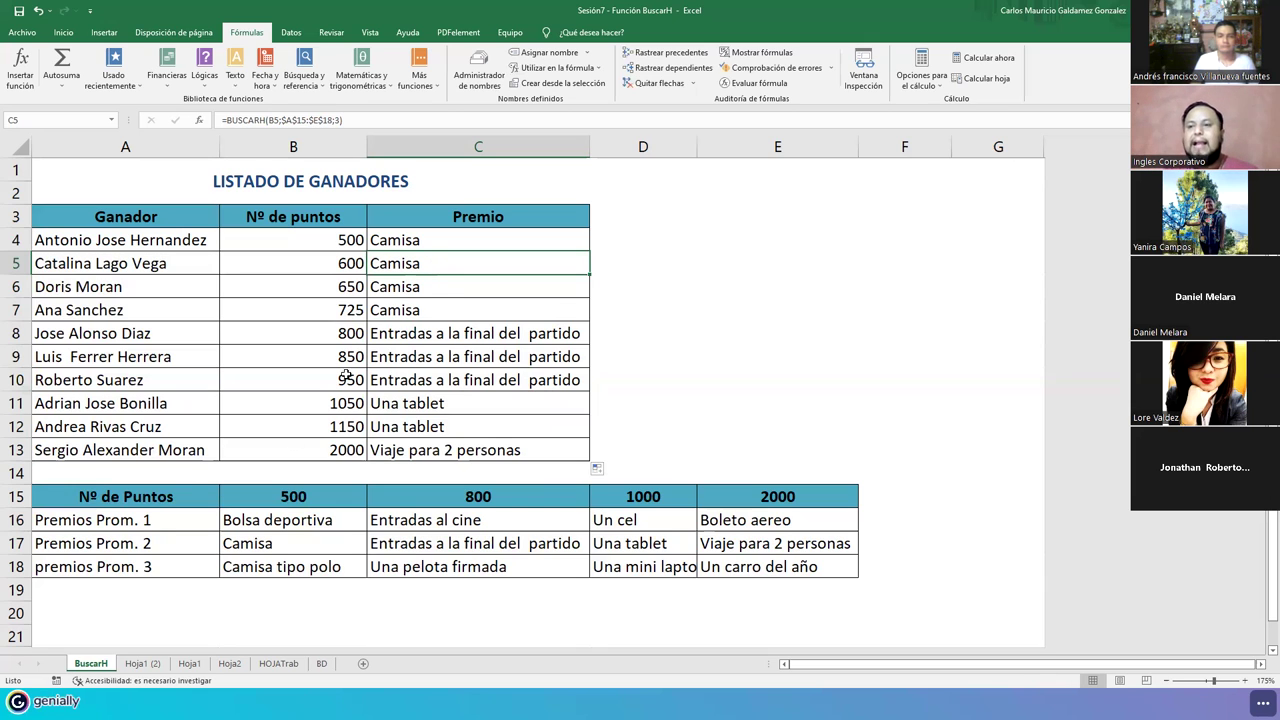
left_click(88, 546)
left_click_drag(160, 543, 762, 543)
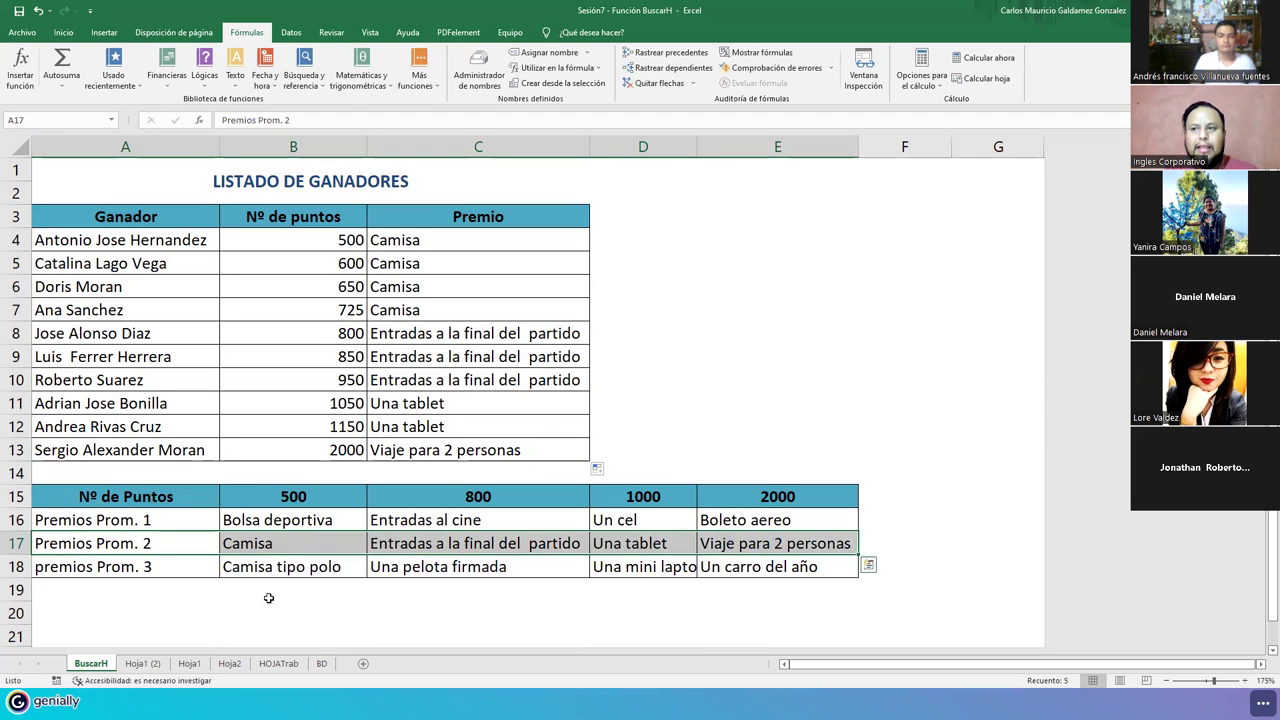
- Change the row index in C4 to 4 for the Prom. 3 prizes, giving =BUSCARH(B4;$A$15:$E$18;4), and fill the formula down through C13
left_click(400, 240)
double_click(580, 240)
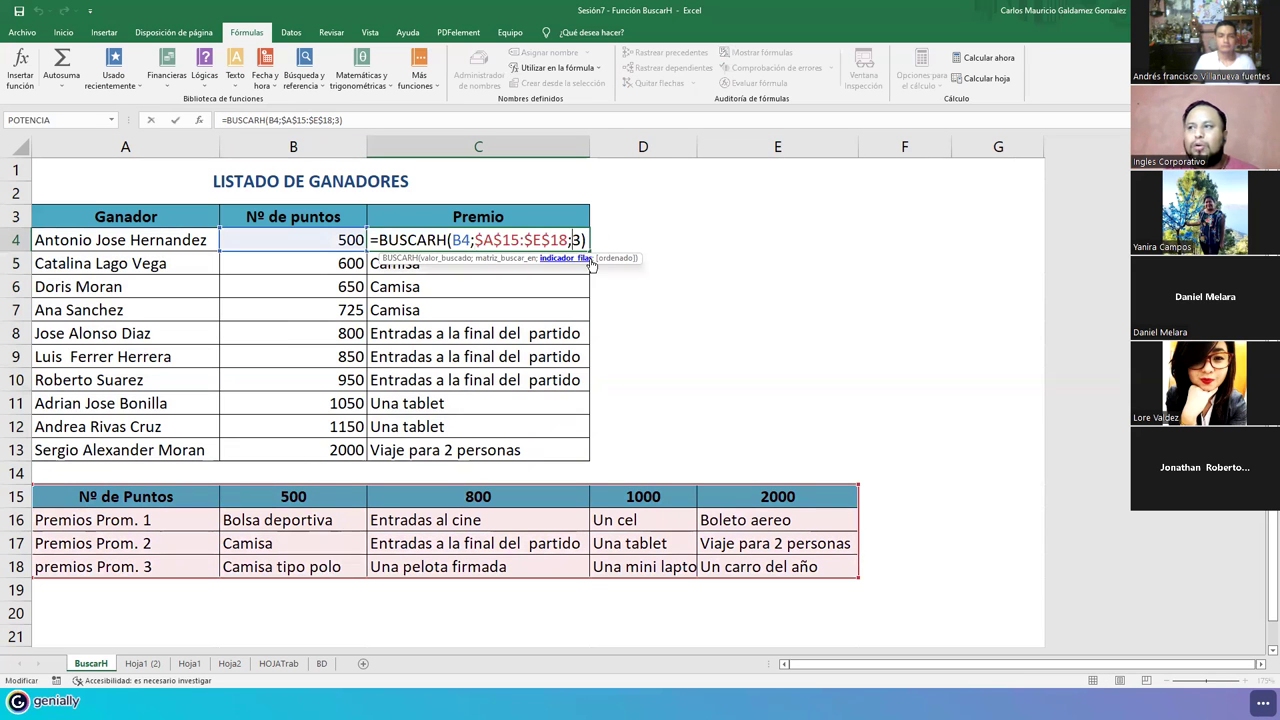
key("BackSpace")
type("4")
key("Return")
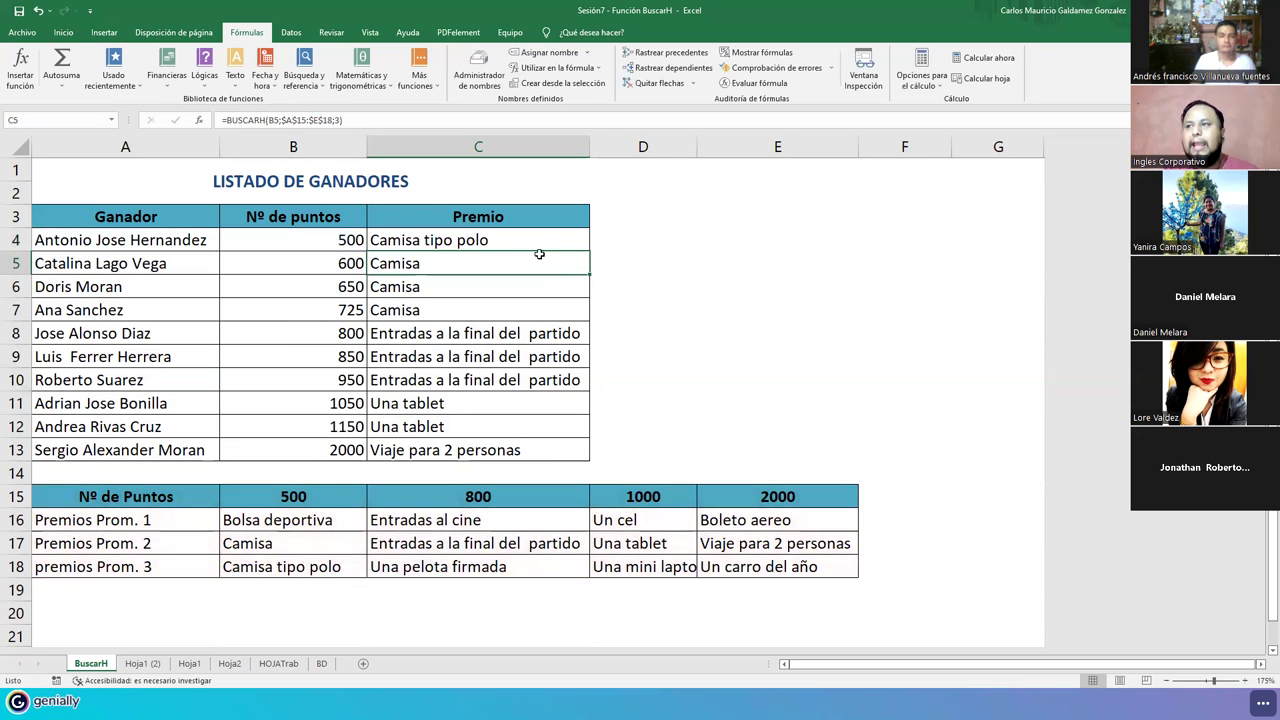
left_click(517, 243)
left_click_drag(588, 251, 562, 452)
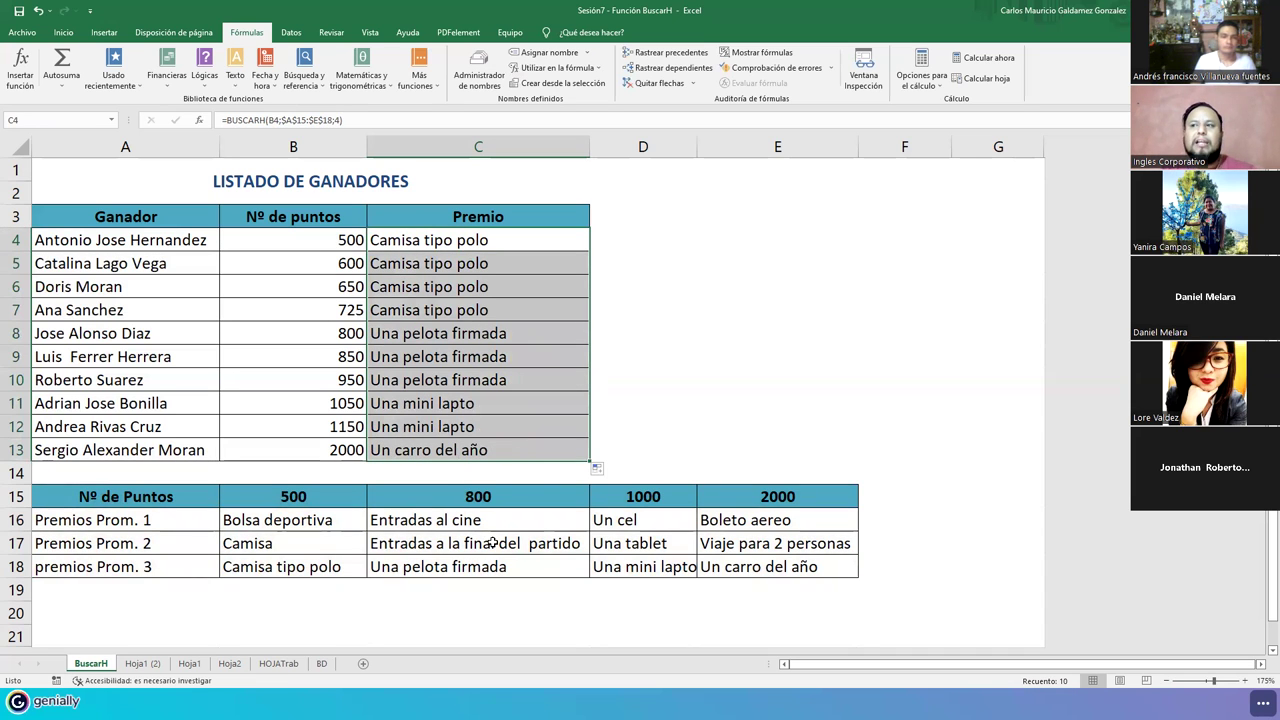
left_click(150, 567)
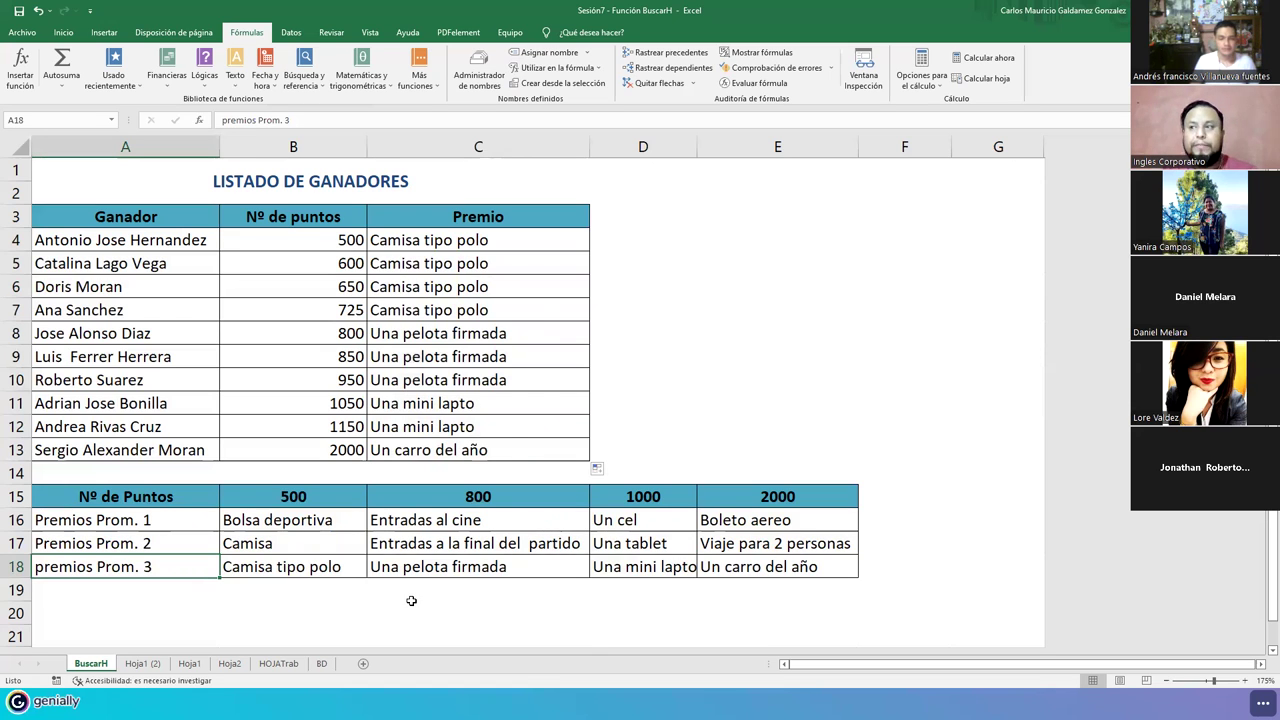
- Undo the Premio formula edits and fills back to the single formula =BUSCARH(B4;A15:E18;3;VERDADERO) in C4
key("ctrl+z")
key("ctrl+z")
key("ctrl+z")
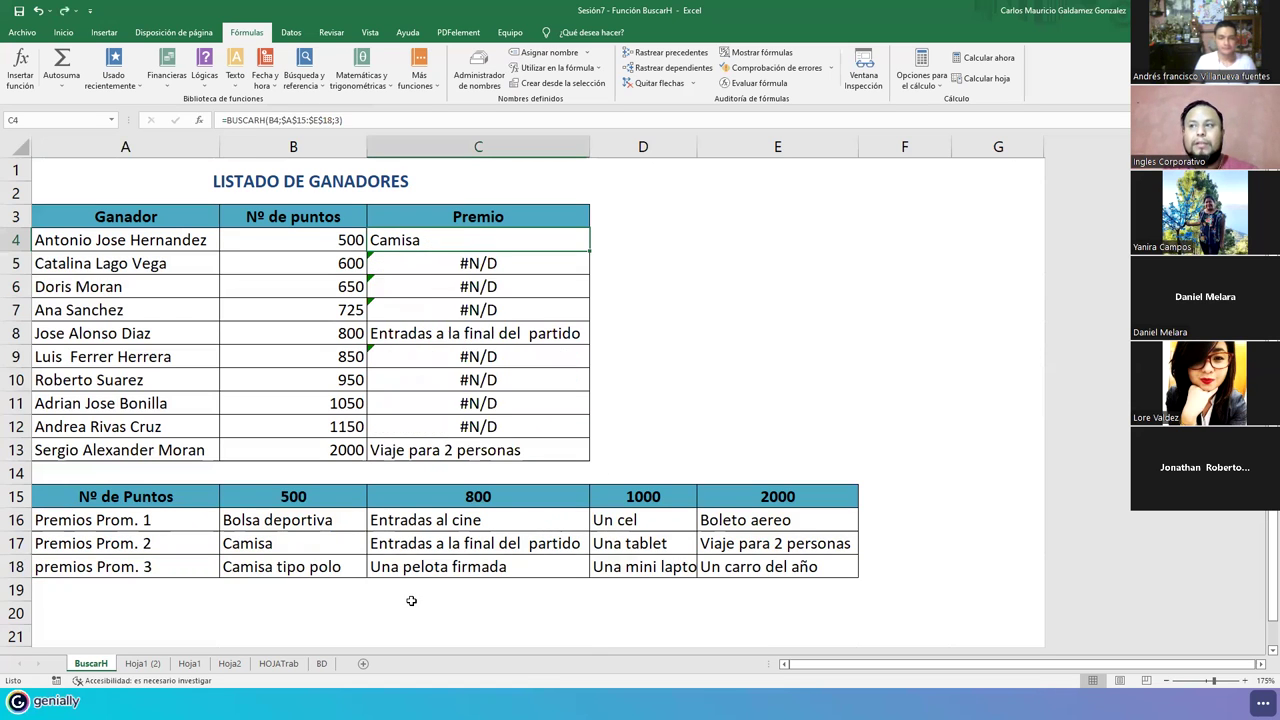
key("ctrl+z")
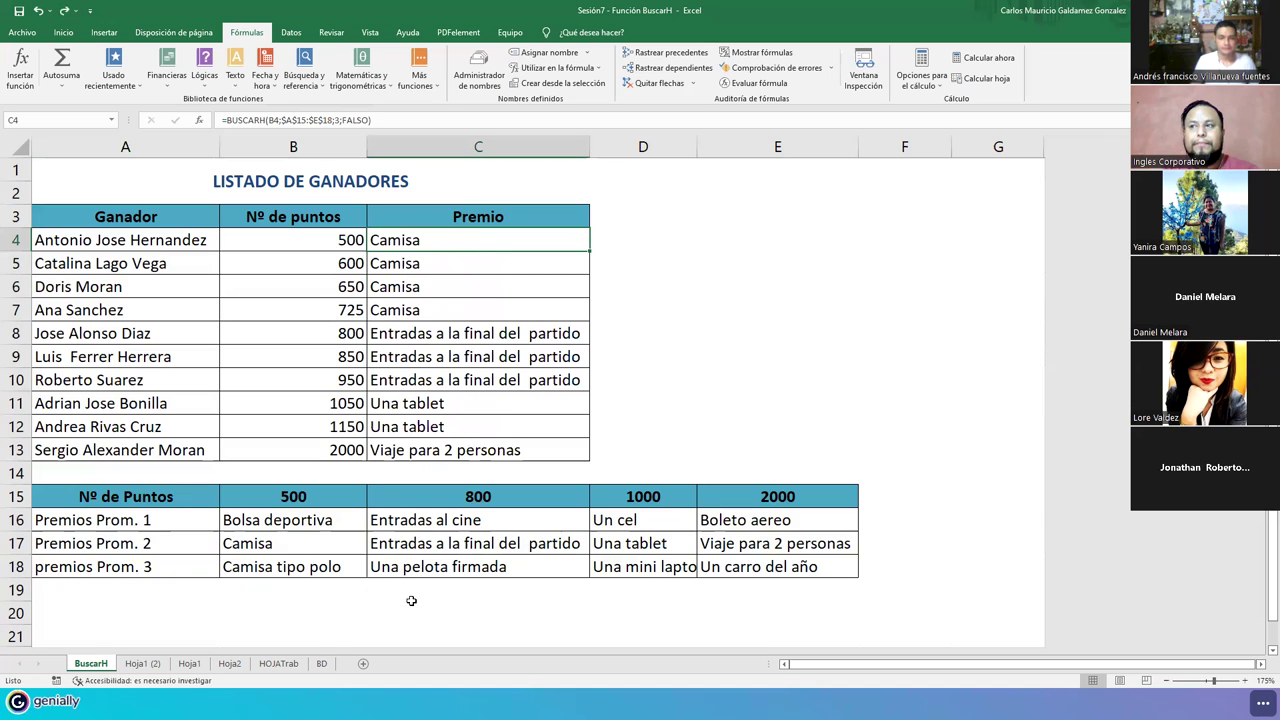
key("ctrl+z")
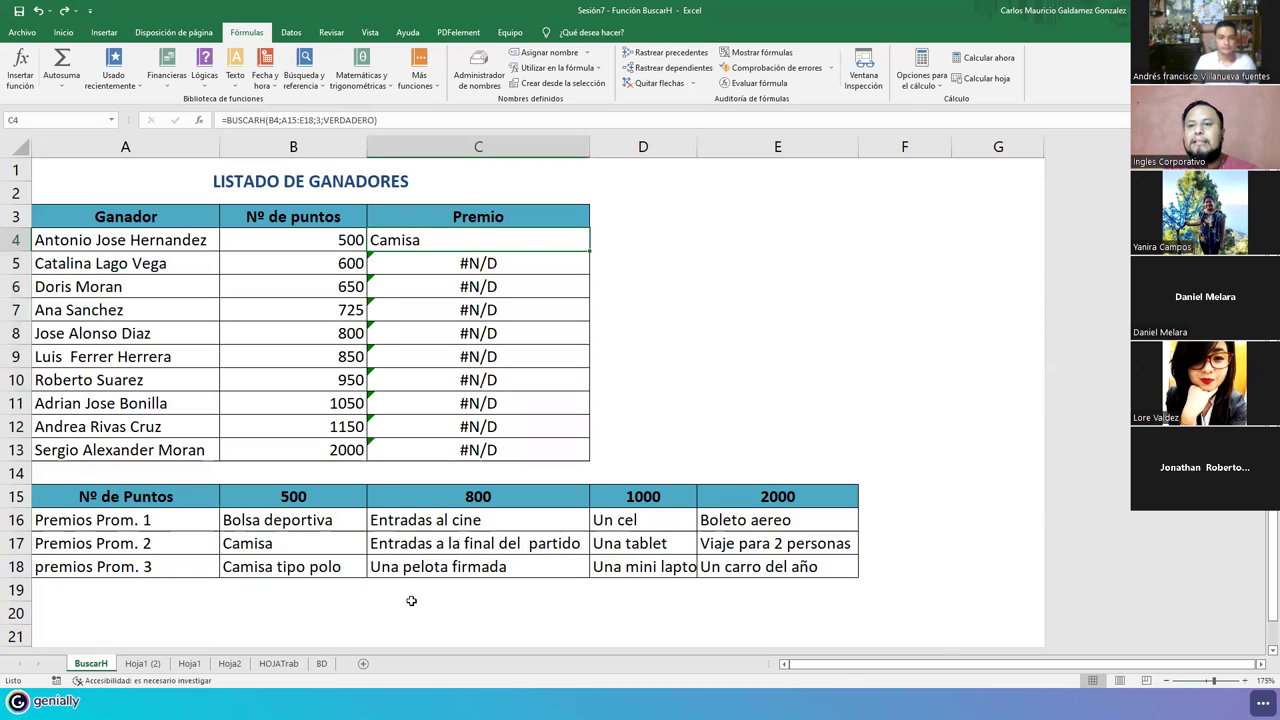
key("ctrl+z")
left_click(407, 260)
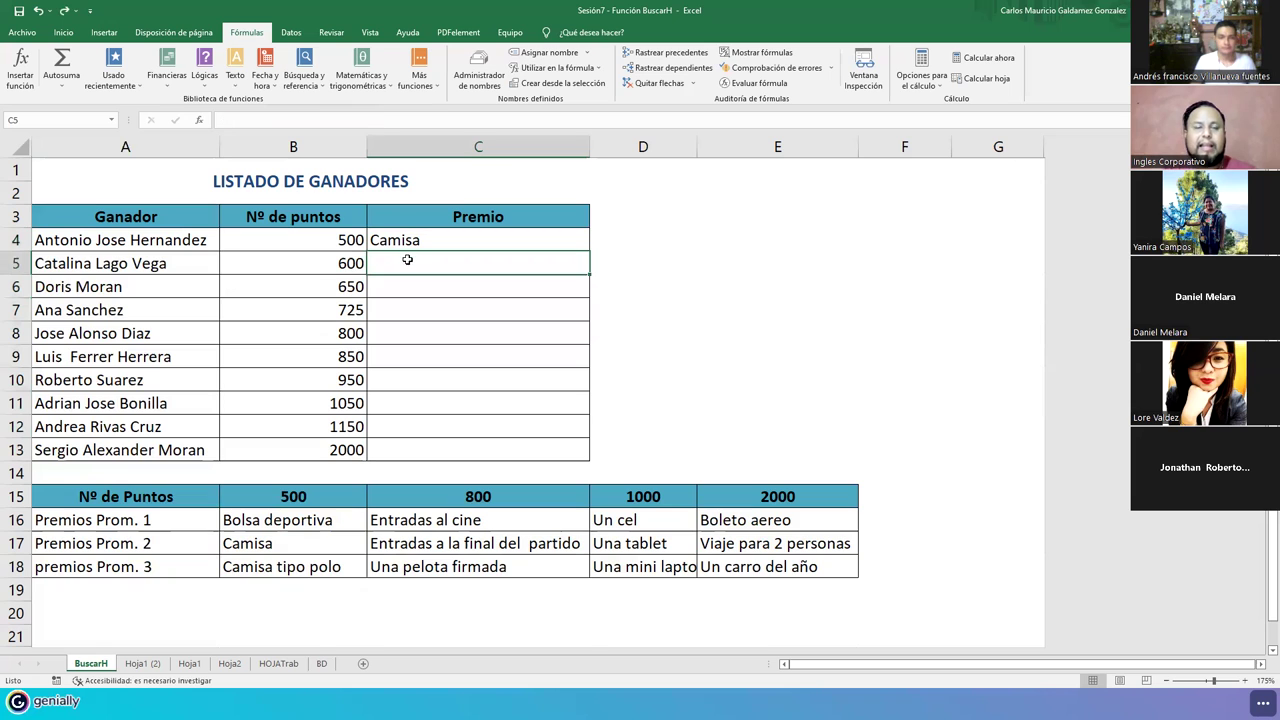
- Review the formula in C4 and the Premio cells down through C13 against the list of winners
left_click_drag(437, 242, 418, 439)
left_click(434, 358)
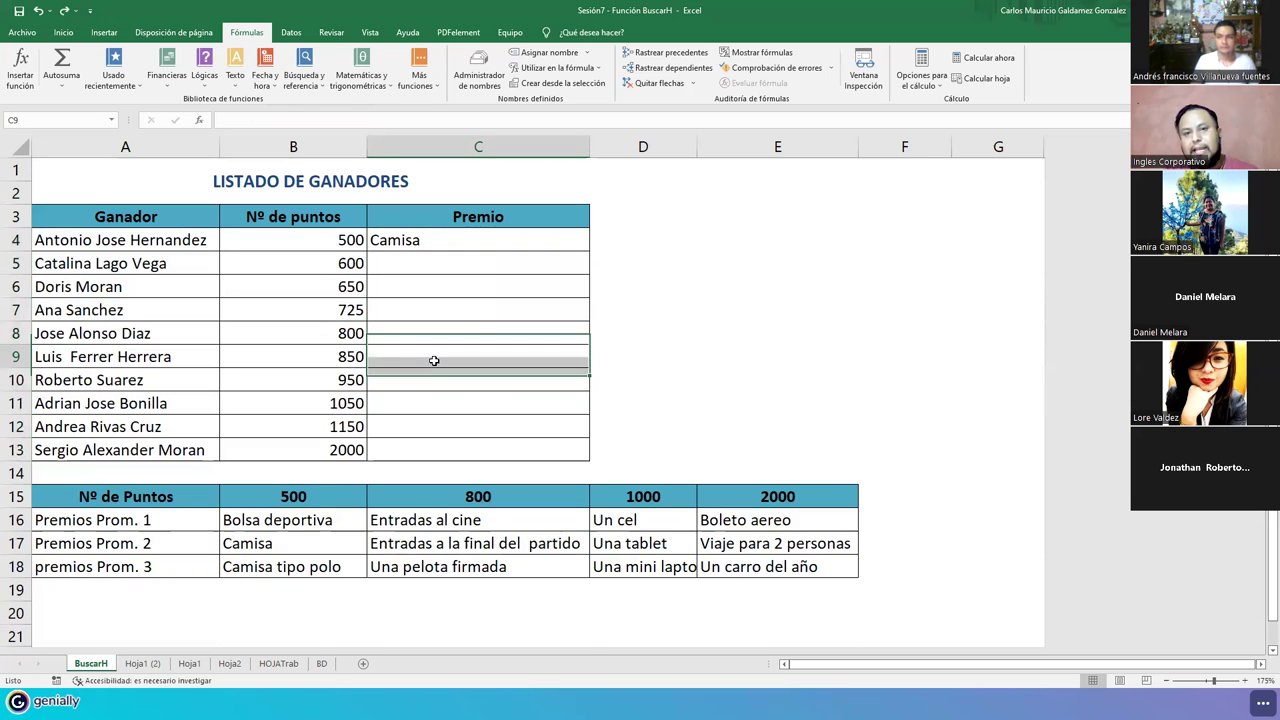
left_click(443, 246)
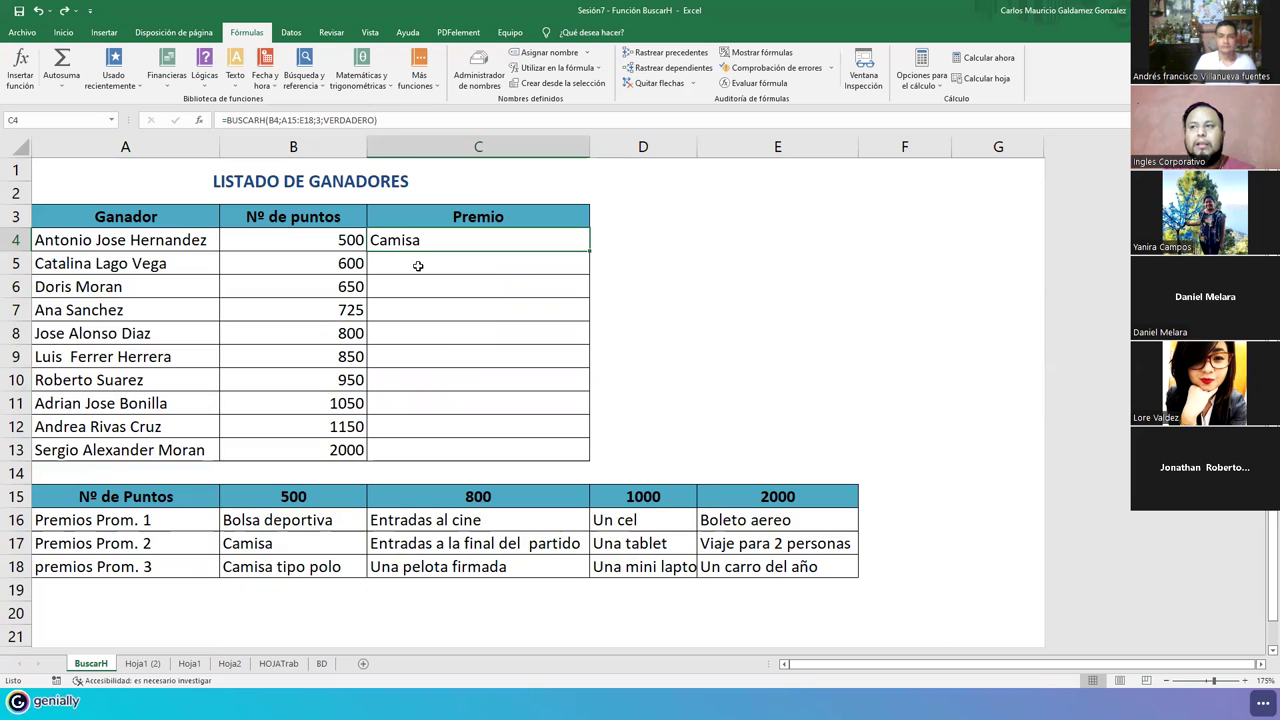
left_click_drag(405, 243, 373, 437)
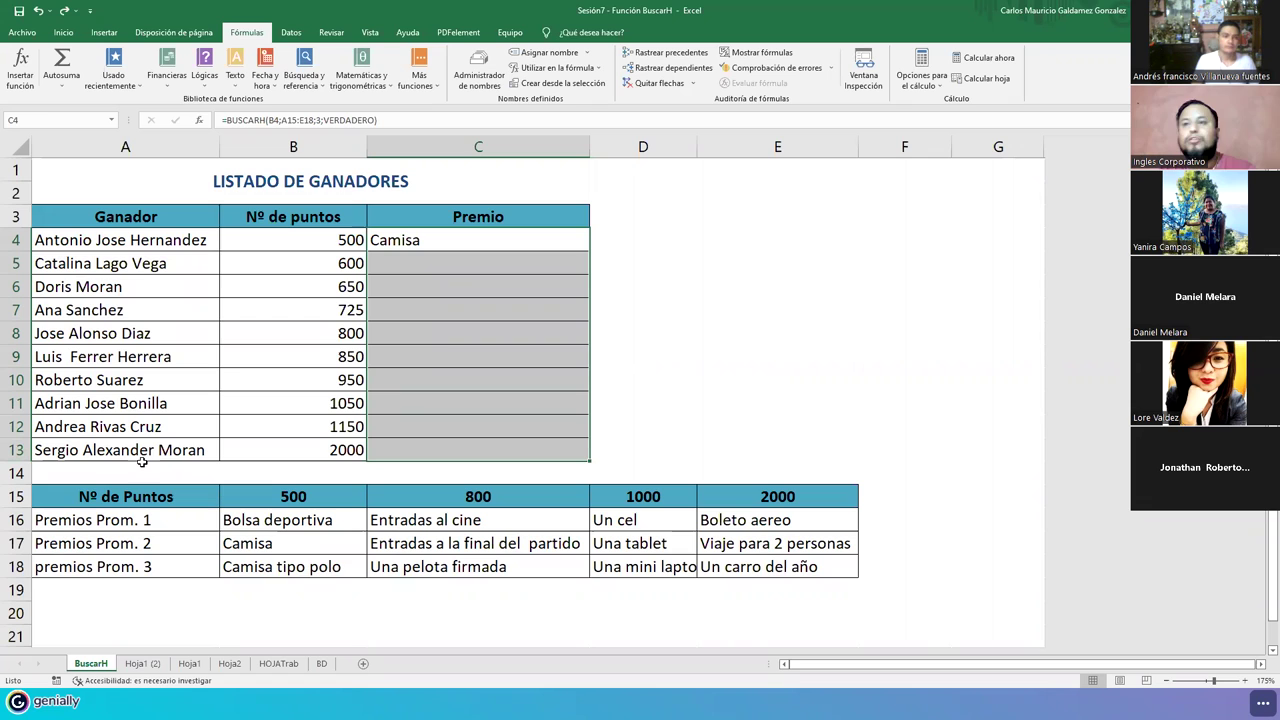
left_click(471, 446)
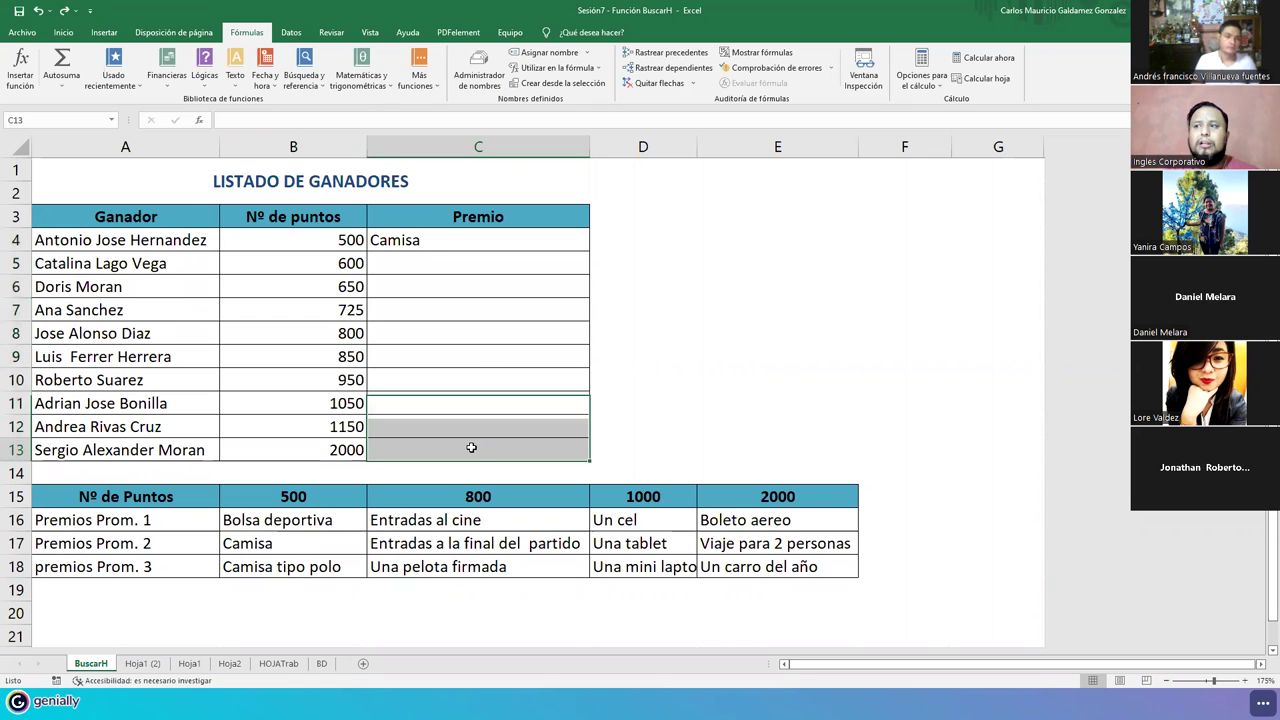
left_click(430, 244)
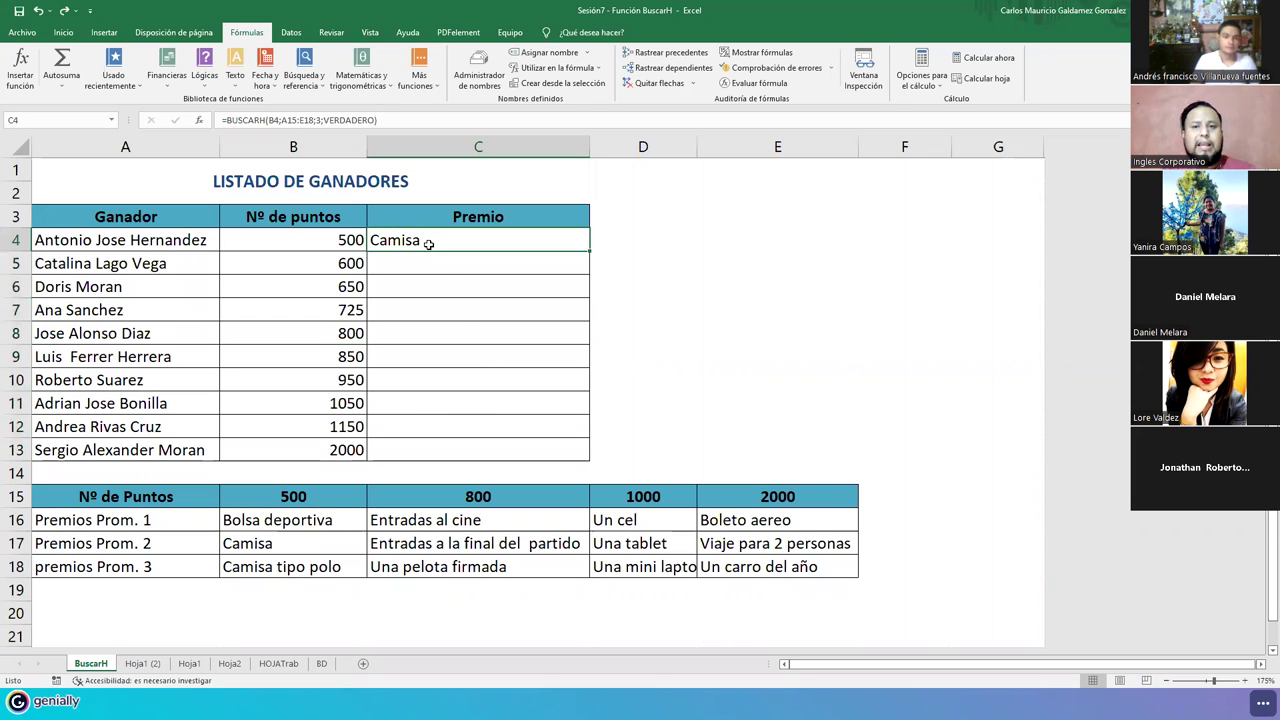
left_click_drag(428, 244, 440, 443)
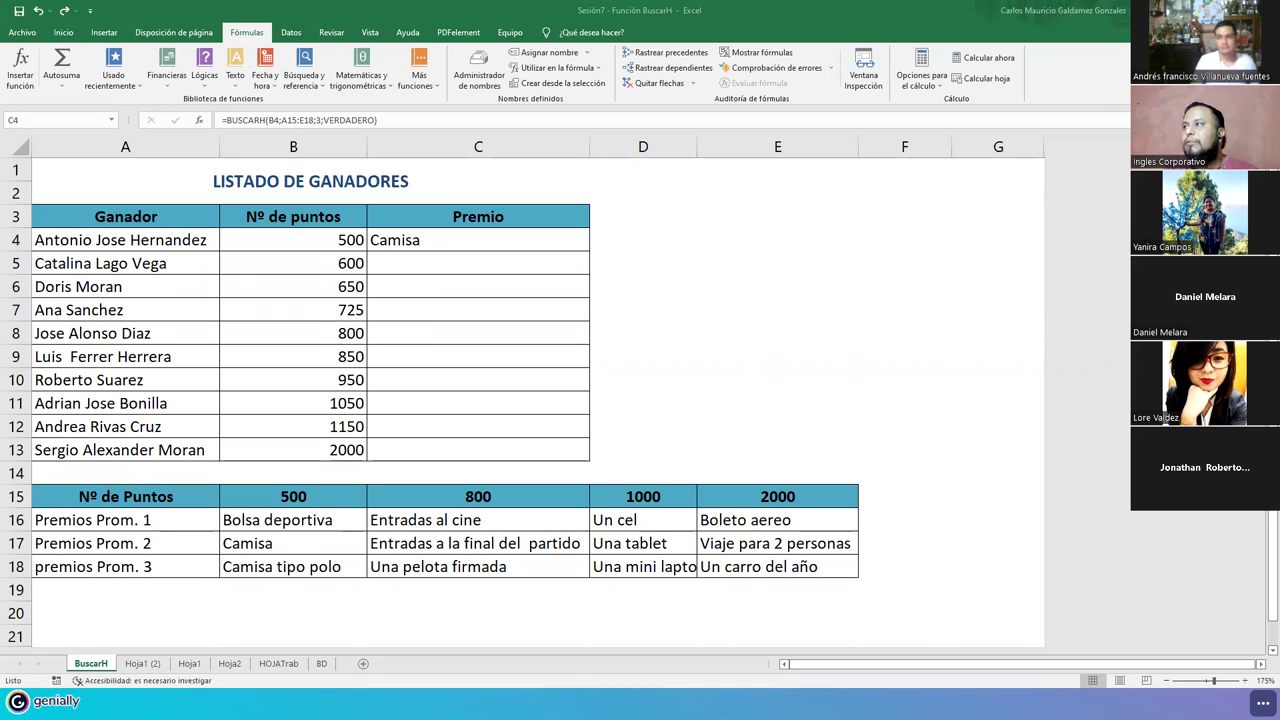
- Switch to the Genially presentation and advance through the remaining BUSCARH example slides to the Realizar Ejercicio slide
key("alt+Tab")
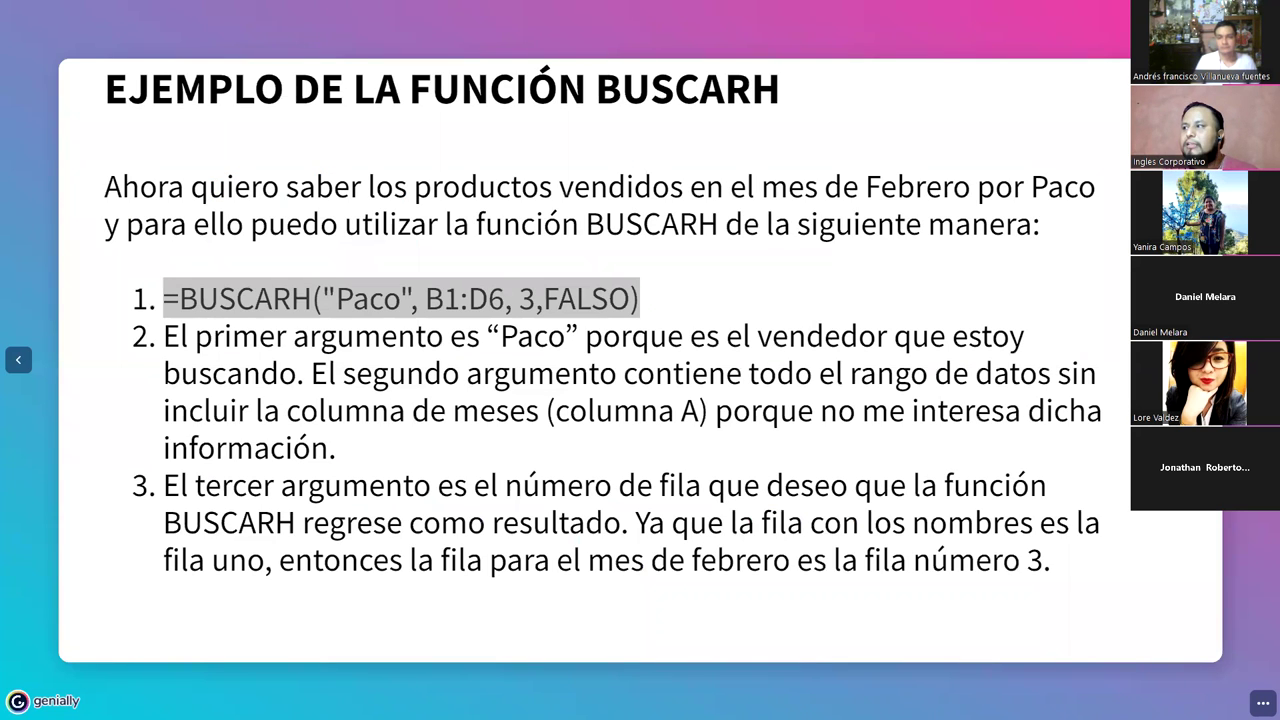
key("Right")
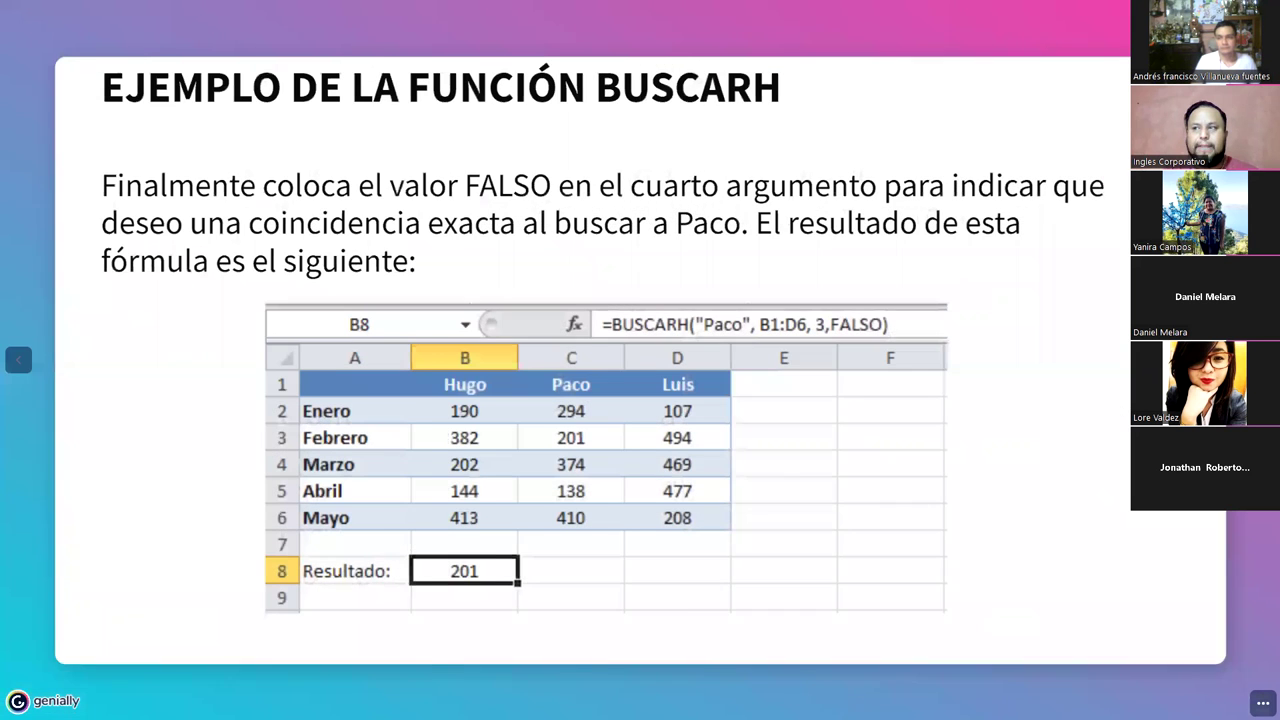
key("Right")
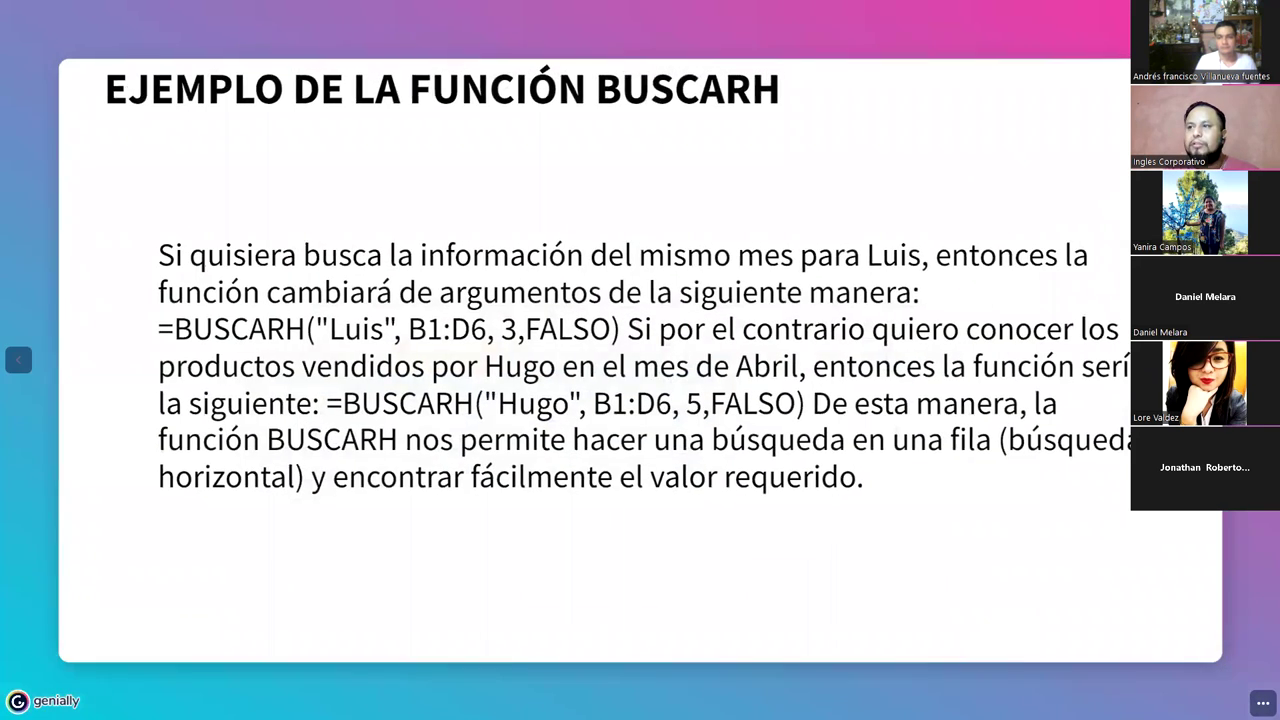
key("Right")
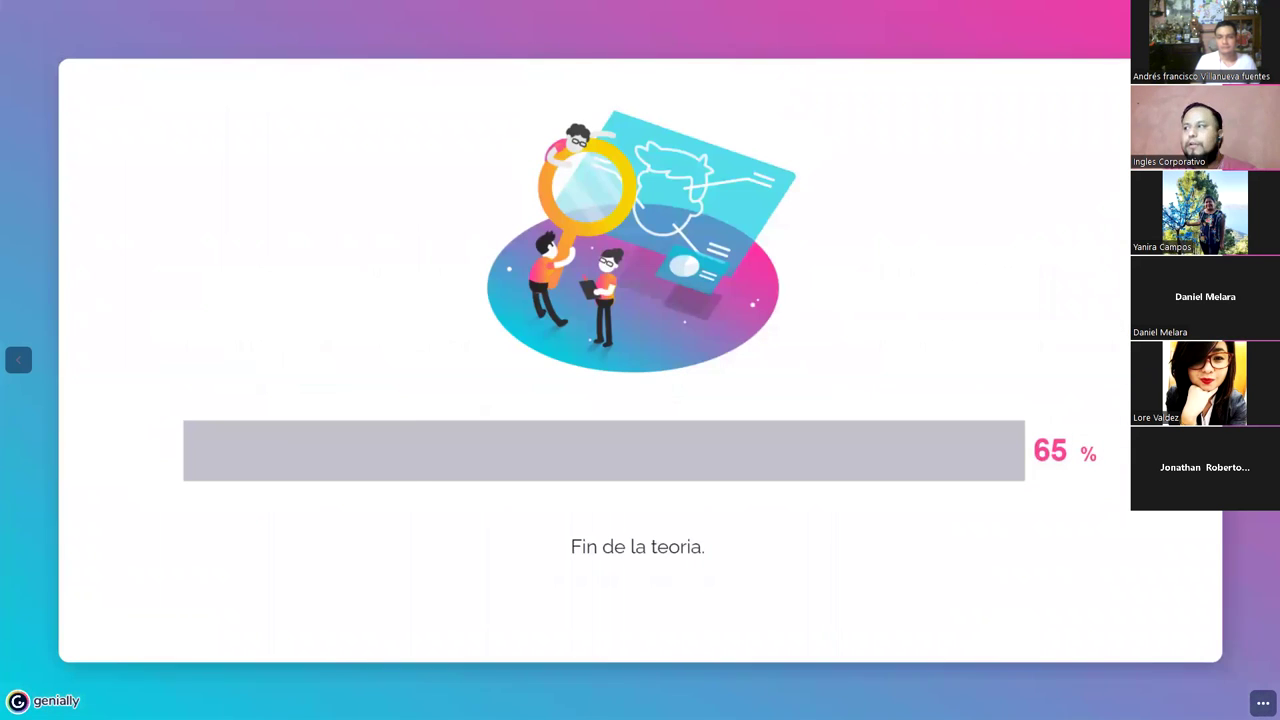
key("Right")
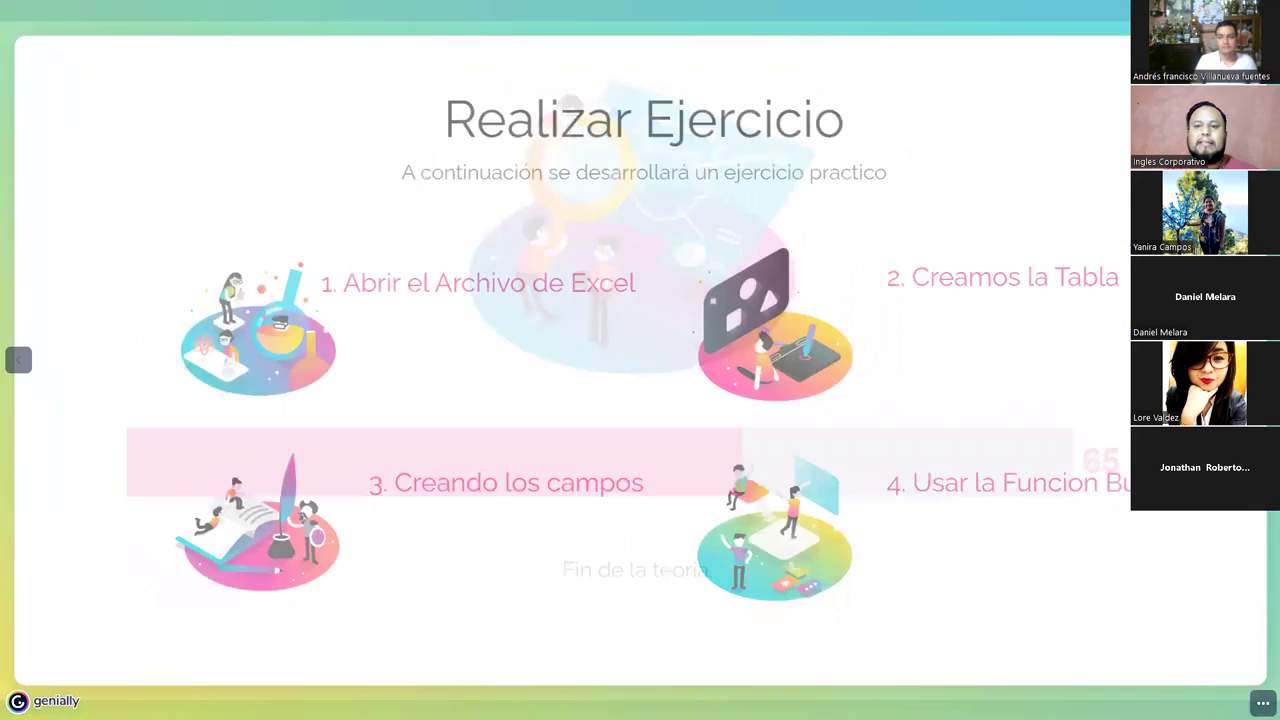